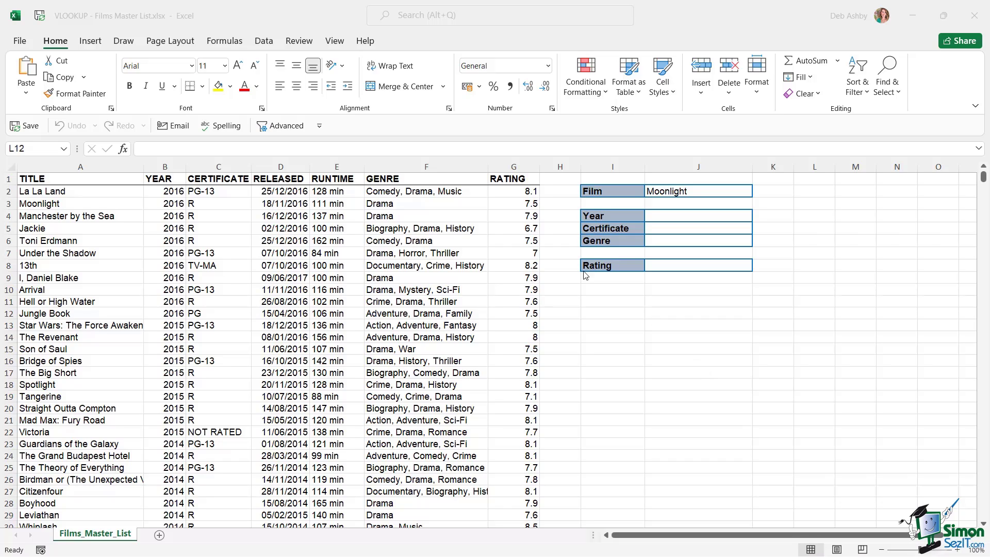
Browse the Formulas tab's Lookup & Reference list down to VLOOKUP, then return to the worksheet
{"action": "left_click", "coordinate": [255, 18]}
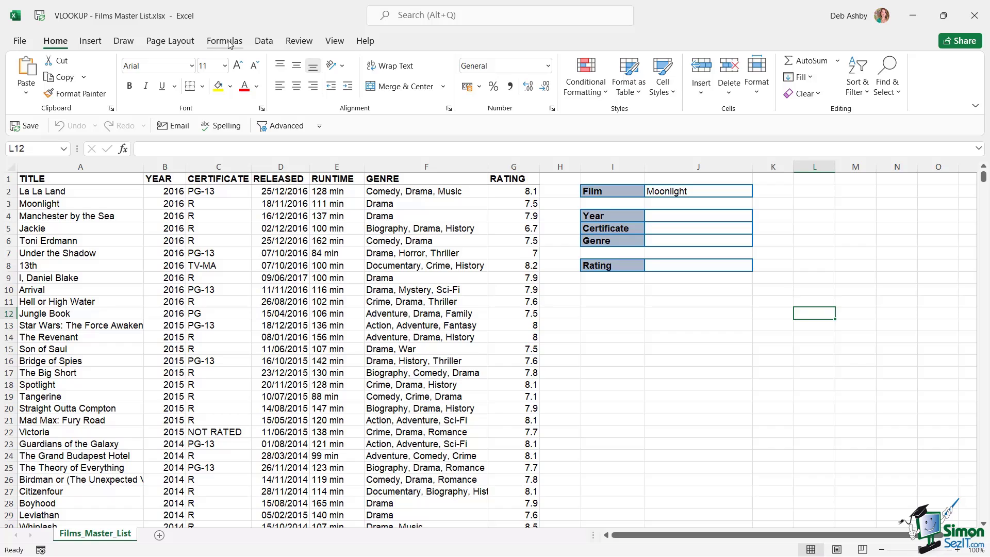
{"action": "left_click", "coordinate": [230, 44]}
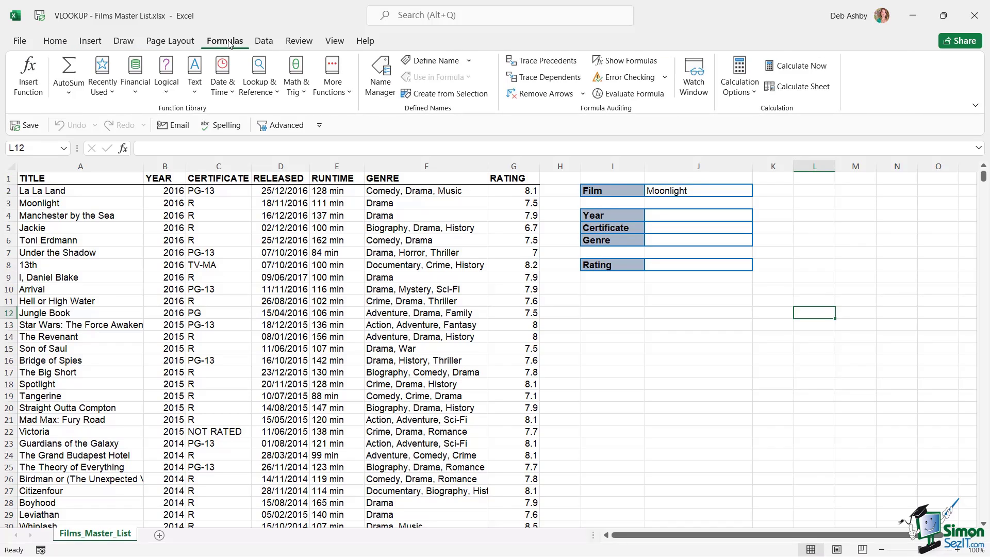
{"action": "left_click", "coordinate": [252, 93]}
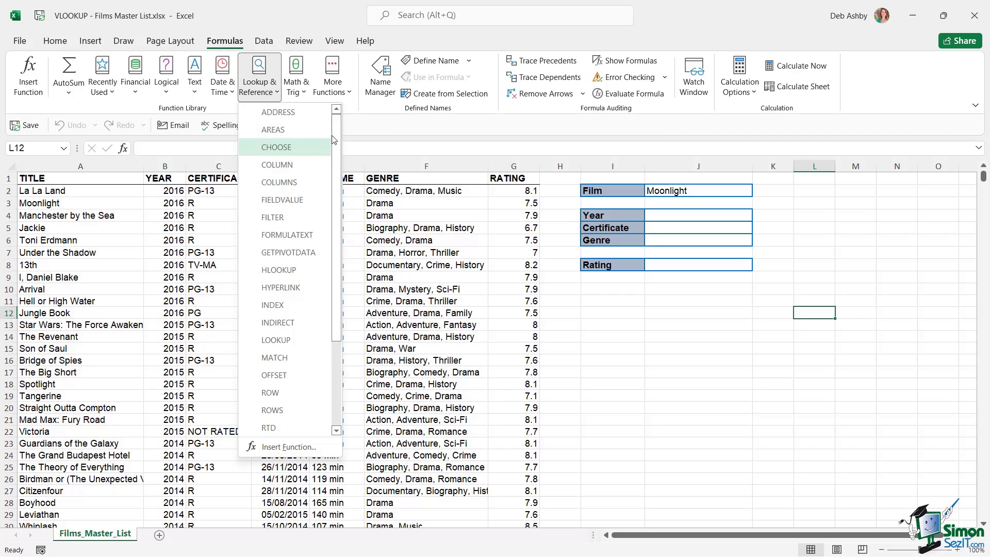
{"action": "scroll", "coordinate": [289, 234], "scroll_direction": "down", "scroll_amount": 3}
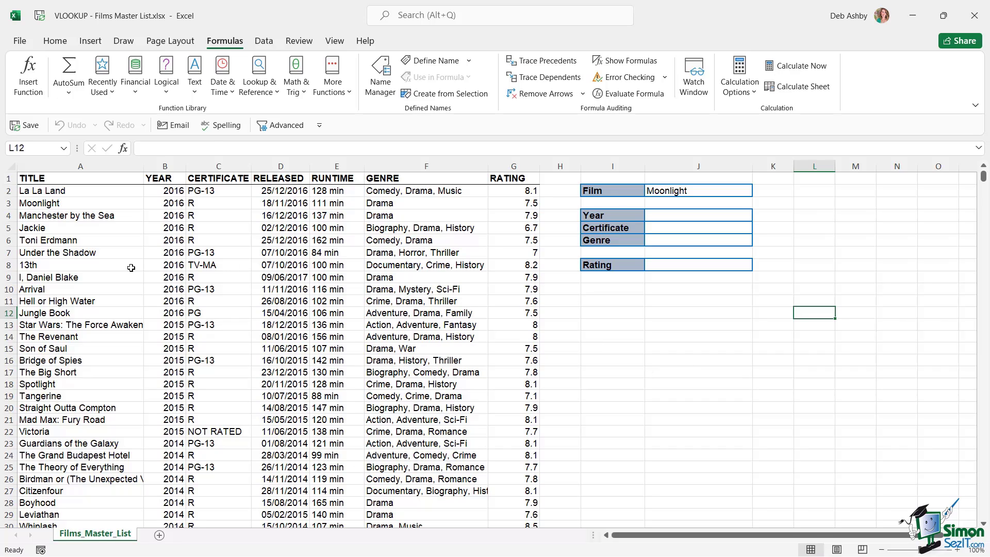
{"action": "left_click", "coordinate": [122, 253]}
{"action": "left_click", "coordinate": [74, 205]}
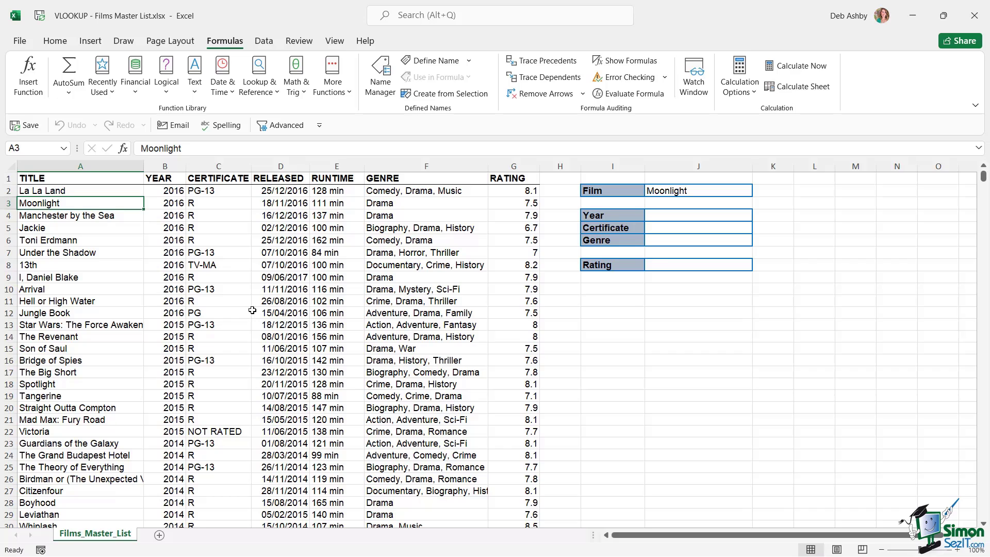
{"action": "left_click", "coordinate": [84, 166]}
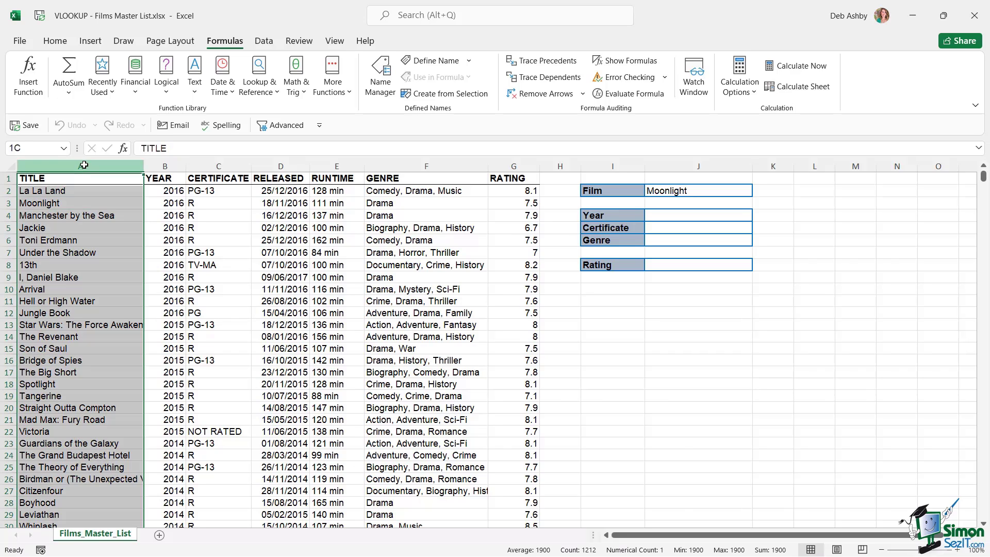
{"action": "left_click", "coordinate": [163, 166]}
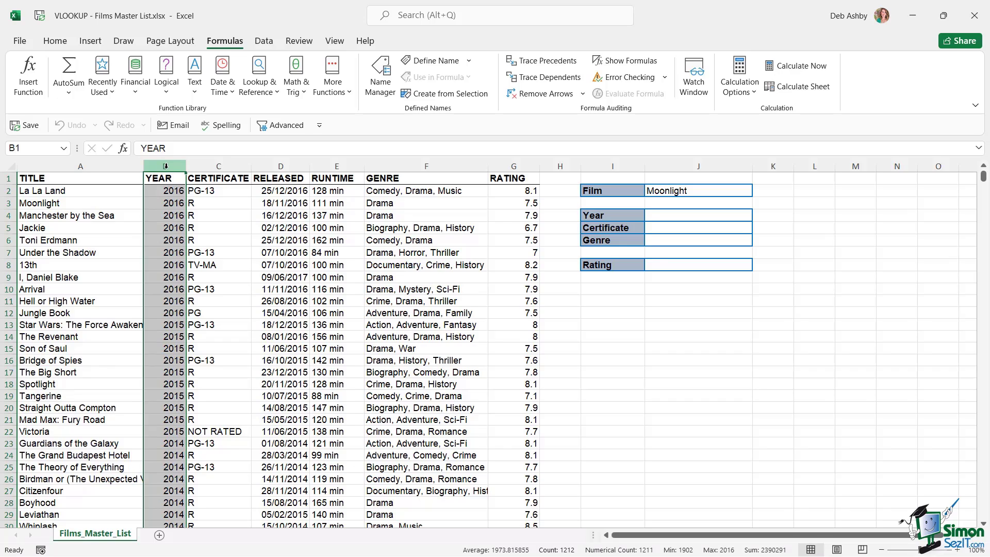
{"action": "left_click", "coordinate": [222, 166]}
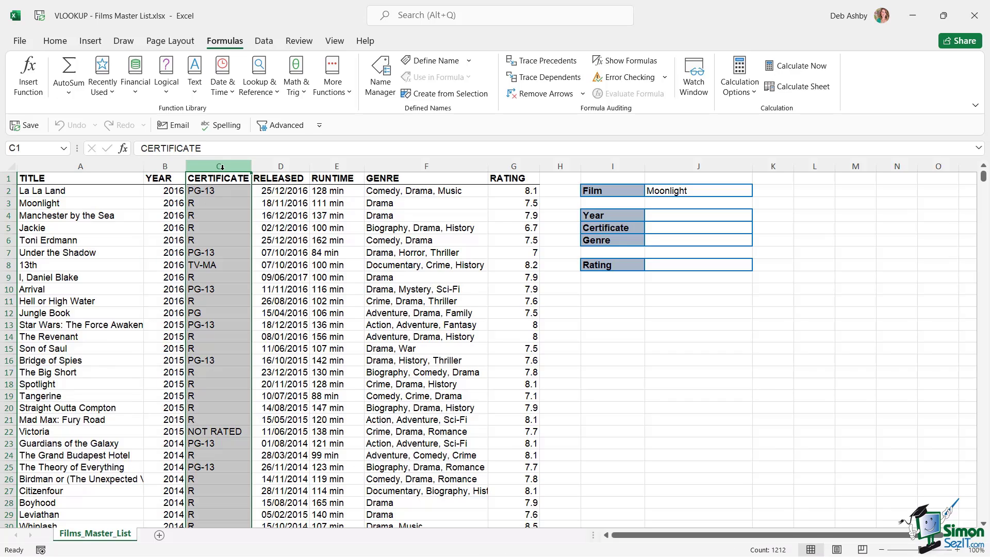
{"action": "left_click", "coordinate": [296, 164]}
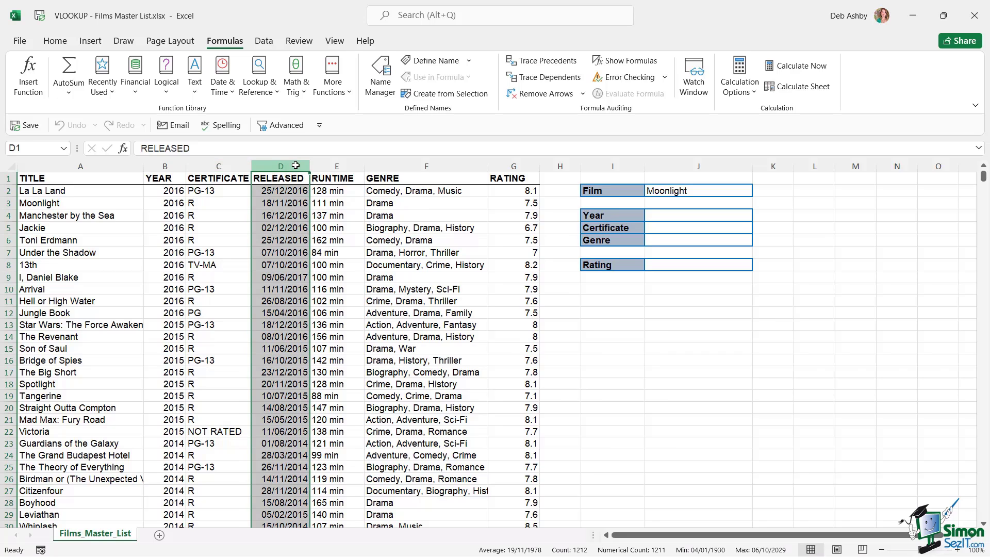
{"action": "left_click", "coordinate": [332, 166]}
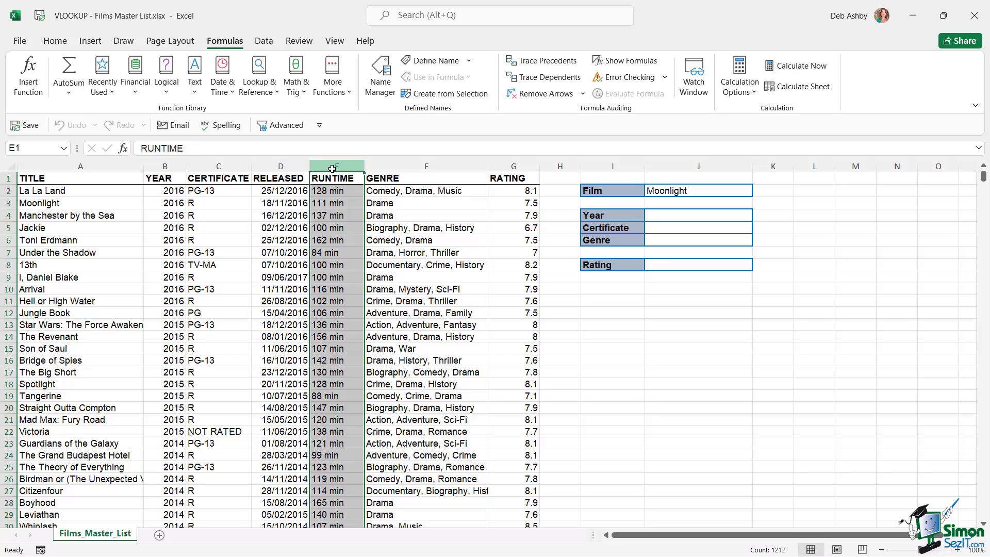
{"action": "left_click", "coordinate": [401, 167]}
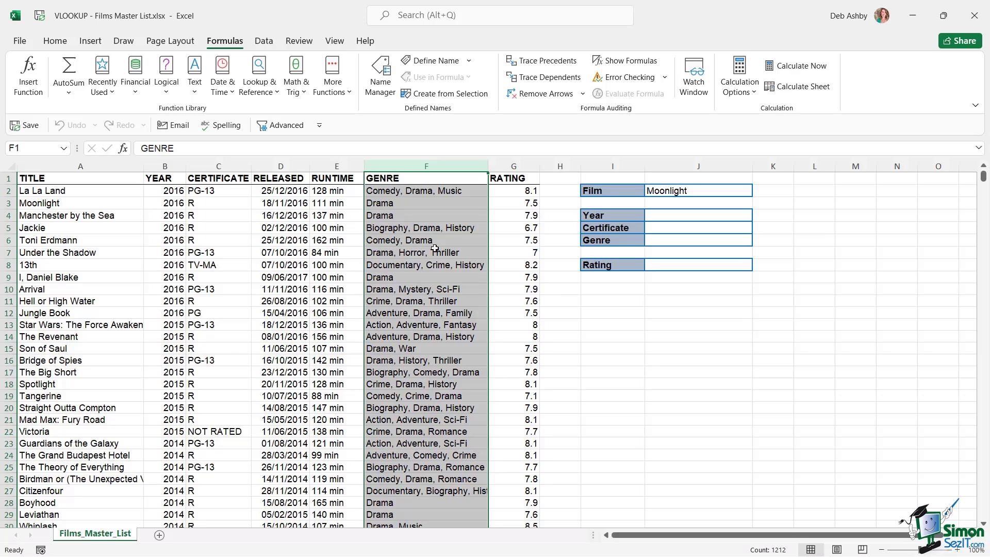
{"action": "left_click", "coordinate": [514, 167]}
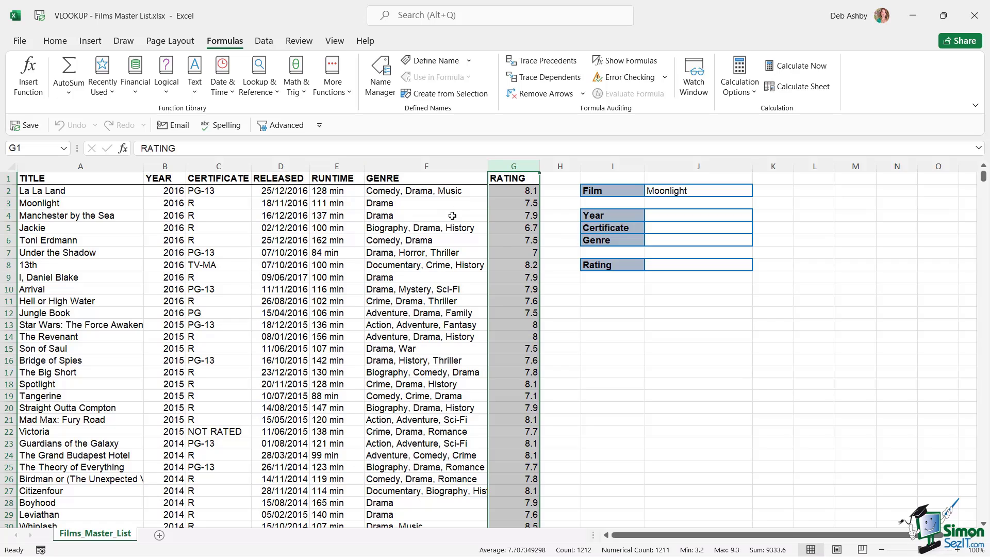
{"action": "left_click", "coordinate": [703, 215]}
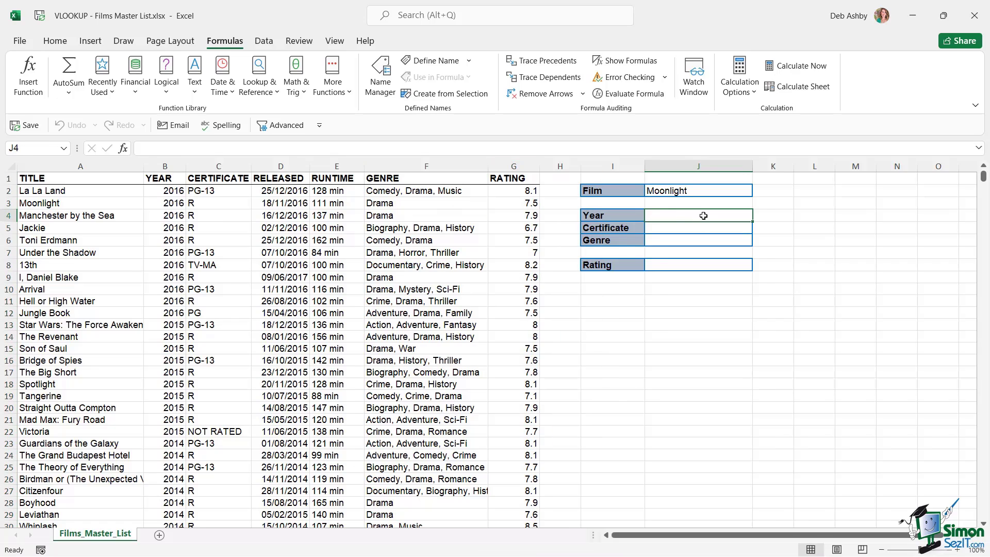
{"action": "left_click", "coordinate": [647, 192]}
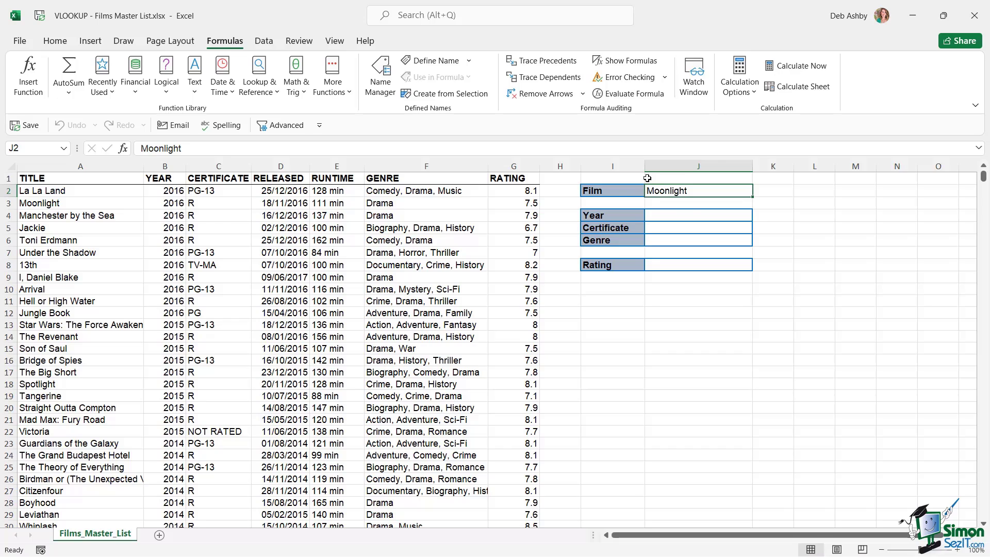
{"action": "left_click", "coordinate": [662, 218]}
{"action": "left_click", "coordinate": [654, 230]}
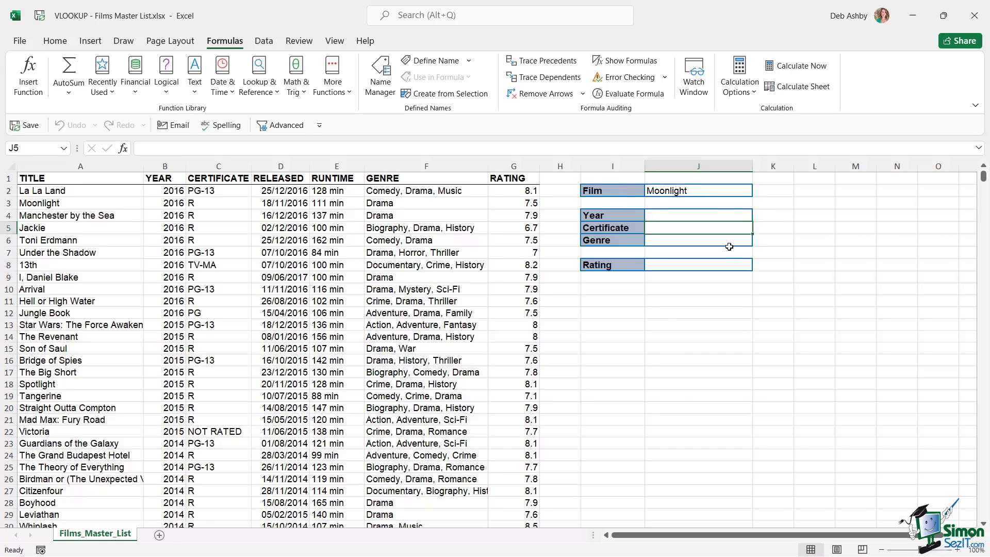
{"action": "left_click", "coordinate": [661, 242]}
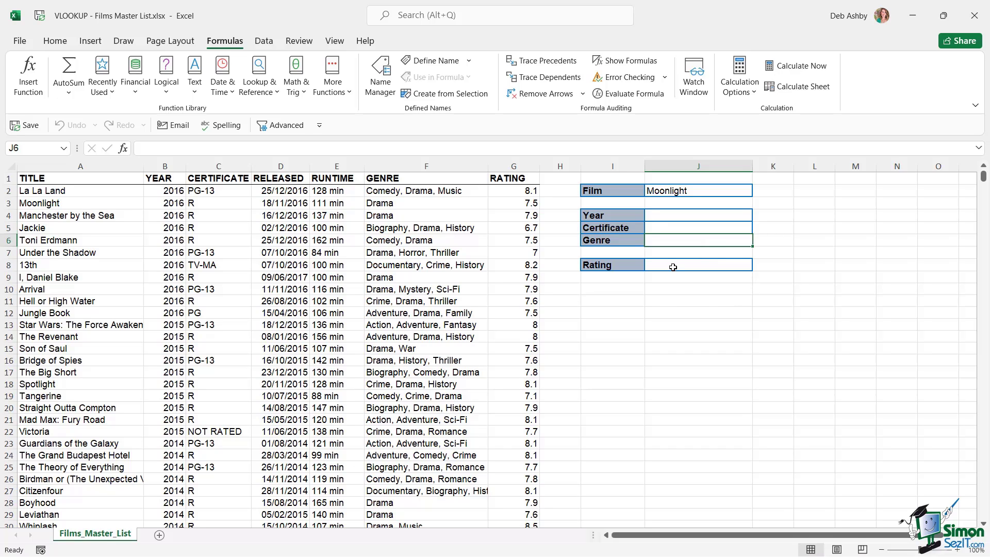
{"action": "left_click", "coordinate": [702, 265]}
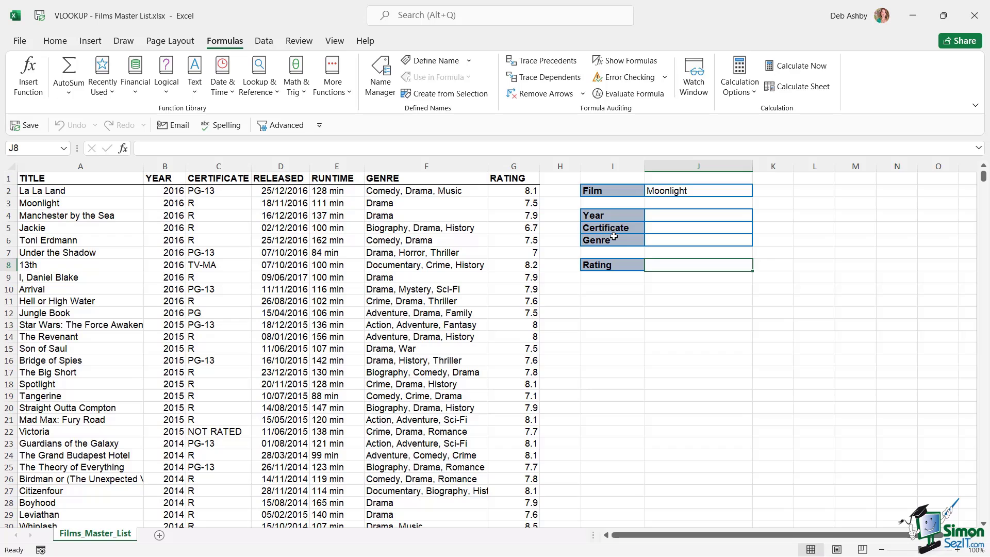
{"action": "left_click", "coordinate": [681, 189]}
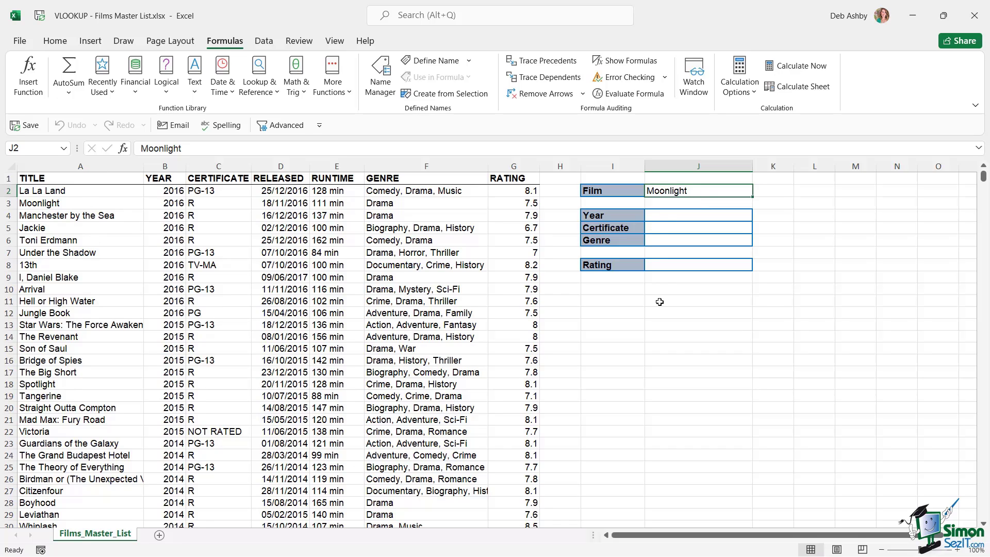
{"action": "left_click", "coordinate": [668, 217]}
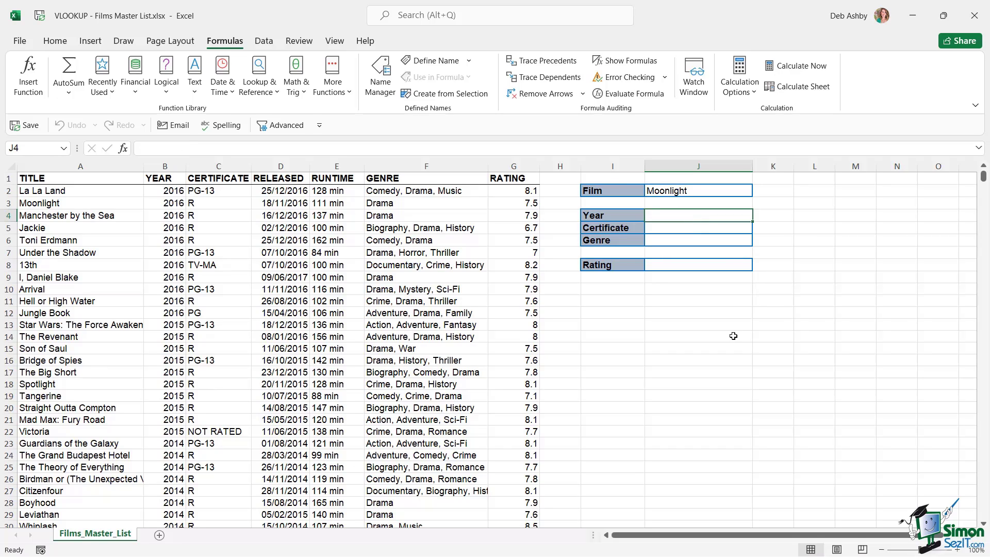
Begin =VLOOKUP(J2, in the Year cell J4, using the film name in J2 as lookup value
{"action": "type", "text": "="}
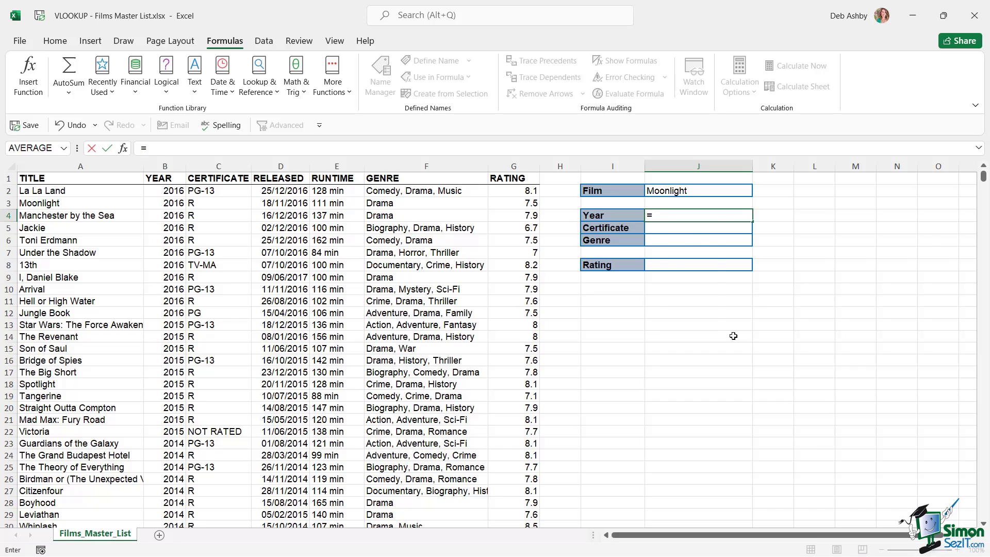
{"action": "type", "text": "VLOO"}
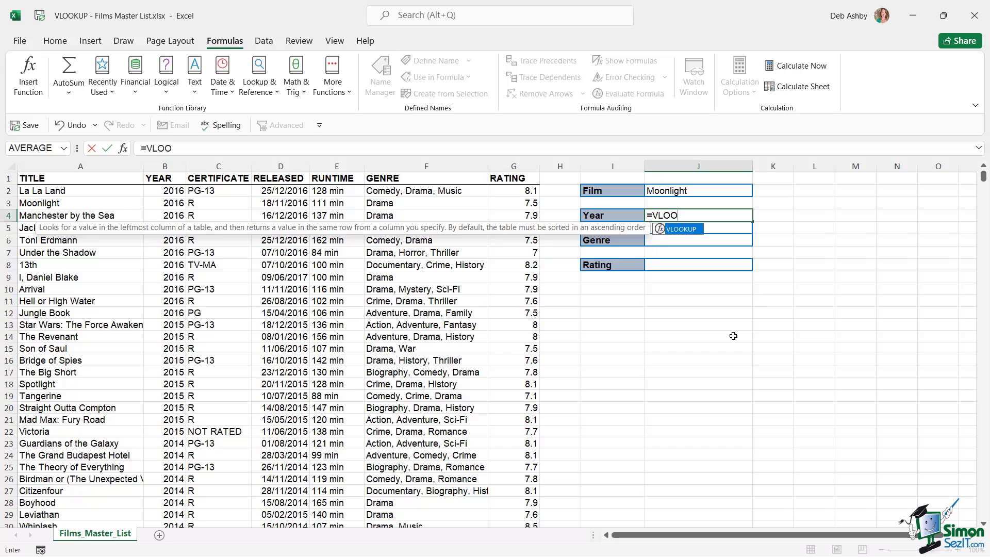
{"action": "key", "text": "Tab"}
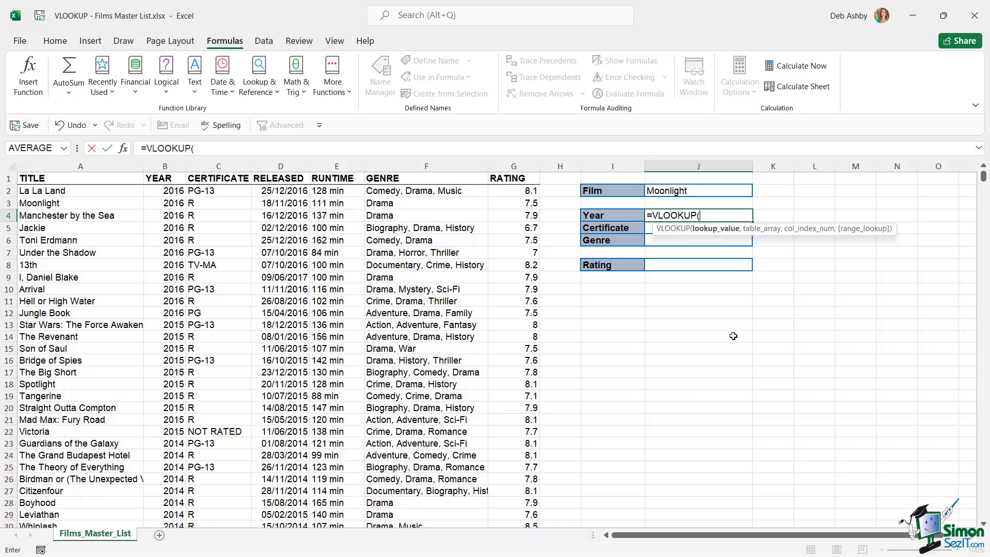
{"action": "left_click", "coordinate": [696, 190]}
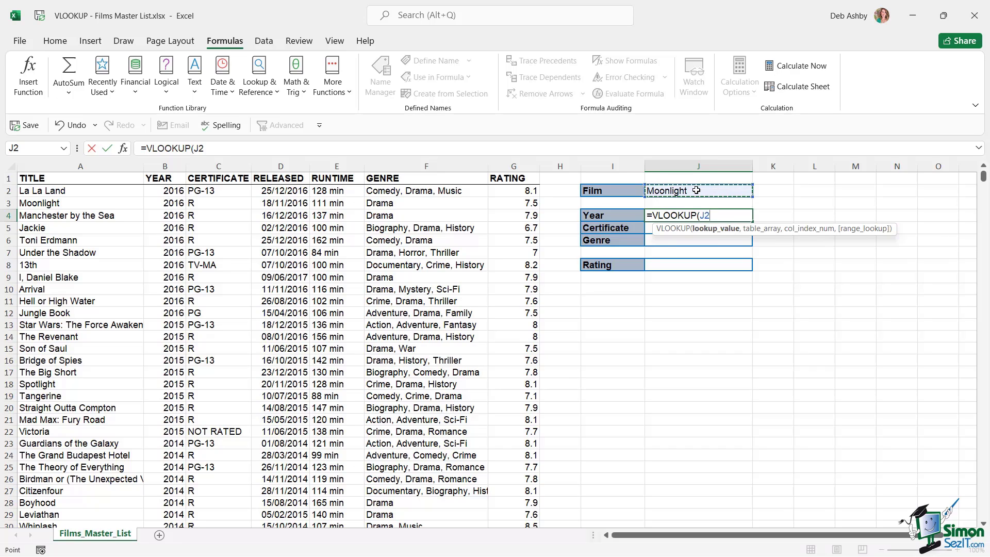
{"action": "type", "text": ","}
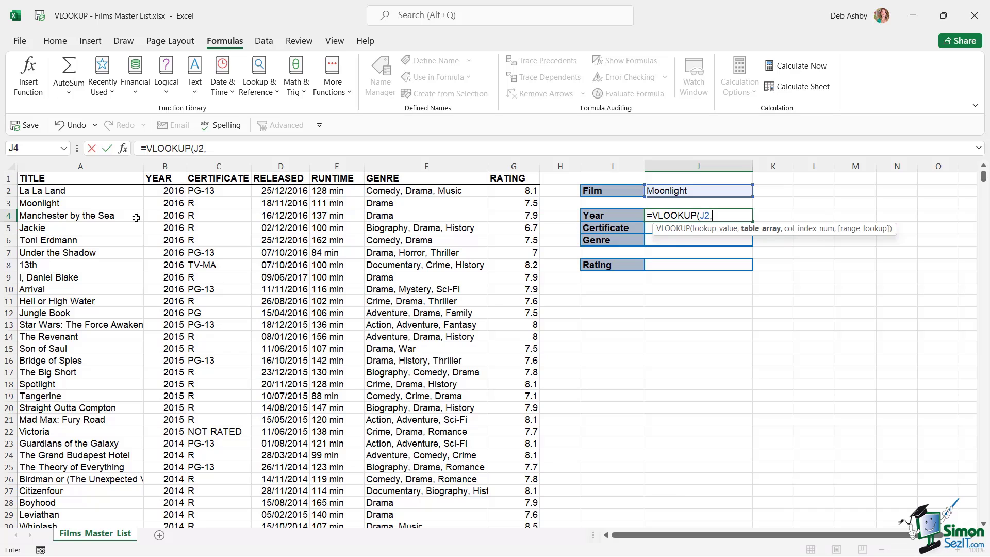
Add the film list A1:G1212 as the table array so the formula reads =VLOOKUP(J2,A1:G1212,
{"action": "left_click_drag", "start_coordinate": [46, 179], "coordinate": [504, 551]}
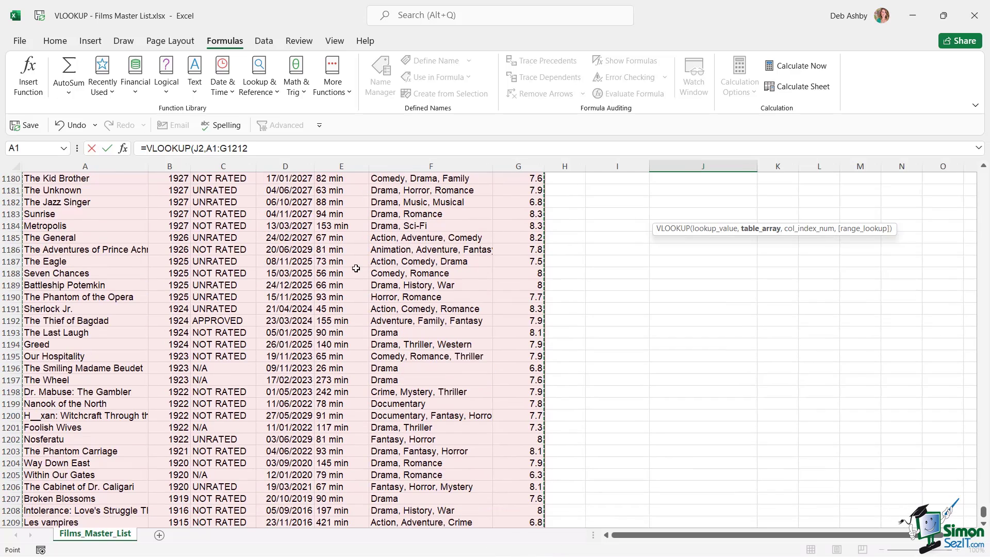
{"action": "left_click", "coordinate": [255, 148]}
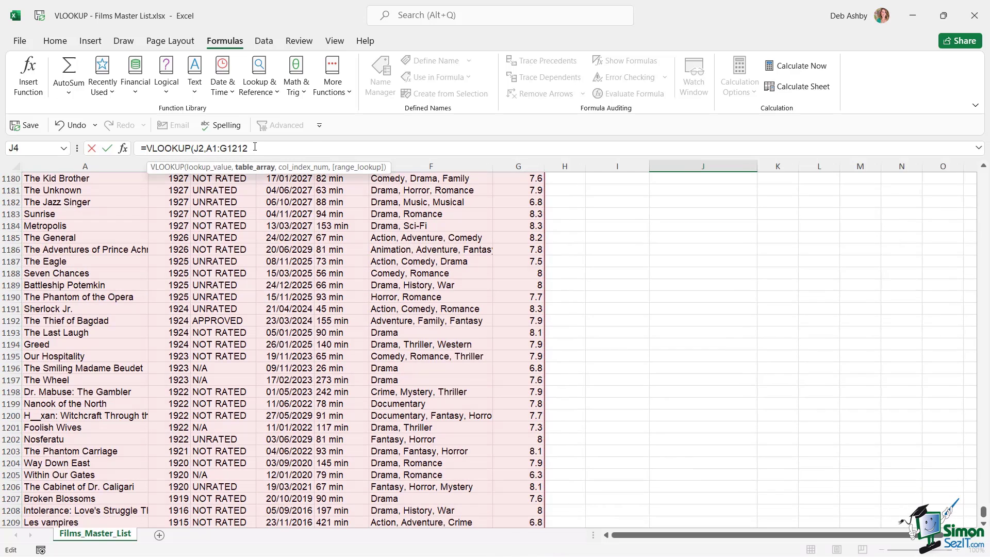
{"action": "type", "text": ","}
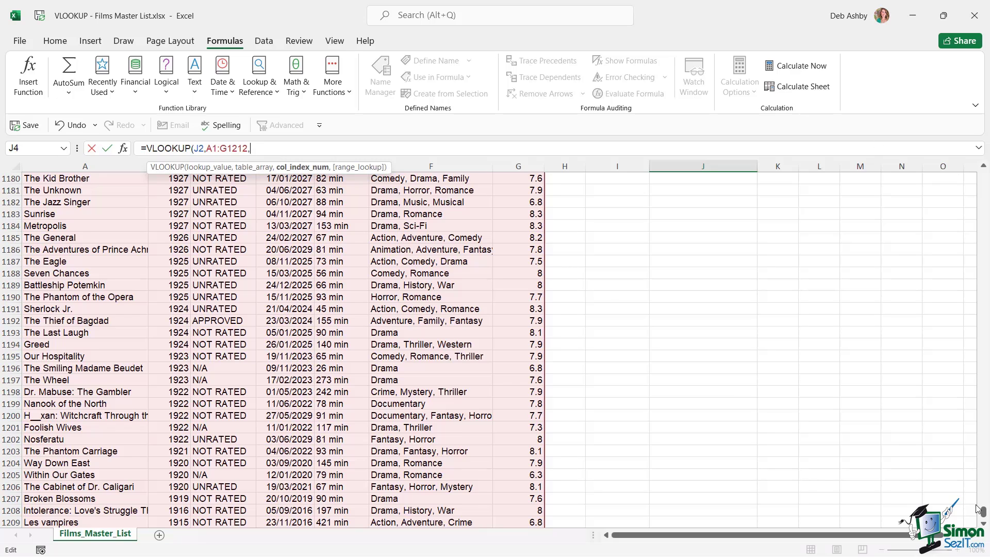
{"action": "left_click_drag", "start_coordinate": [982, 512], "coordinate": [983, 175]}
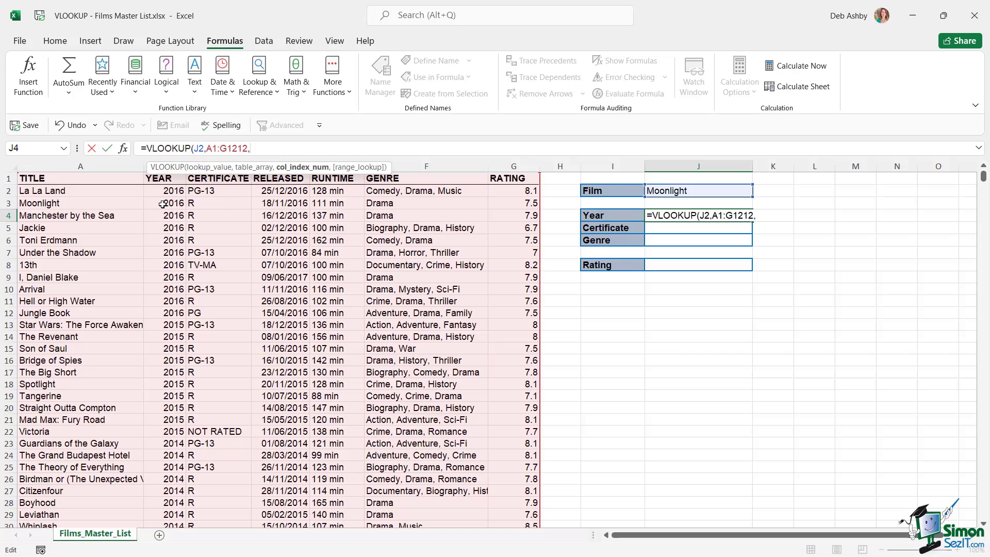
Complete the Year formula as =VLOOKUP(J2,A1:G1212,2,FALSE) so J4 shows 2016
{"action": "type", "text": "2"}
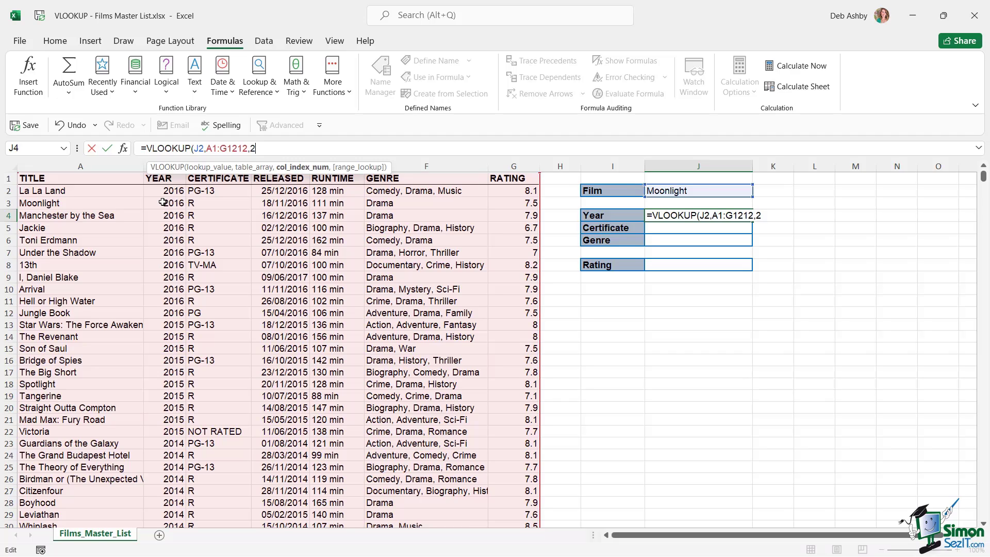
{"action": "type", "text": ","}
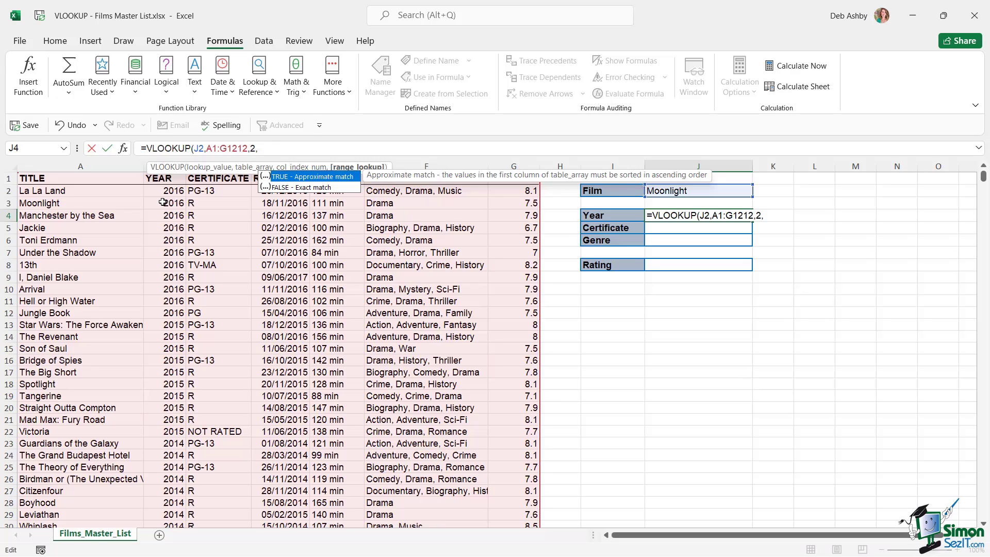
{"action": "key", "text": "BackSpace"}
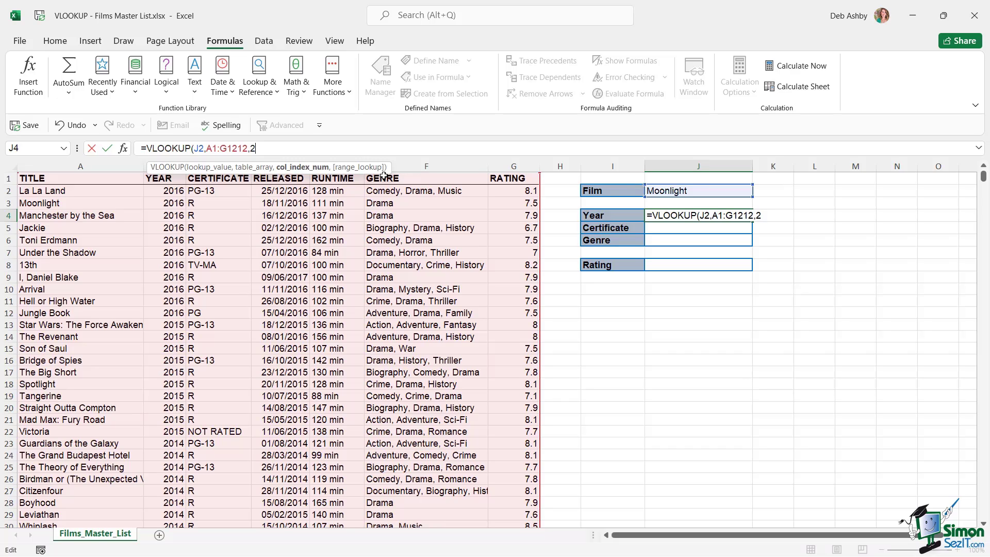
{"action": "type", "text": ","}
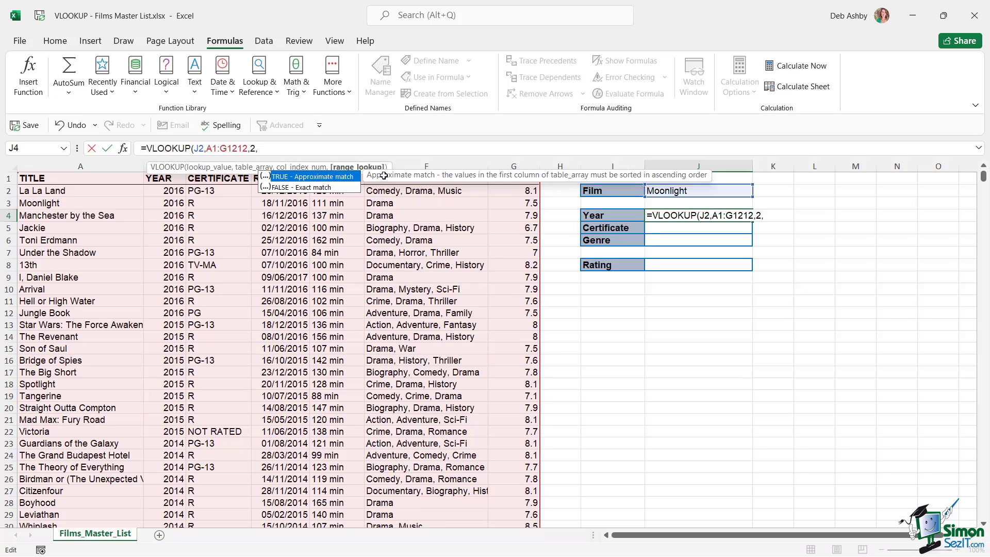
{"action": "key", "text": "Down"}
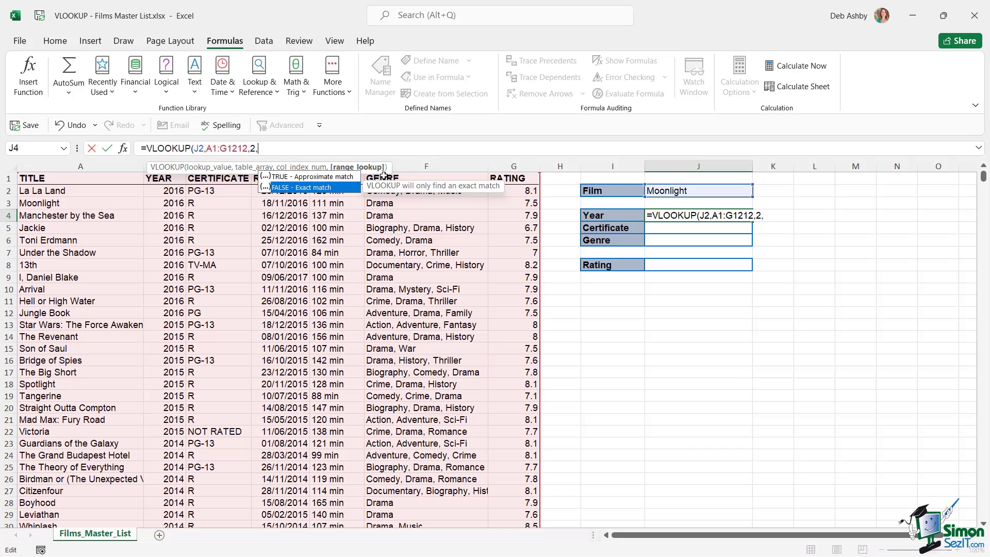
{"action": "key", "text": "Left"}
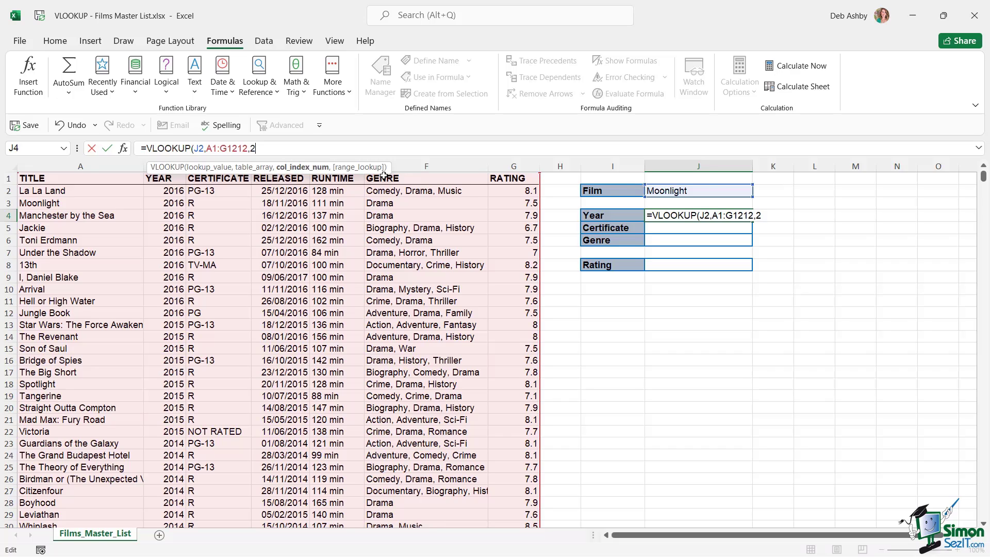
{"action": "type", "text": ",FALSE"}
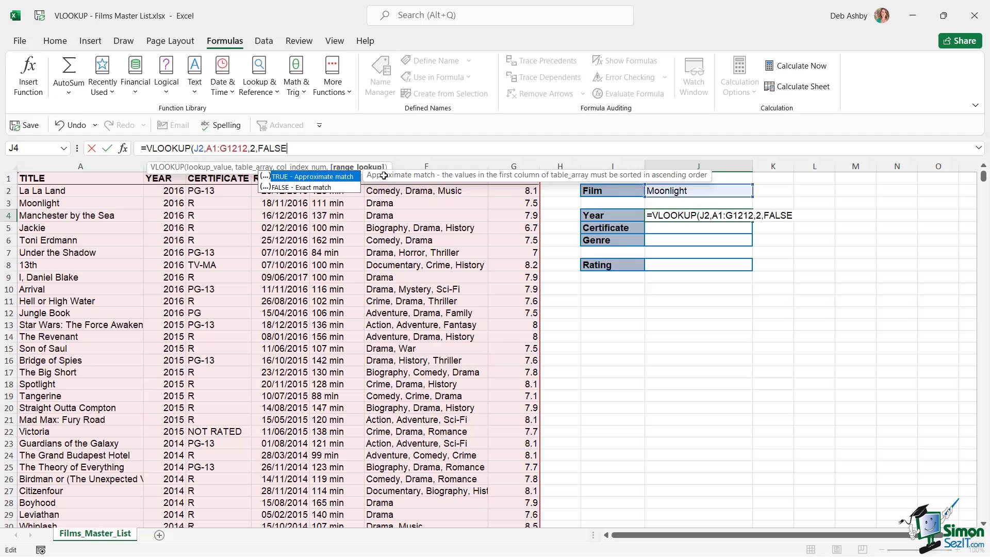
{"action": "type", "text": ")"}
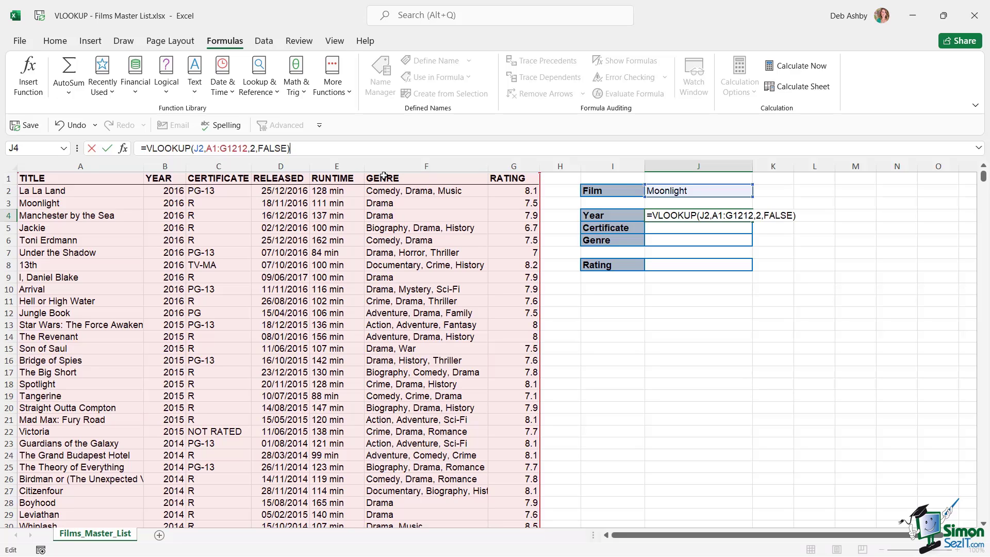
{"action": "key", "text": "Return"}
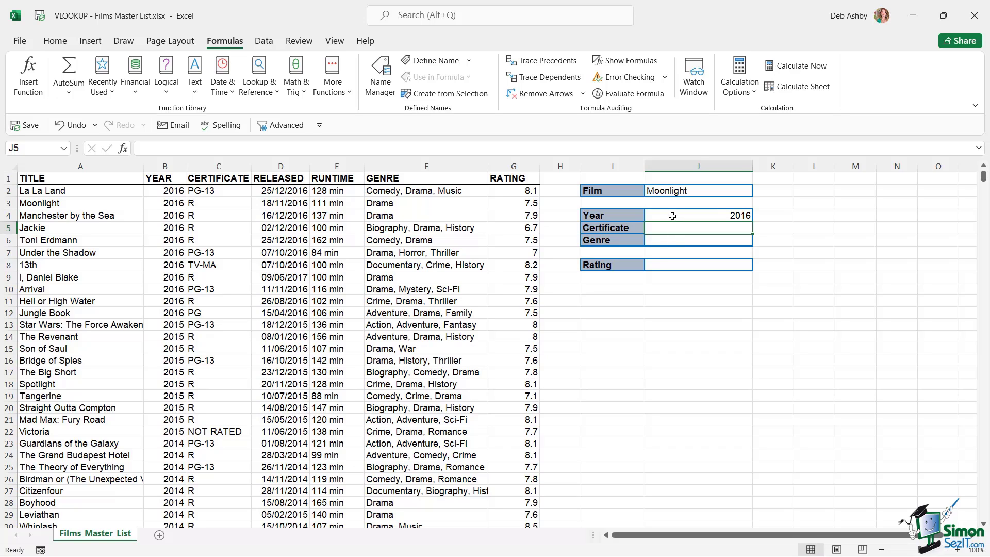
{"action": "left_click", "coordinate": [39, 205]}
{"action": "left_click_drag", "start_coordinate": [39, 204], "coordinate": [516, 206]}
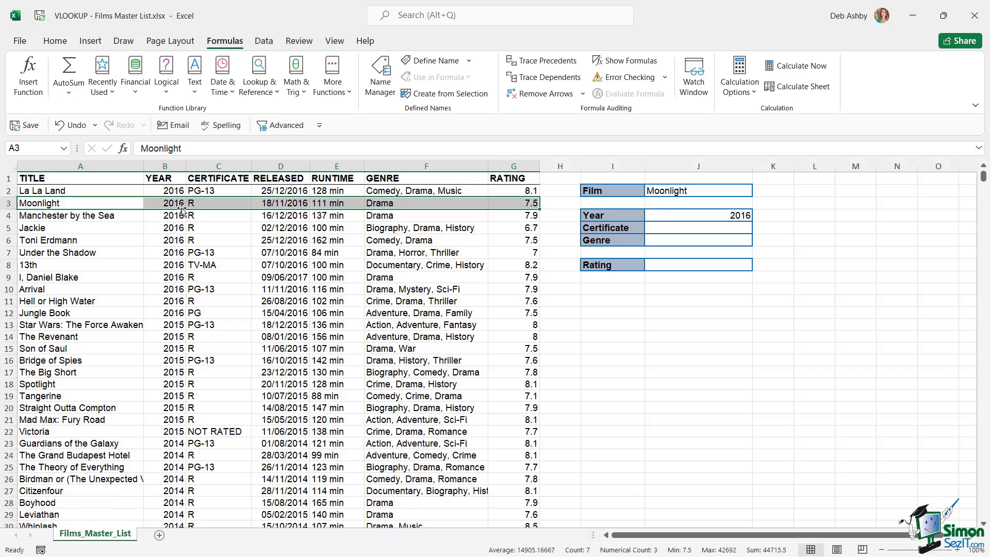
{"action": "left_click", "coordinate": [680, 231]}
Start the Certificate formula in J5 with J2 as lookup value and A1:G1212 as range
{"action": "type", "text": "=vlookup"}
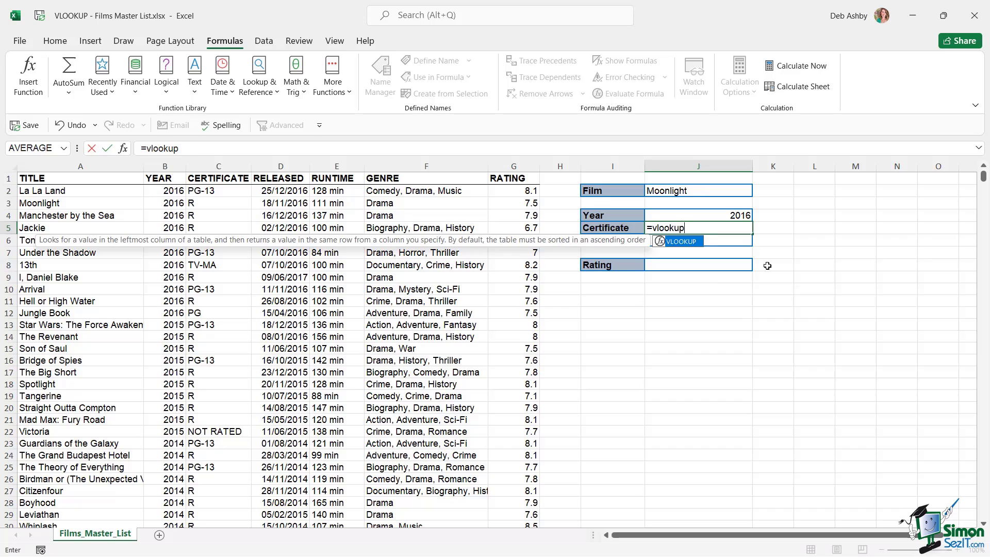
{"action": "key", "text": "Tab"}
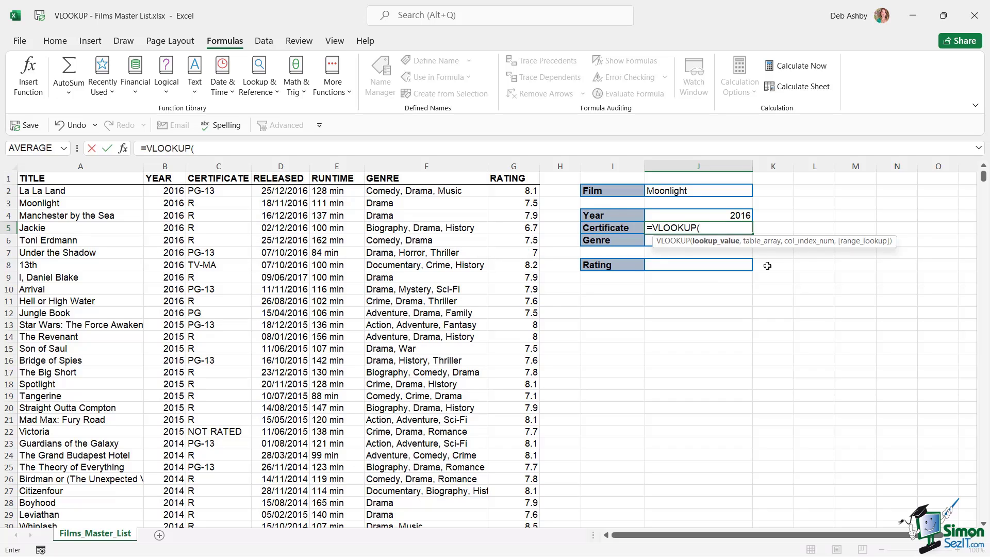
{"action": "left_click", "coordinate": [702, 192]}
{"action": "type", "text": ","}
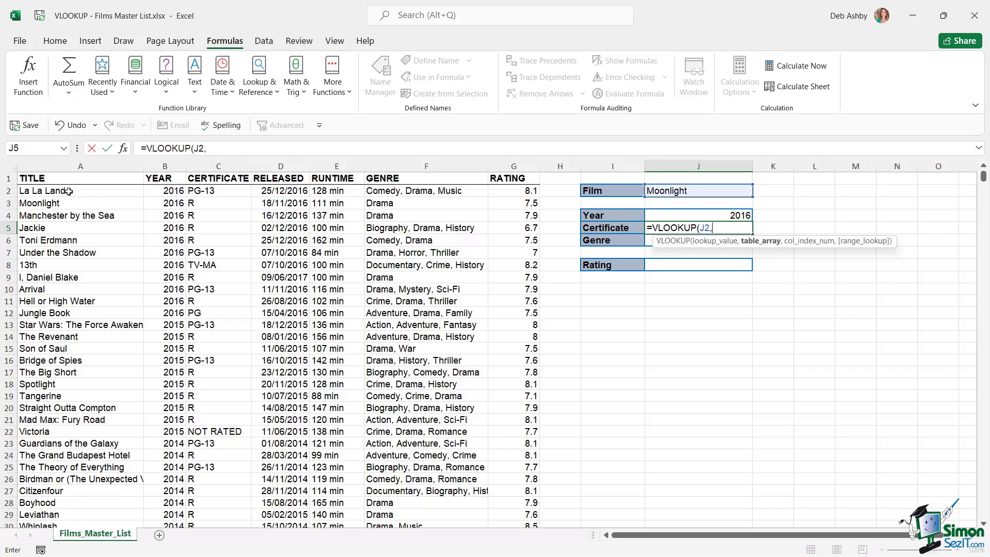
{"action": "left_click_drag", "start_coordinate": [51, 179], "coordinate": [500, 177]}
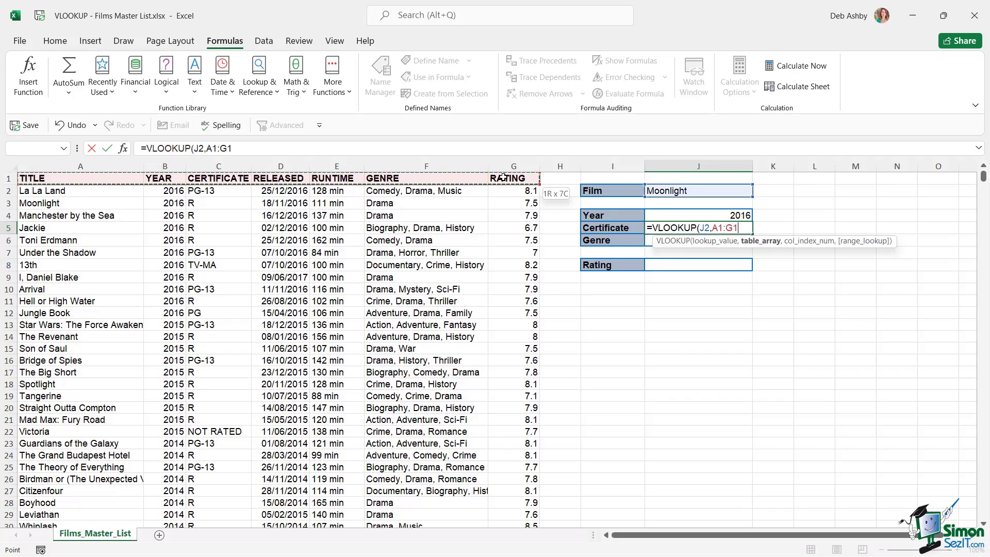
{"action": "key", "text": "ctrl+shift+Down"}
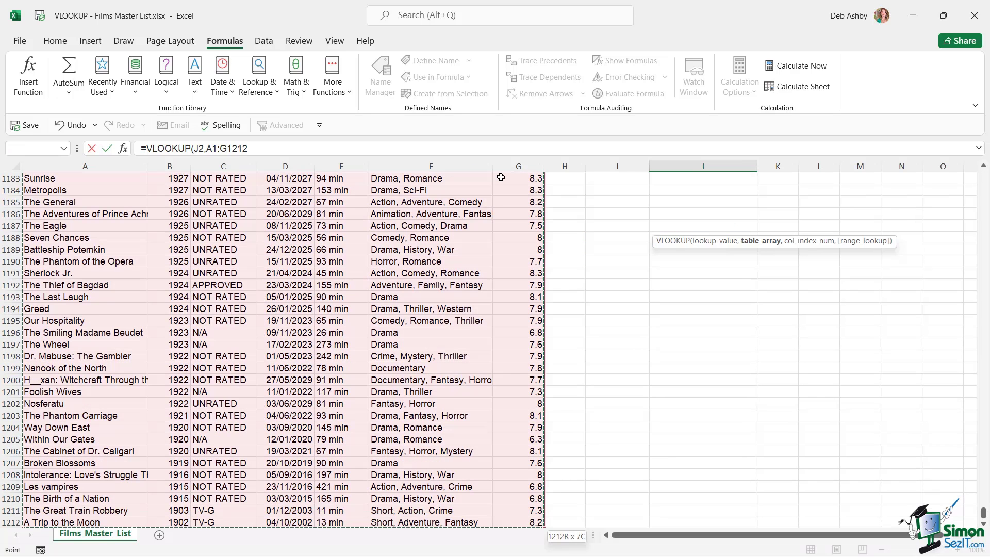
{"action": "left_click", "coordinate": [259, 148]}
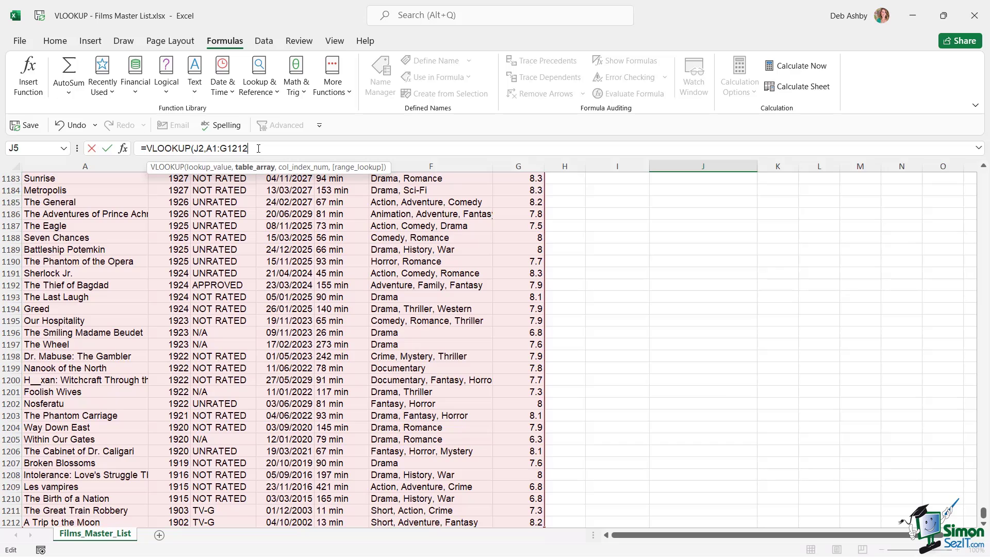
{"action": "type", "text": ","}
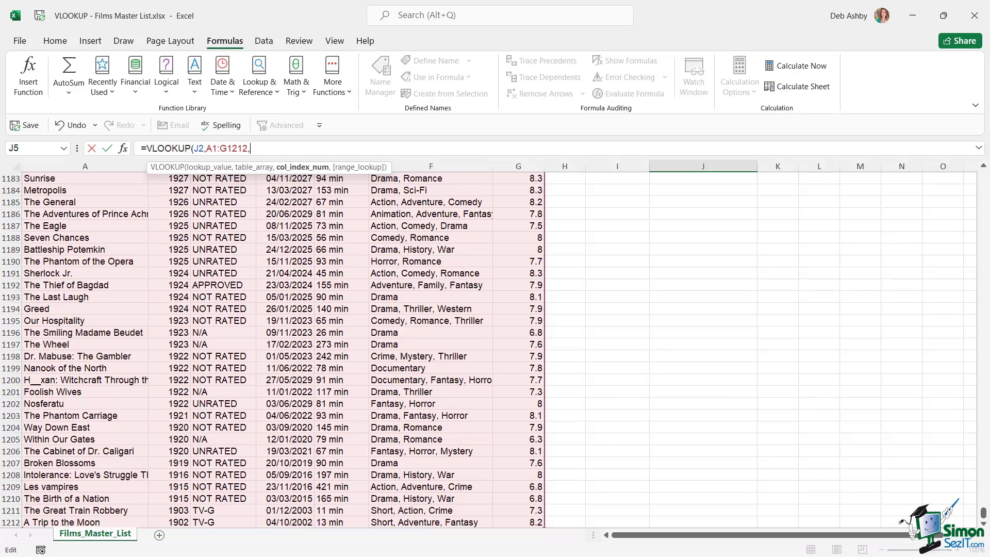
Finish it with column 3 and exact match 0, so the Certificate cell shows R
{"action": "left_click_drag", "start_coordinate": [985, 514], "coordinate": [983, 513]}
{"action": "left_click_drag", "start_coordinate": [988, 173], "coordinate": [984, 175]}
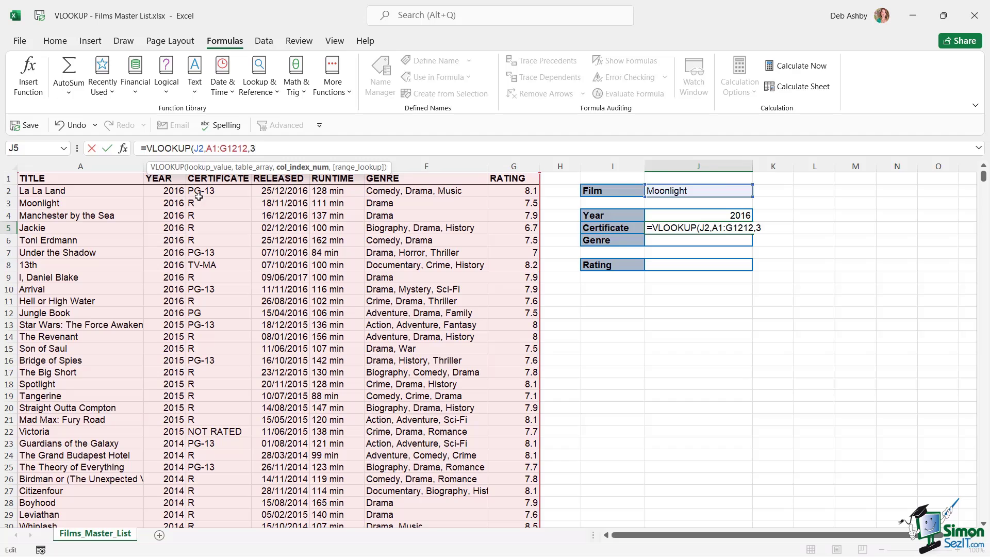
{"action": "type", "text": ","}
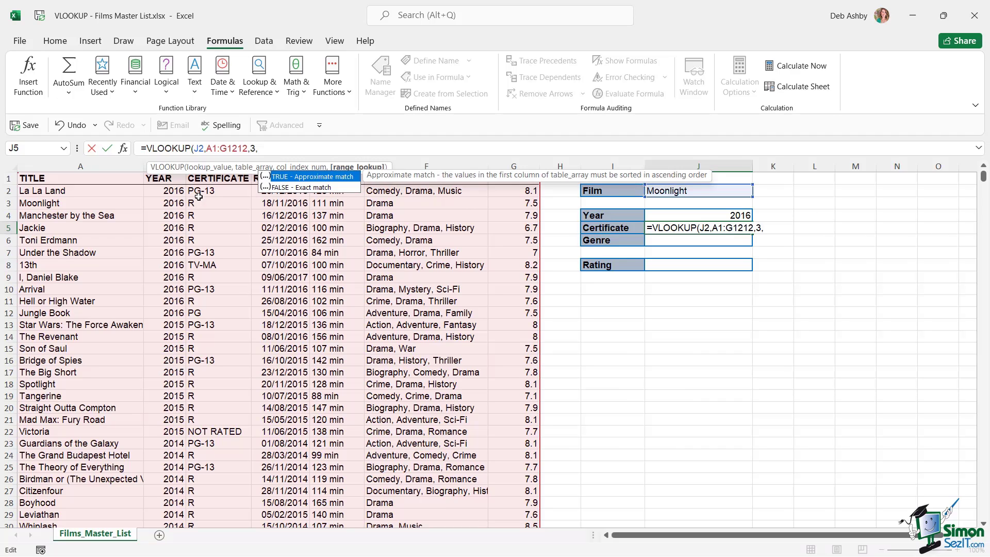
{"action": "key", "text": "Down"}
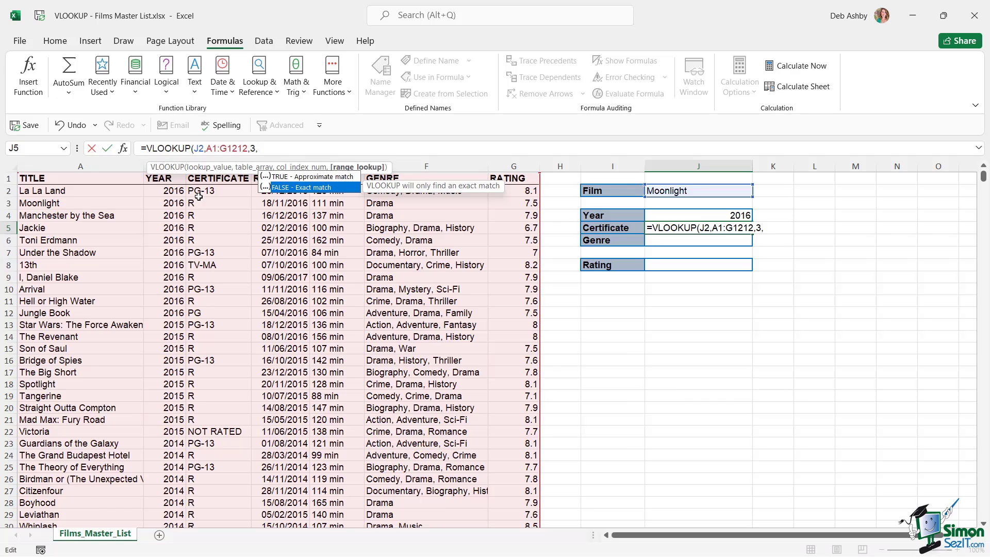
{"action": "type", "text": "0"}
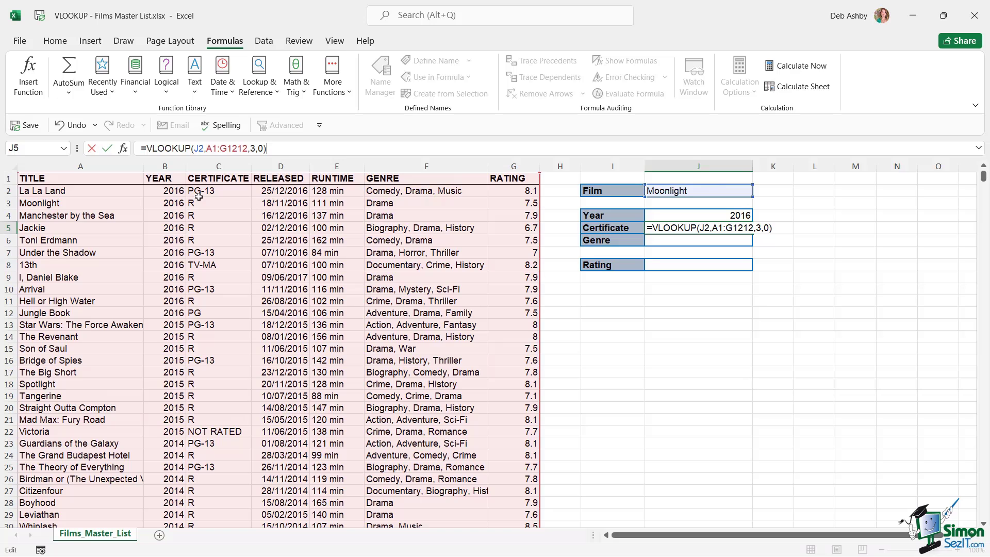
{"action": "key", "text": "Return"}
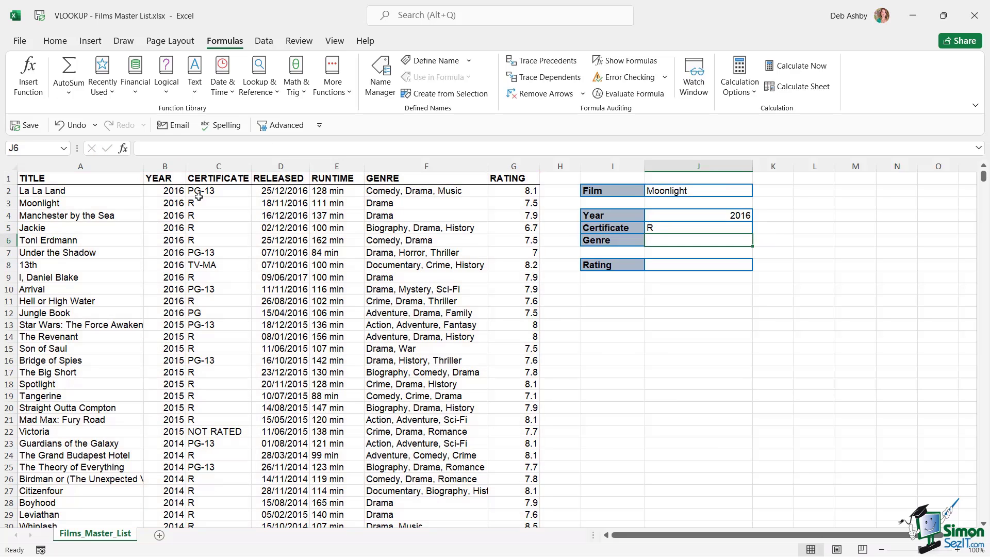
Put the active cell inside the film list and press Ctrl+T, proposing $A$1:$G$1212 with headers
{"action": "left_click_drag", "start_coordinate": [38, 202], "coordinate": [242, 211]}
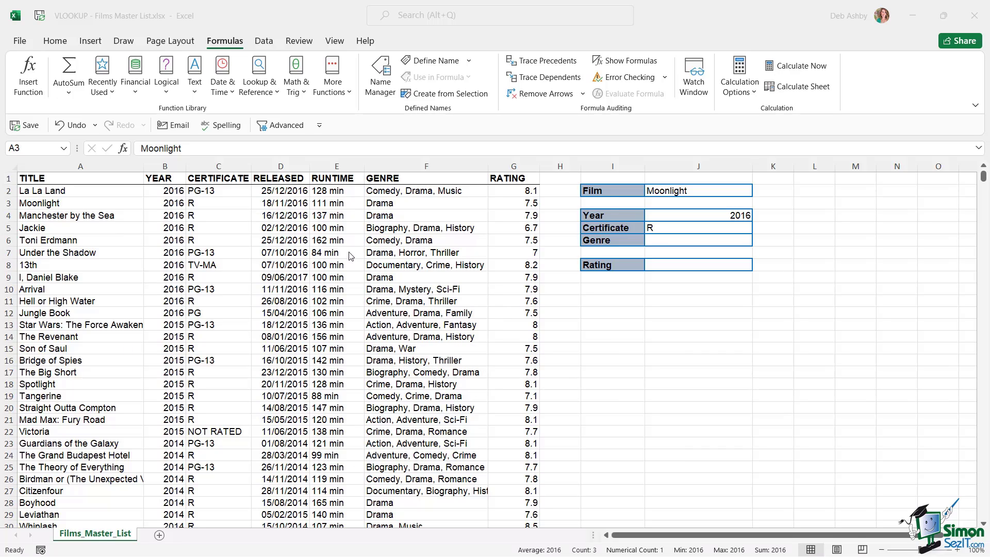
{"action": "left_click", "coordinate": [303, 236]}
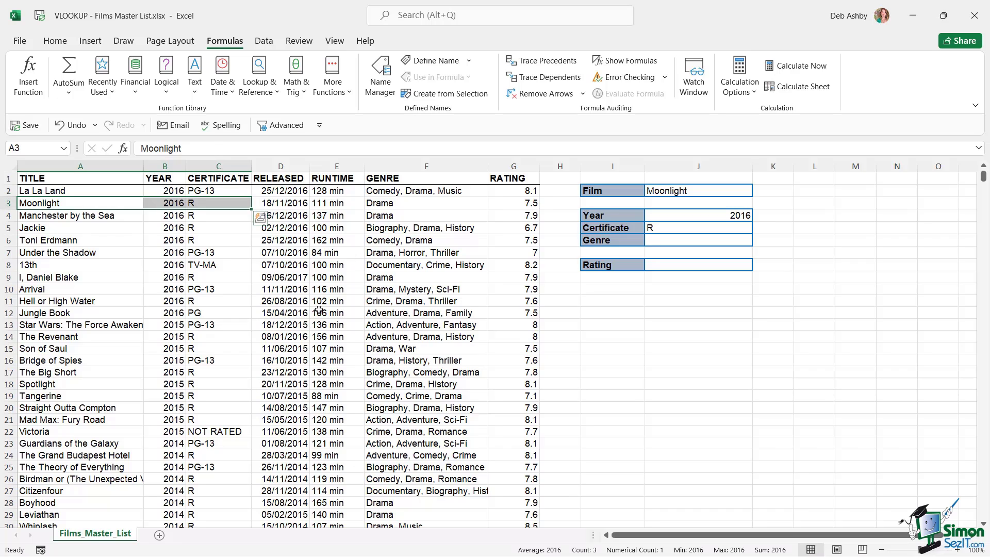
{"action": "left_click", "coordinate": [318, 310]}
{"action": "left_click", "coordinate": [369, 239]}
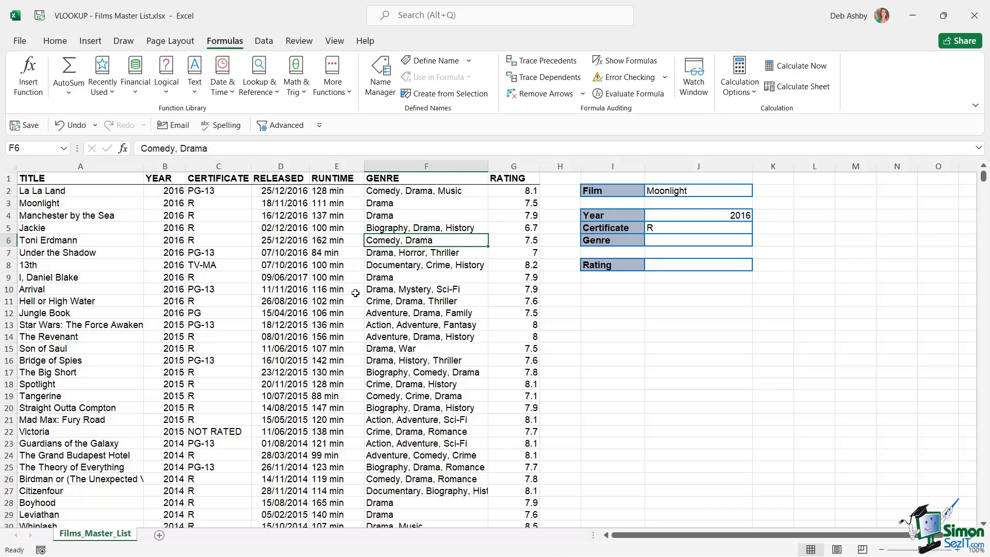
{"action": "left_click", "coordinate": [302, 263]}
{"action": "key", "text": "ctrl+t"}
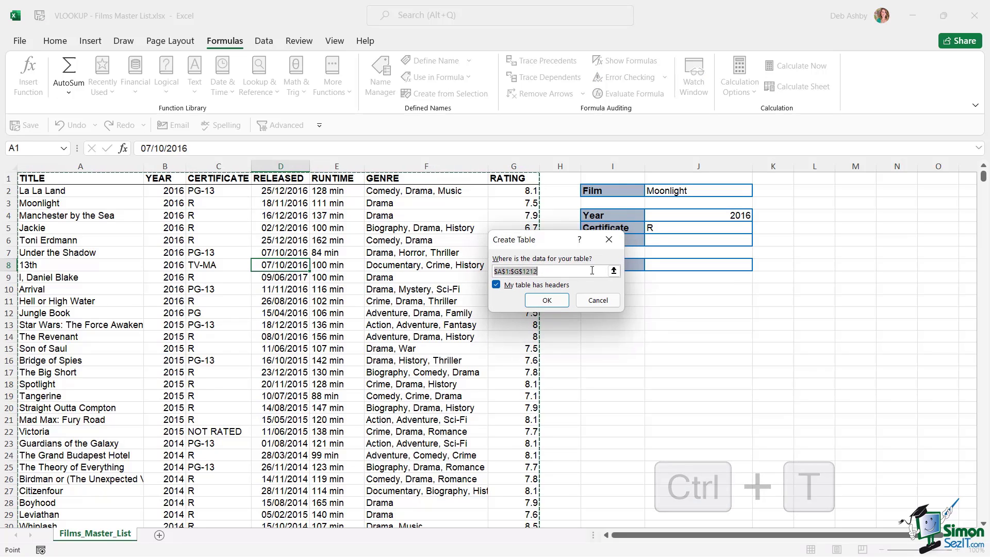
Create the table from A1:G1212 and rename it from Table1 to Movies
{"action": "left_click", "coordinate": [547, 300]}
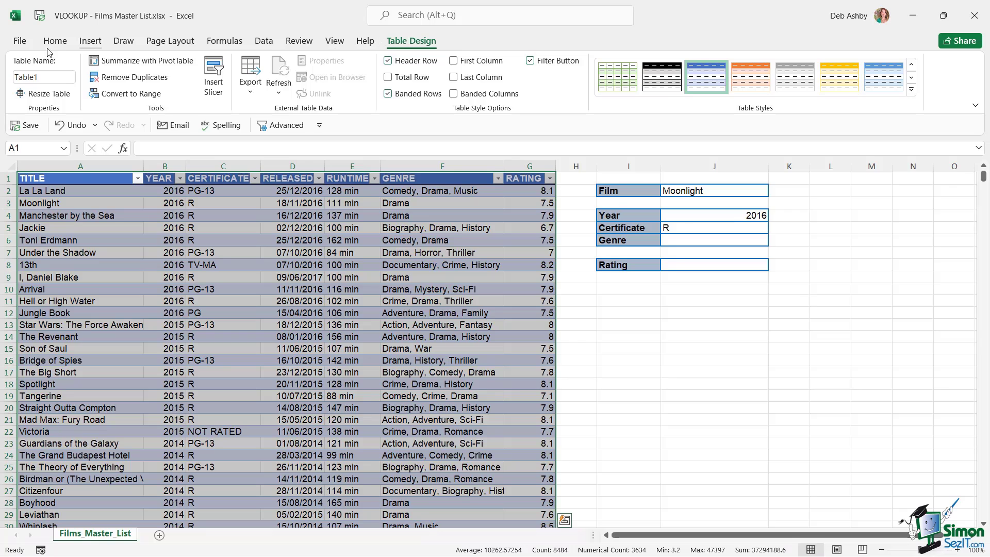
{"action": "left_click", "coordinate": [52, 78]}
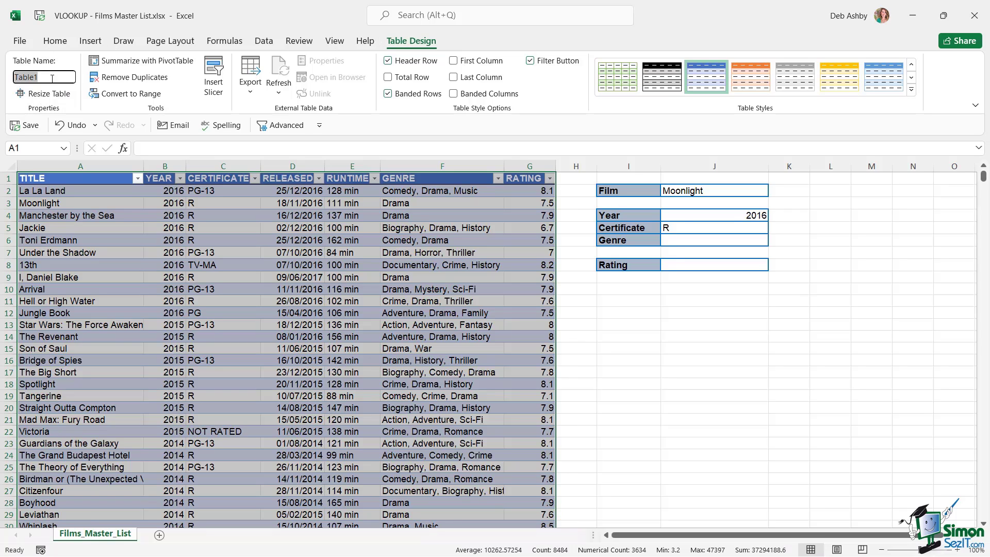
{"action": "type", "text": "Movies"}
{"action": "key", "text": "Return"}
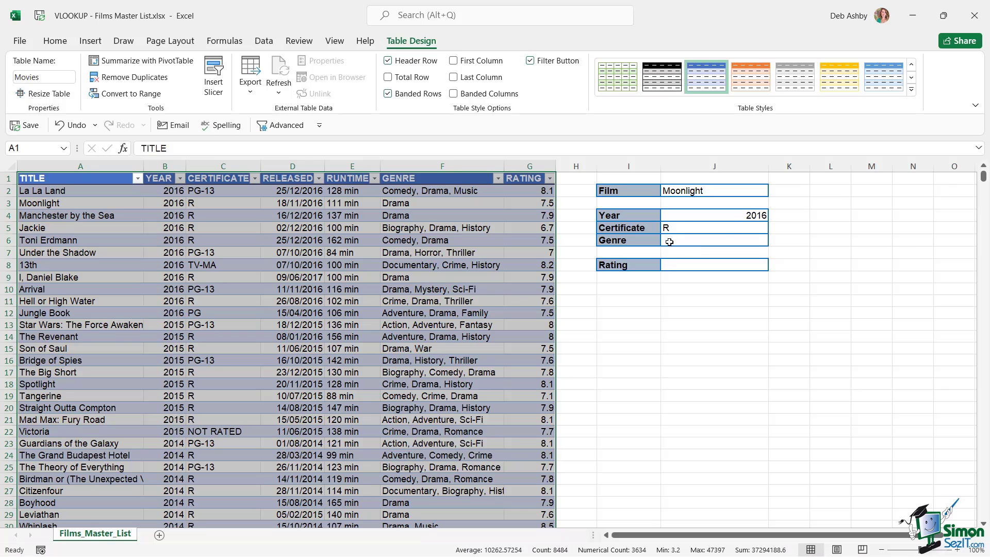
{"action": "left_click", "coordinate": [673, 242]}
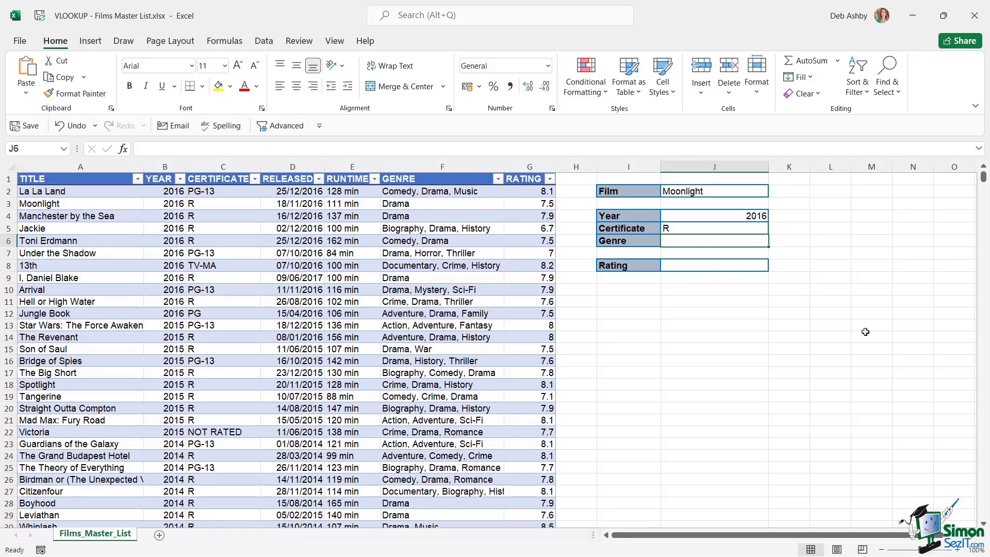
Enter =VLOOKUP(J2,Movies,6) in J6 to show Drama, then select the Moonlight row to compare
{"action": "type", "text": "=vlookup"}
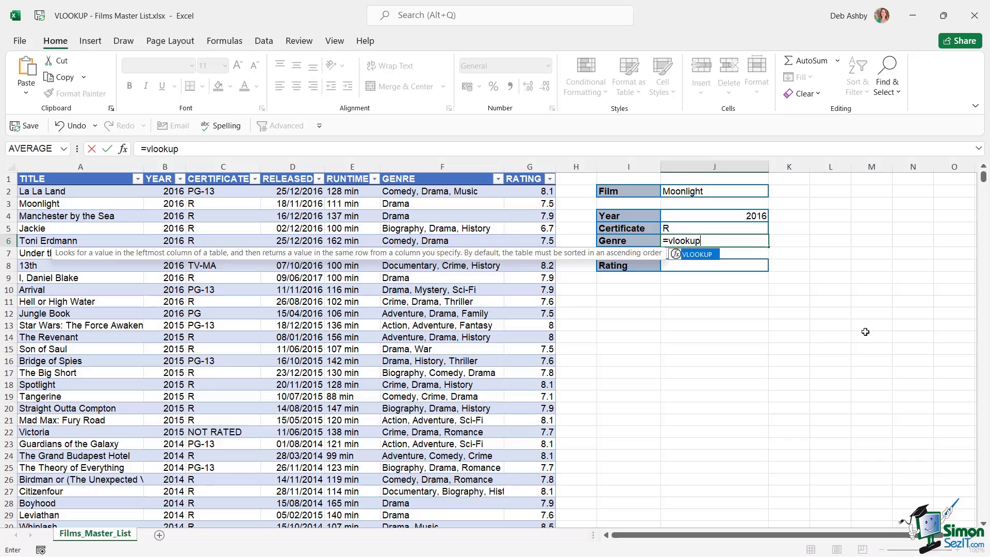
{"action": "key", "text": "Tab"}
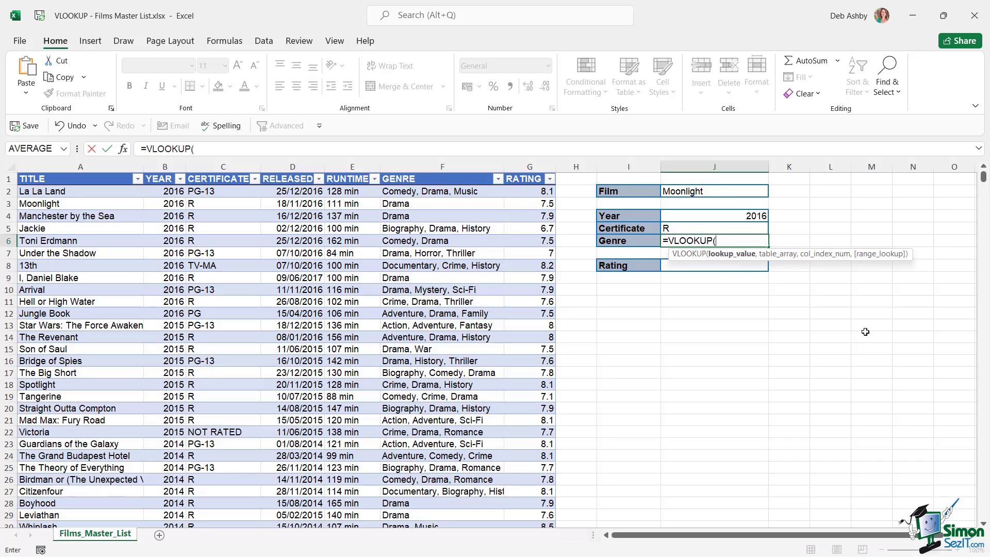
{"action": "left_click", "coordinate": [708, 190]}
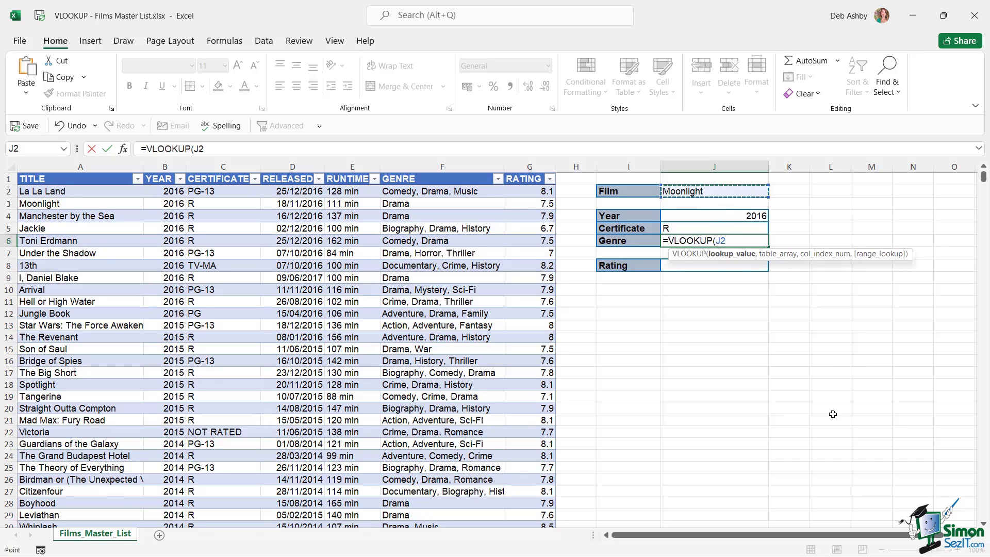
{"action": "type", "text": ","}
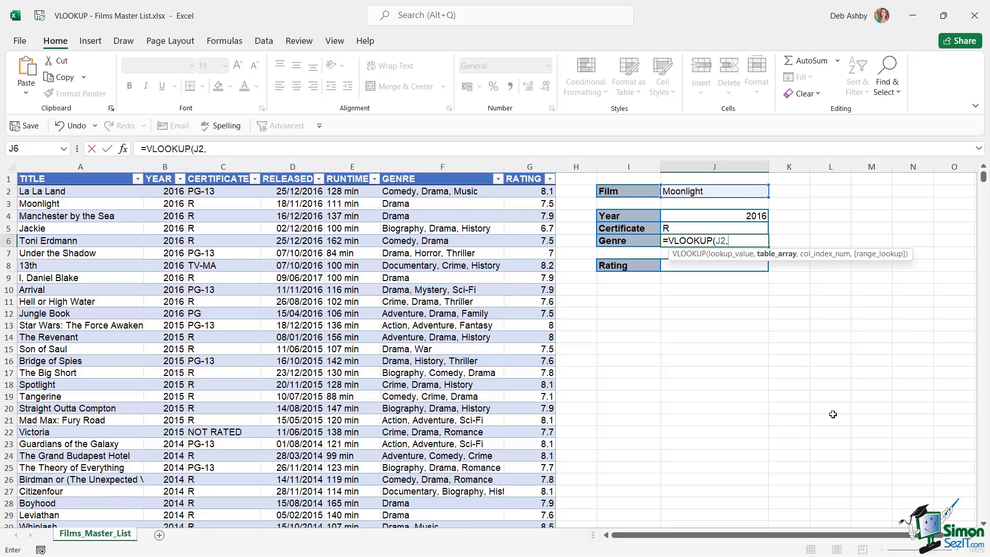
{"action": "type", "text": "Mov"}
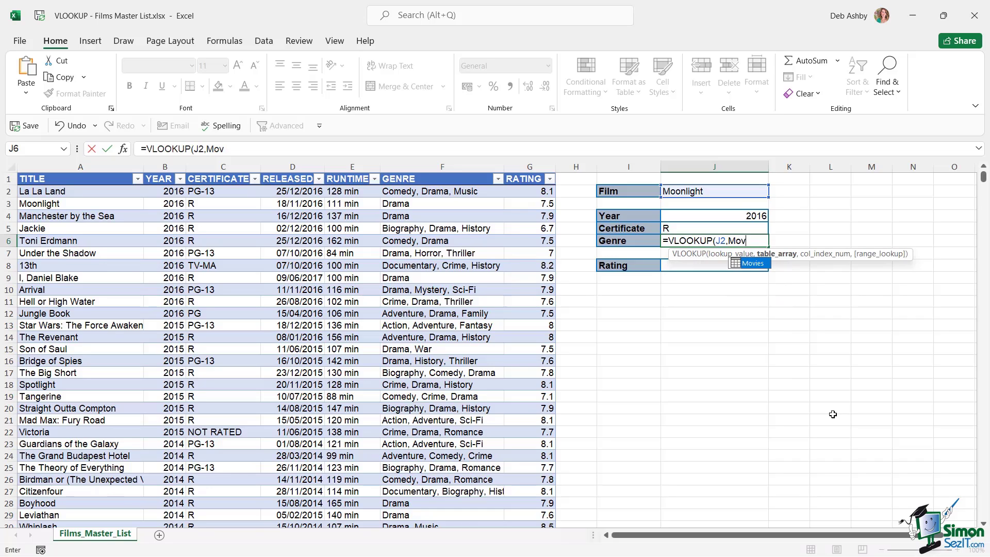
{"action": "key", "text": "Tab"}
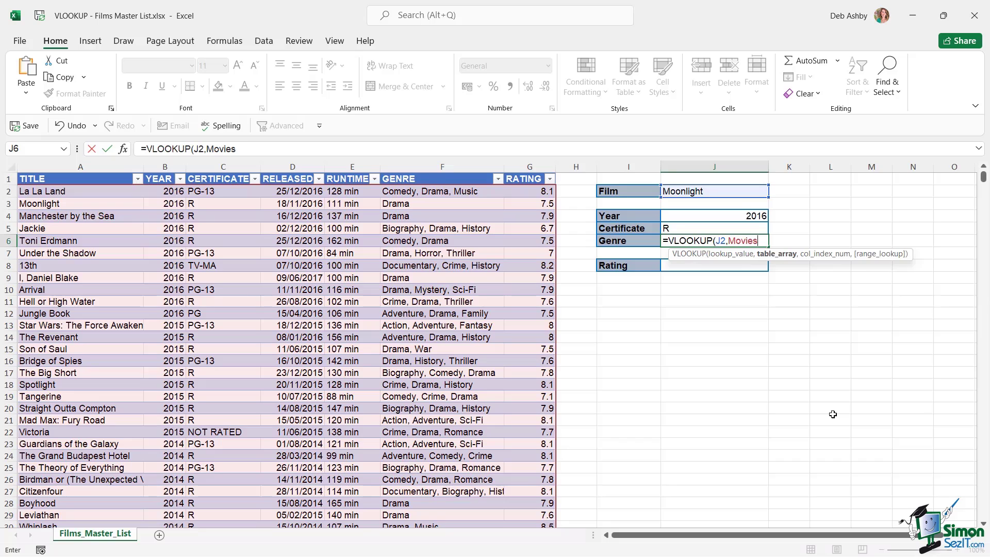
{"action": "type", "text": ","}
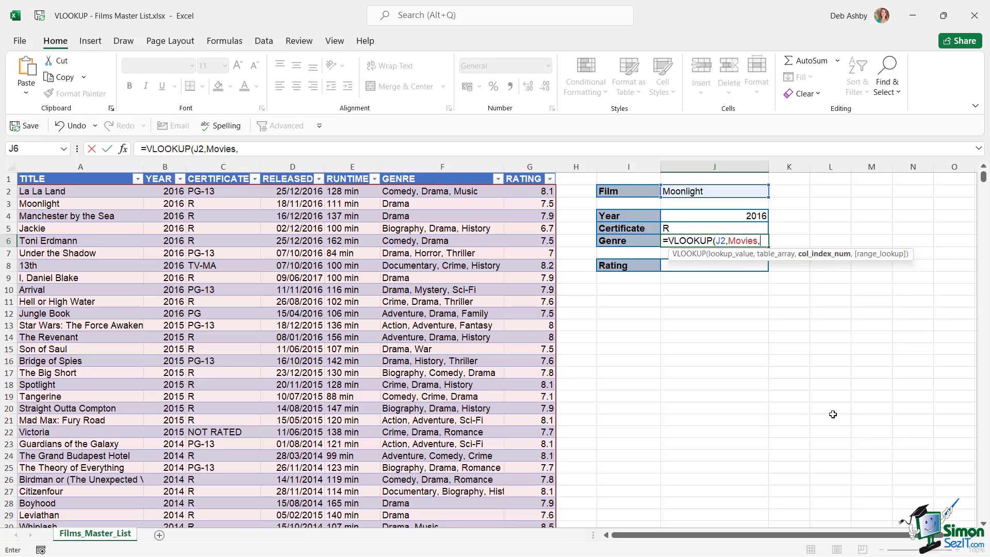
{"action": "type", "text": "6"}
{"action": "type", "text": ")"}
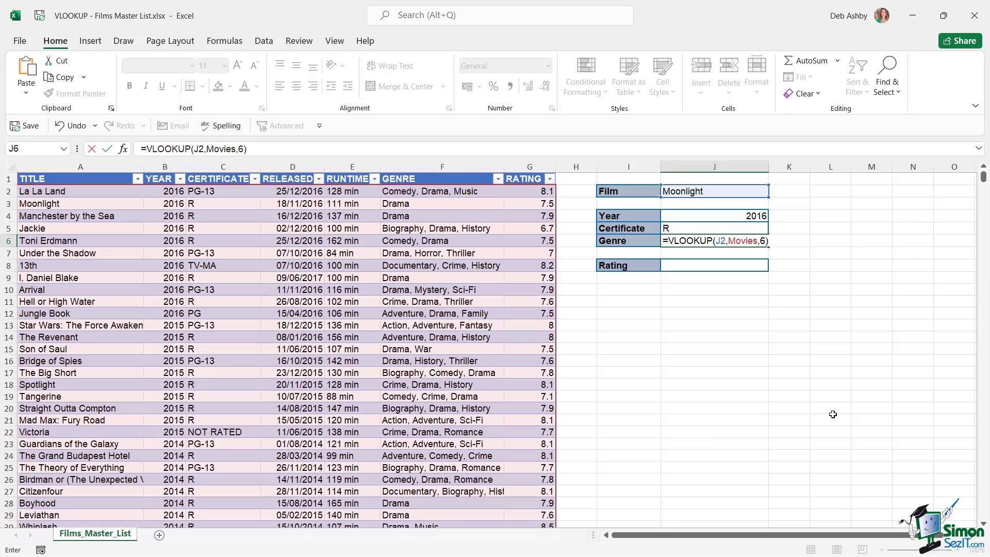
{"action": "key", "text": "Return"}
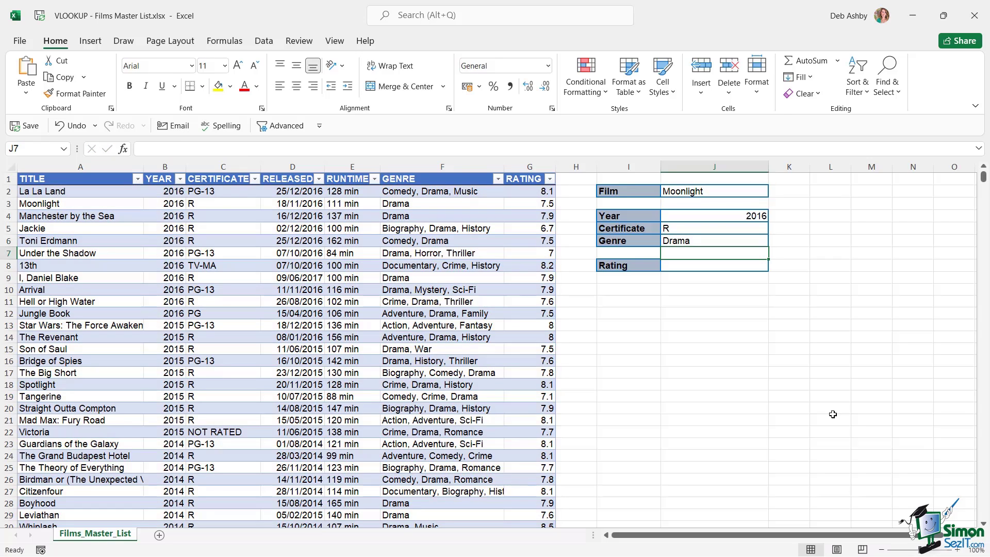
{"action": "left_click_drag", "start_coordinate": [52, 203], "coordinate": [434, 205]}
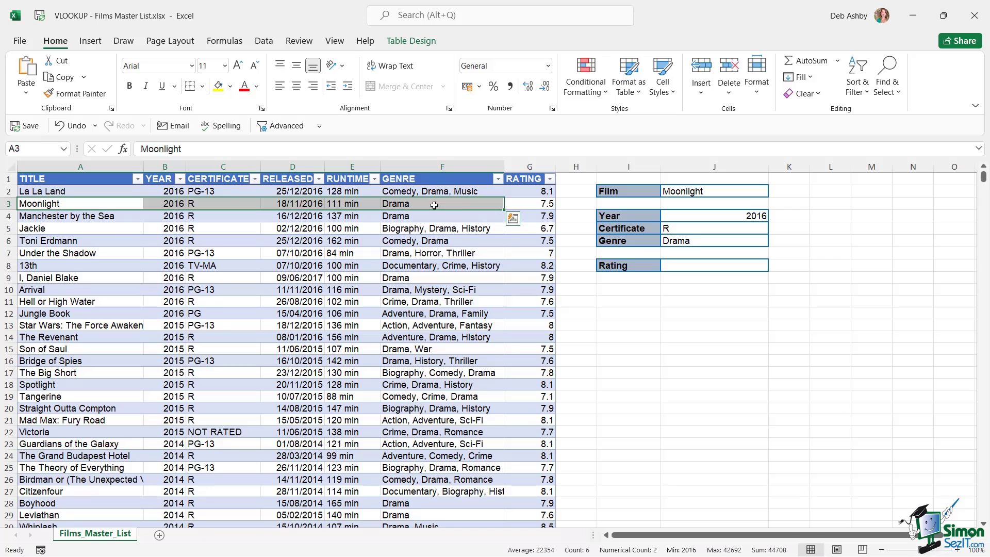
Select the Rating cell J8 and switch to the Formulas tab
{"action": "left_click", "coordinate": [765, 336]}
{"action": "left_click", "coordinate": [706, 267]}
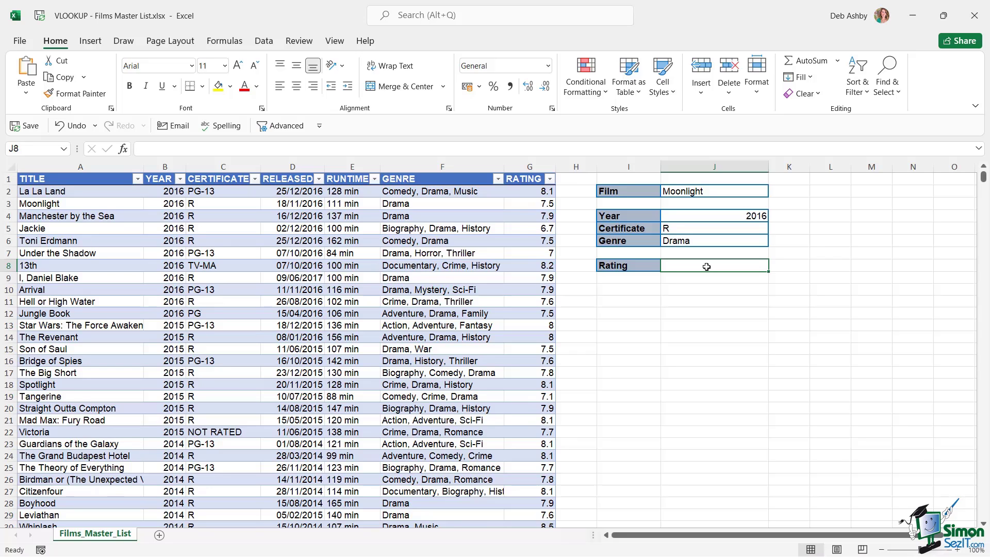
{"action": "left_click", "coordinate": [223, 43]}
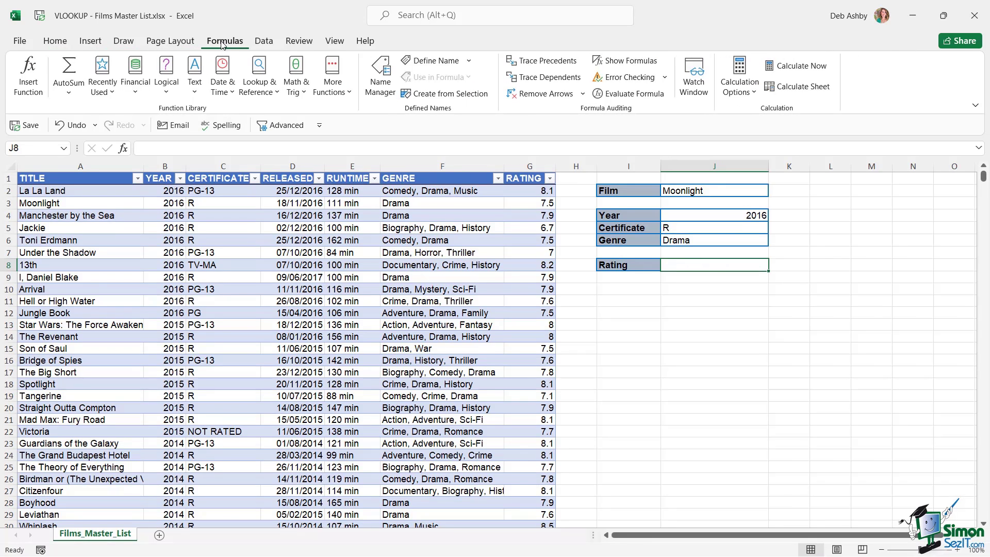
Find VLOOKUP through Insert Function and start it in the Rating cell
{"action": "left_click", "coordinate": [27, 88]}
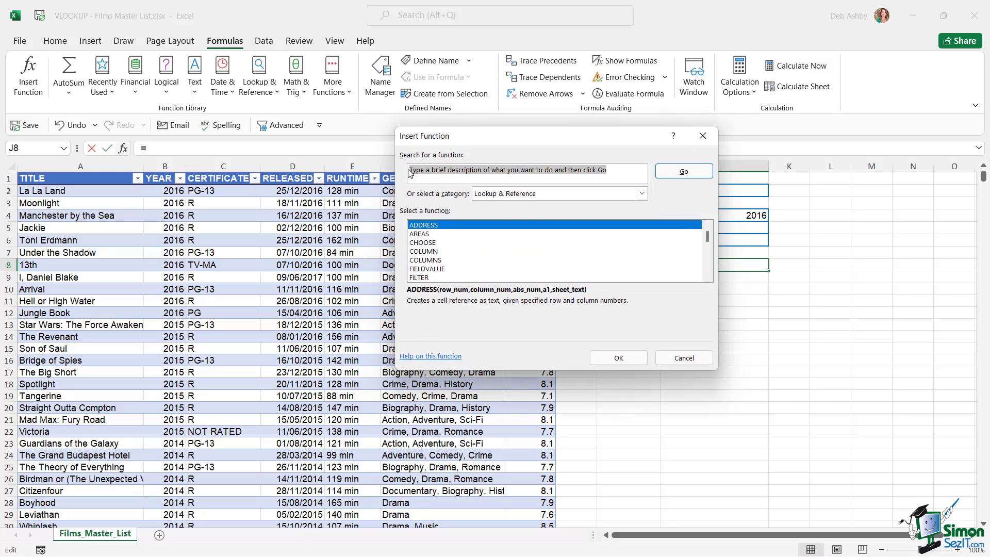
{"action": "type", "text": "vlookup"}
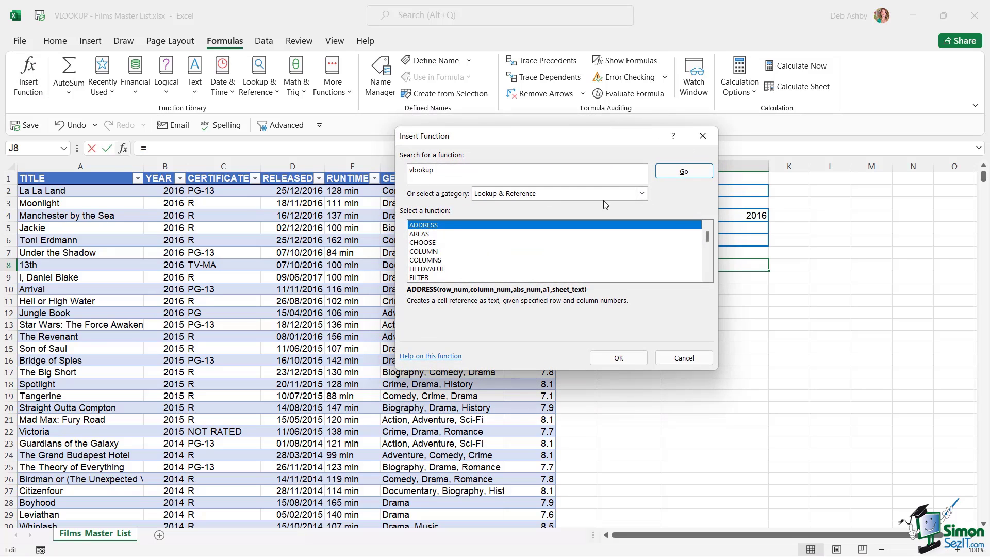
{"action": "left_click", "coordinate": [687, 174]}
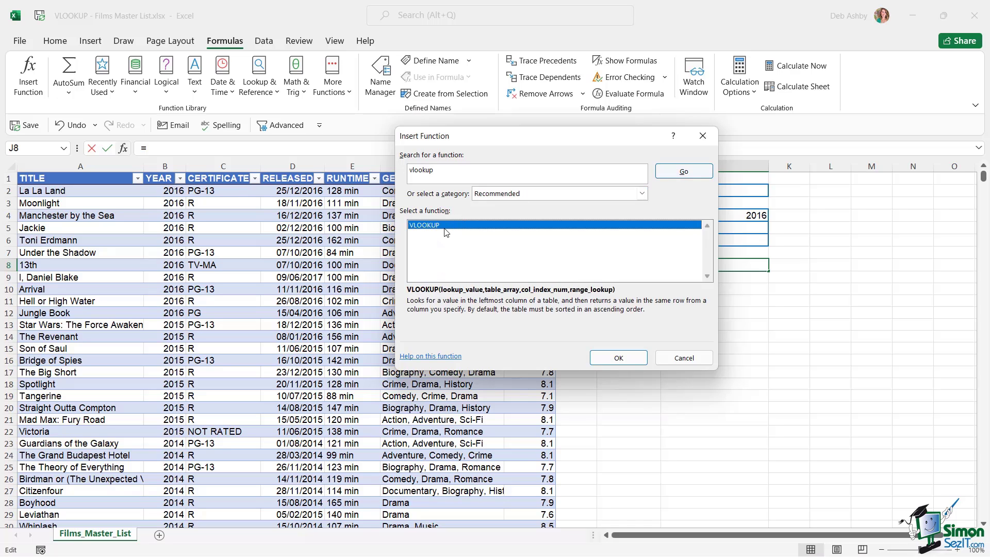
{"action": "double_click", "coordinate": [444, 227]}
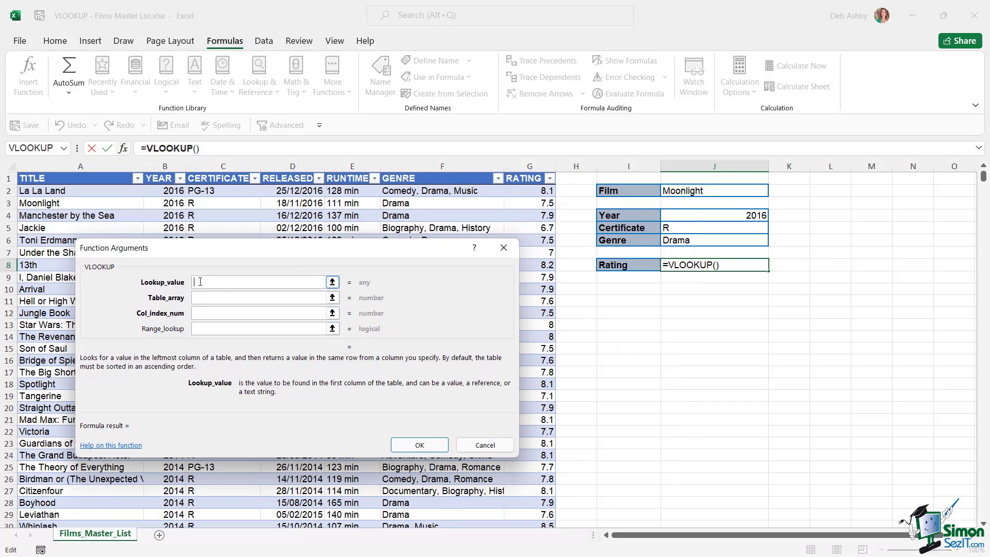
Fill in arguments J2, Movies, 7 and false to return 7.5, then check Moonlight's rating in G3
{"action": "left_click", "coordinate": [699, 191]}
{"action": "left_click", "coordinate": [234, 298]}
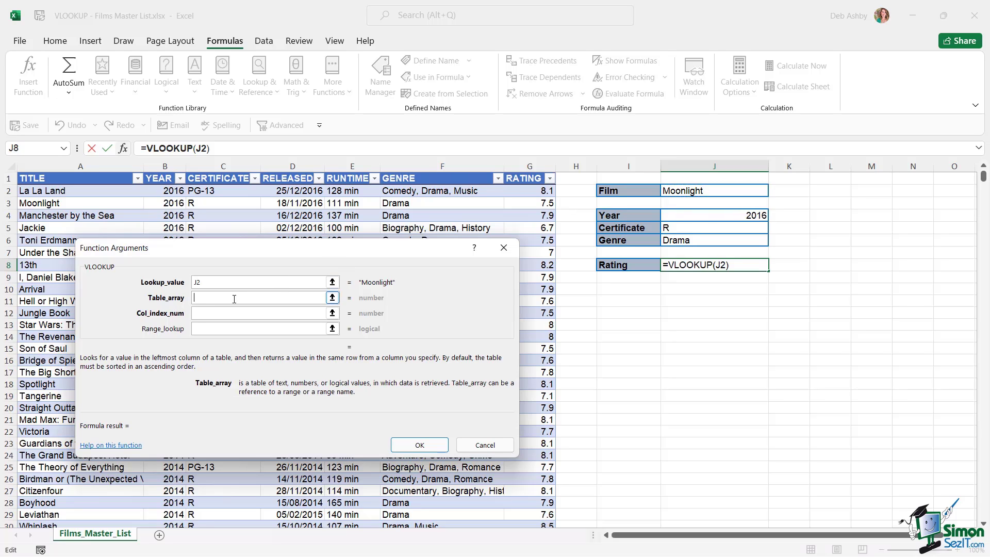
{"action": "type", "text": "Movies"}
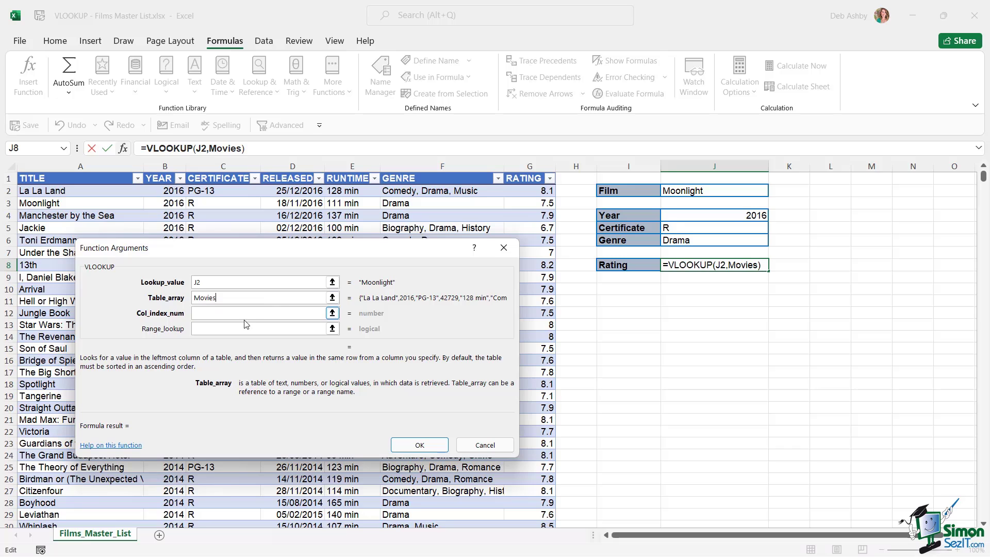
{"action": "left_click", "coordinate": [225, 313]}
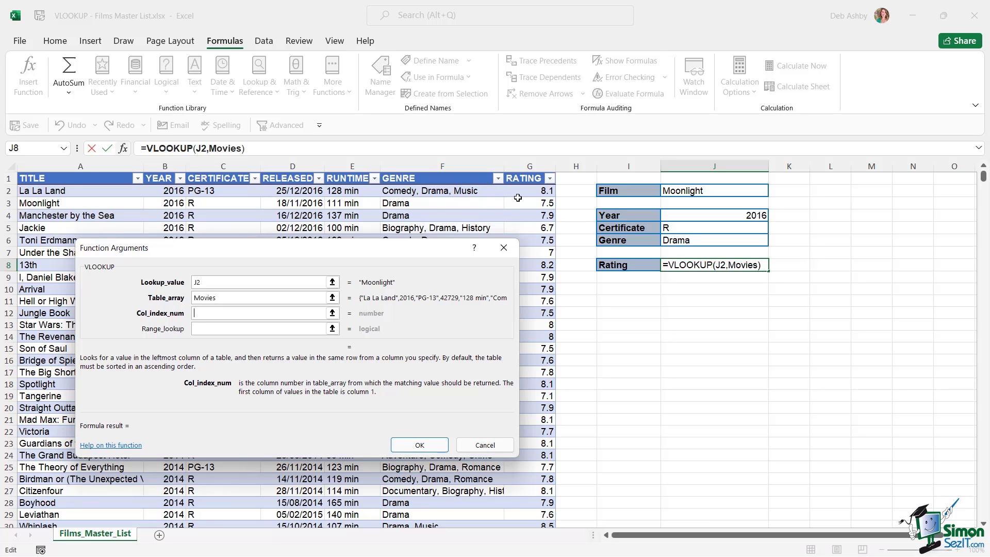
{"action": "type", "text": "7"}
{"action": "left_click", "coordinate": [216, 329]}
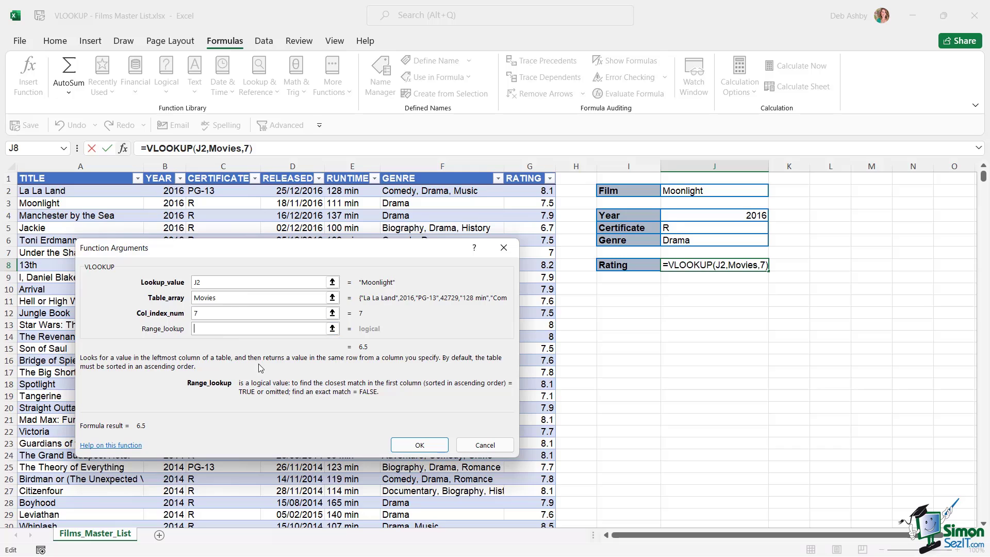
{"action": "type", "text": "false"}
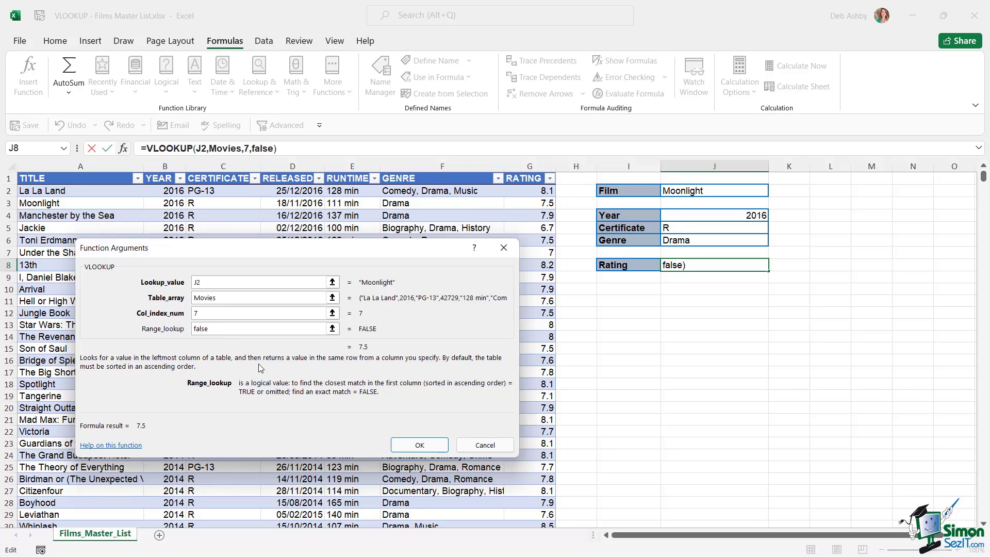
{"action": "left_click", "coordinate": [433, 446]}
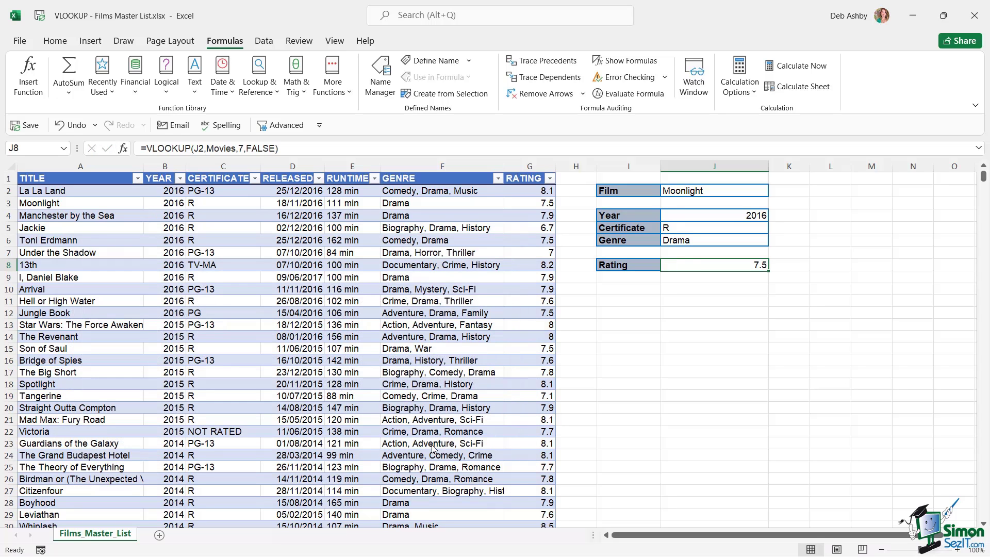
{"action": "left_click", "coordinate": [548, 204]}
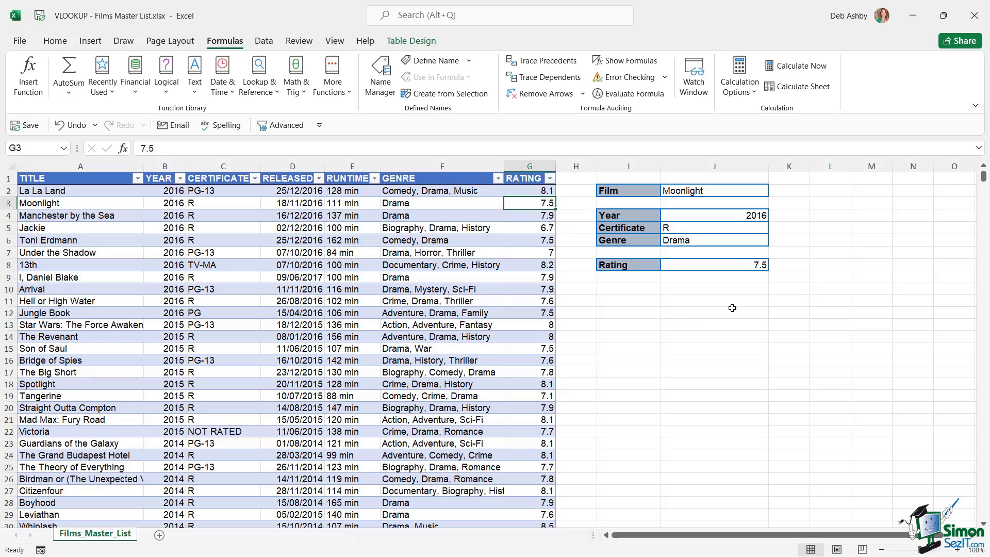
Enter Jackie as the film in J2 and compare the lookup results with its row 5
{"action": "left_click", "coordinate": [684, 191]}
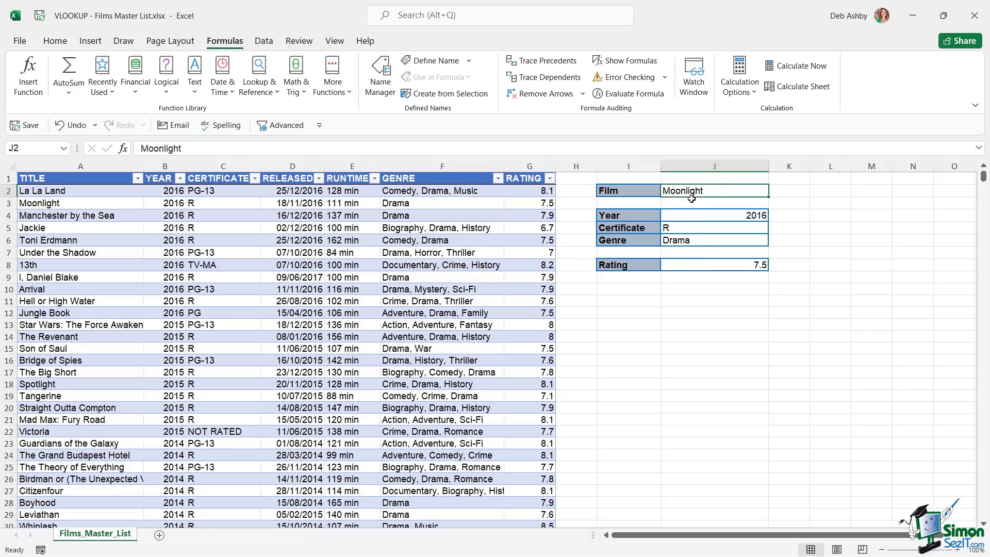
{"action": "type", "text": "Jackie"}
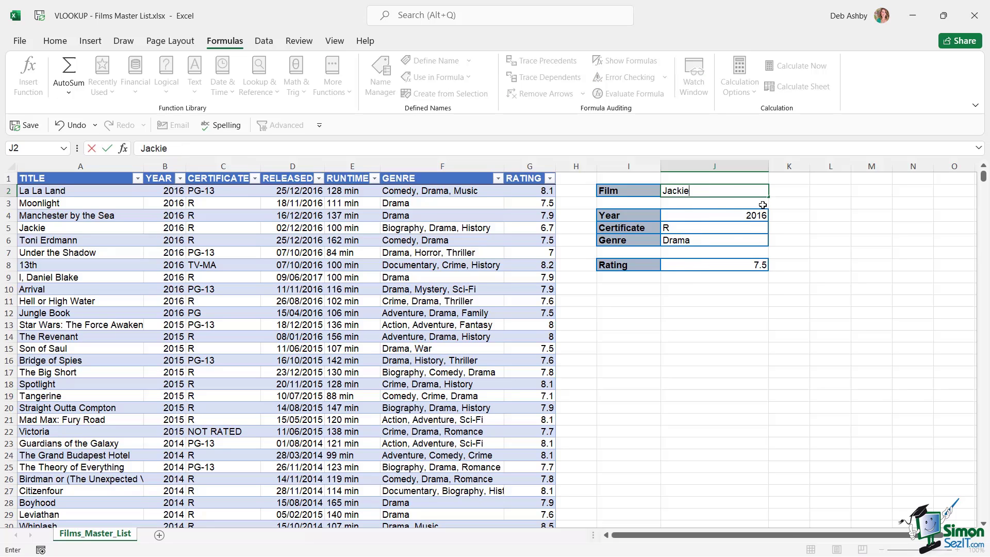
{"action": "key", "text": "Return"}
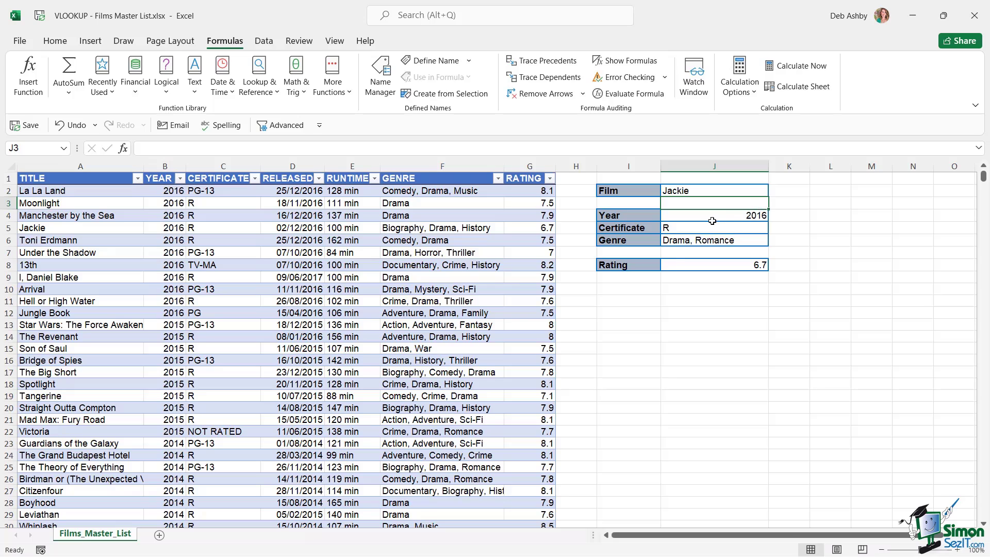
{"action": "left_click", "coordinate": [28, 229]}
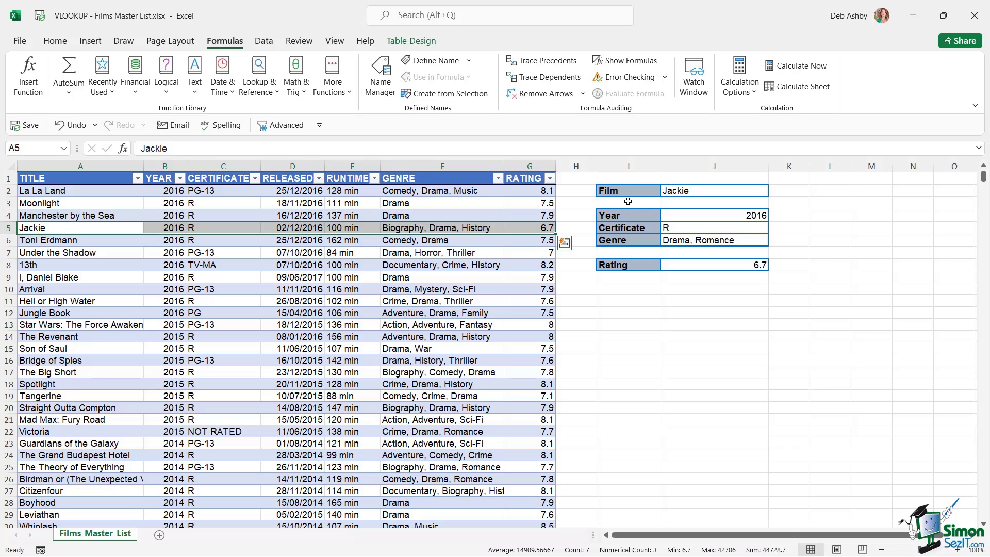
Replace J2 with La La Land and check the results against its data in row 2
{"action": "left_click", "coordinate": [682, 192]}
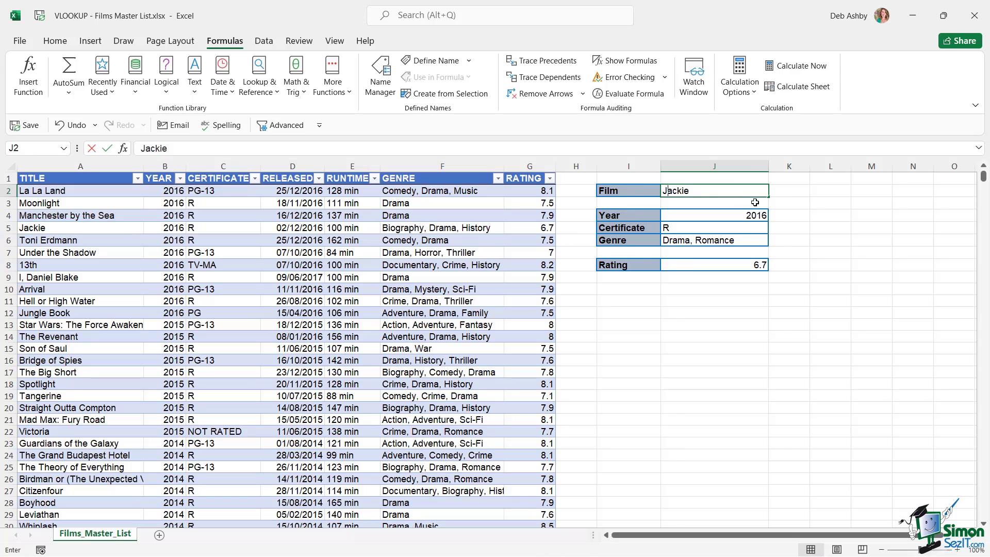
{"action": "type", "text": "La La Land"}
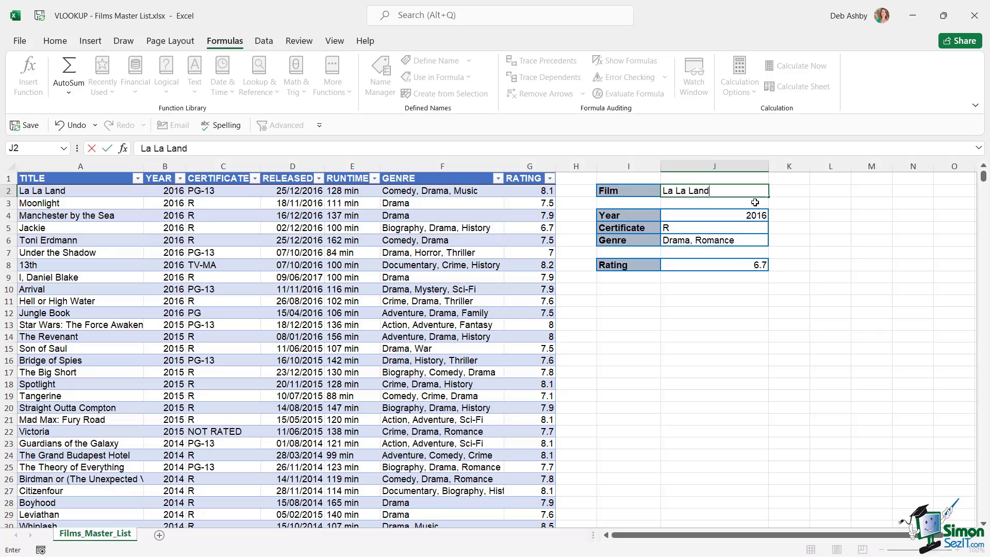
{"action": "key", "text": "Return"}
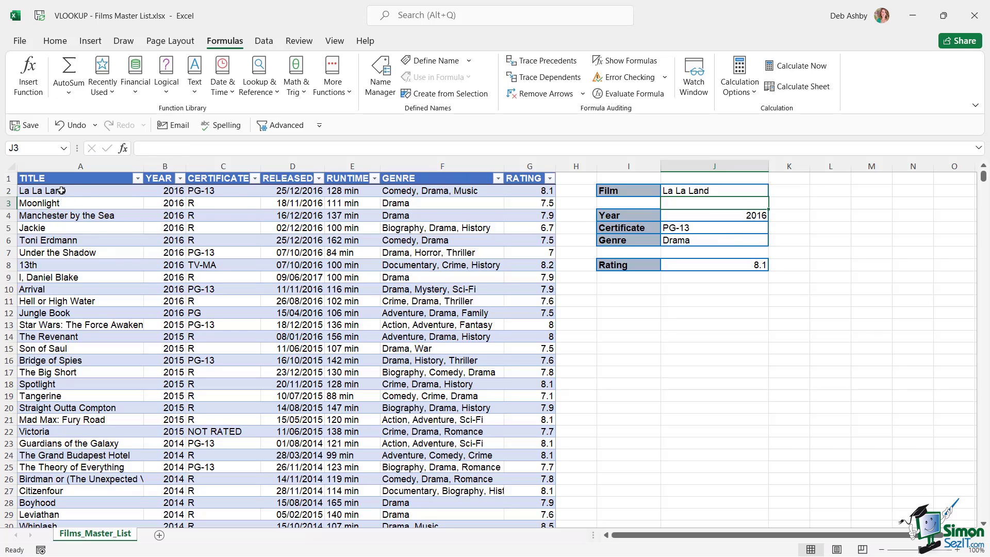
{"action": "left_click_drag", "start_coordinate": [62, 191], "coordinate": [508, 191]}
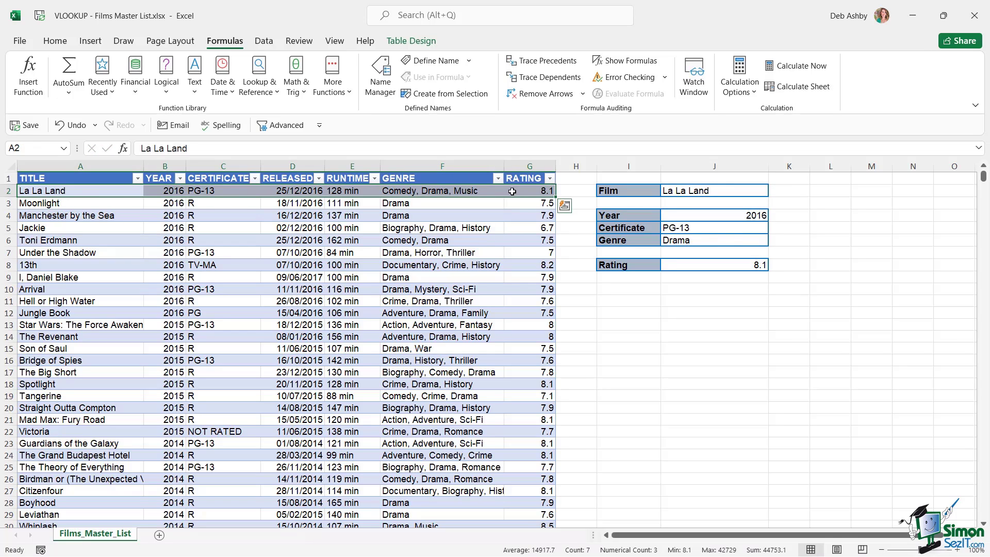
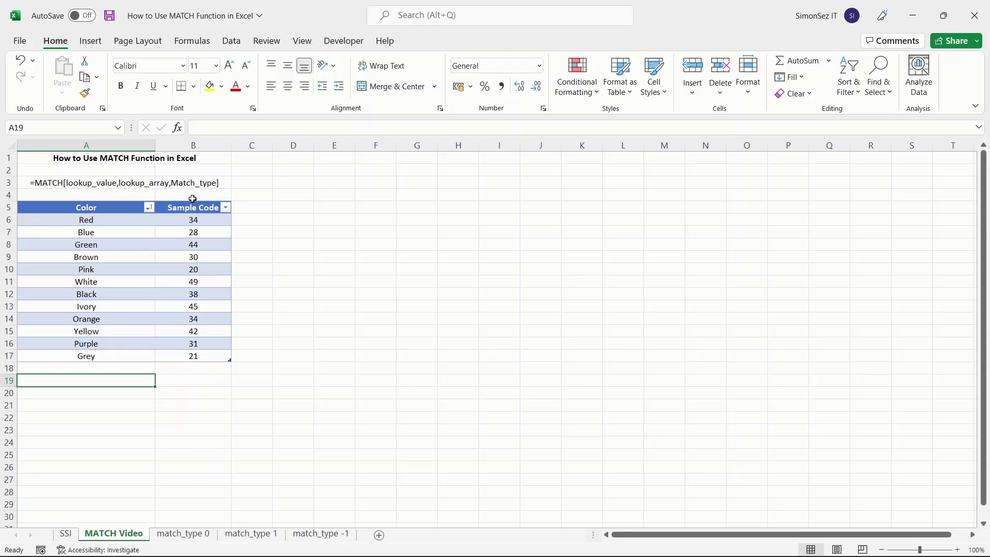
Review the match_type 0, -1 and 1 example sheets, including D7's MATCH formula
{"action": "left_click", "coordinate": [188, 534]}
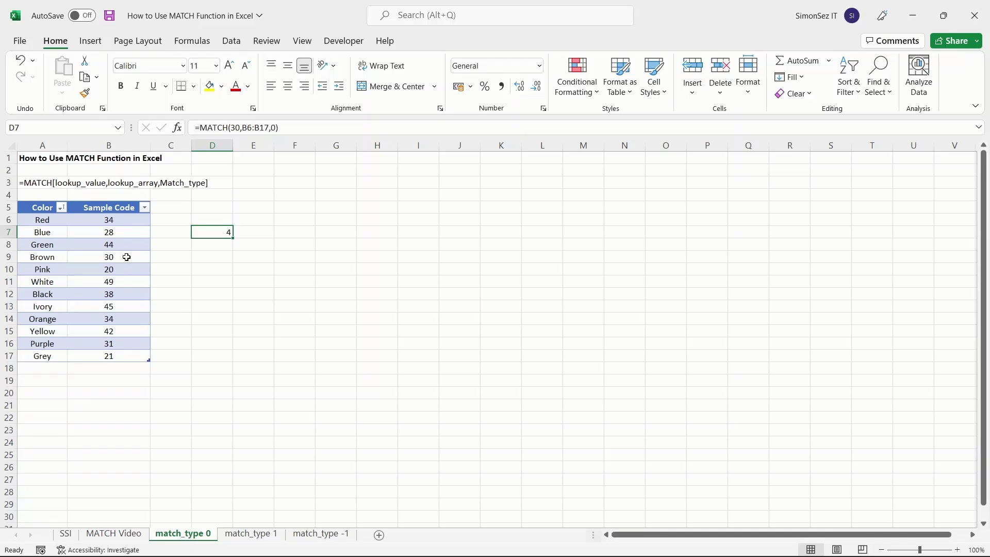
{"action": "left_click", "coordinate": [320, 534]}
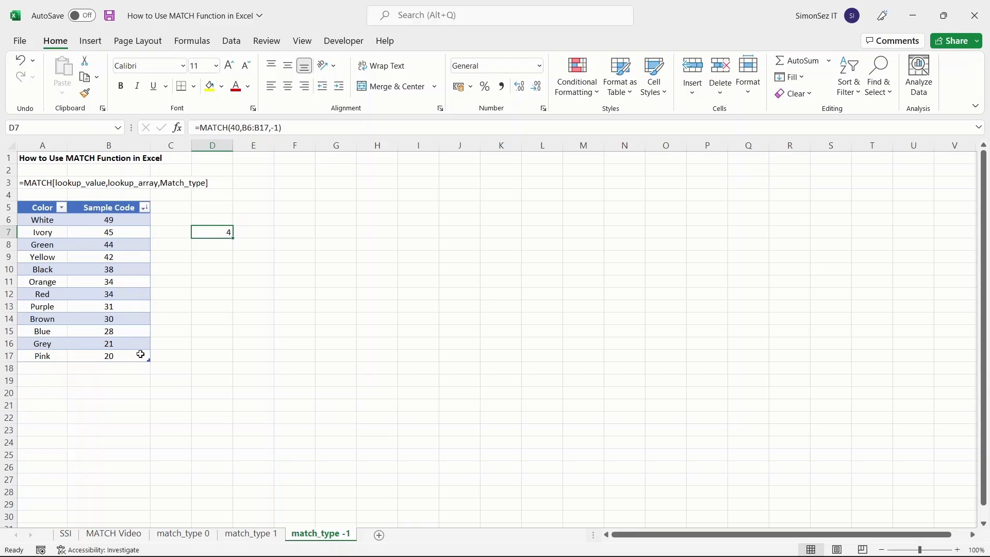
{"action": "left_click", "coordinate": [256, 535]}
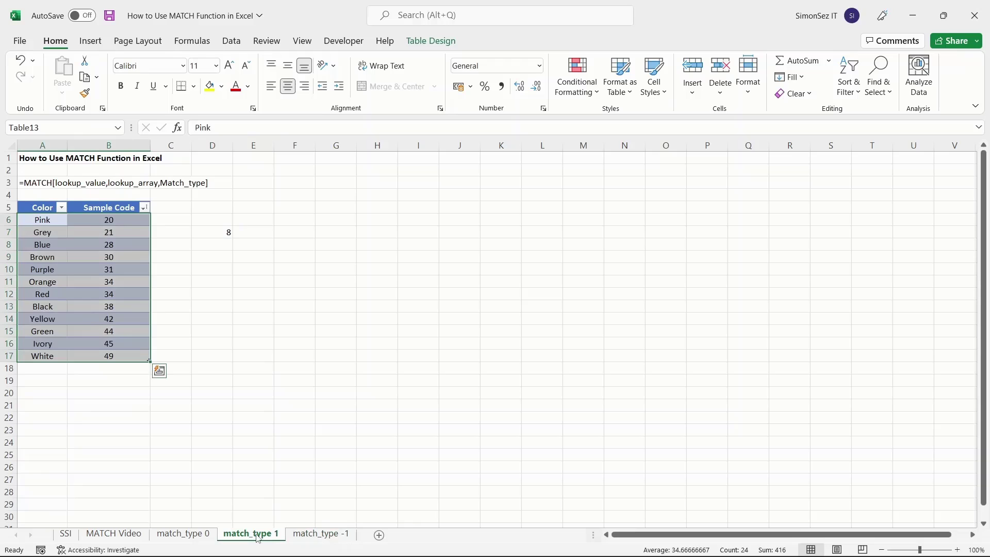
{"action": "left_click", "coordinate": [229, 234]}
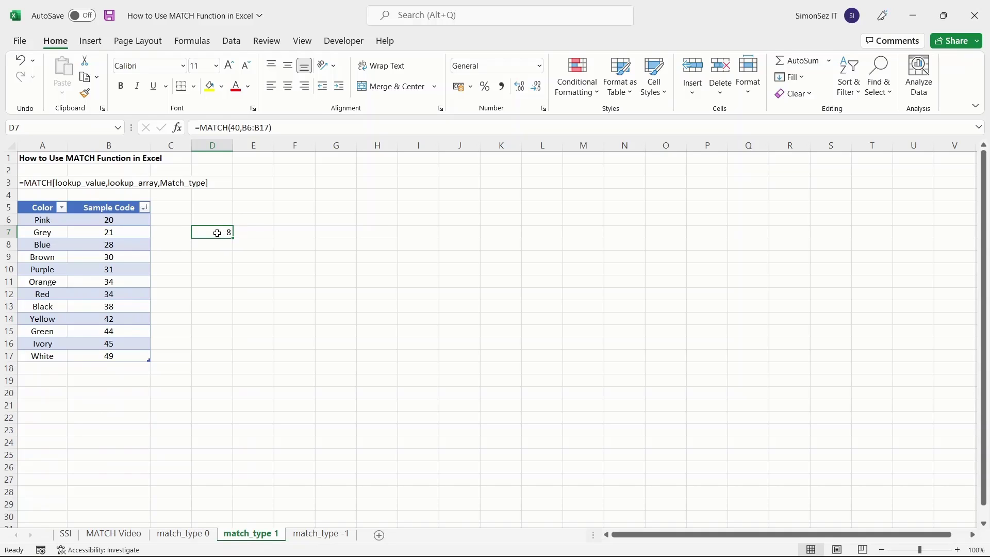
{"action": "left_click", "coordinate": [135, 534]}
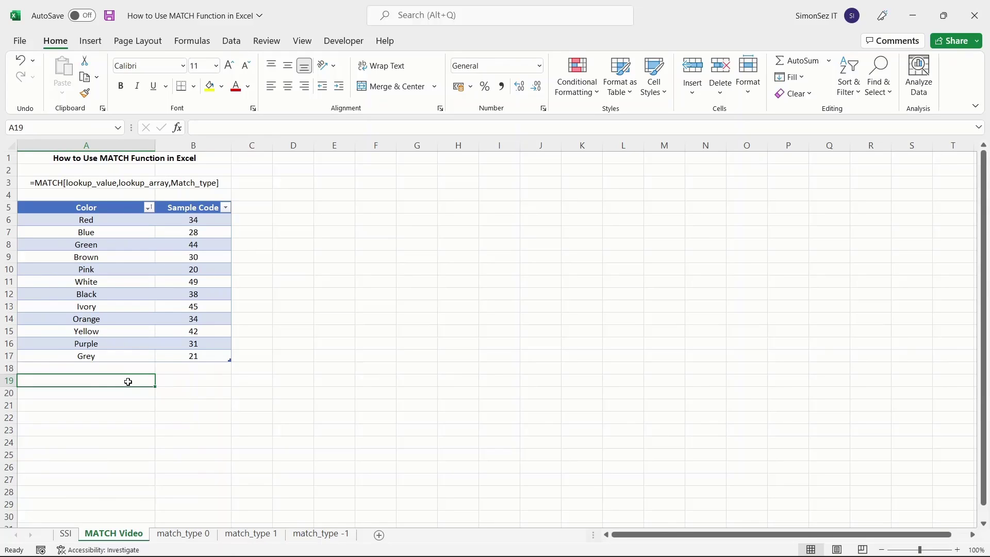
Enter =MATCH(30,B6:B17,0) in A19 on the MATCH Video sheet, returning 4
{"action": "type", "text": "="}
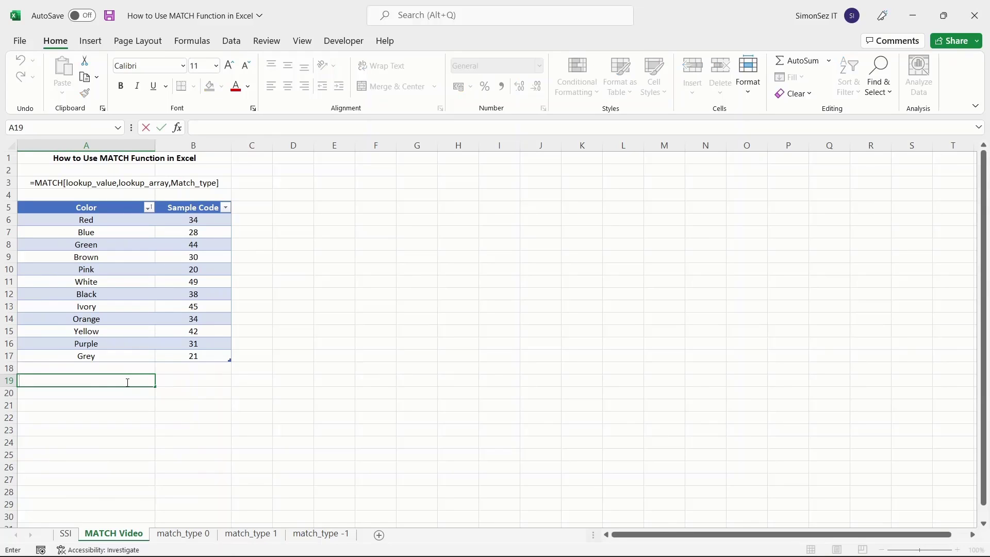
{"action": "type", "text": "MAT"}
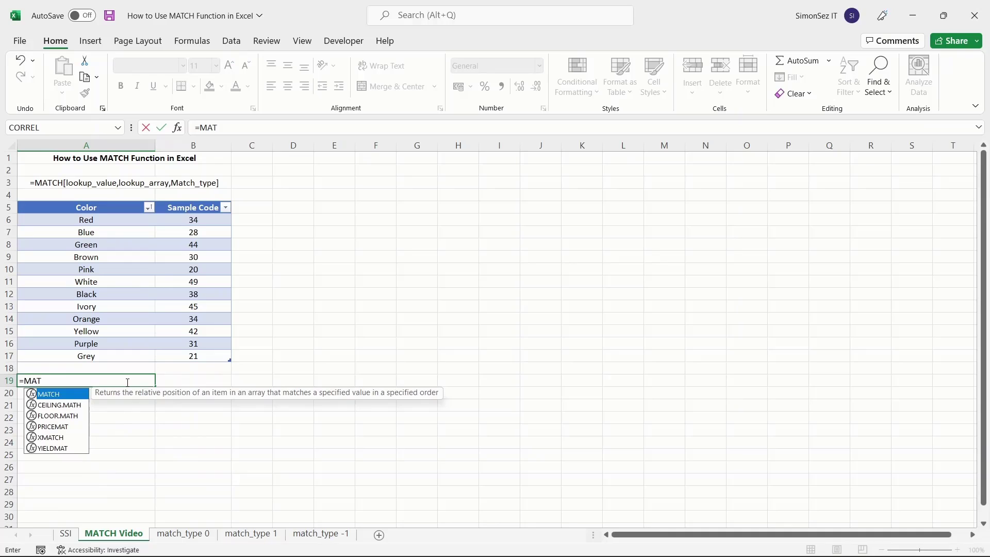
{"action": "key", "text": "Tab"}
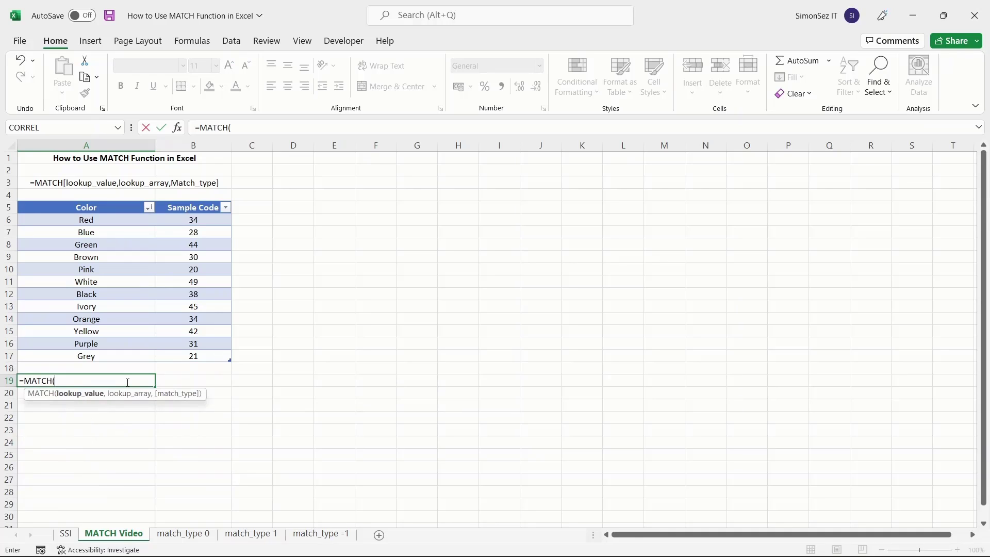
{"action": "type", "text": "30,"}
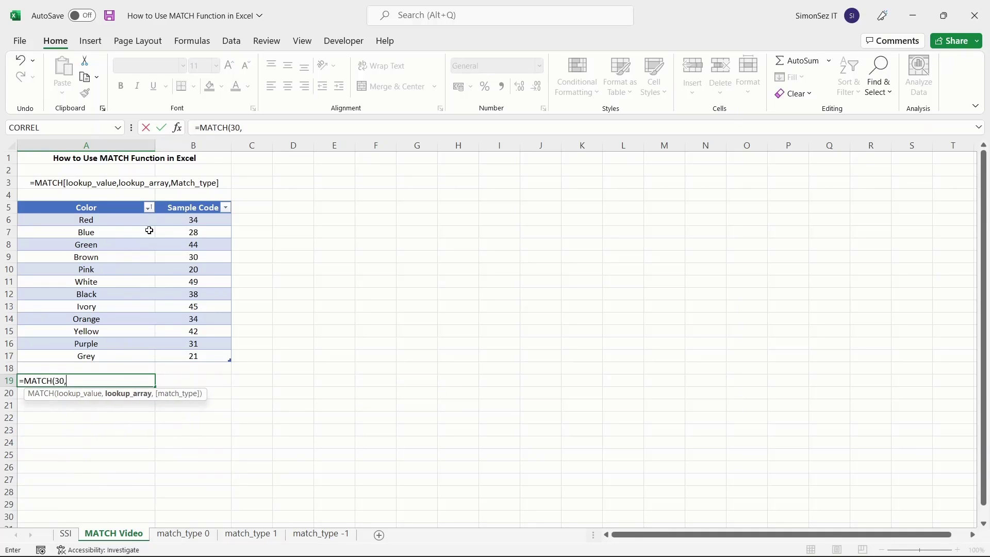
{"action": "left_click_drag", "start_coordinate": [179, 220], "coordinate": [184, 357]}
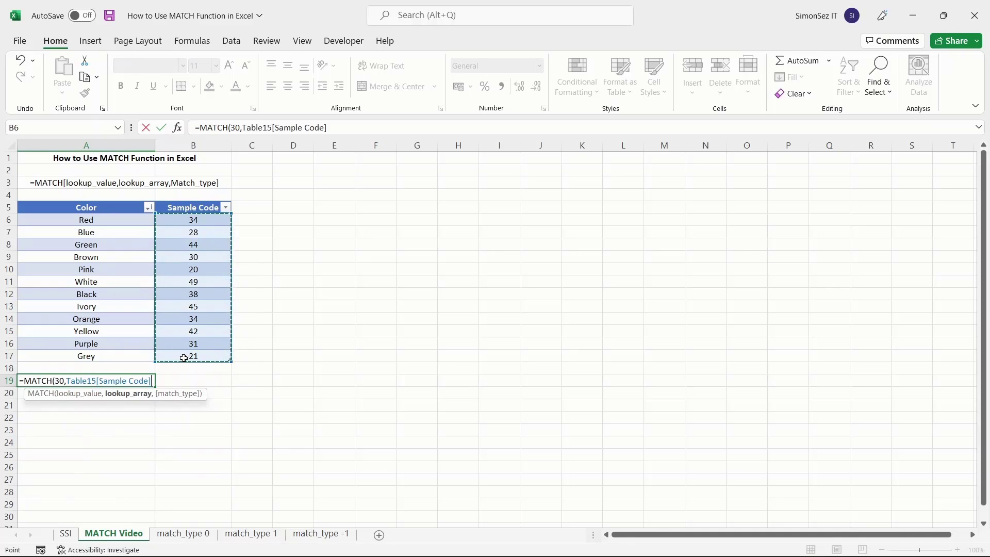
{"action": "type", "text": ",0"}
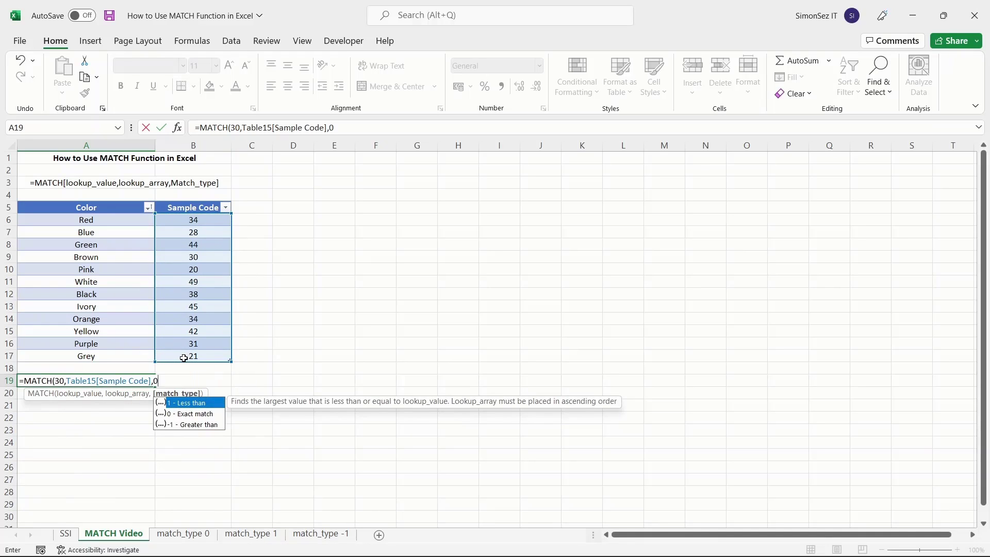
{"action": "type", "text": ")"}
{"action": "key", "text": "Return"}
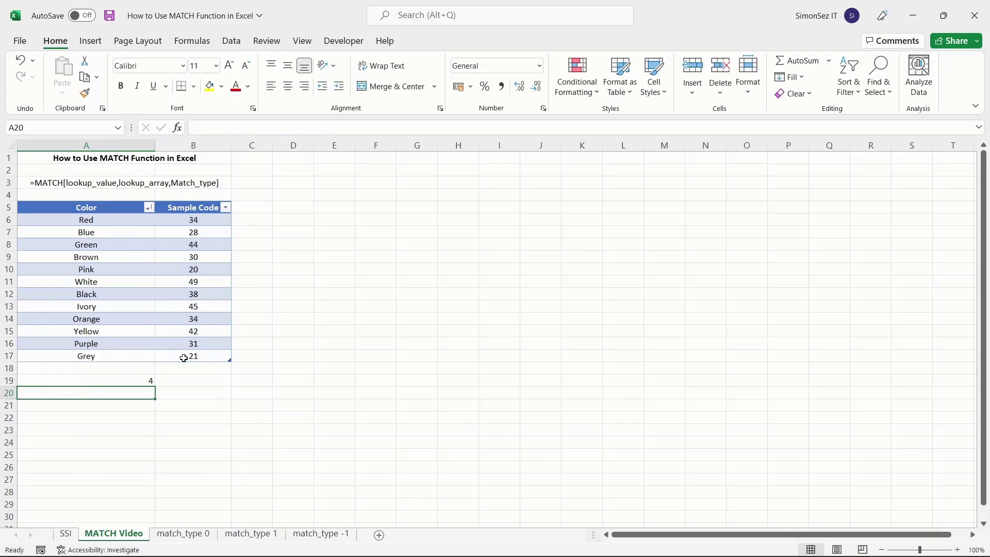
{"action": "left_click", "coordinate": [151, 382]}
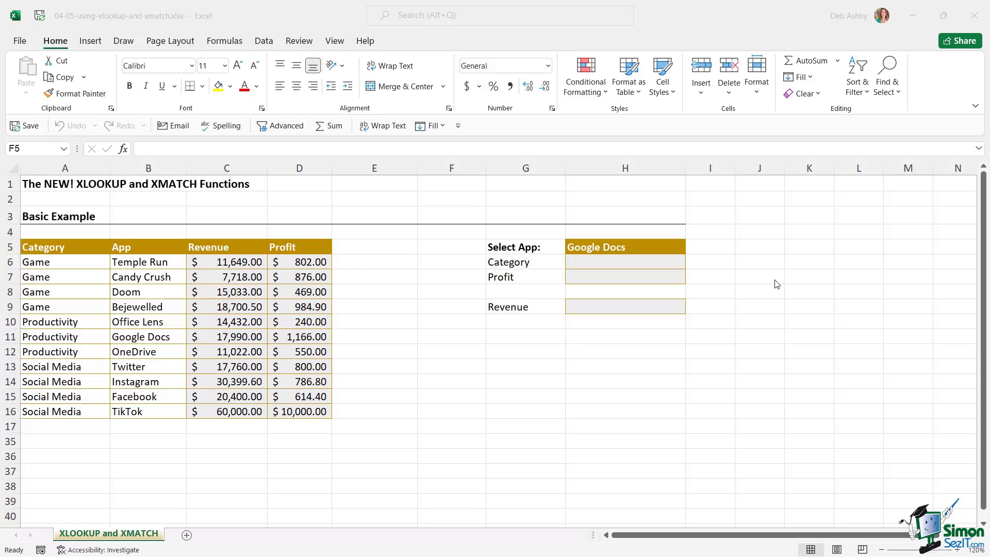
Enter =XLOOKUP(H5,B6:B16,A6:A16) in H6 so Google Docs returns Productivity
{"action": "left_click", "coordinate": [598, 261]}
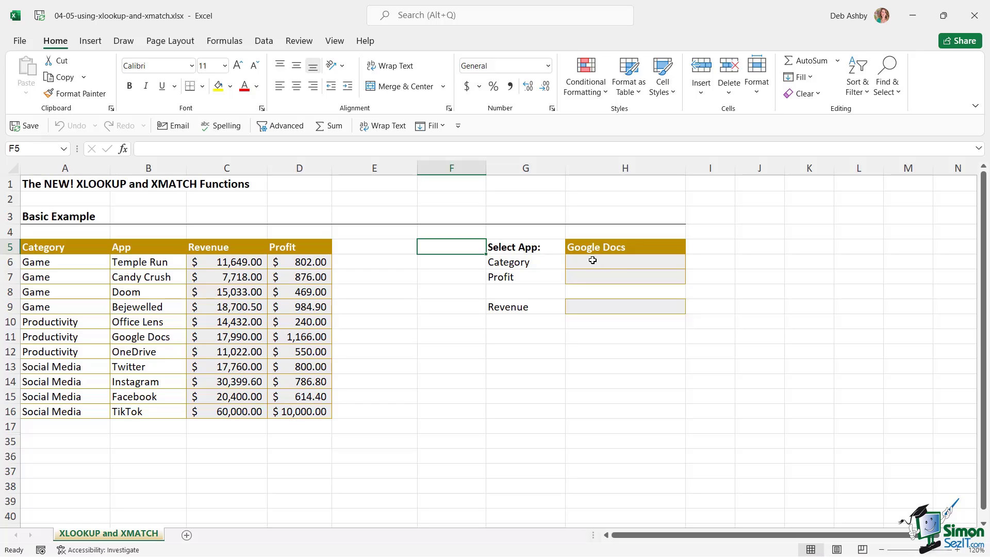
{"action": "type", "text": "="}
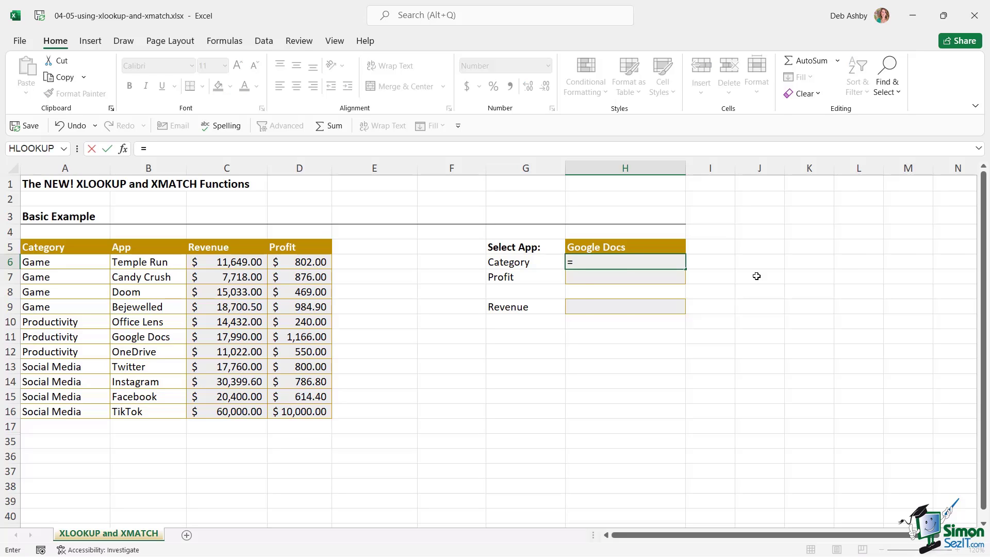
{"action": "type", "text": "XLOOKUP("}
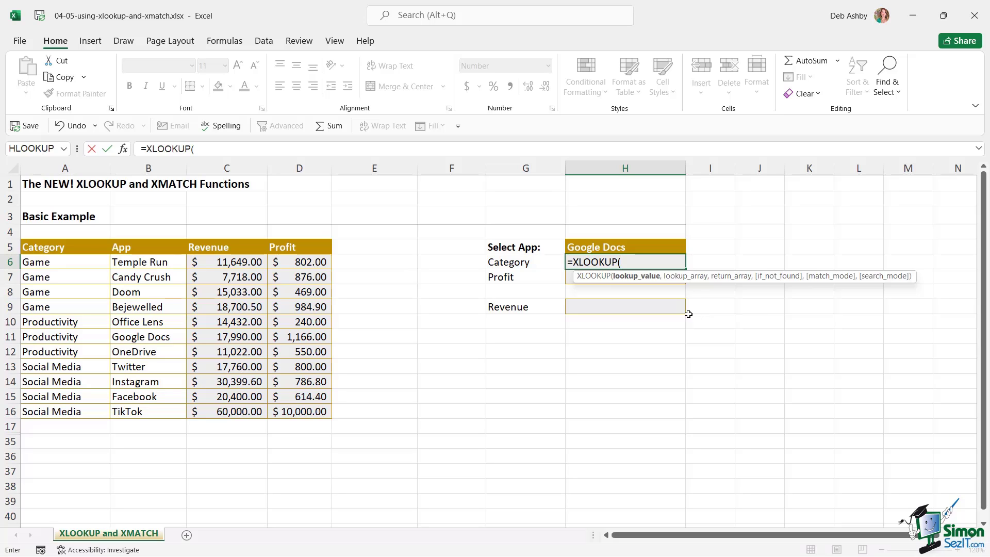
{"action": "left_click", "coordinate": [643, 247]}
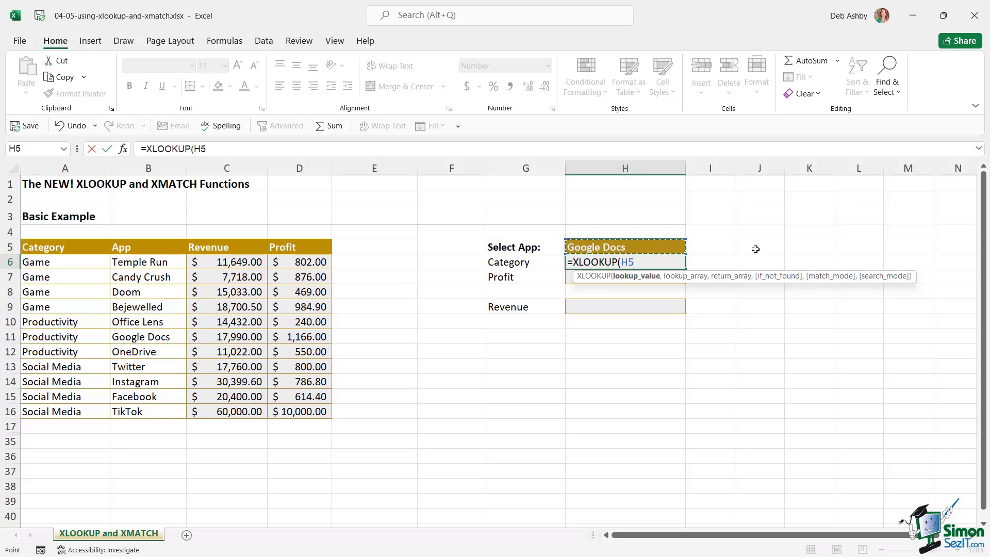
{"action": "type", "text": ","}
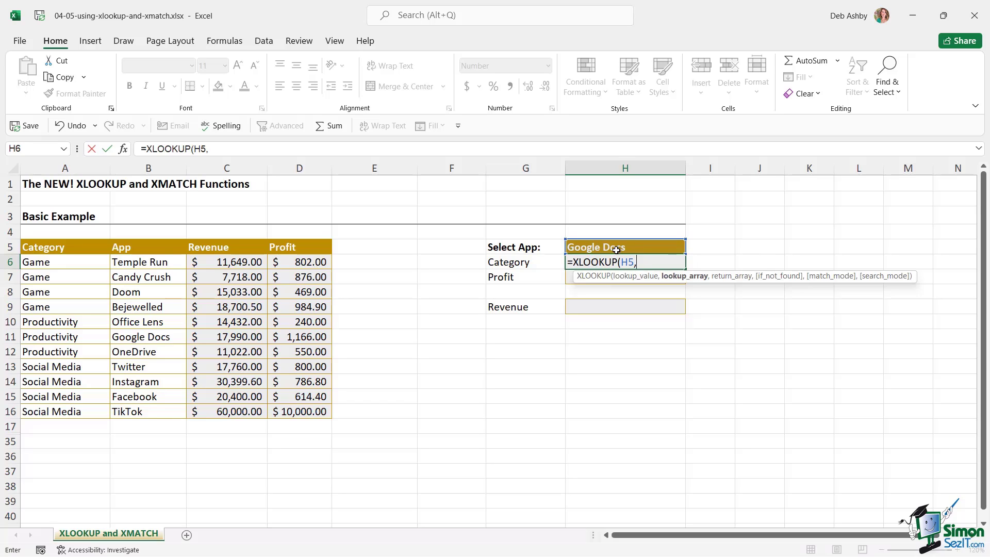
{"action": "left_click_drag", "start_coordinate": [158, 264], "coordinate": [147, 412]}
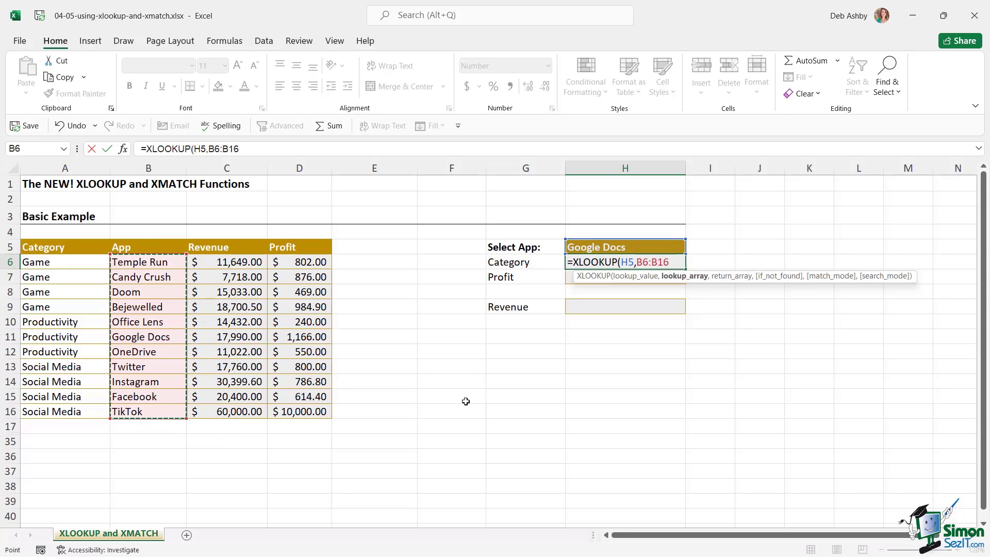
{"action": "type", "text": ","}
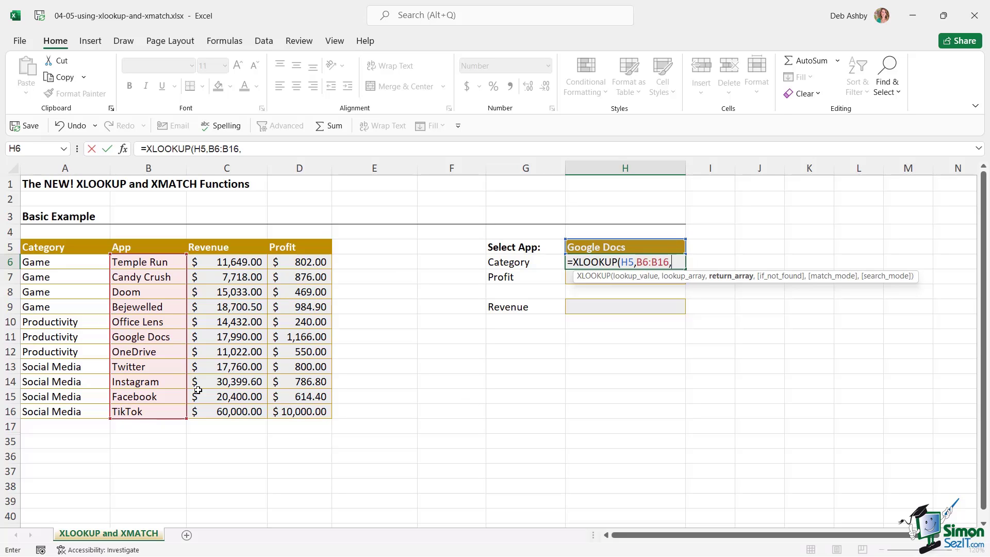
{"action": "left_click", "coordinate": [69, 263]}
{"action": "left_click_drag", "start_coordinate": [70, 263], "coordinate": [65, 412]}
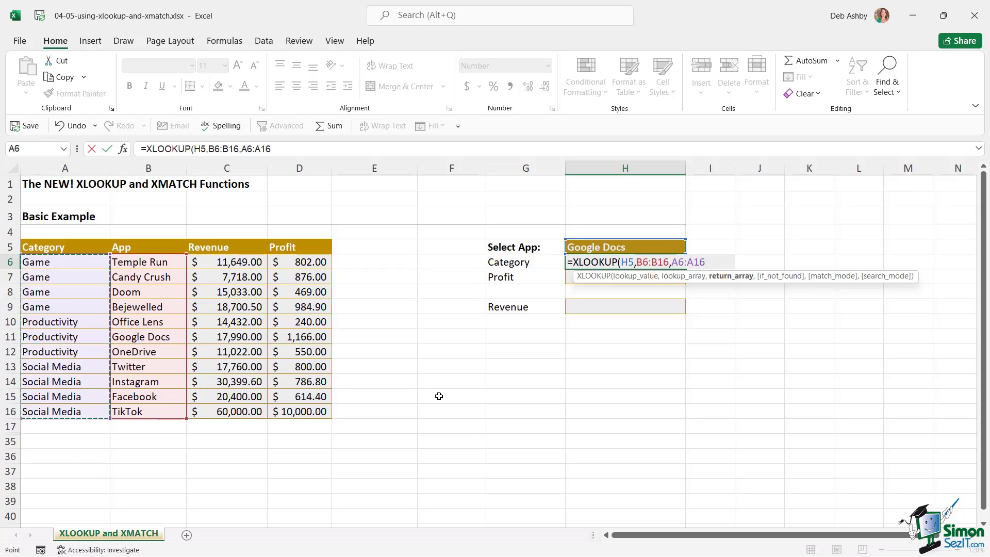
{"action": "type", "text": ")"}
{"action": "key", "text": "Return"}
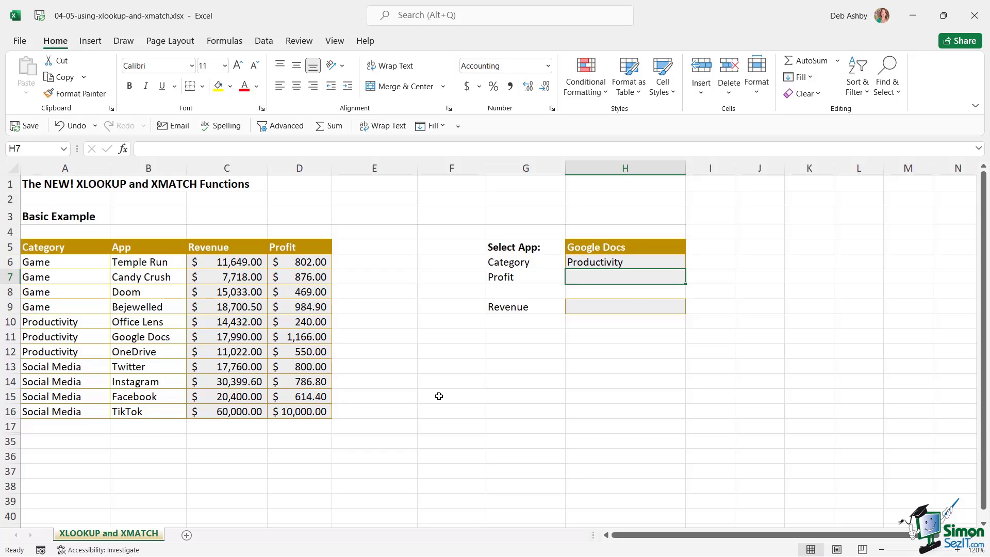
Extend H6's XLOOKUP with a "Not Found" fallback, match mode 0 and search mode 1
{"action": "left_click", "coordinate": [632, 264]}
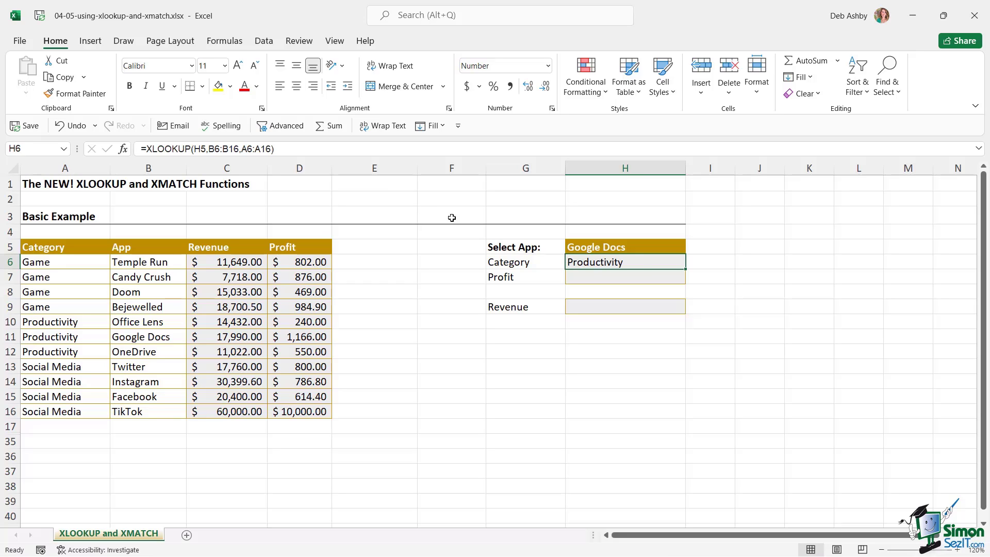
{"action": "double_click", "coordinate": [622, 264]}
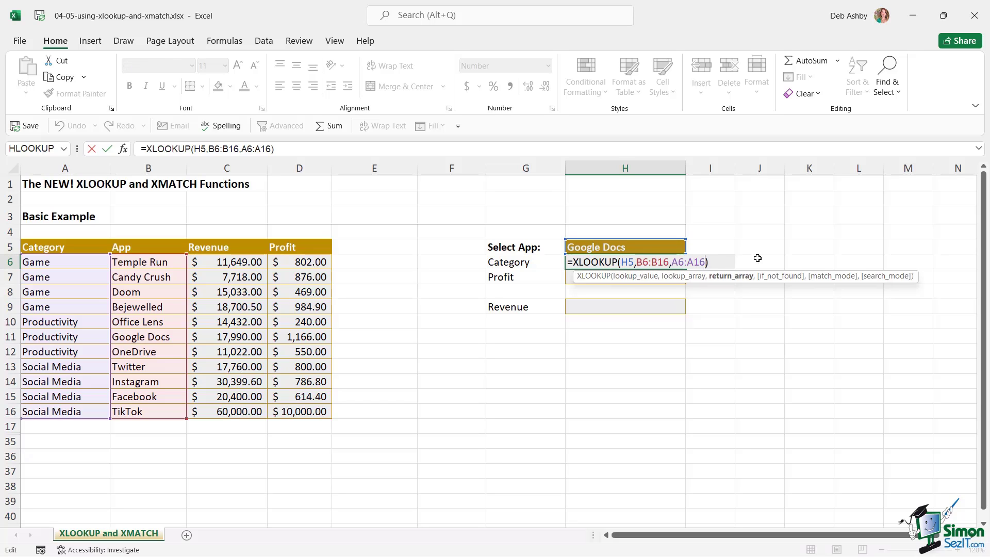
{"action": "type", "text": ","}
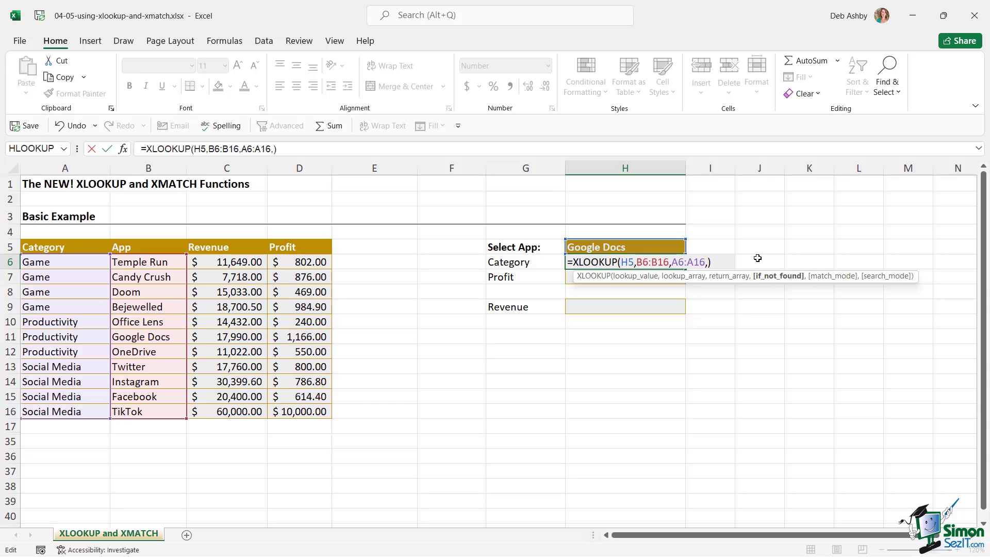
{"action": "type", "text": "\""}
{"action": "type", "text": "Not Found"}
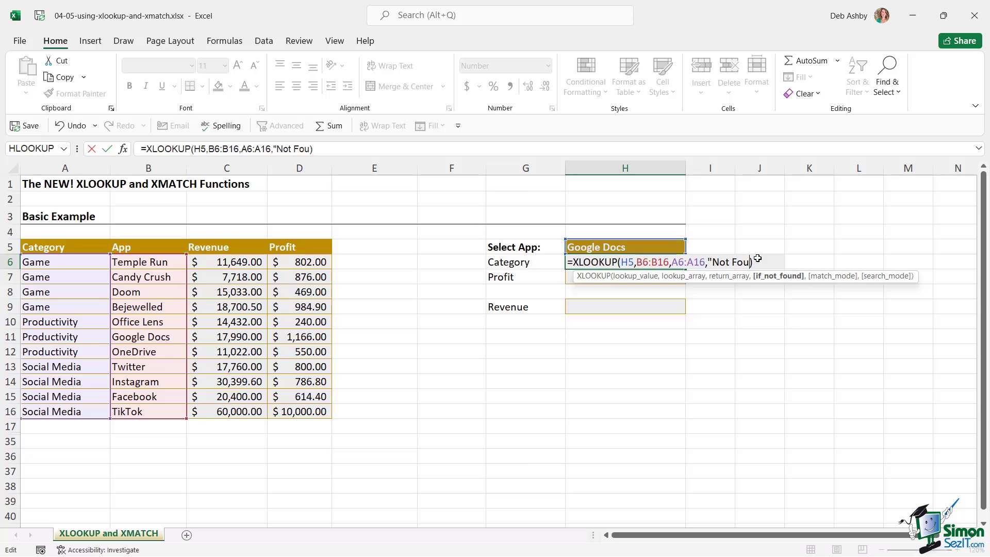
{"action": "type", "text": "\""}
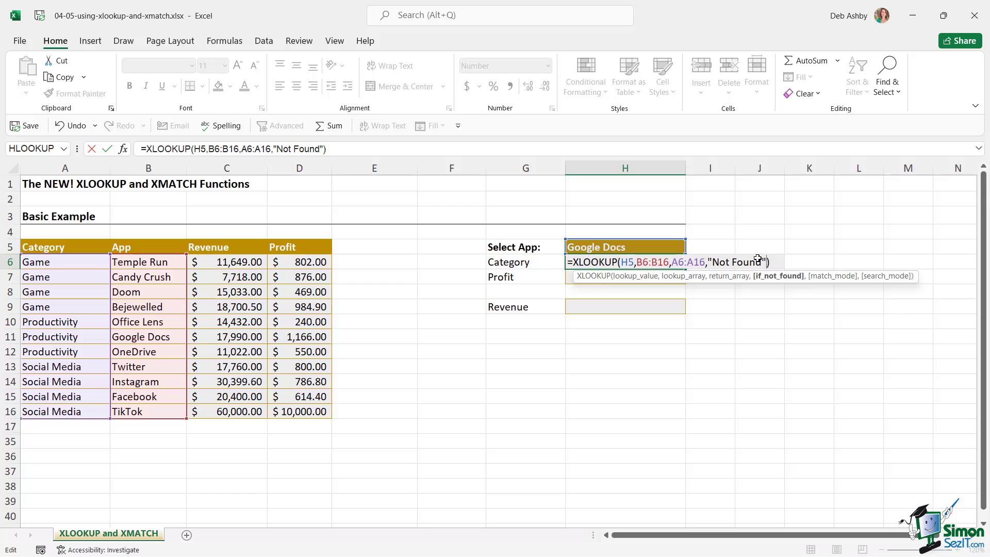
{"action": "type", "text": ","}
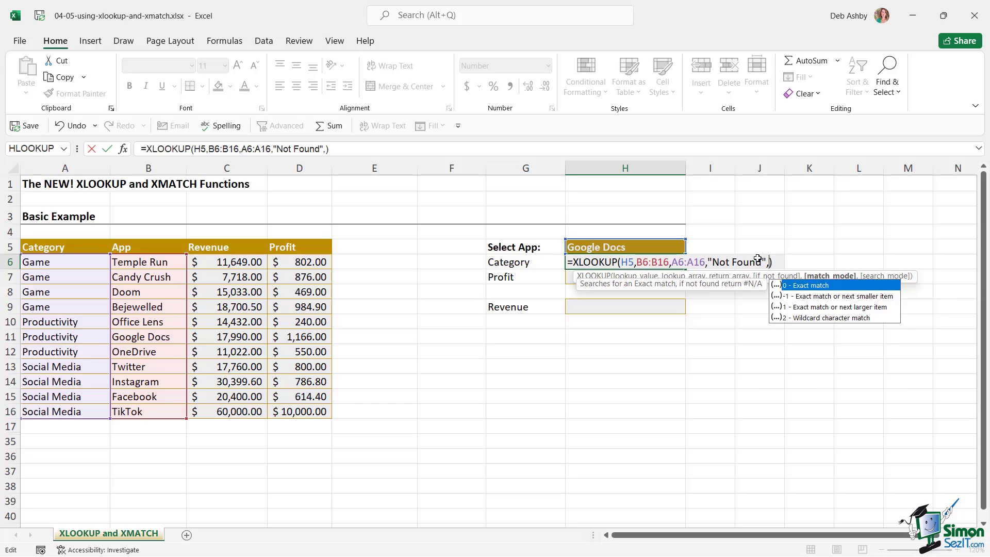
{"action": "type", "text": "0,"}
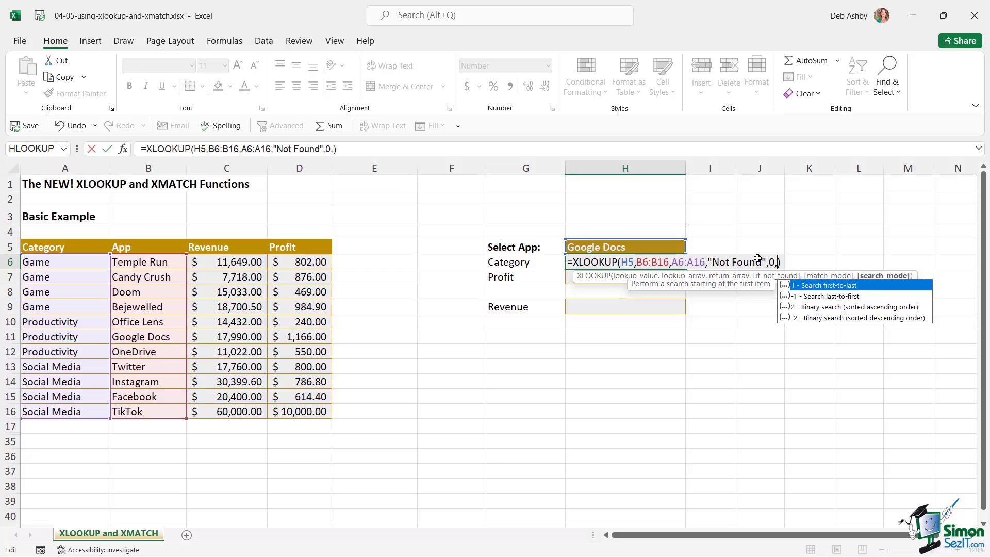
{"action": "type", "text": "1"}
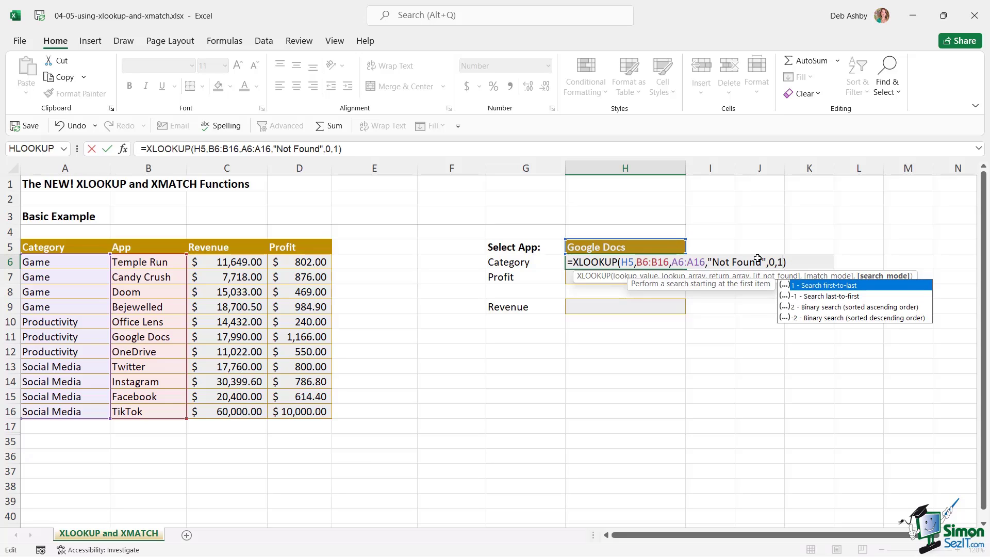
{"action": "key", "text": "Return"}
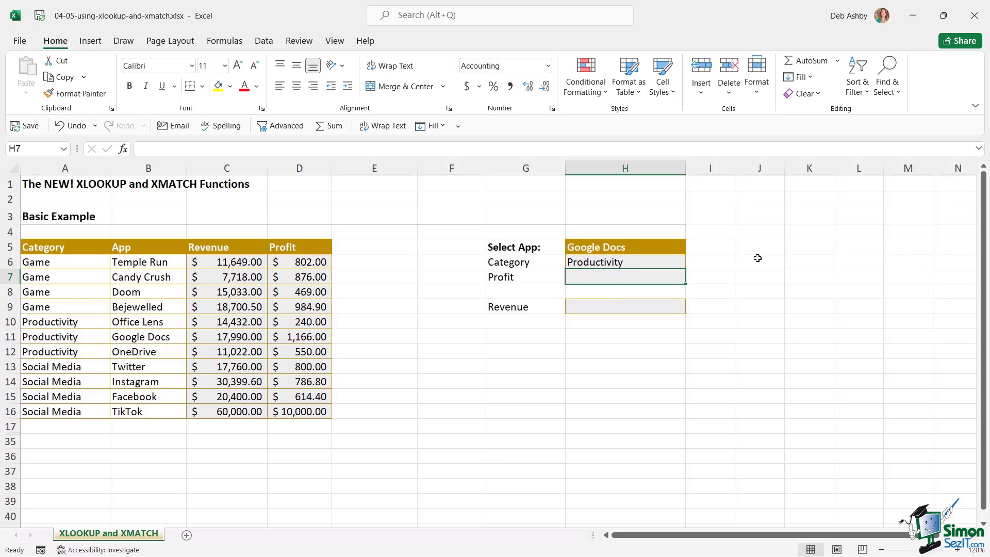
Review the empty Profit and Revenue cells, then start a table from A5:D17 with headers
{"action": "left_click", "coordinate": [638, 260]}
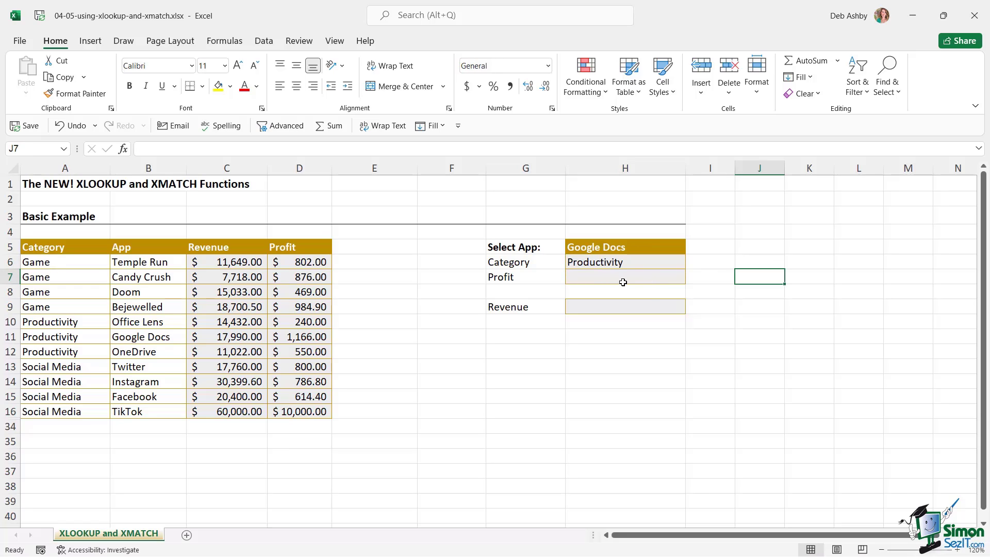
{"action": "left_click", "coordinate": [608, 279]}
{"action": "left_click", "coordinate": [607, 306]}
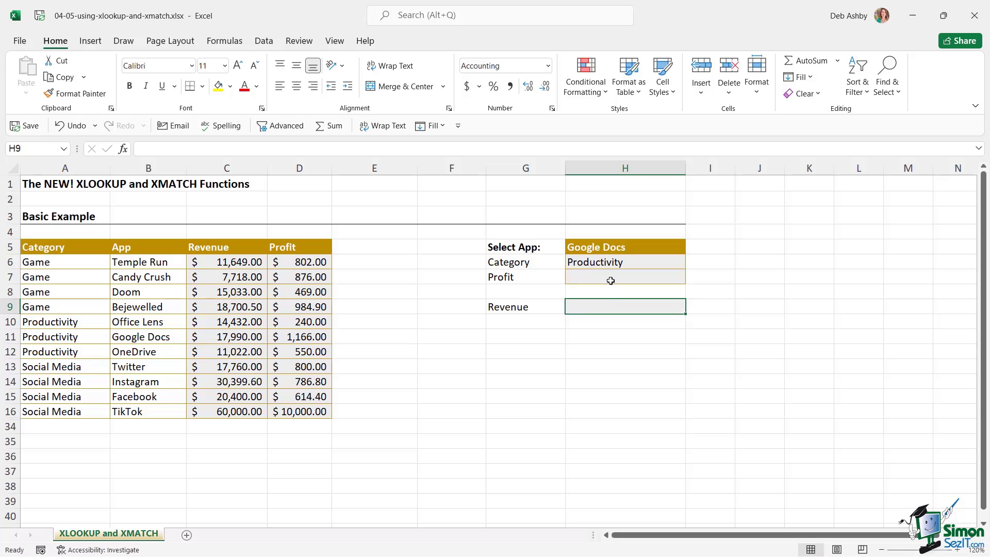
{"action": "left_click", "coordinate": [610, 279]}
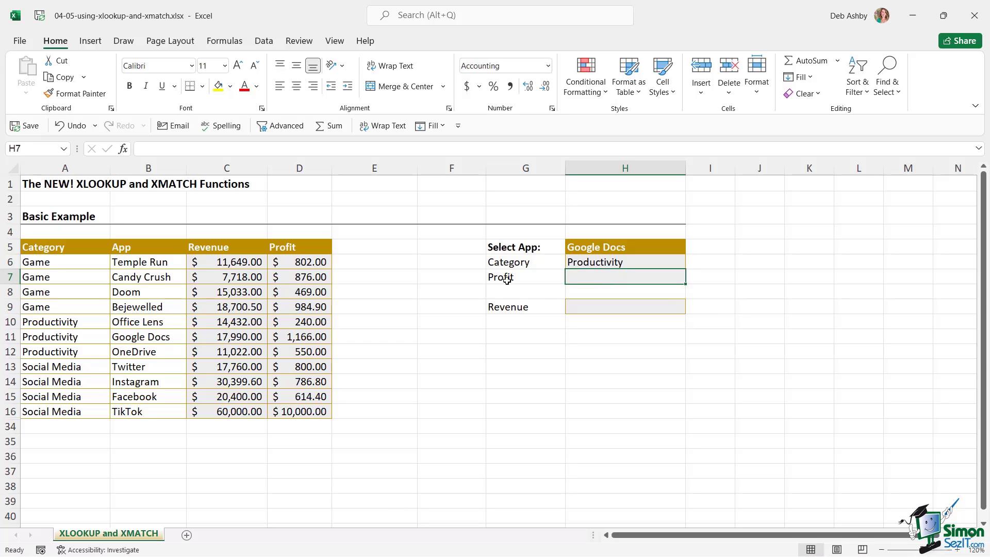
{"action": "left_click", "coordinate": [208, 289]}
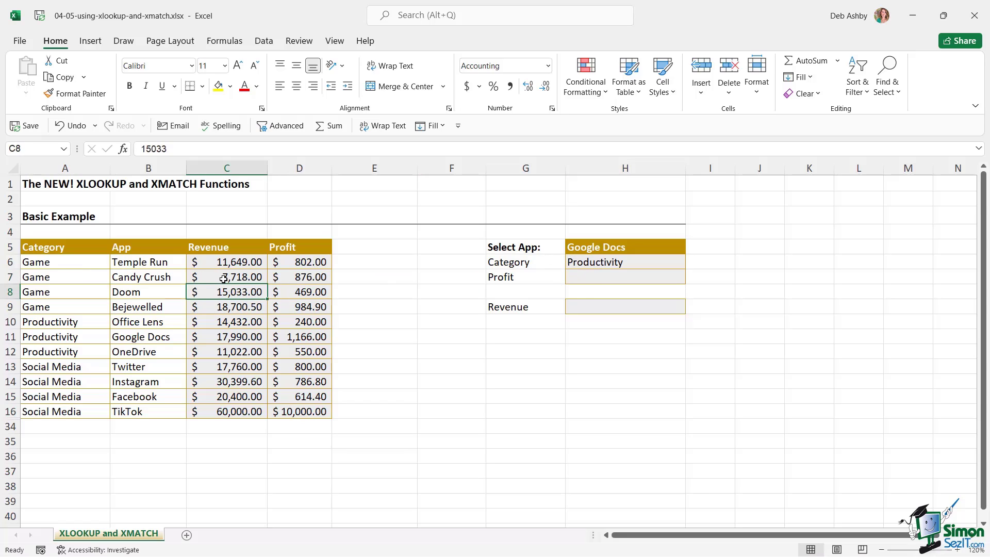
{"action": "left_click", "coordinate": [224, 278]}
{"action": "left_click", "coordinate": [160, 292]}
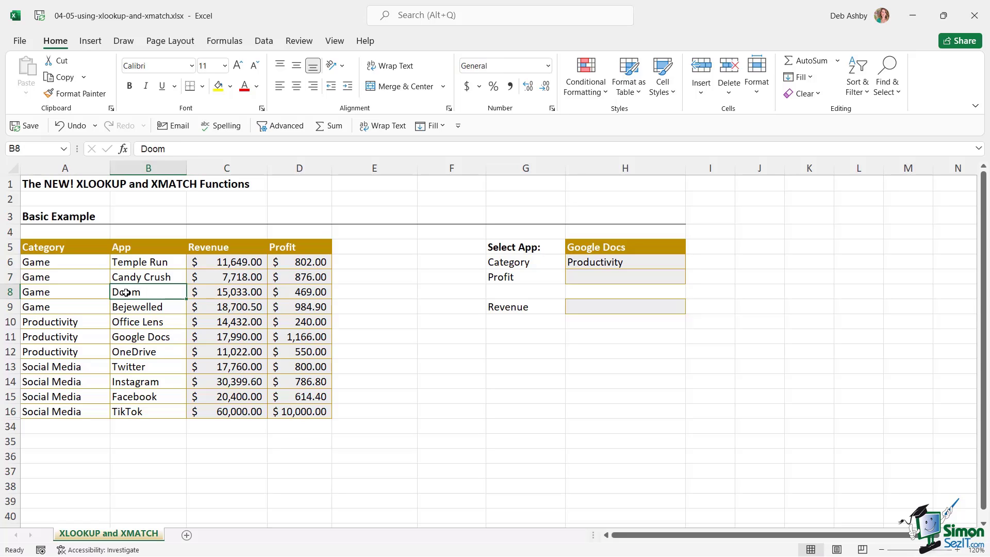
{"action": "key", "text": "ctrl+t"}
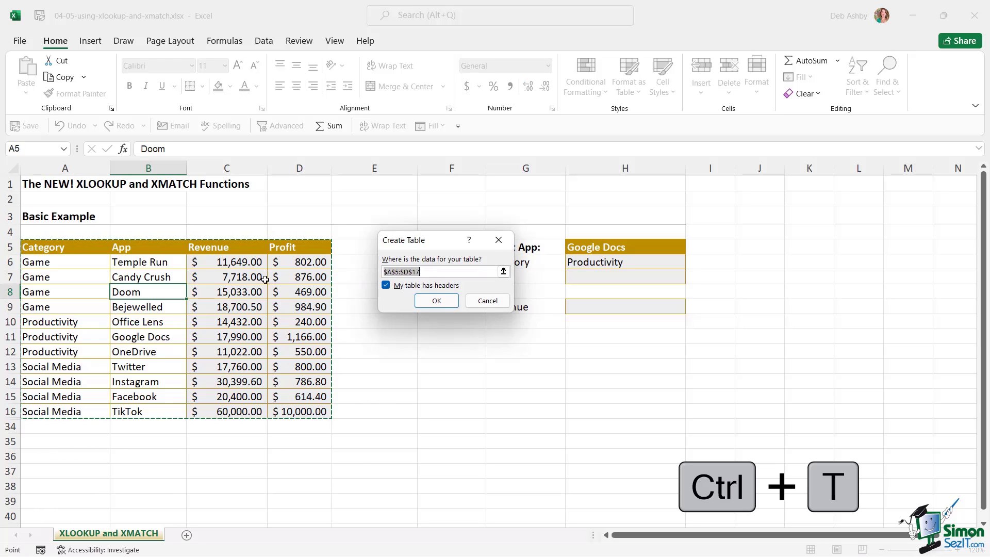
Create the table and apply a light grey table style to it
{"action": "left_click", "coordinate": [437, 301]}
{"action": "left_click", "coordinate": [257, 306]}
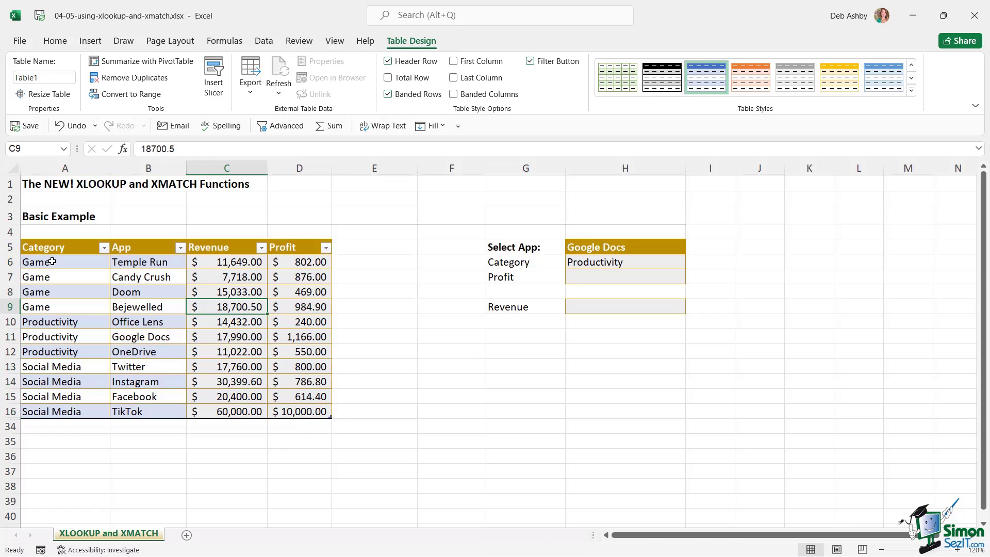
{"action": "left_click", "coordinate": [53, 261]}
{"action": "left_click", "coordinate": [911, 90]}
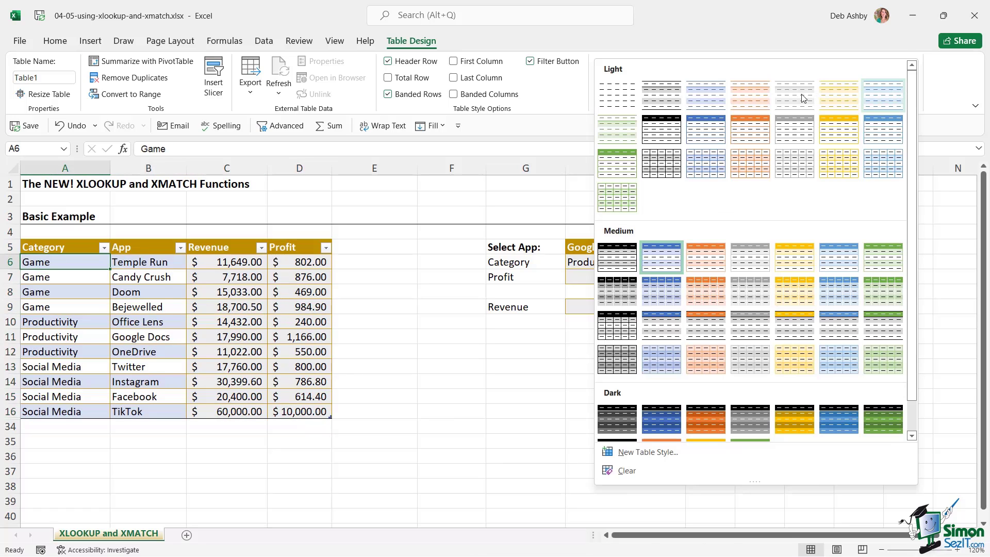
{"action": "left_click", "coordinate": [787, 137]}
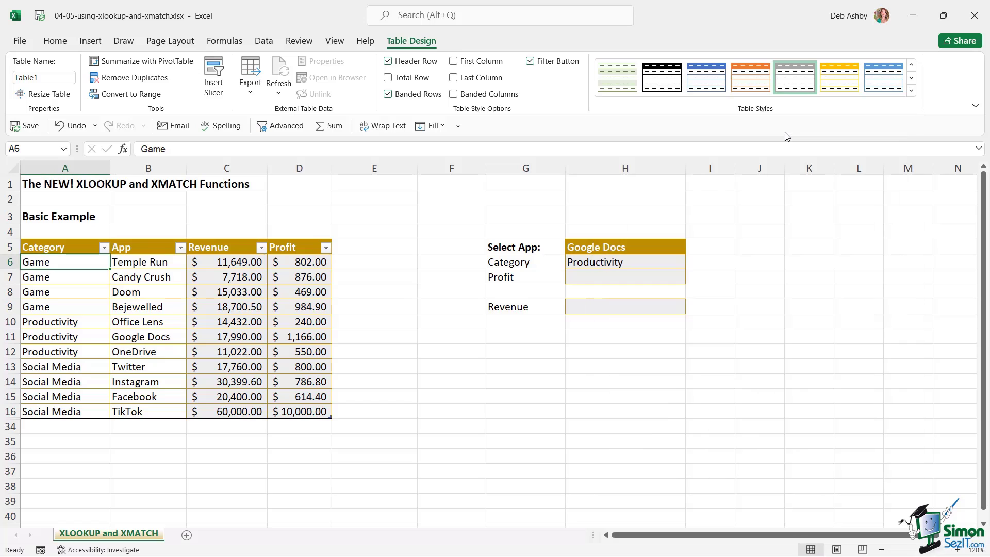
Rename the table from Table1 to Apps_List
{"action": "left_click", "coordinate": [140, 320]}
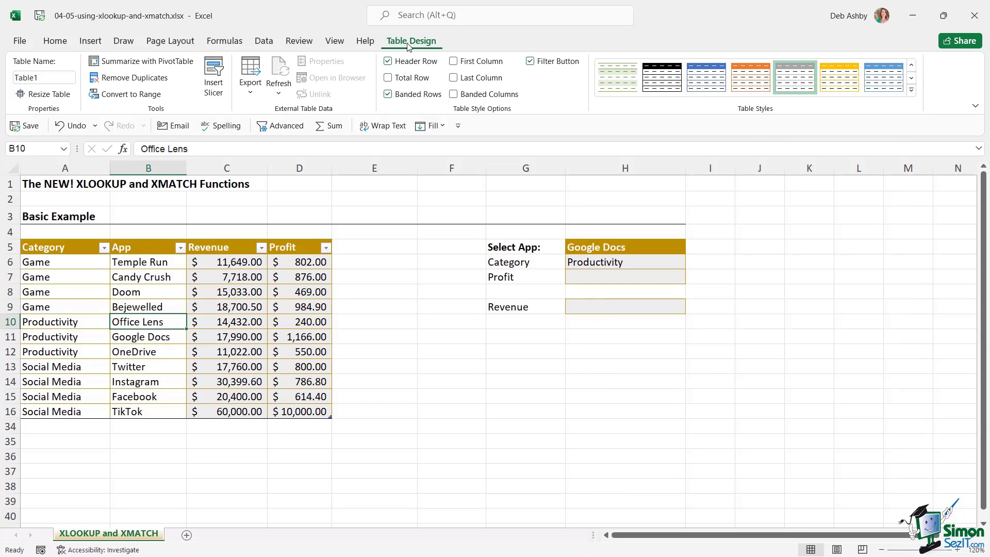
{"action": "left_click", "coordinate": [49, 77]}
{"action": "type", "text": "Apps"}
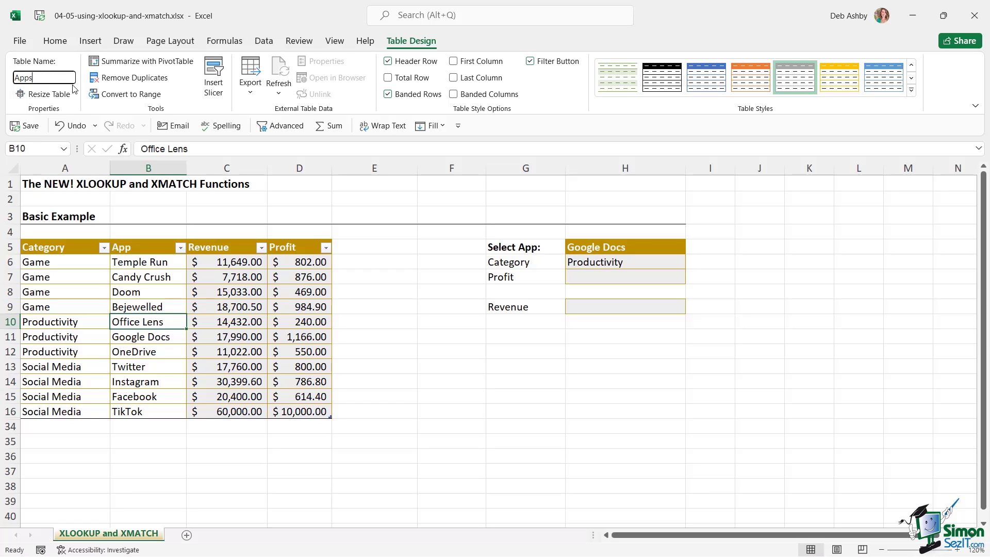
{"action": "type", "text": "_List"}
{"action": "key", "text": "Return"}
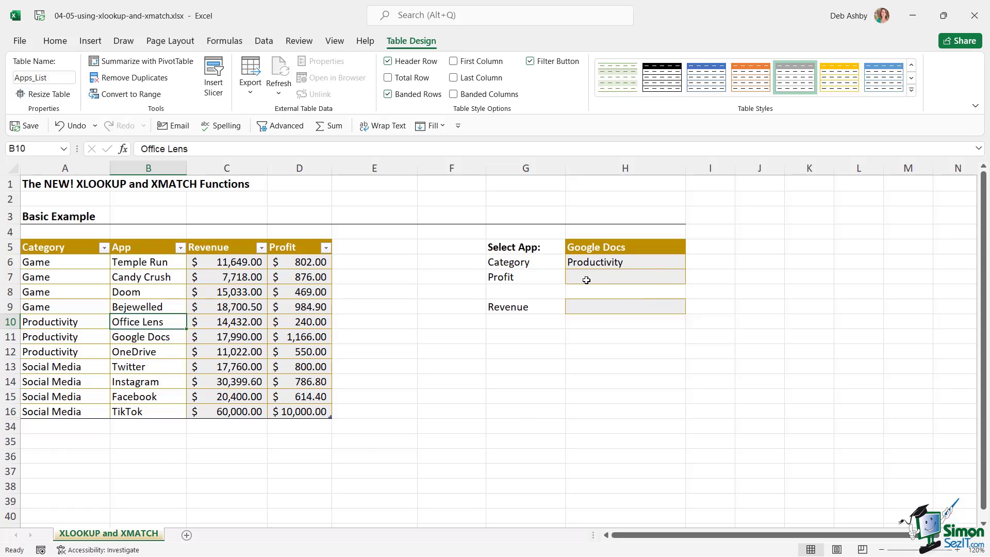
{"action": "left_click", "coordinate": [586, 280]}
Start an XLOOKUP in H7 using H5 as lookup value and Apps_List[App] as lookup array
{"action": "type", "text": "="}
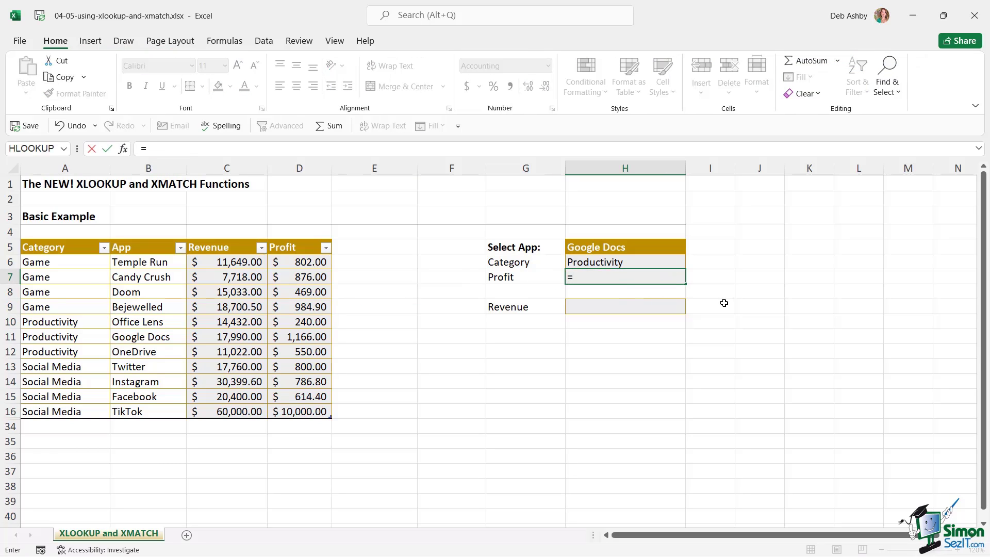
{"action": "type", "text": "XLOOKUP("}
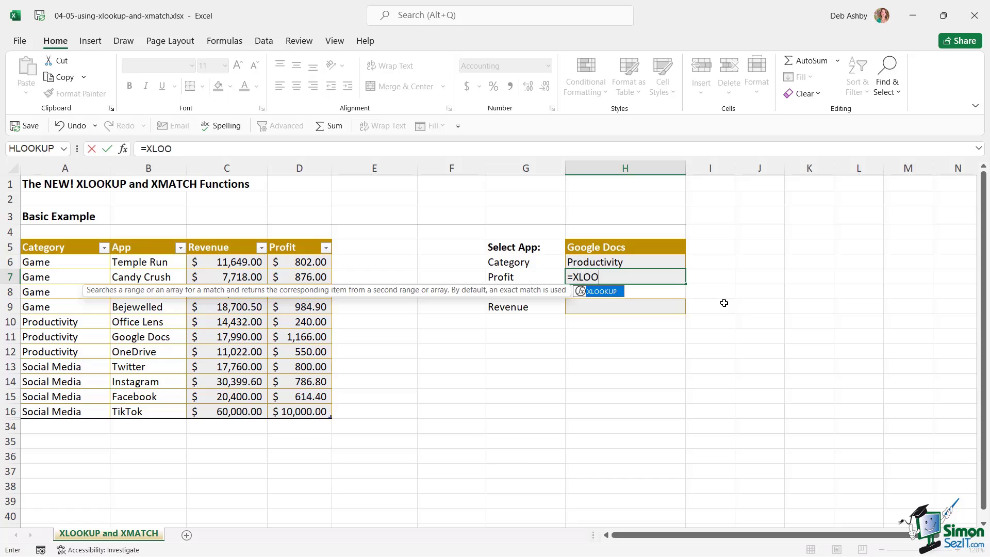
{"action": "left_click", "coordinate": [658, 250]}
{"action": "type", "text": ","}
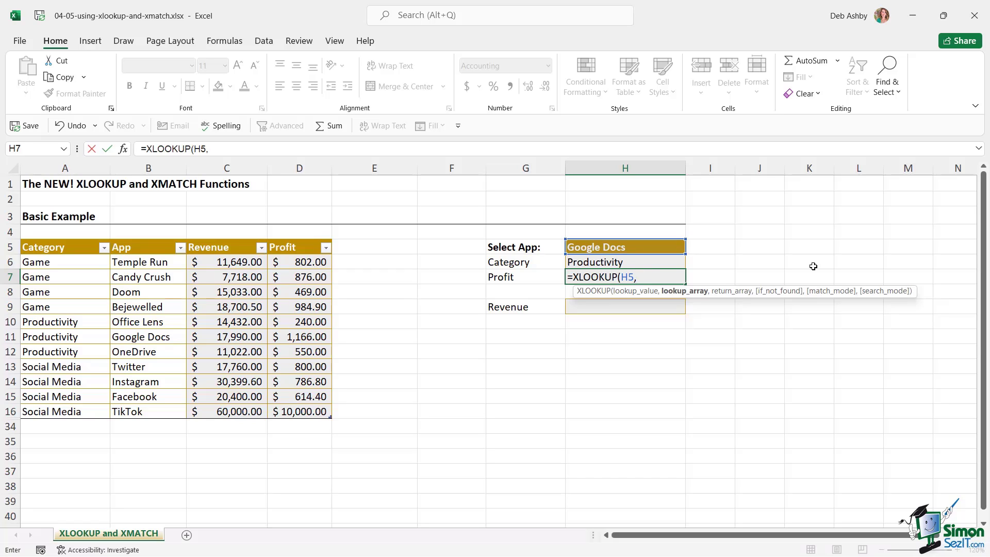
{"action": "type", "text": "Apps"}
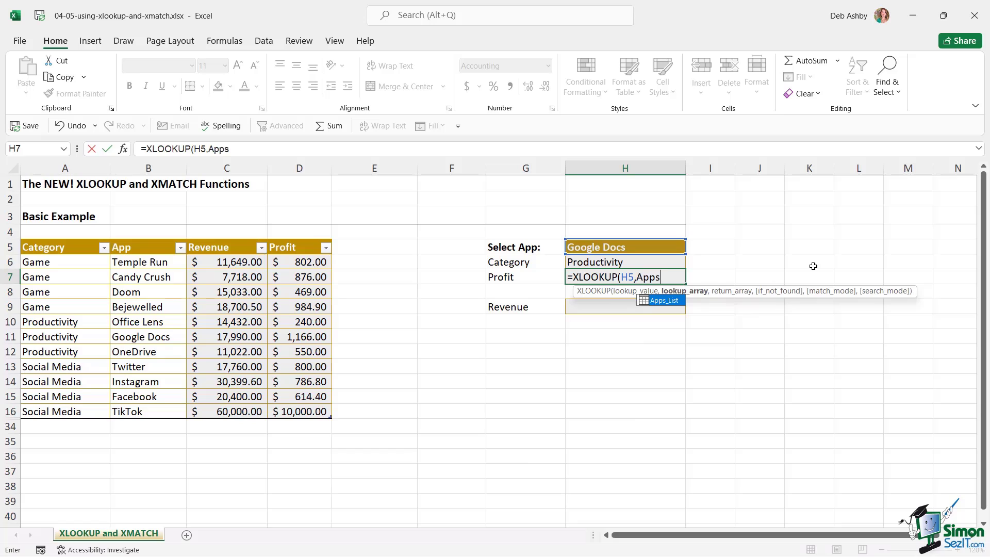
{"action": "double_click", "coordinate": [664, 301]}
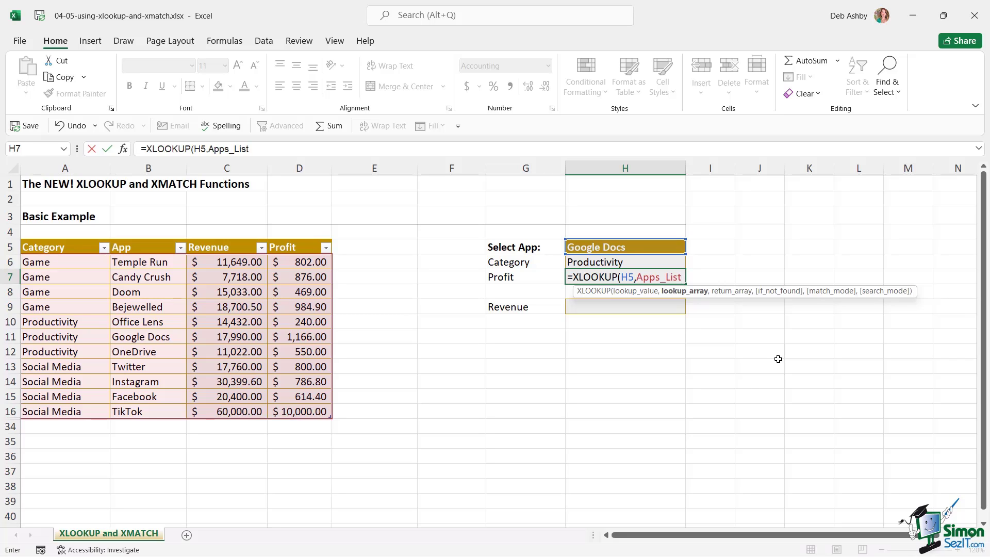
{"action": "type", "text": "["}
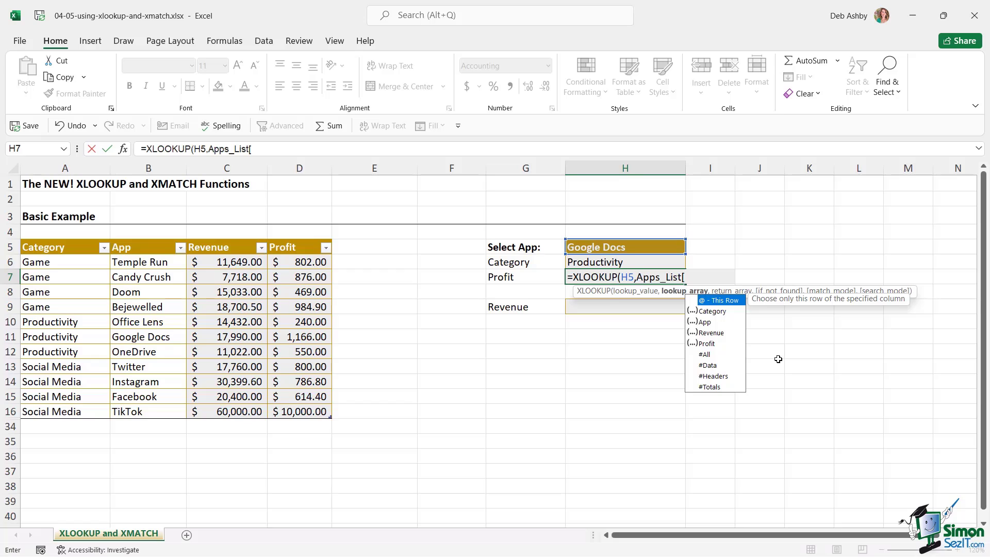
{"action": "key", "text": "Down"}
{"action": "key", "text": "Down"}
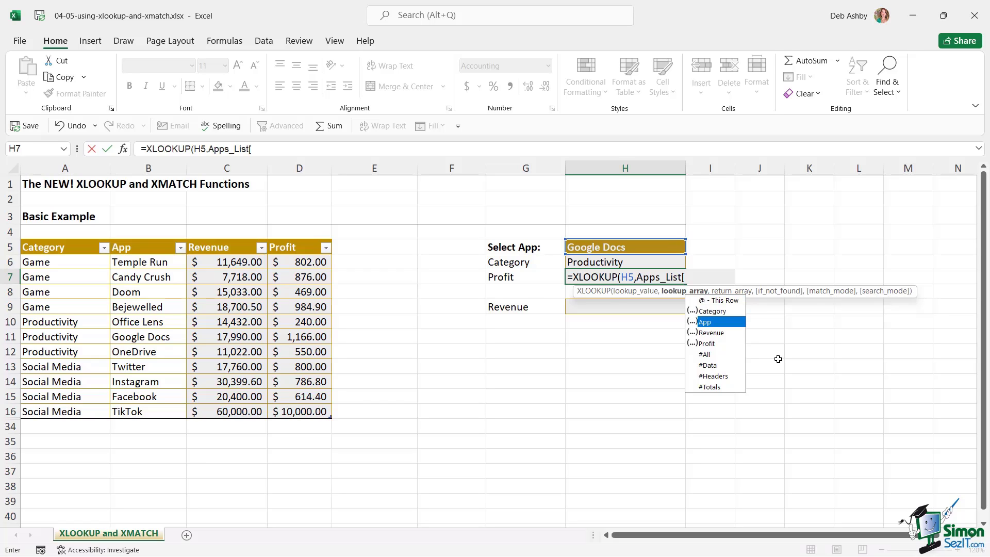
{"action": "key", "text": "Tab"}
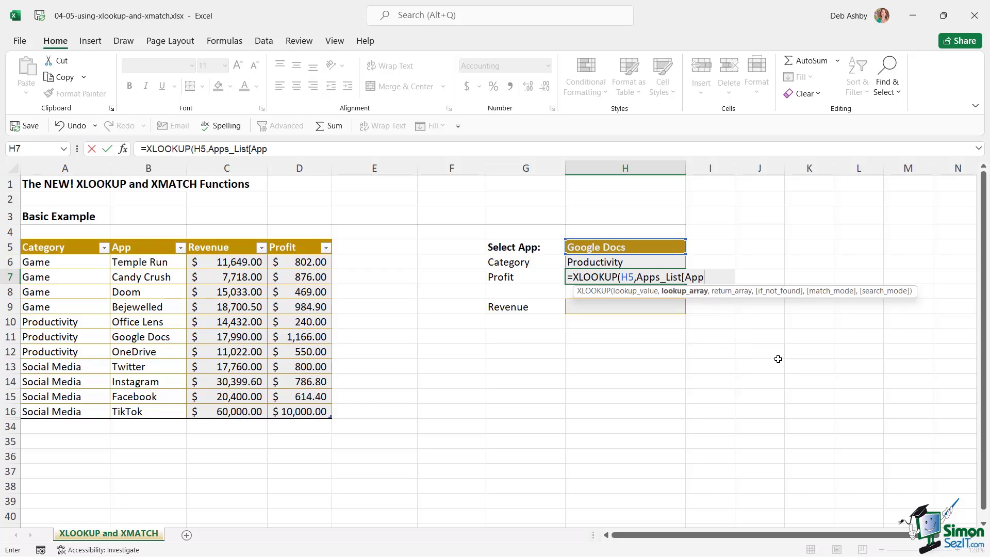
{"action": "type", "text": "]"}
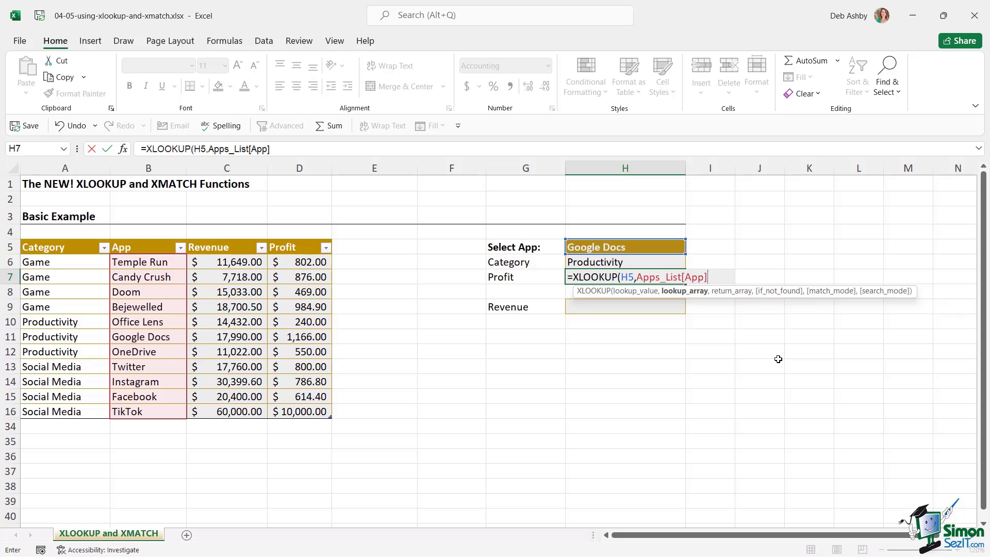
{"action": "type", "text": ","}
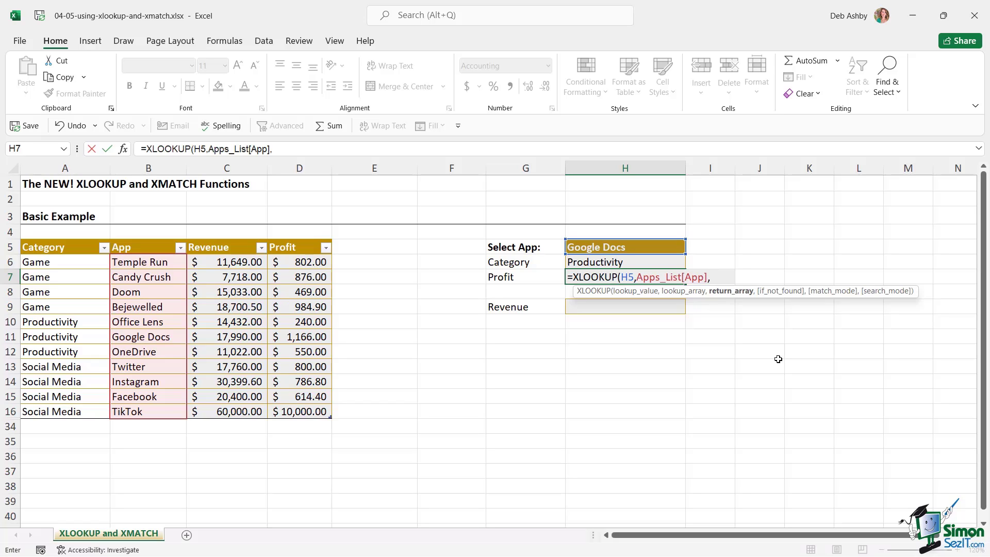
Return Apps_List[Profit] with match mode 0 and search mode 1, giving $1,166.00
{"action": "type", "text": "Apps"}
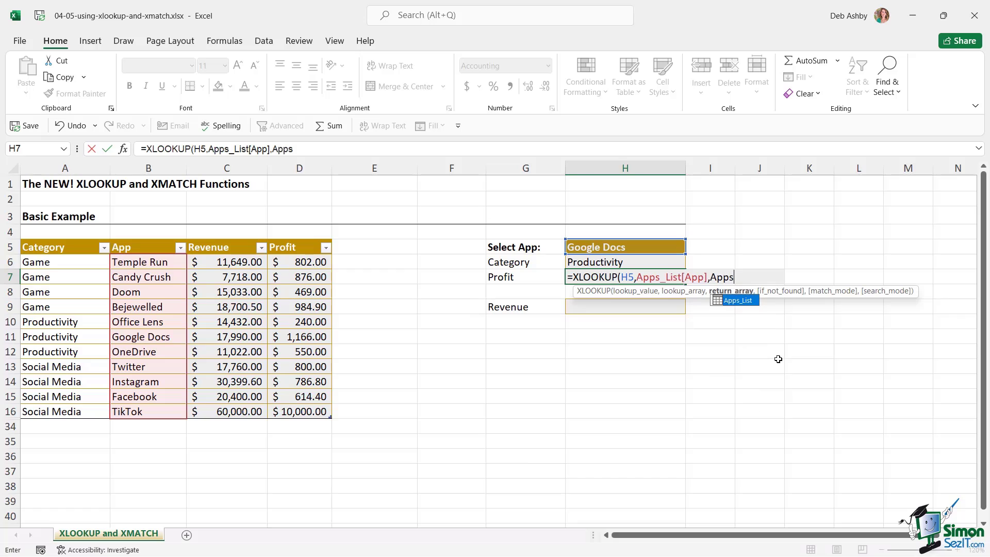
{"action": "key", "text": "Tab"}
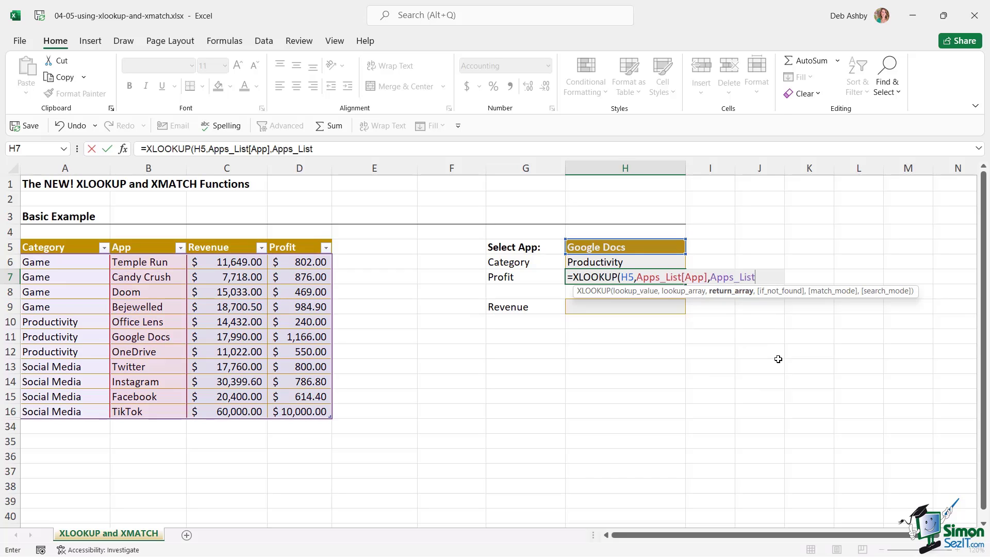
{"action": "type", "text": "["}
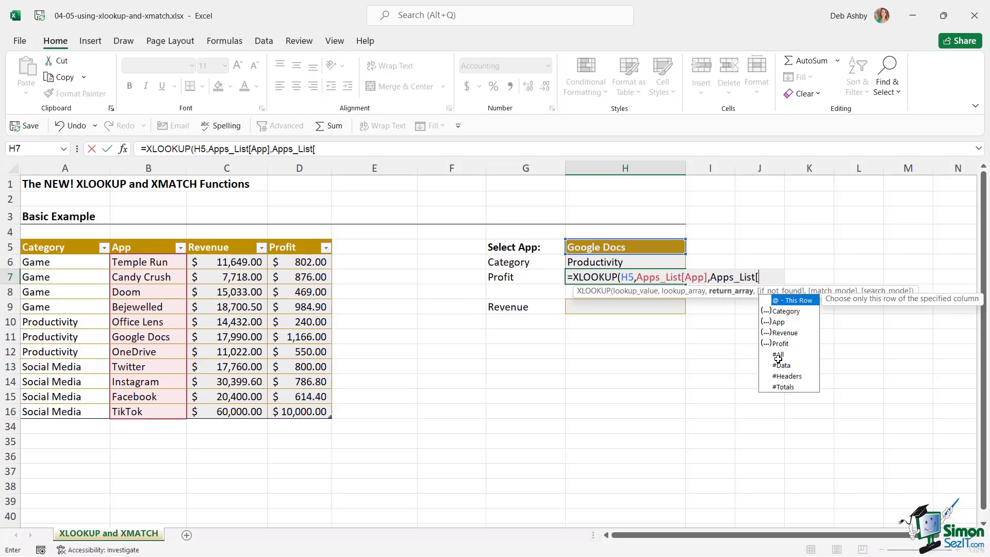
{"action": "key", "text": "Down"}
{"action": "key", "text": "Down"}
{"action": "key", "text": "Down"}
{"action": "key", "text": "Down"}
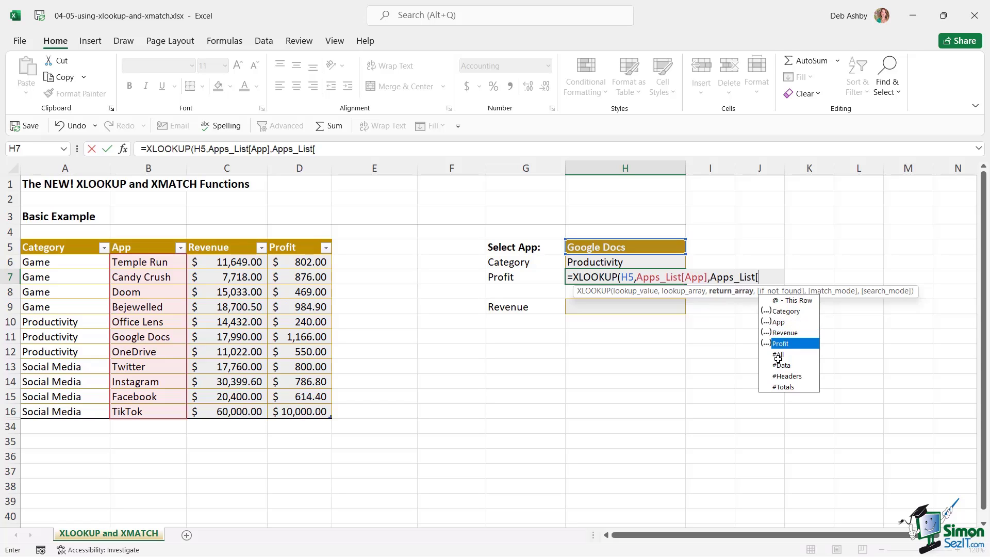
{"action": "key", "text": "Tab"}
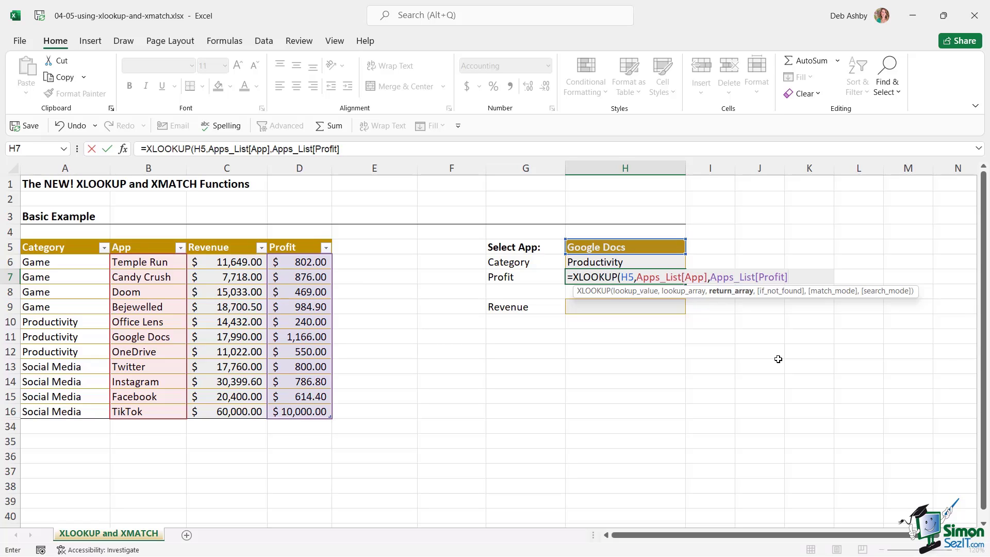
{"action": "type", "text": ",,"}
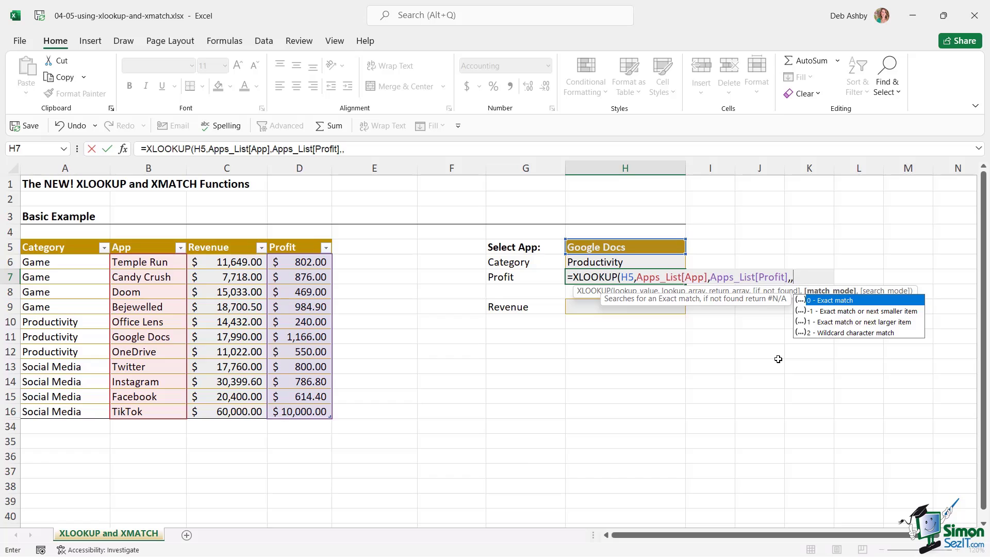
{"action": "type", "text": "0,"}
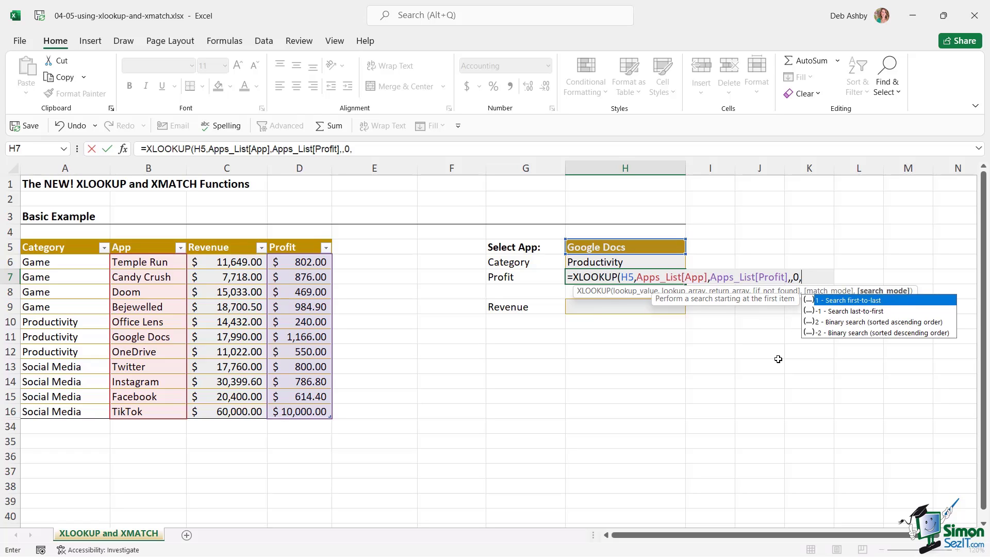
{"action": "type", "text": "1)"}
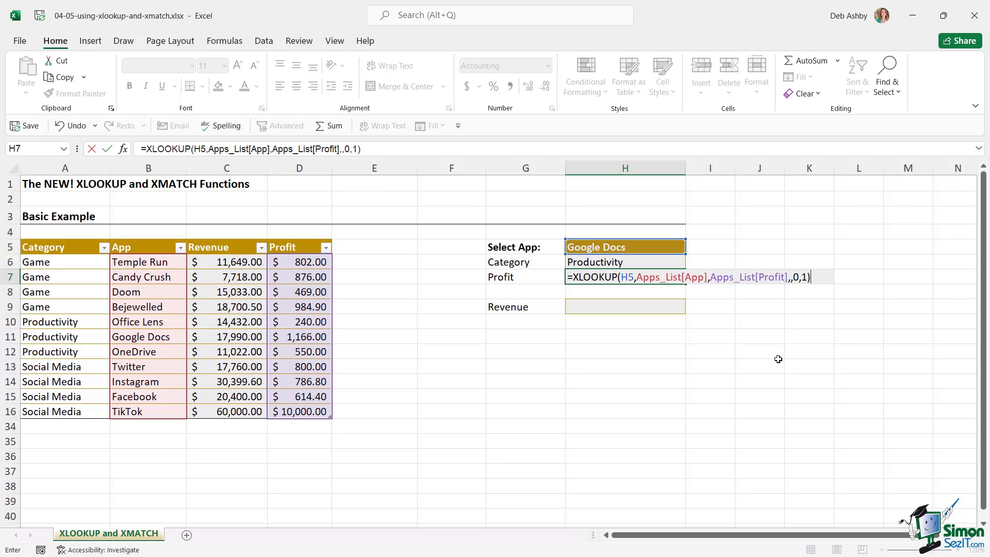
{"action": "key", "text": "Return"}
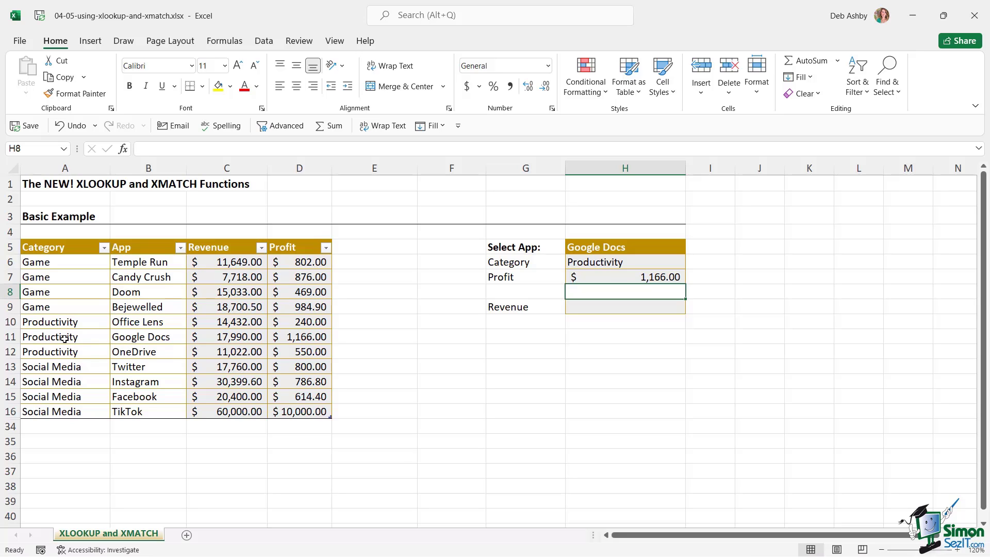
{"action": "left_click", "coordinate": [65, 338]}
{"action": "left_click_drag", "start_coordinate": [208, 336], "coordinate": [312, 337]}
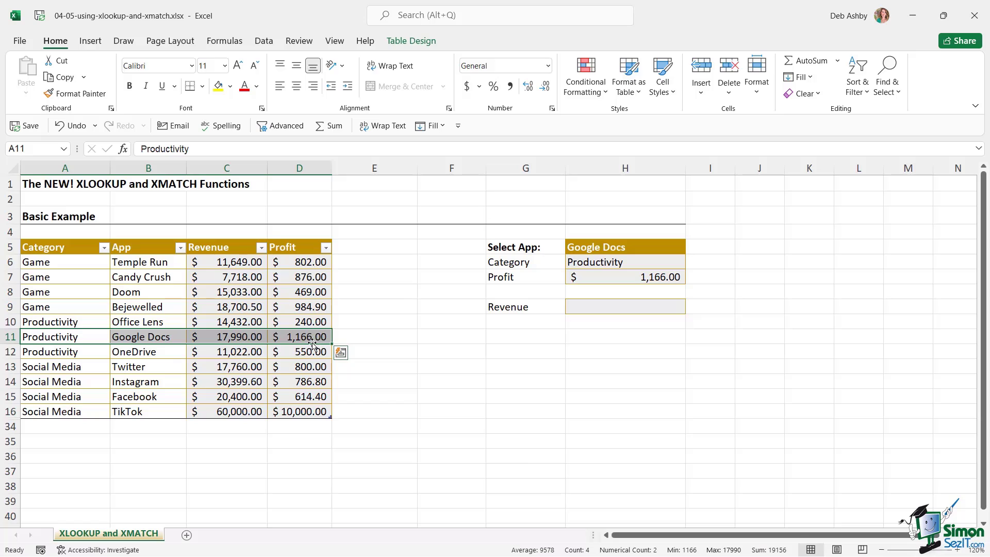
{"action": "left_click", "coordinate": [586, 310]}
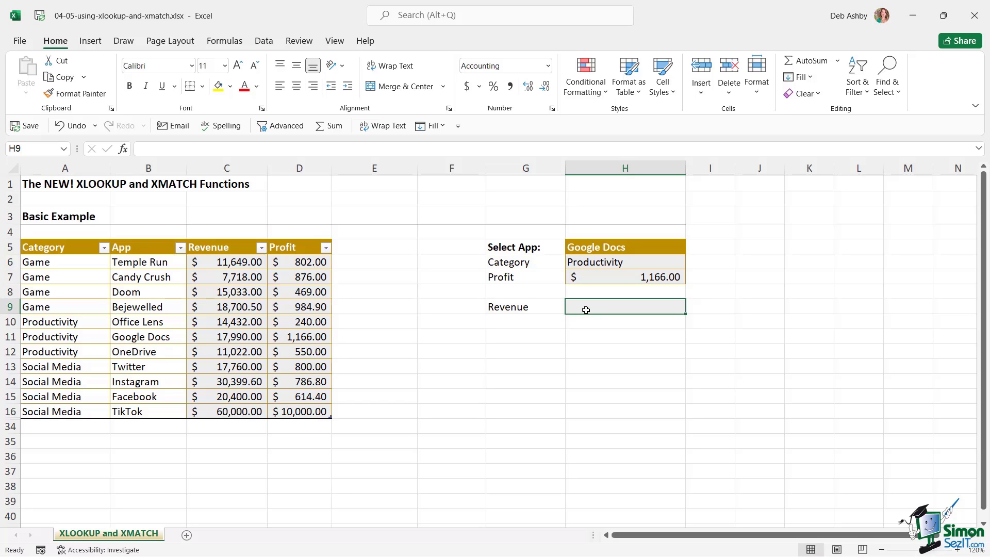
Start an XLOOKUP in H9 with H5 as lookup value and Apps_List[App] as lookup array
{"action": "type", "text": "=XLOO"}
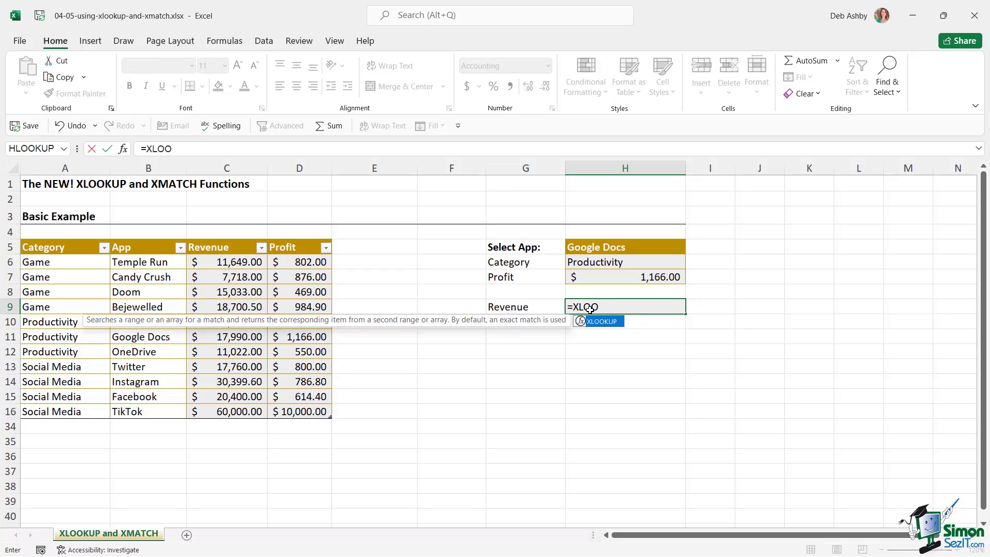
{"action": "key", "text": "Tab"}
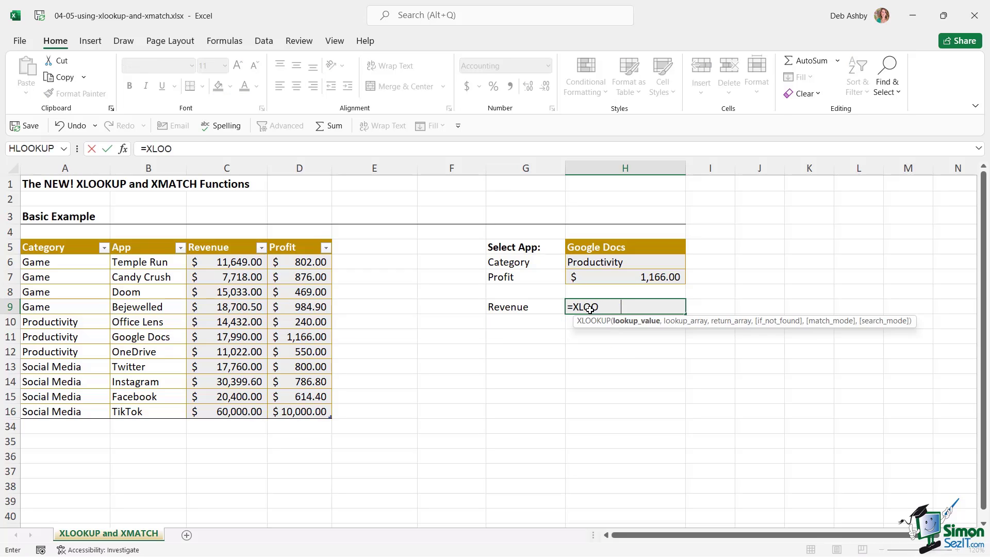
{"action": "left_click", "coordinate": [630, 248]}
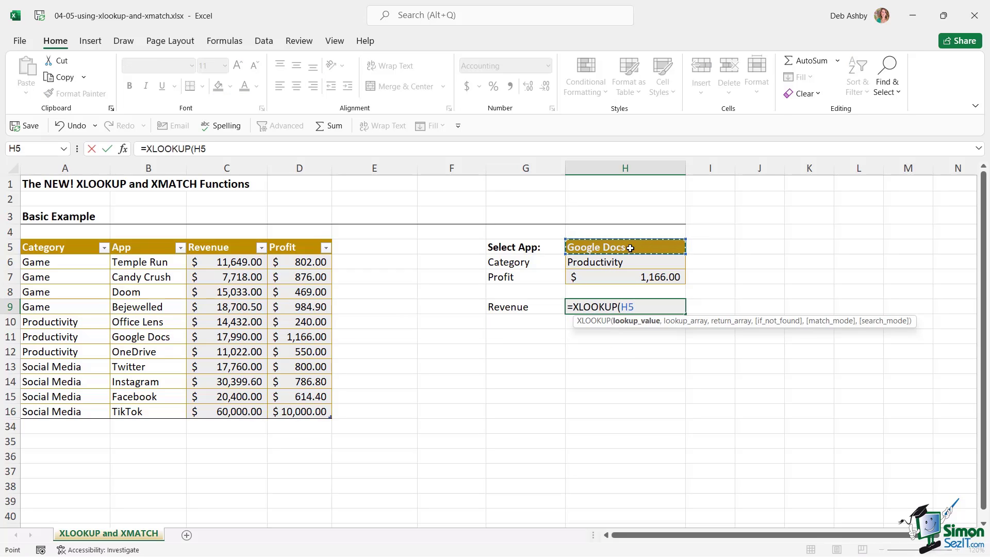
{"action": "type", "text": ",Apps"}
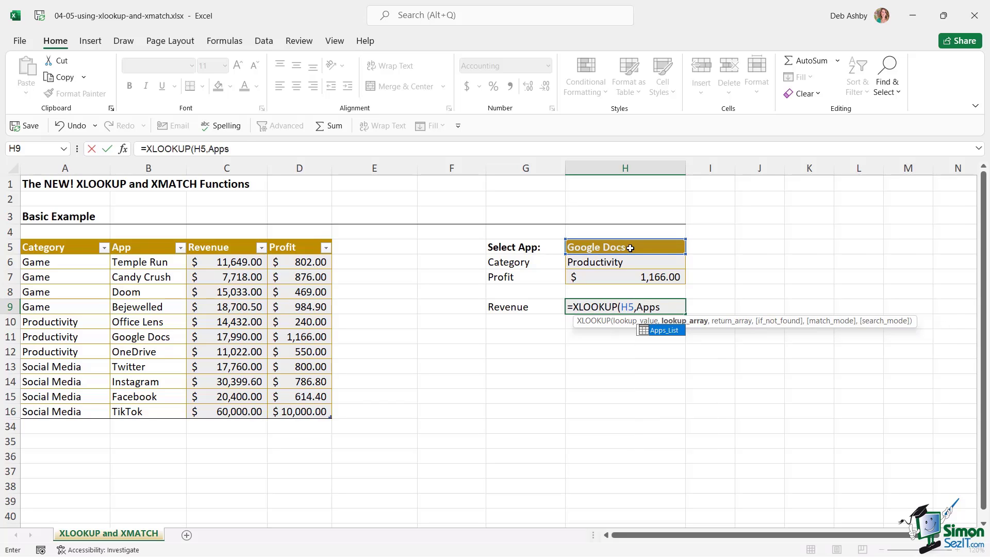
{"action": "key", "text": "Tab"}
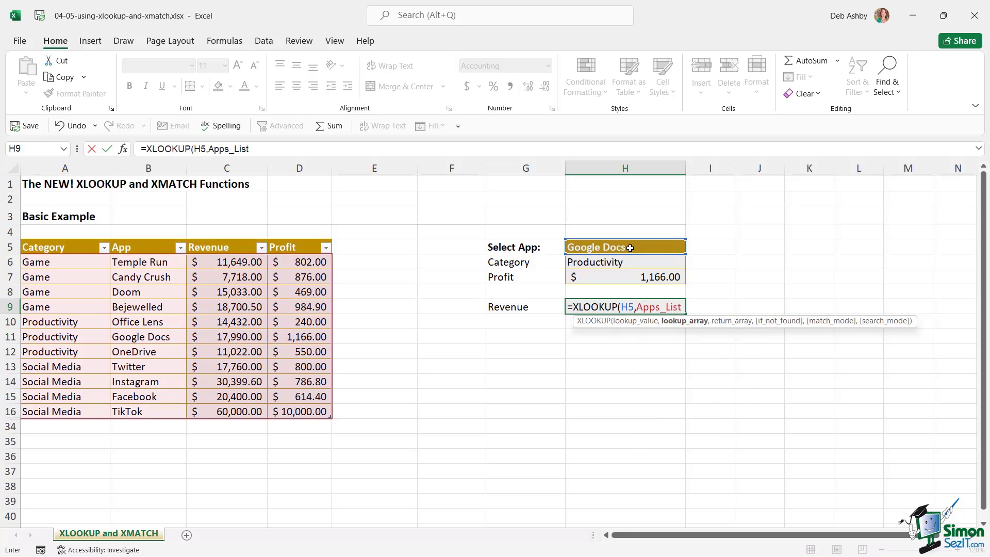
{"action": "type", "text": "["}
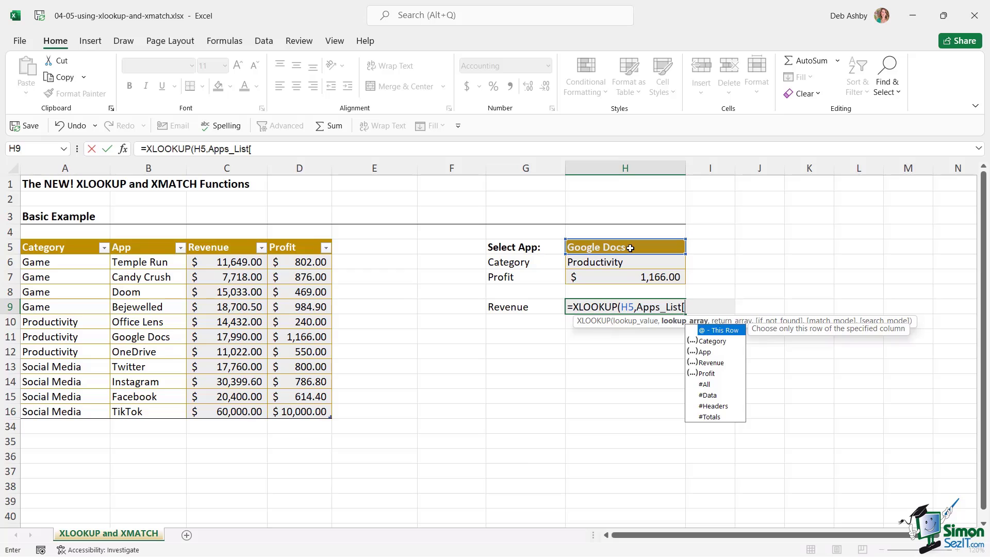
{"action": "key", "text": "Down"}
{"action": "key", "text": "Down"}
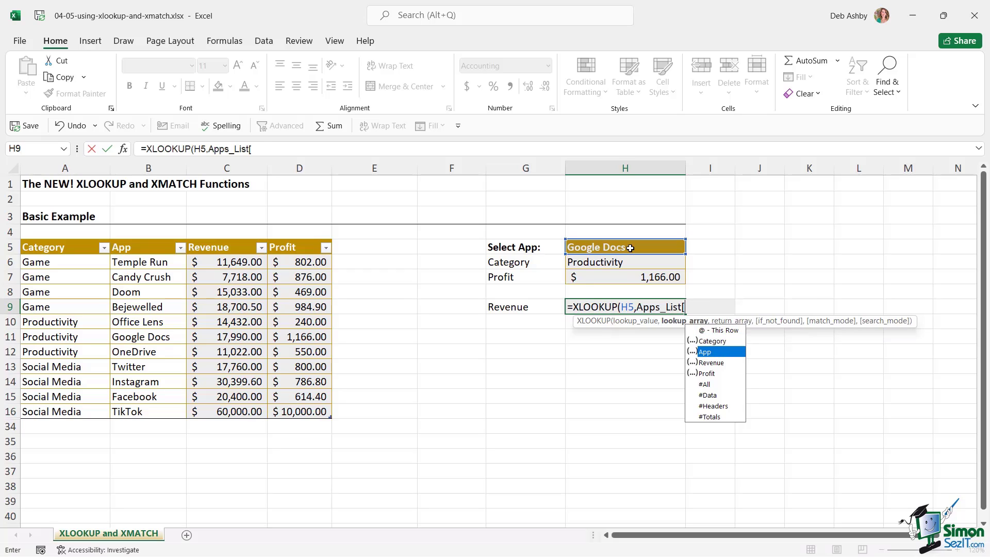
{"action": "key", "text": "Tab"}
Return Apps_List[Revenue] with match mode 0 and search mode 1, giving $17,990.00
{"action": "type", "text": "],"}
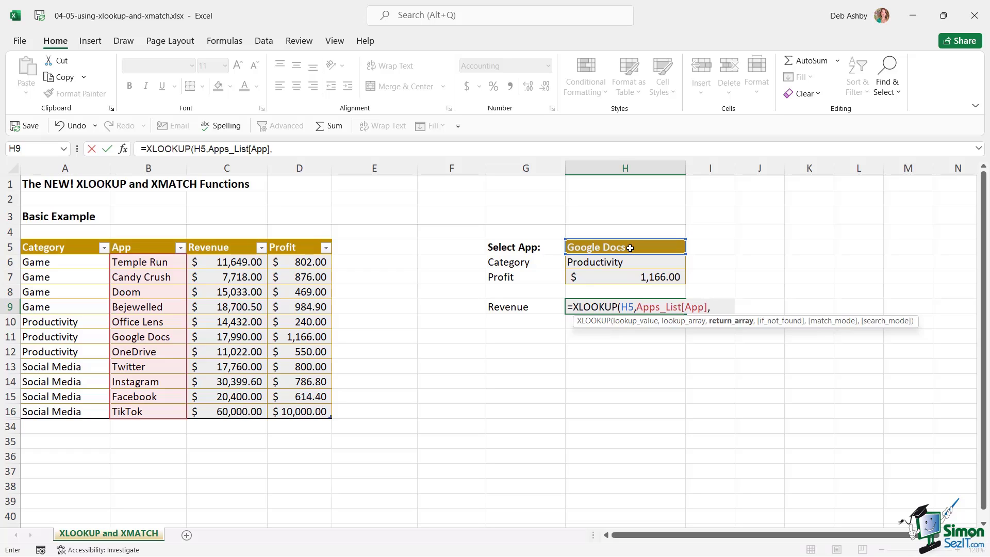
{"action": "type", "text": "Apps"}
{"action": "key", "text": "Tab"}
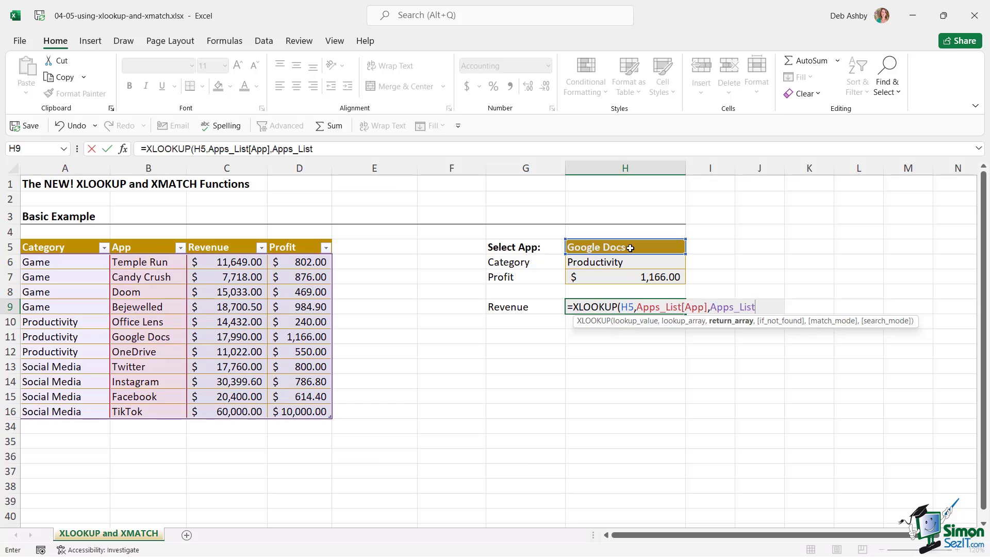
{"action": "type", "text": "["}
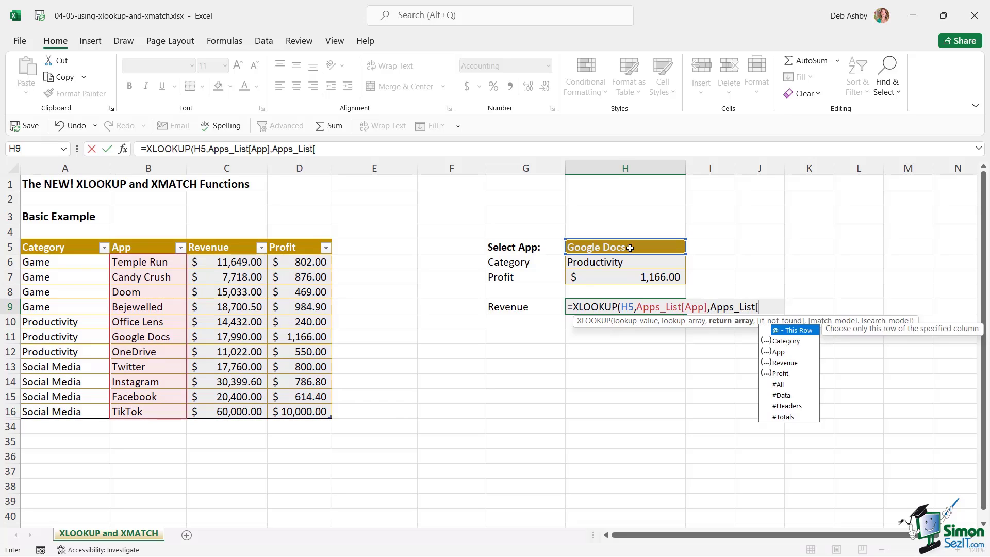
{"action": "key", "text": "Down"}
{"action": "key", "text": "Down"}
{"action": "key", "text": "Down"}
{"action": "key", "text": "Tab"}
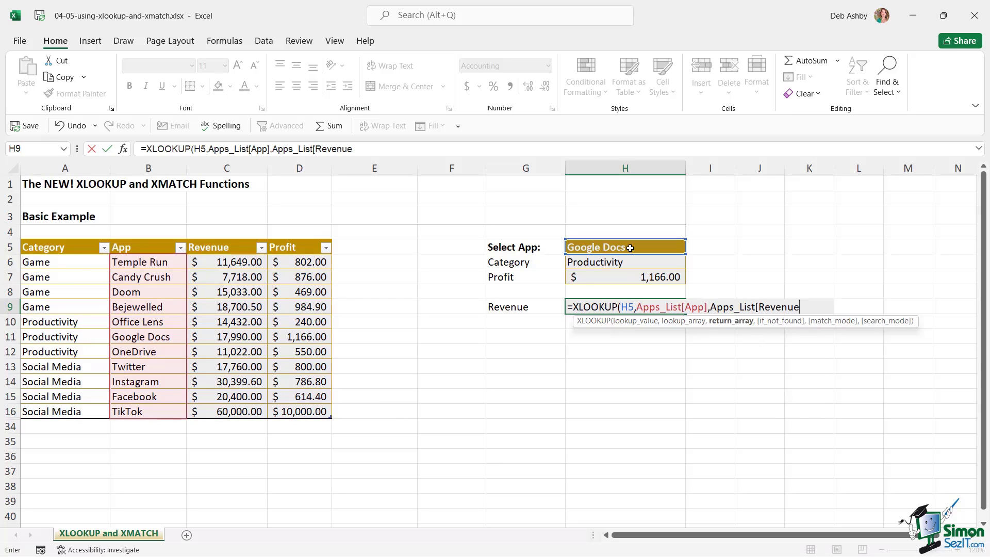
{"action": "type", "text": "]"}
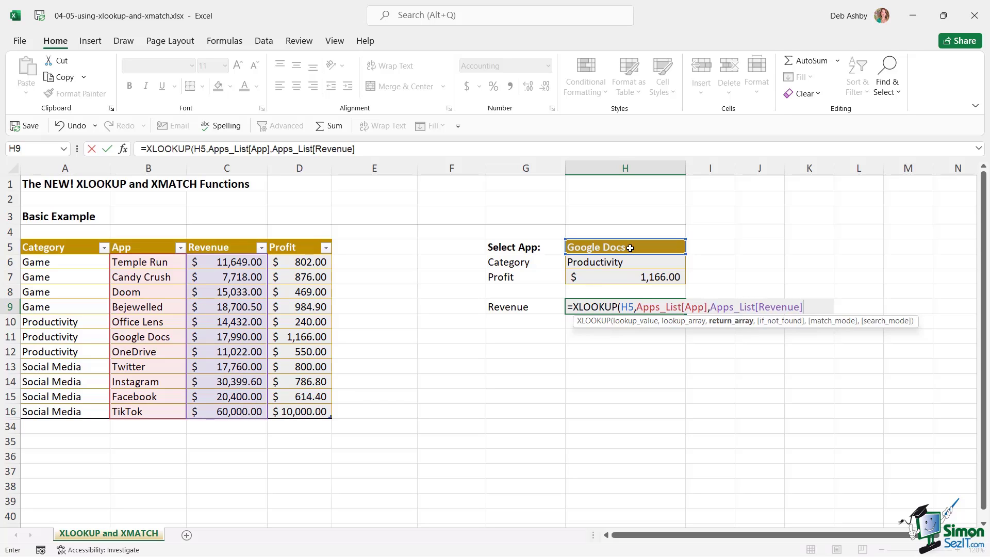
{"action": "type", "text": ",,"}
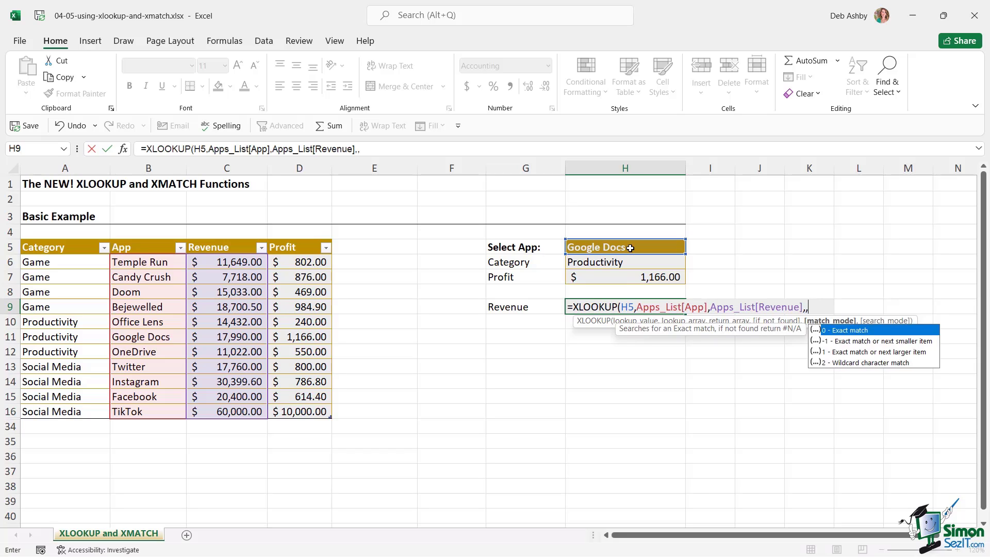
{"action": "type", "text": "0,1"}
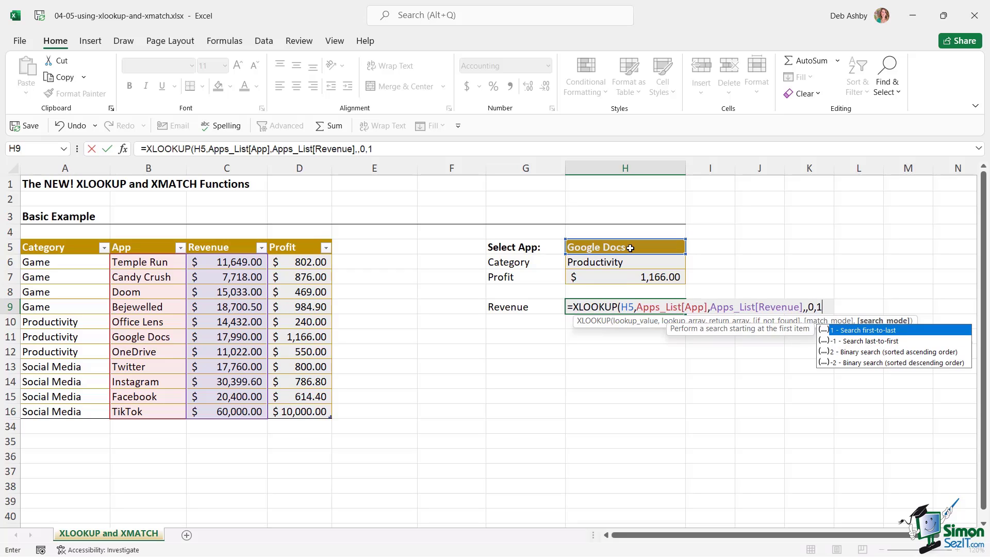
{"action": "type", "text": ")"}
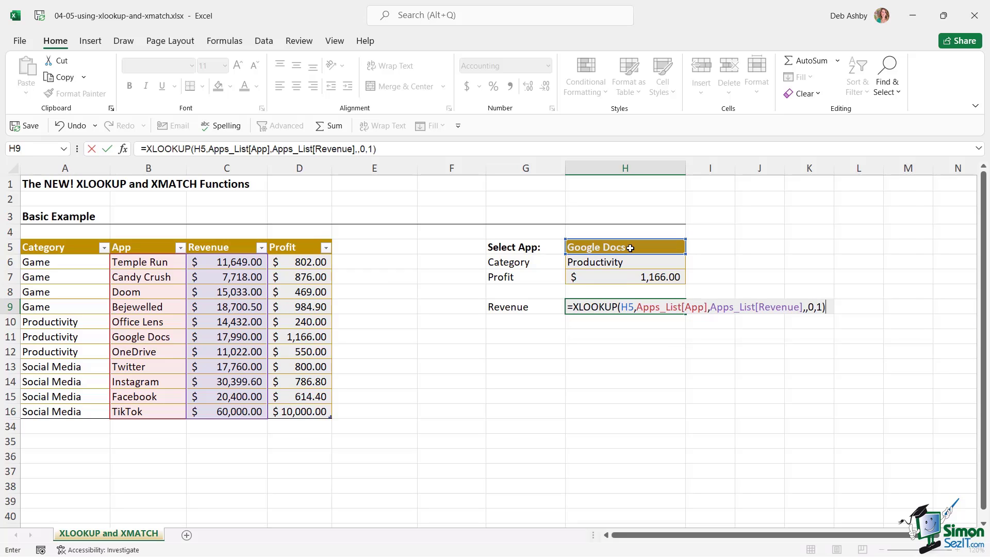
{"action": "key", "text": "Return"}
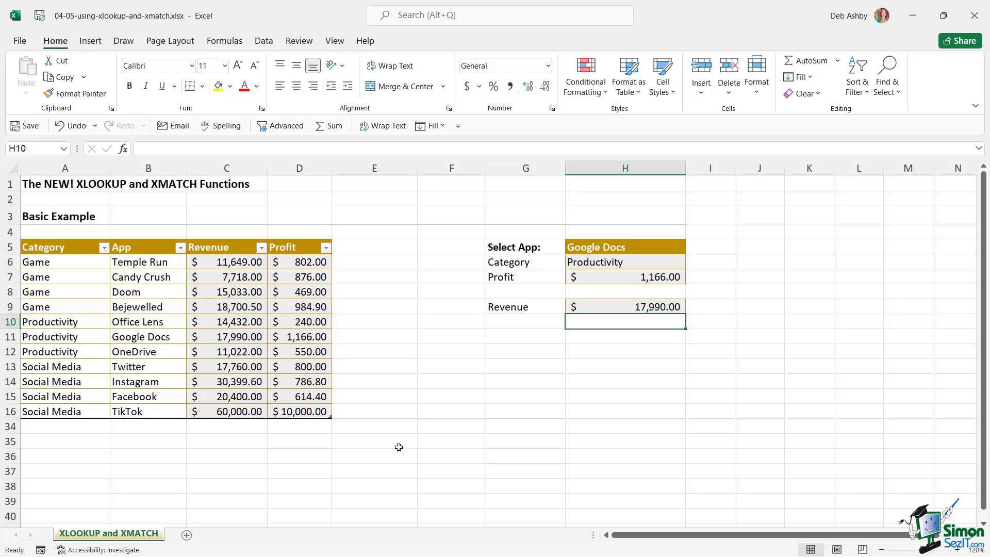
{"action": "left_click", "coordinate": [68, 426]}
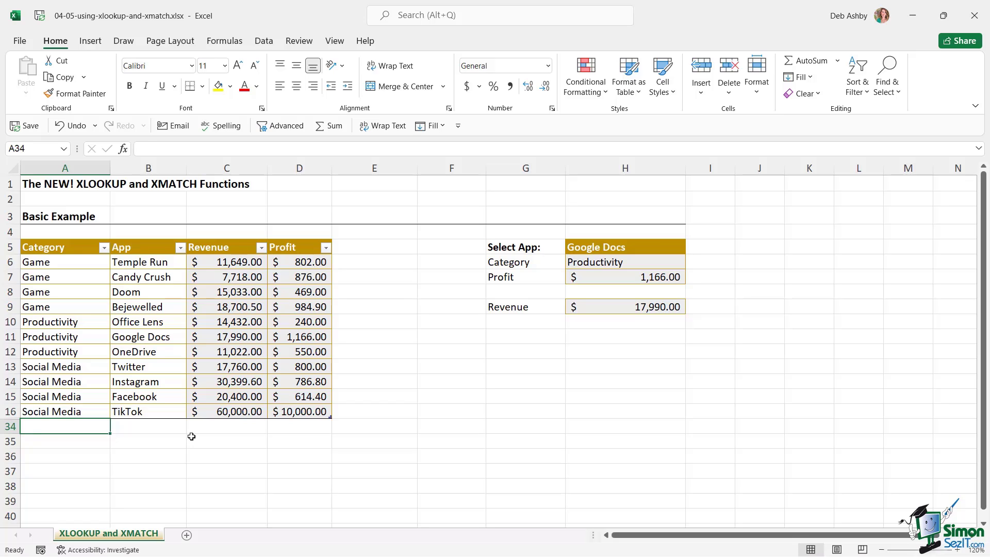
{"action": "type", "text": "Util"}
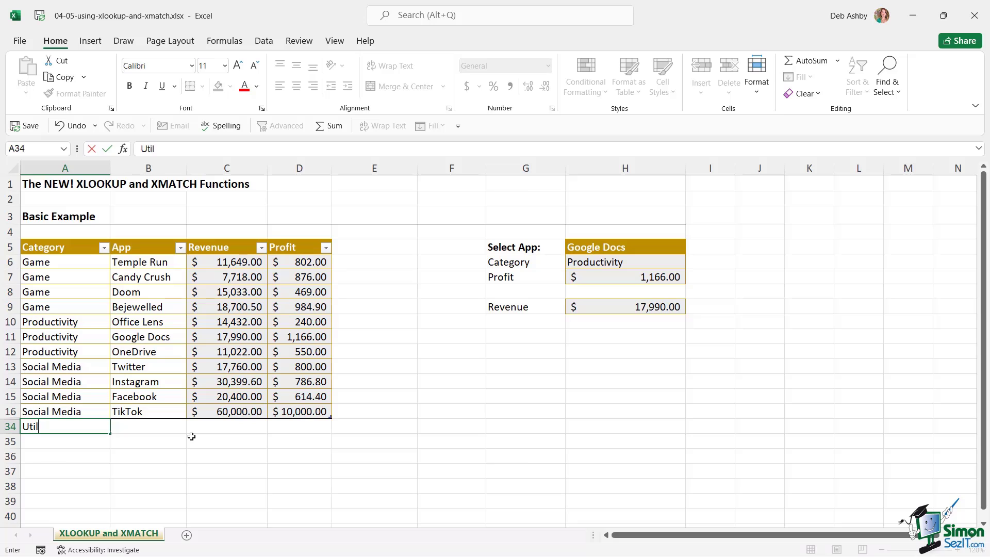
{"action": "type", "text": "ity"}
{"action": "key", "text": "Tab"}
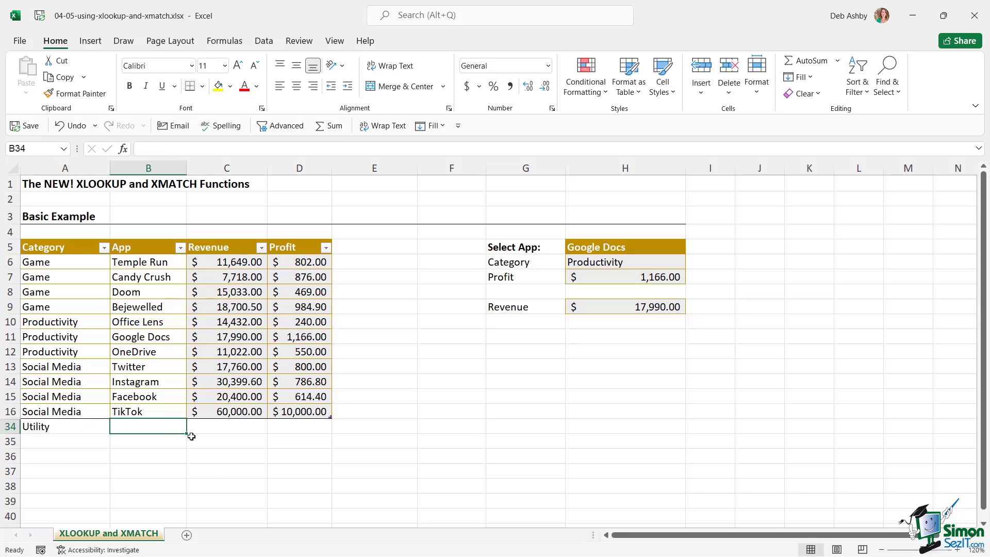
{"action": "type", "text": "Google D"}
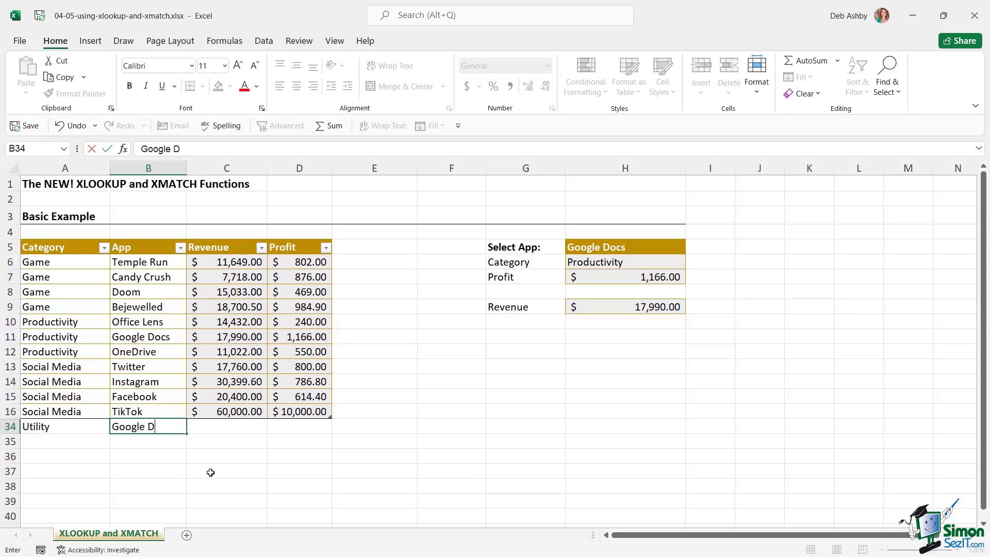
{"action": "type", "text": "ocs"}
{"action": "key", "text": "Tab"}
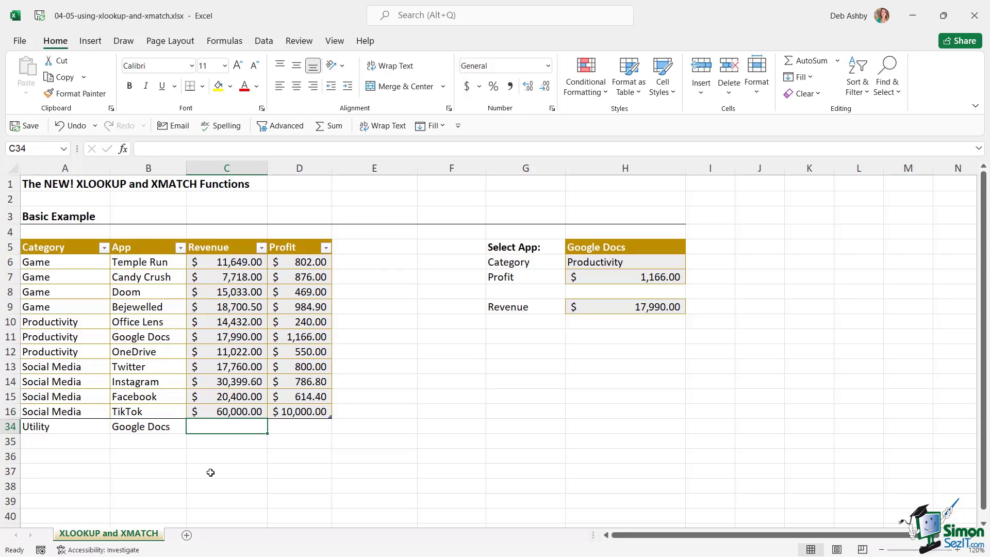
{"action": "type", "text": "50000"}
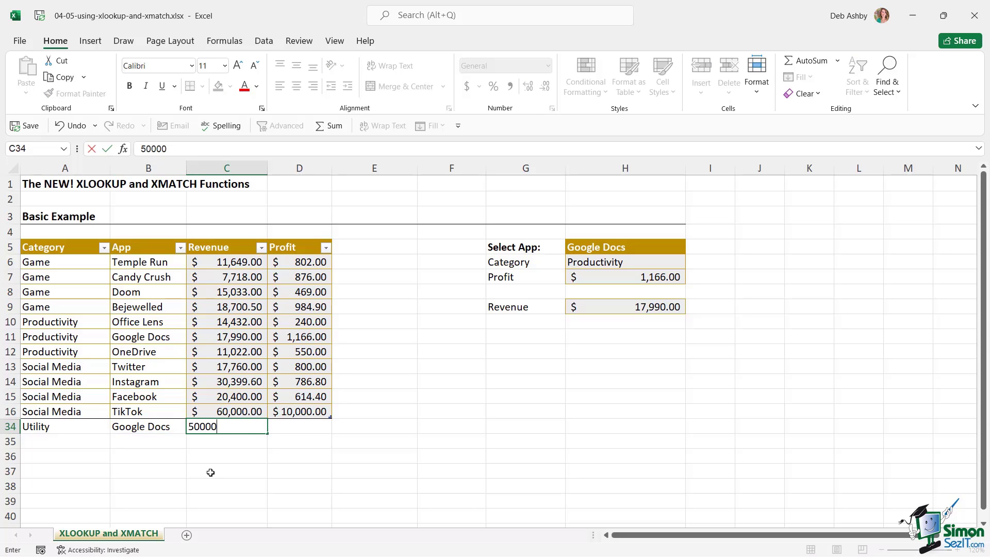
{"action": "key", "text": "Tab"}
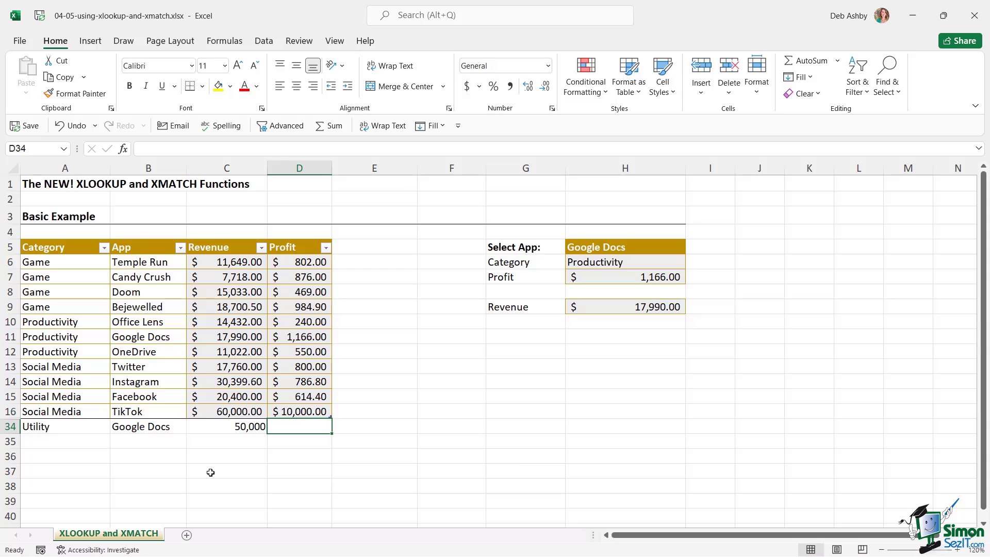
{"action": "type", "text": "5000"}
{"action": "key", "text": "Return"}
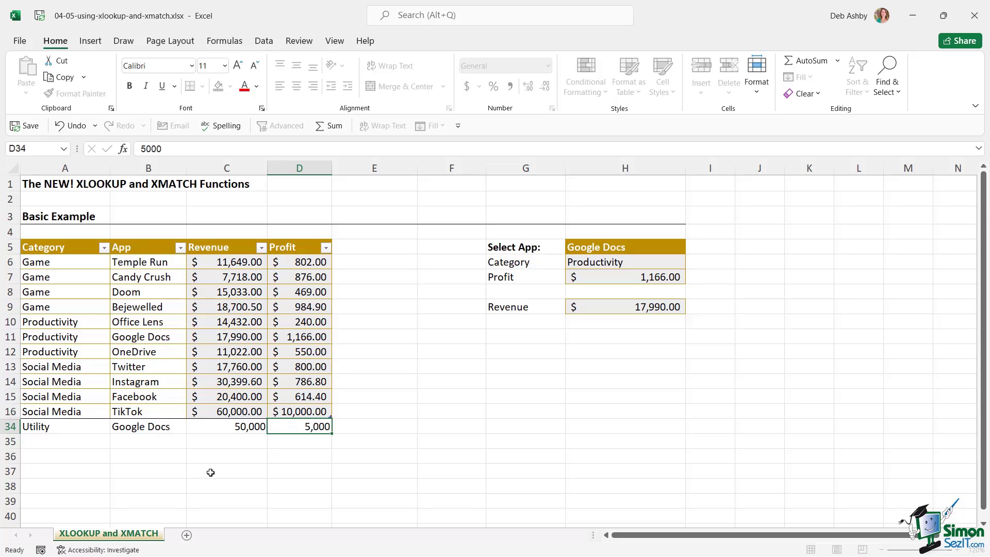
{"action": "left_click", "coordinate": [323, 411]}
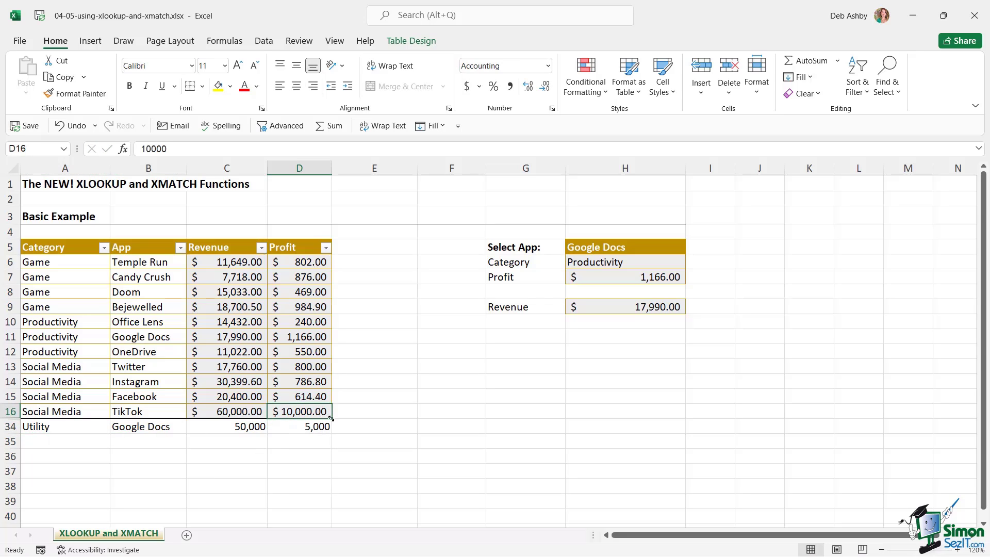
{"action": "left_click_drag", "start_coordinate": [331, 418], "coordinate": [342, 441]}
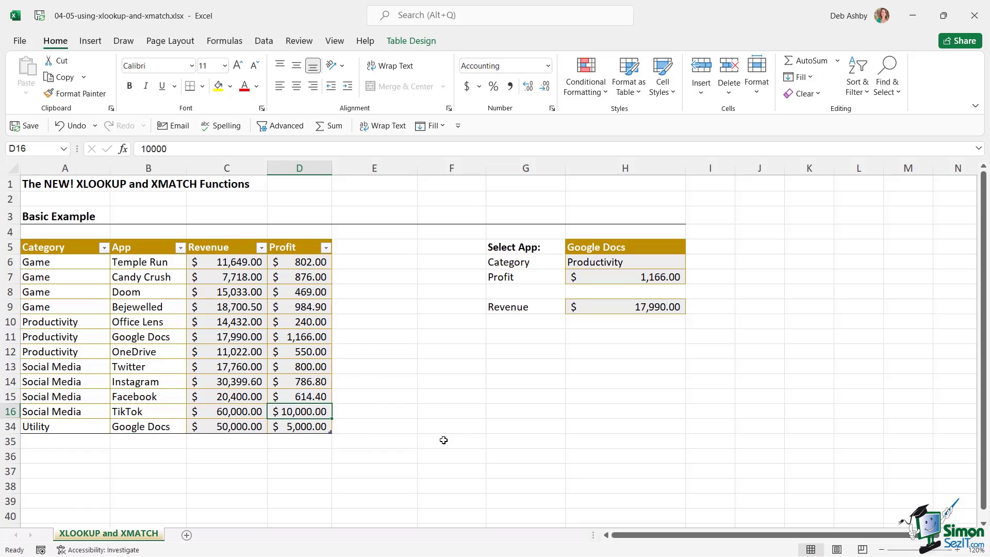
{"action": "left_click", "coordinate": [377, 431]}
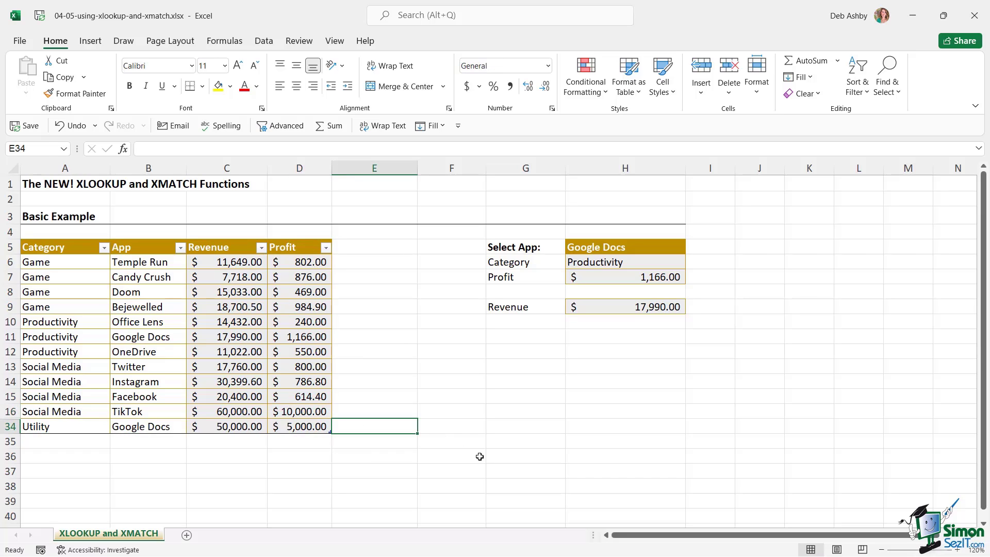
{"action": "left_click", "coordinate": [138, 428]}
{"action": "left_click", "coordinate": [159, 263]}
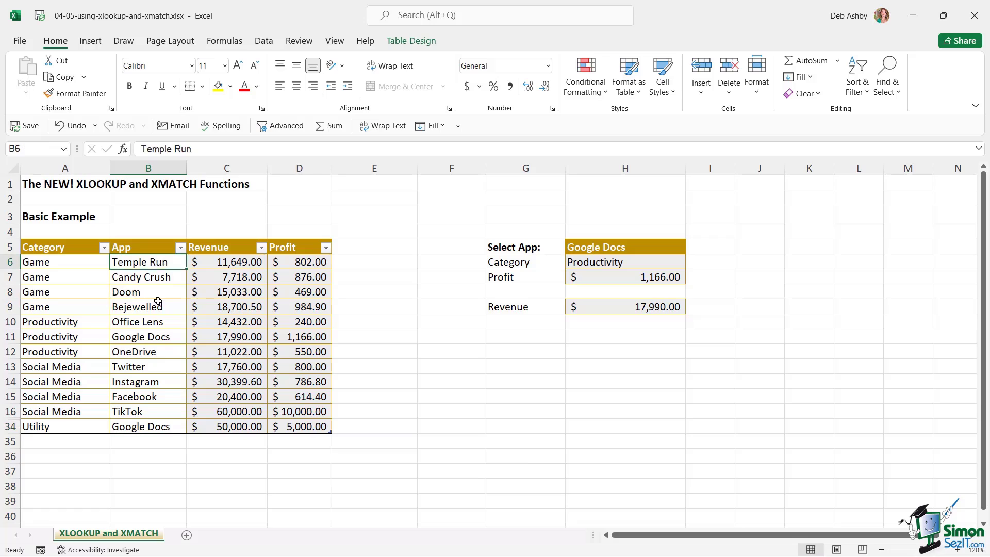
{"action": "left_click_drag", "start_coordinate": [158, 301], "coordinate": [155, 428]}
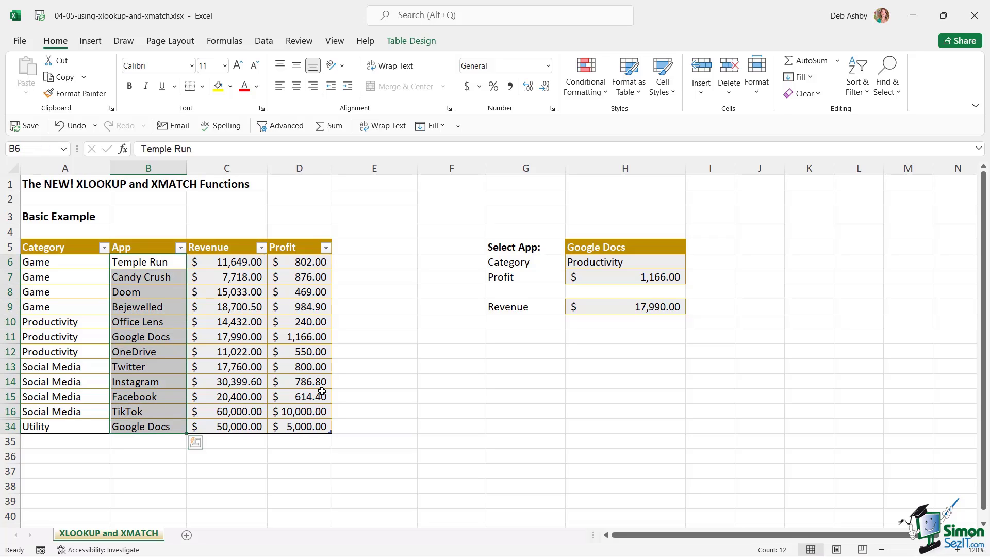
{"action": "left_click", "coordinate": [648, 308]}
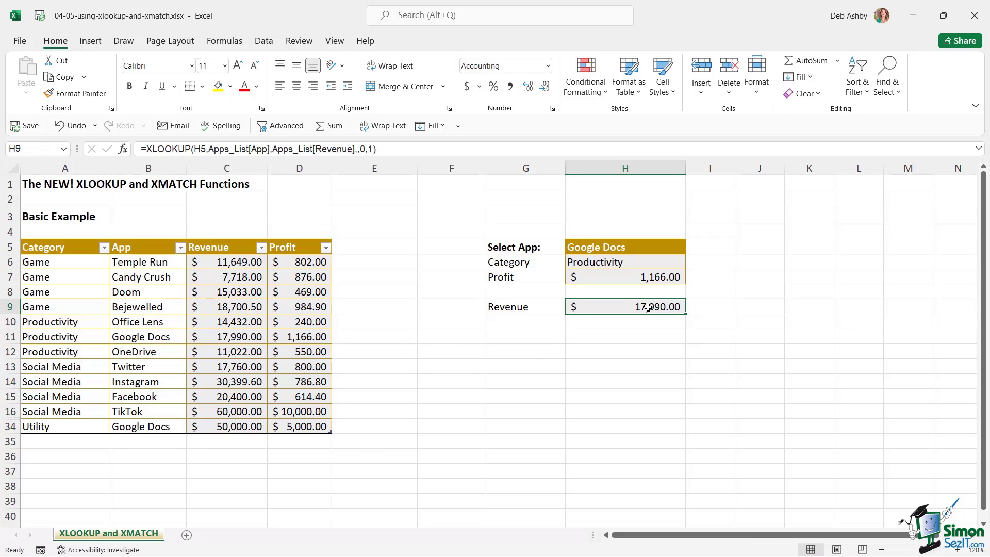
Change H9's XLOOKUP search mode from 1 to -1, so Revenue shows $50,000.00
{"action": "left_click", "coordinate": [233, 336]}
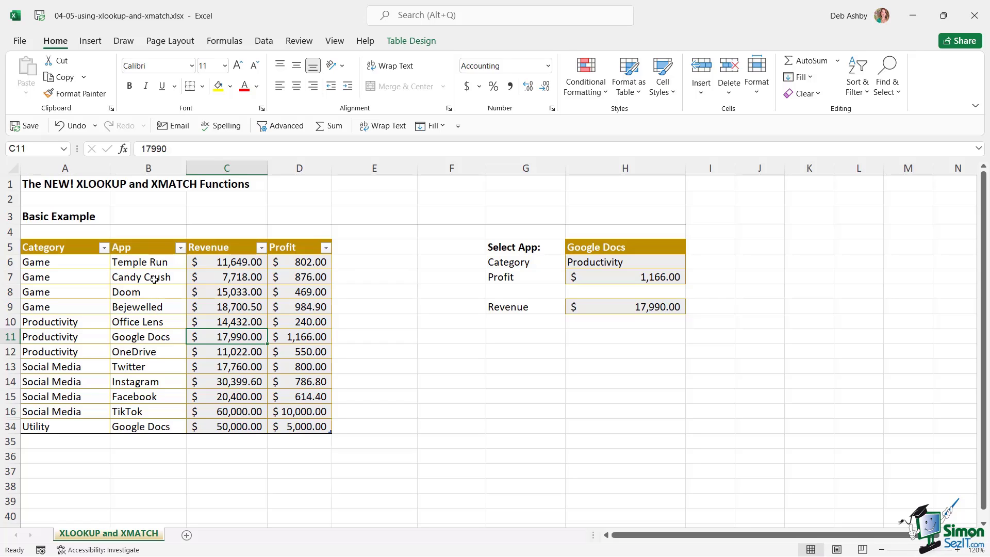
{"action": "double_click", "coordinate": [644, 307]}
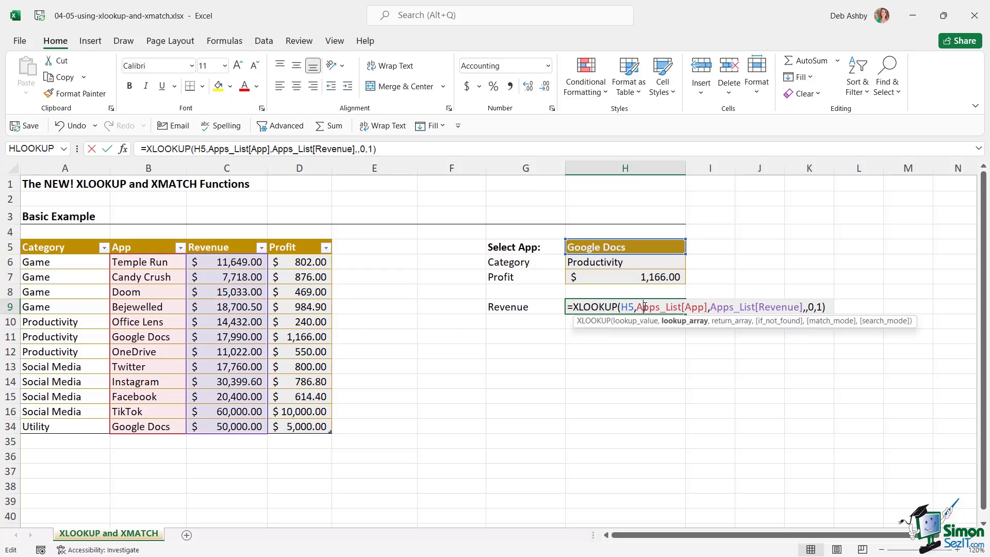
{"action": "left_click", "coordinate": [821, 305]}
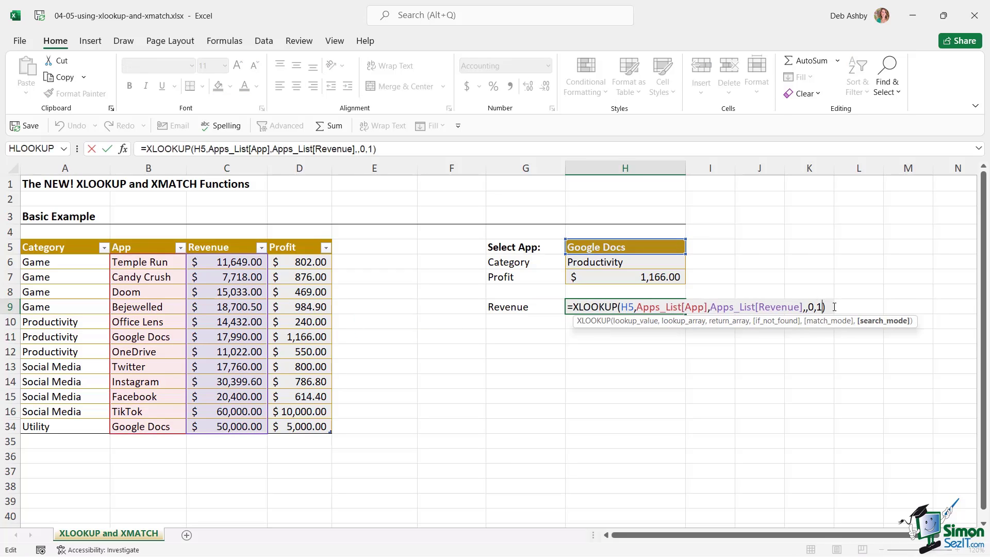
{"action": "key", "text": "BackSpace"}
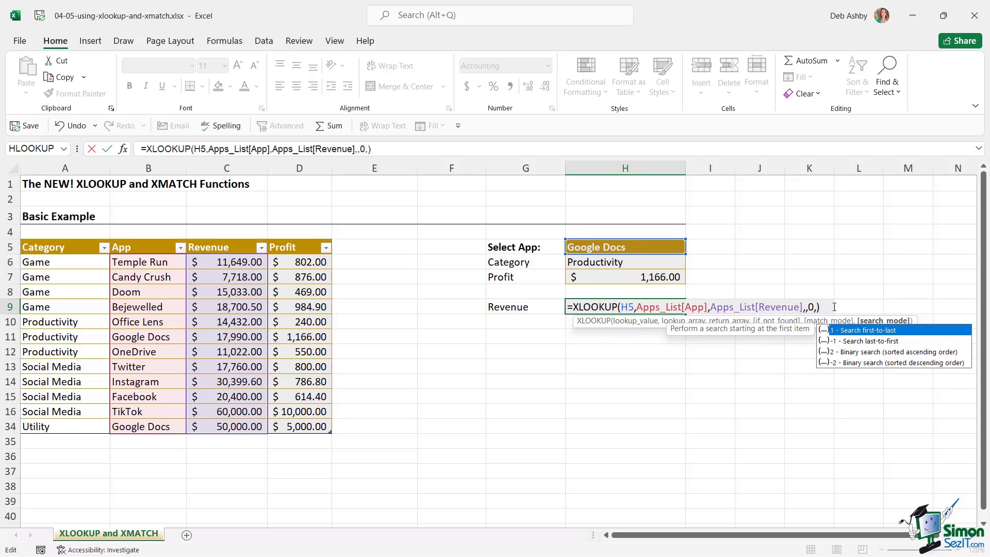
{"action": "type", "text": "-1"}
{"action": "key", "text": "Return"}
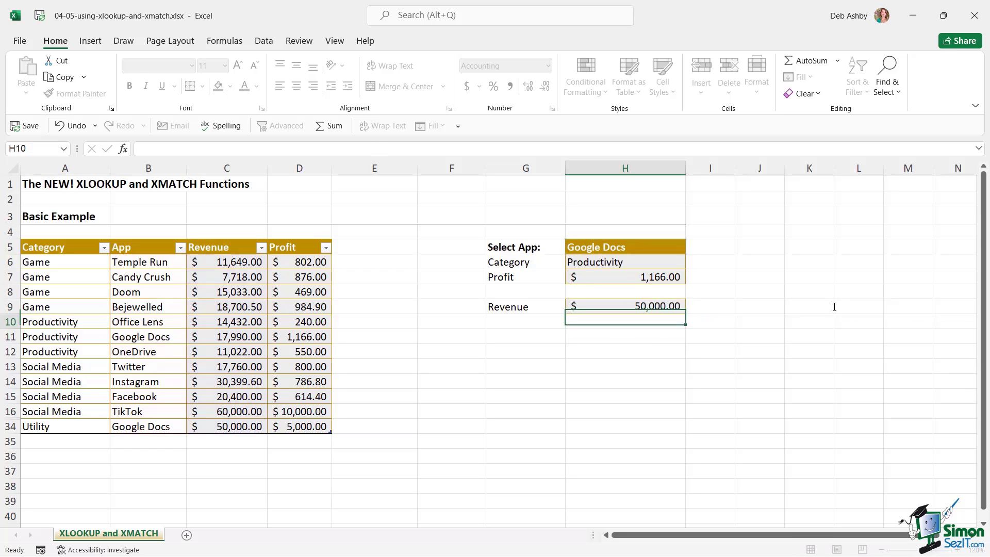
{"action": "left_click", "coordinate": [665, 307]}
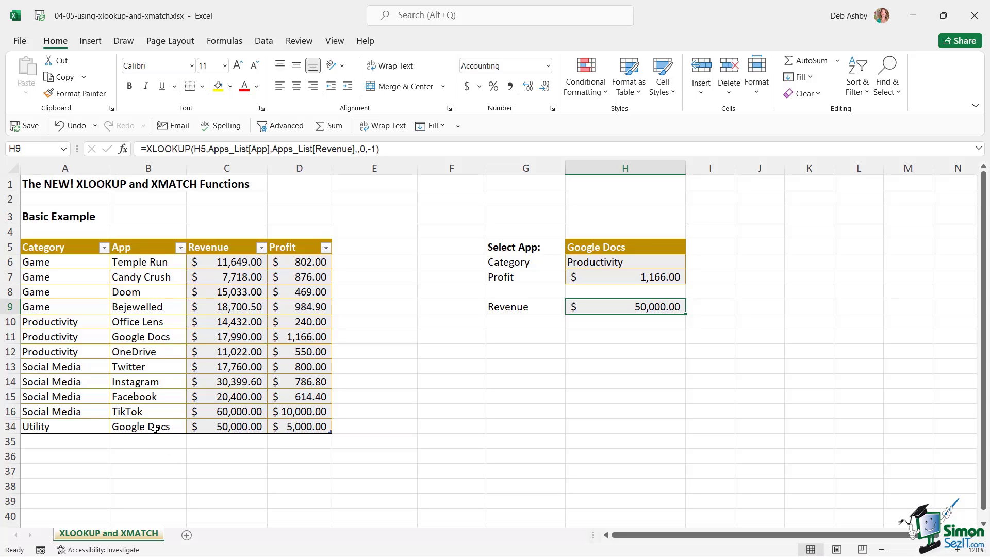
Check the later Google Docs row's 50,000 revenue and inspect the H6 and H7 lookup formulas
{"action": "left_click_drag", "start_coordinate": [47, 426], "coordinate": [310, 427]}
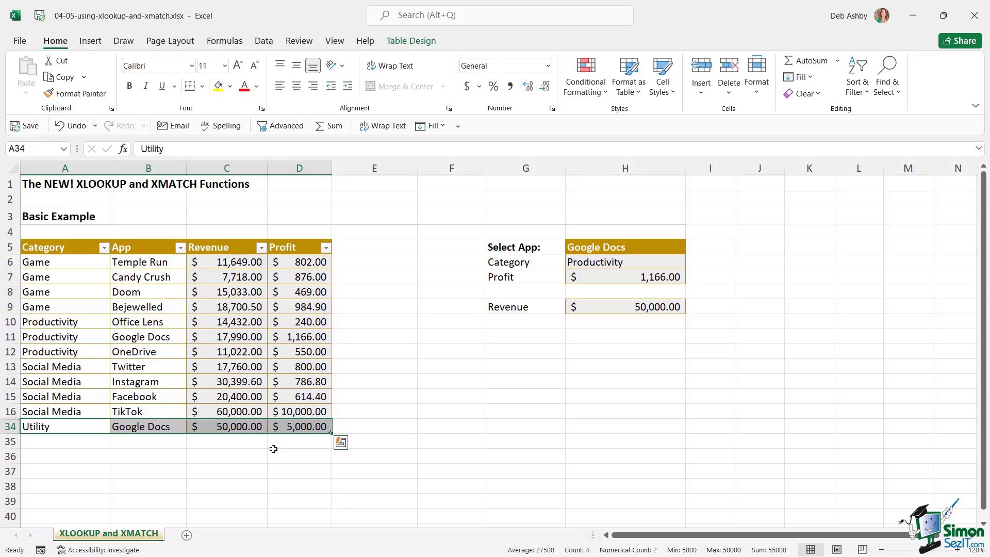
{"action": "left_click", "coordinate": [251, 429]}
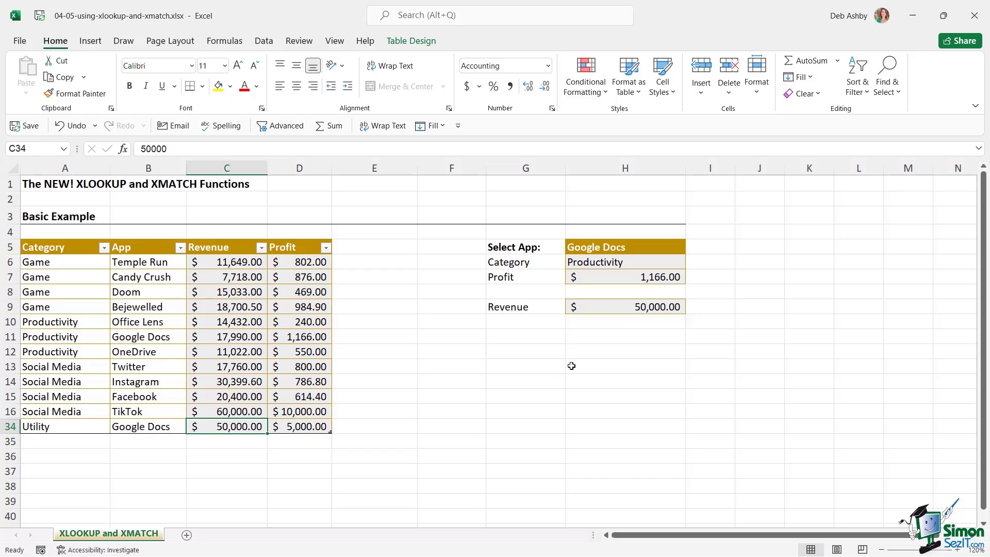
{"action": "left_click", "coordinate": [662, 348]}
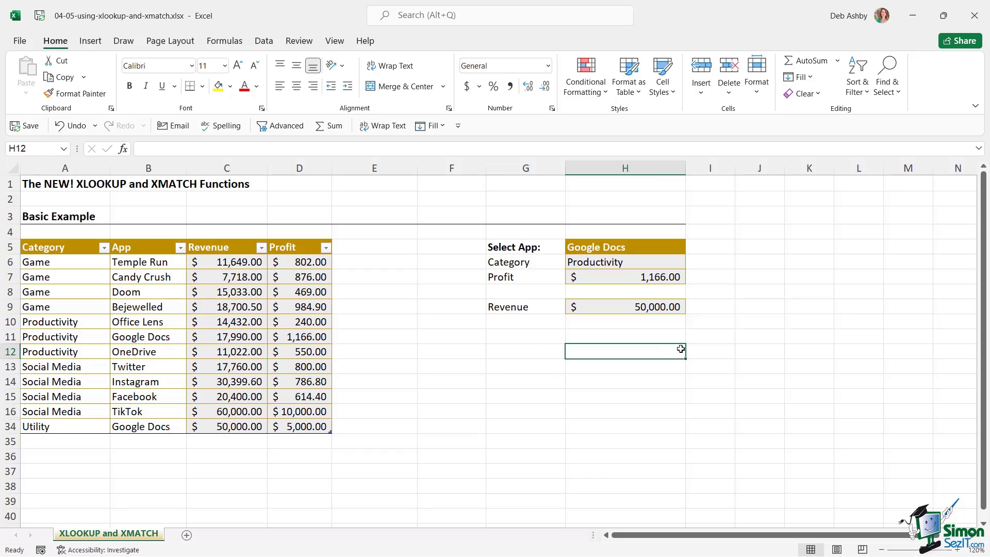
{"action": "left_click", "coordinate": [631, 279]}
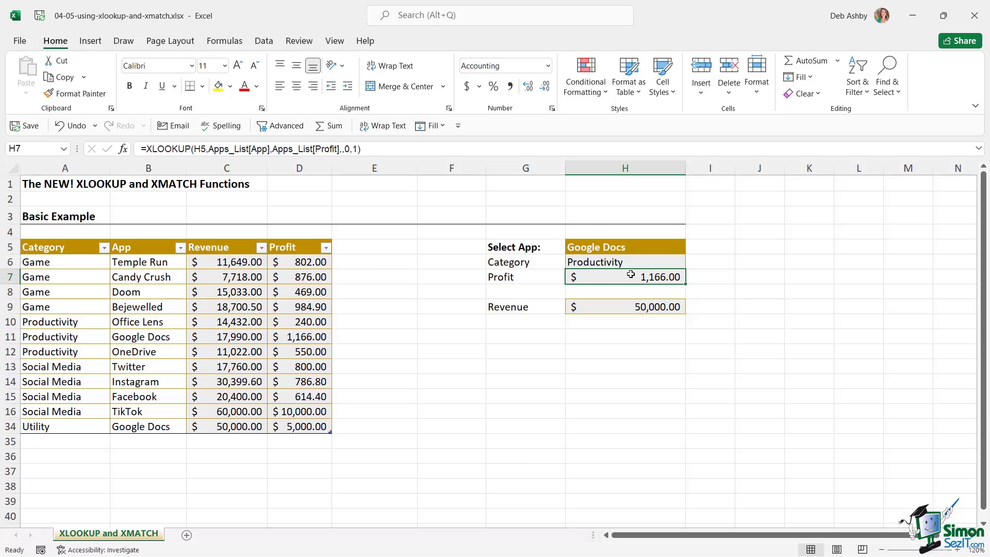
{"action": "left_click", "coordinate": [627, 264]}
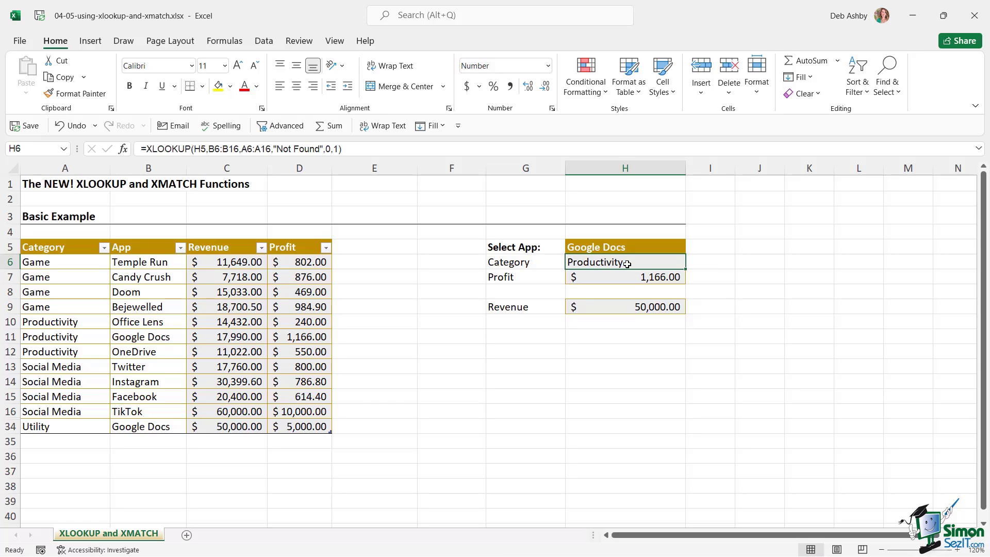
{"action": "left_click", "coordinate": [724, 292]}
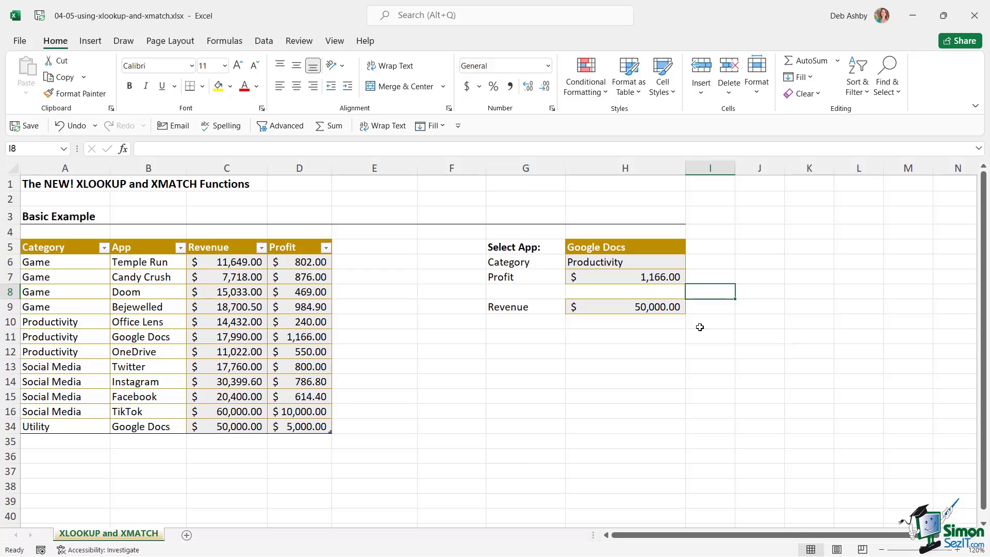
Delete the Category and Profit lookup formulas in H6:H7
{"action": "left_click", "coordinate": [640, 262]}
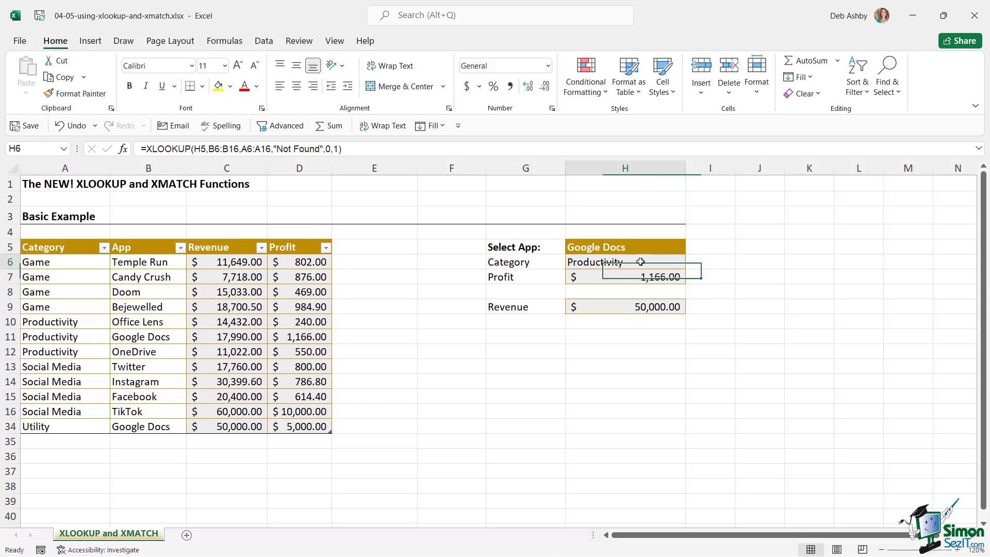
{"action": "left_click_drag", "start_coordinate": [640, 262], "coordinate": [641, 279]}
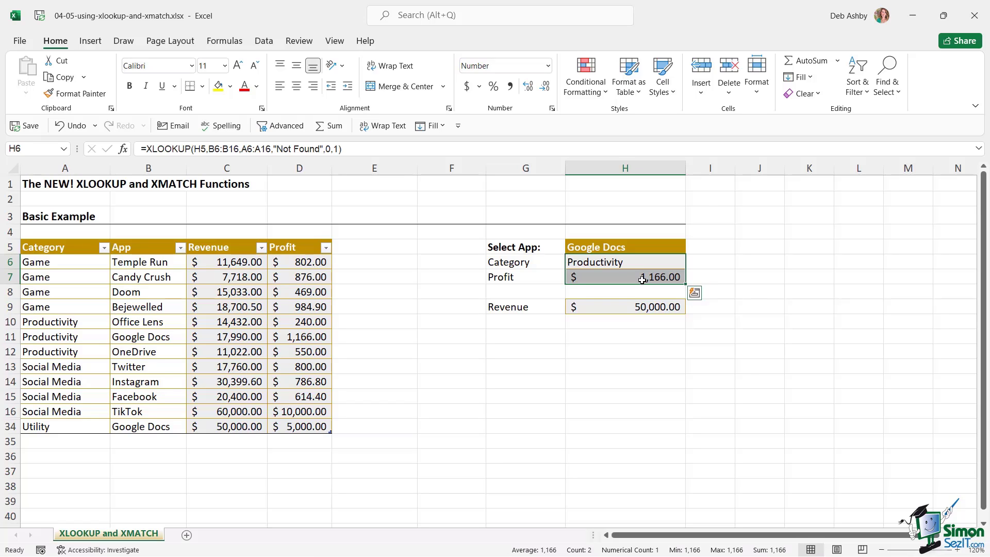
{"action": "key", "text": "Delete"}
Clear the Revenue result and start an INDEX formula in H6 over the Category column
{"action": "left_click", "coordinate": [643, 308]}
{"action": "key", "text": "Delete"}
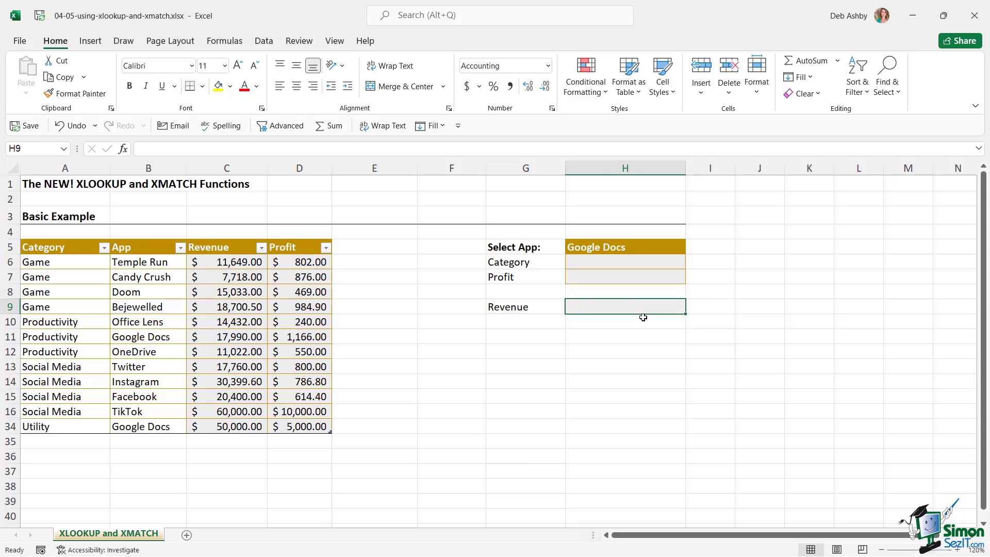
{"action": "left_click", "coordinate": [708, 292]}
{"action": "left_click", "coordinate": [604, 262]}
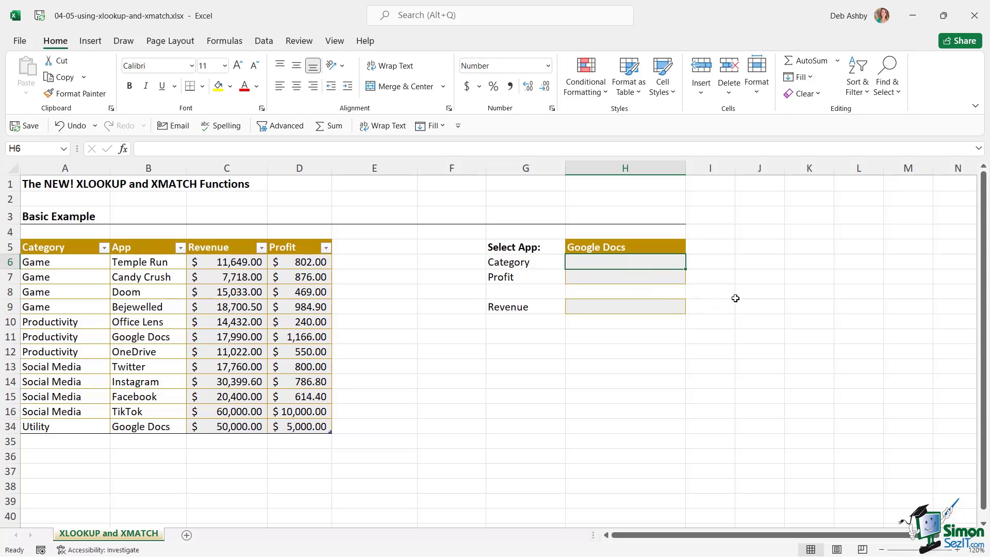
{"action": "type", "text": "=INDEX"}
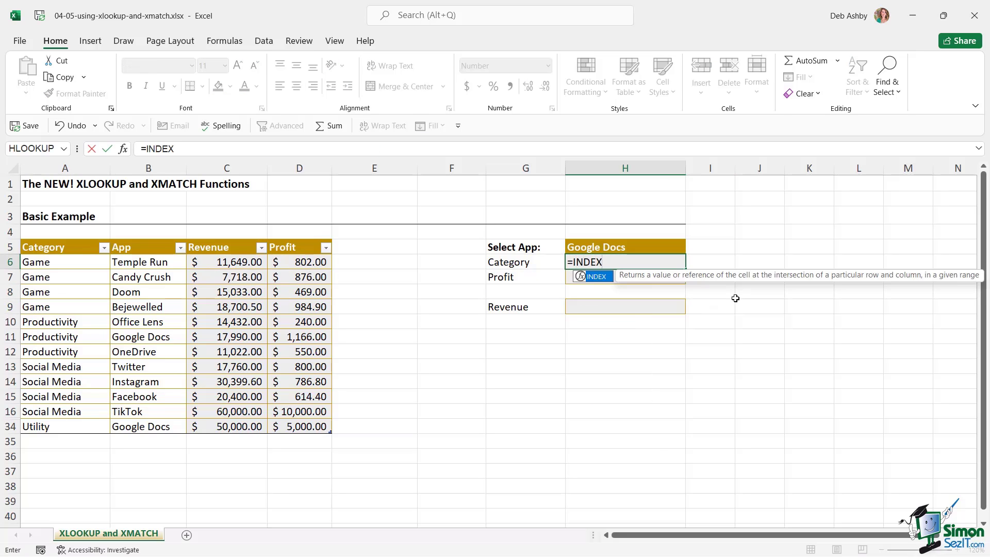
{"action": "type", "text": "("}
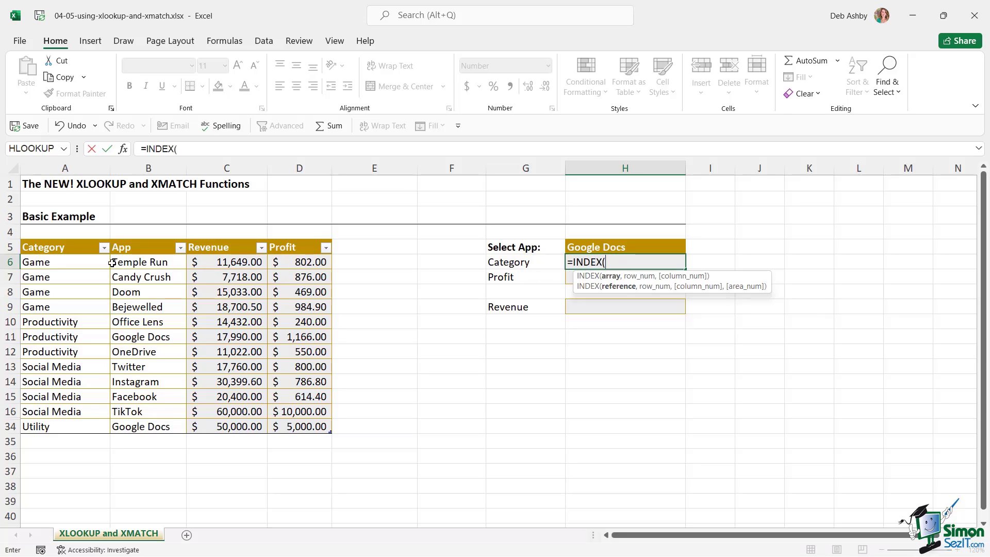
{"action": "left_click_drag", "start_coordinate": [57, 261], "coordinate": [56, 395]}
{"action": "left_click_drag", "start_coordinate": [57, 427], "coordinate": [60, 426]}
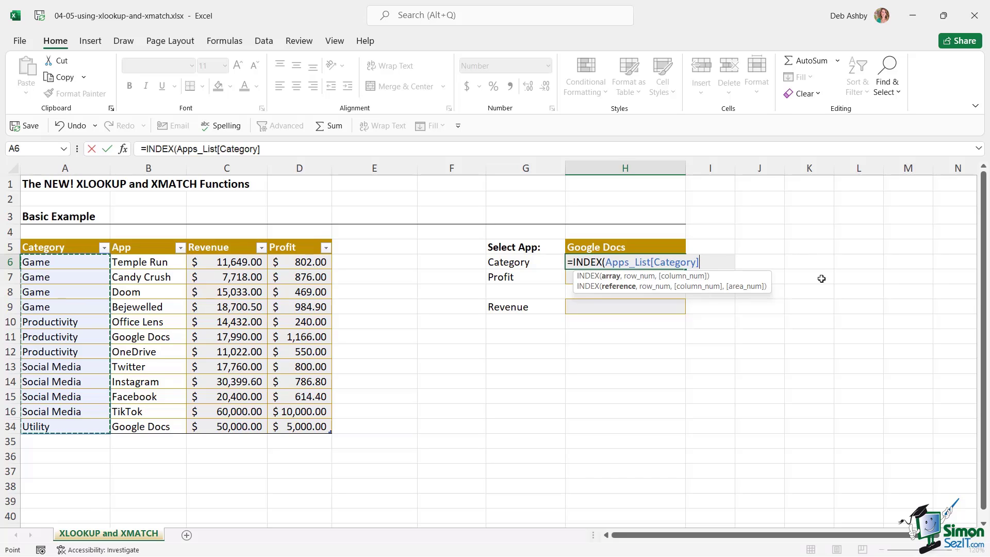
{"action": "type", "text": ","}
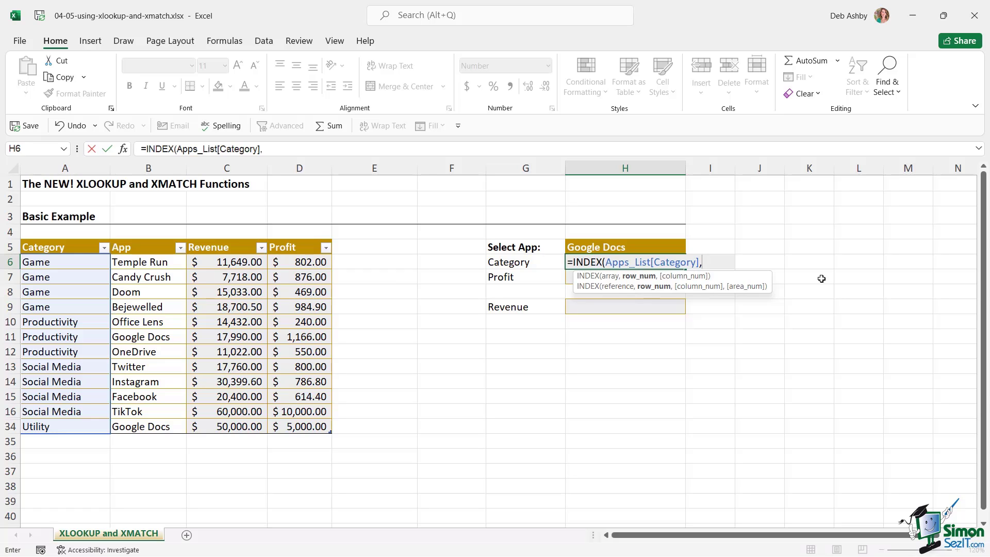
Add XMATCH(H5, App column, 0, -1) as INDEX's row argument, returning Utility
{"action": "type", "text": "xmatch"}
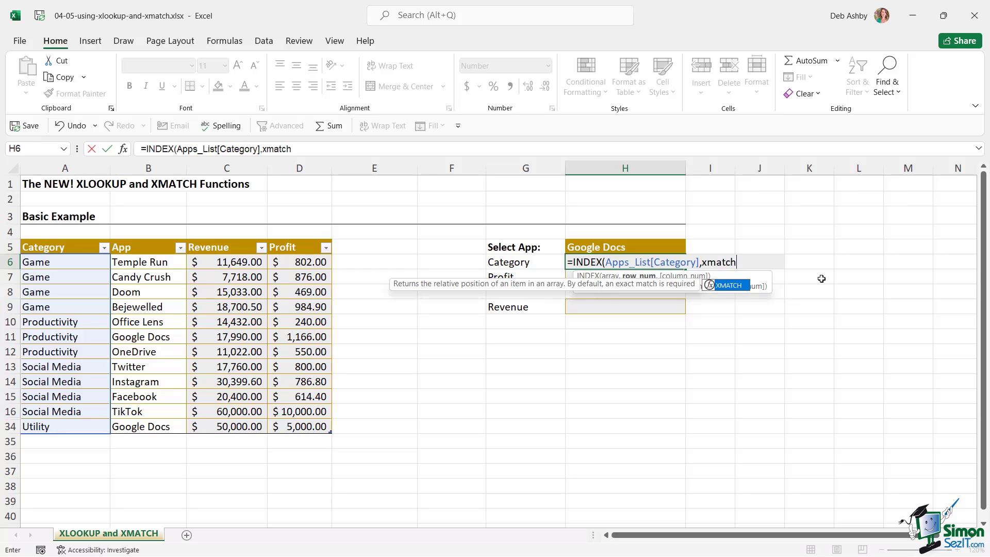
{"action": "key", "text": "Tab"}
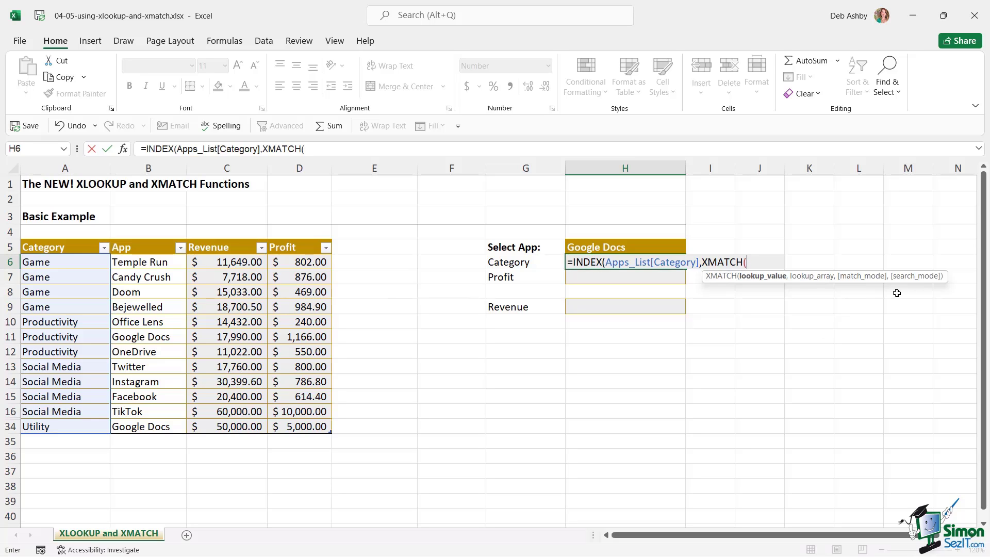
{"action": "left_click", "coordinate": [653, 251]}
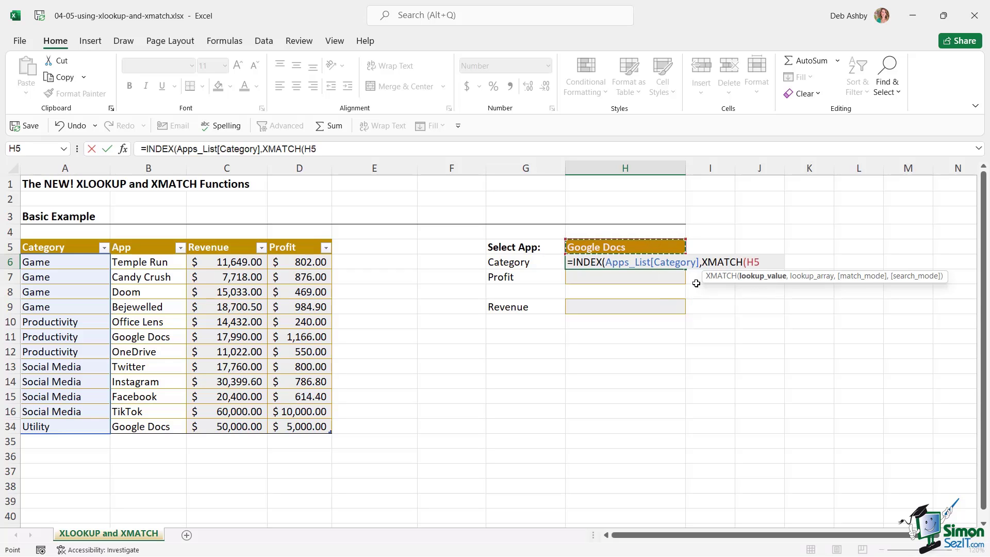
{"action": "type", "text": ","}
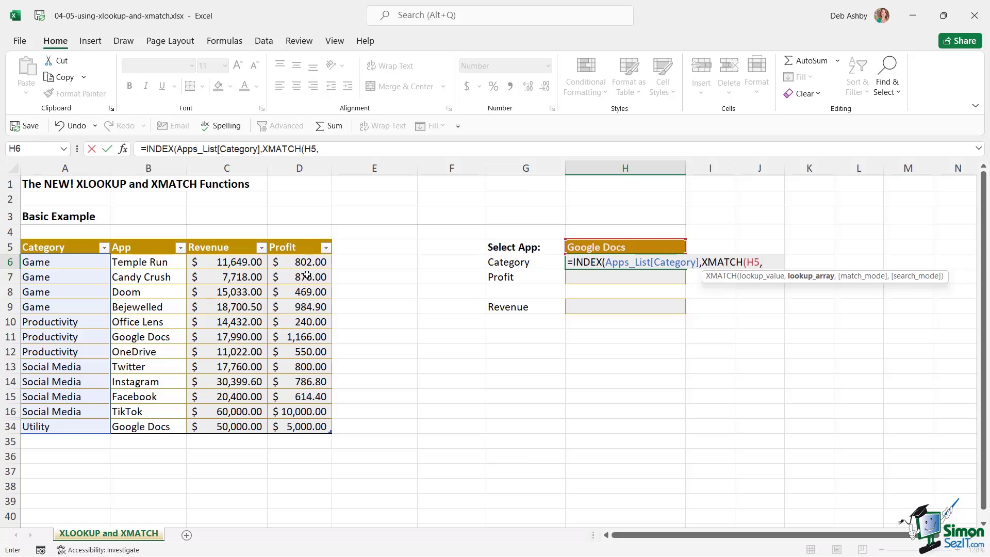
{"action": "left_click_drag", "start_coordinate": [149, 264], "coordinate": [151, 431]}
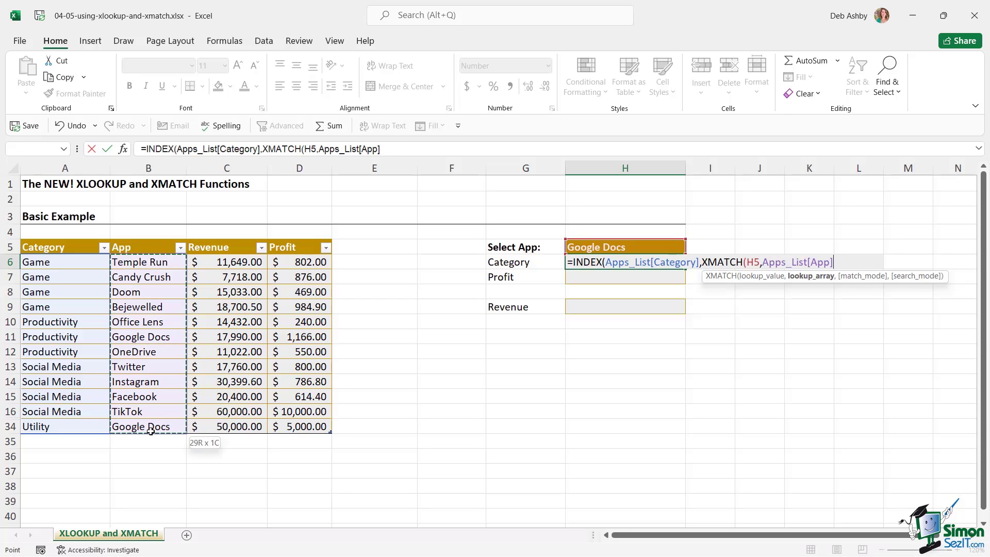
{"action": "type", "text": ","}
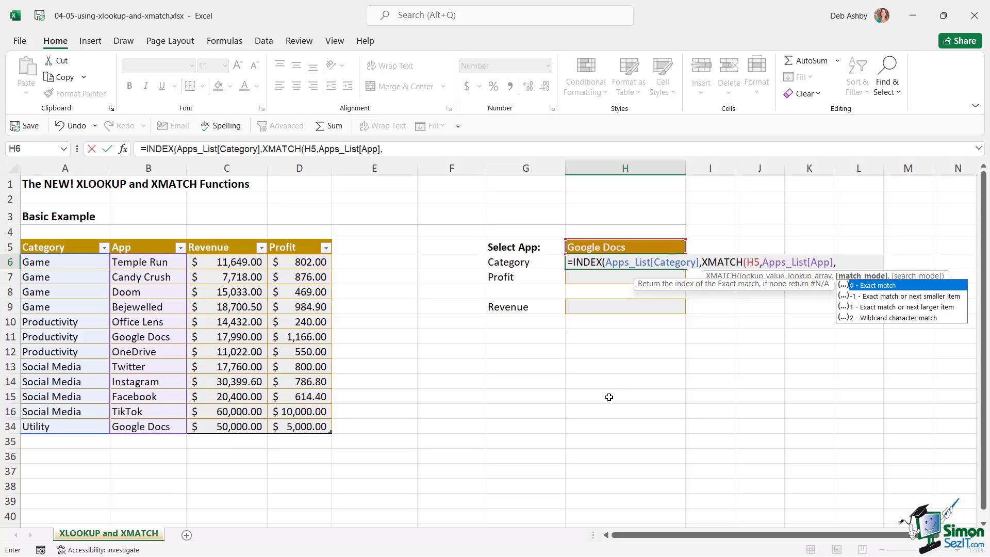
{"action": "type", "text": "0,-"}
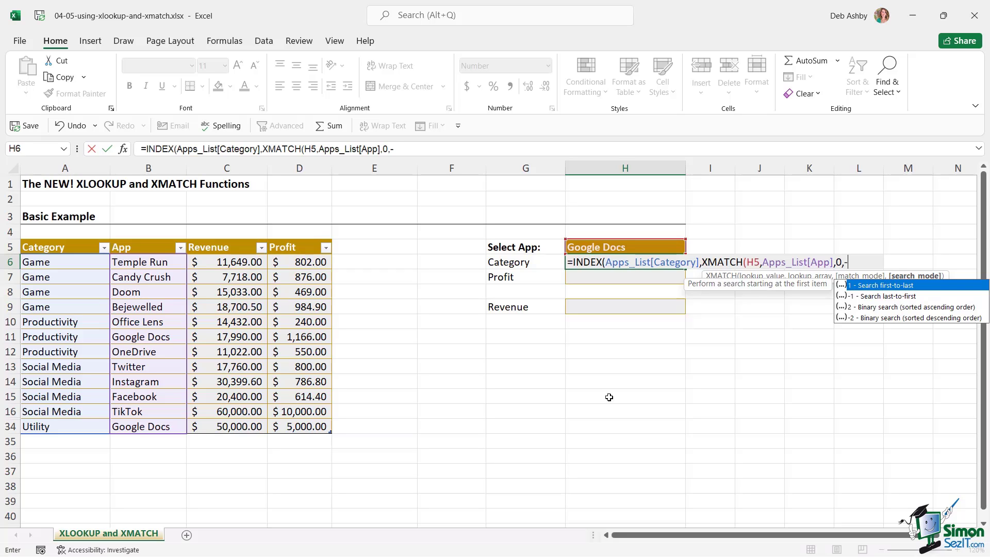
{"action": "type", "text": "1)"}
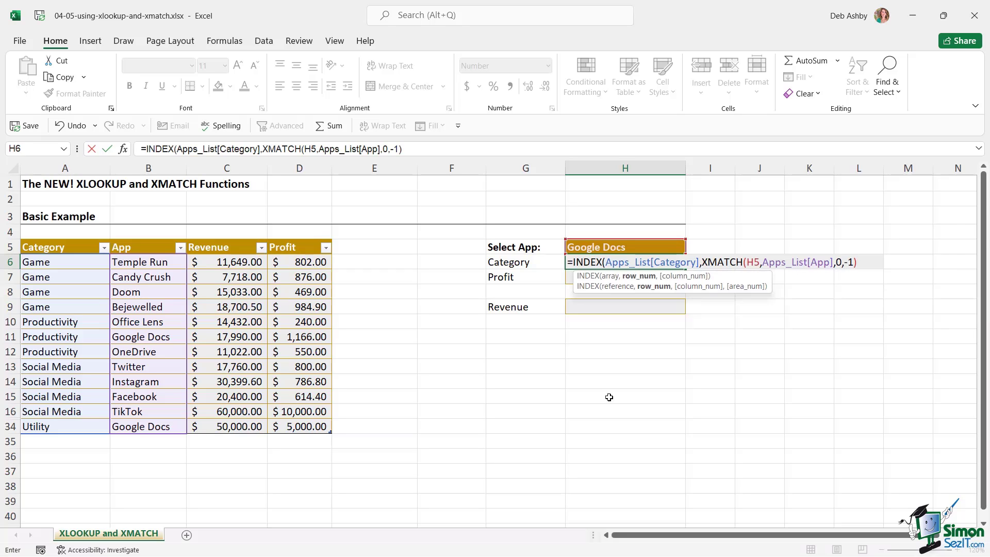
{"action": "key", "text": "Return"}
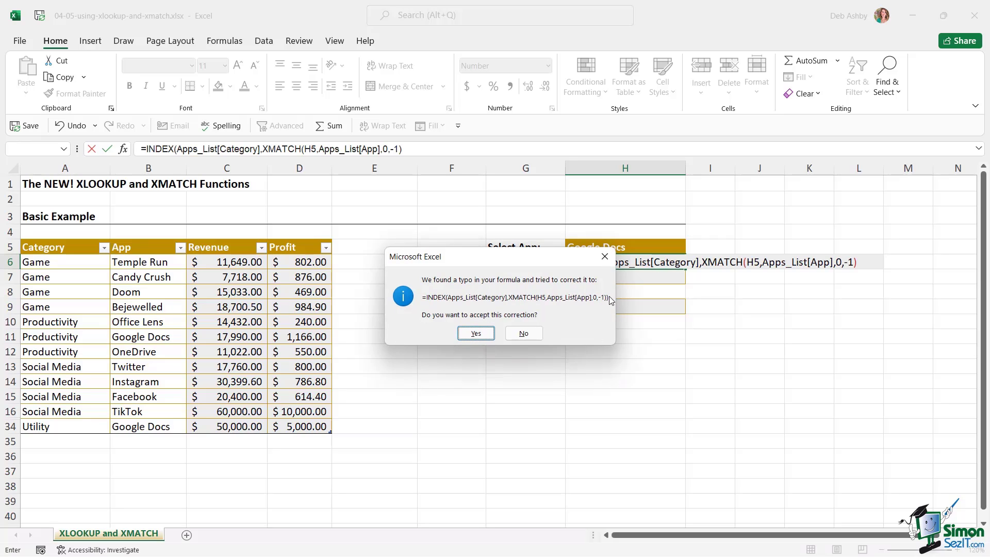
{"action": "left_click", "coordinate": [475, 333]}
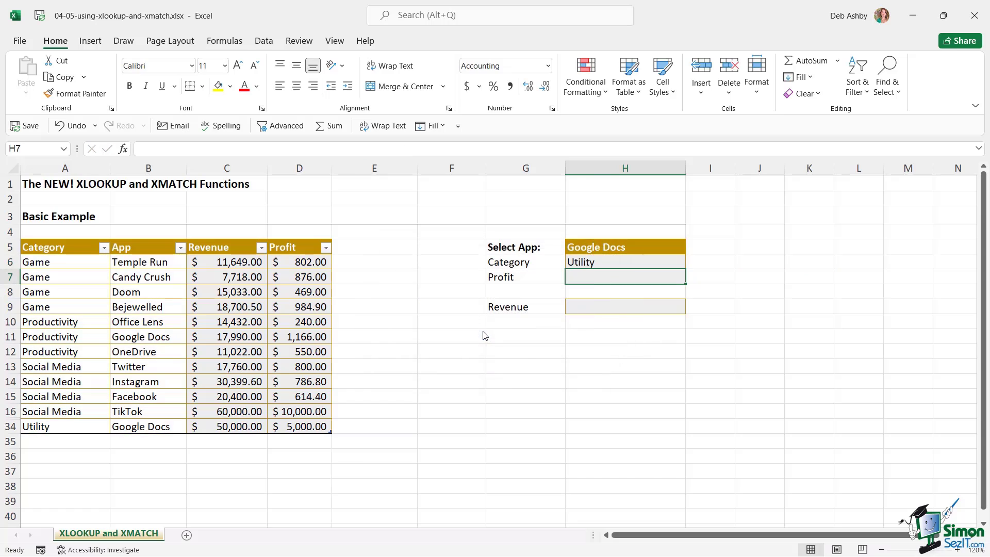
{"action": "left_click", "coordinate": [606, 265]}
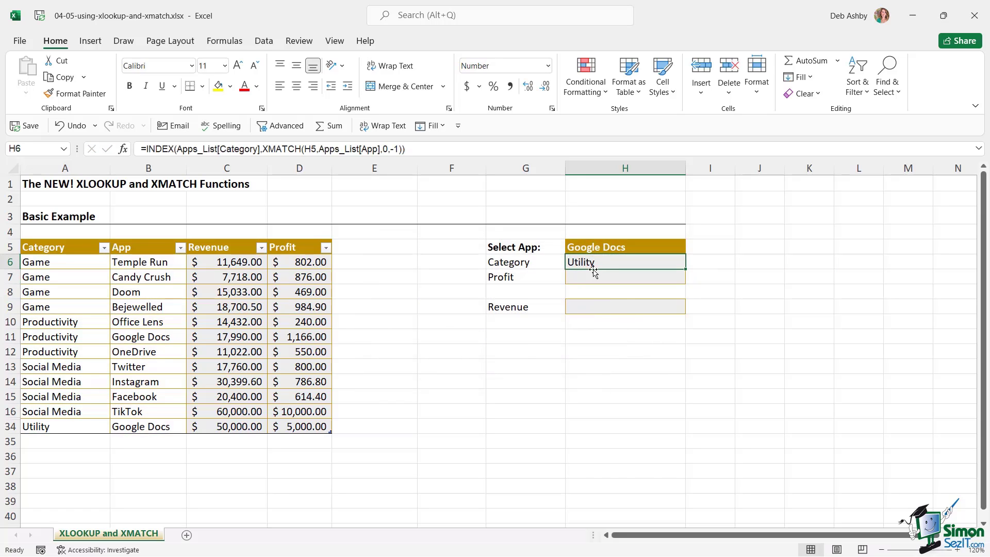
{"action": "left_click_drag", "start_coordinate": [57, 426], "coordinate": [155, 426]}
{"action": "left_click_drag", "start_coordinate": [241, 431], "coordinate": [310, 429]}
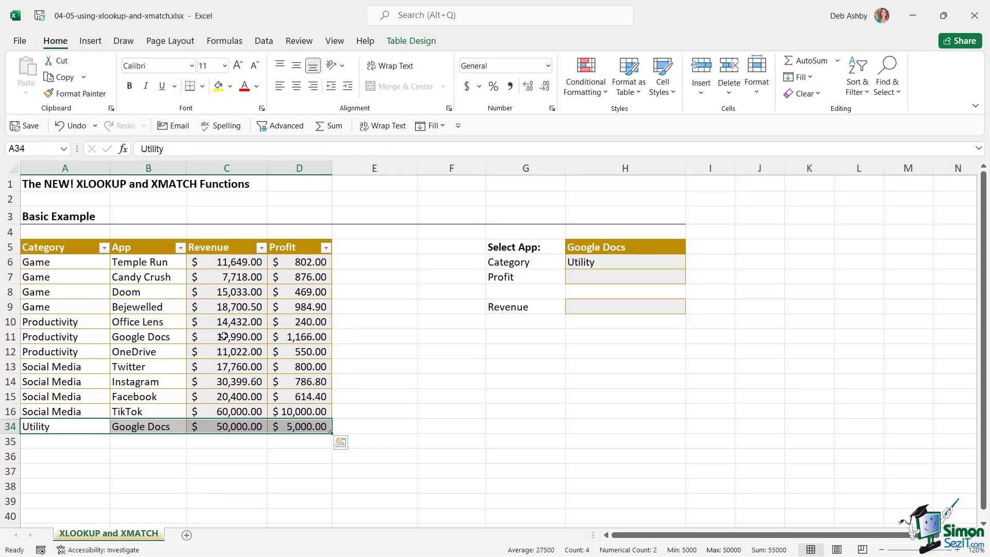
{"action": "left_click", "coordinate": [644, 340]}
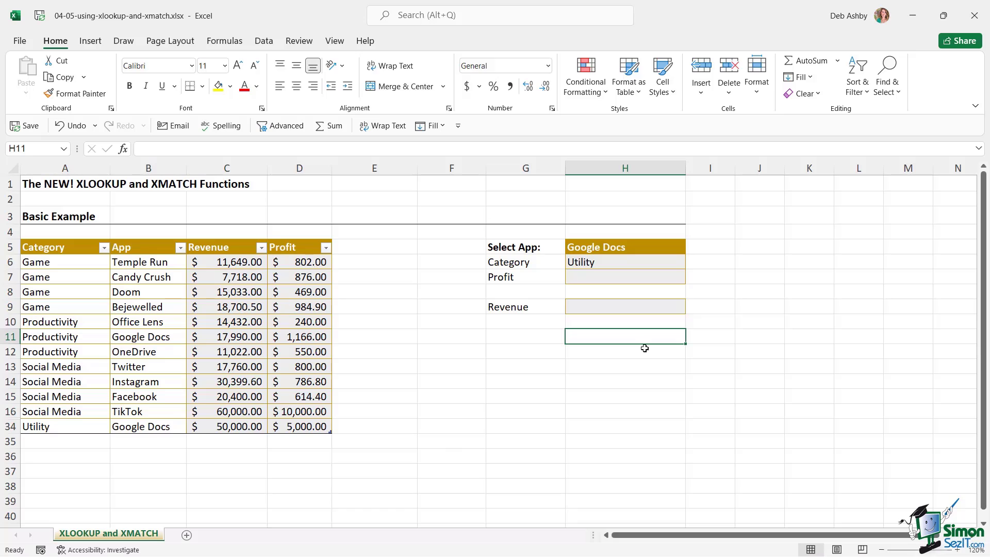
{"action": "type", "text": "=XMACT"}
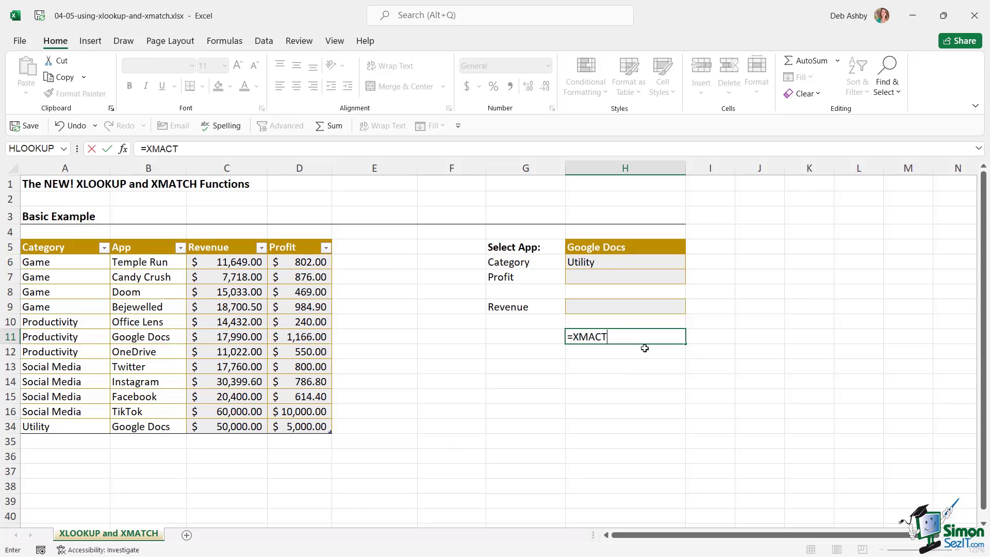
{"action": "key", "text": "BackSpace"}
{"action": "key", "text": "BackSpace"}
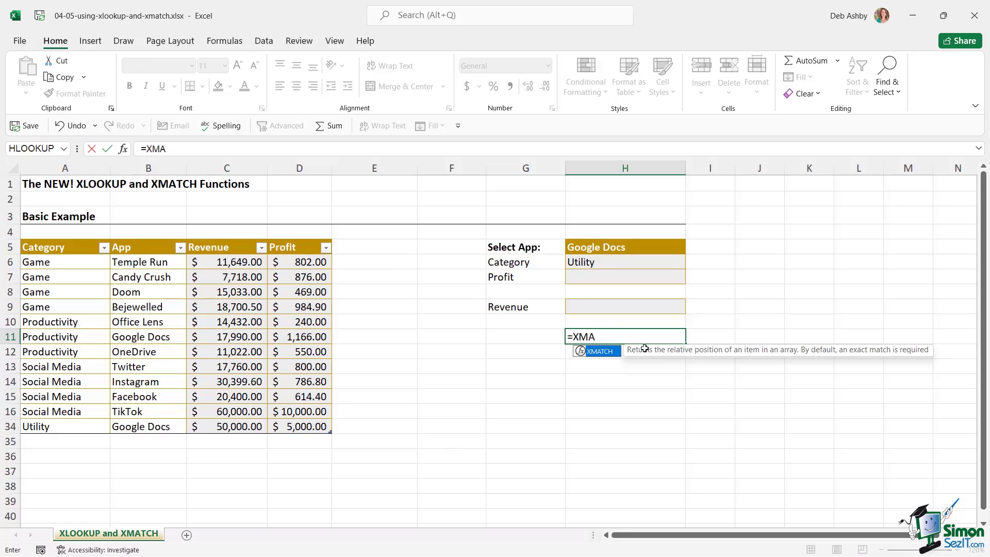
{"action": "type", "text": "TCH("}
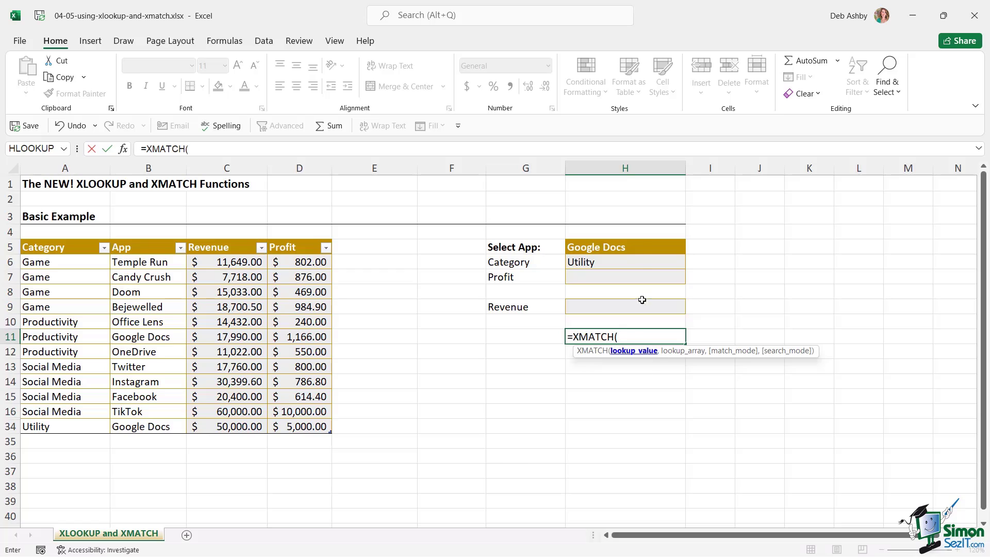
{"action": "left_click", "coordinate": [641, 250]}
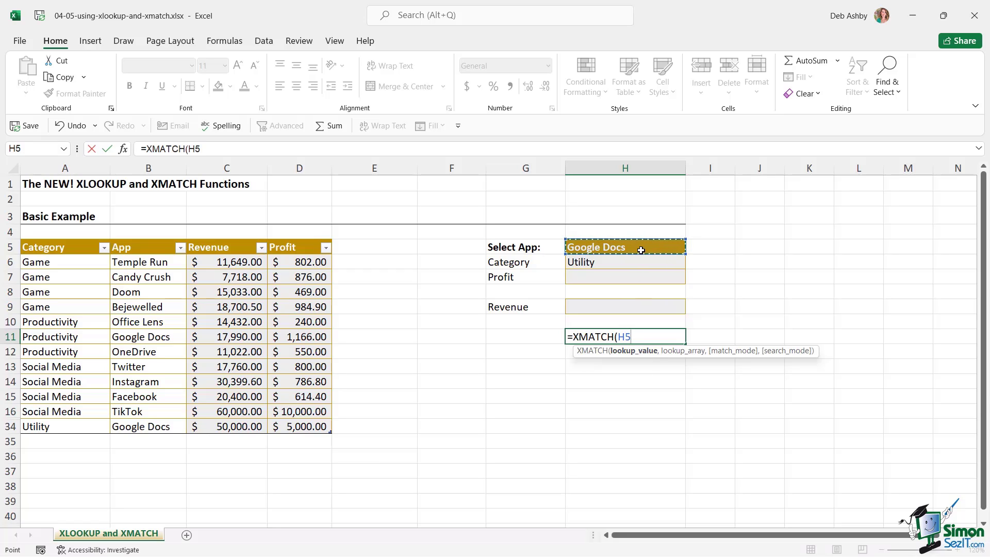
{"action": "type", "text": ","}
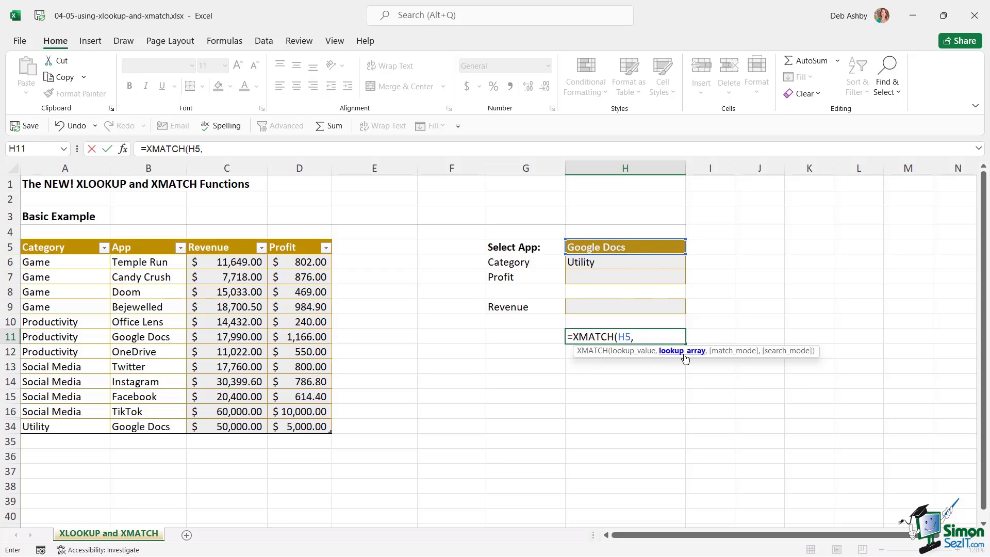
{"action": "left_click_drag", "start_coordinate": [171, 267], "coordinate": [170, 429]}
{"action": "type", "text": ",0"}
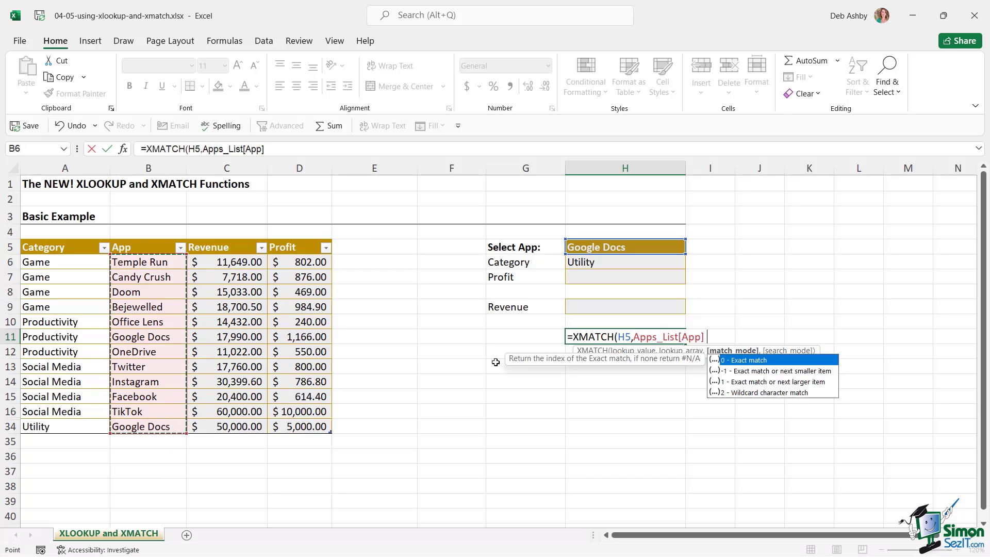
{"action": "type", "text": ","}
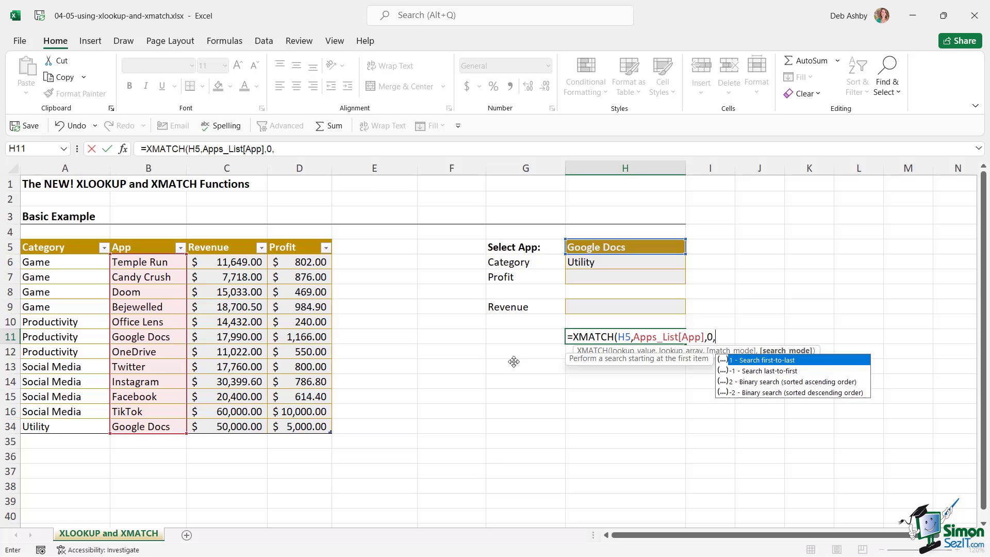
{"action": "type", "text": "1)"}
{"action": "key", "text": "Return"}
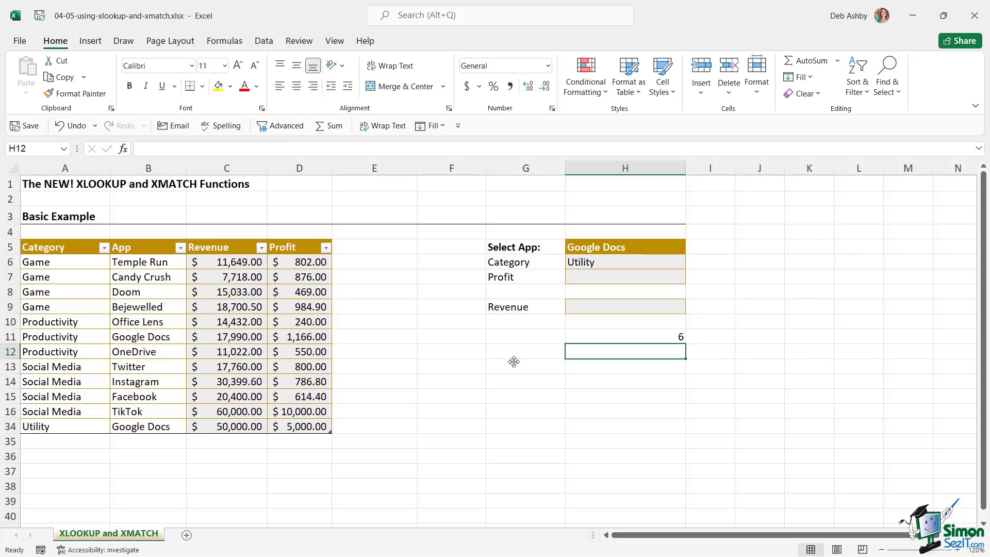
{"action": "left_click", "coordinate": [678, 337]}
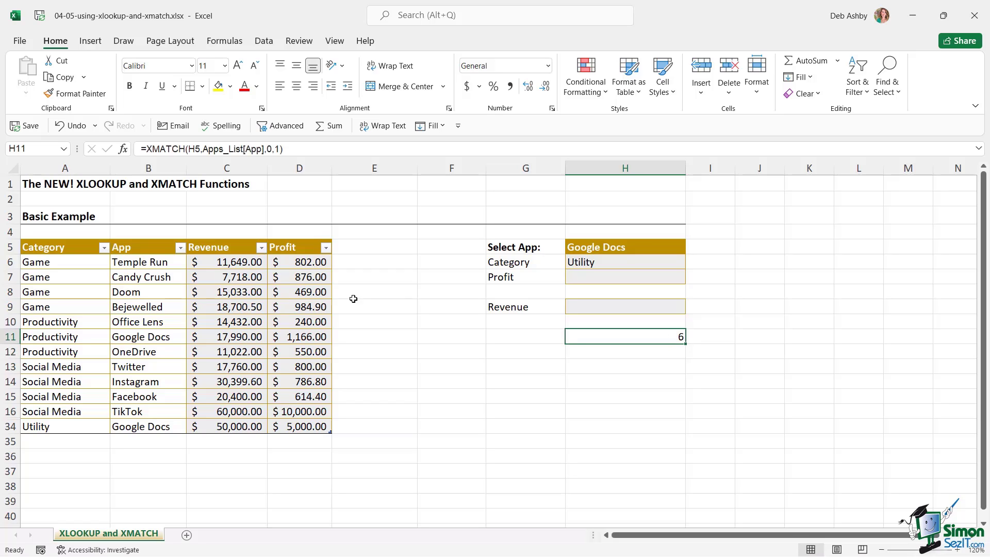
{"action": "left_click", "coordinate": [611, 252]}
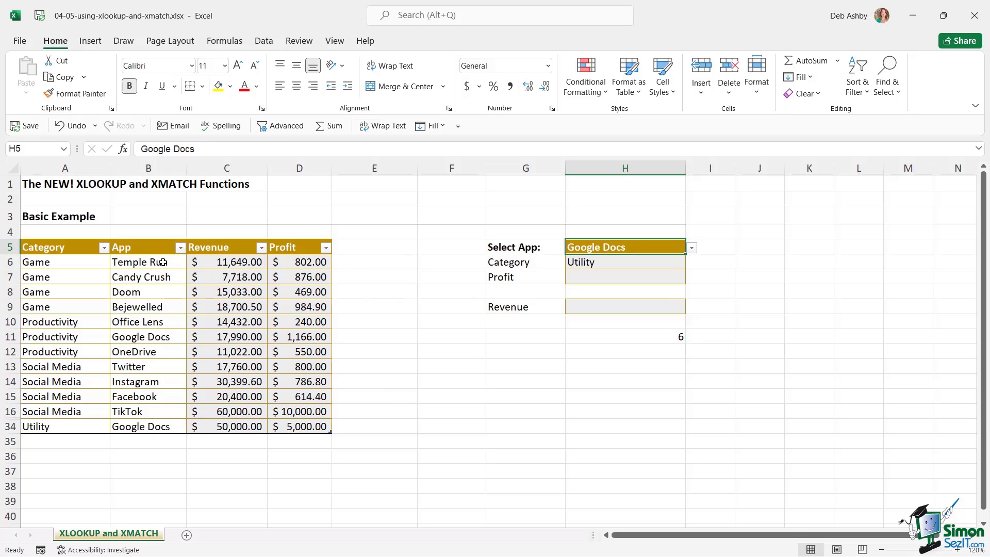
{"action": "left_click", "coordinate": [608, 337]}
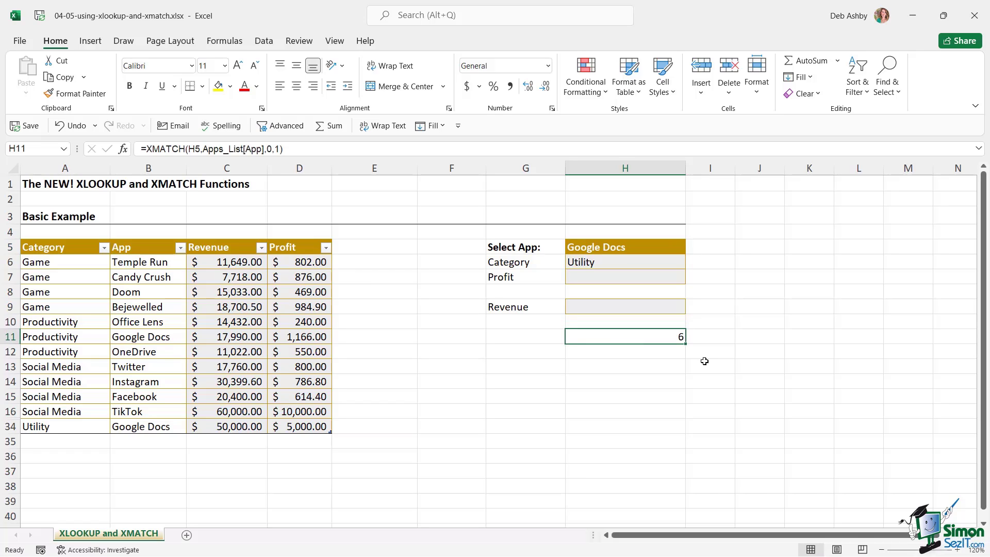
{"action": "key", "text": "Delete"}
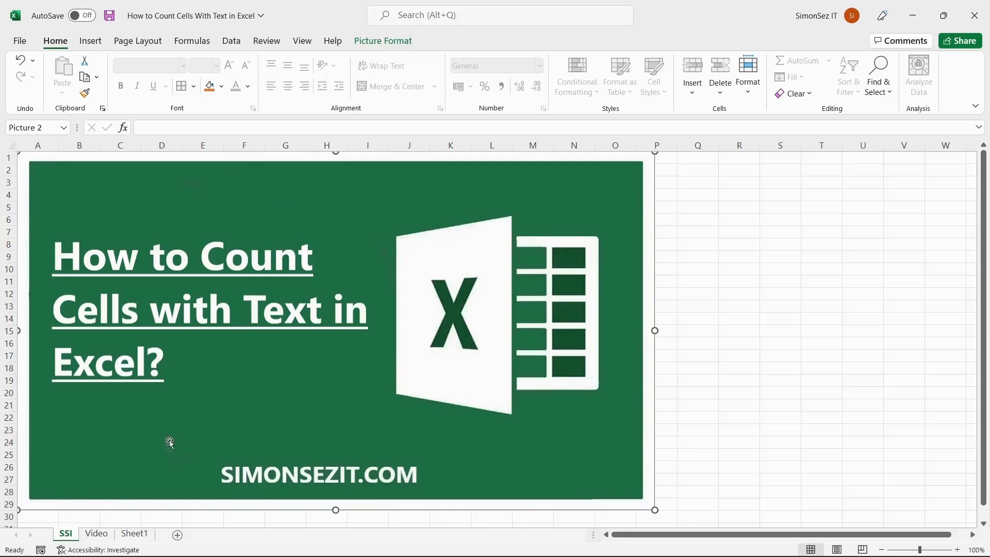
Switch to the Video sheet showing the COUNTIF text-count examples
{"action": "left_click", "coordinate": [95, 534]}
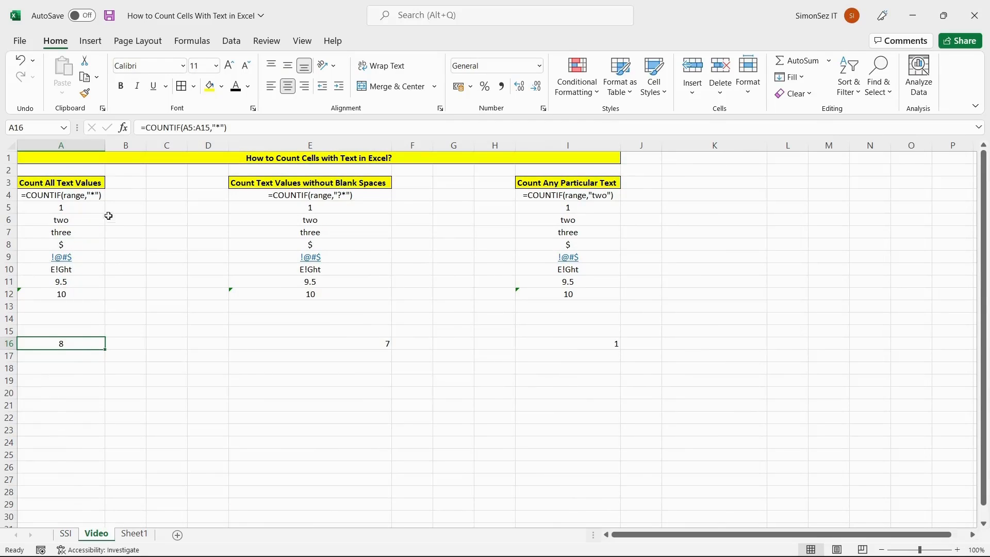
{"action": "left_click", "coordinate": [60, 198]}
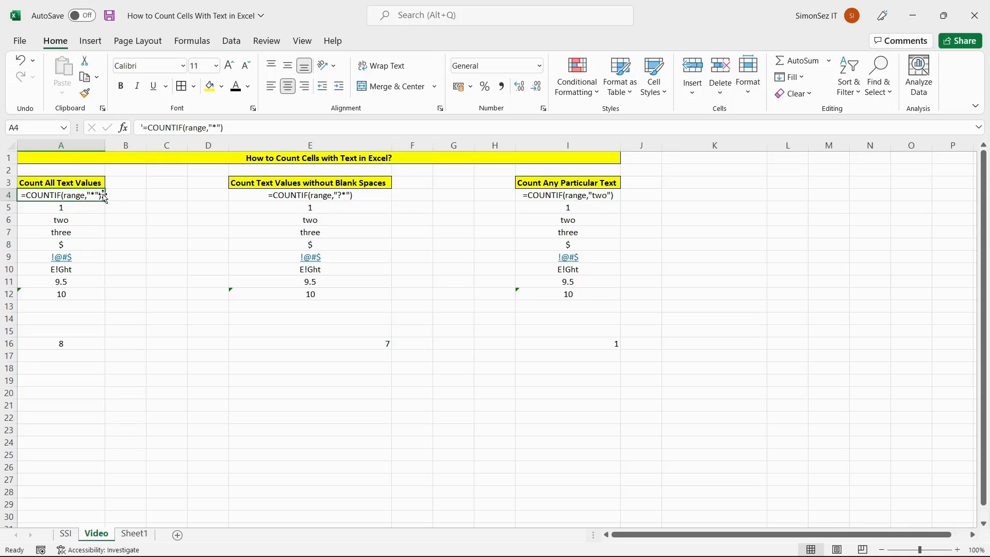
{"action": "double_click", "coordinate": [77, 343]}
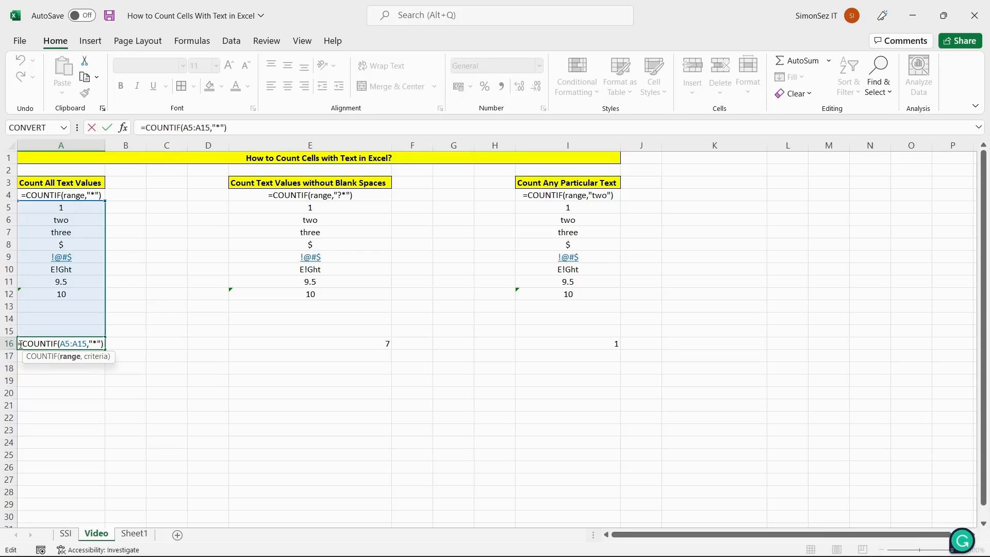
{"action": "left_click_drag", "start_coordinate": [19, 344], "coordinate": [103, 344]}
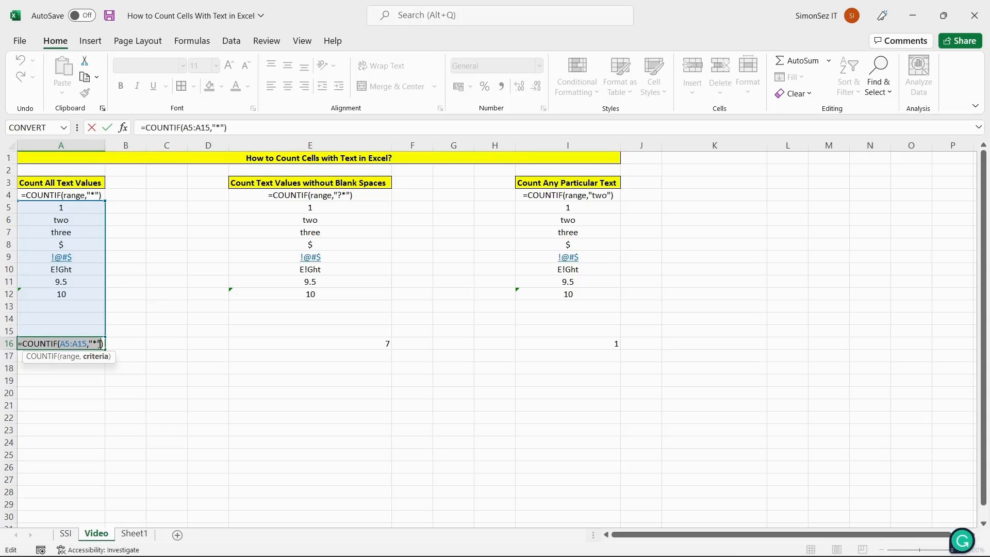
{"action": "left_click", "coordinate": [105, 344]}
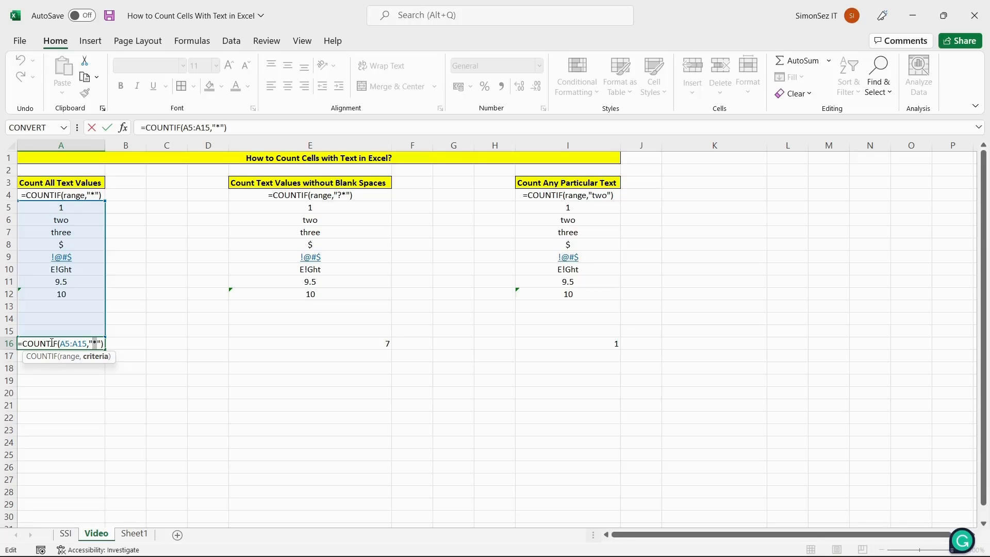
{"action": "left_click", "coordinate": [52, 343]}
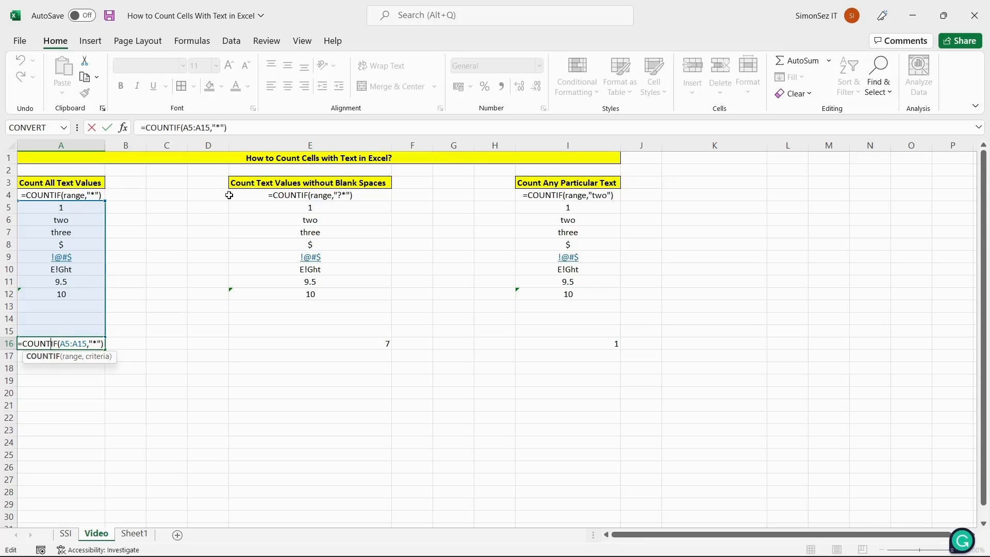
{"action": "left_click", "coordinate": [297, 194]}
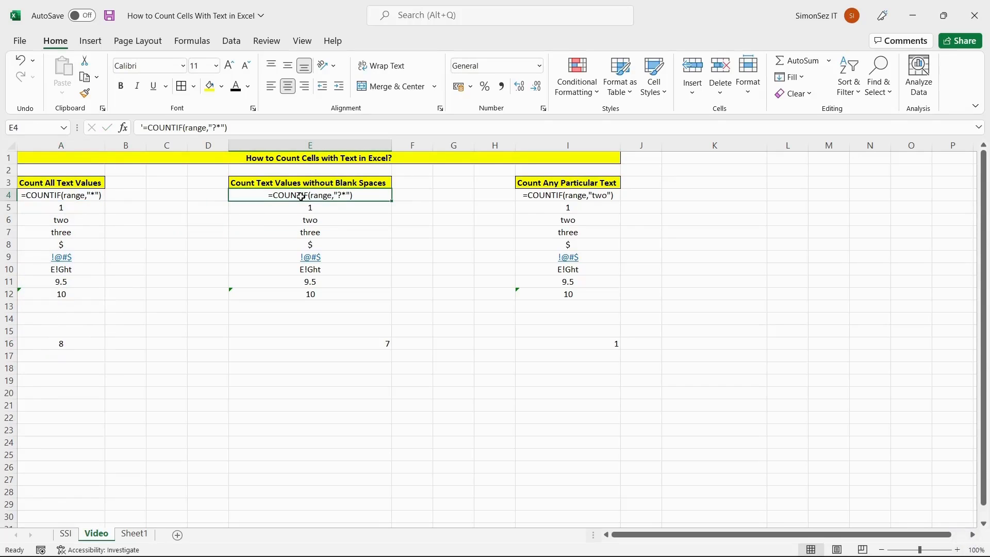
{"action": "double_click", "coordinate": [252, 194]}
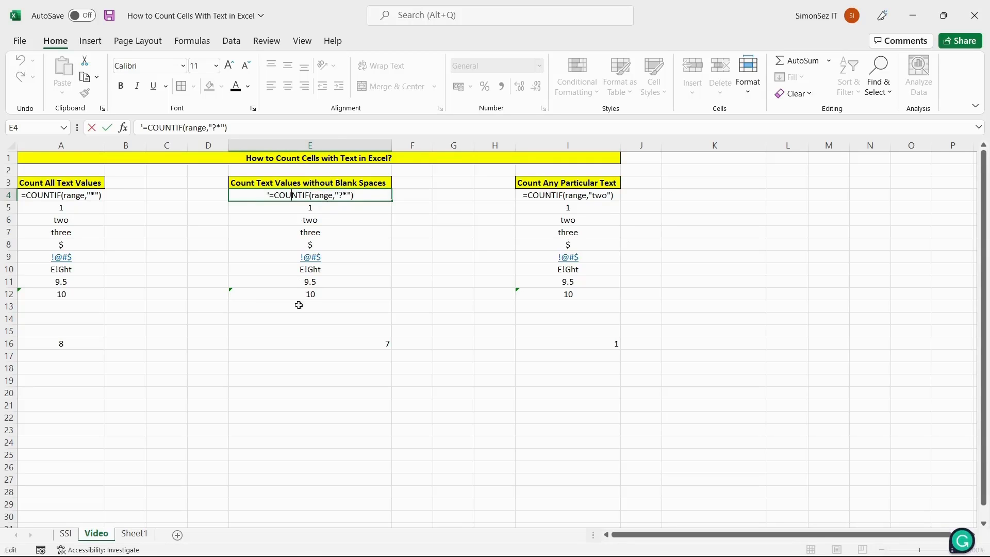
{"action": "double_click", "coordinate": [312, 344]}
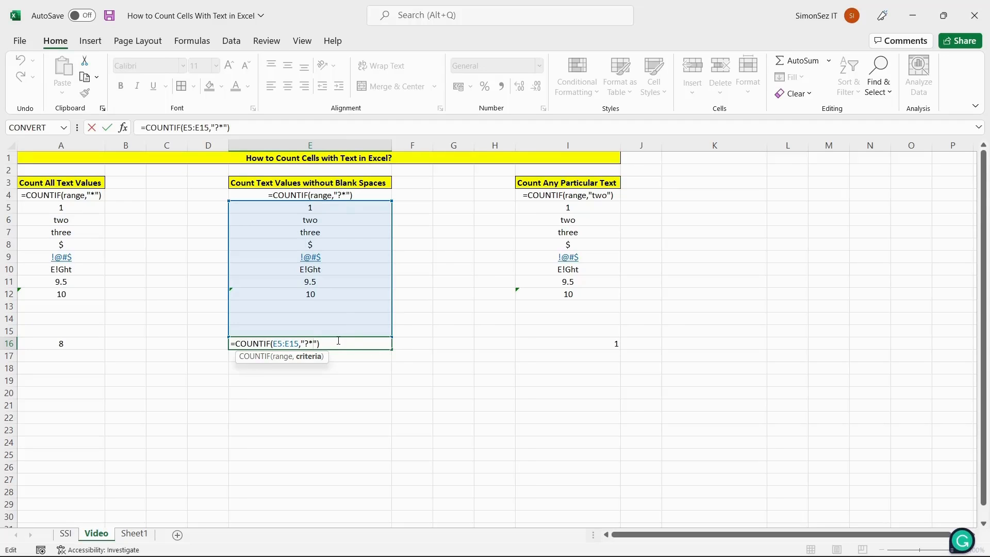
{"action": "double_click", "coordinate": [306, 343]}
{"action": "left_click", "coordinate": [329, 344]}
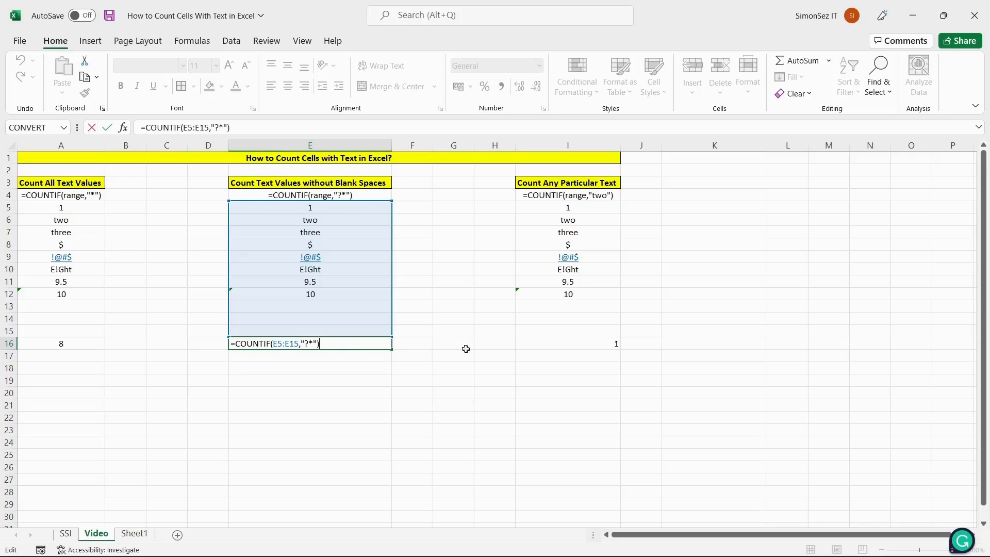
{"action": "left_click", "coordinate": [561, 181]}
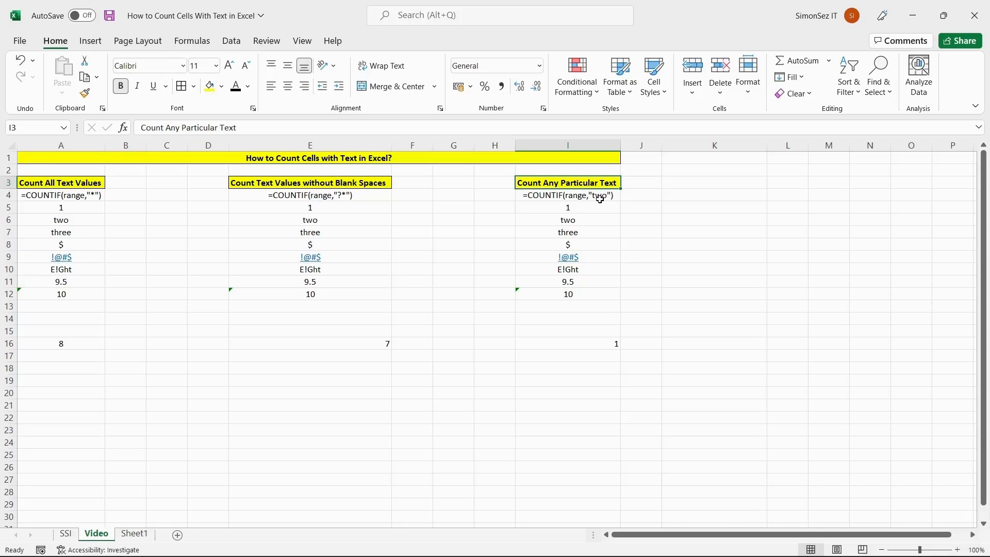
Re-enter I16's COUNTIF formula to confirm it counts 1 cell containing "two"
{"action": "double_click", "coordinate": [583, 342]}
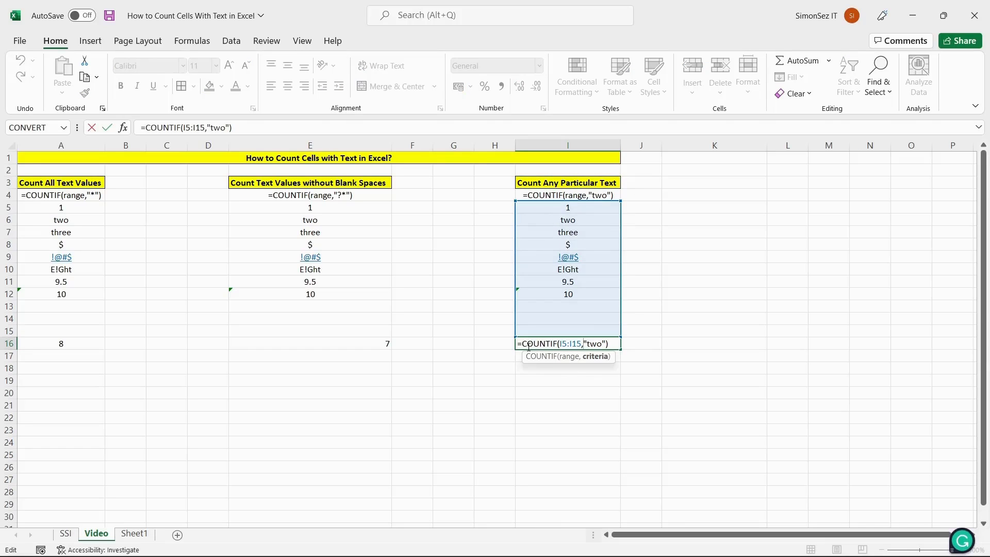
{"action": "left_click", "coordinate": [612, 343]}
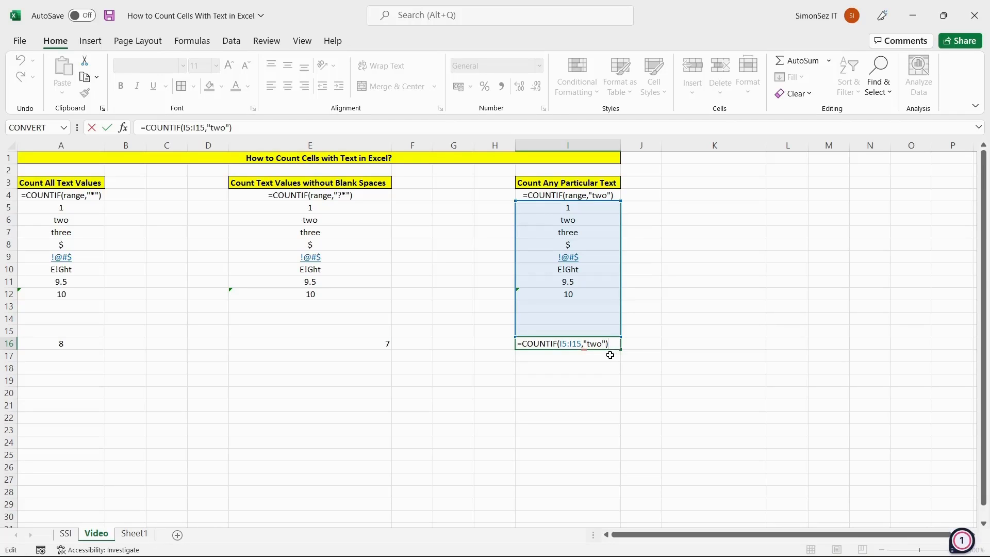
{"action": "key", "text": "Return"}
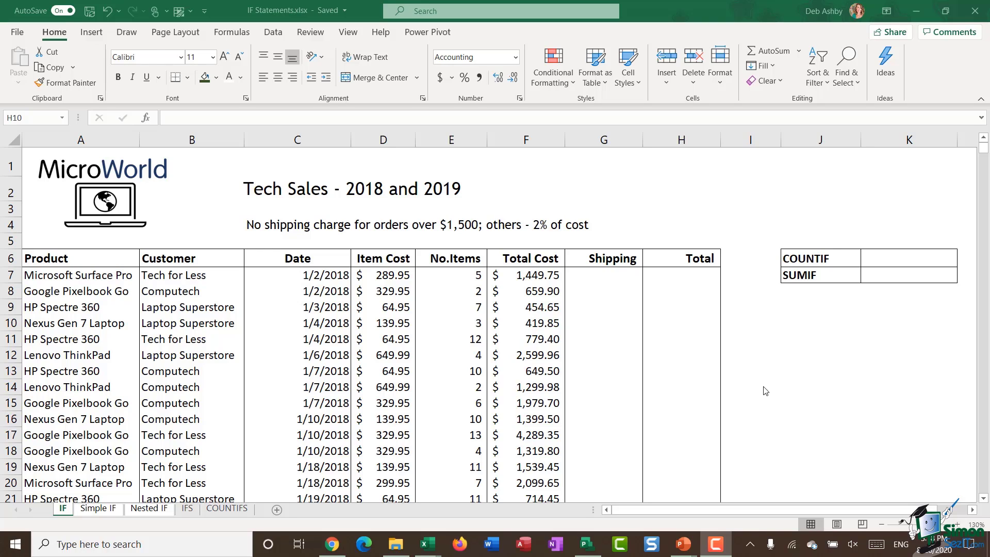
Browse the Formulas tab's Logical functions such as AND and IF, then select Shipping cell G7
{"action": "left_click", "coordinate": [805, 371]}
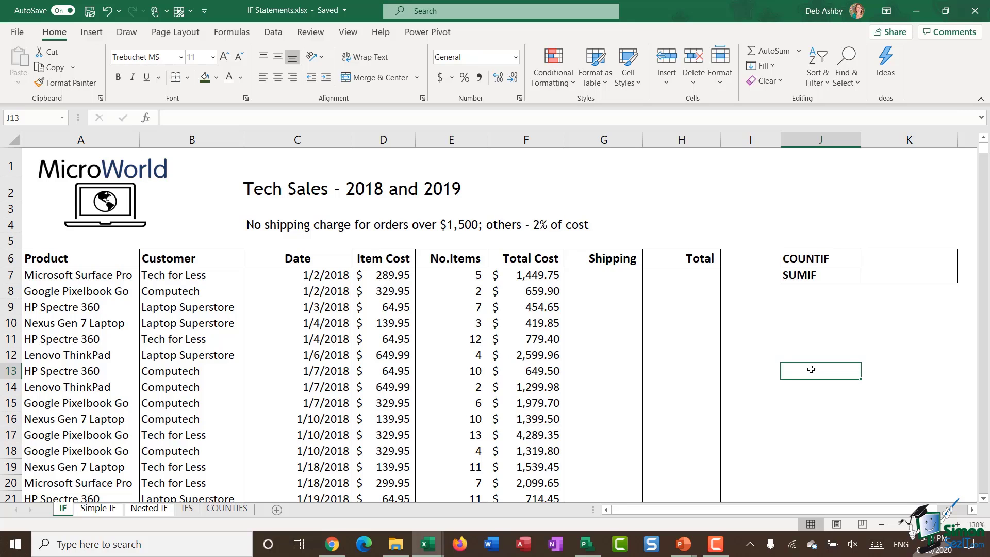
{"action": "left_click", "coordinate": [232, 32]}
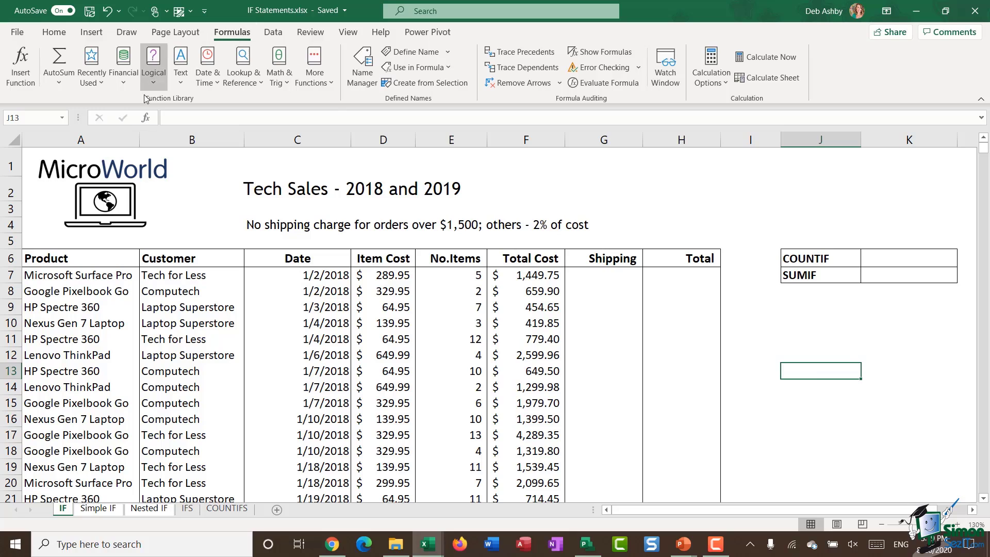
{"action": "left_click", "coordinate": [160, 85]}
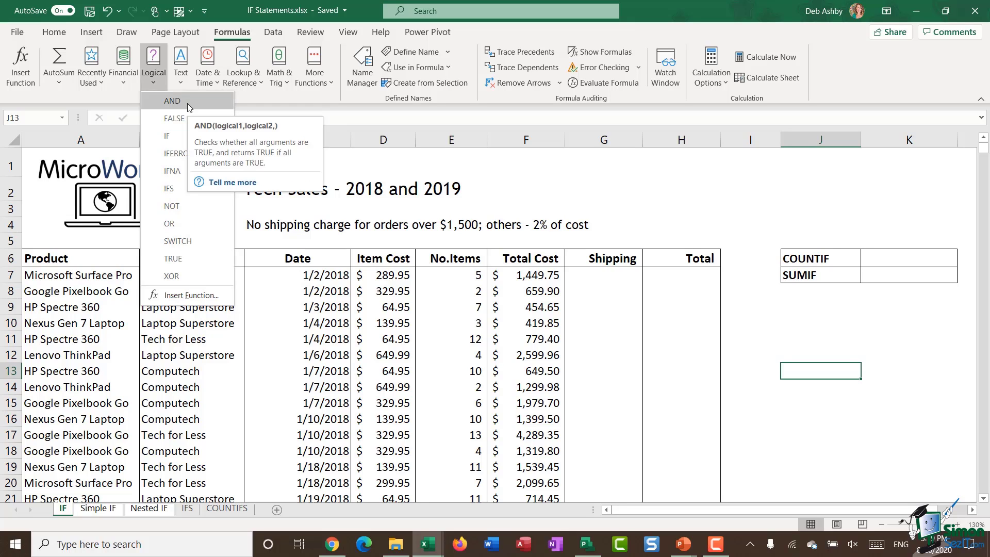
{"action": "left_click", "coordinate": [600, 281]}
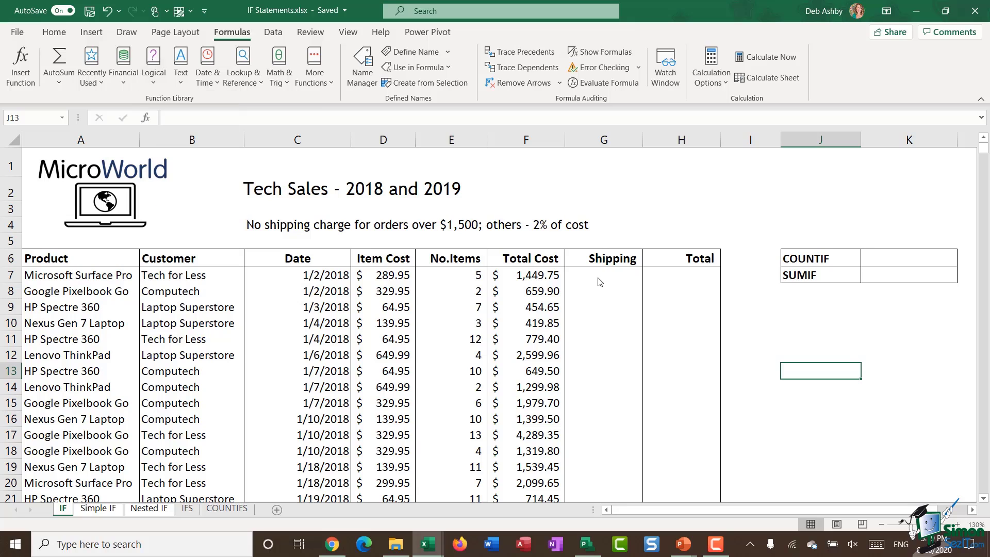
{"action": "left_click", "coordinate": [596, 277]}
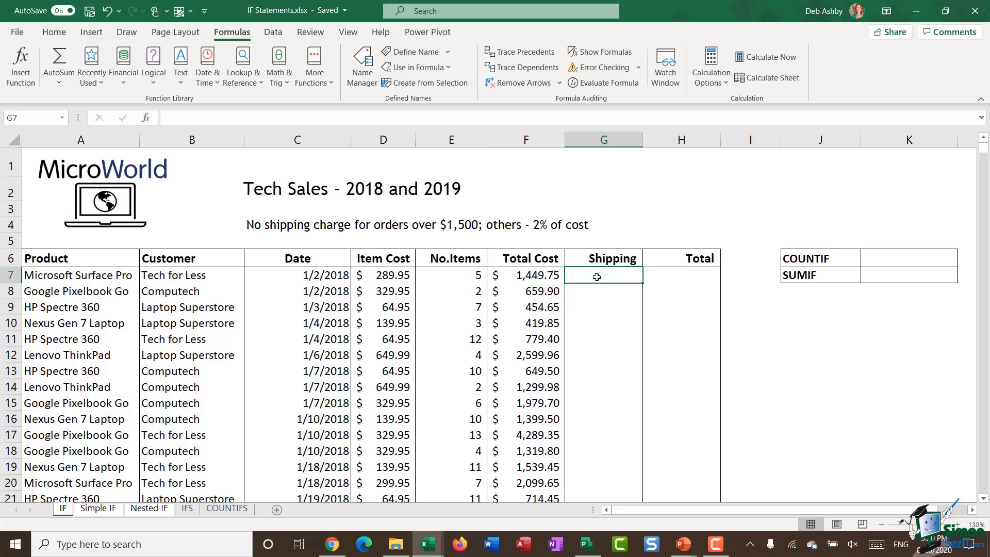
{"action": "left_click", "coordinate": [83, 141]}
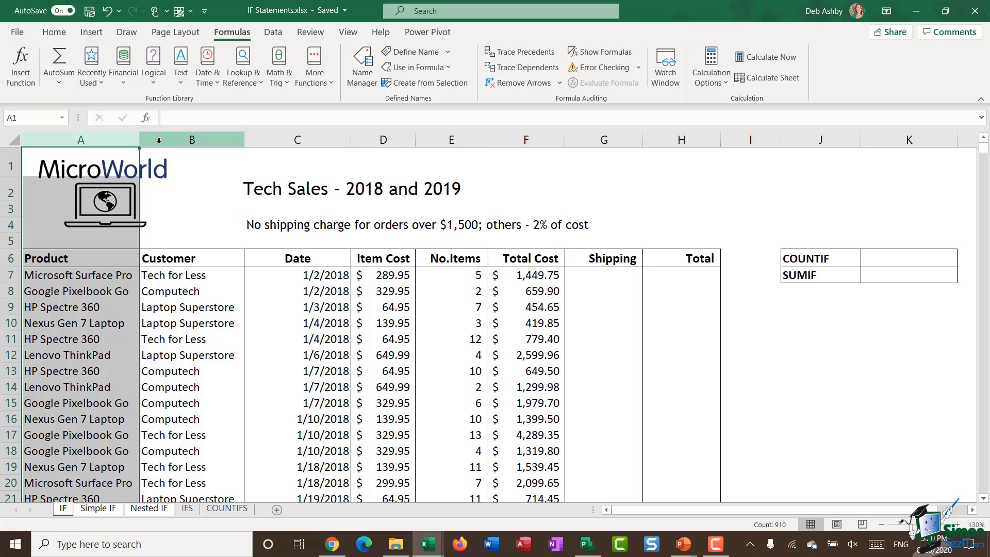
{"action": "left_click", "coordinate": [175, 141]}
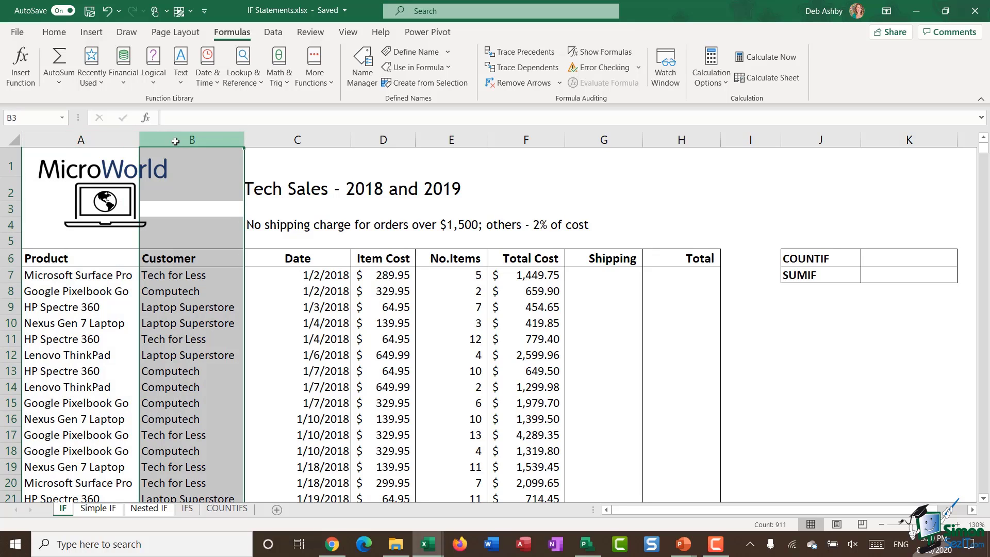
{"action": "left_click", "coordinate": [274, 141]}
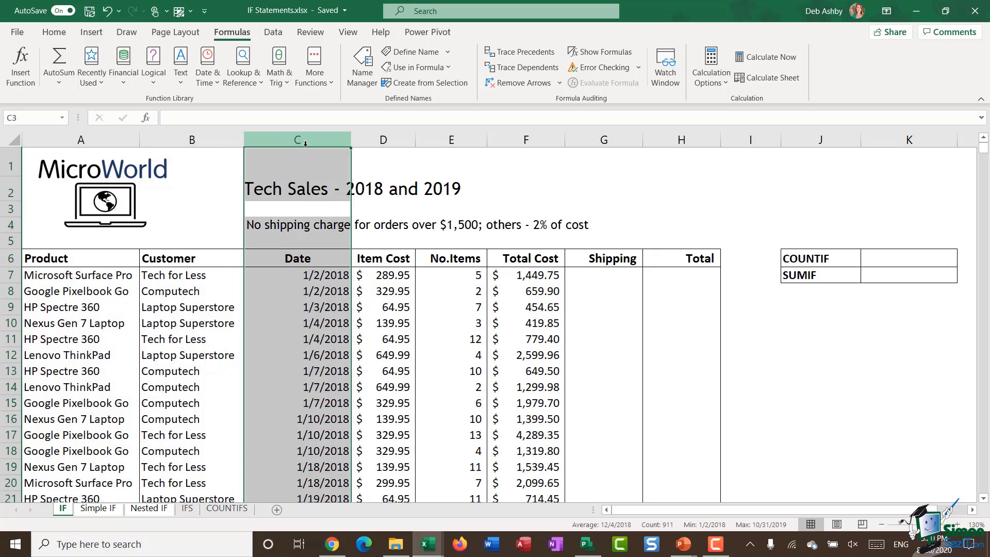
{"action": "left_click", "coordinate": [380, 141]}
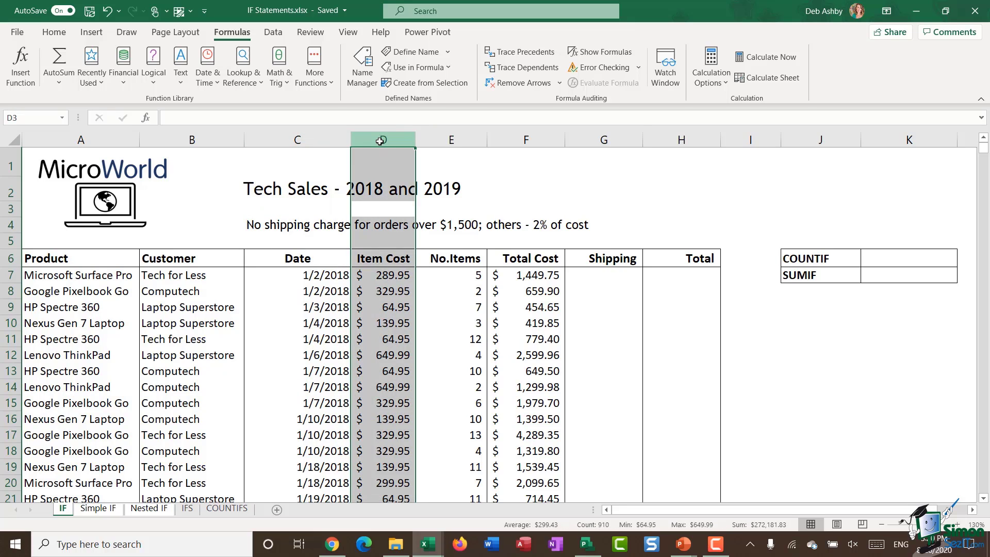
{"action": "left_click", "coordinate": [450, 140]}
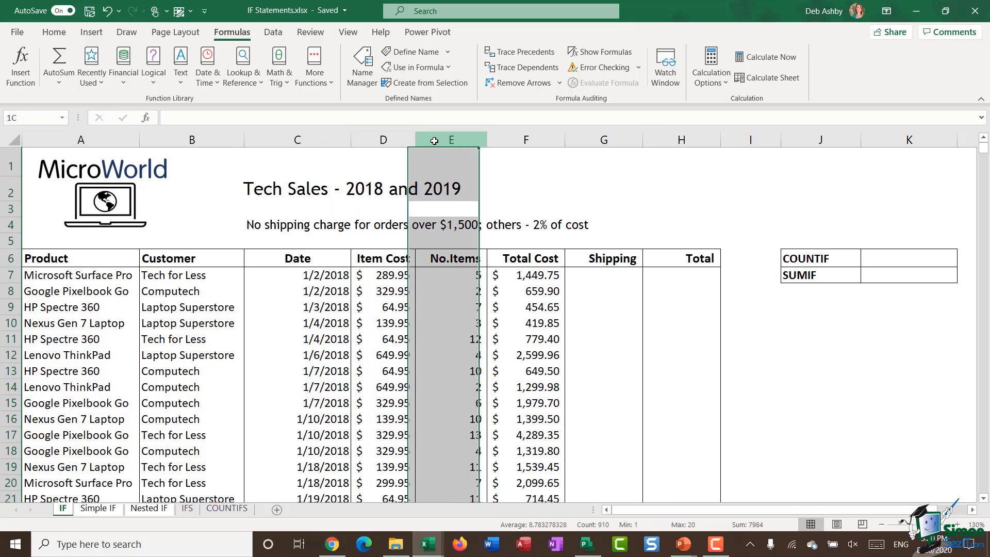
{"action": "left_click", "coordinate": [511, 145]}
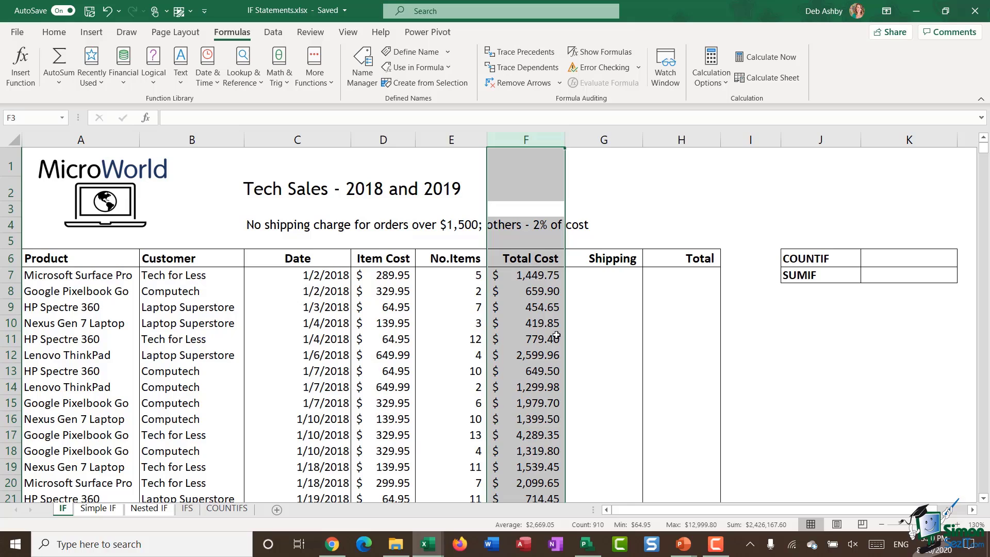
{"action": "left_click", "coordinate": [520, 275]}
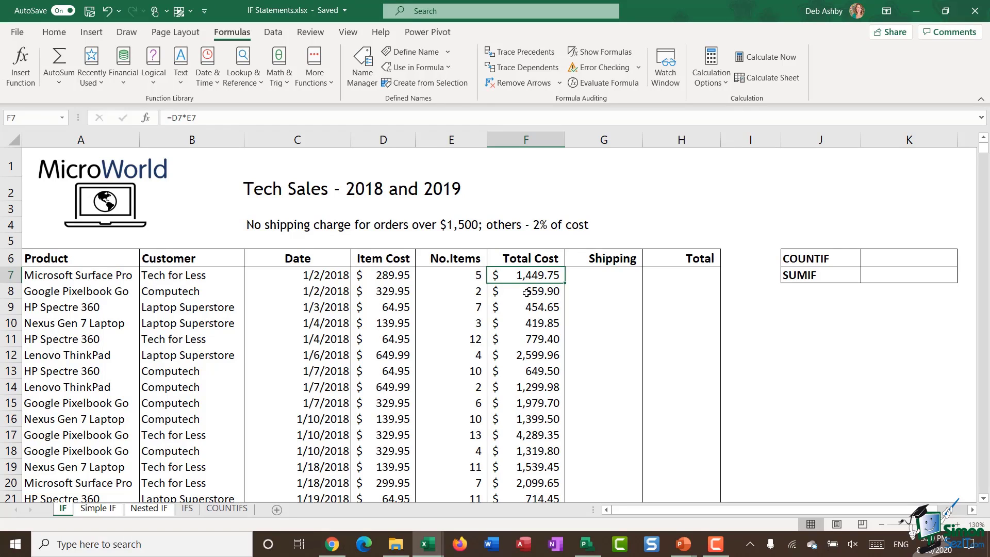
{"action": "left_click", "coordinate": [595, 275]}
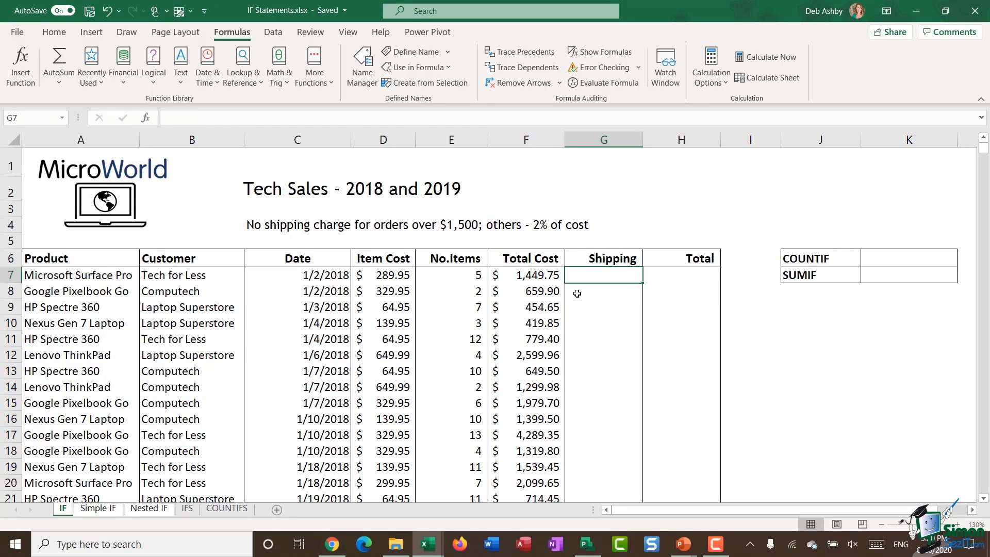
{"action": "left_click", "coordinate": [683, 277]}
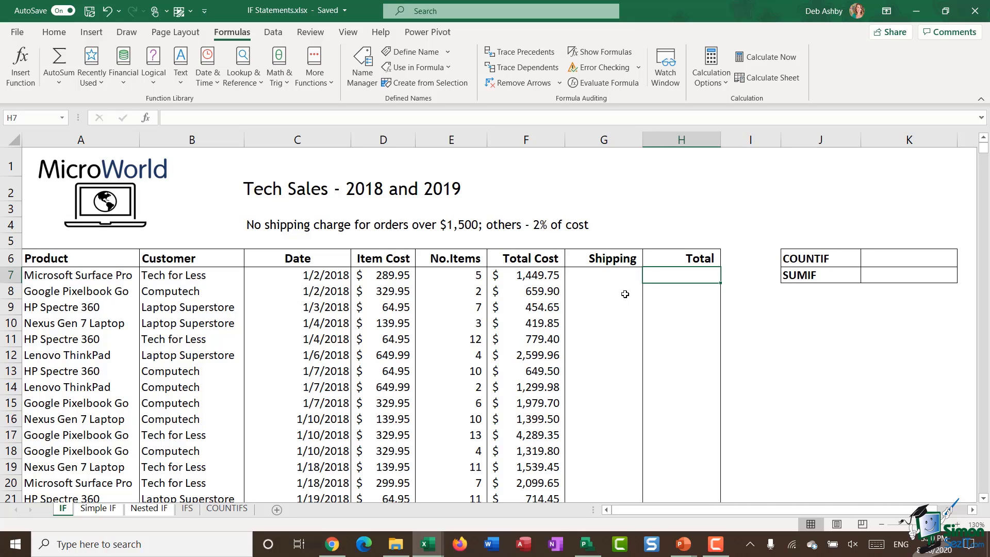
{"action": "left_click", "coordinate": [597, 275]}
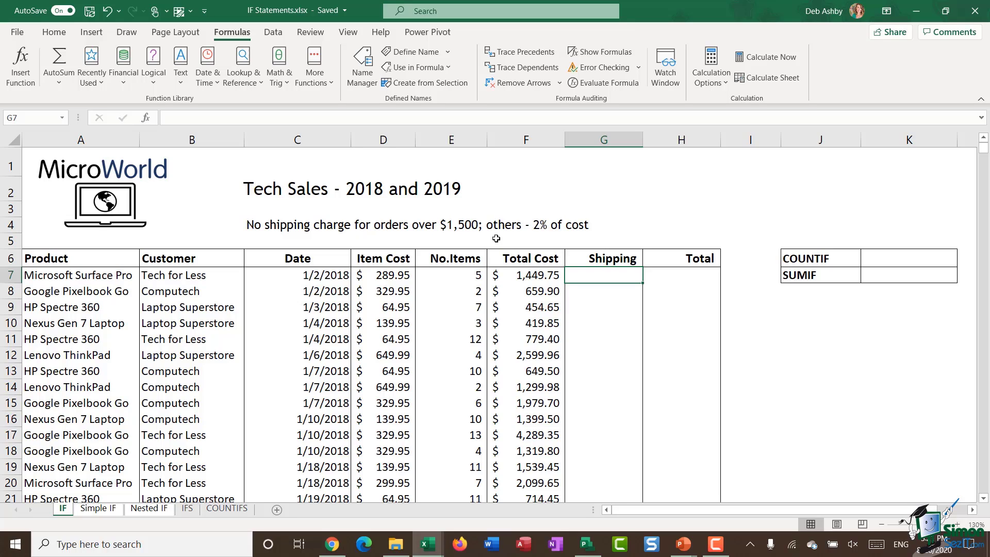
Enter =IF(F7>=1500,0,F7*2%) in G7, giving a 29.00 shipping charge
{"action": "left_click", "coordinate": [523, 278]}
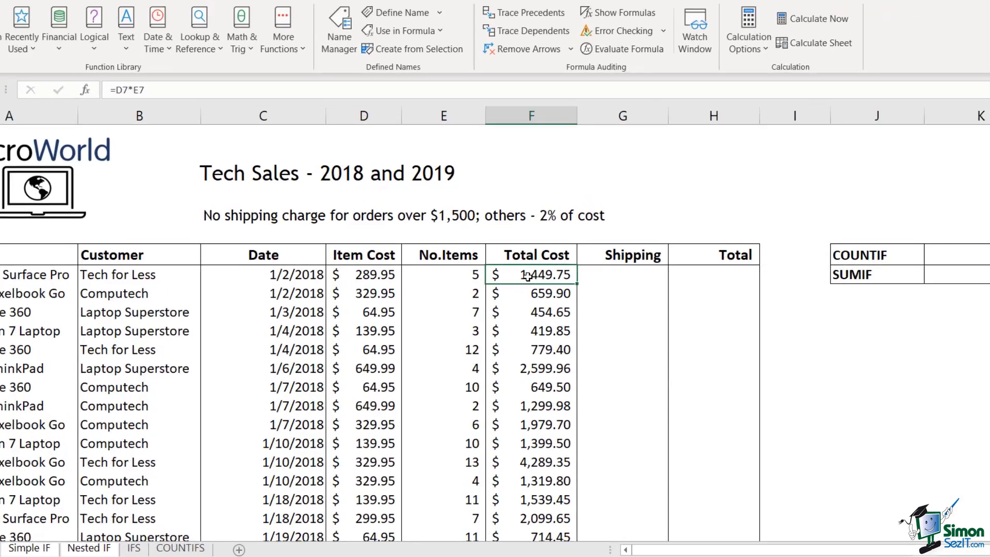
{"action": "key", "text": "Right"}
{"action": "type", "text": "=IF("}
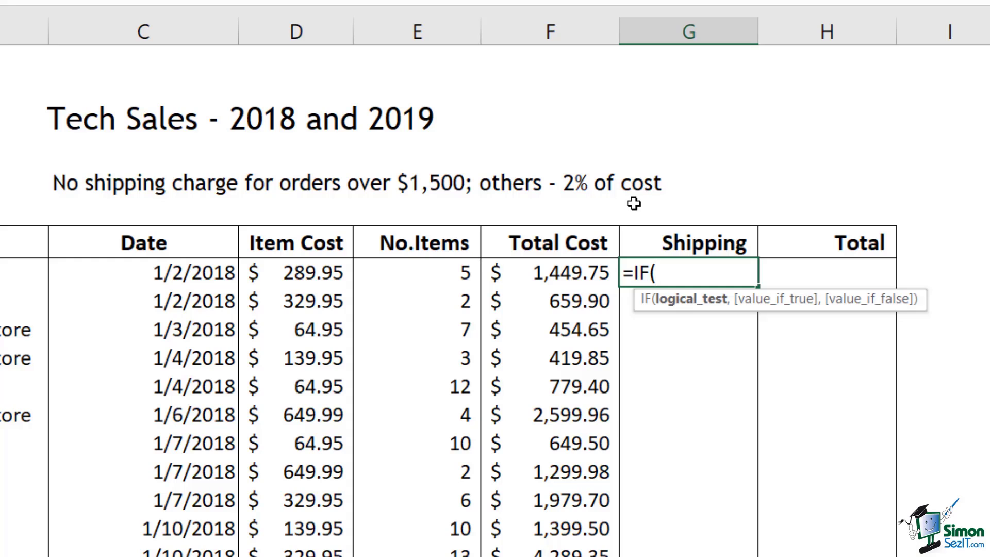
{"action": "left_click", "coordinate": [545, 279]}
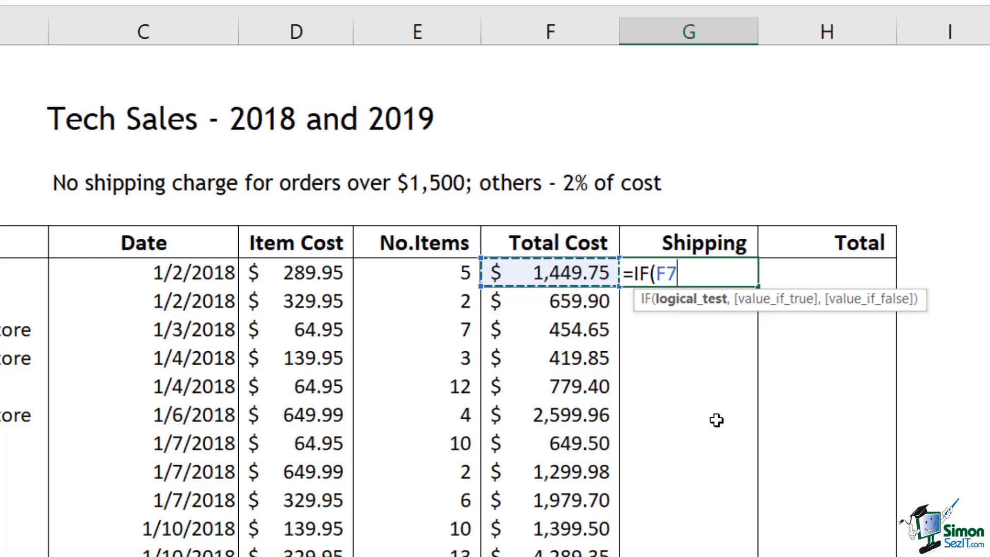
{"action": "type", "text": ">="}
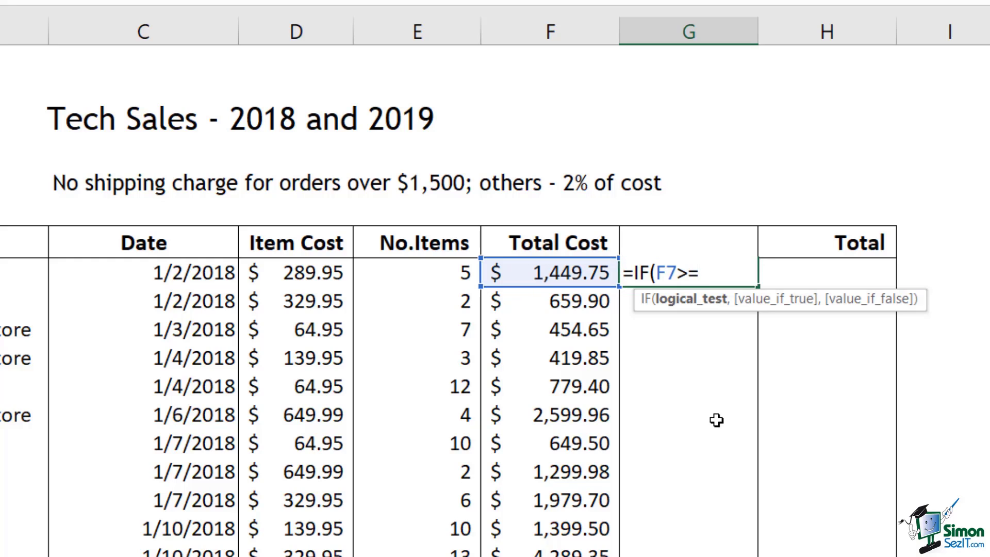
{"action": "type", "text": "1500"}
{"action": "type", "text": ","}
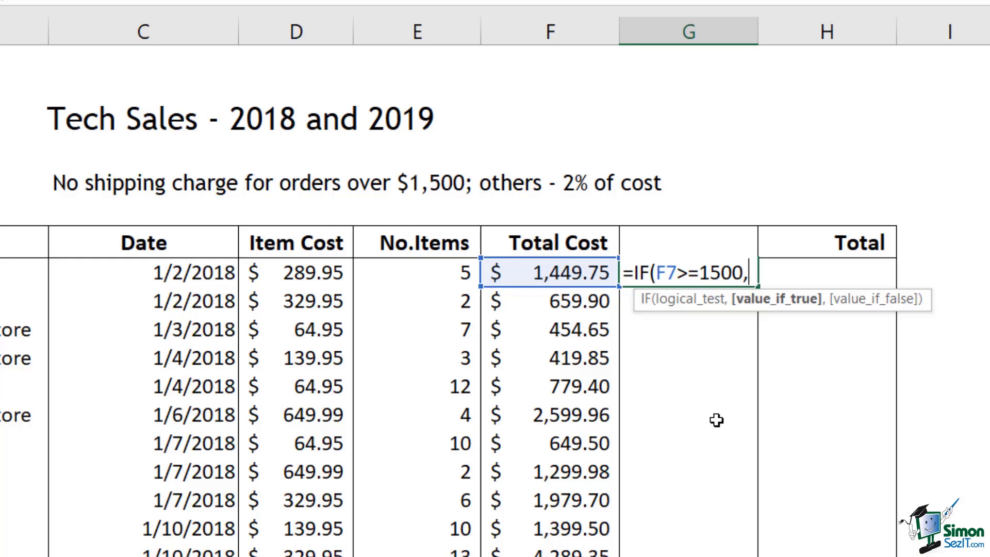
{"action": "type", "text": "0"}
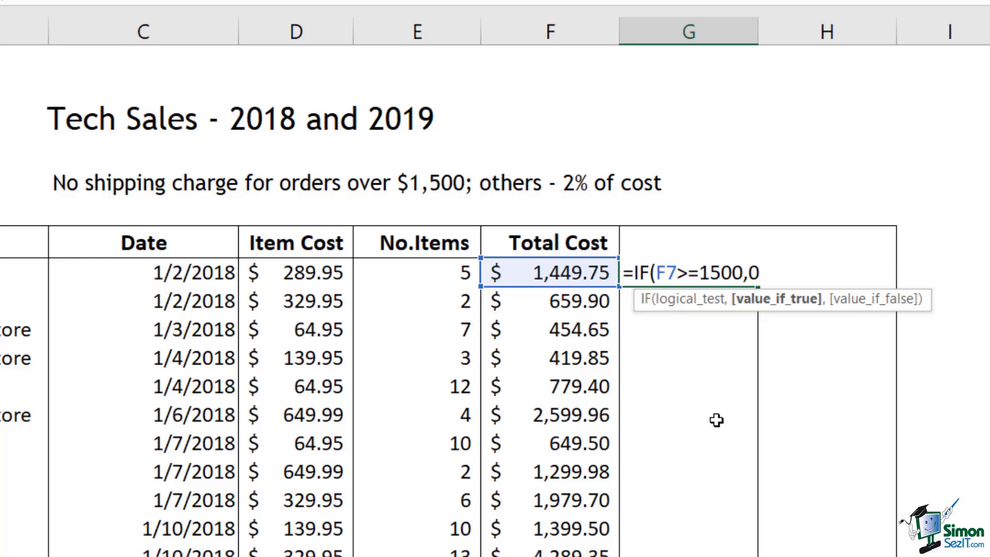
{"action": "type", "text": ","}
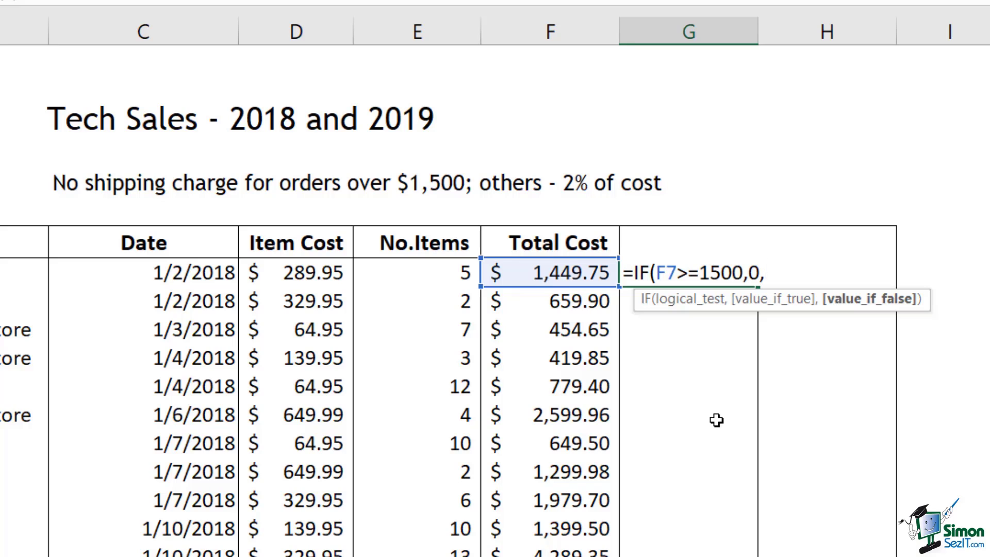
{"action": "left_click", "coordinate": [549, 280]}
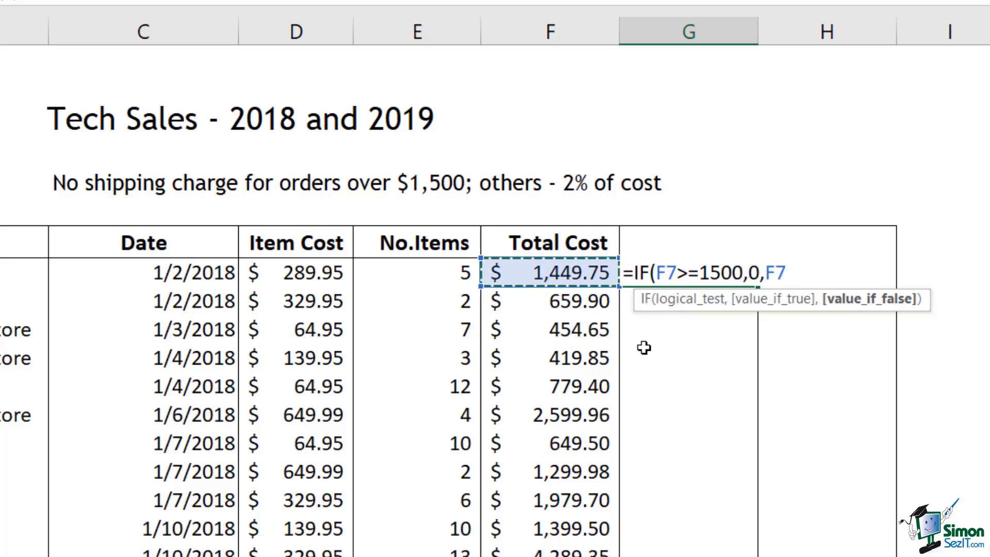
{"action": "type", "text": "*"}
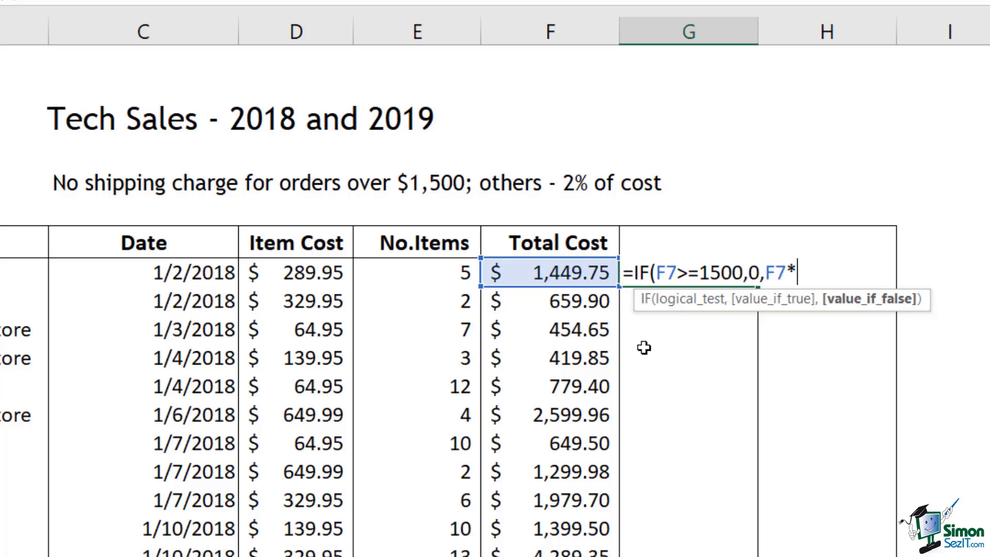
{"action": "type", "text": "2%)"}
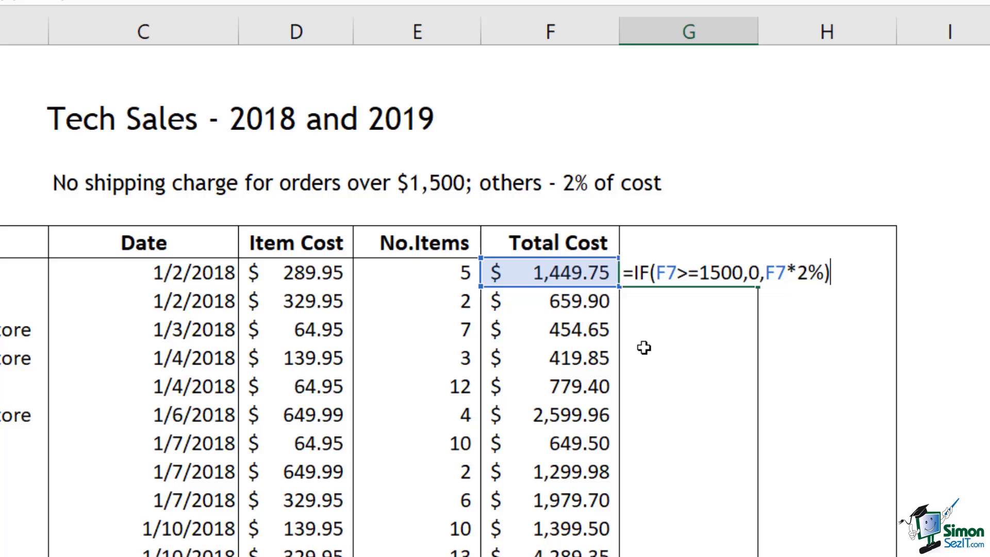
{"action": "key", "text": "Return"}
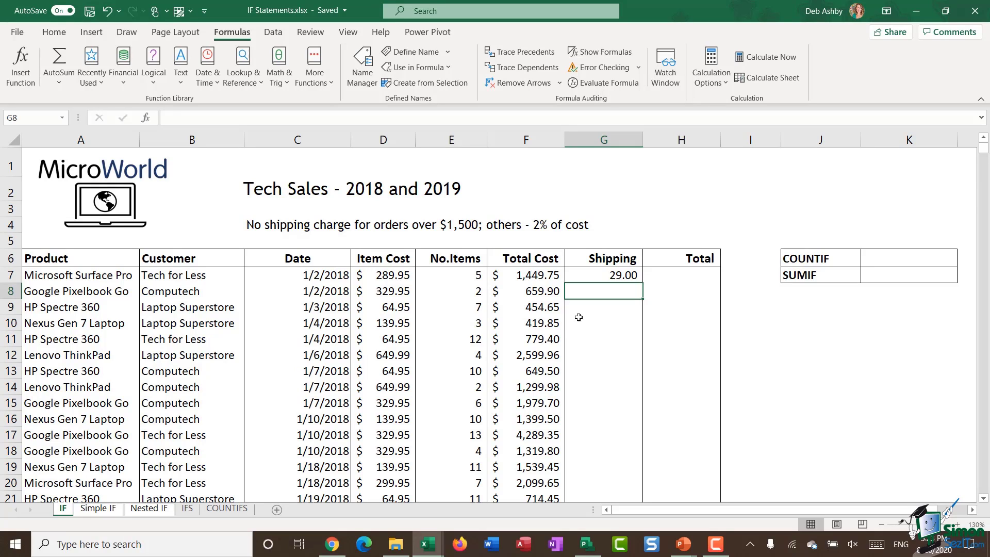
Format the Shipping column as Accounting currency and fill G7's IF formula down all orders
{"action": "left_click", "coordinate": [611, 140]}
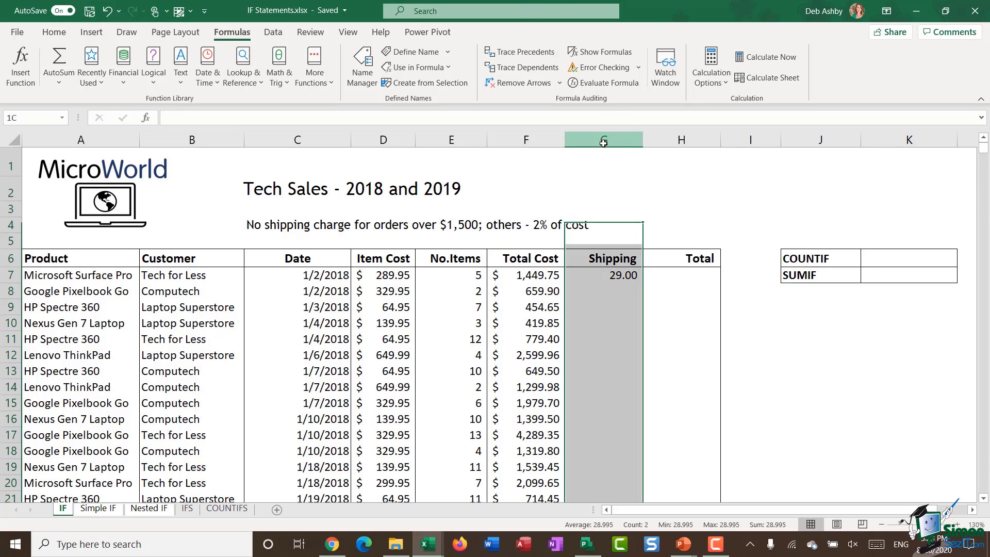
{"action": "left_click", "coordinate": [54, 32]}
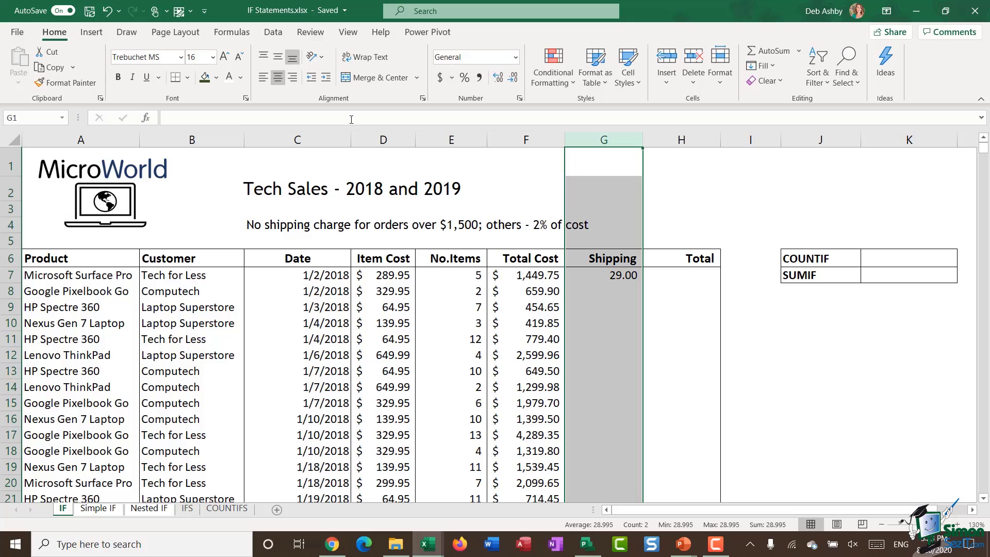
{"action": "left_click", "coordinate": [439, 77]}
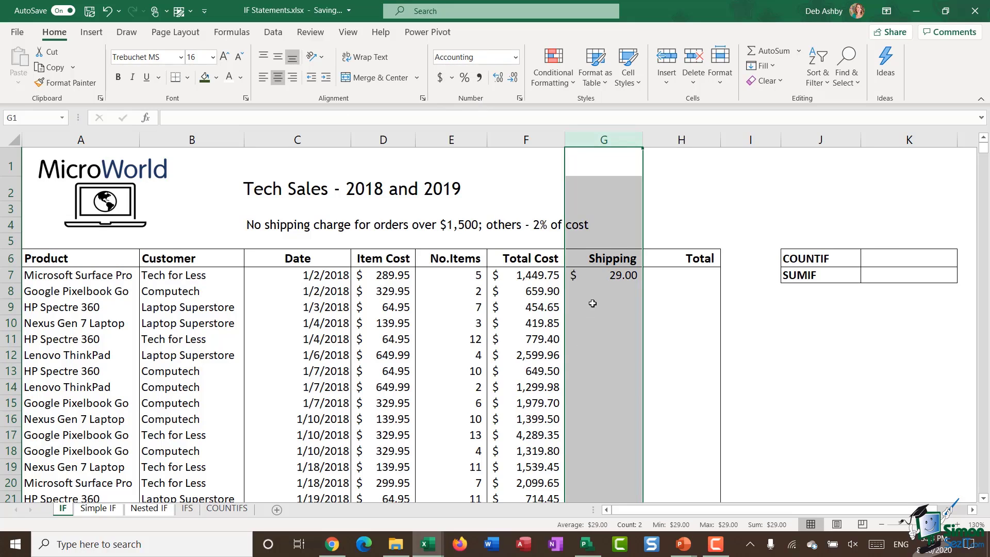
{"action": "left_click", "coordinate": [593, 281]}
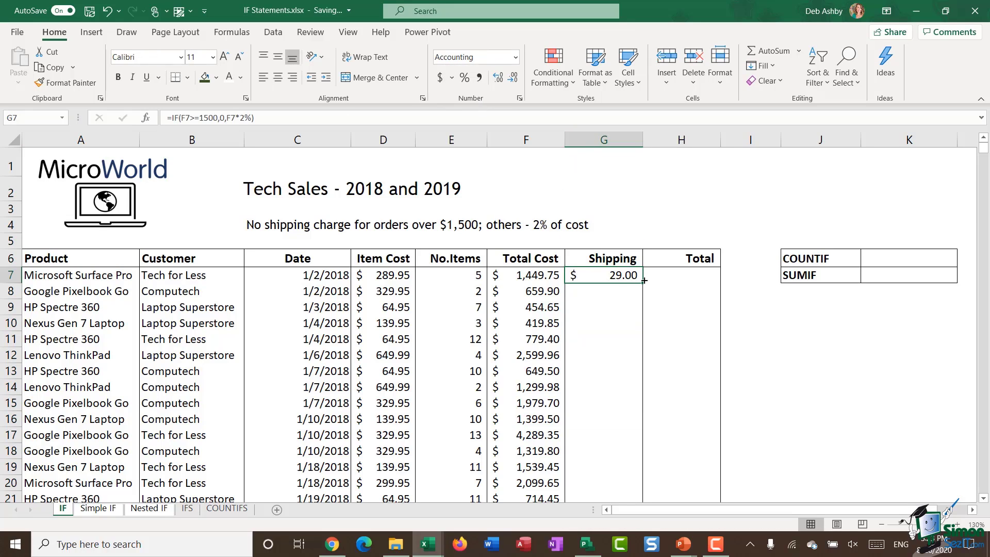
{"action": "double_click", "coordinate": [643, 283]}
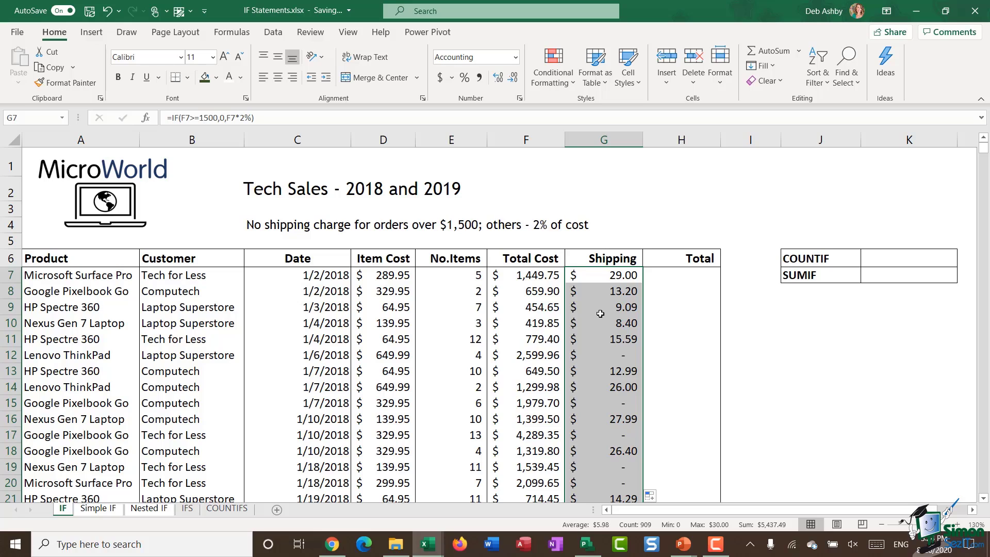
Spot-check shipping formulas against total costs in rows 12, 15, 19 and 20, then reopen G7
{"action": "left_click", "coordinate": [592, 356]}
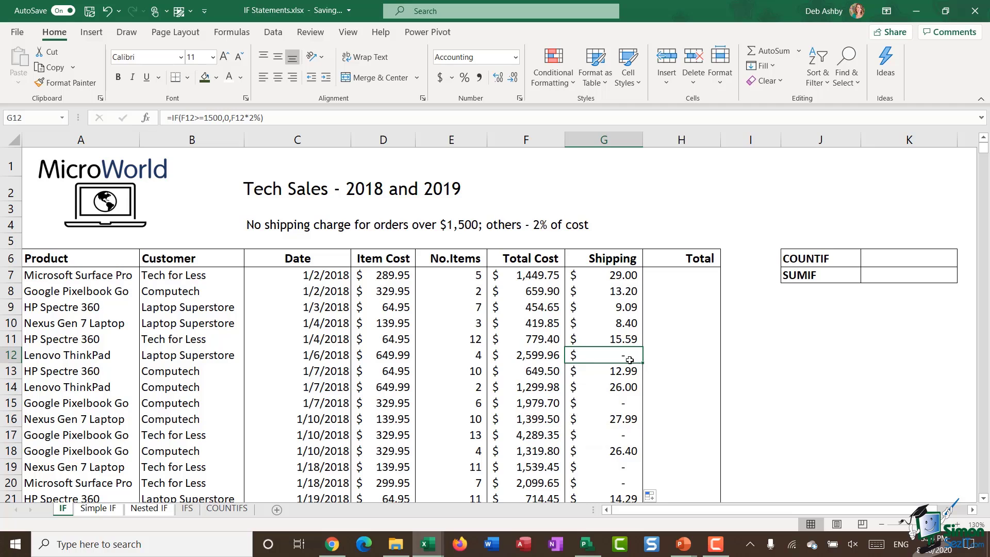
{"action": "left_click", "coordinate": [542, 357]}
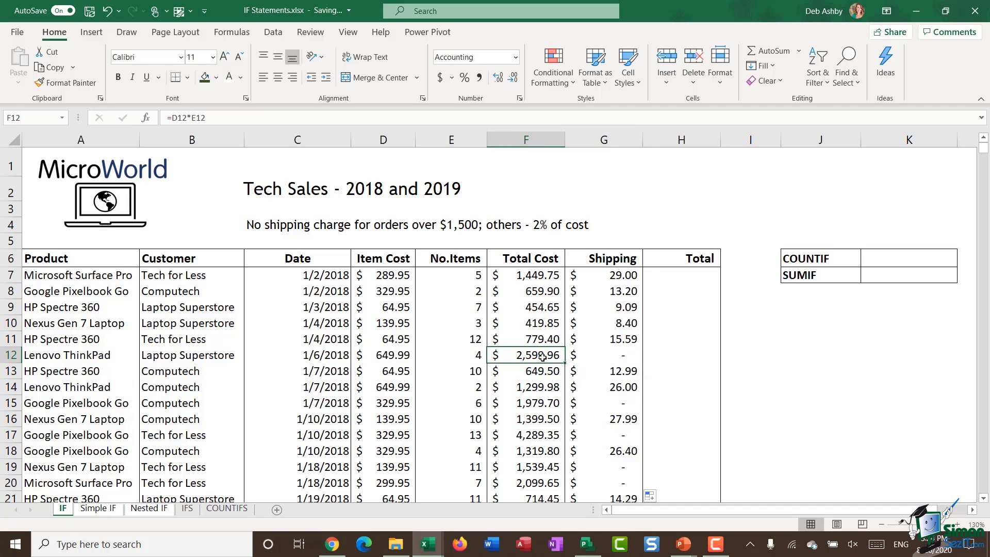
{"action": "scroll", "coordinate": [543, 357], "scroll_direction": "down", "scroll_amount": 2}
{"action": "left_click", "coordinate": [624, 288]}
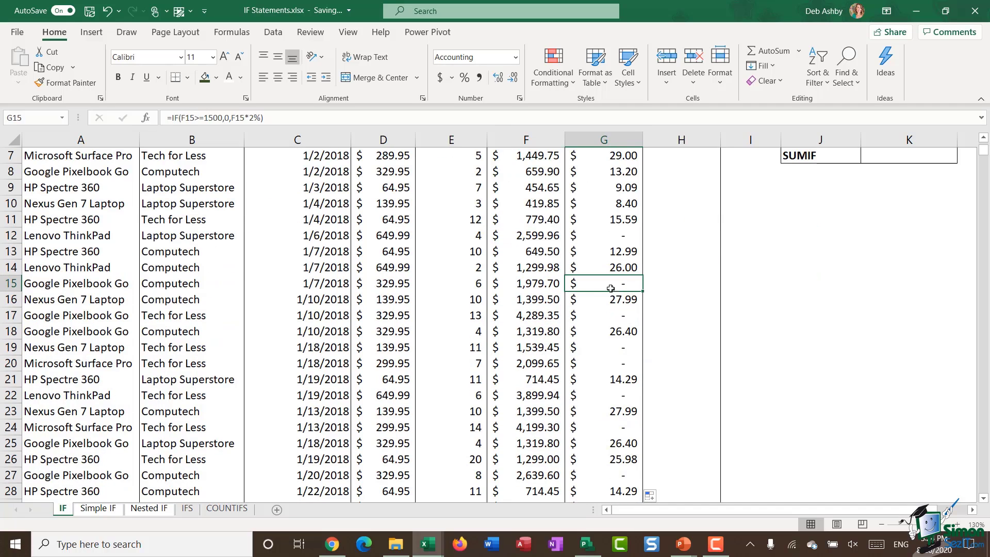
{"action": "left_click", "coordinate": [538, 285]}
{"action": "left_click", "coordinate": [625, 348]}
{"action": "left_click", "coordinate": [526, 347]}
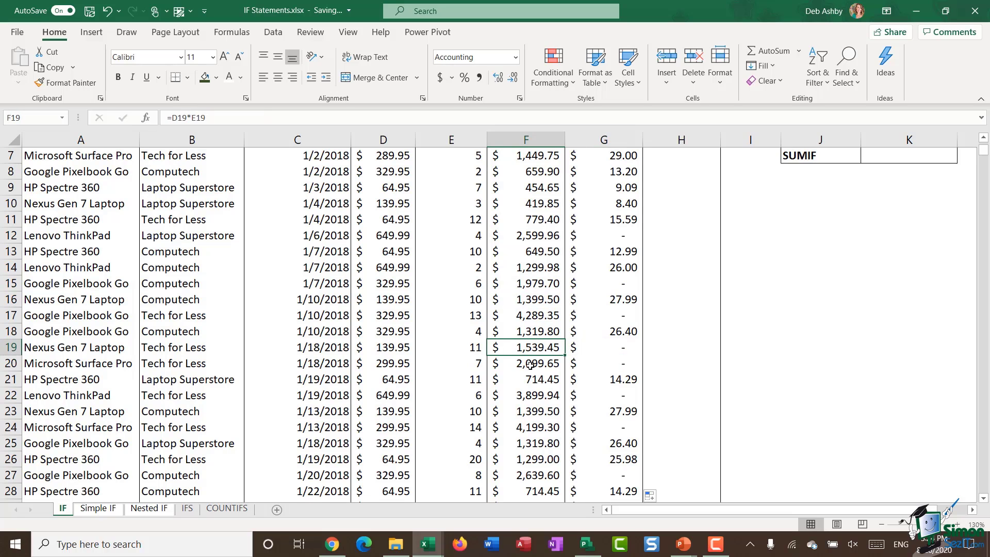
{"action": "left_click", "coordinate": [530, 364]}
{"action": "left_click", "coordinate": [613, 364]}
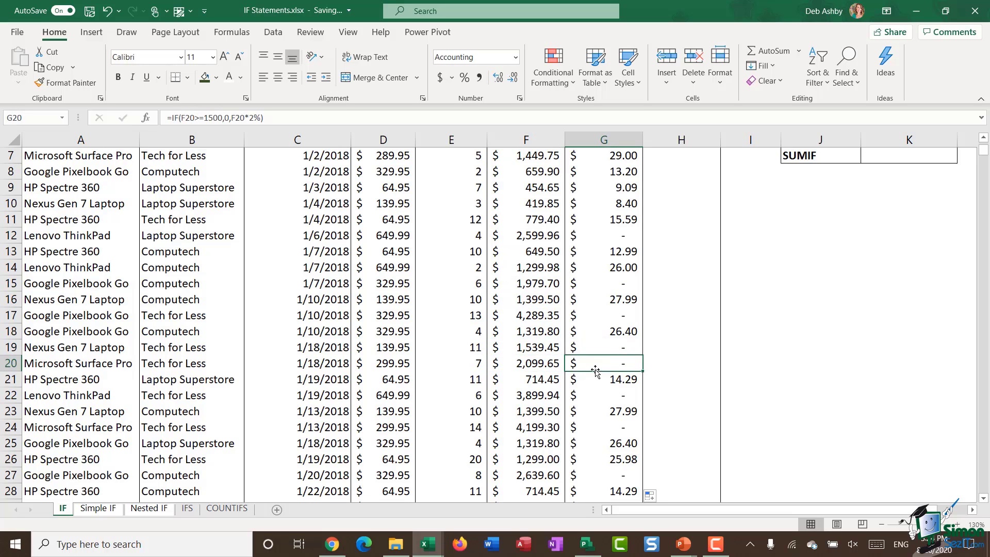
{"action": "scroll", "coordinate": [587, 366], "scroll_direction": "up", "scroll_amount": 2}
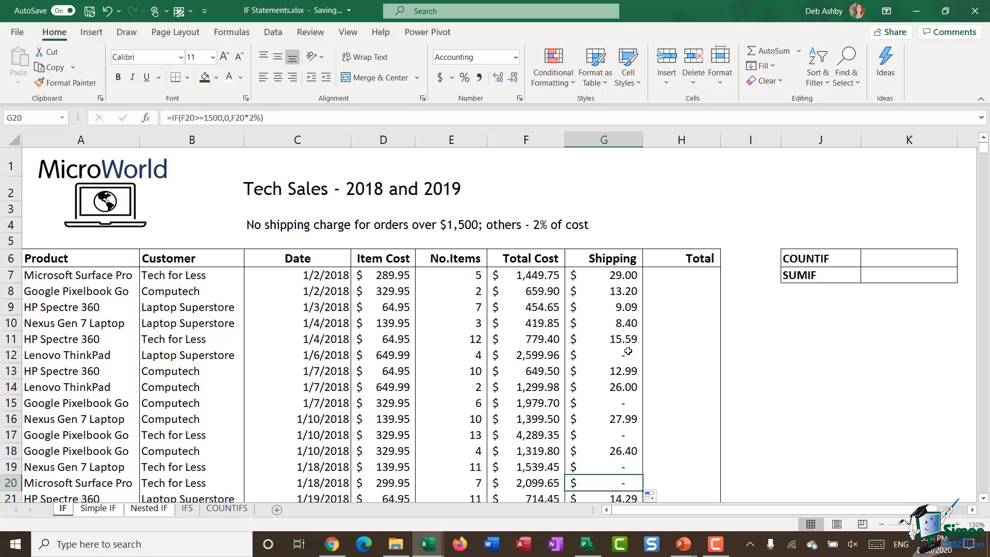
{"action": "left_click", "coordinate": [598, 275]}
{"action": "double_click", "coordinate": [598, 275]}
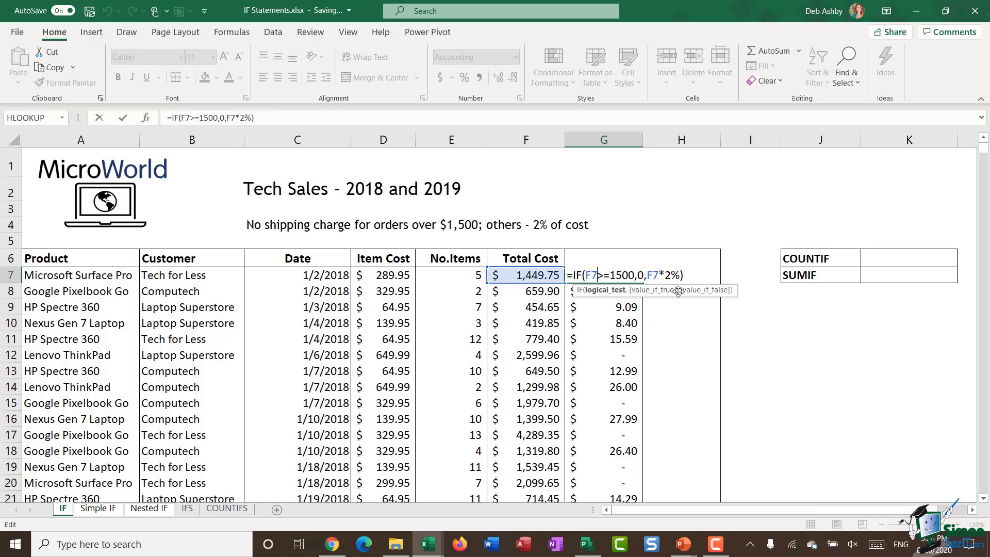
Enter =SUM(F7+G7) in H7 for the first order's Total of 1,478.75
{"action": "key", "text": "Return"}
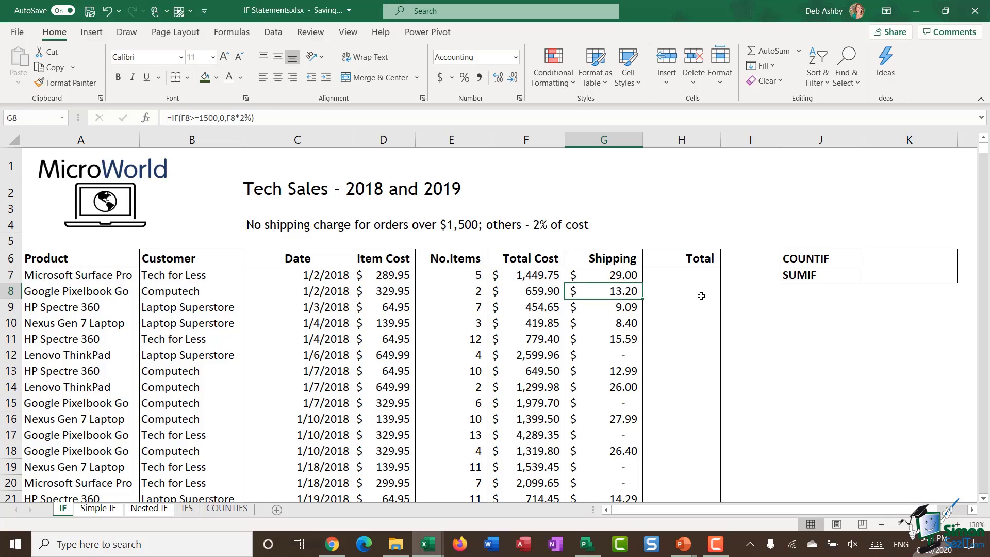
{"action": "left_click", "coordinate": [683, 275]}
{"action": "type", "text": "=SUM("}
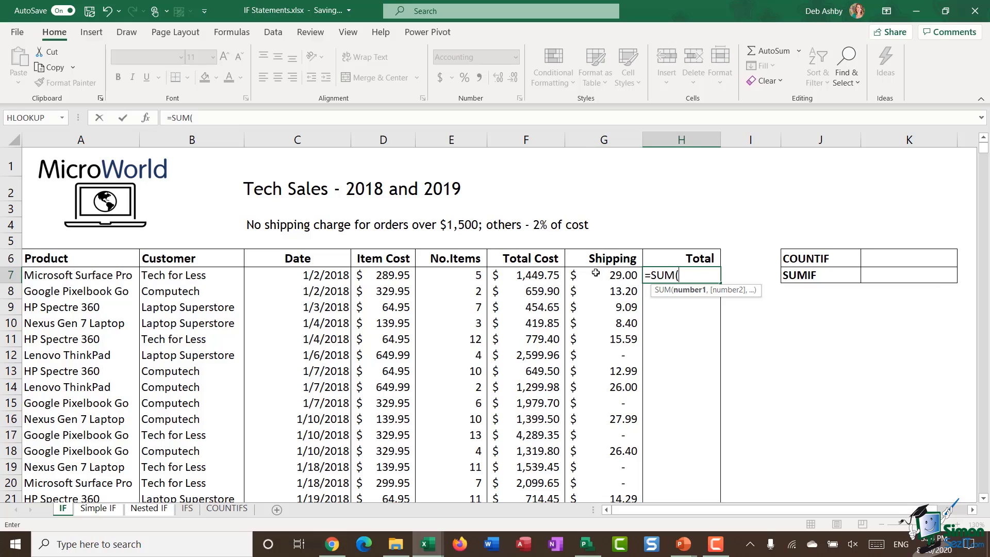
{"action": "left_click", "coordinate": [546, 275]}
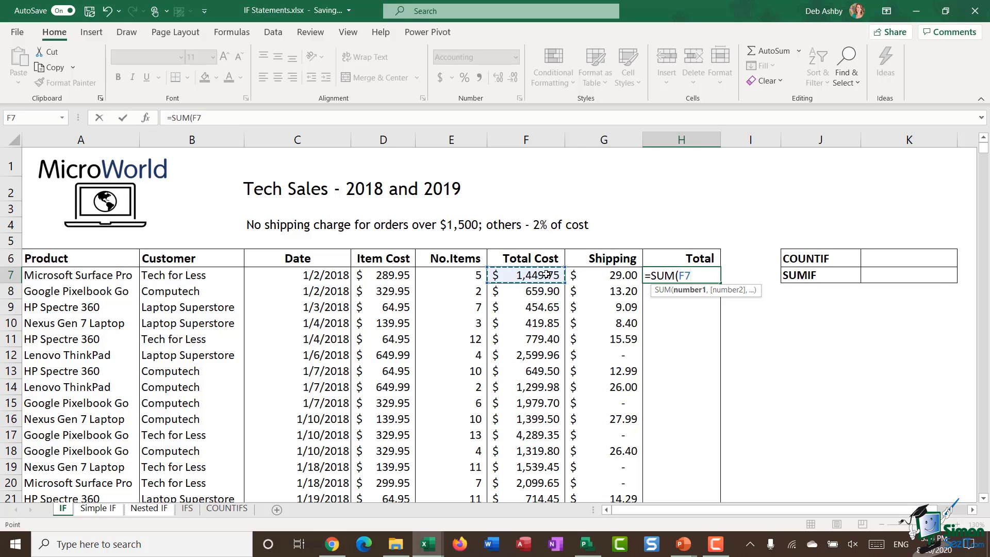
{"action": "type", "text": "+"}
{"action": "left_click", "coordinate": [602, 274]}
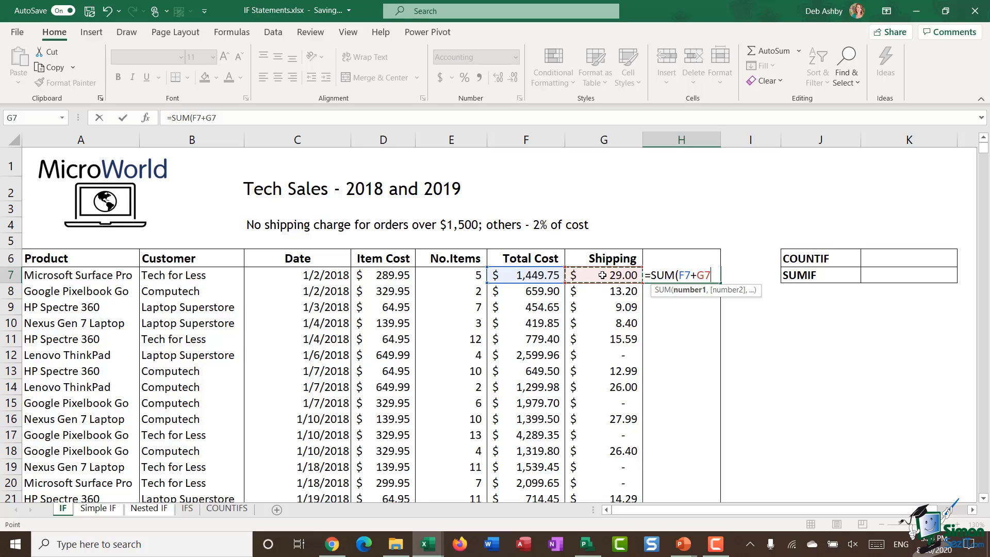
{"action": "type", "text": ")"}
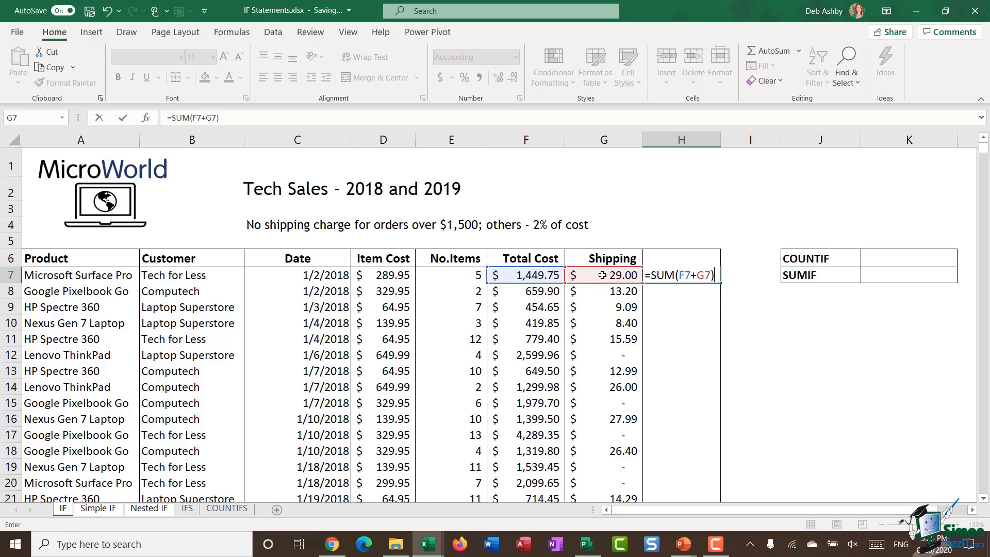
{"action": "key", "text": "Return"}
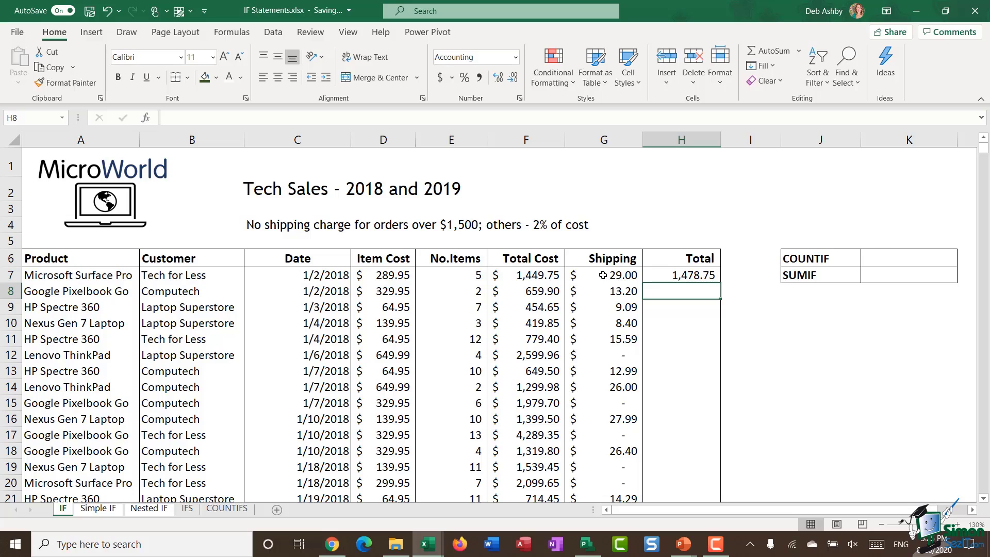
Format the Total column as Accounting currency and fill H7's formula down
{"action": "left_click", "coordinate": [678, 138]}
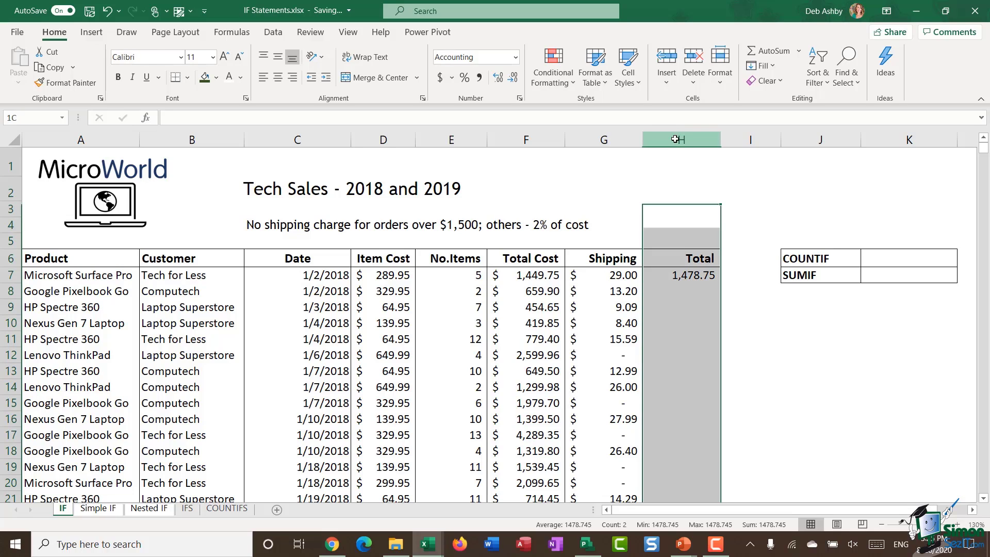
{"action": "left_click", "coordinate": [440, 77]}
{"action": "left_click", "coordinate": [684, 274]}
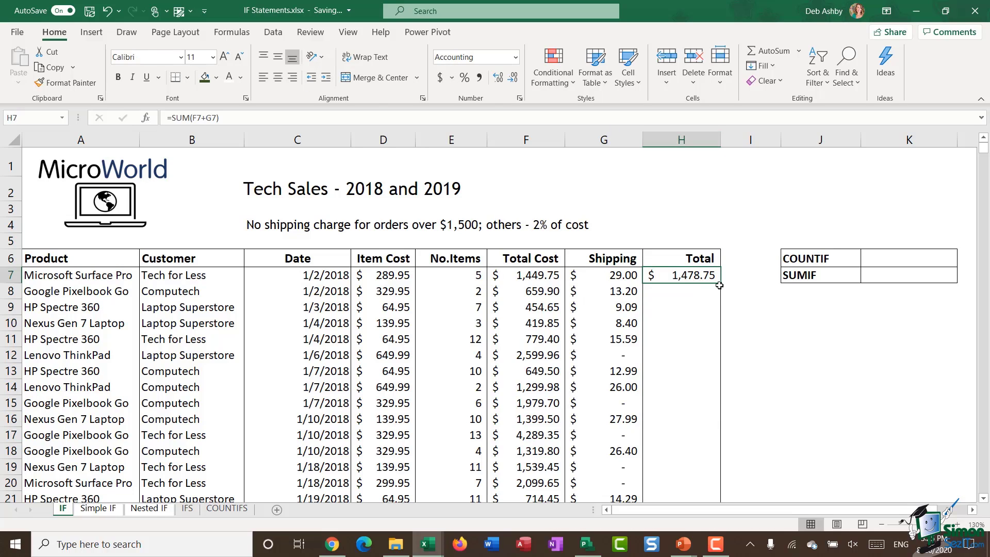
{"action": "double_click", "coordinate": [720, 283]}
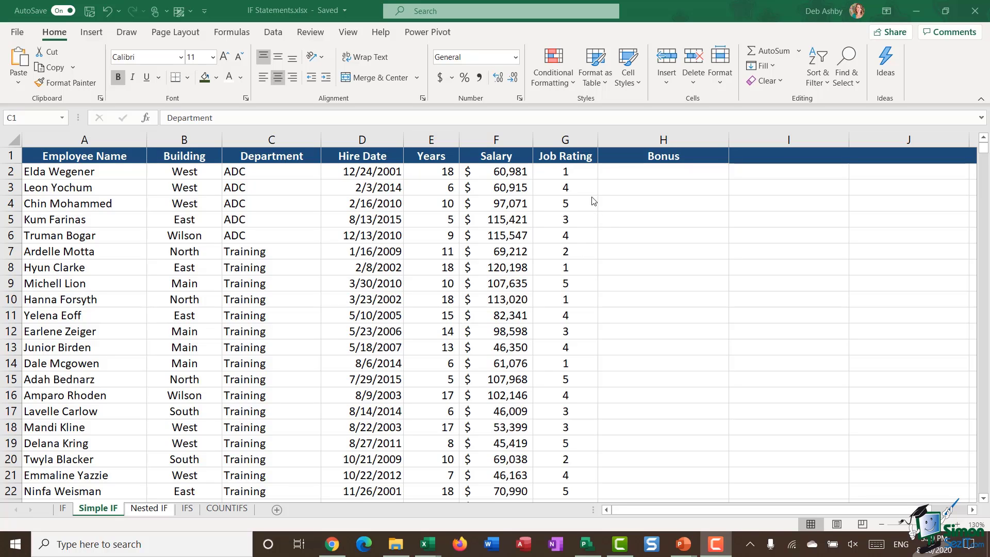
Enter =IF(G2=5,3000,0) in H2 for the first employee's bonus
{"action": "left_click", "coordinate": [625, 173]}
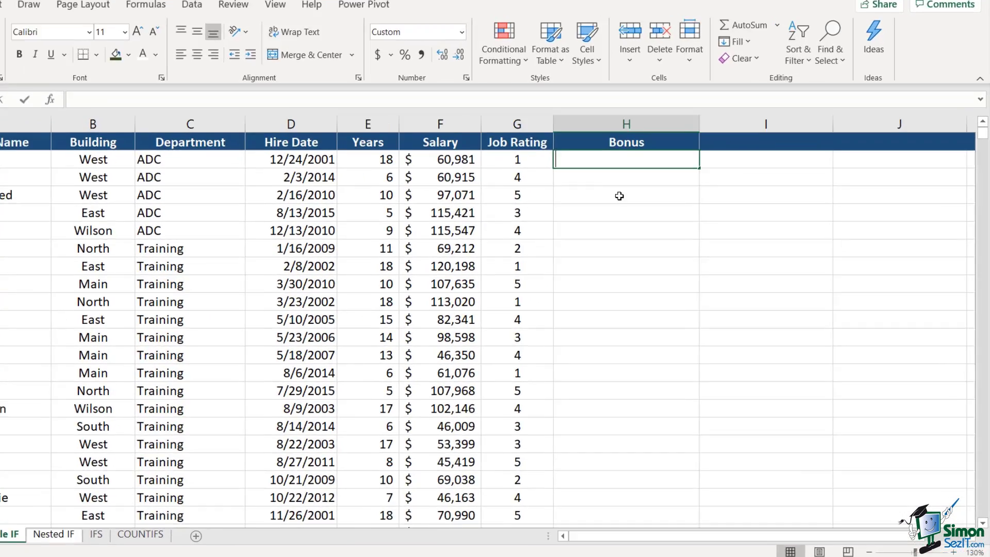
{"action": "type", "text": "=IF"}
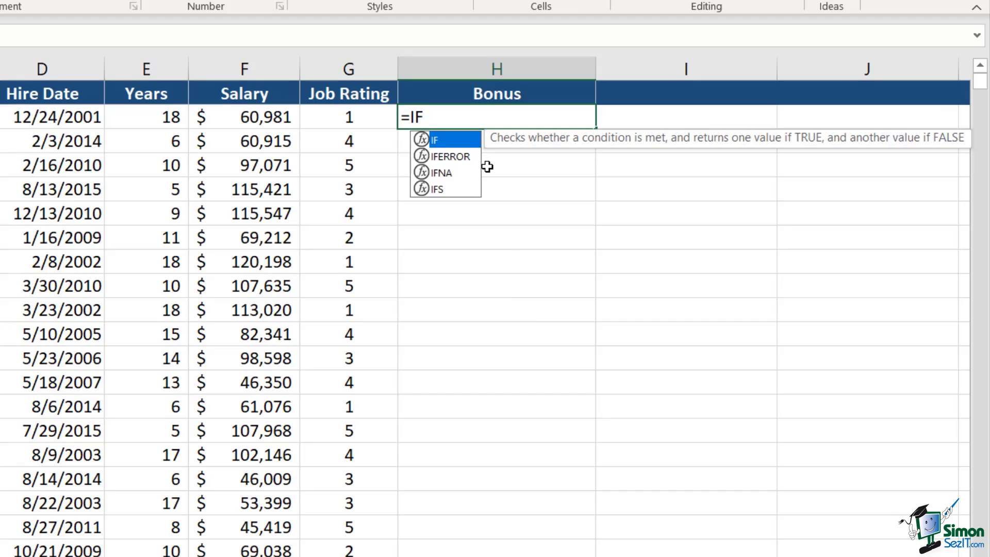
{"action": "type", "text": "("}
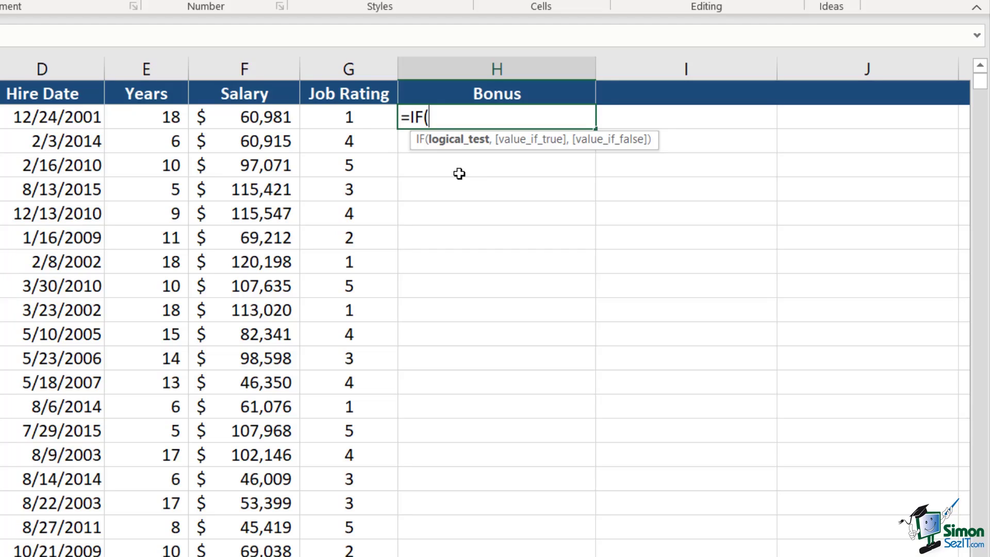
{"action": "left_click", "coordinate": [358, 119]}
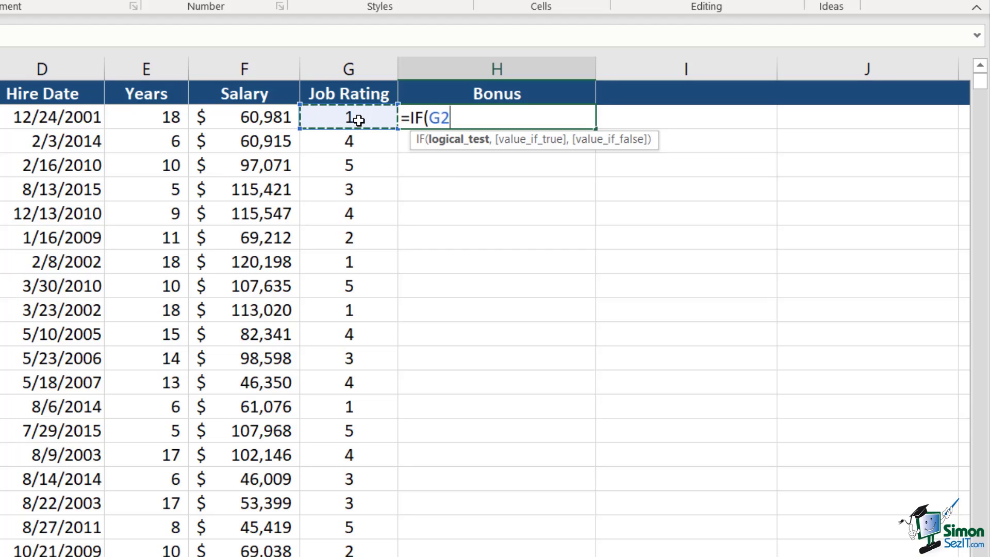
{"action": "type", "text": "=5"}
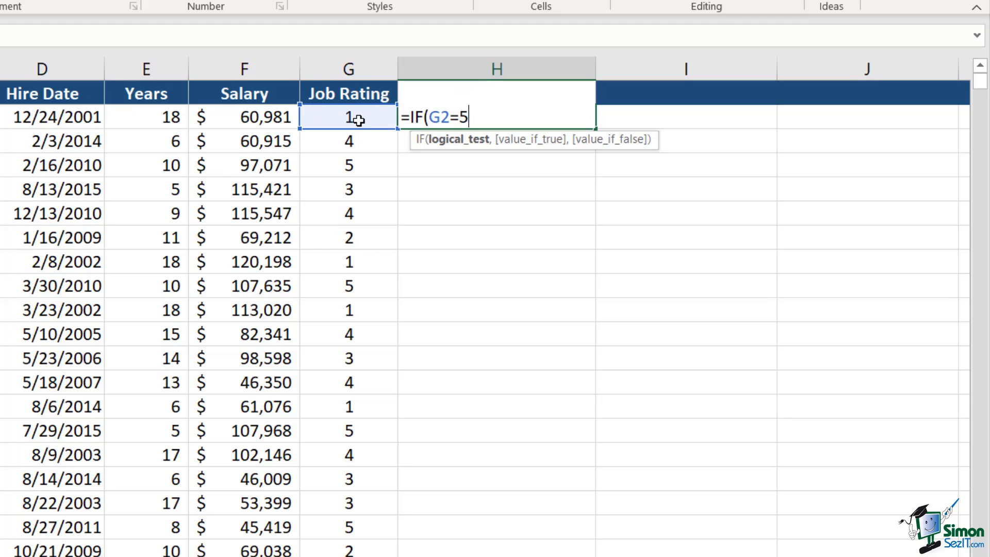
{"action": "type", "text": ","}
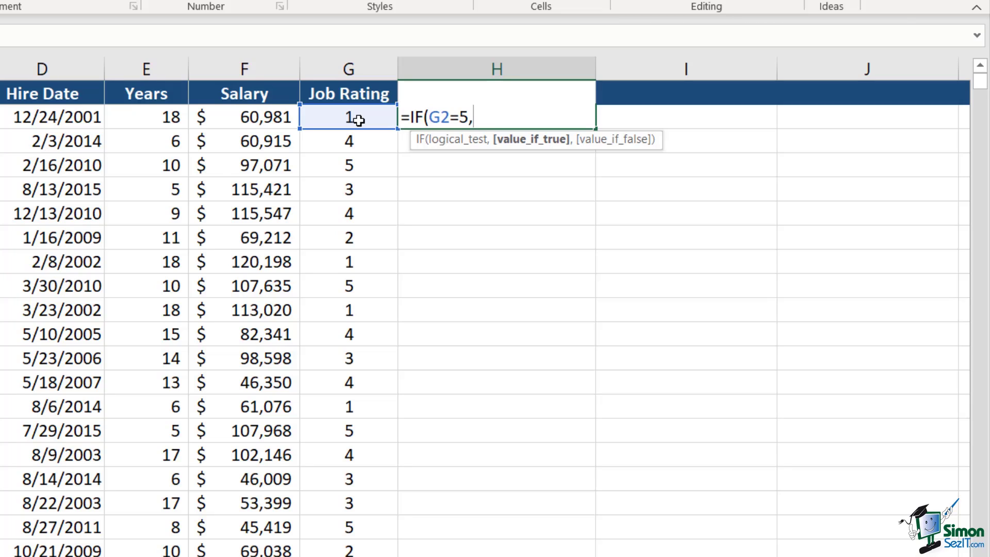
{"action": "type", "text": "3000,"}
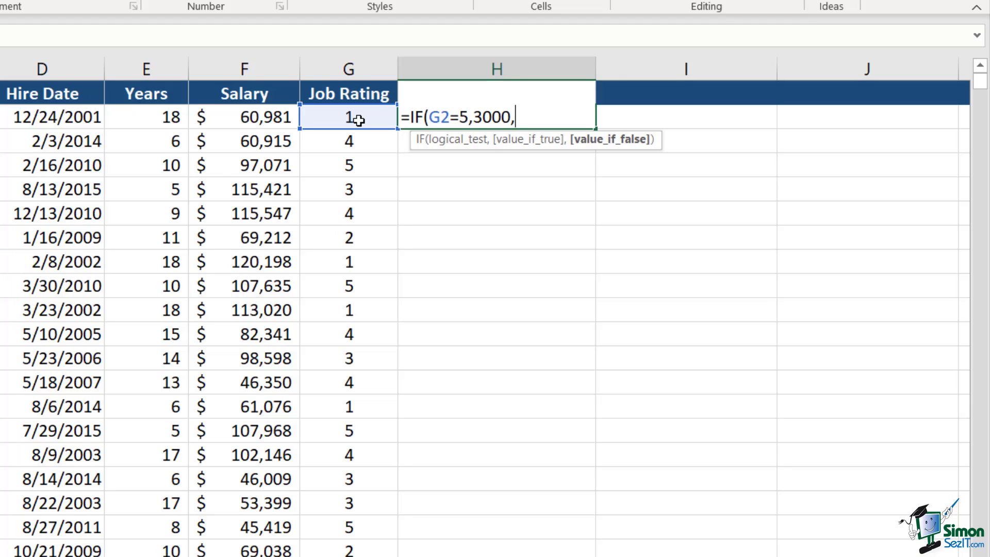
{"action": "type", "text": "0)"}
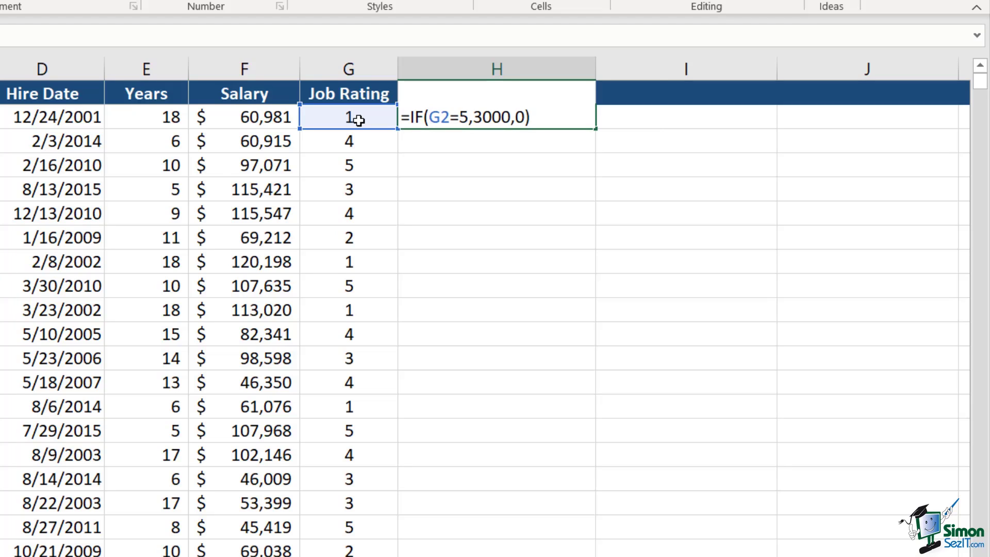
{"action": "key", "text": "Return"}
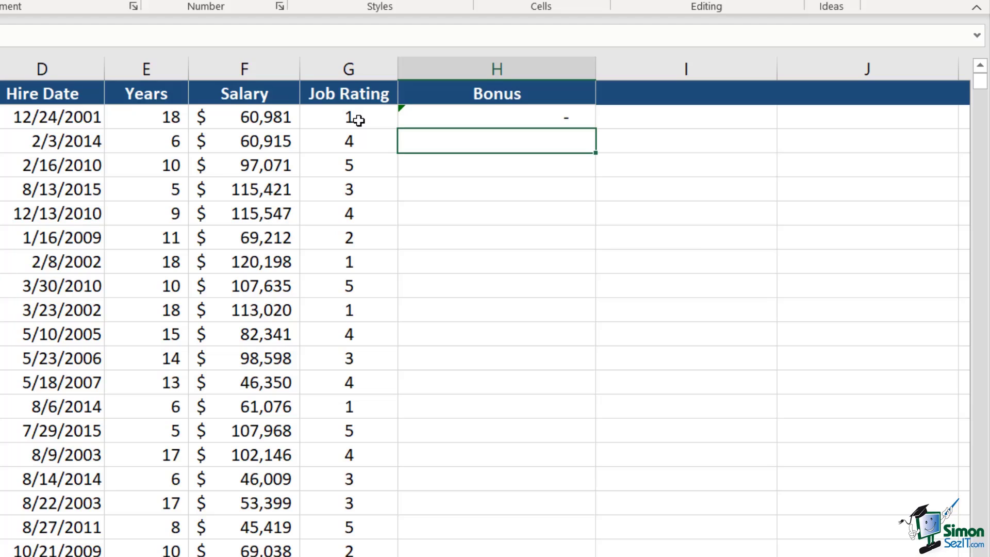
Fill the bonus formula down column H and check the 3,000 results in rows 4, 9, 15, 19
{"action": "left_click", "coordinate": [449, 120]}
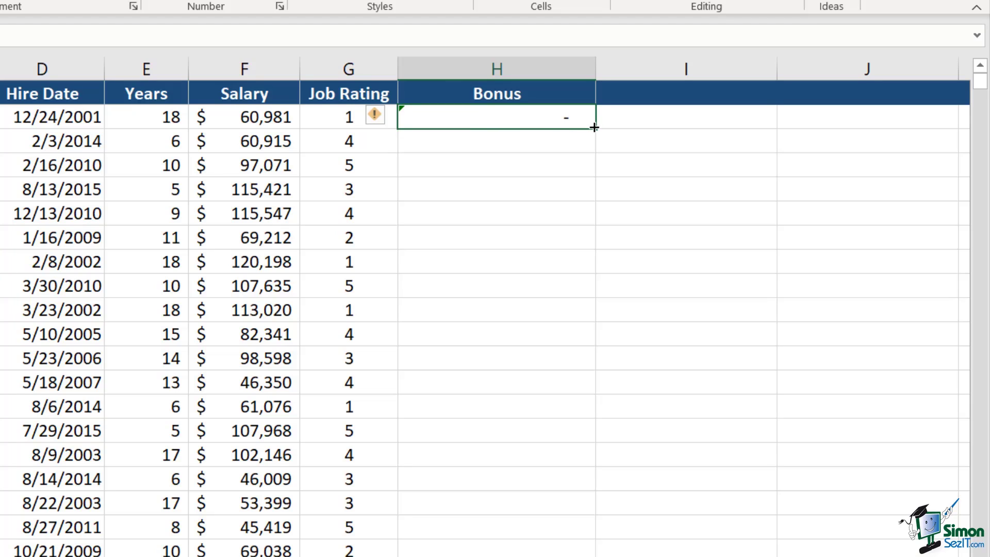
{"action": "double_click", "coordinate": [594, 128]}
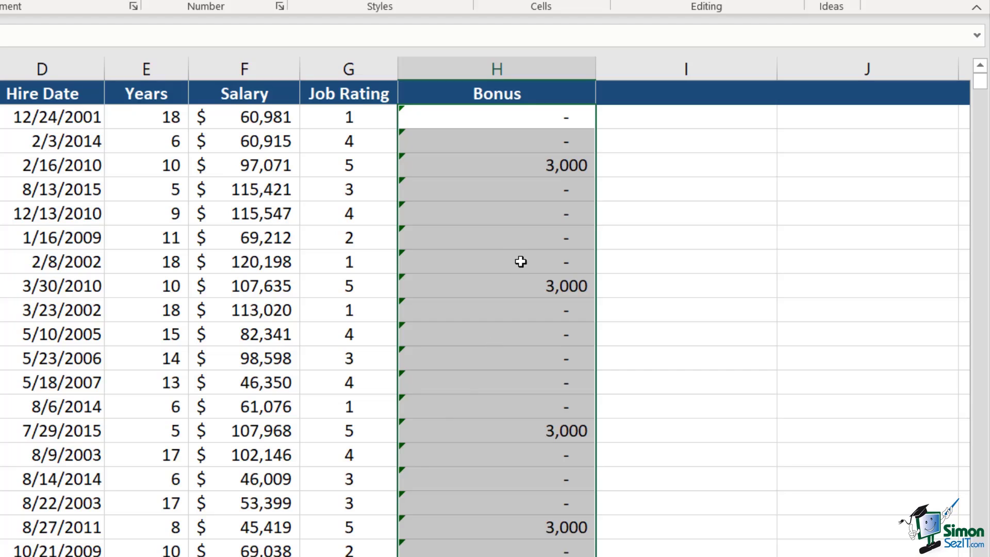
{"action": "left_click", "coordinate": [513, 165]}
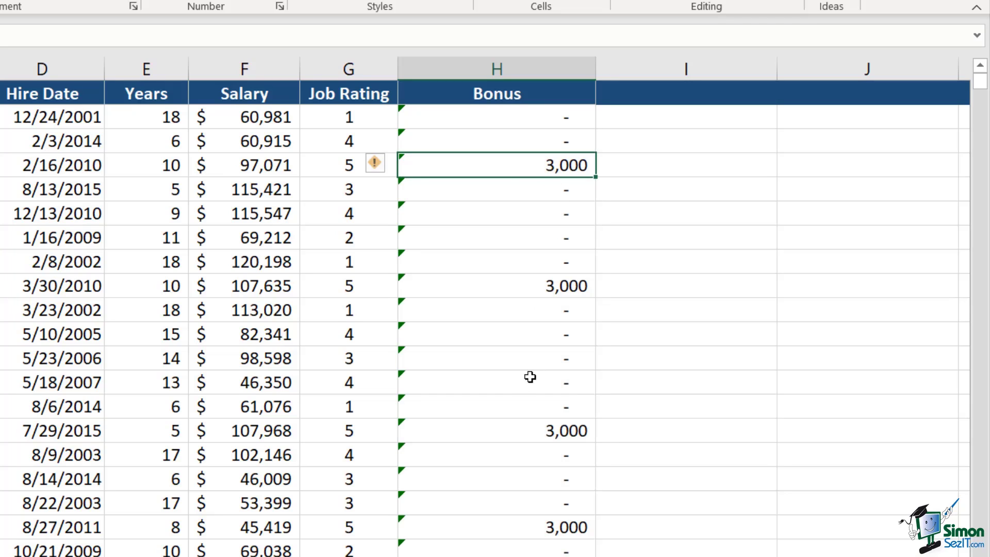
{"action": "left_click", "coordinate": [492, 287]}
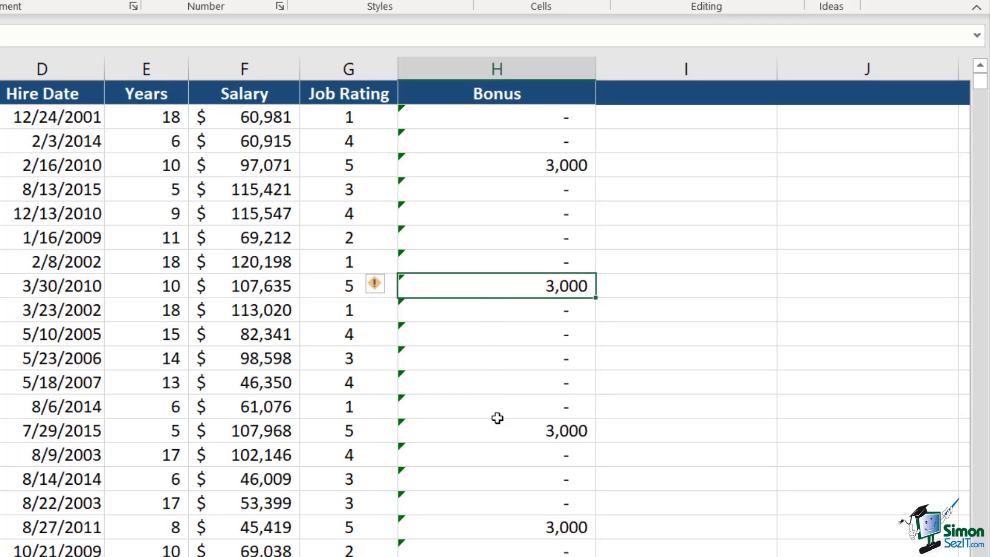
{"action": "left_click", "coordinate": [490, 432]}
{"action": "left_click", "coordinate": [489, 533]}
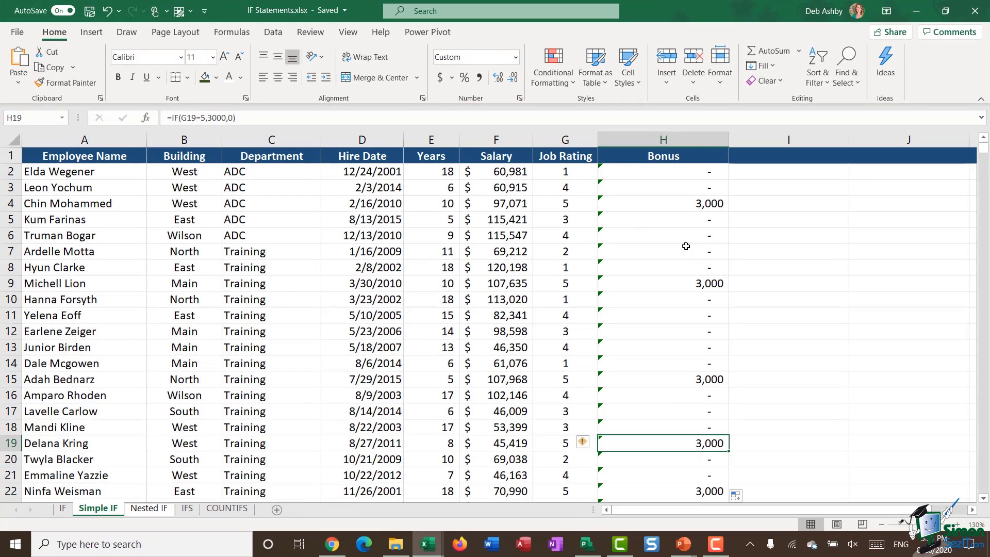
Format the Bonus column as Accounting currency
{"action": "left_click", "coordinate": [669, 141]}
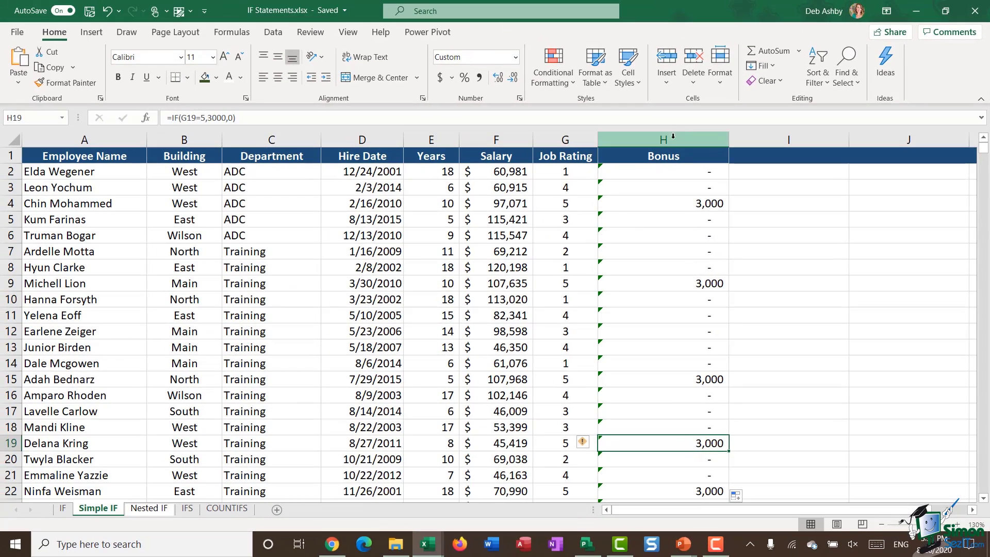
{"action": "left_click", "coordinate": [441, 77]}
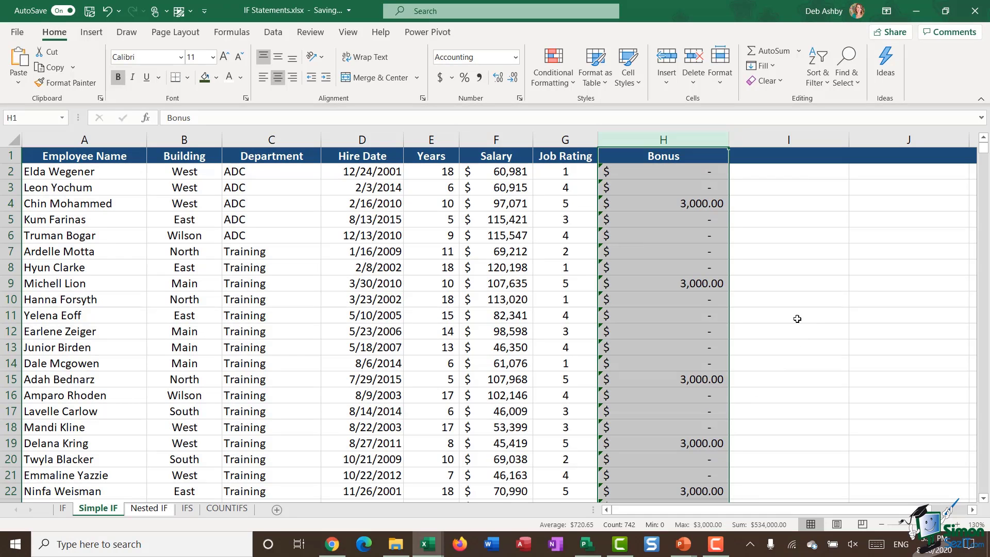
{"action": "left_click", "coordinate": [697, 311]}
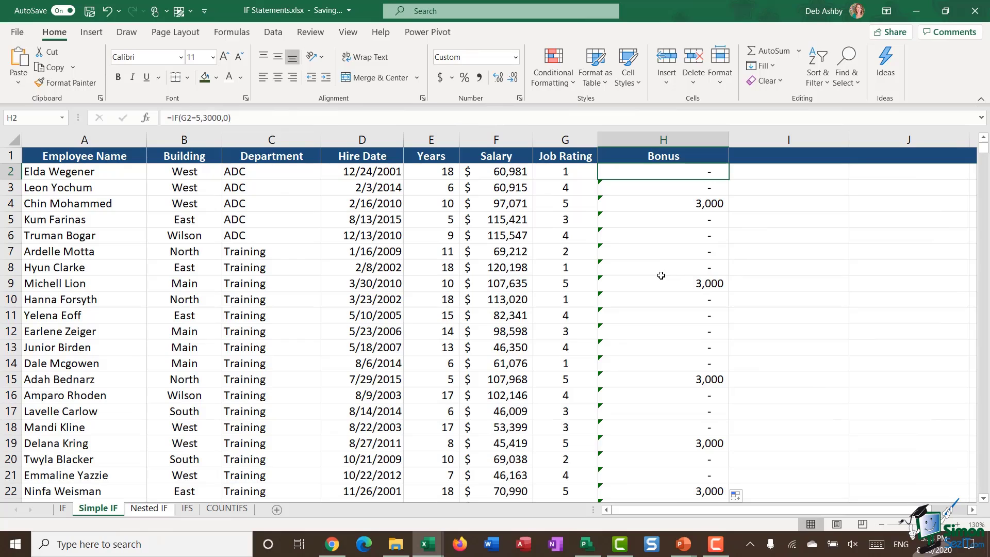
Trim H2's formula to =IF(G2=5,) by deleting the 3000 and 0 results
{"action": "double_click", "coordinate": [645, 173]}
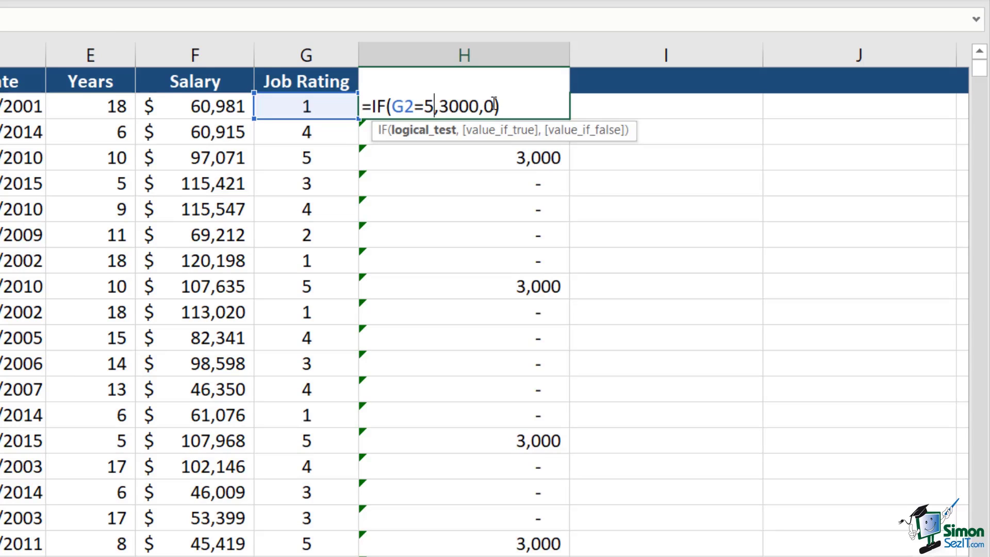
{"action": "left_click", "coordinate": [494, 105]}
{"action": "key", "text": "BackSpace"}
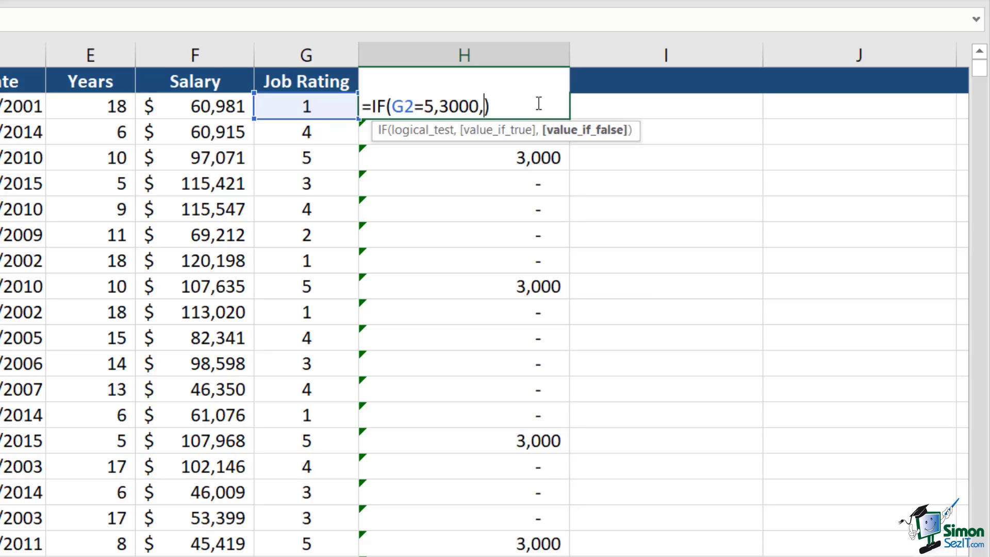
{"action": "key", "text": "BackSpace"}
{"action": "key", "text": "BackSpace"}
{"action": "key", "text": "BackSpace"}
{"action": "key", "text": "BackSpace"}
{"action": "key", "text": "BackSpace"}
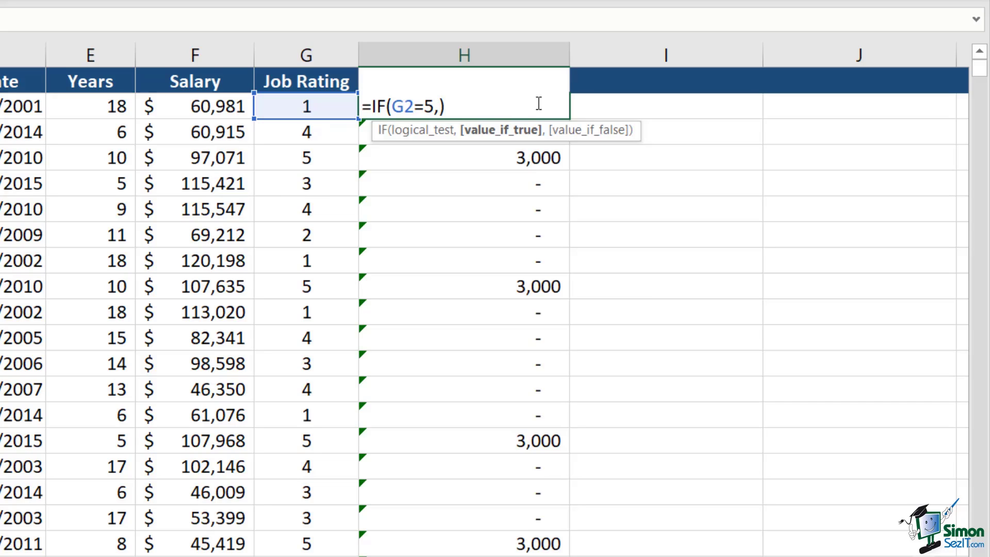
Complete H2 as =IF(G2=5,"Bonus","No Bonus") and fill it down the Bonus column
{"action": "type", "text": "\"Bonus\""}
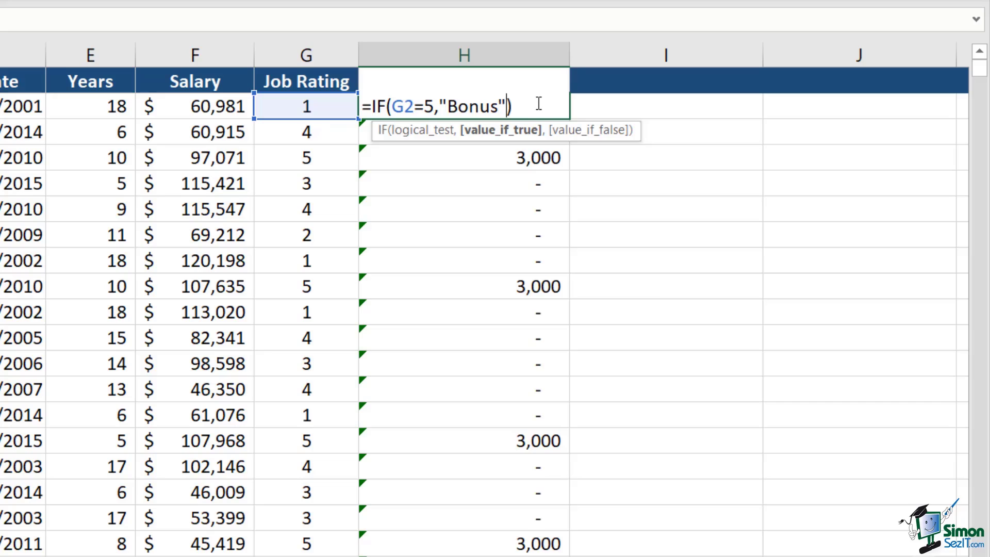
{"action": "type", "text": ","}
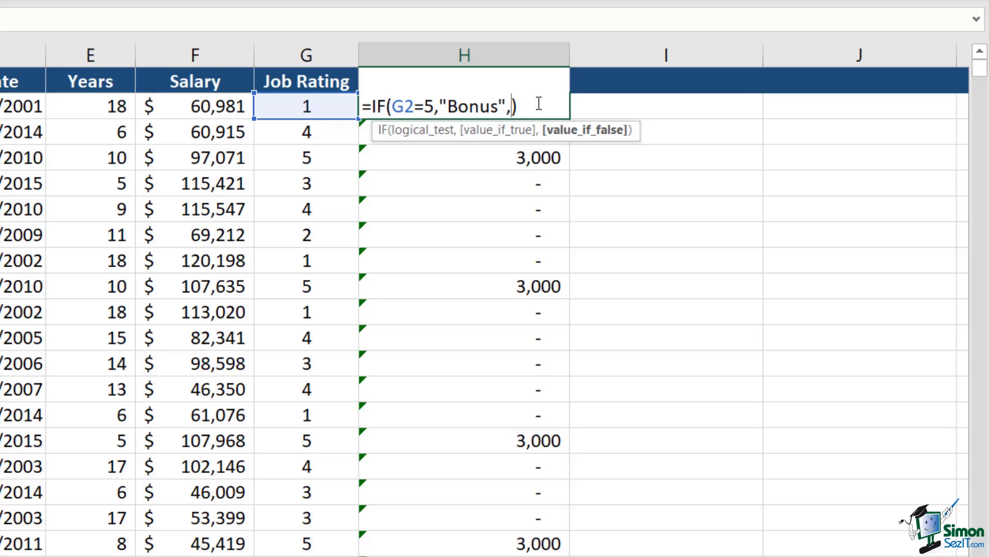
{"action": "type", "text": "\"No Bonus\""}
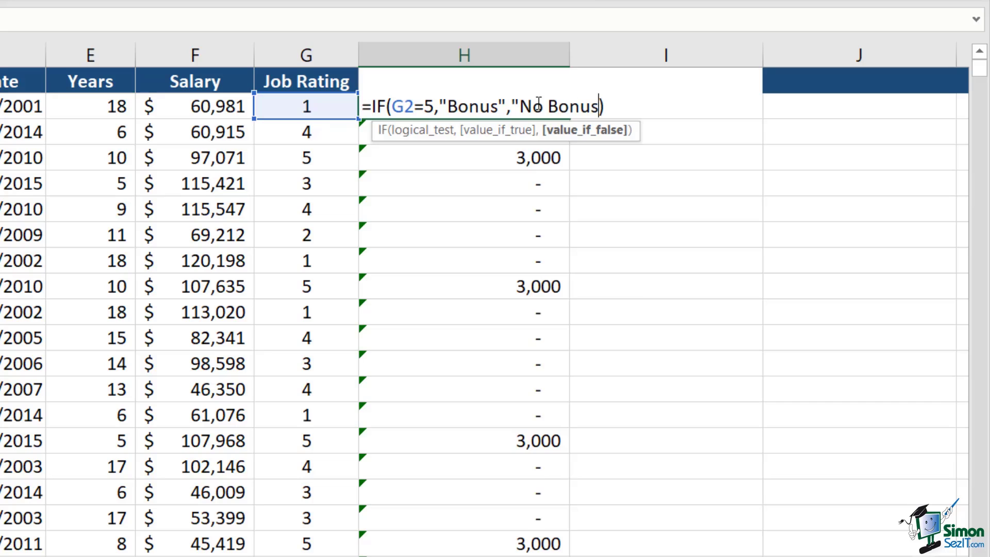
{"action": "type", "text": ")"}
{"action": "key", "text": "Return"}
{"action": "left_click", "coordinate": [538, 104]}
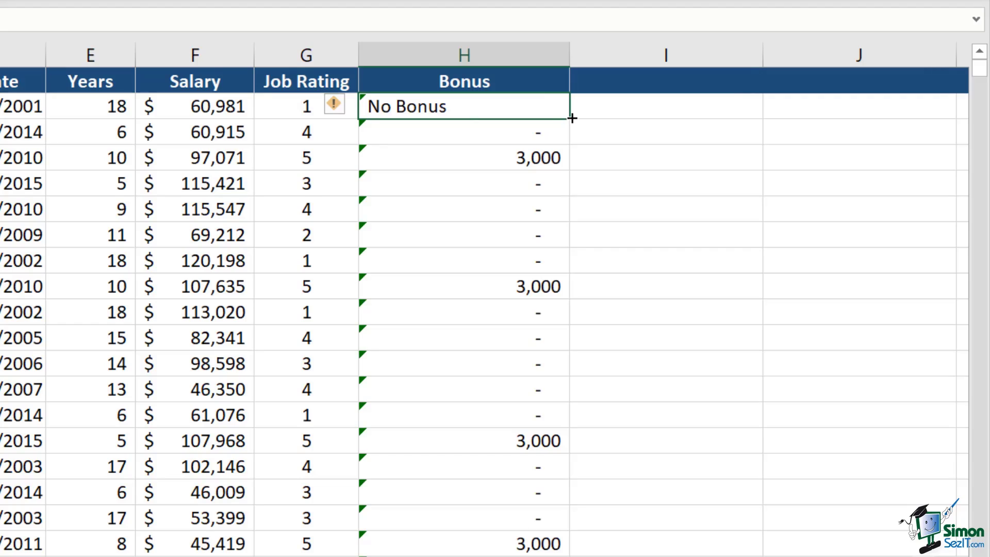
{"action": "double_click", "coordinate": [569, 116]}
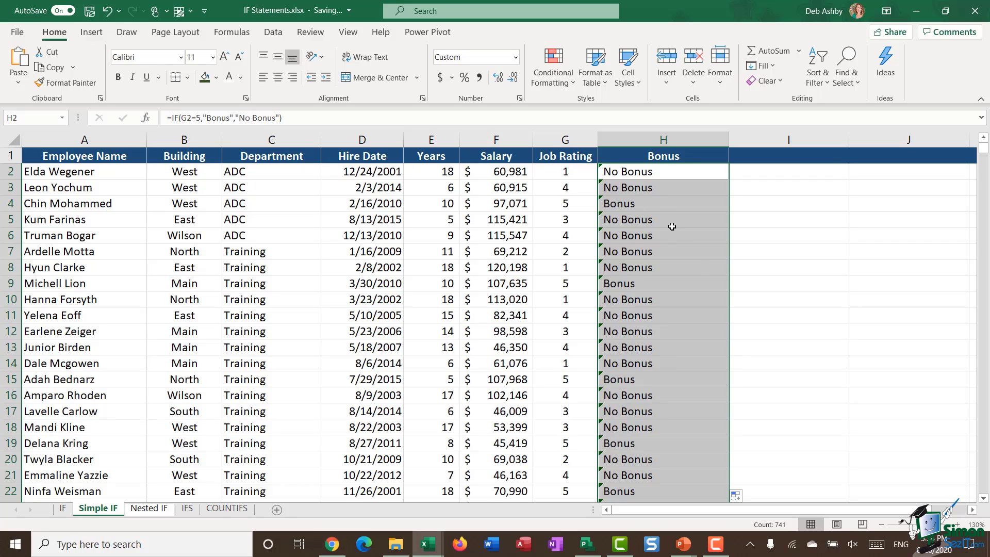
Turn on Data filtering and show only employees whose Bonus column reads Bonus
{"action": "left_click", "coordinate": [635, 156]}
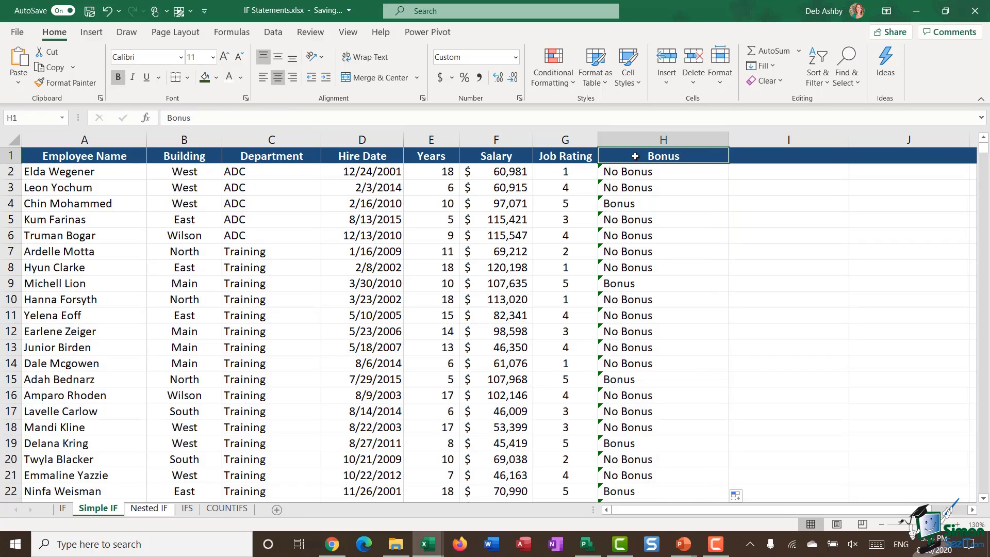
{"action": "left_click", "coordinate": [274, 32]}
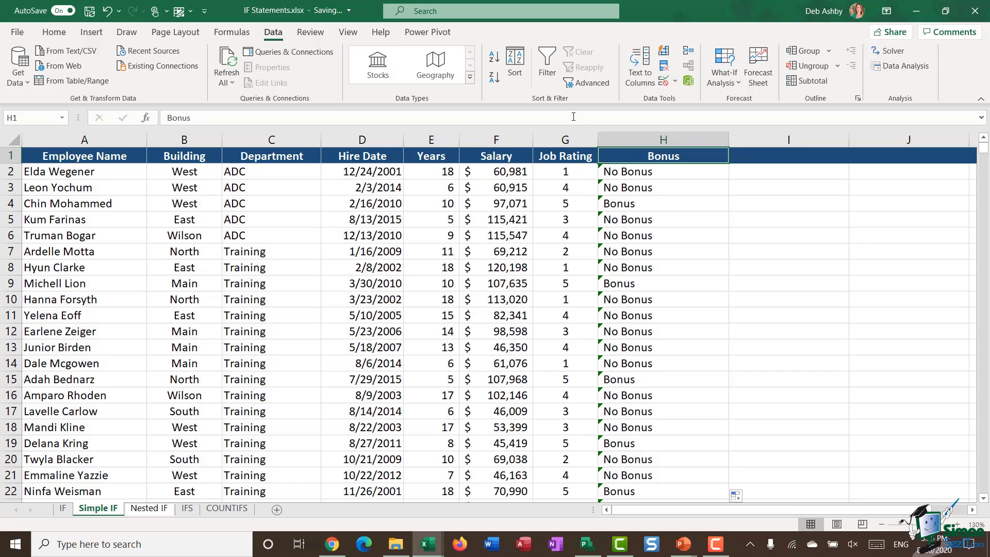
{"action": "left_click", "coordinate": [549, 70]}
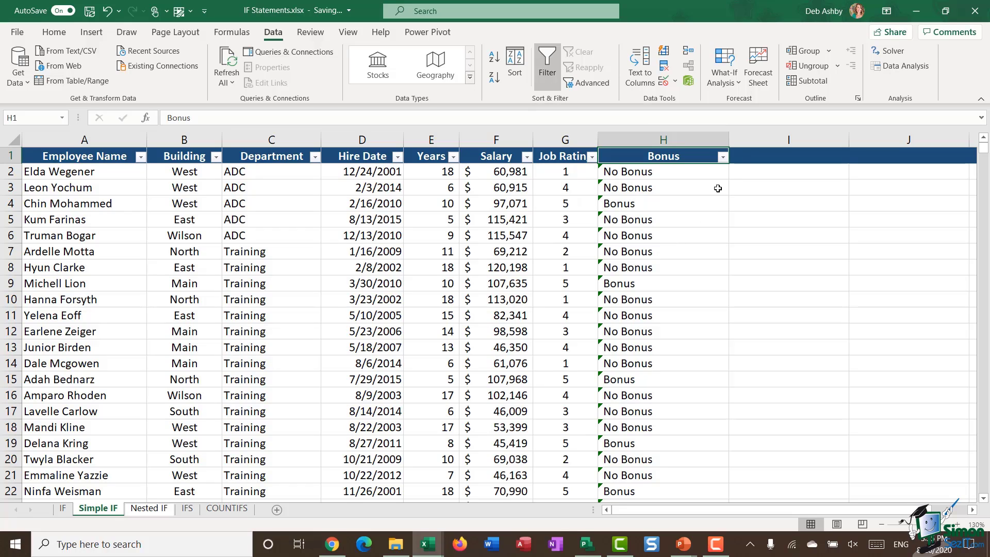
{"action": "left_click", "coordinate": [722, 158]}
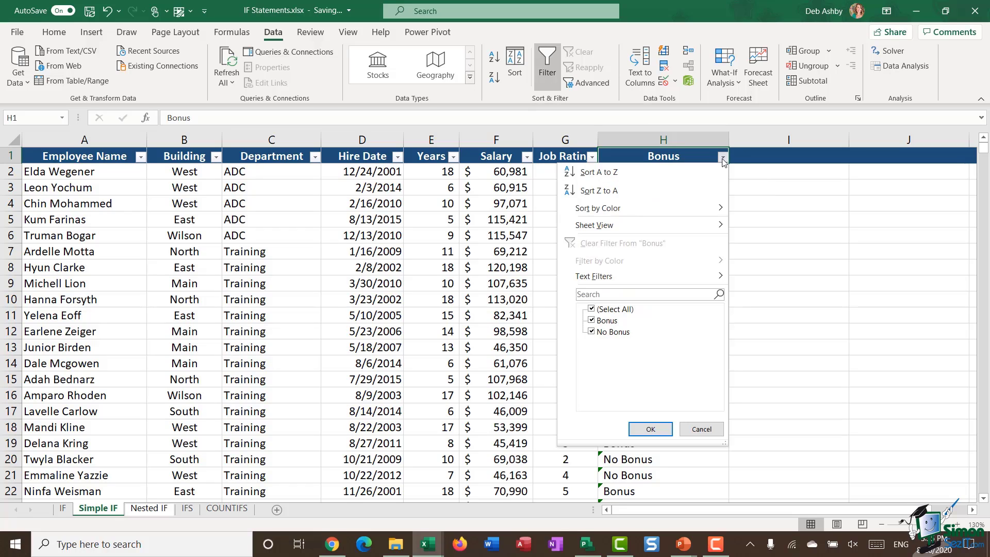
{"action": "left_click", "coordinate": [592, 309]}
{"action": "left_click", "coordinate": [591, 319]}
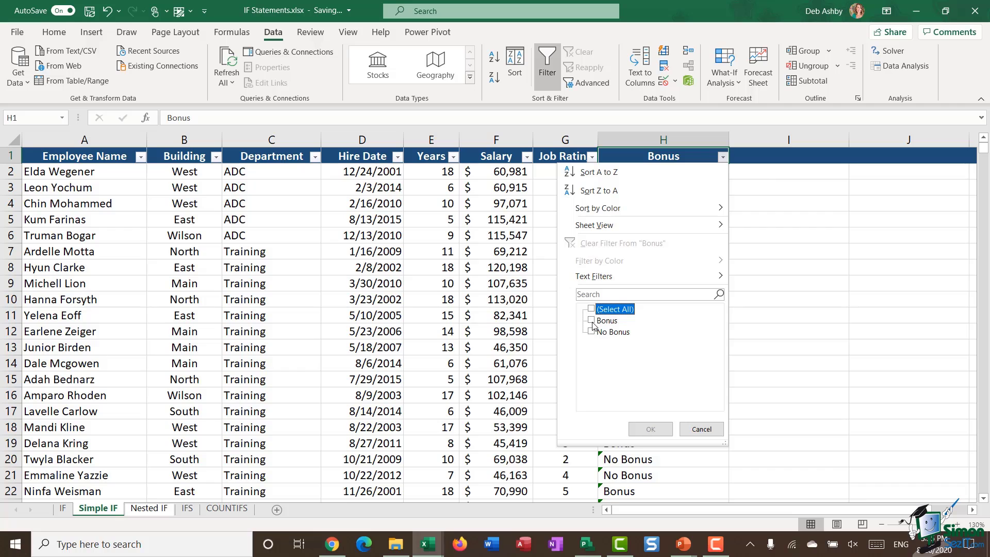
{"action": "left_click", "coordinate": [650, 429]}
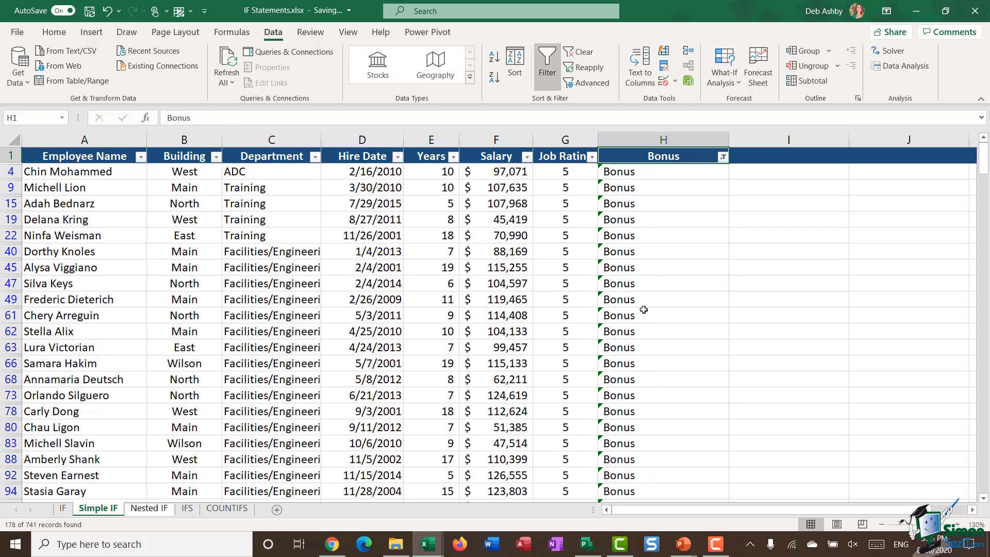
{"action": "scroll", "coordinate": [641, 308], "scroll_direction": "down", "scroll_amount": 3}
{"action": "scroll", "coordinate": [642, 308], "scroll_direction": "down", "scroll_amount": 7}
{"action": "scroll", "coordinate": [627, 307], "scroll_direction": "up", "scroll_amount": 10}
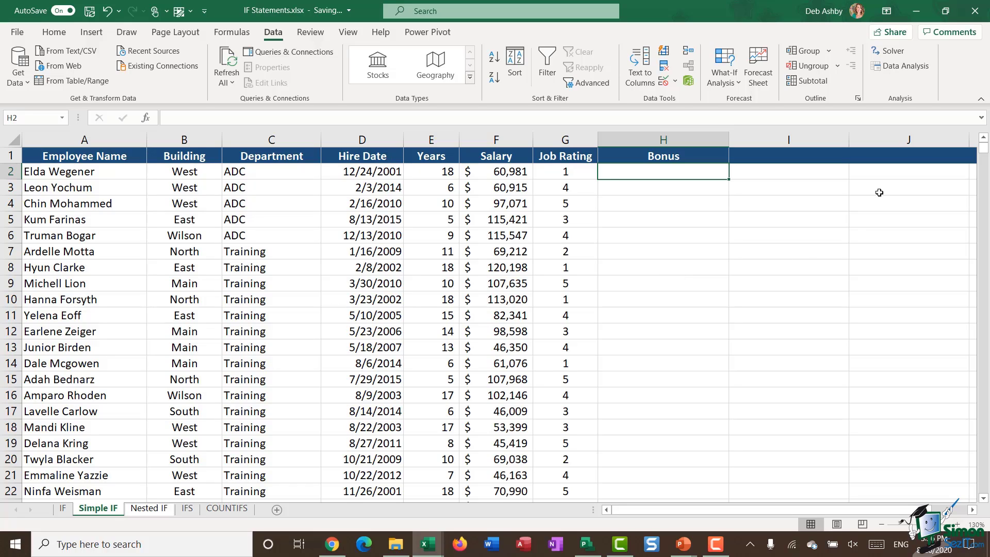
Enter the label Bonus in J3 and the amount 3000 in J4
{"action": "left_click", "coordinate": [879, 193]}
{"action": "left_click", "coordinate": [804, 186]}
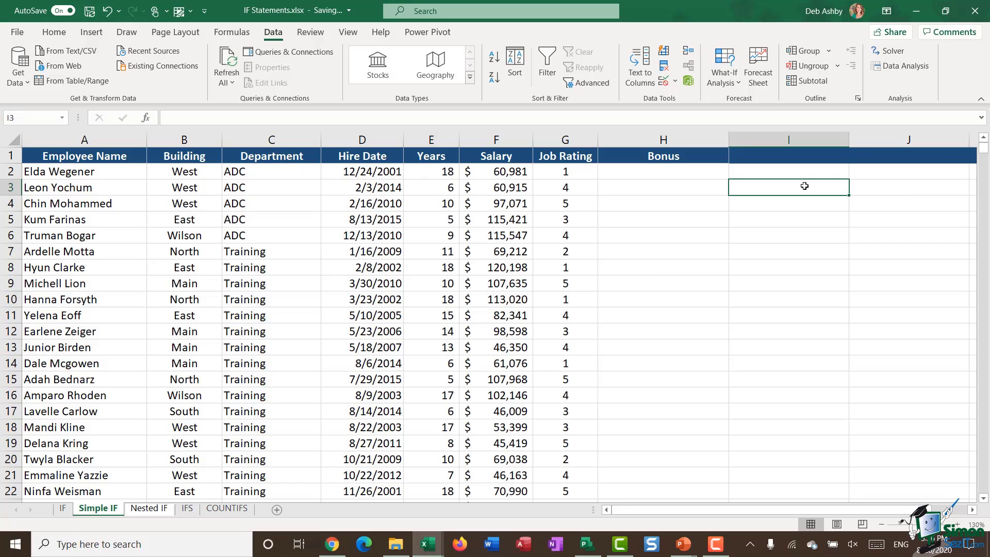
{"action": "left_click", "coordinate": [879, 189]}
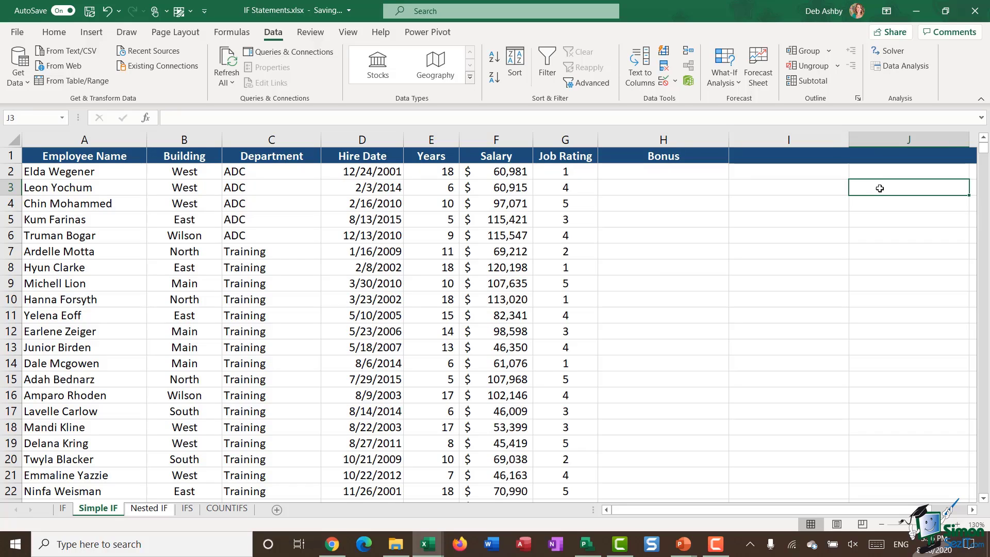
{"action": "type", "text": "Bonus"}
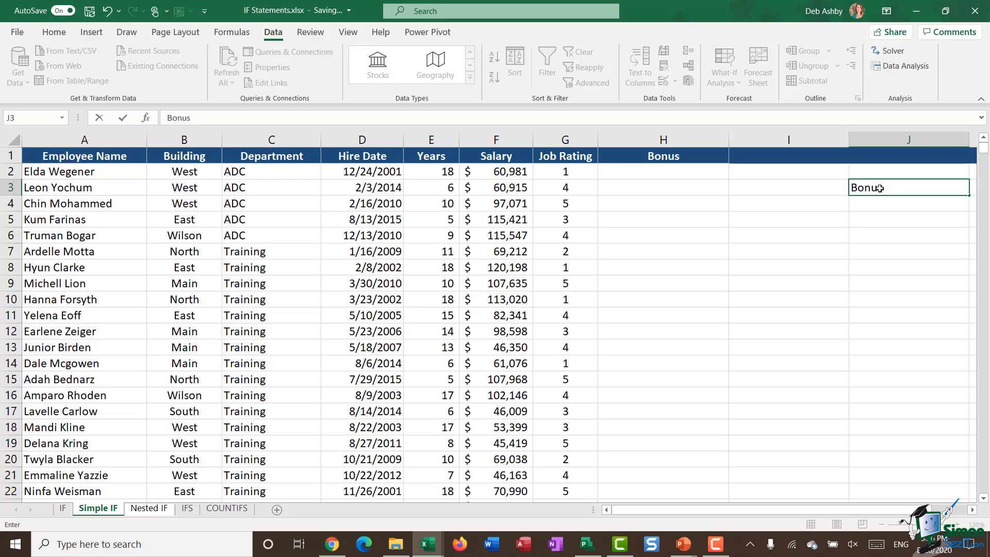
{"action": "key", "text": "Return"}
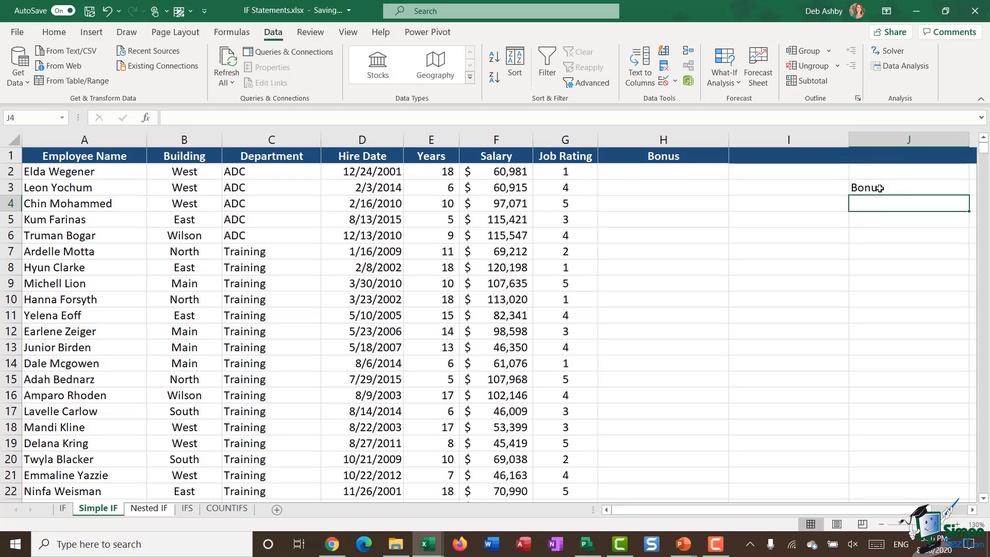
{"action": "type", "text": "3000"}
{"action": "key", "text": "ctrl+Return"}
Format J4 as accounting currency with no decimals, showing $ 3,000
{"action": "left_click", "coordinate": [54, 32]}
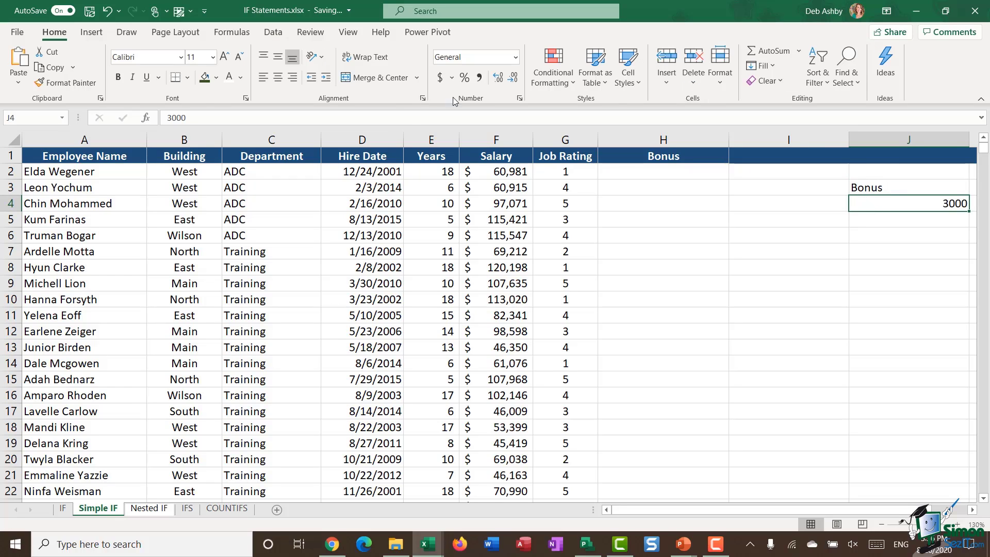
{"action": "left_click", "coordinate": [440, 77]}
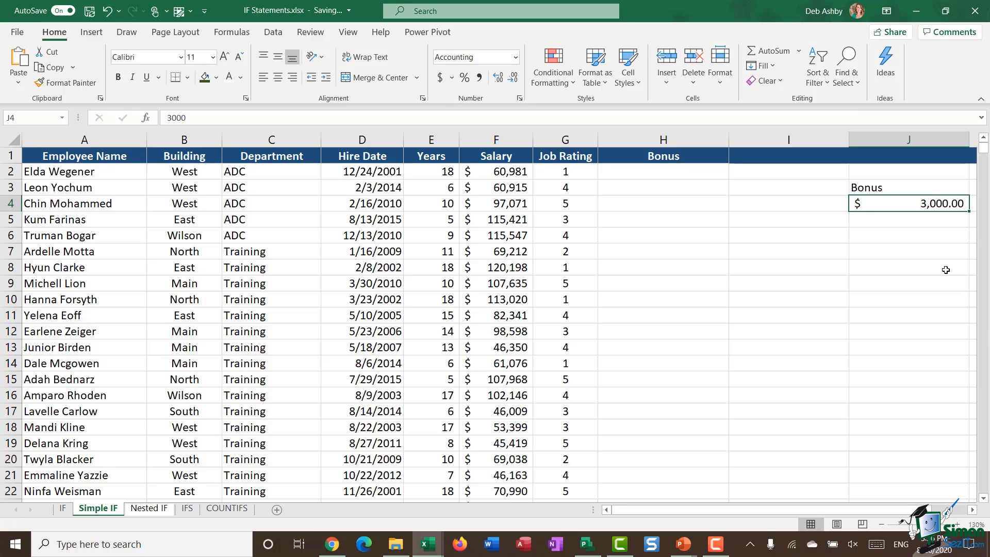
{"action": "left_click", "coordinate": [513, 77]}
{"action": "left_click", "coordinate": [513, 77]}
{"action": "left_click", "coordinate": [629, 172]}
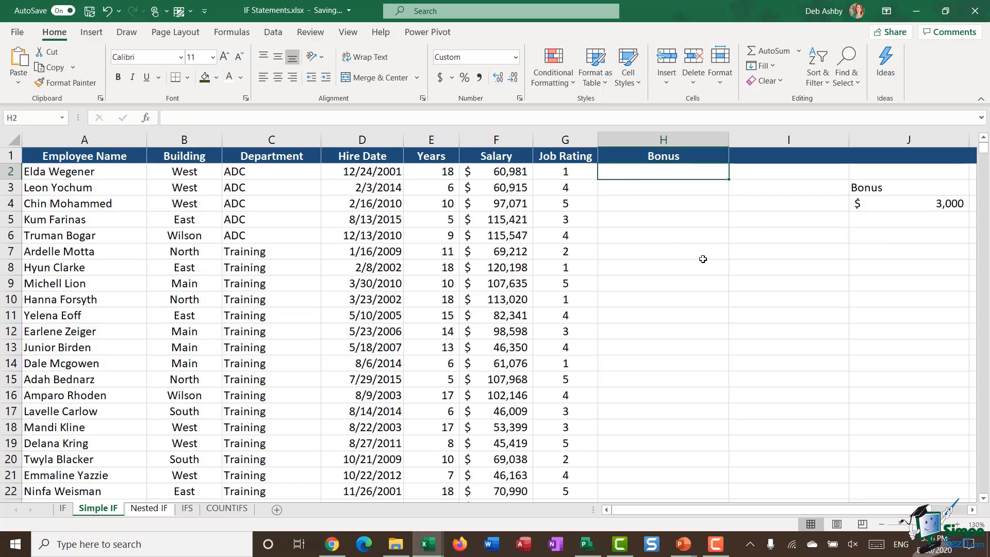
Enter =IF(G2=5,$J$4,0) in H2, locking the bonus amount reference with F4
{"action": "type", "text": "=IF("}
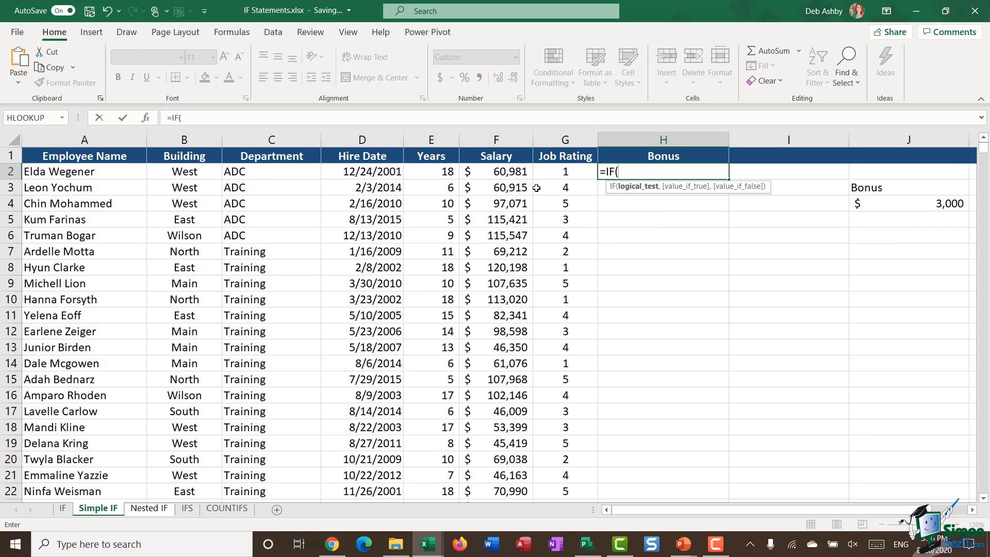
{"action": "left_click", "coordinate": [553, 175]}
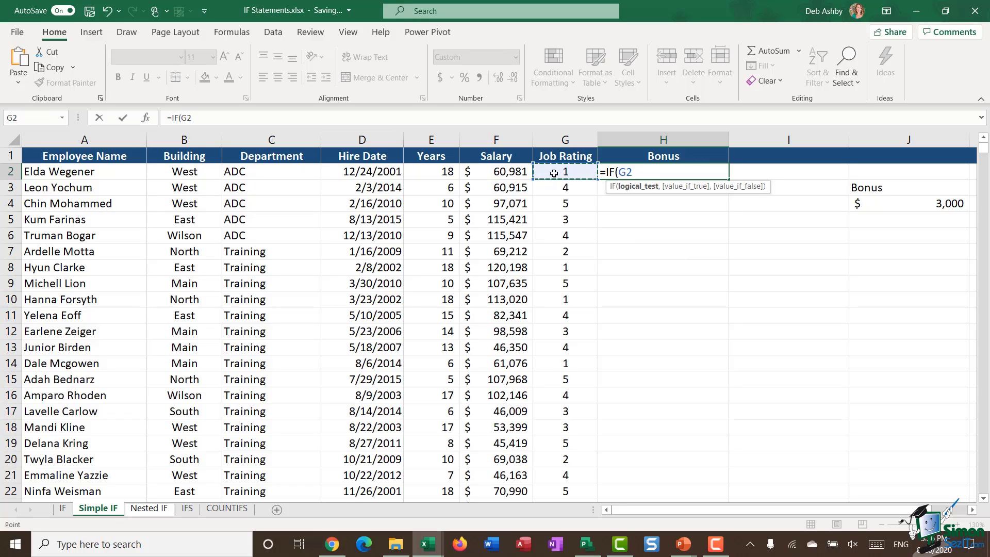
{"action": "type", "text": "=5"}
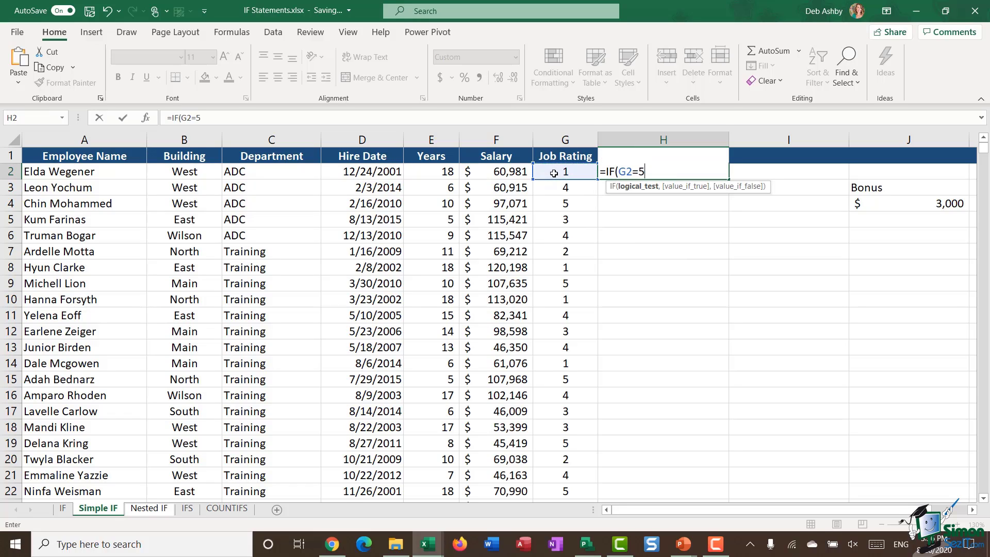
{"action": "type", "text": ","}
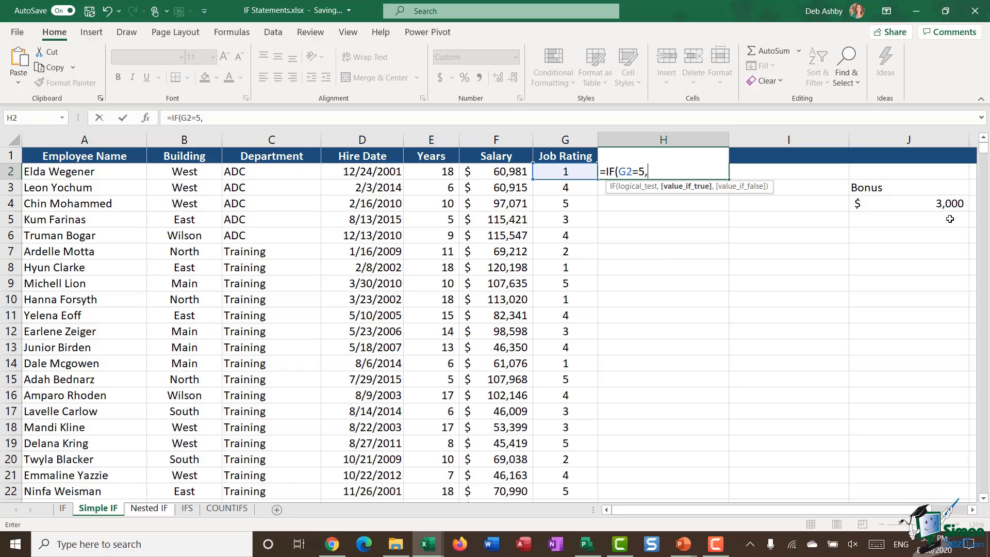
{"action": "left_click", "coordinate": [909, 207]}
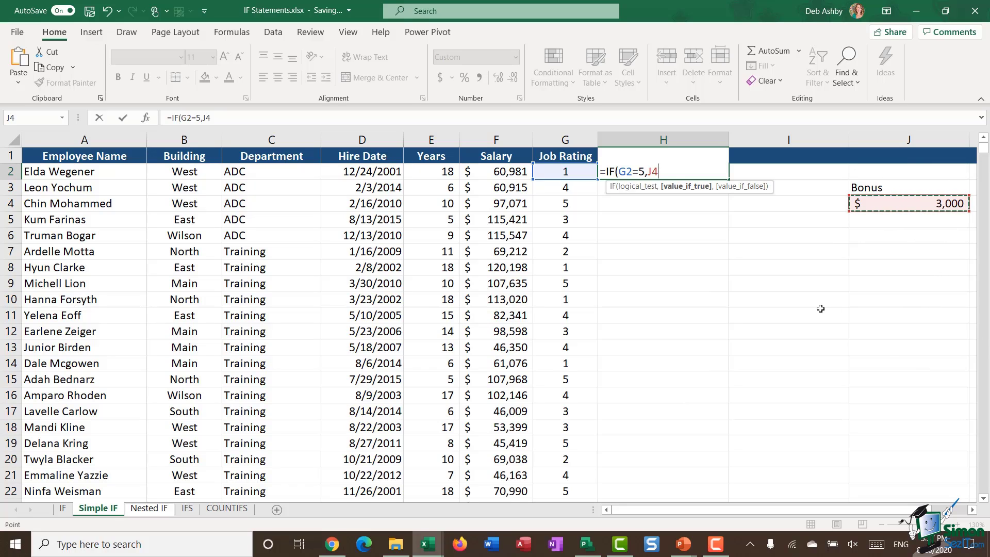
{"action": "key", "text": "F4"}
{"action": "type", "text": ","}
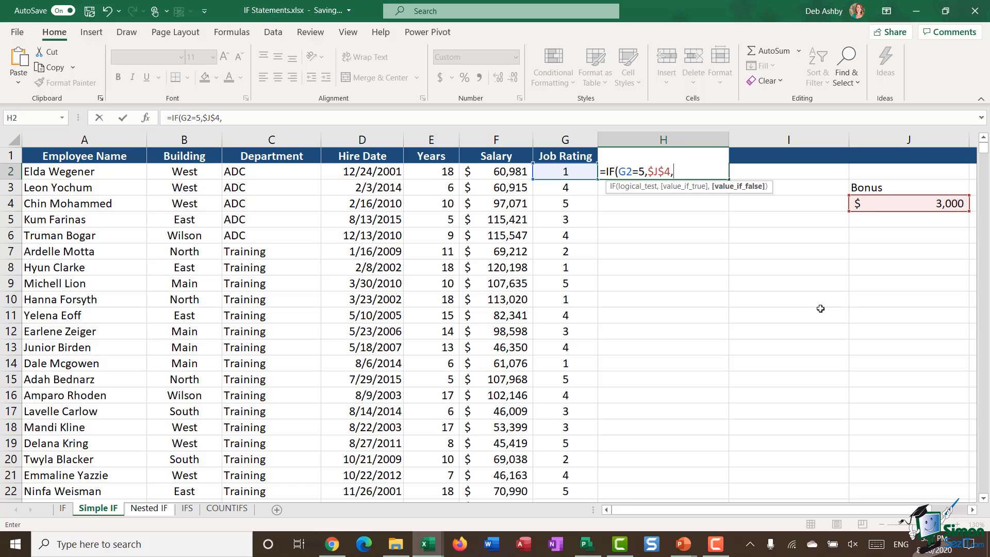
{"action": "type", "text": "0)"}
{"action": "key", "text": "Return"}
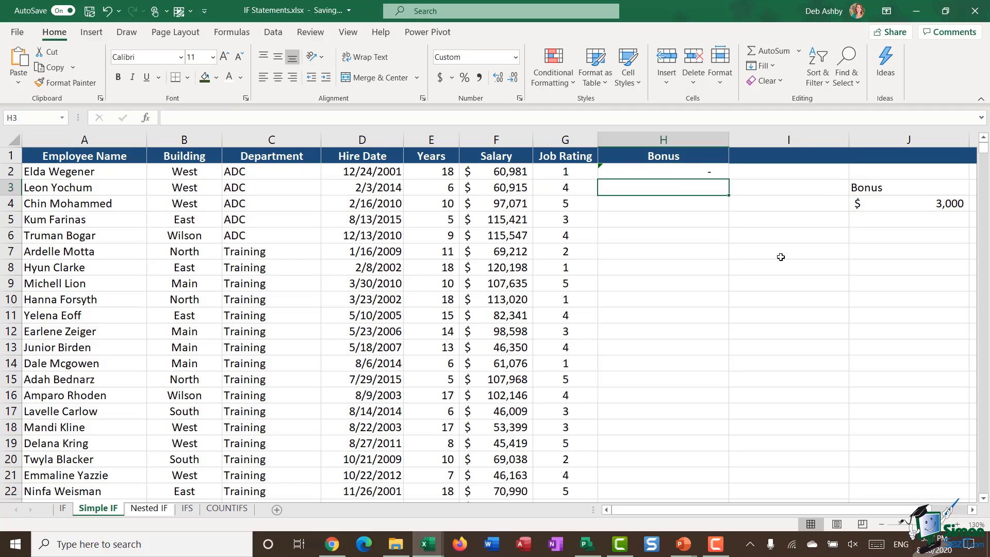
Fill the flat-bonus formula down the Bonus column and change J4 to 3500
{"action": "left_click", "coordinate": [711, 171]}
{"action": "double_click", "coordinate": [729, 178]}
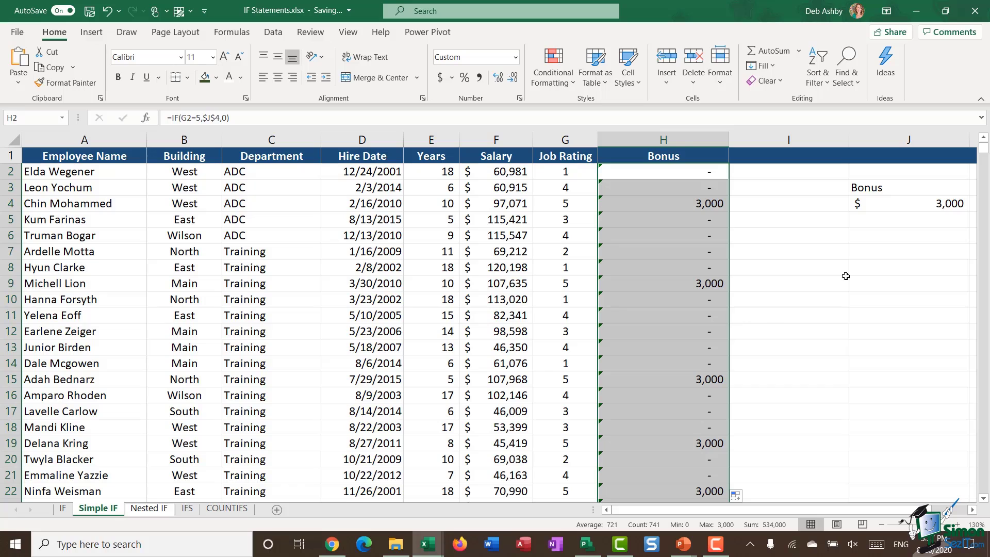
{"action": "left_click", "coordinate": [892, 205]}
{"action": "type", "text": "3500"}
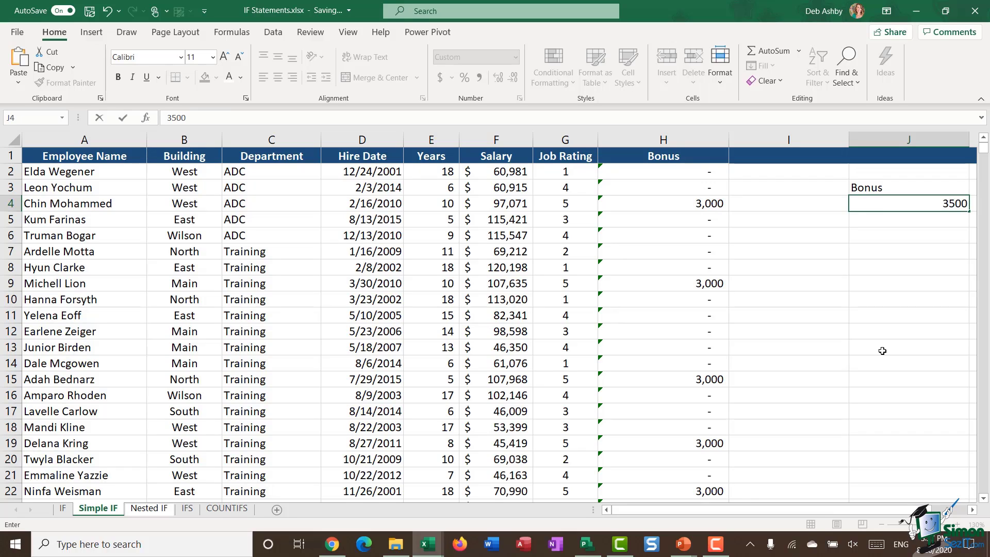
{"action": "key", "text": "Return"}
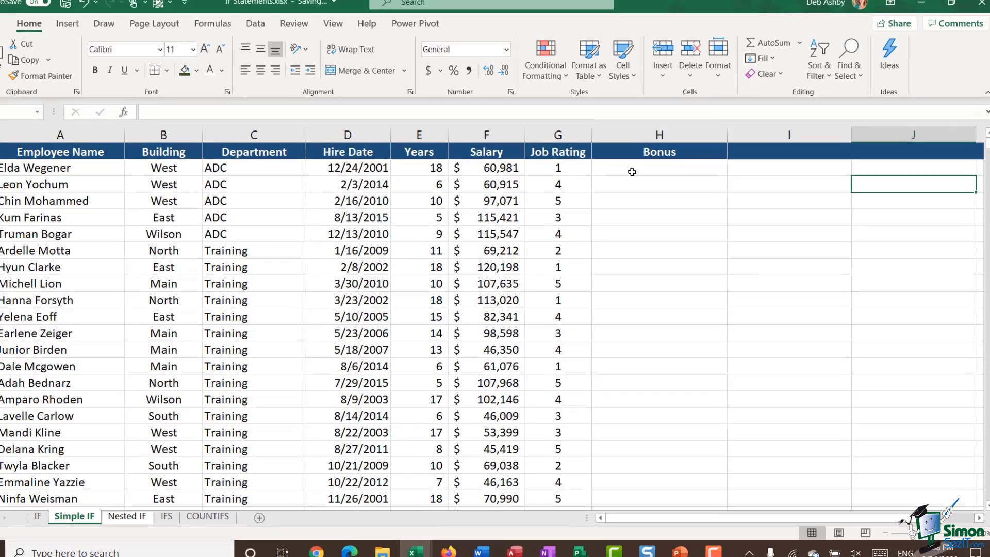
Enter =IF(G2=5,F2*15%,0) in H2 to give 15% of salary for rating 5
{"action": "left_click", "coordinate": [632, 171]}
{"action": "type", "text": "=IF("}
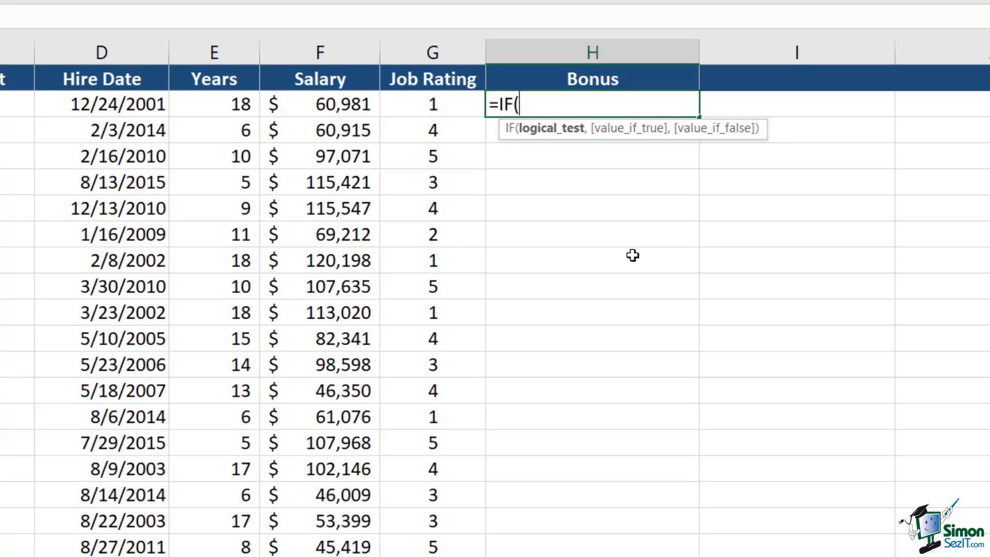
{"action": "left_click", "coordinate": [441, 113]}
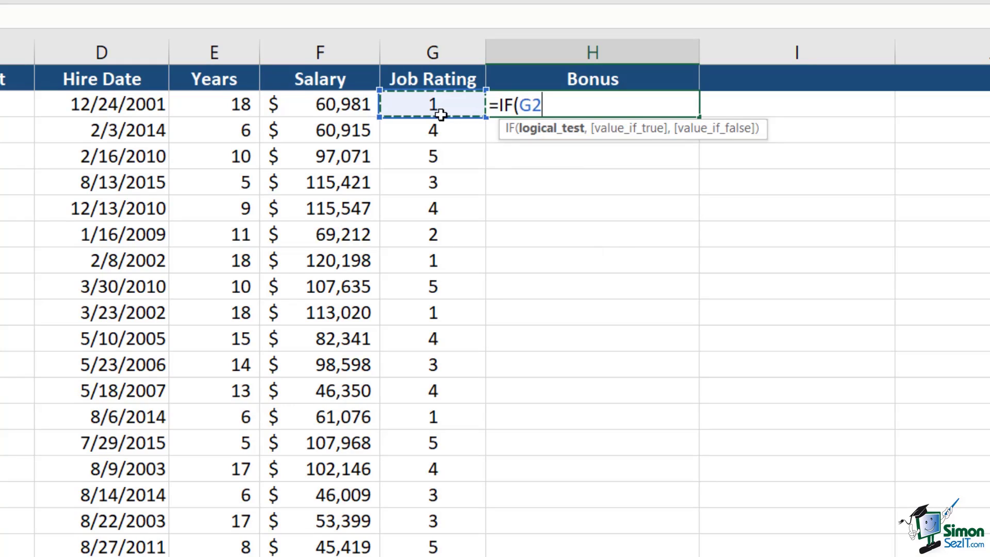
{"action": "type", "text": "= 5"}
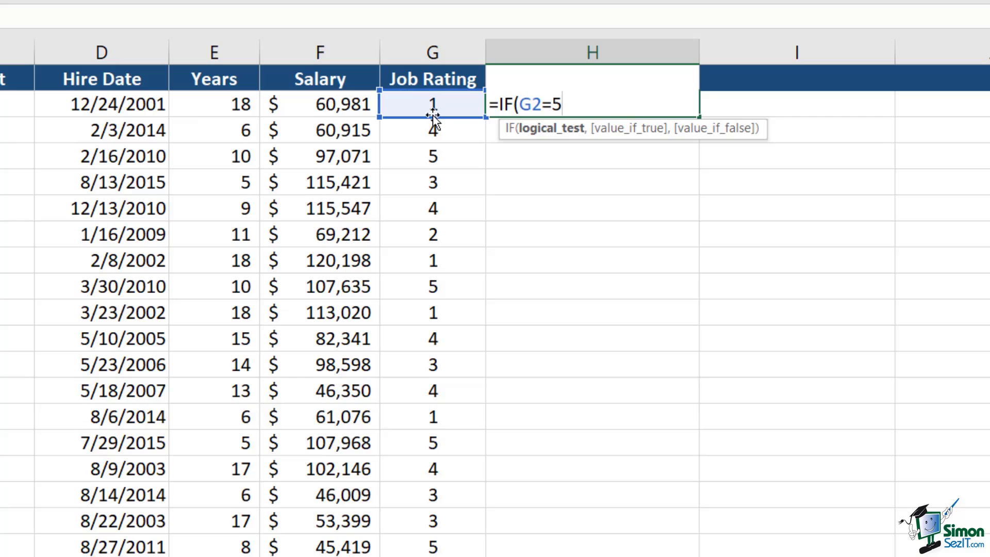
{"action": "type", "text": ","}
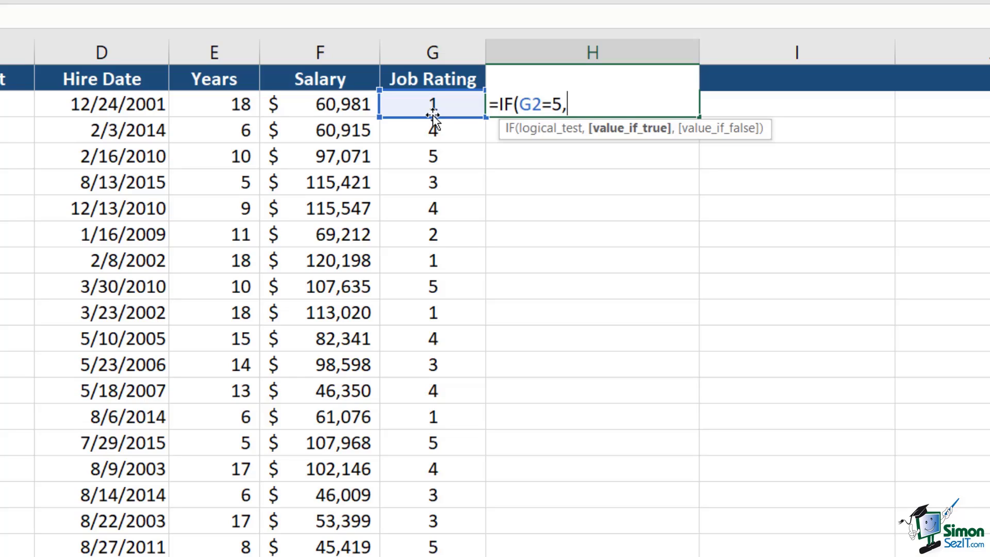
{"action": "left_click", "coordinate": [318, 104]}
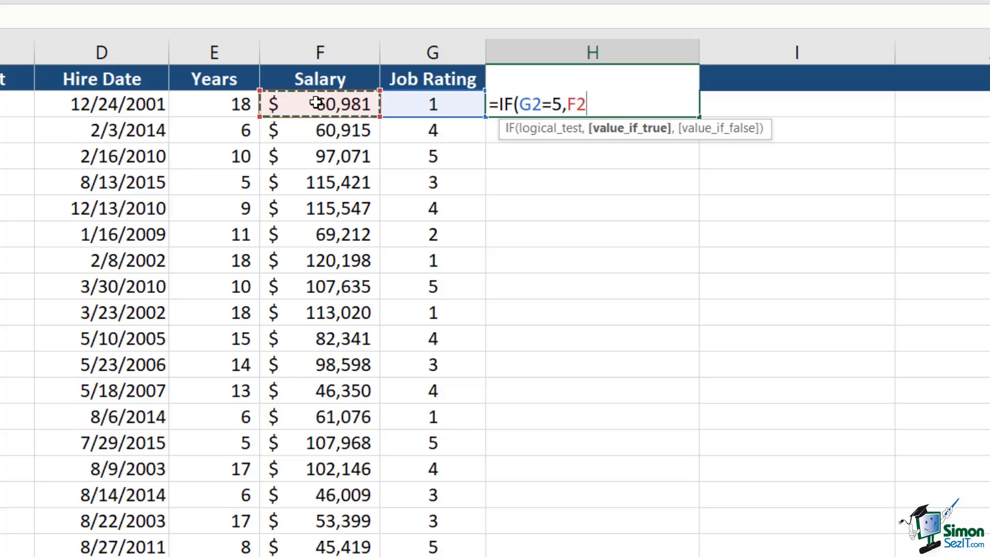
{"action": "type", "text": "*"}
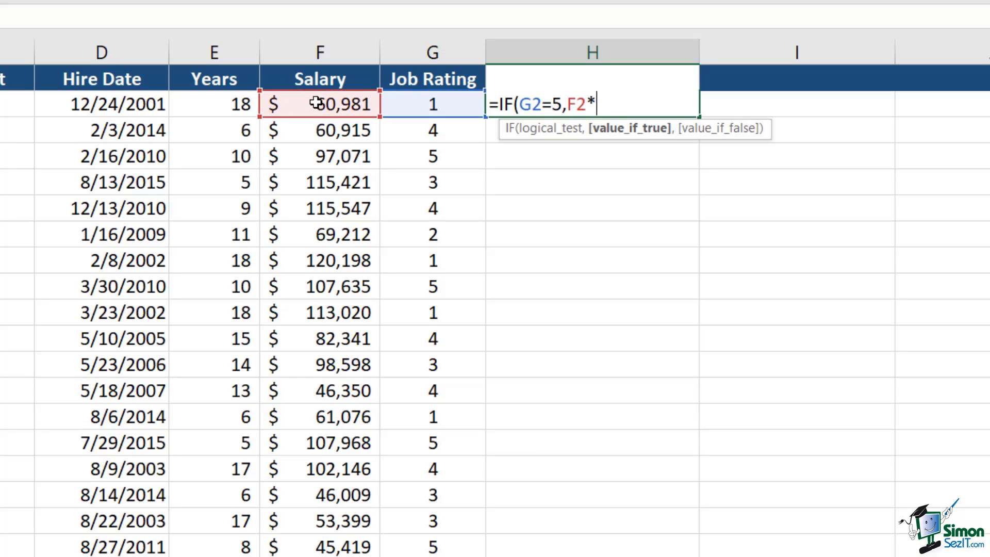
{"action": "type", "text": "15%"}
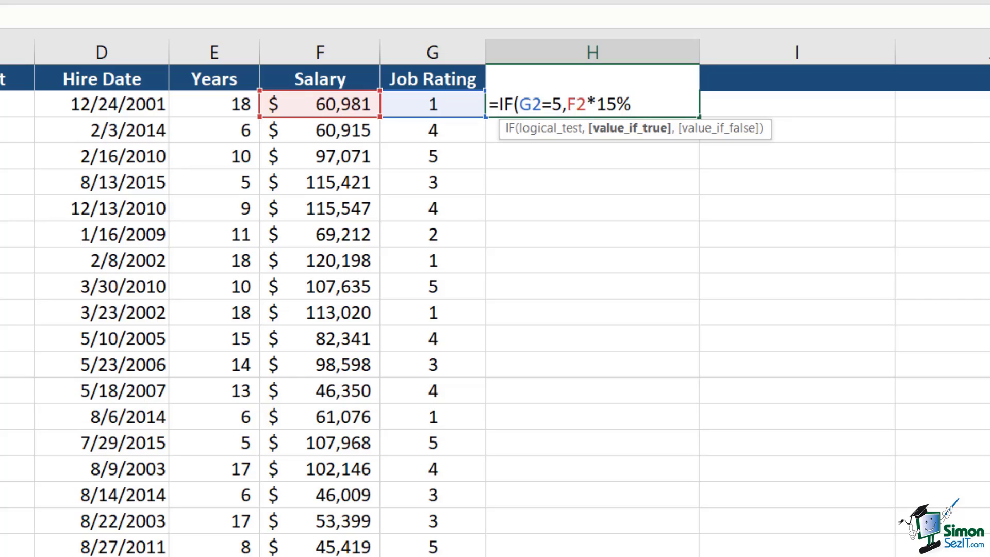
{"action": "type", "text": ","}
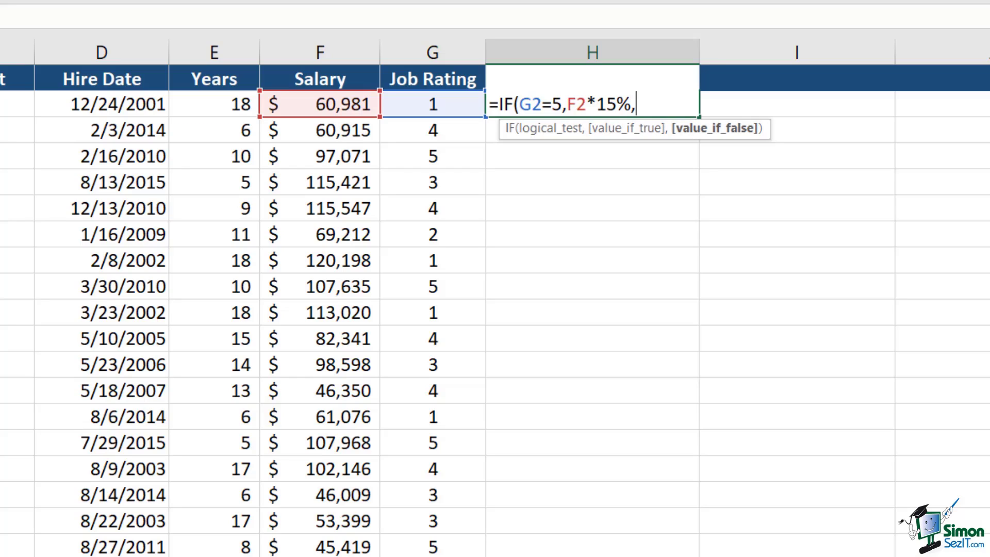
{"action": "type", "text": "0)"}
{"action": "key", "text": "Return"}
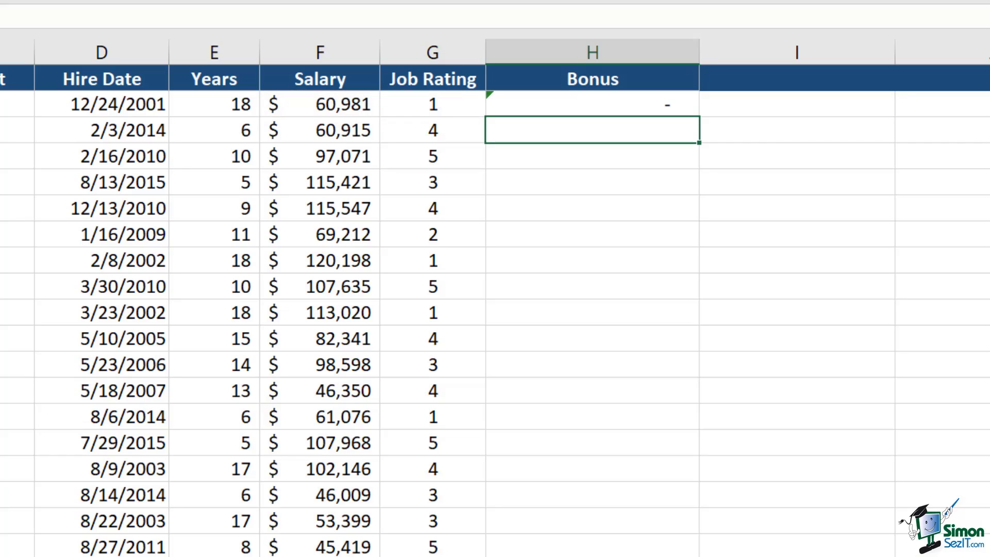
Copy the bonus formula down column H and format it as accounting currency
{"action": "left_click", "coordinate": [670, 103]}
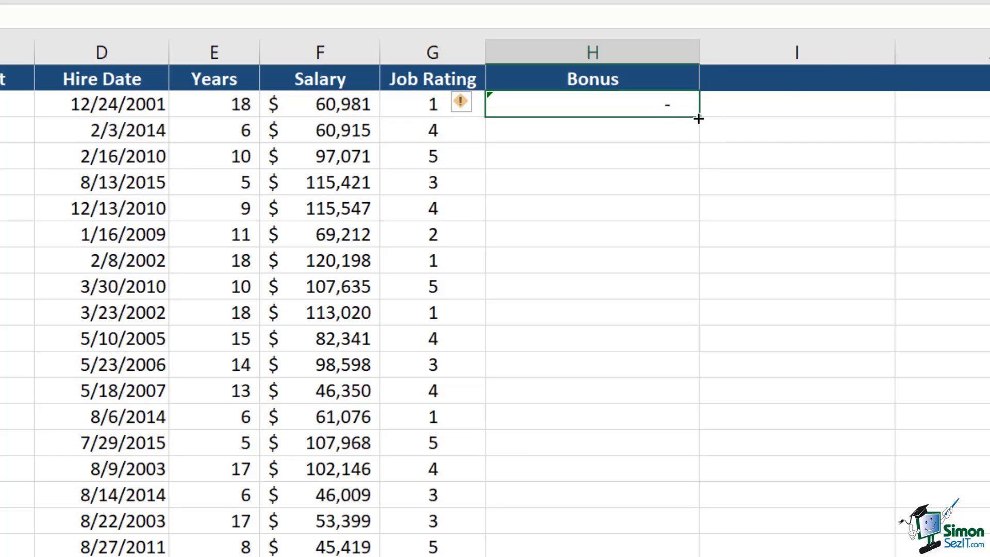
{"action": "double_click", "coordinate": [699, 116]}
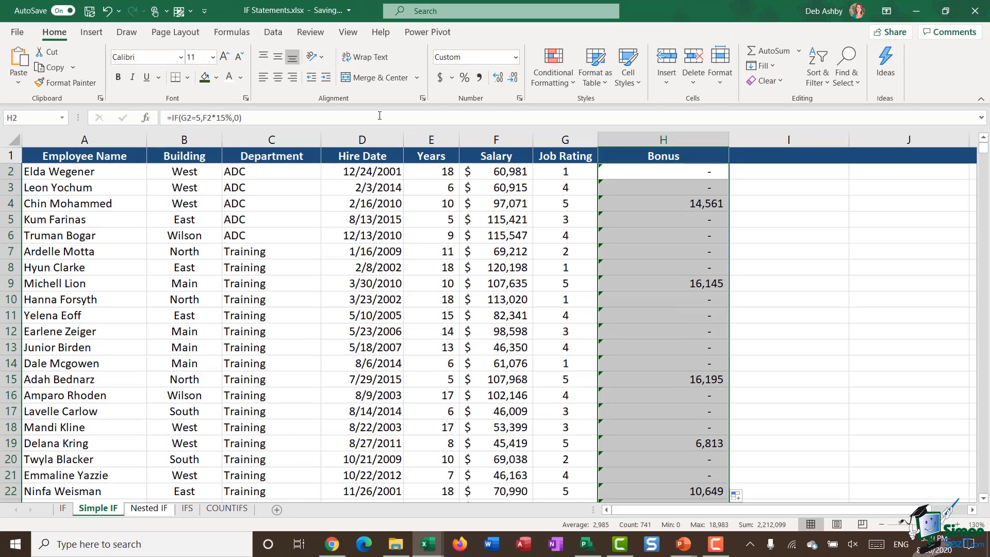
{"action": "left_click", "coordinate": [438, 78]}
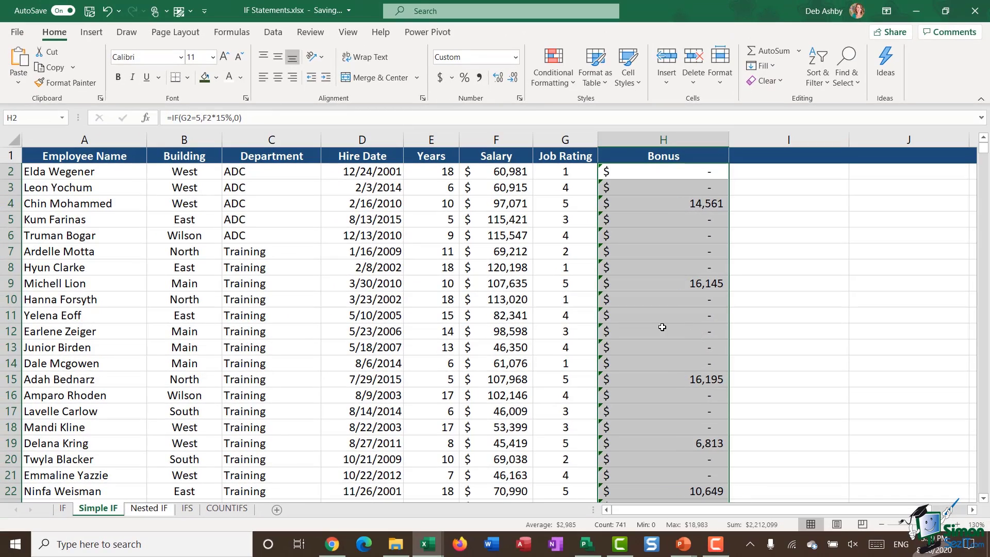
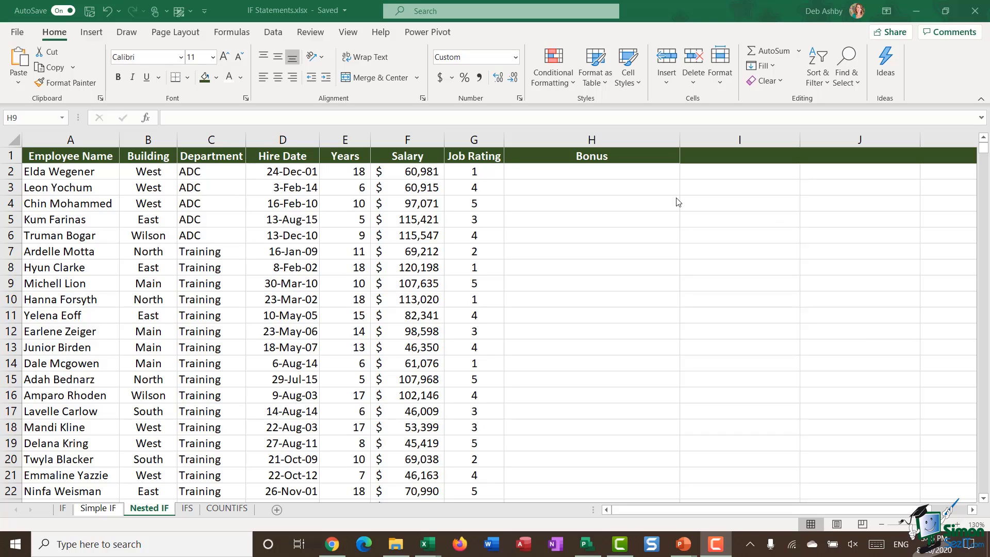
In H2, begin typing =IF(G2=5,3000,IF( so rating 5 pays 3000, leaving the false branch open
{"action": "left_click", "coordinate": [578, 173]}
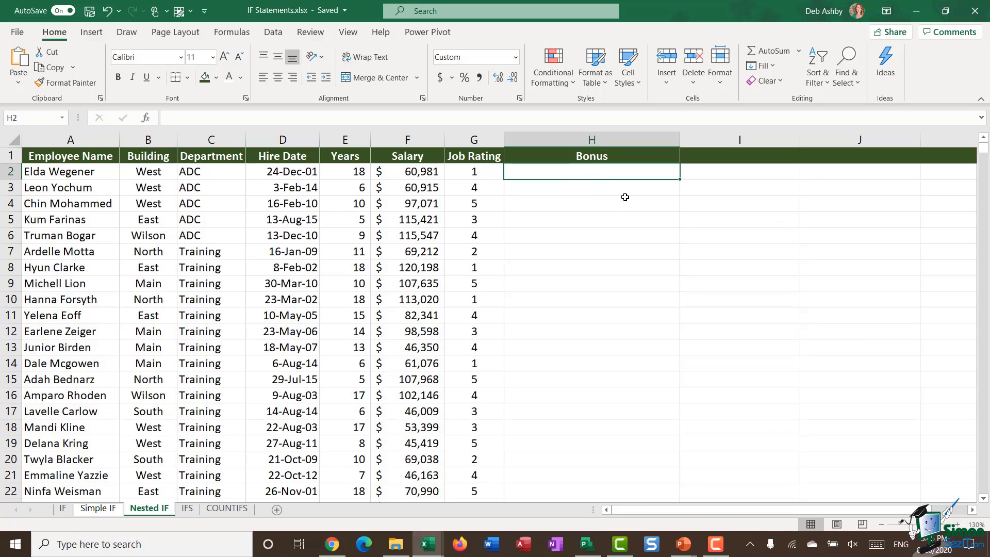
{"action": "type", "text": "=IF"}
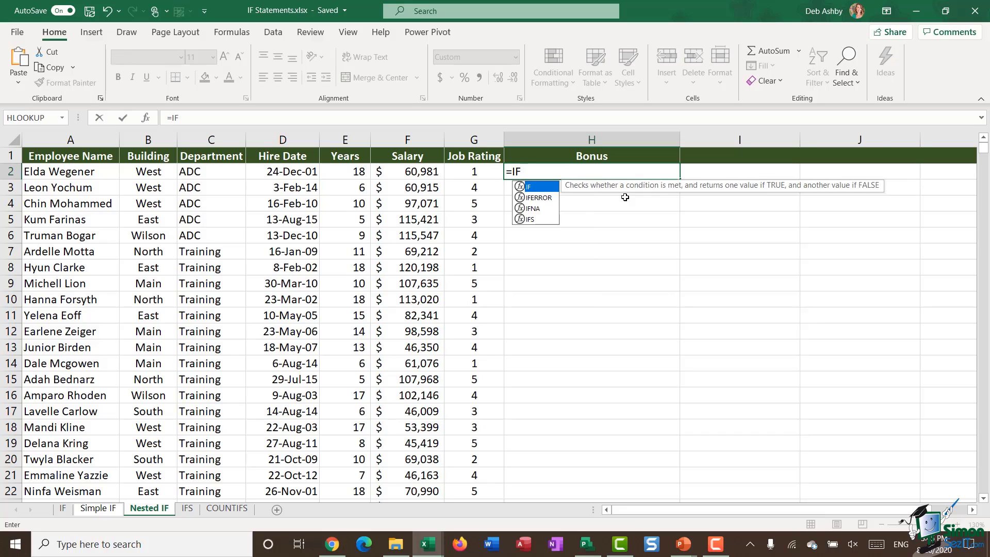
{"action": "type", "text": "("}
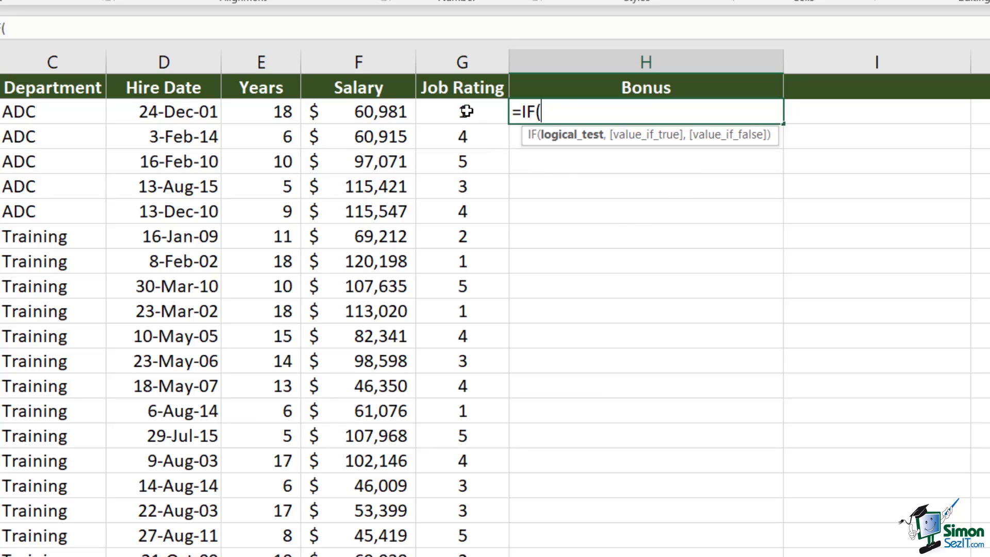
{"action": "left_click", "coordinate": [466, 111]}
{"action": "type", "text": "=5"}
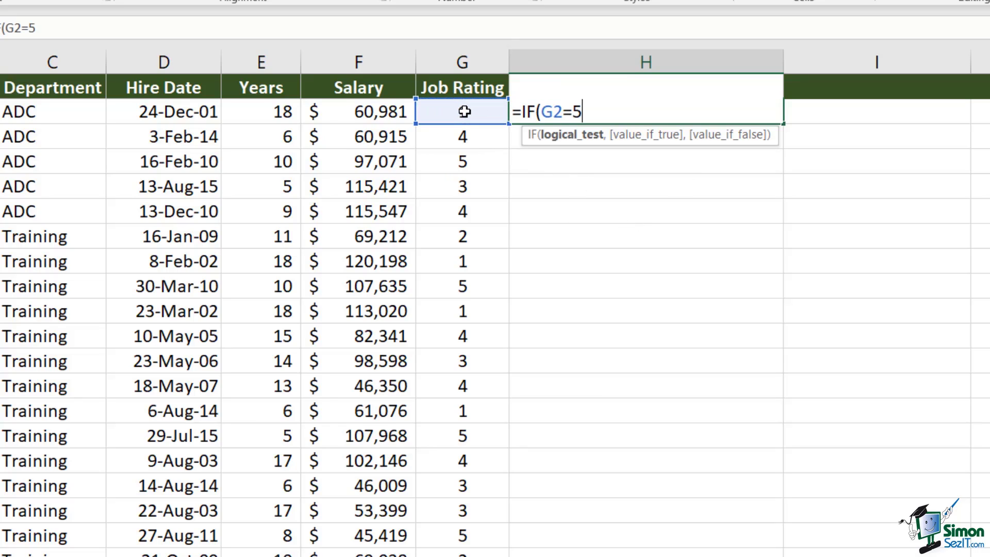
{"action": "type", "text": ","}
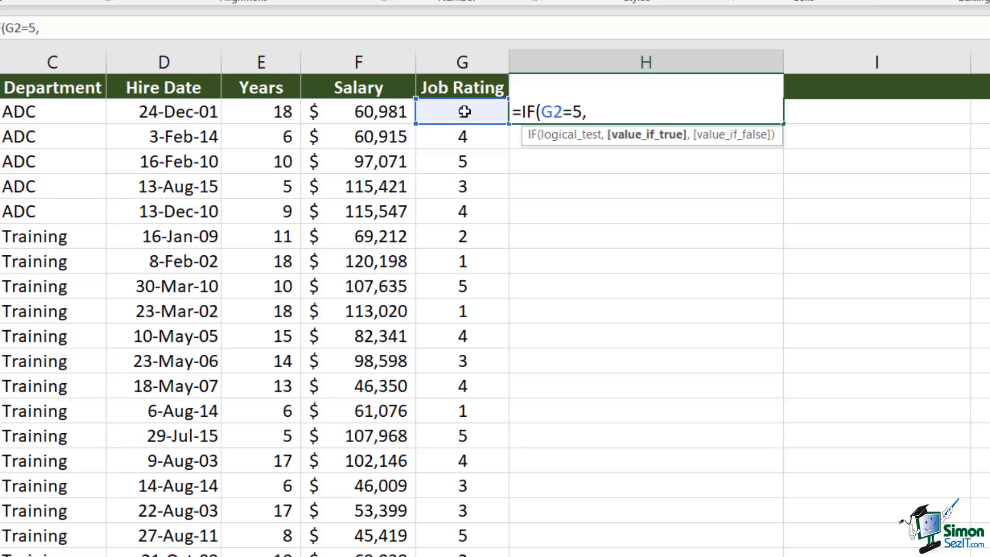
{"action": "type", "text": "3000"}
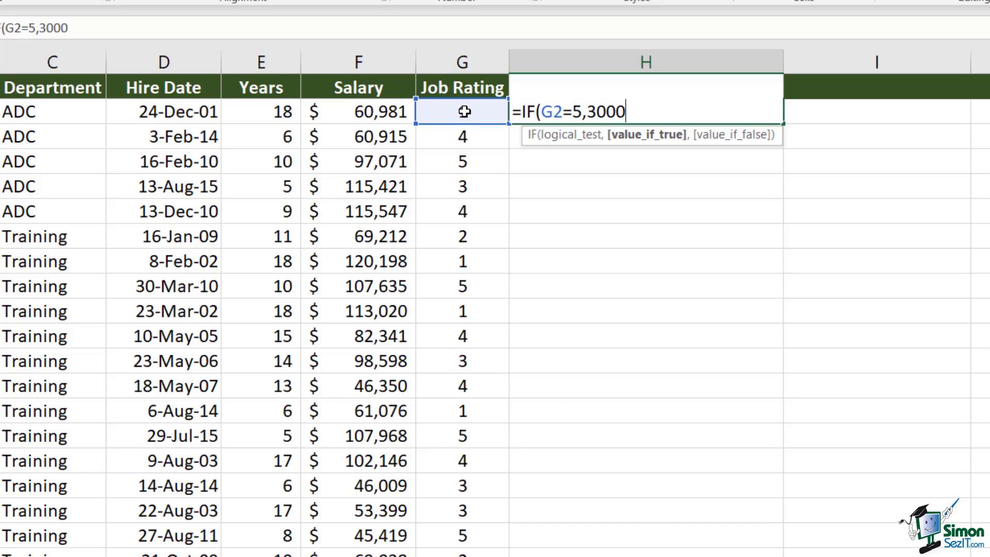
{"action": "type", "text": ","}
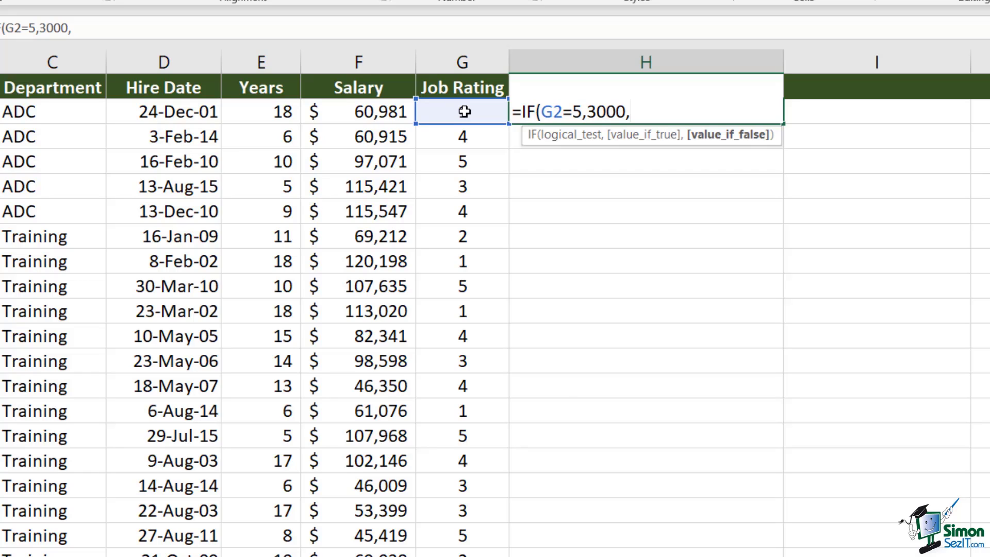
{"action": "type", "text": "IF"}
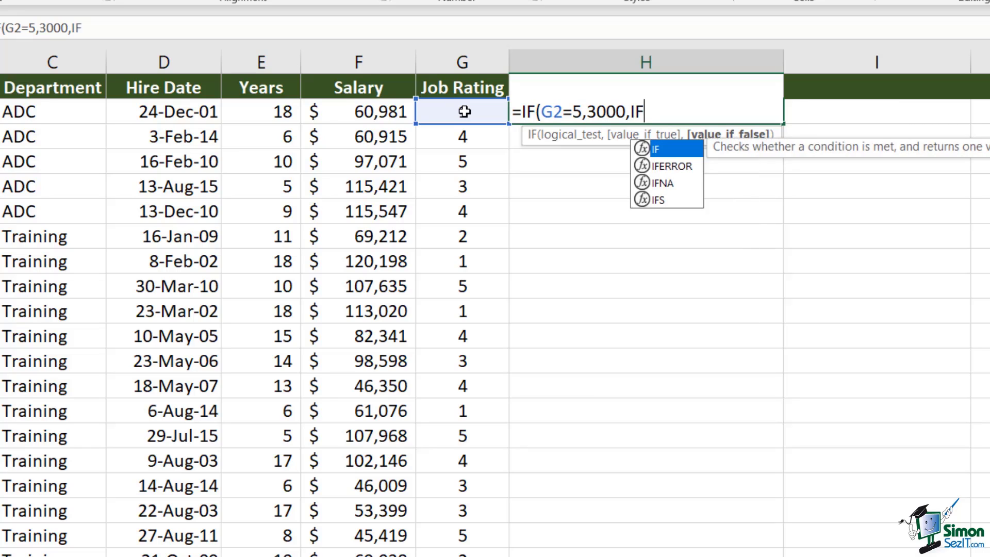
{"action": "type", "text": "("}
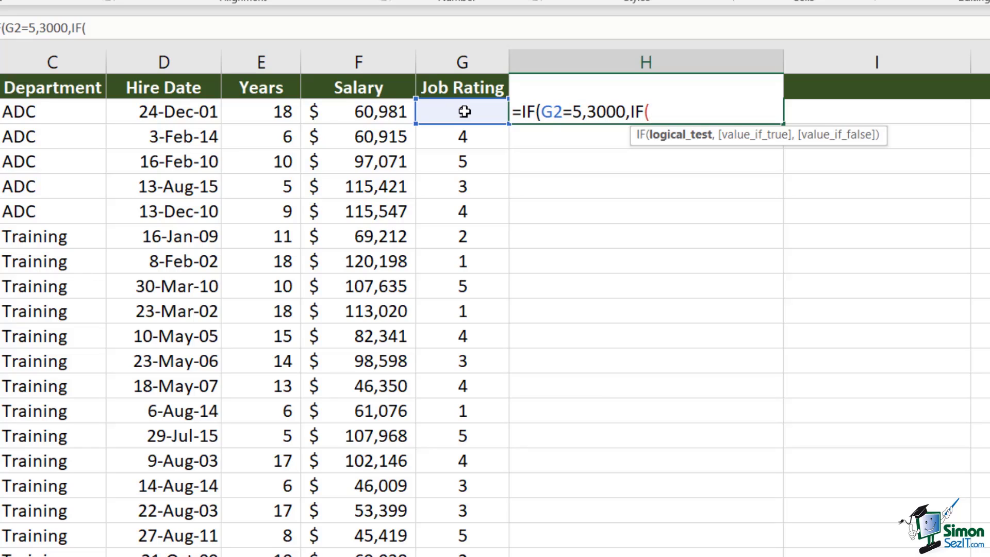
Add inner IFs on G2 paying 1500, 900 and 500 for ratings 4, 3, 2, else 0, closing all brackets
{"action": "left_click", "coordinate": [464, 111]}
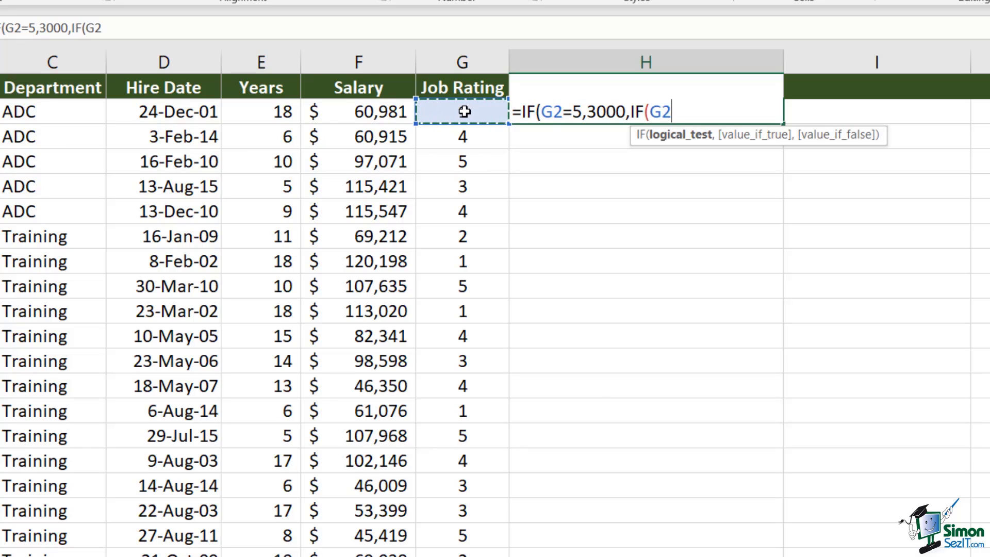
{"action": "type", "text": "=4"}
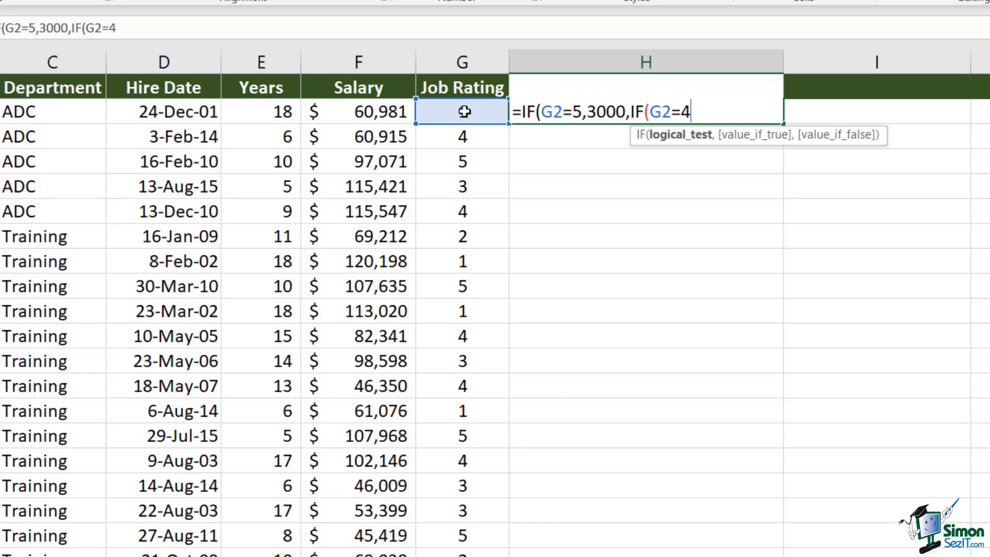
{"action": "type", "text": ",15"}
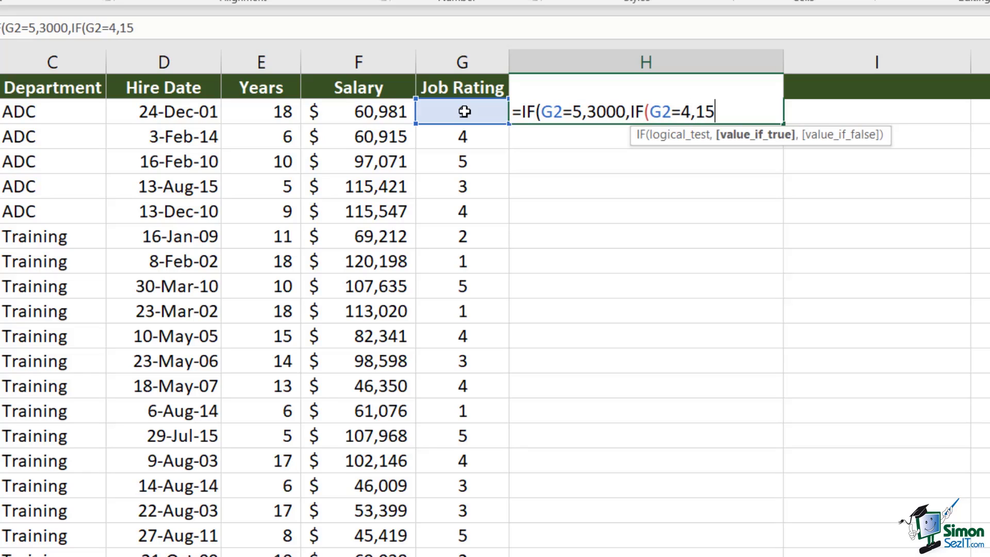
{"action": "type", "text": "00,"}
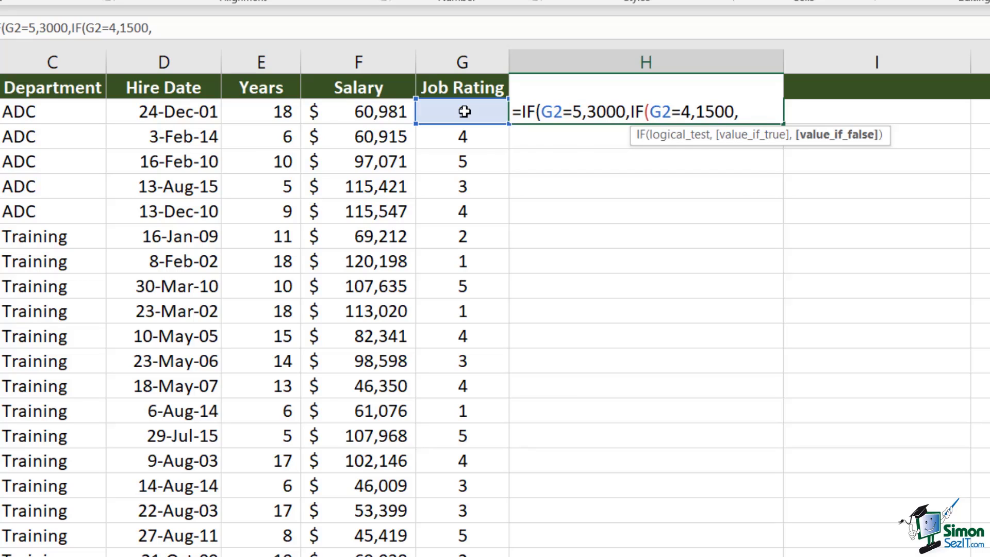
{"action": "type", "text": "IF("}
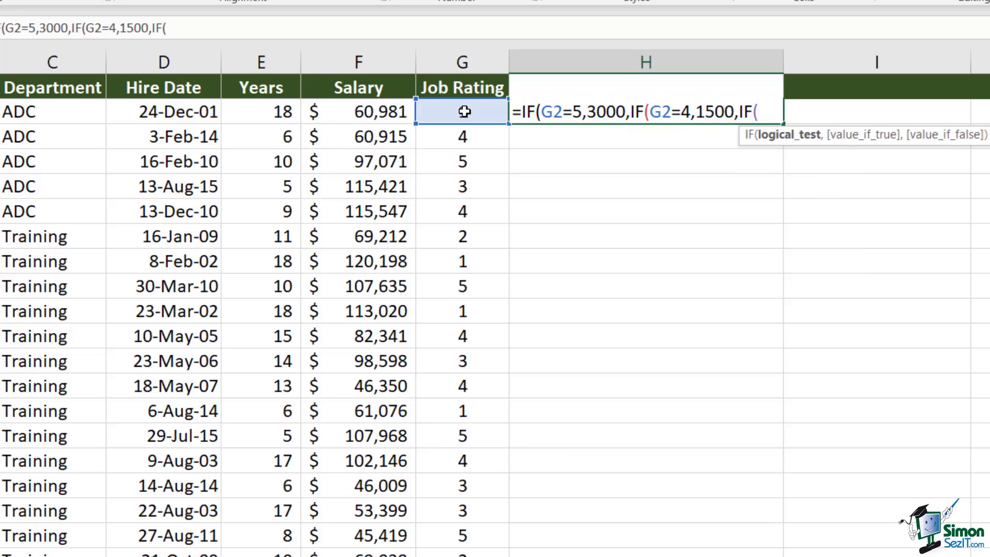
{"action": "left_click", "coordinate": [464, 111]}
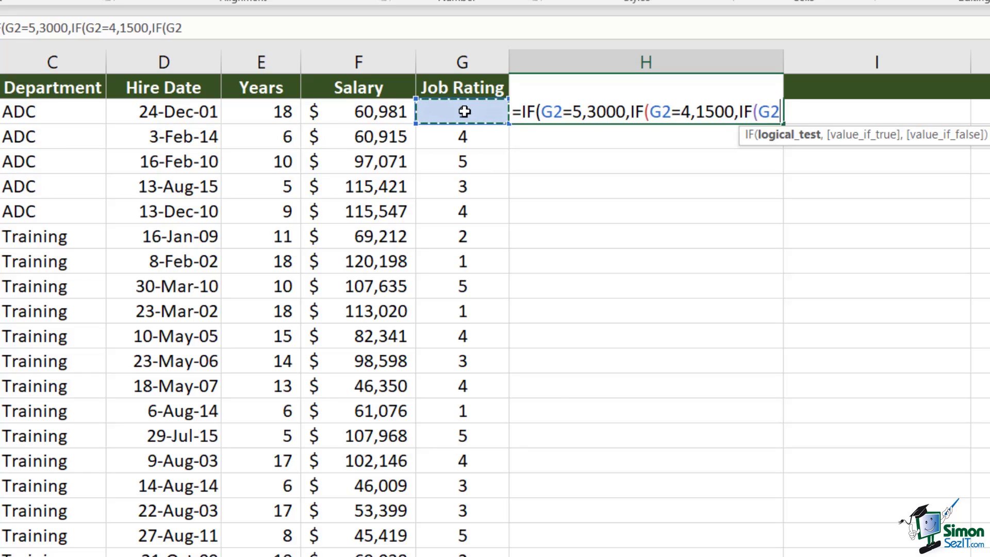
{"action": "type", "text": "="}
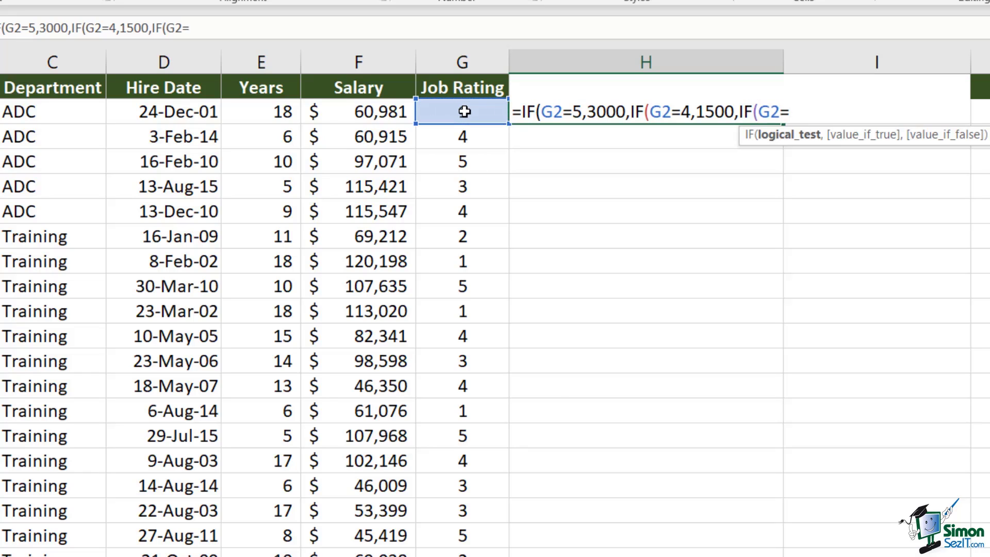
{"action": "type", "text": "3,"}
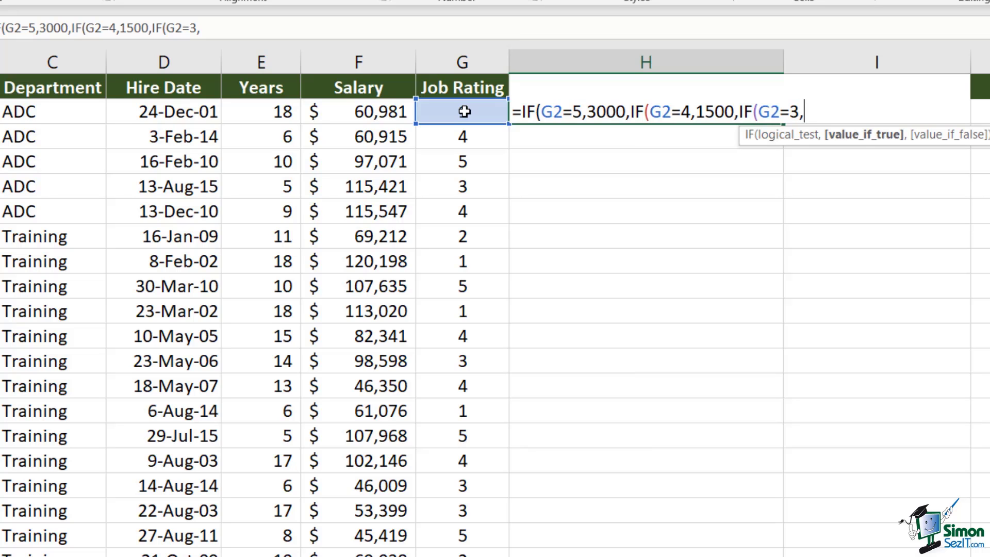
{"action": "type", "text": "900"}
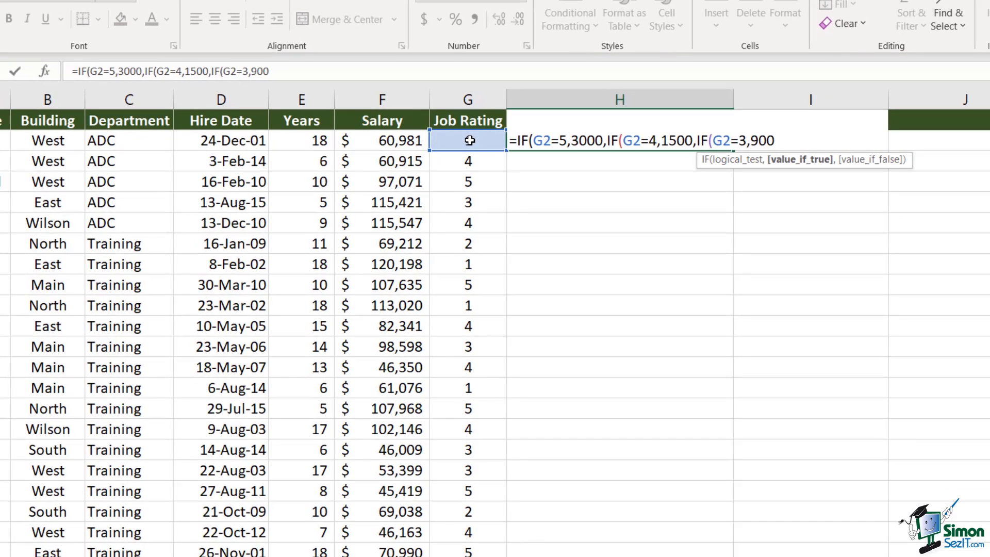
{"action": "type", "text": ","}
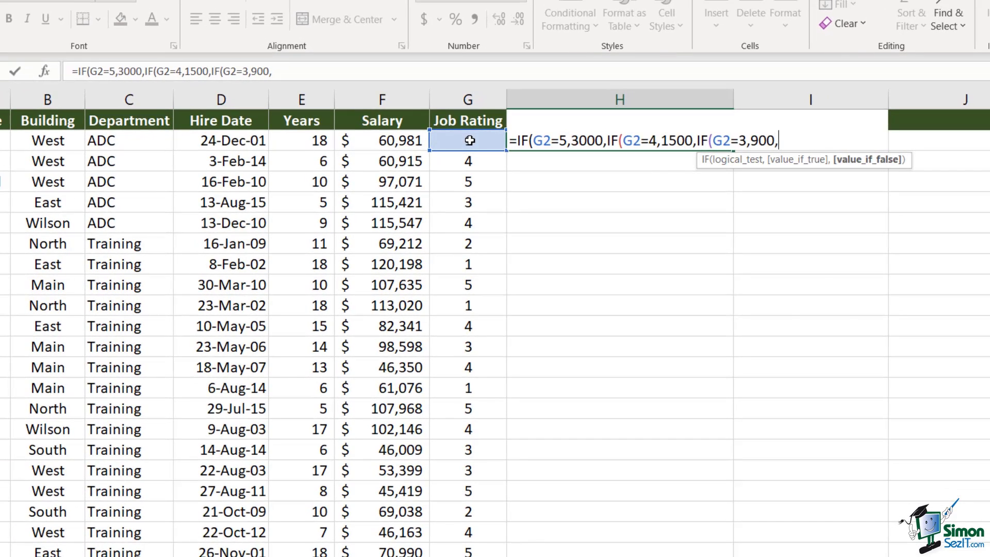
{"action": "type", "text": "IF("}
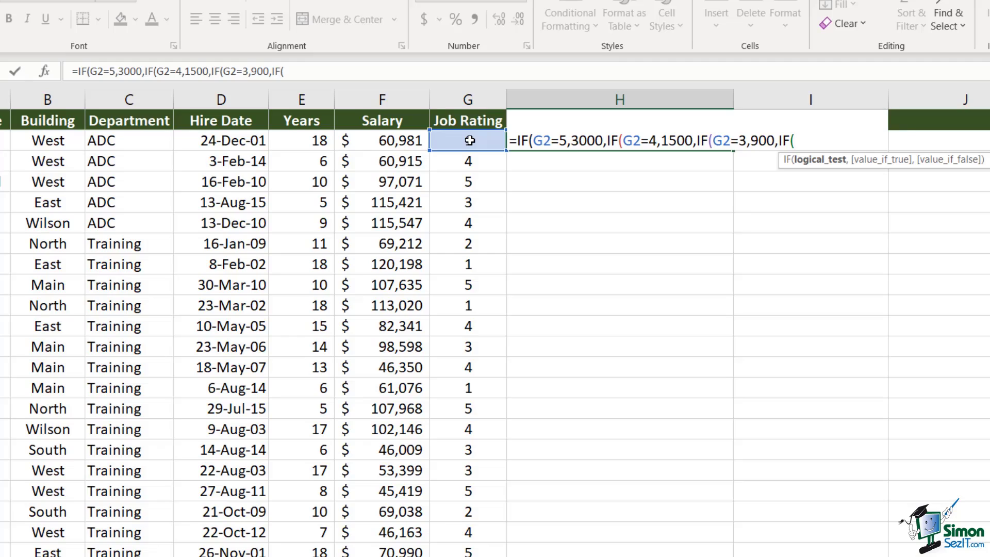
{"action": "left_click", "coordinate": [470, 141]}
{"action": "type", "text": "="}
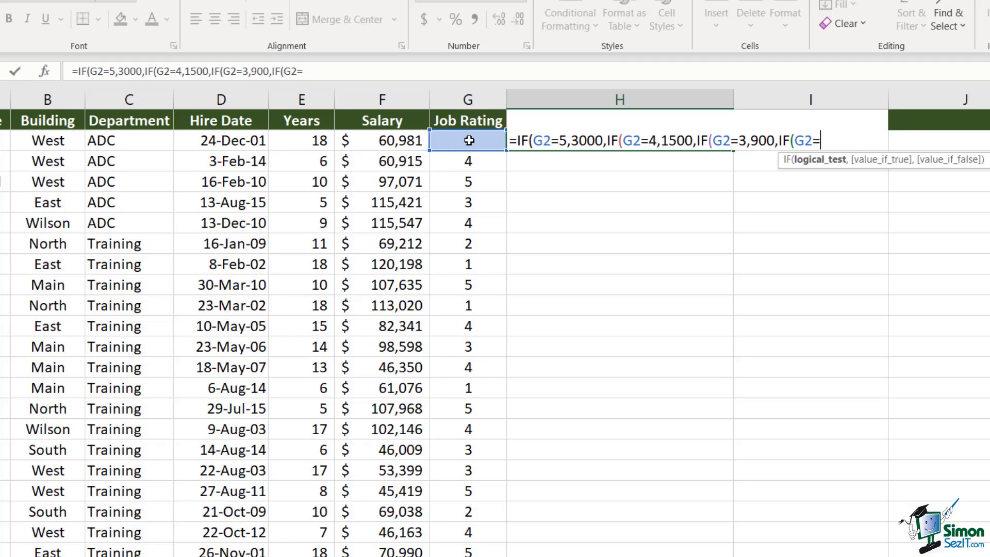
{"action": "type", "text": "2,500"}
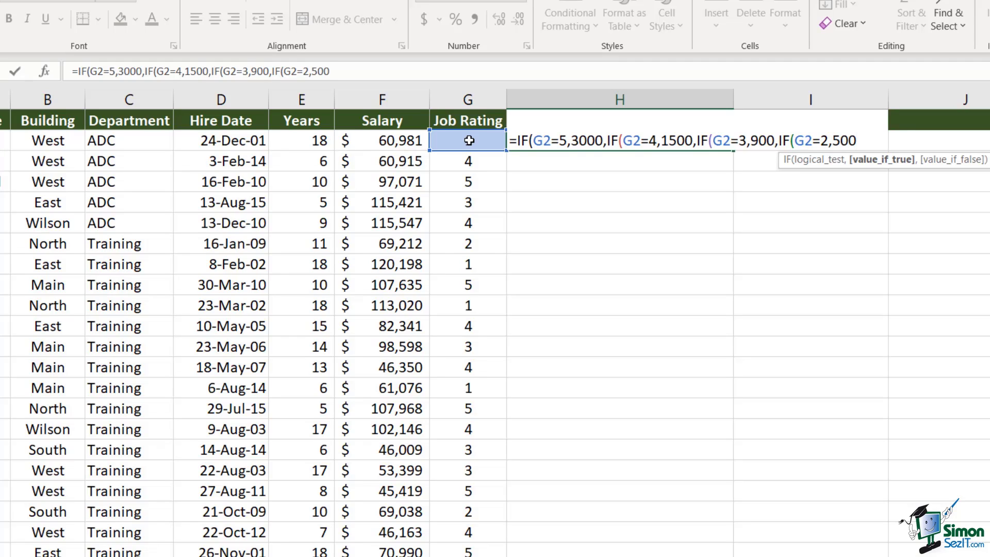
{"action": "type", "text": ","}
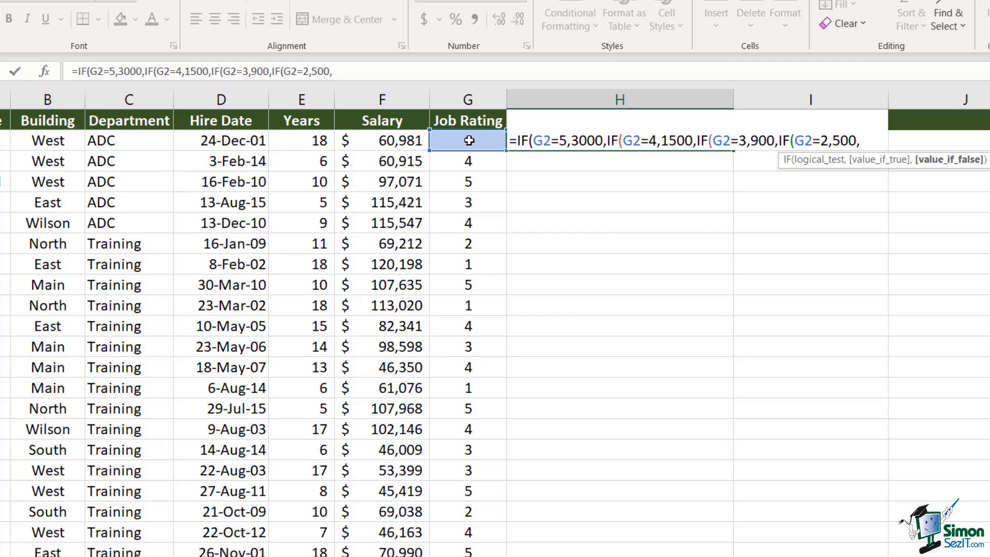
{"action": "type", "text": "0"}
{"action": "type", "text": "))))"}
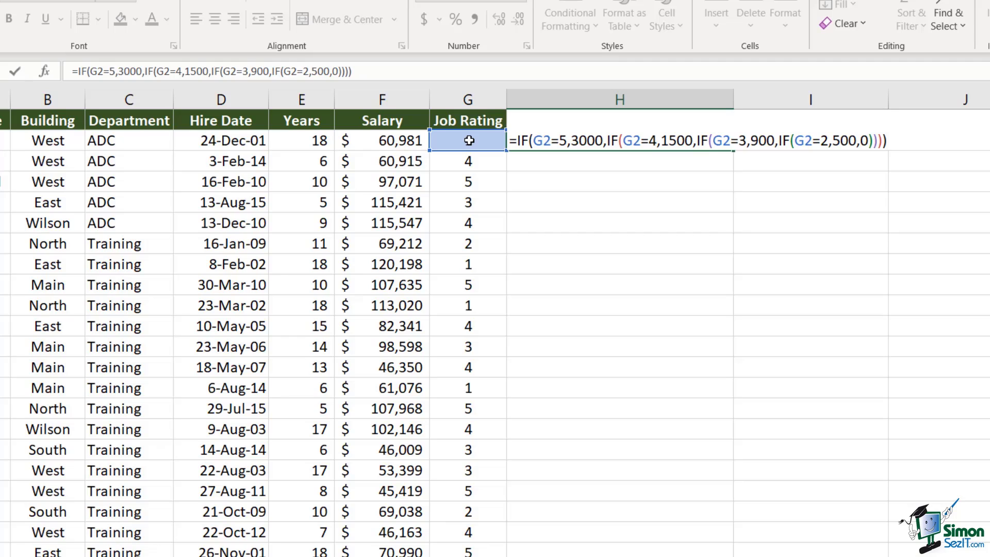
Commit H2's nested IF, fill it down column H, and review it against the ratings in G2 and G7
{"action": "key", "text": "Return"}
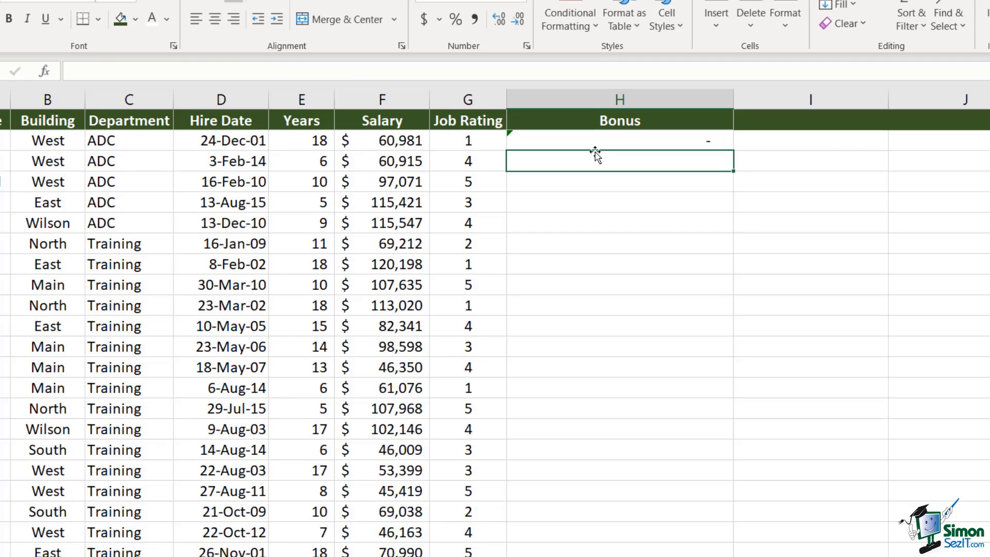
{"action": "left_click", "coordinate": [464, 140]}
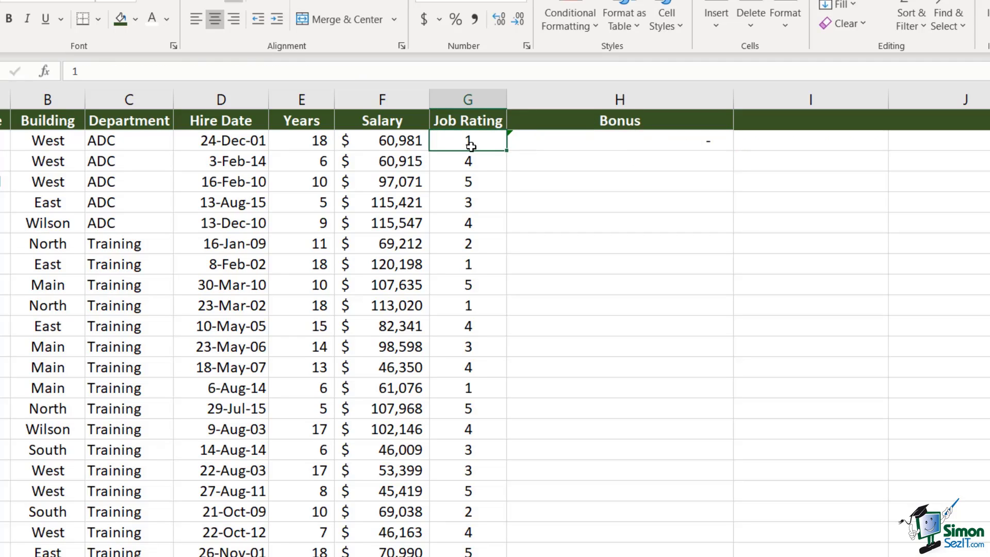
{"action": "left_click", "coordinate": [630, 141]}
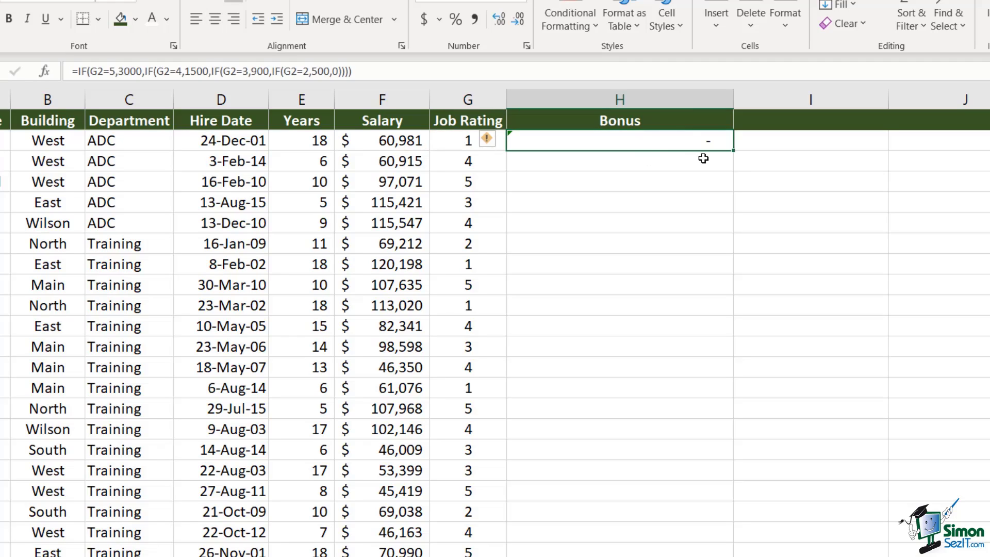
{"action": "double_click", "coordinate": [734, 151]}
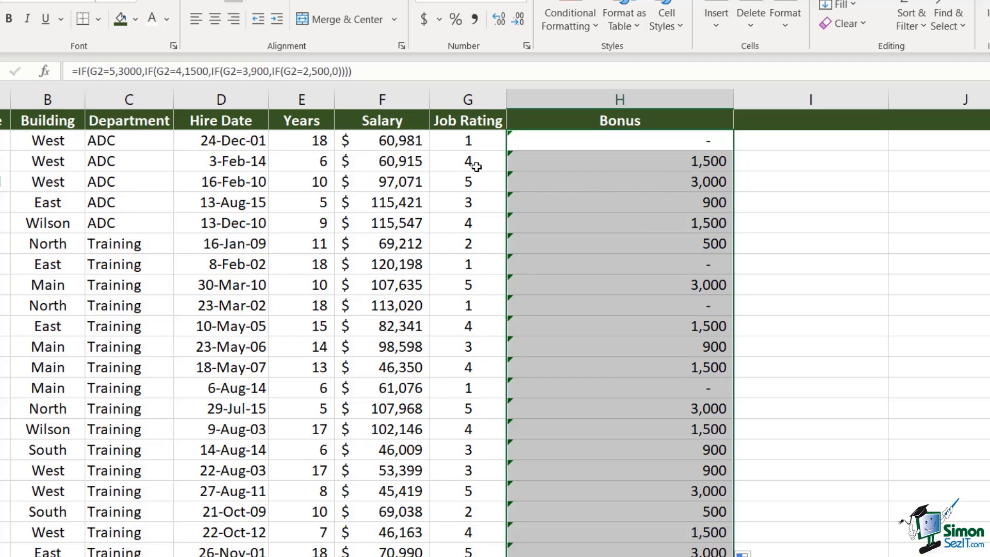
{"action": "left_click", "coordinate": [477, 246]}
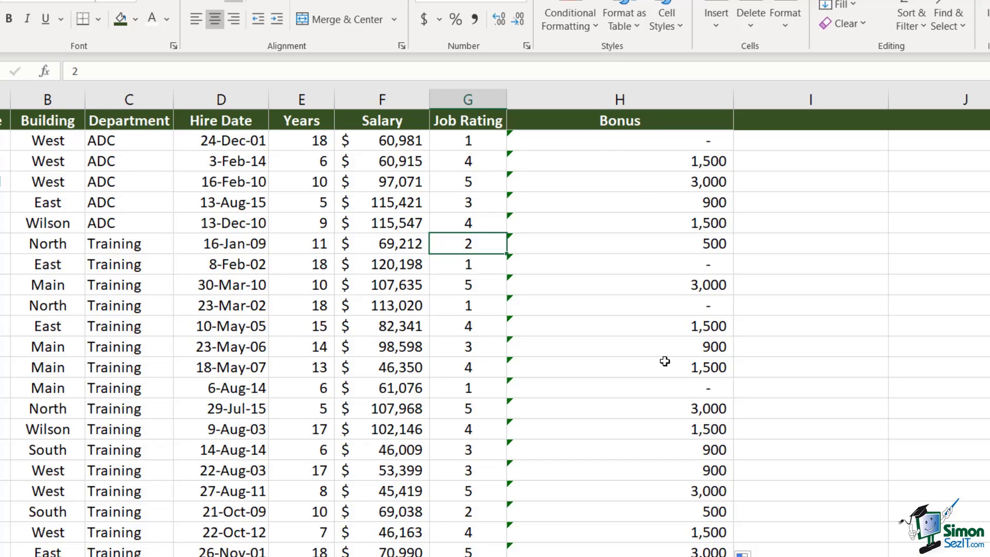
{"action": "double_click", "coordinate": [610, 145]}
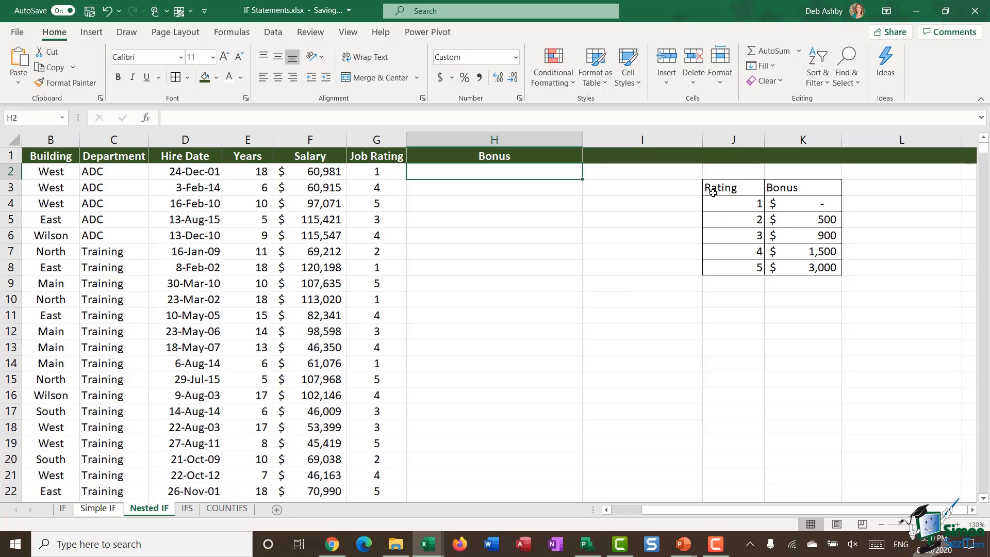
{"action": "left_click_drag", "start_coordinate": [712, 194], "coordinate": [798, 255]}
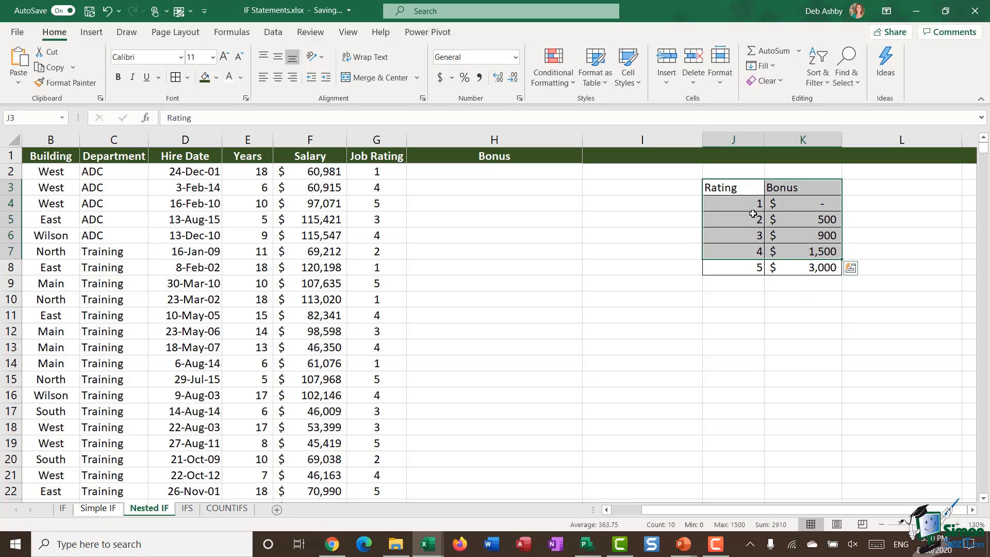
{"action": "left_click", "coordinate": [734, 201]}
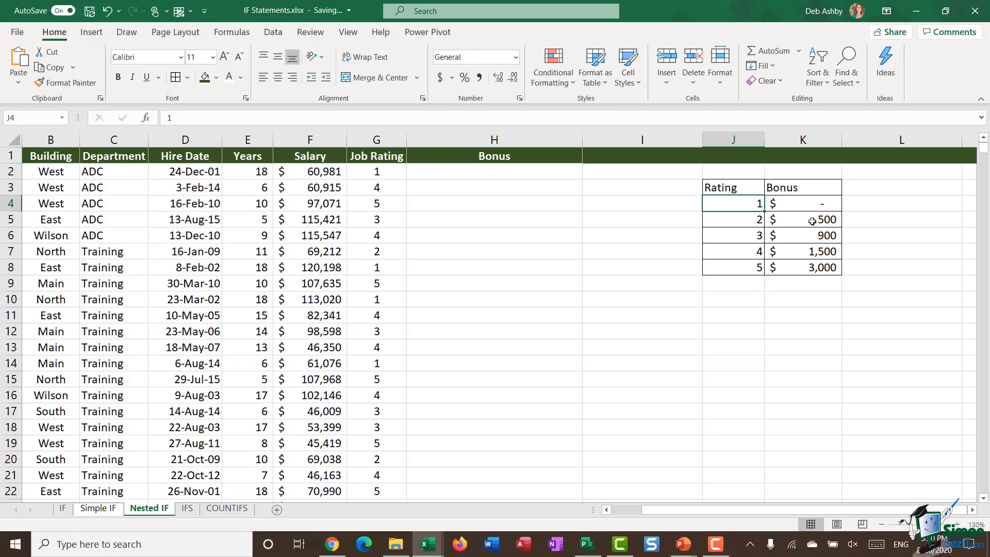
{"action": "left_click", "coordinate": [811, 222]}
{"action": "left_click", "coordinate": [803, 242]}
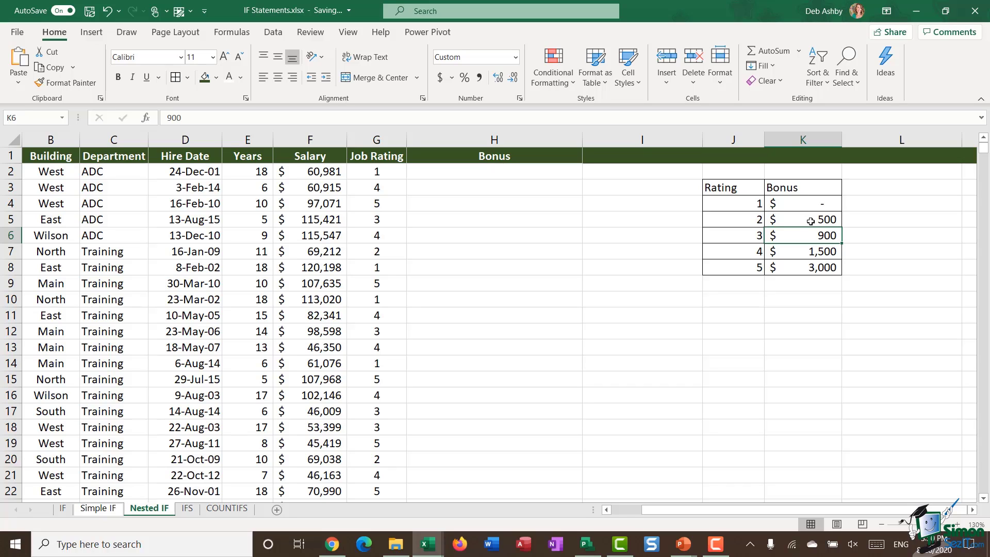
{"action": "left_click", "coordinate": [454, 171]}
Start H2's formula as =IF(G2=5,$K$8, using the absolute 3,000 bonus cell for rating 5
{"action": "type", "text": "="}
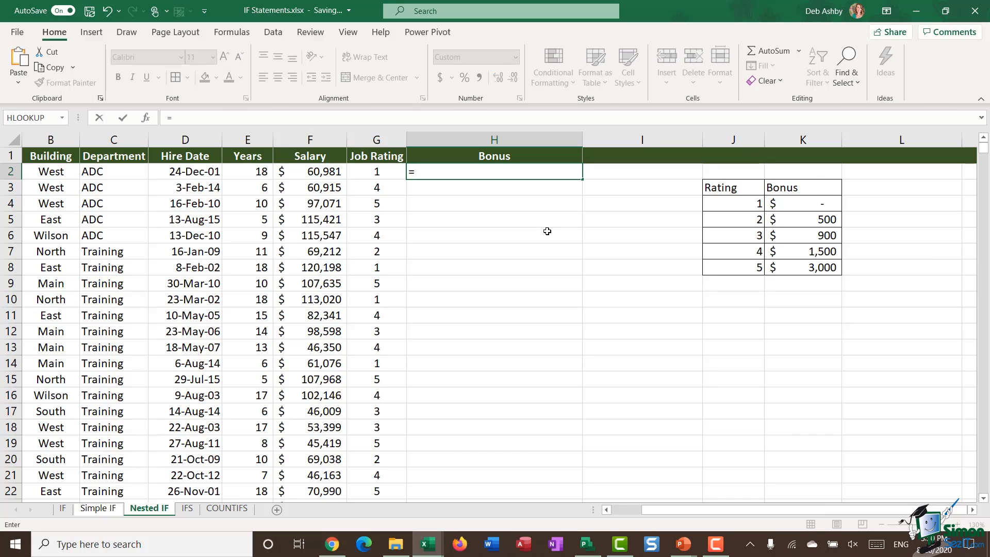
{"action": "type", "text": "if"}
{"action": "key", "text": "Tab"}
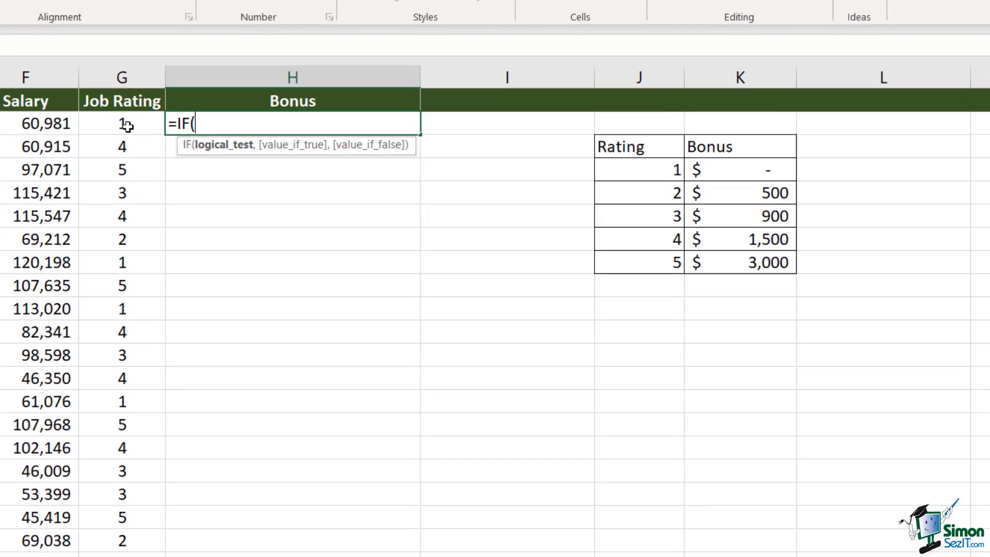
{"action": "left_click", "coordinate": [380, 173]}
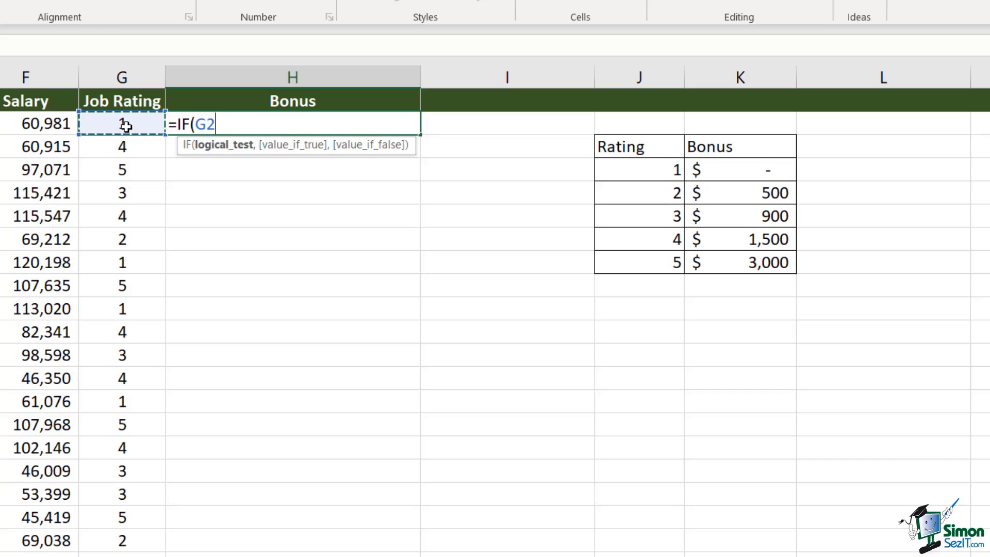
{"action": "type", "text": "=5"}
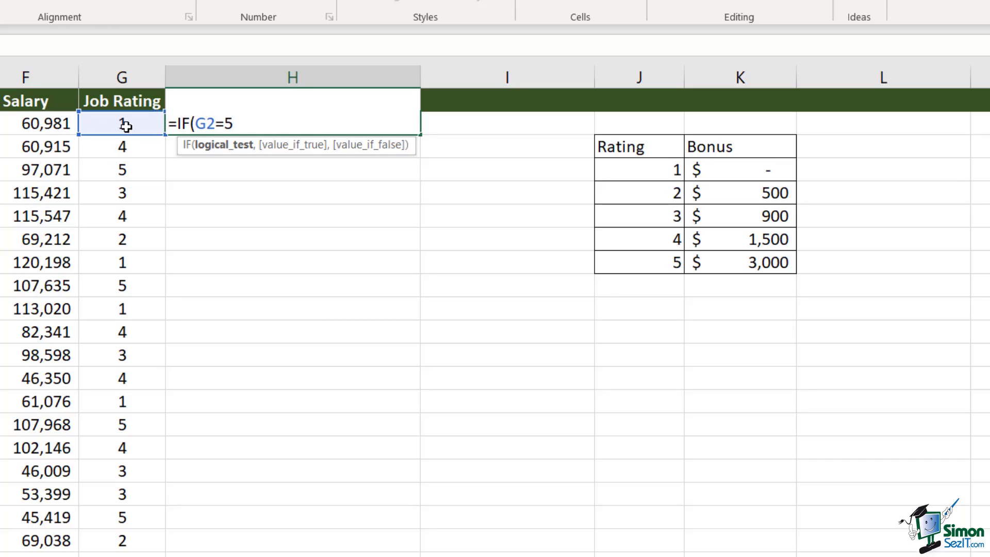
{"action": "type", "text": ","}
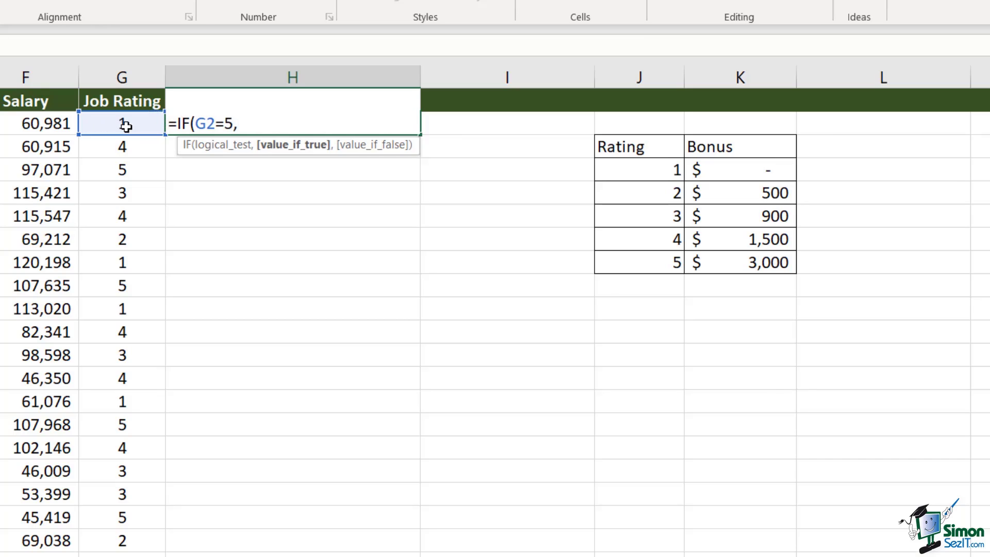
{"action": "left_click", "coordinate": [756, 262]}
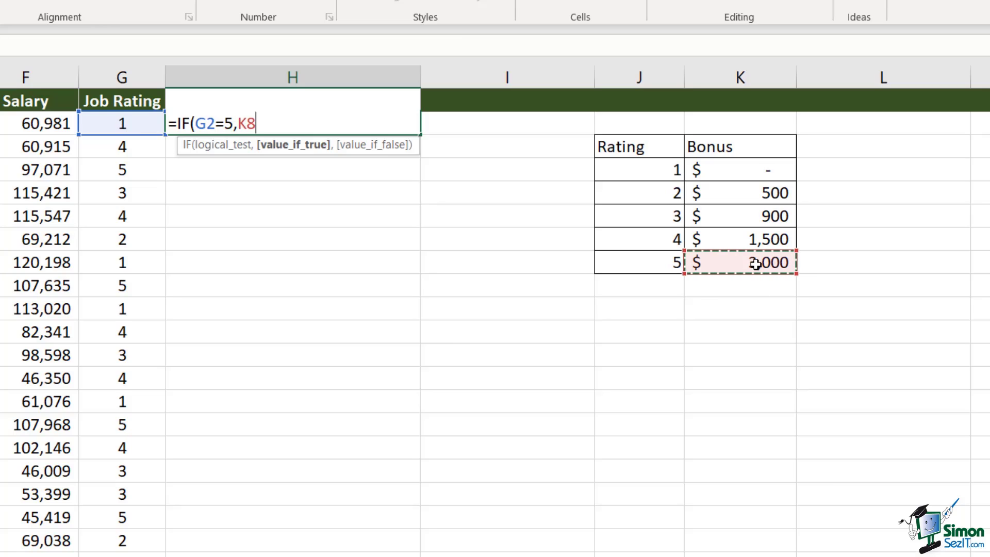
{"action": "key", "text": "F4"}
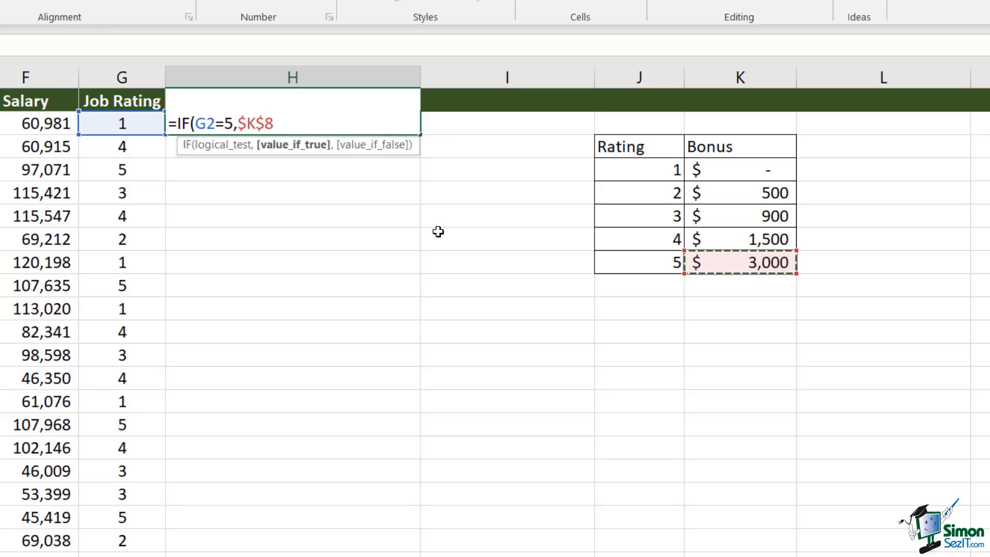
Add the inner IF(G2=4,$K$7,0) for the 1,500 rating-4 bonus and commit the formula
{"action": "type", "text": ",IF"}
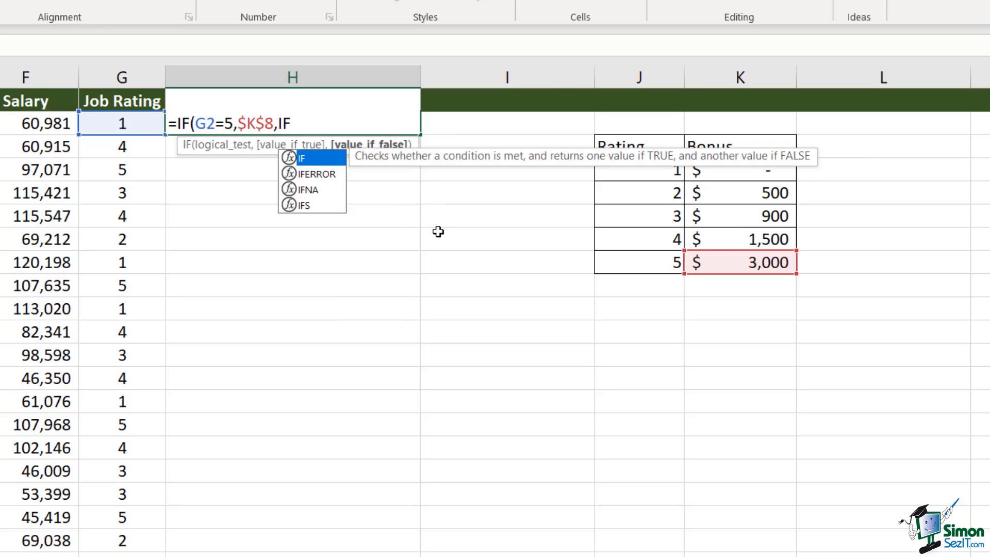
{"action": "type", "text": "("}
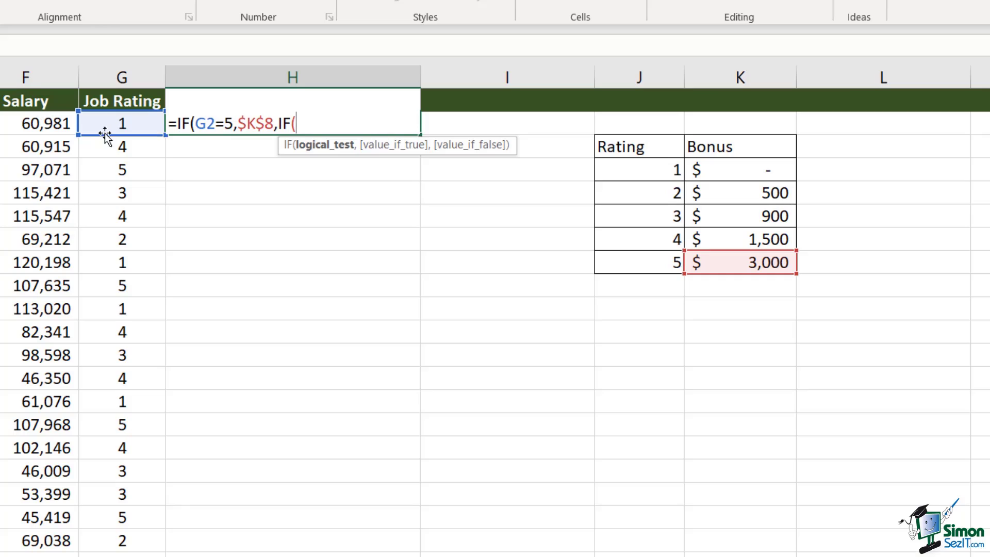
{"action": "left_click", "coordinate": [111, 129]}
{"action": "type", "text": "=4,"}
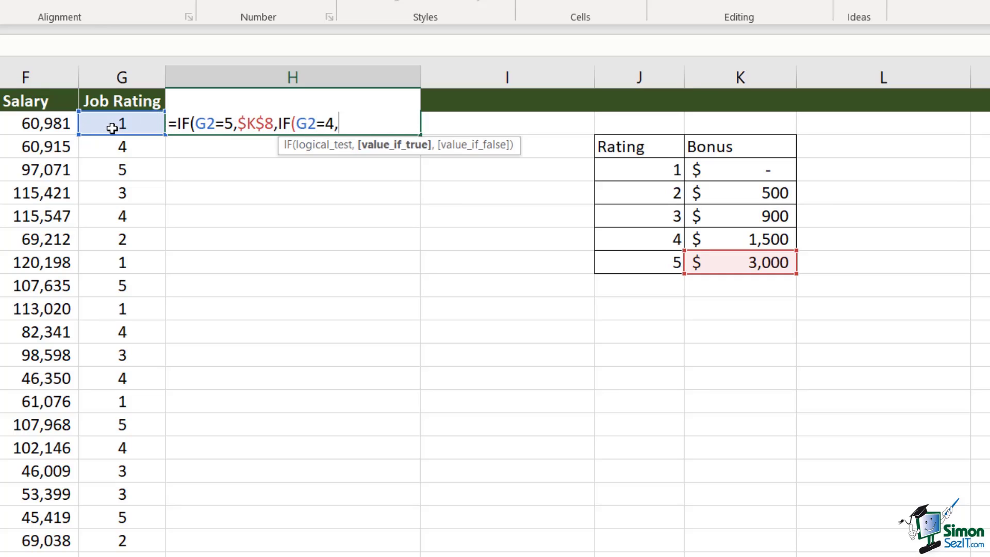
{"action": "left_click", "coordinate": [738, 243]}
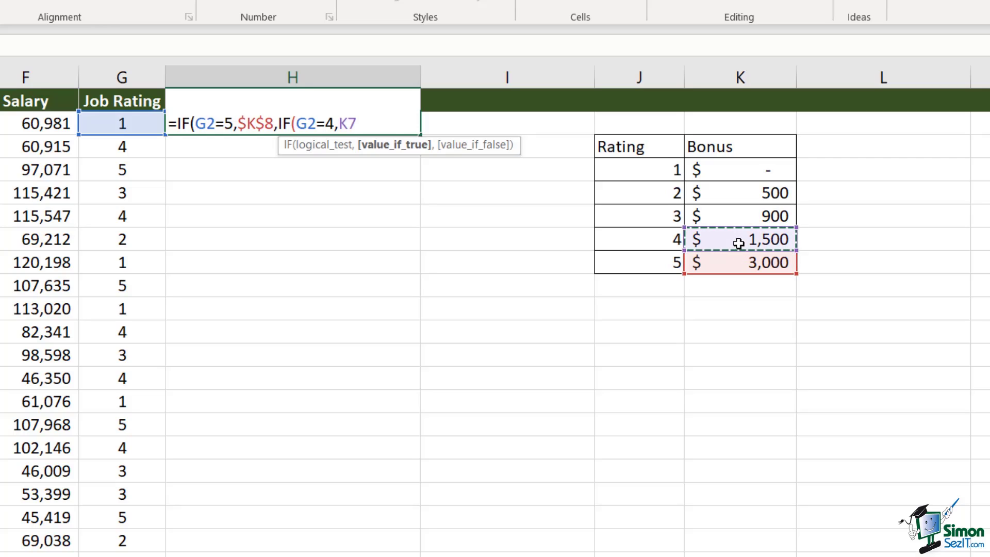
{"action": "key", "text": "F4"}
{"action": "type", "text": ","}
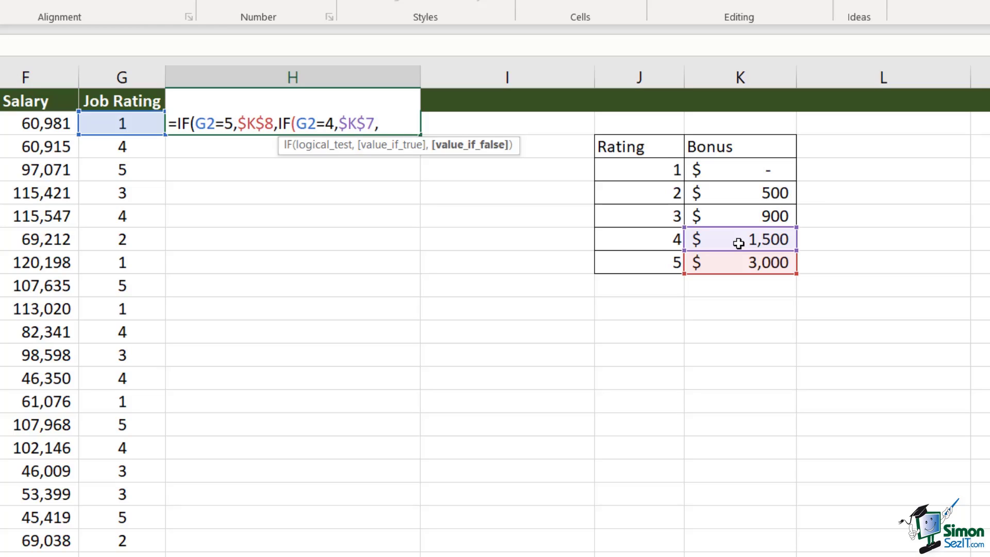
{"action": "type", "text": "0))"}
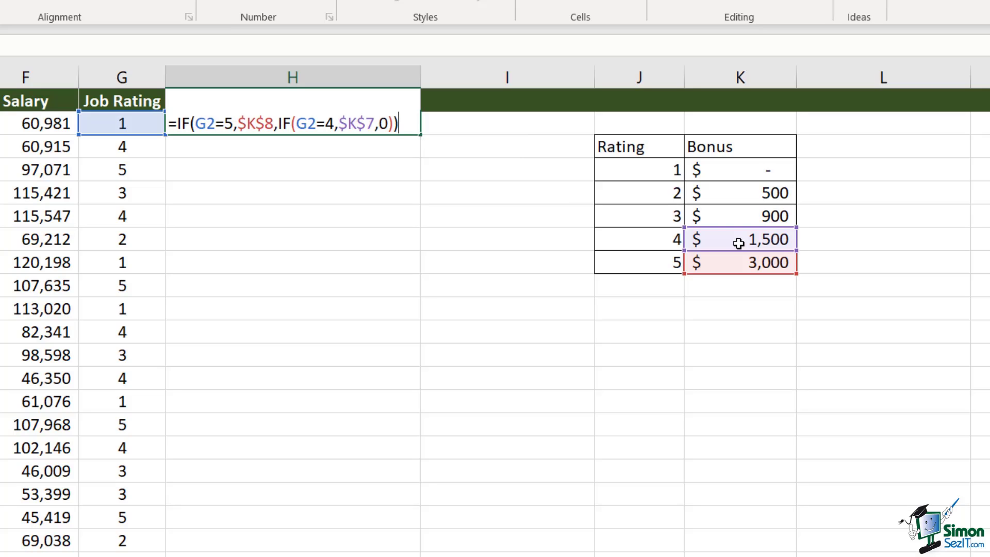
{"action": "key", "text": "Return"}
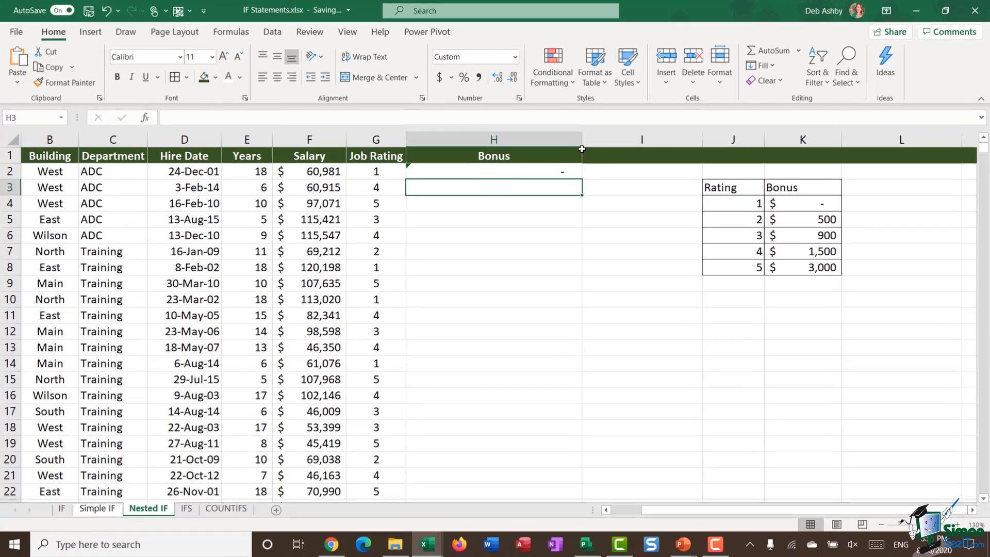
Fill H2's bonus formula down column H and change the rating-4 bonus in K7 to 1700
{"action": "left_click", "coordinate": [468, 146]}
{"action": "double_click", "coordinate": [584, 178]}
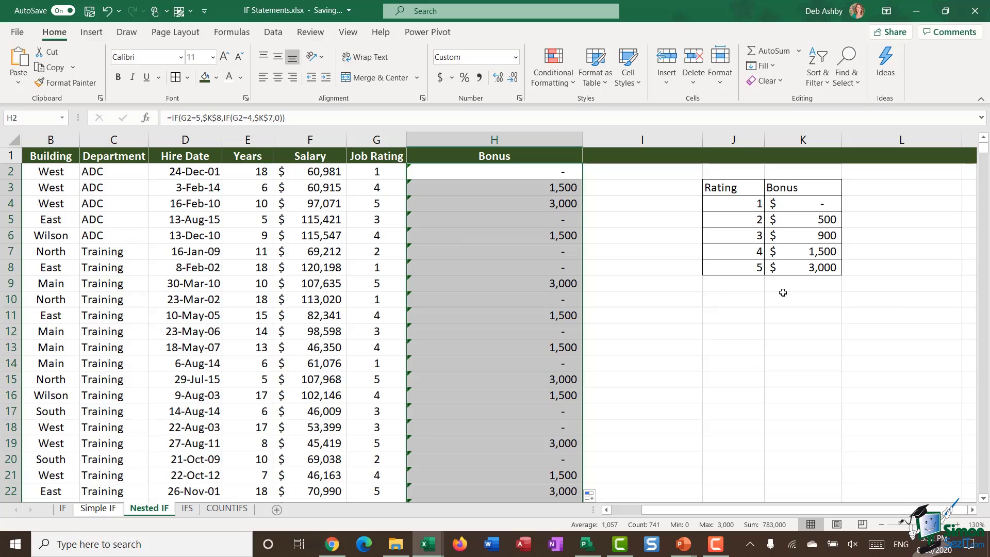
{"action": "left_click", "coordinate": [799, 252]}
{"action": "type", "text": "1700"}
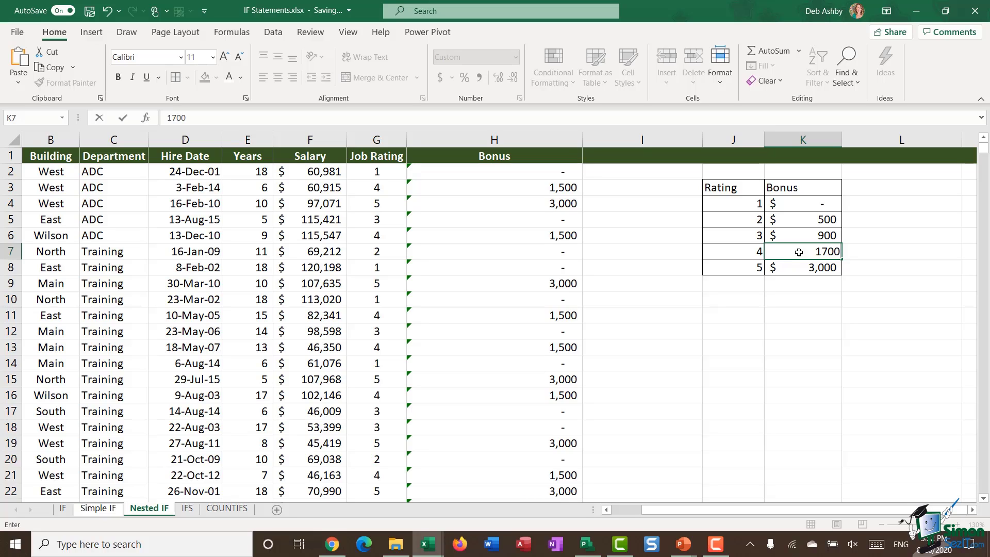
{"action": "key", "text": "Return"}
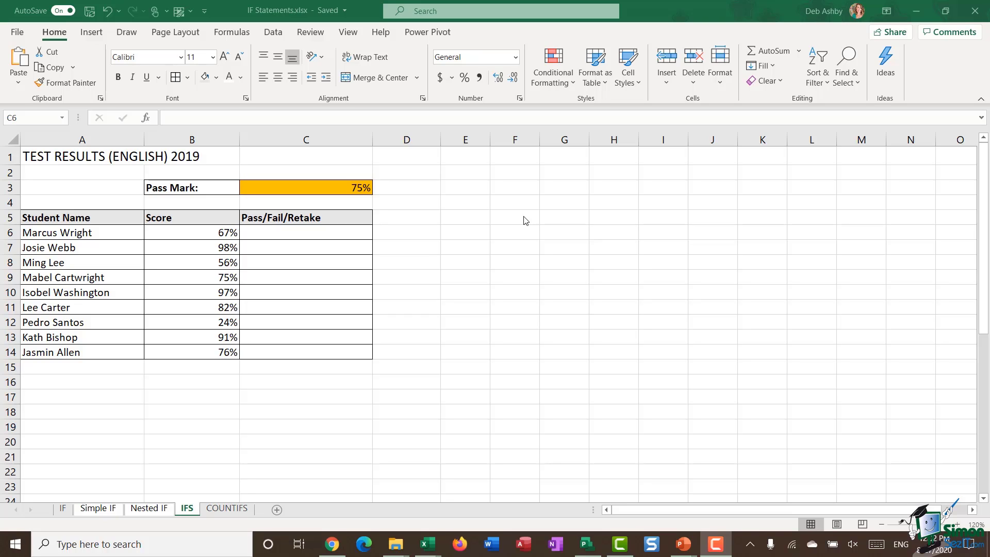
{"action": "left_click", "coordinate": [509, 201]}
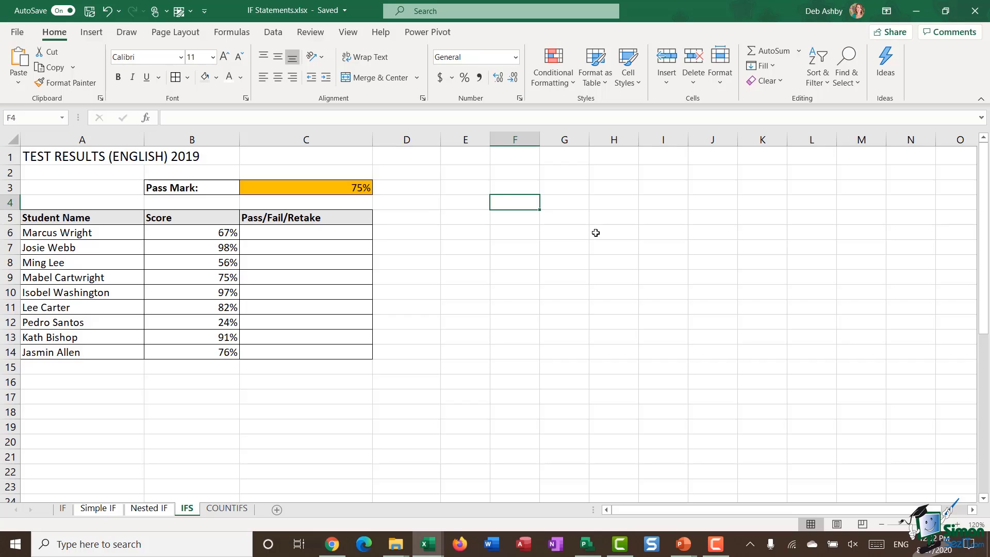
{"action": "type", "text": "=IFS"}
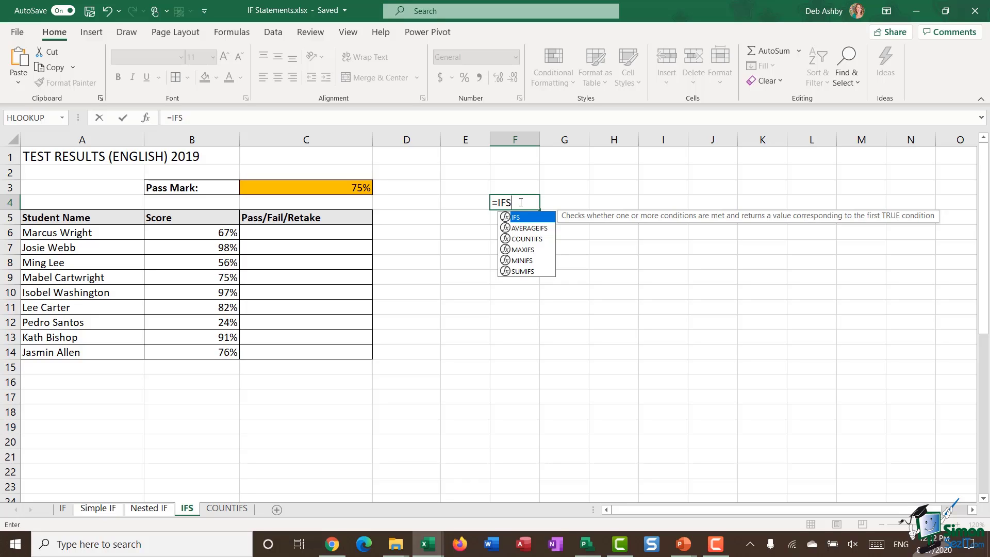
{"action": "key", "text": "Escape"}
{"action": "left_click", "coordinate": [594, 276]}
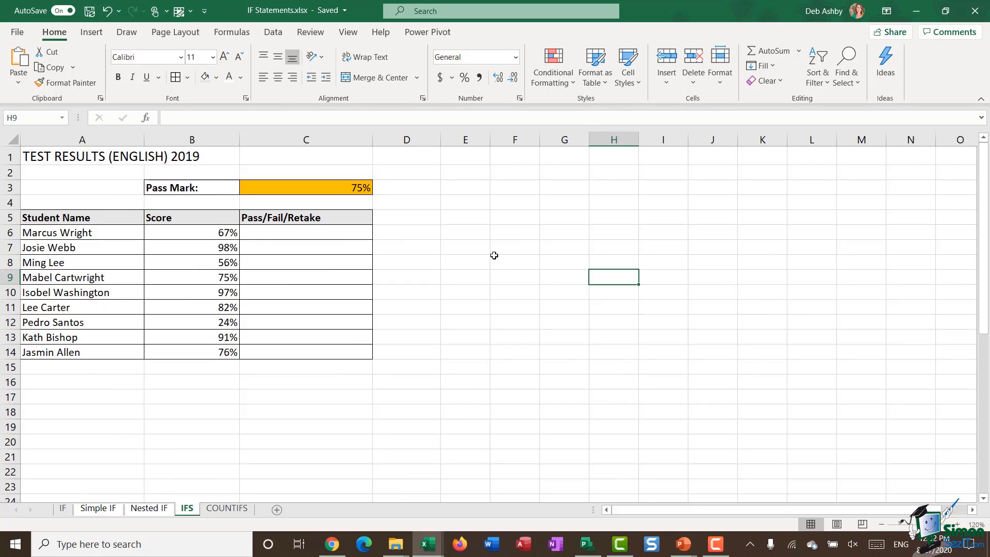
{"action": "left_click_drag", "start_coordinate": [101, 231], "coordinate": [82, 353]}
{"action": "left_click_drag", "start_coordinate": [201, 238], "coordinate": [199, 353]}
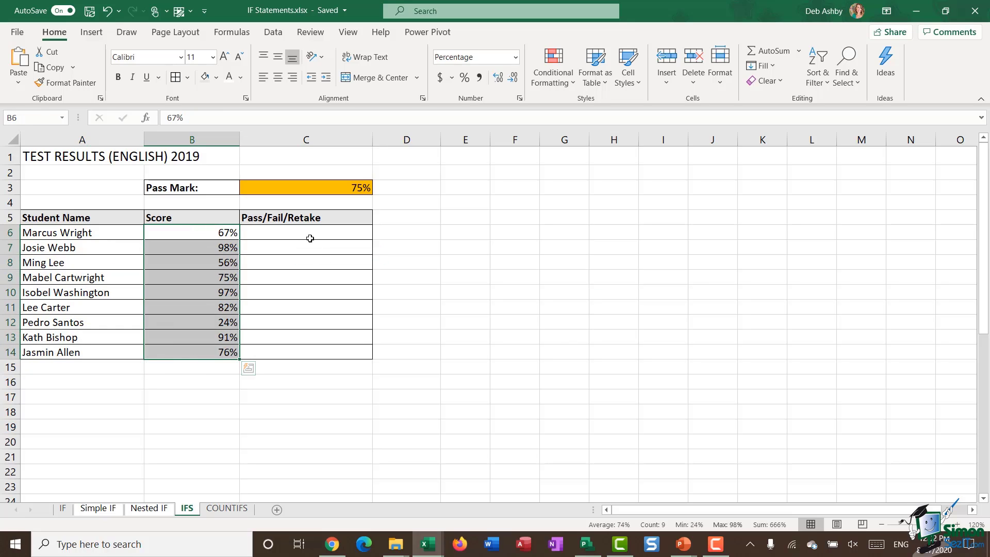
{"action": "left_click", "coordinate": [287, 228]}
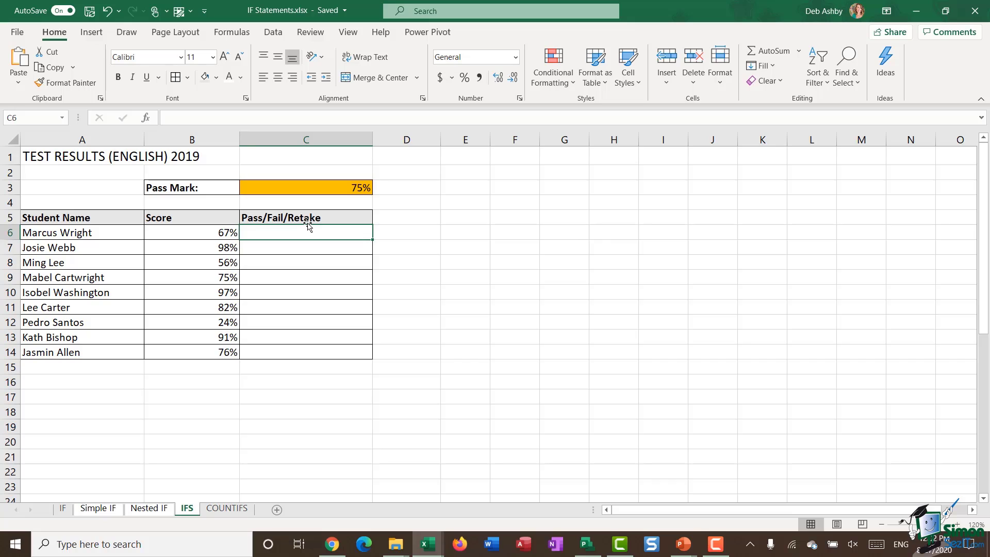
{"action": "left_click", "coordinate": [323, 185]}
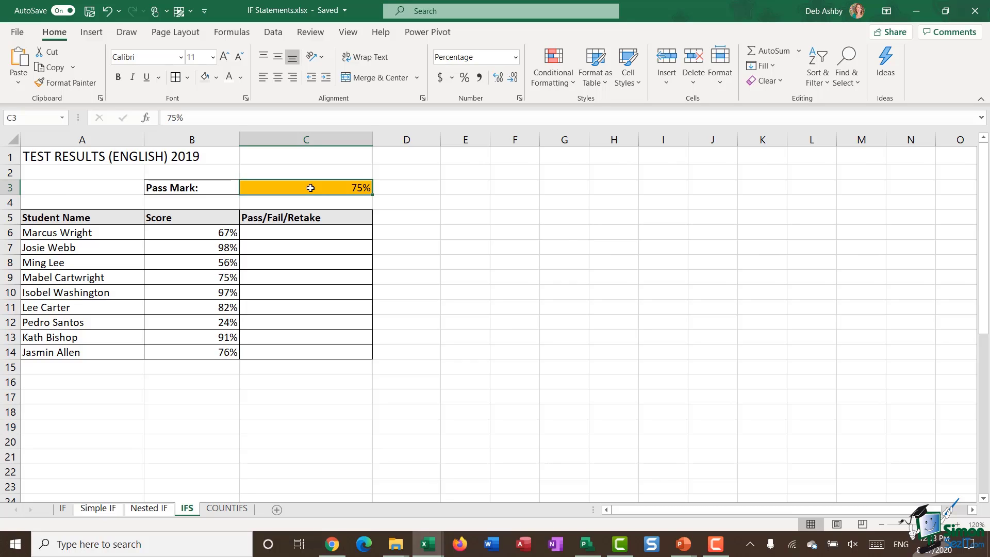
{"action": "left_click_drag", "start_coordinate": [305, 234], "coordinate": [306, 348]}
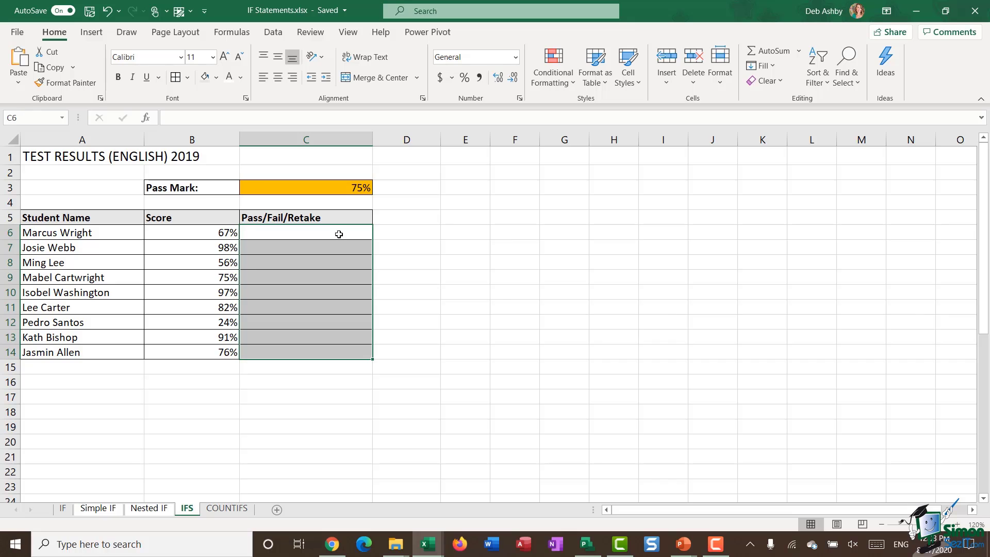
Start C6's formula =IFS(B6>$C$3,"Pass", returning Pass when the score beats the pass mark
{"action": "left_click", "coordinate": [284, 235]}
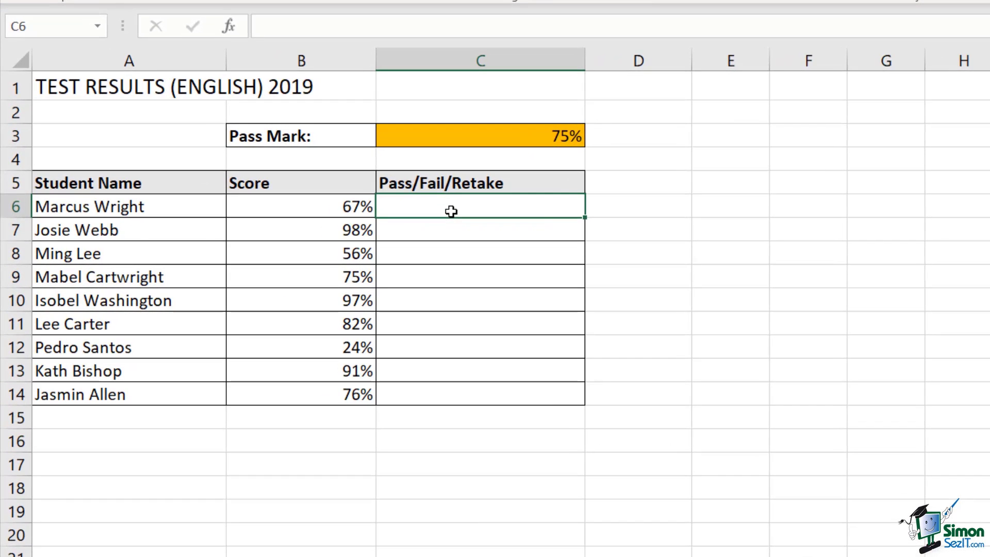
{"action": "type", "text": "=IFS"}
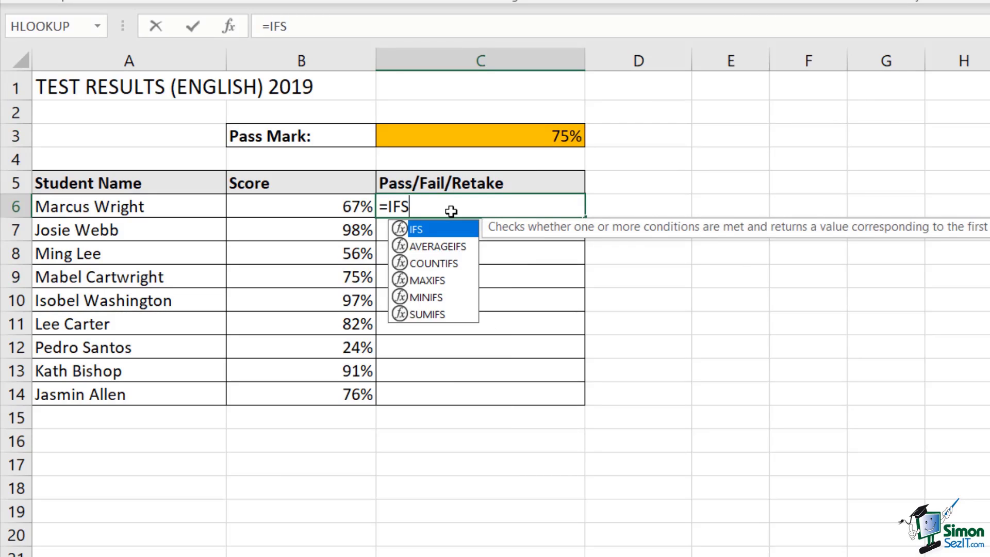
{"action": "type", "text": "("}
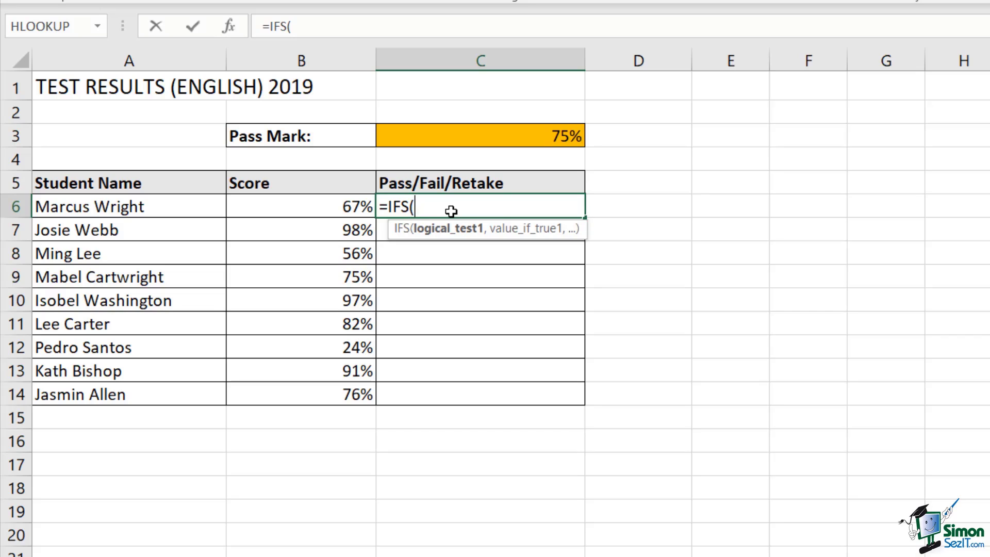
{"action": "left_click", "coordinate": [299, 210]}
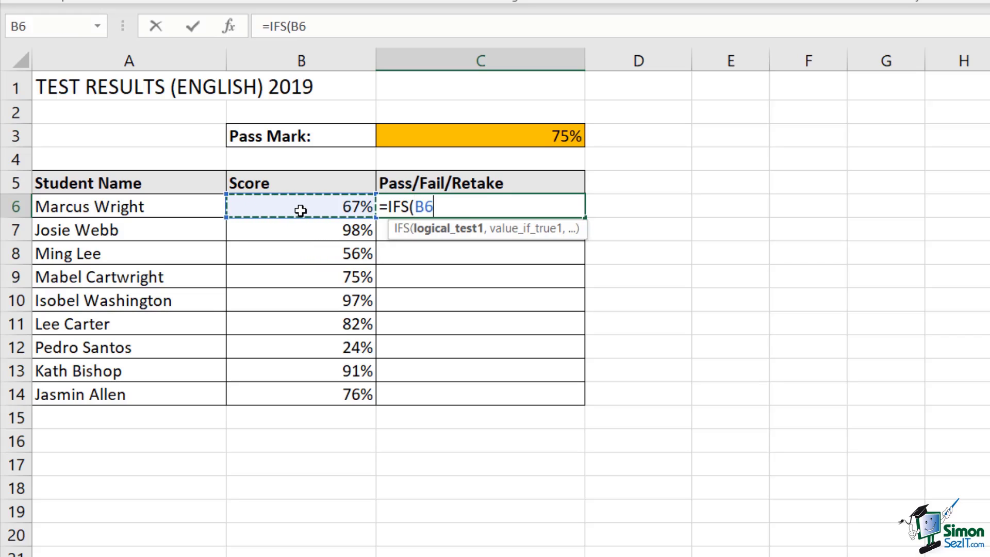
{"action": "type", "text": ">"}
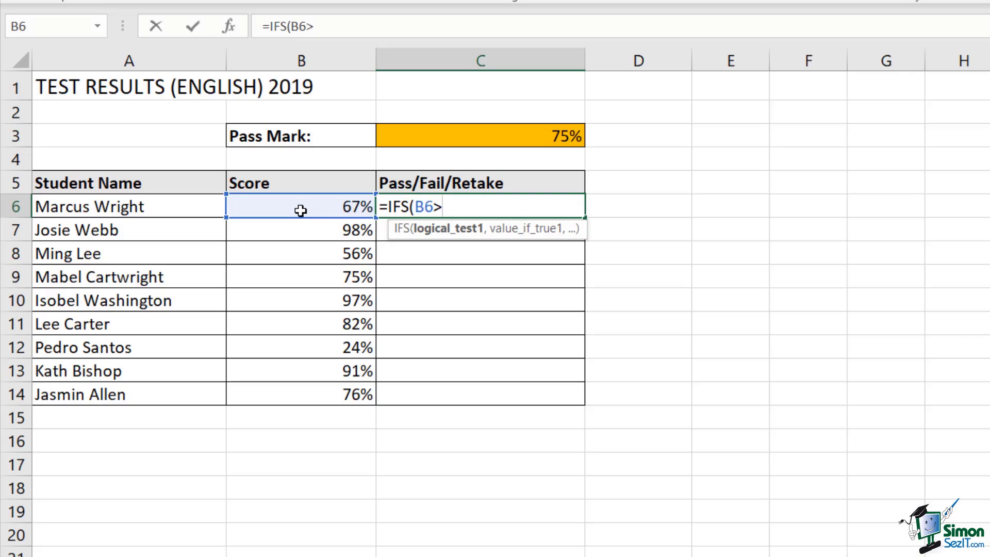
{"action": "left_click", "coordinate": [484, 138]}
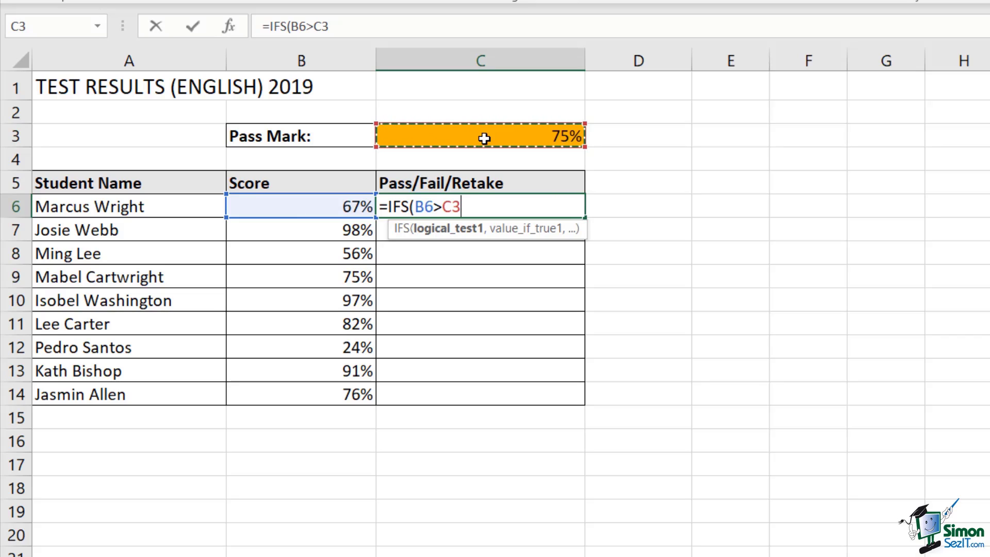
{"action": "key", "text": "F4"}
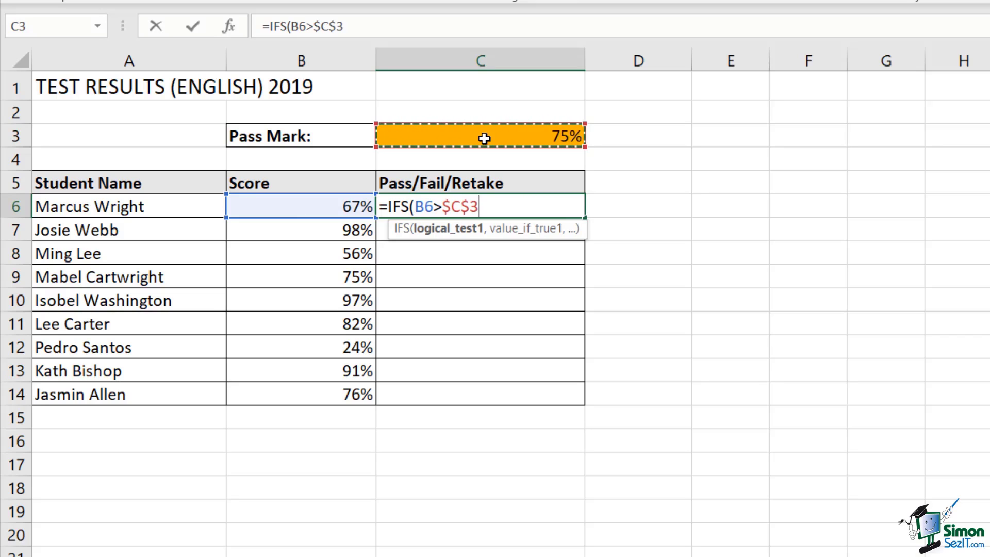
{"action": "type", "text": ","}
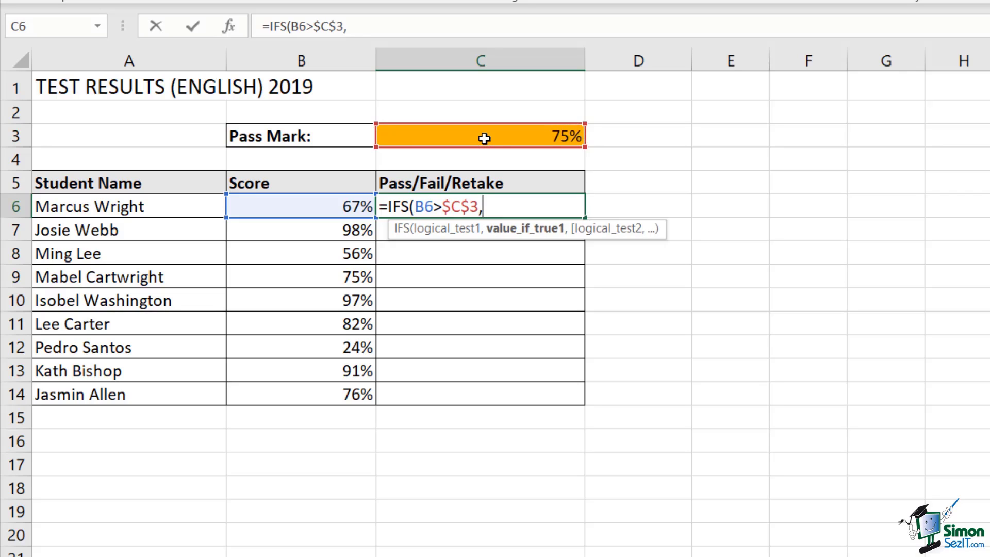
{"action": "type", "text": "\"Pass\""}
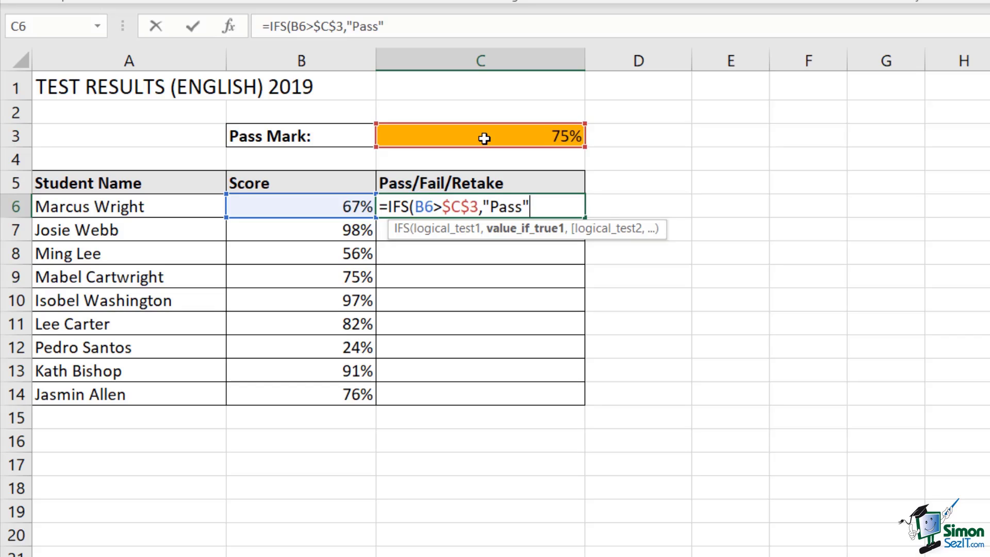
{"action": "type", "text": ","}
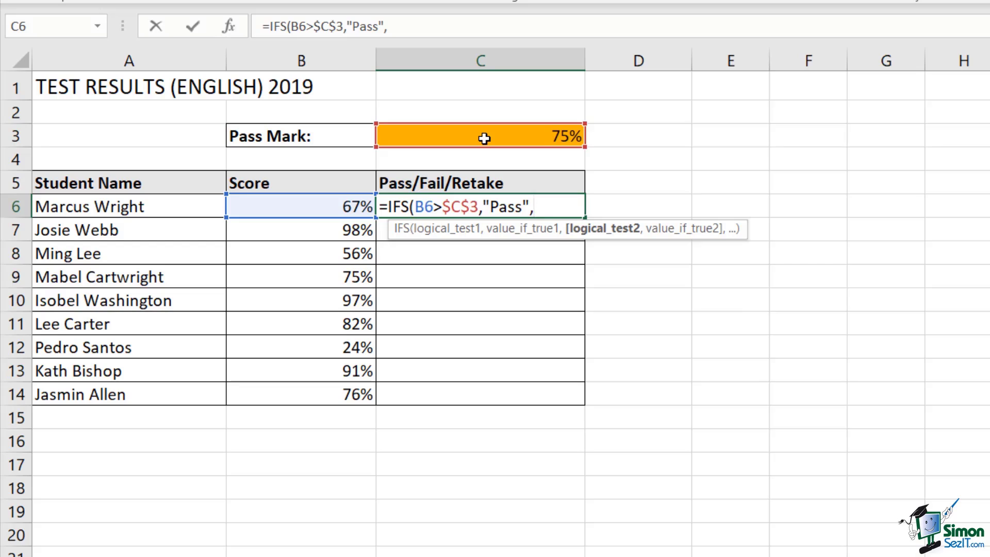
Add the condition B6<$C$3 returning "Fail", close the IFS and commit it in C6
{"action": "left_click", "coordinate": [317, 208]}
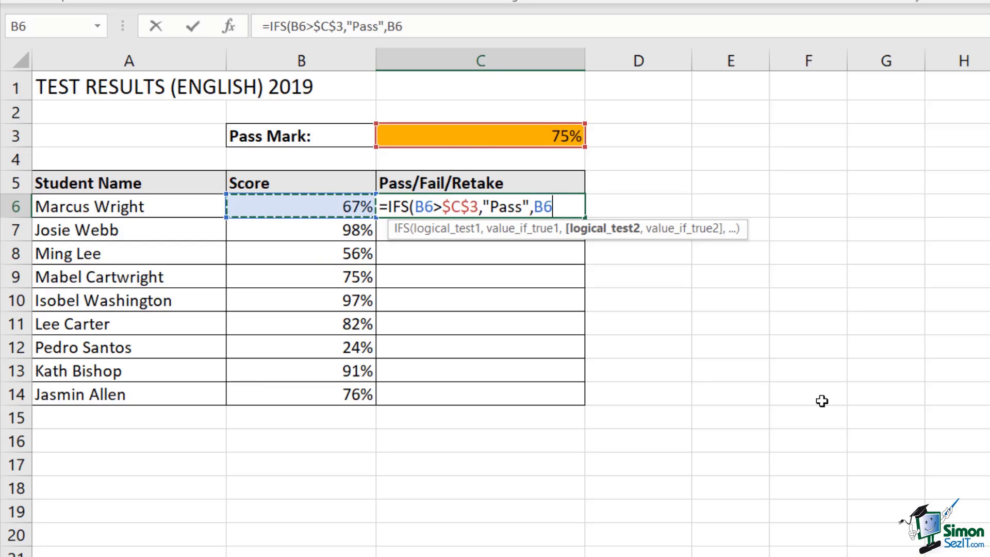
{"action": "type", "text": "<"}
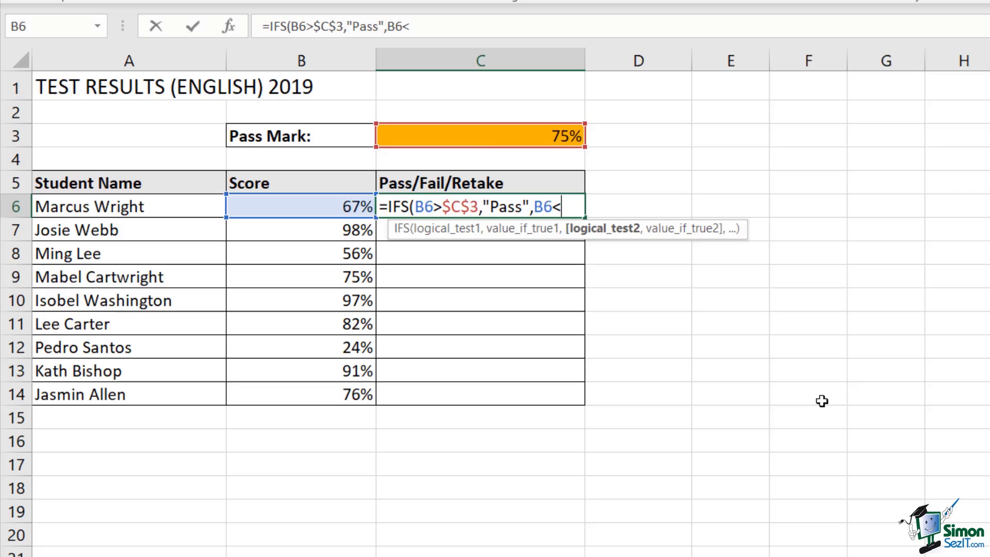
{"action": "left_click", "coordinate": [527, 132]}
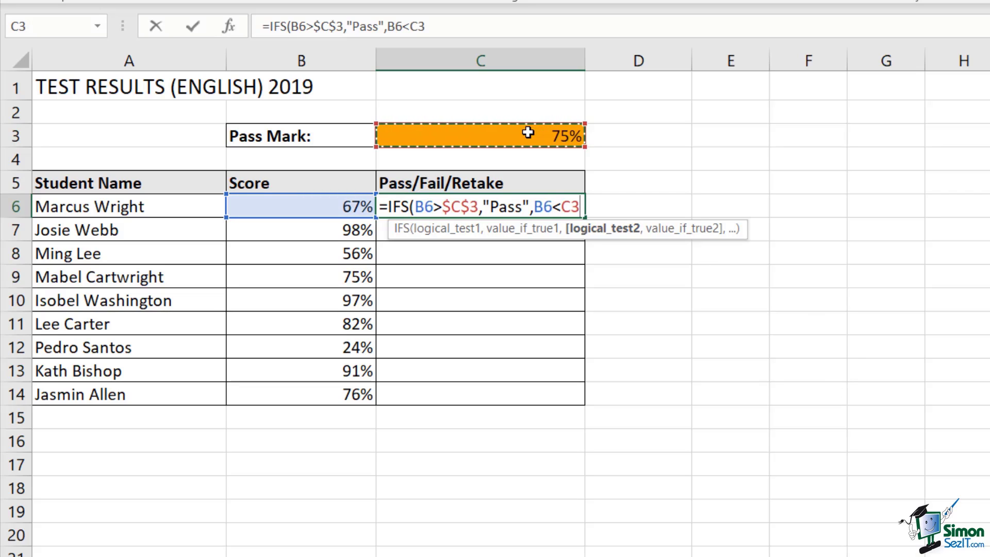
{"action": "key", "text": "F4"}
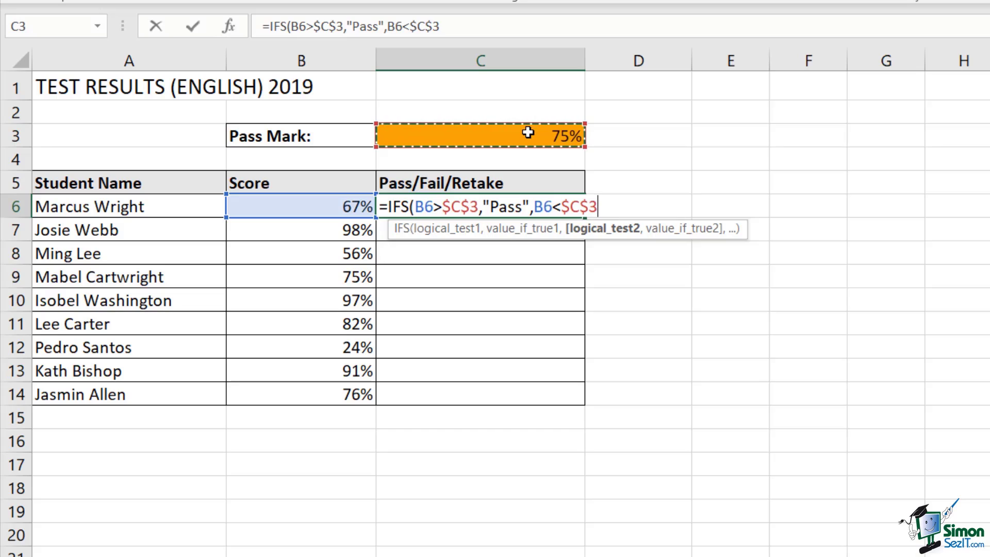
{"action": "type", "text": ","}
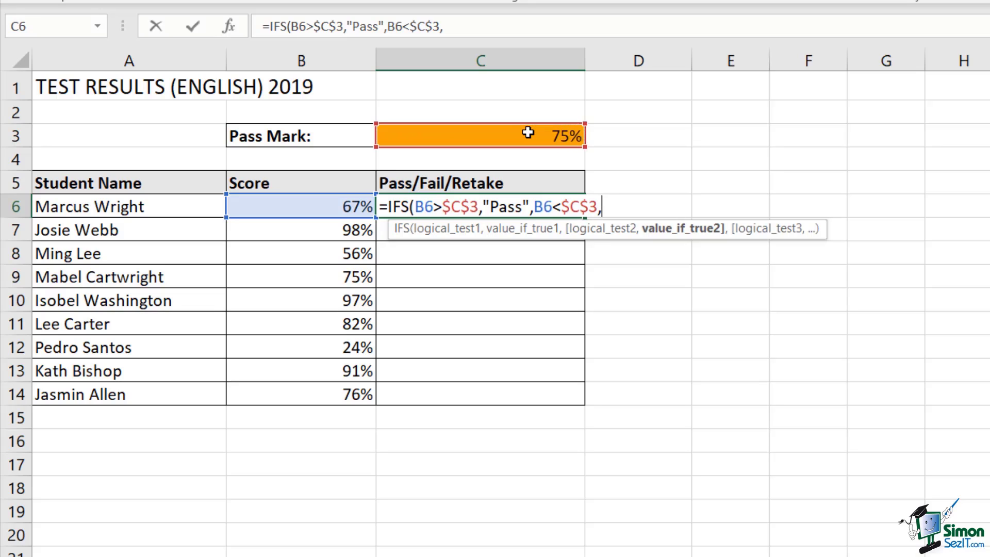
{"action": "type", "text": "\"Fail\""}
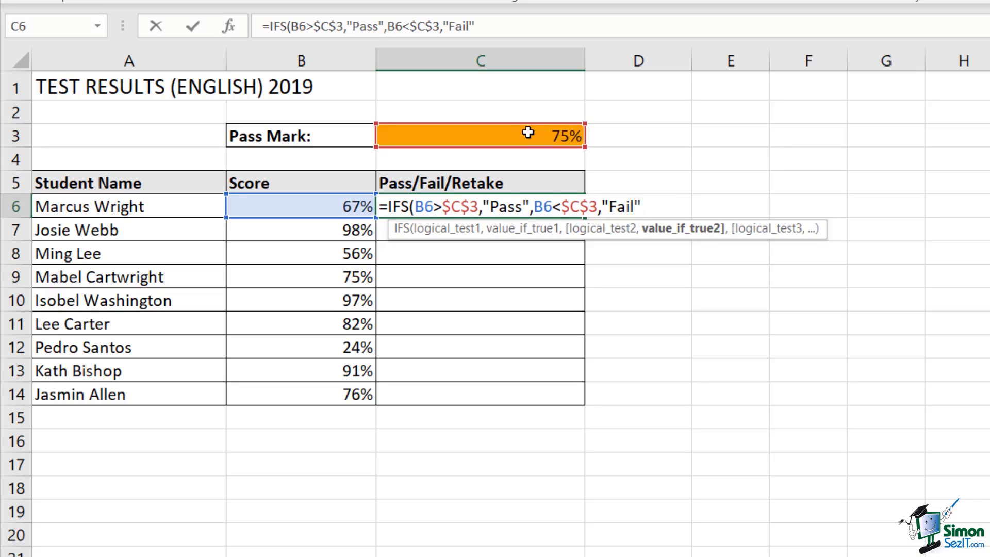
{"action": "type", "text": ")"}
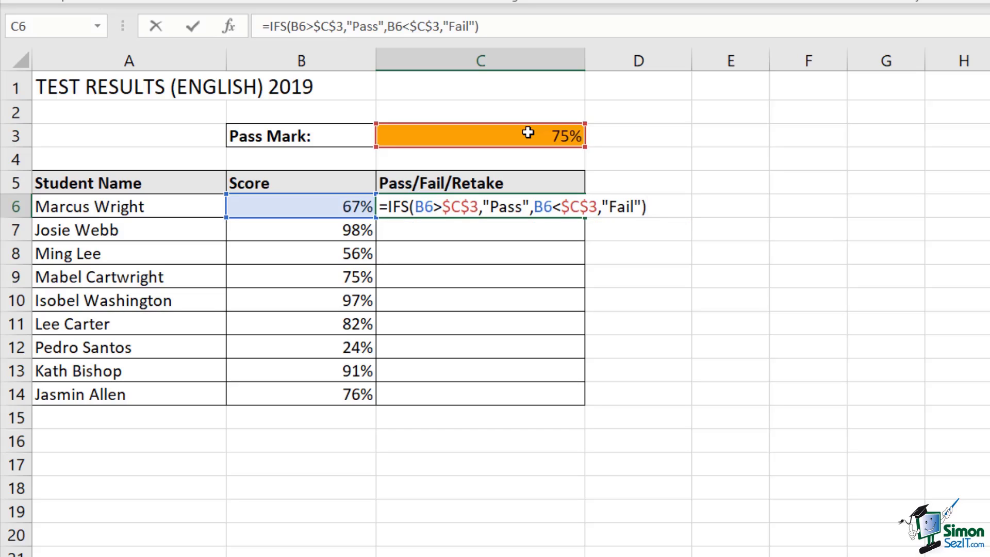
{"action": "key", "text": "Return"}
Fill C6's IFS formula down to C14 and check the results, finding #N/A in C9 for 75%
{"action": "left_click", "coordinate": [537, 204]}
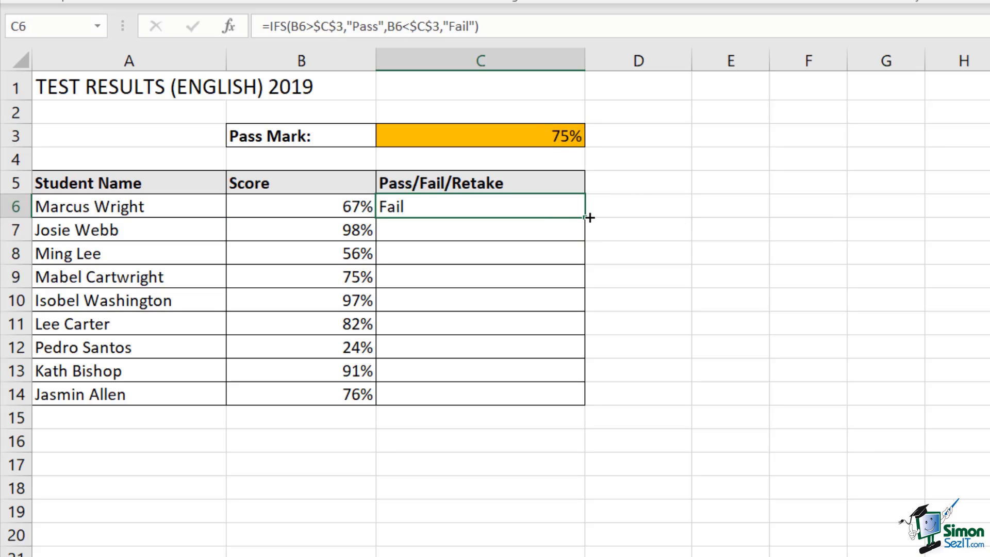
{"action": "double_click", "coordinate": [585, 216]}
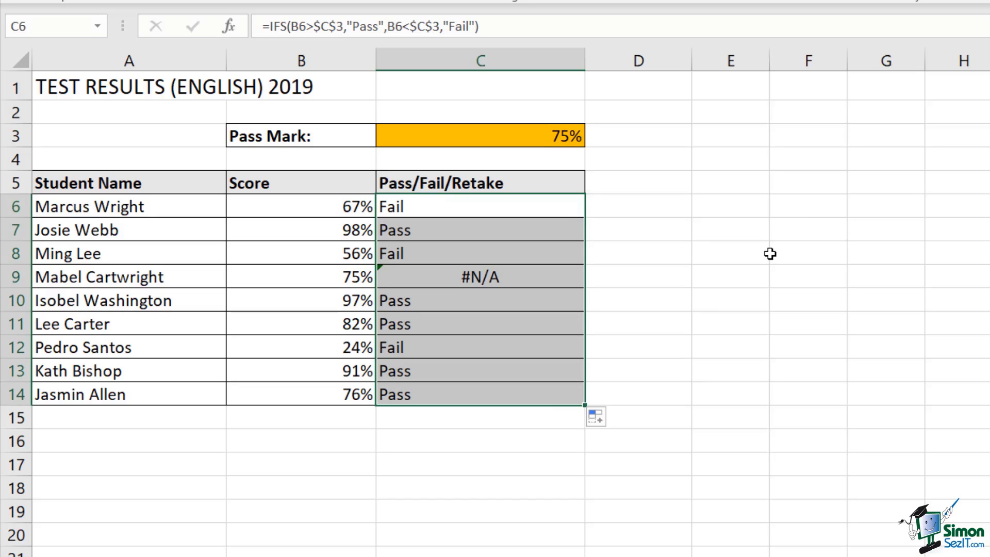
{"action": "left_click", "coordinate": [409, 205]}
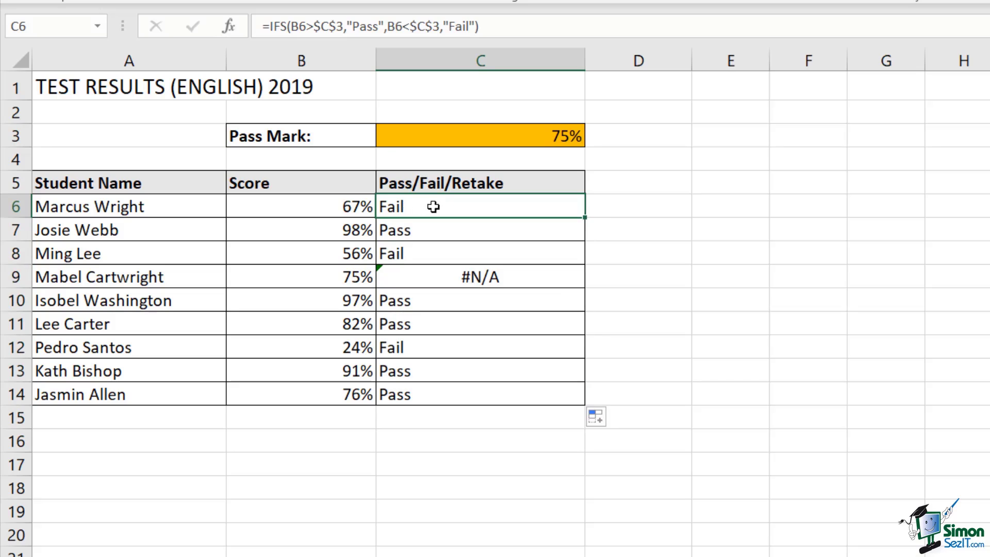
{"action": "left_click", "coordinate": [395, 252]}
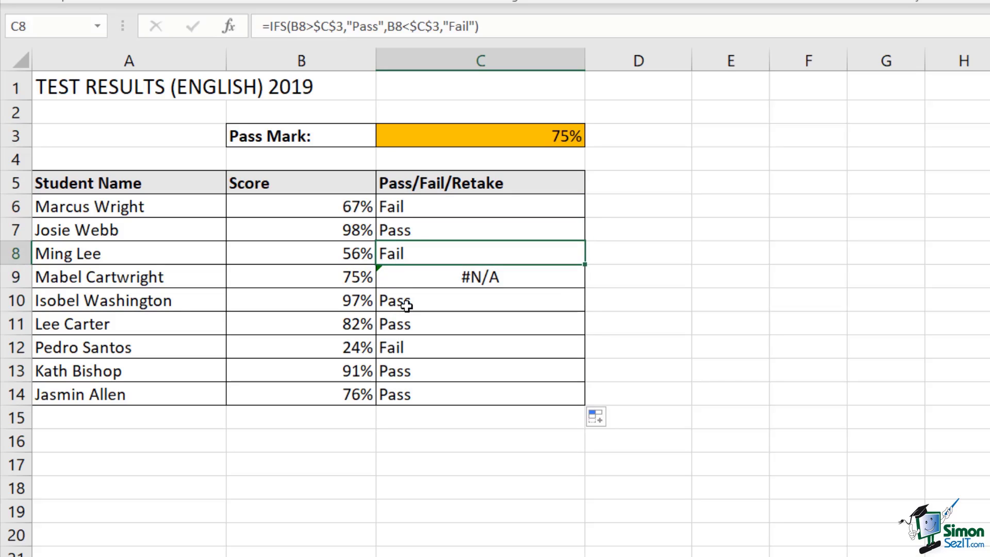
{"action": "left_click", "coordinate": [404, 347]}
{"action": "left_click", "coordinate": [405, 230]}
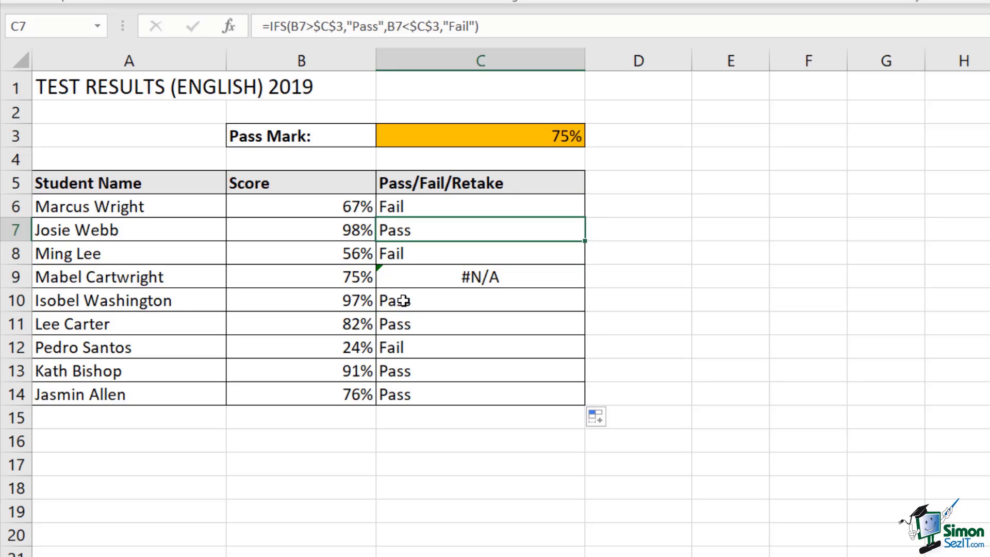
{"action": "left_click", "coordinate": [404, 306]}
{"action": "left_click", "coordinate": [399, 323]}
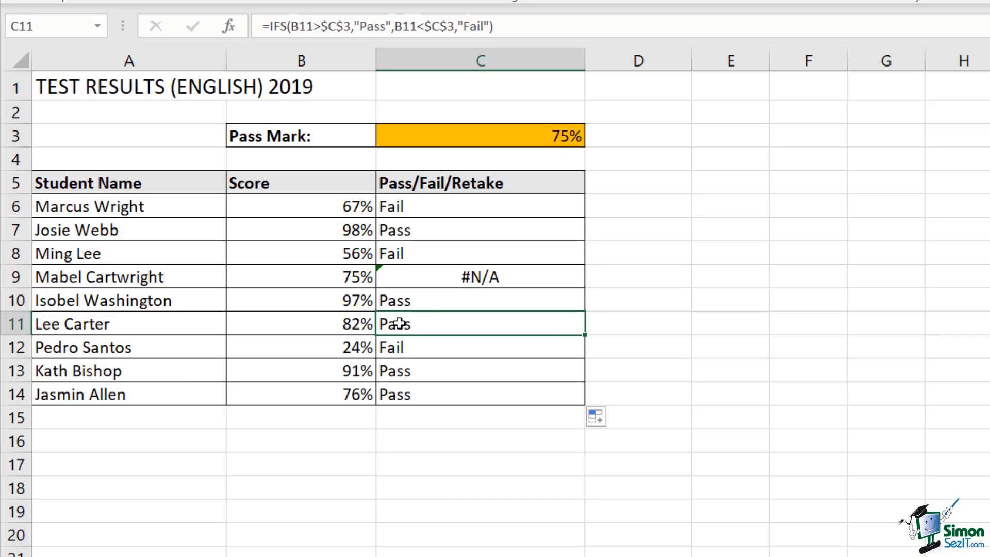
{"action": "left_click", "coordinate": [294, 276]}
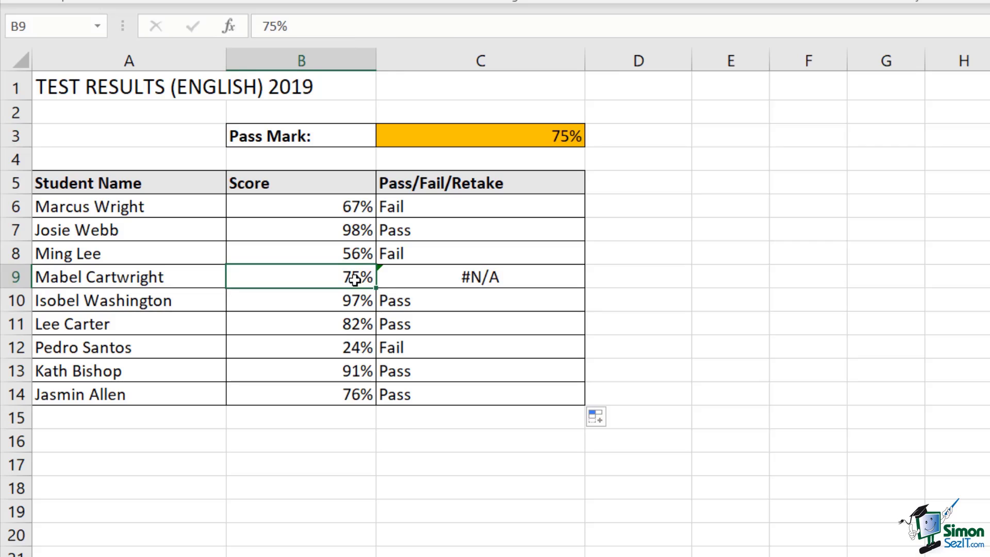
{"action": "left_click", "coordinate": [512, 277]}
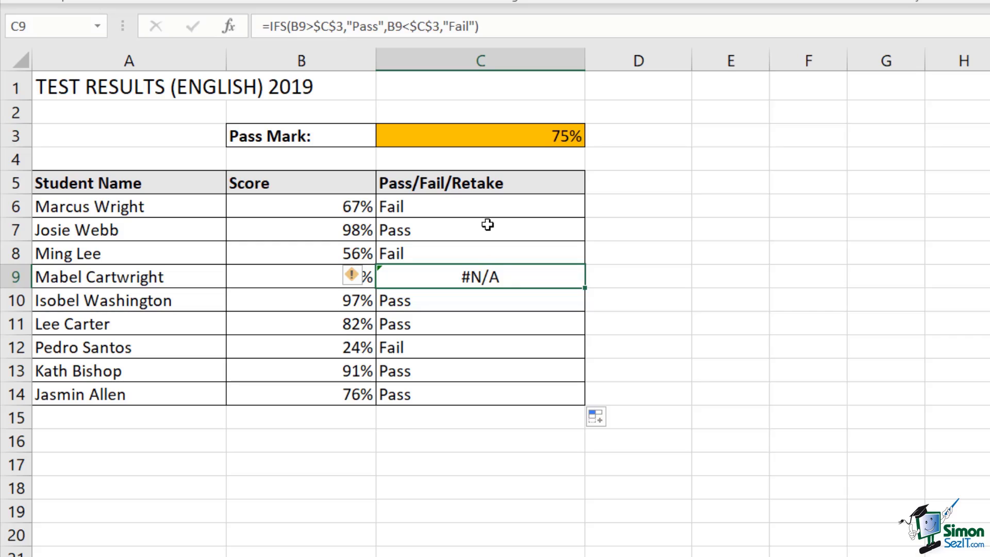
Add a third test B6=$C$3 returning "Retake" to C6's IFS formula and refill it down to C14
{"action": "double_click", "coordinate": [489, 206]}
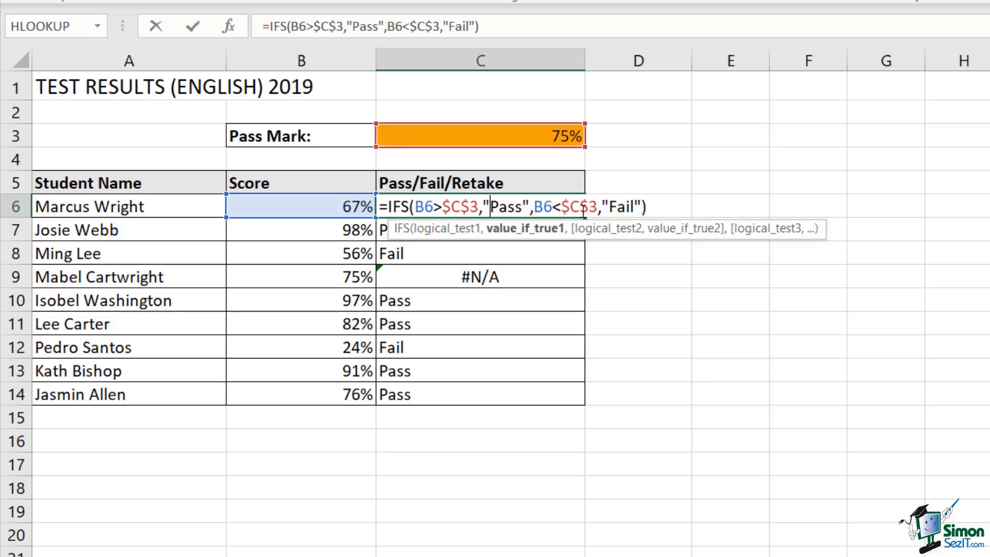
{"action": "left_click", "coordinate": [642, 206]}
{"action": "type", "text": ","}
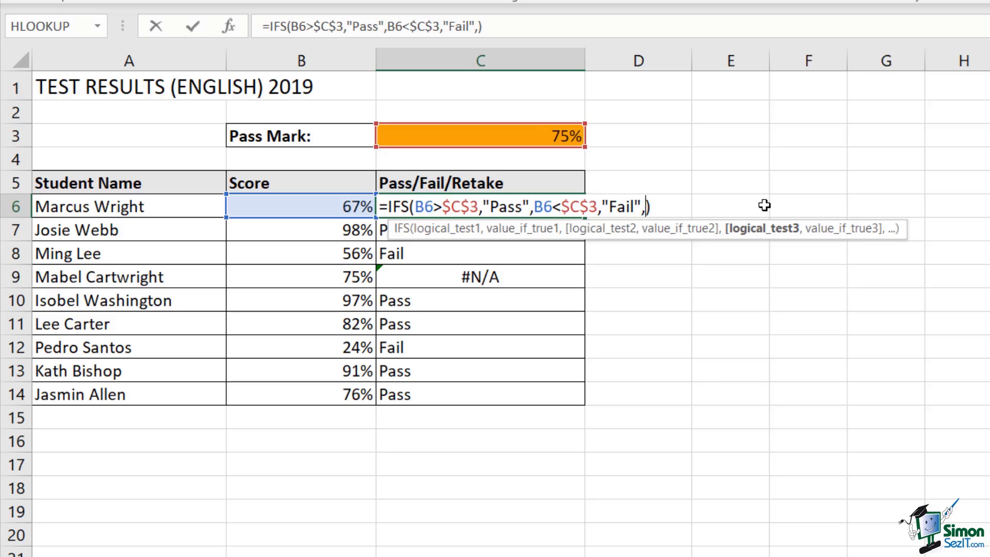
{"action": "left_click", "coordinate": [333, 203]}
{"action": "type", "text": "="}
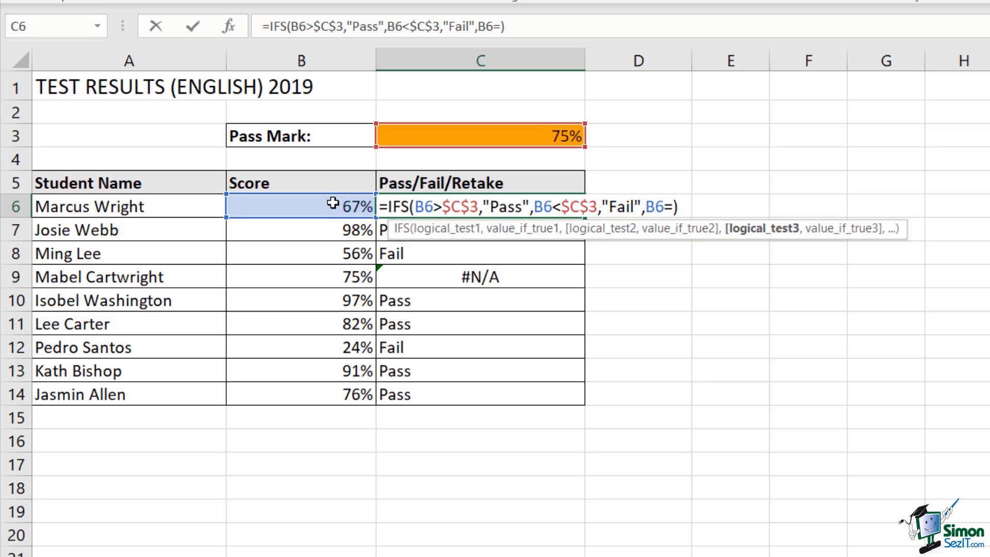
{"action": "left_click", "coordinate": [487, 138]}
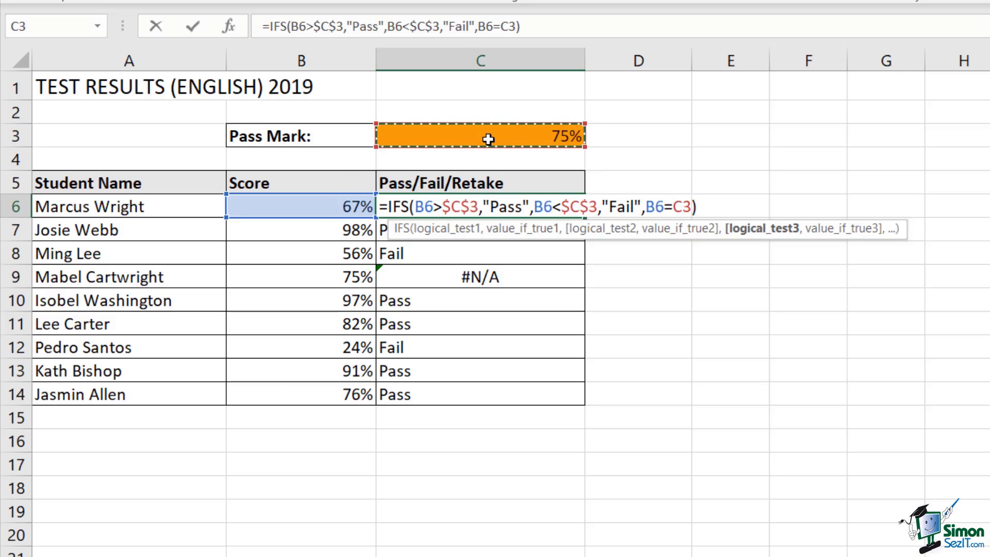
{"action": "key", "text": "F4"}
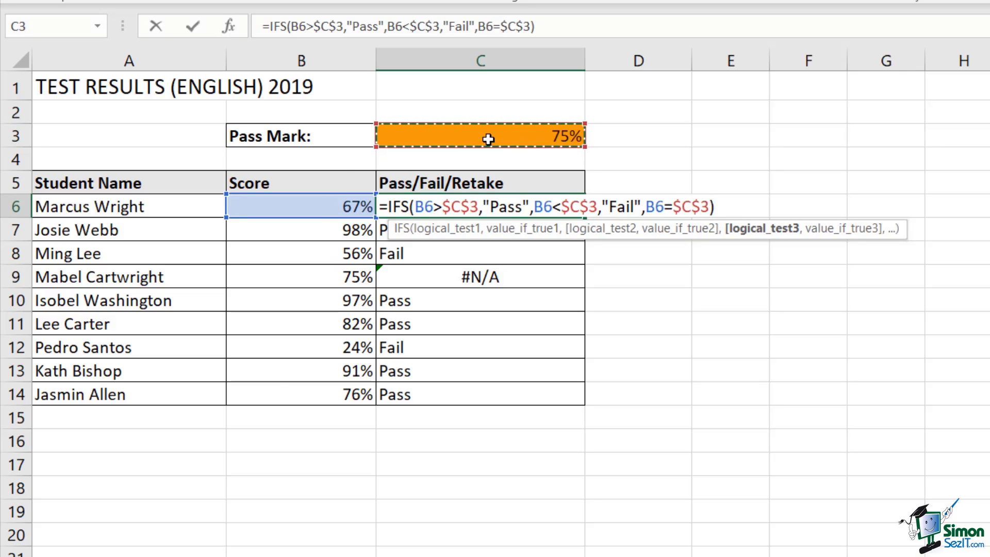
{"action": "type", "text": ",)"}
{"action": "key", "text": "Left"}
{"action": "type", "text": "\"Retake\""}
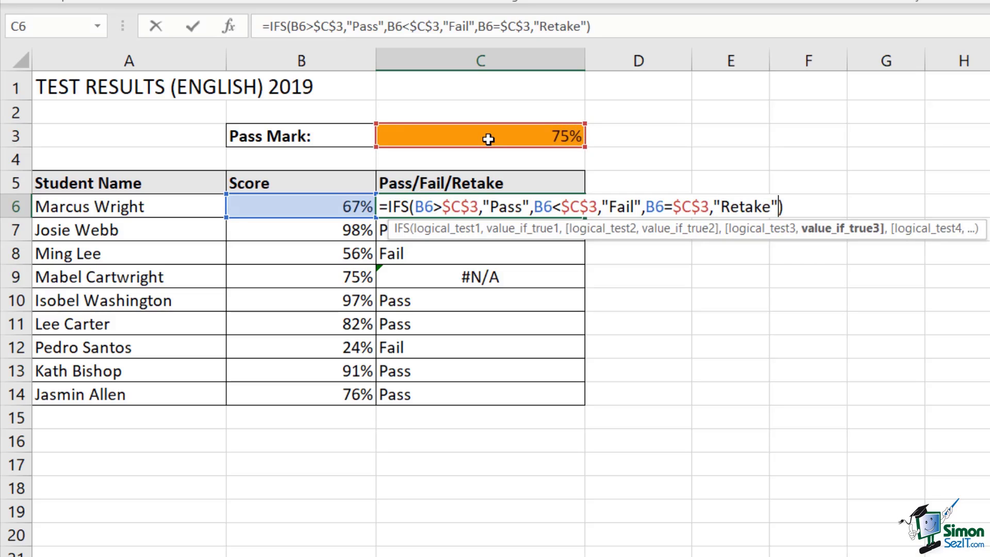
{"action": "key", "text": "Return"}
{"action": "left_click", "coordinate": [532, 204]}
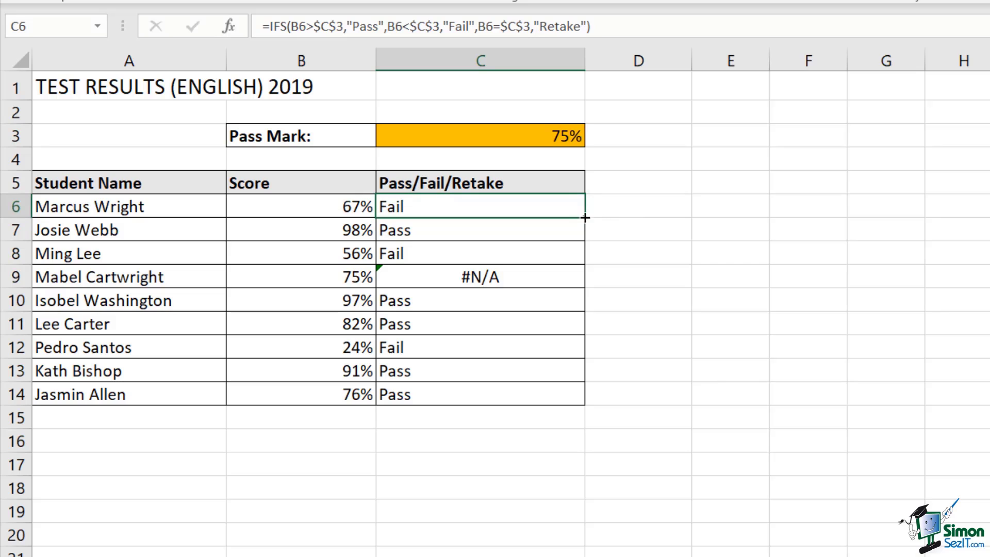
{"action": "double_click", "coordinate": [582, 218]}
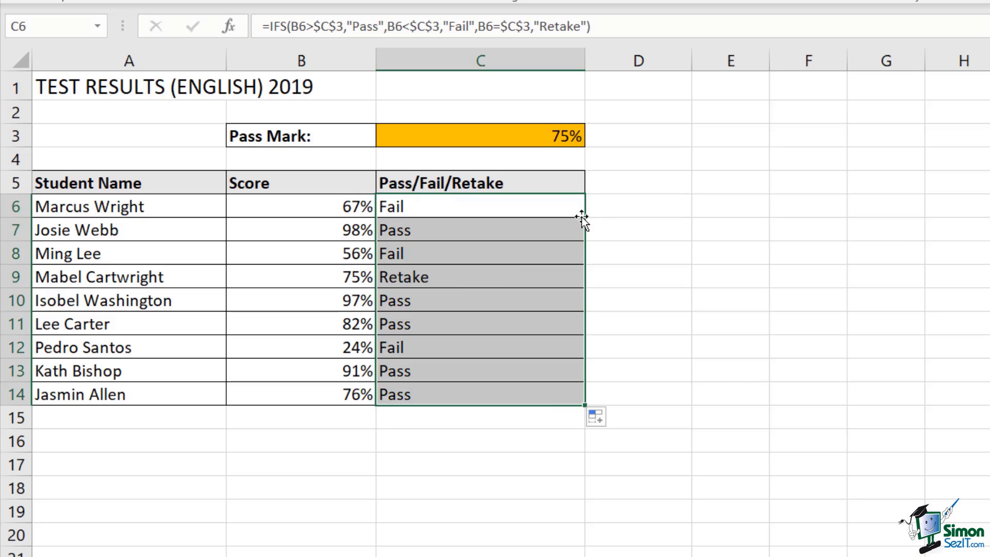
Replace C6's B6=$C$3 test with TRUE,"Retake" as the catch-all and refill C6:C14
{"action": "left_click", "coordinate": [479, 279]}
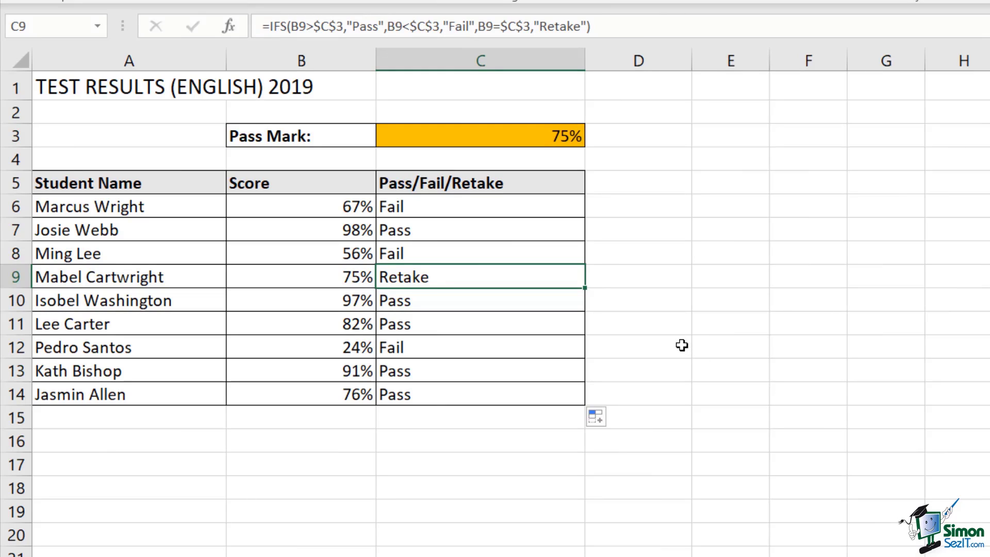
{"action": "left_click", "coordinate": [502, 211]}
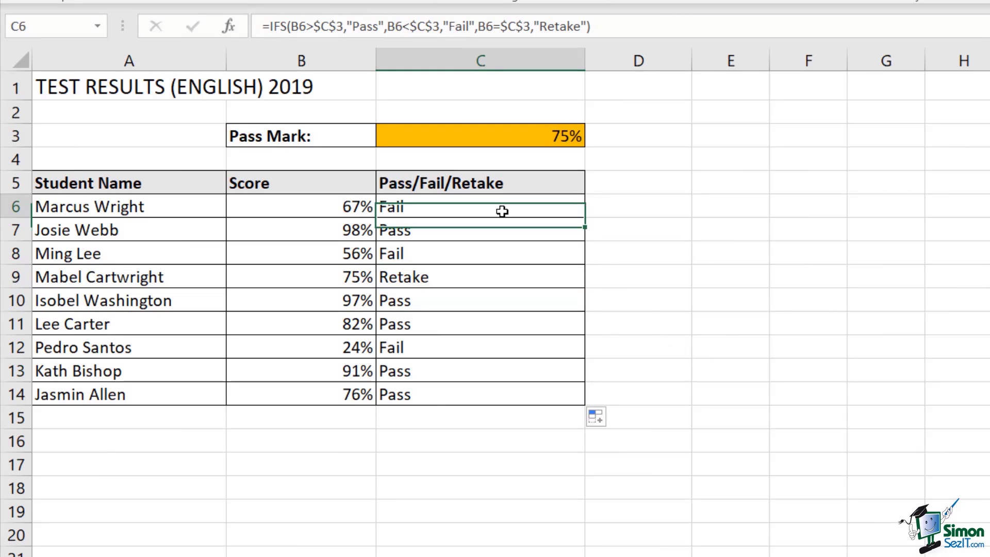
{"action": "double_click", "coordinate": [502, 210]}
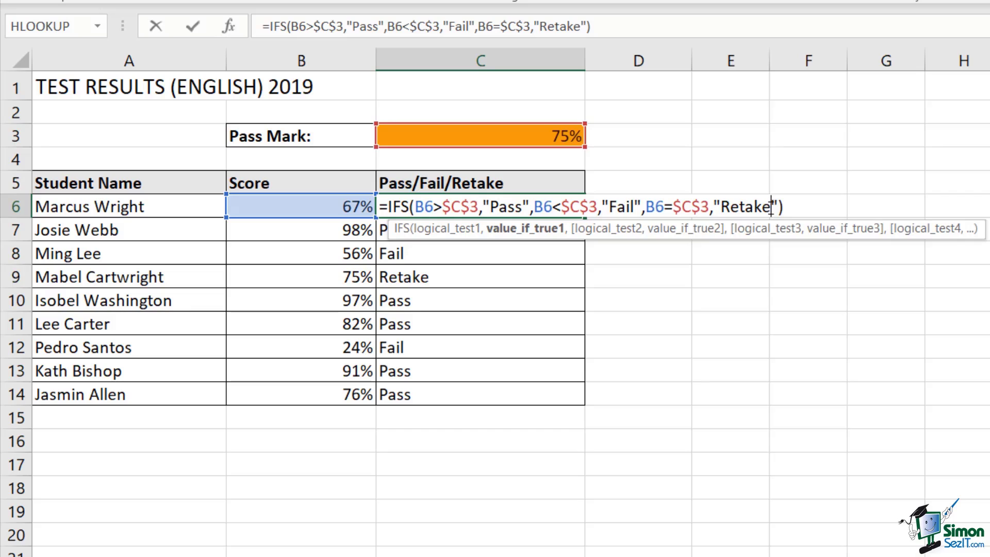
{"action": "left_click_drag", "start_coordinate": [772, 206], "coordinate": [649, 206]}
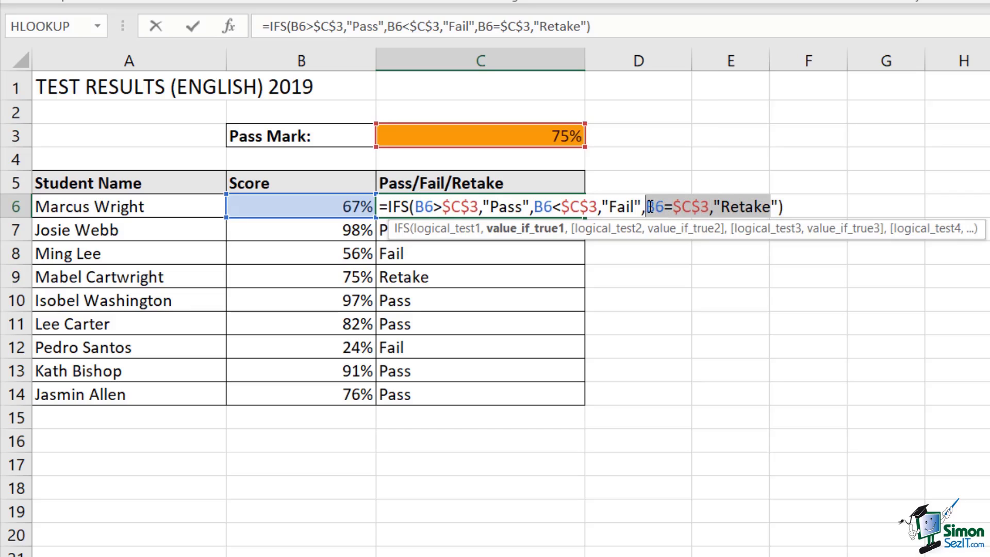
{"action": "key", "text": "BackSpace"}
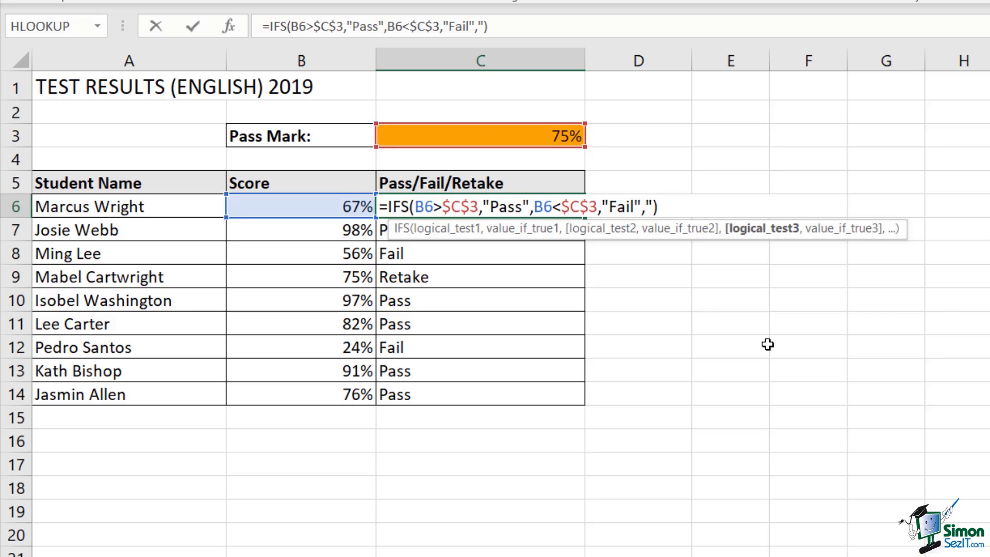
{"action": "type", "text": "TRUE"}
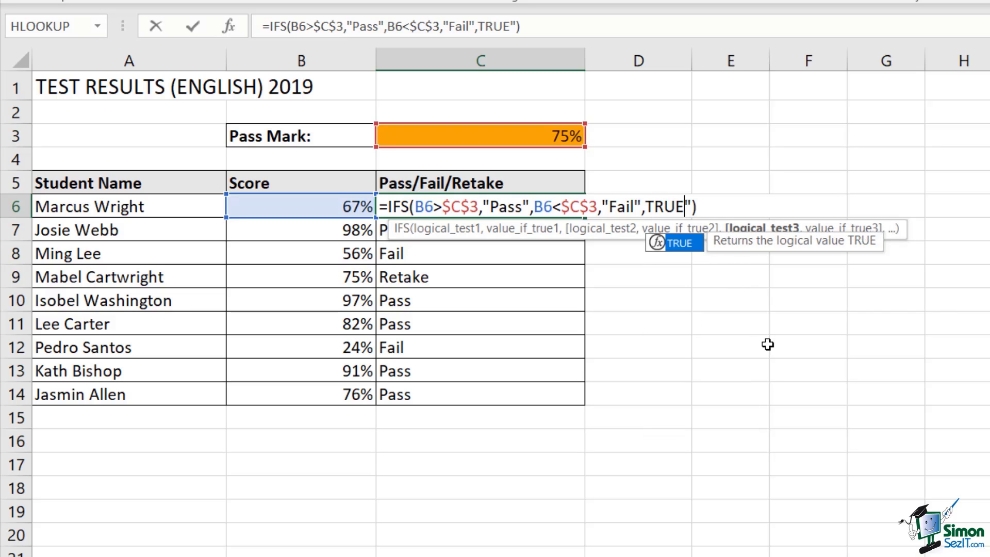
{"action": "type", "text": ","}
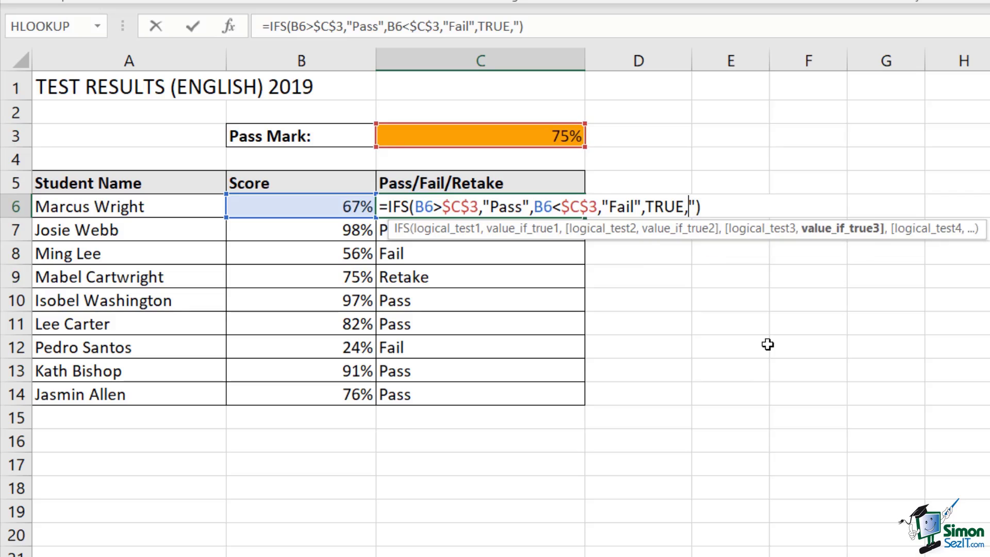
{"action": "type", "text": "\"Retake"}
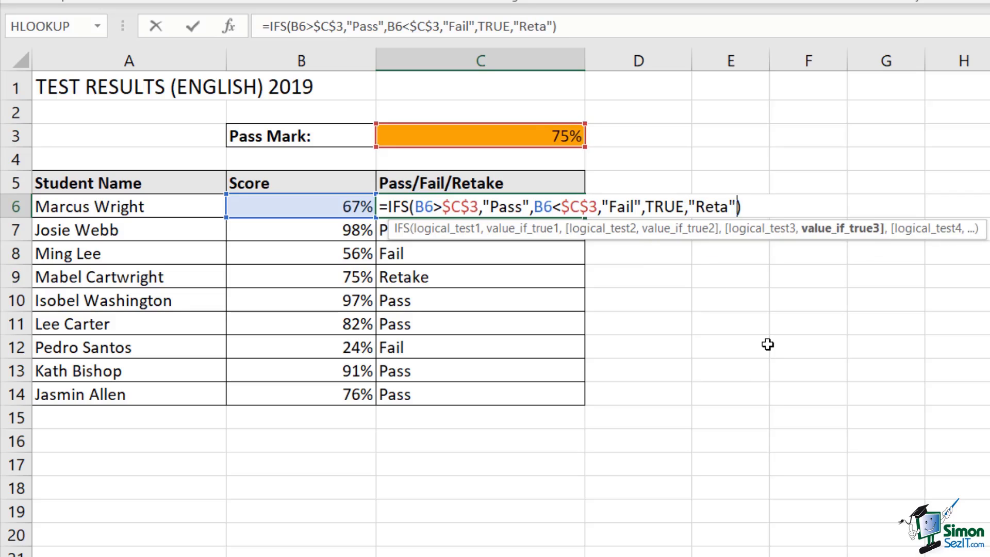
{"action": "type", "text": "\""}
{"action": "key", "text": "Delete"}
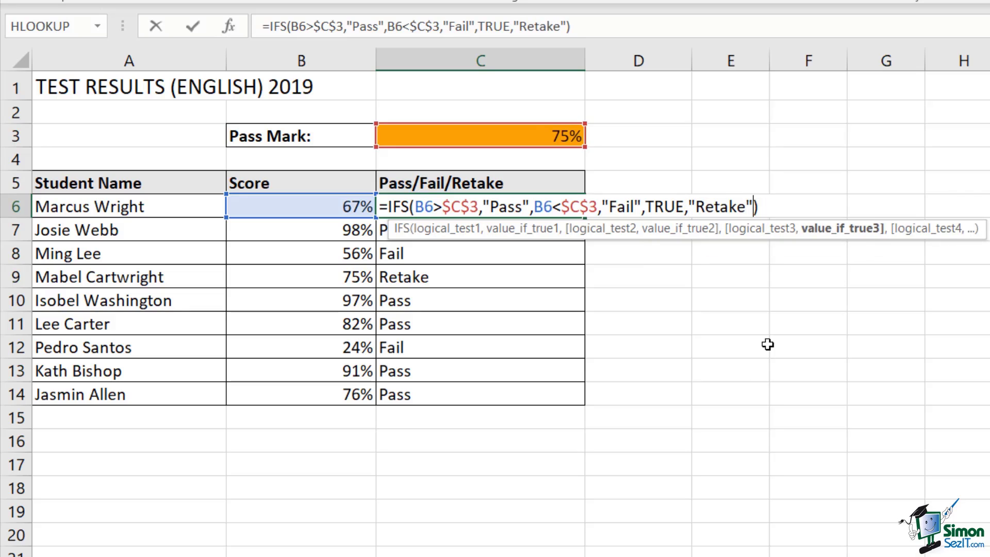
{"action": "key", "text": "End"}
{"action": "key", "text": "Return"}
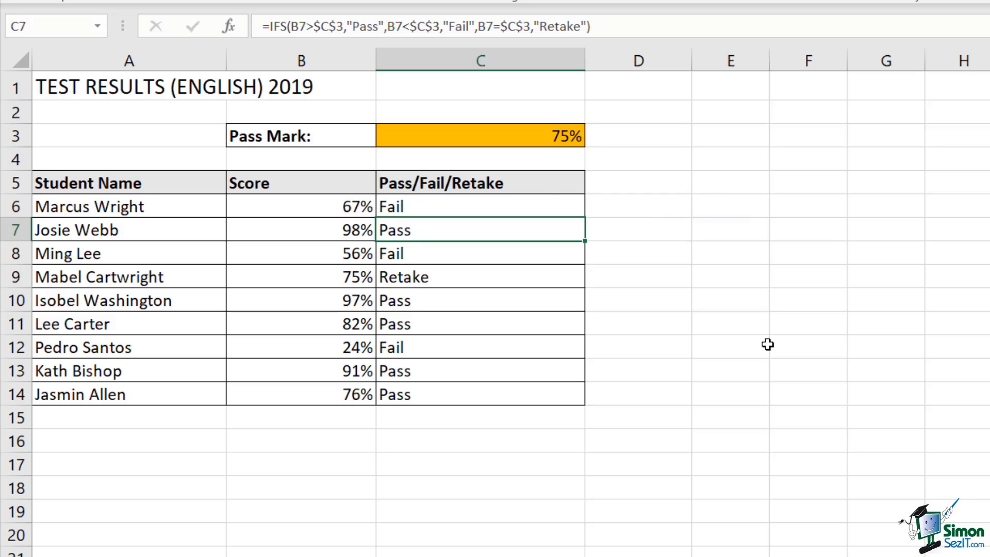
{"action": "left_click", "coordinate": [544, 201]}
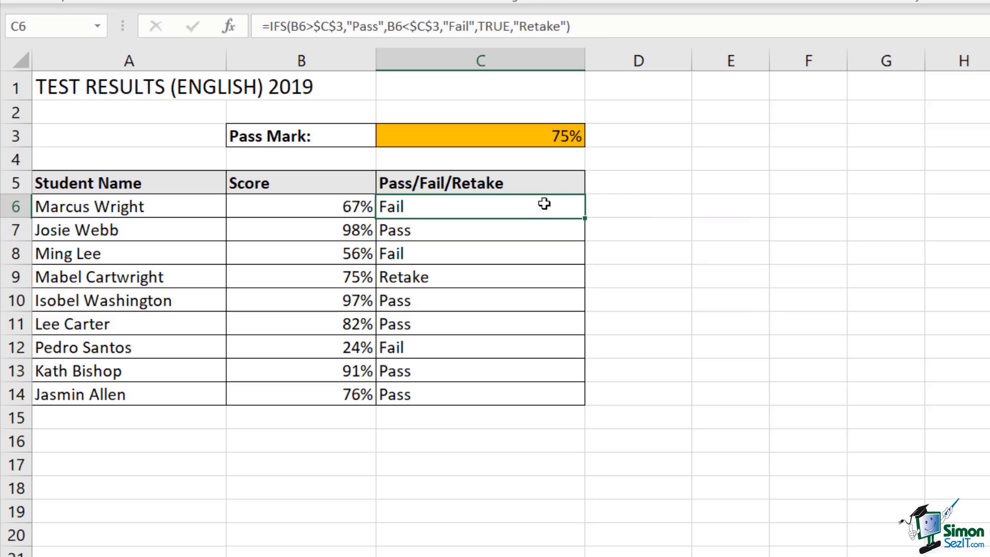
{"action": "double_click", "coordinate": [586, 217]}
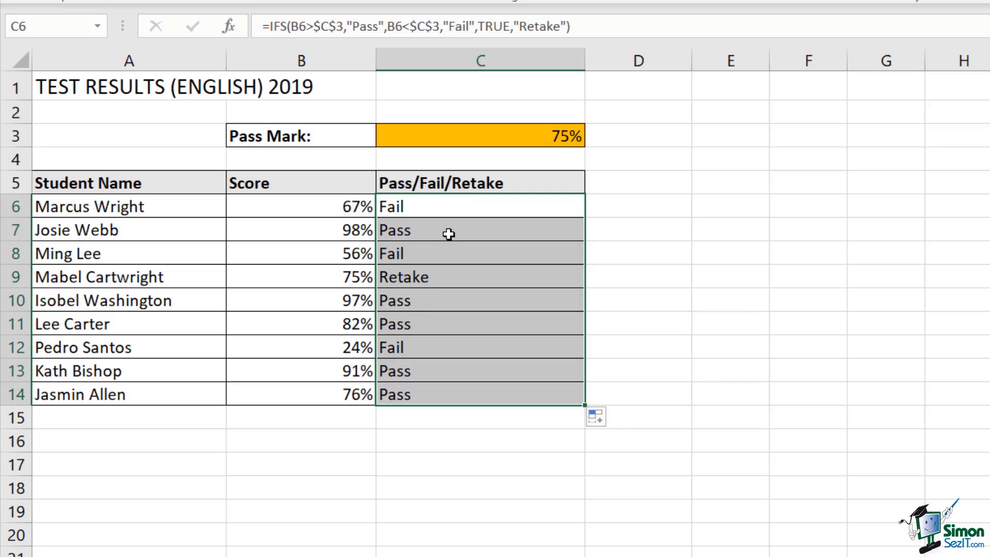
In C6's formula, evaluate B6>$C$3 to FALSE and B6<$C$3 to TRUE in place, then commit it
{"action": "double_click", "coordinate": [457, 209]}
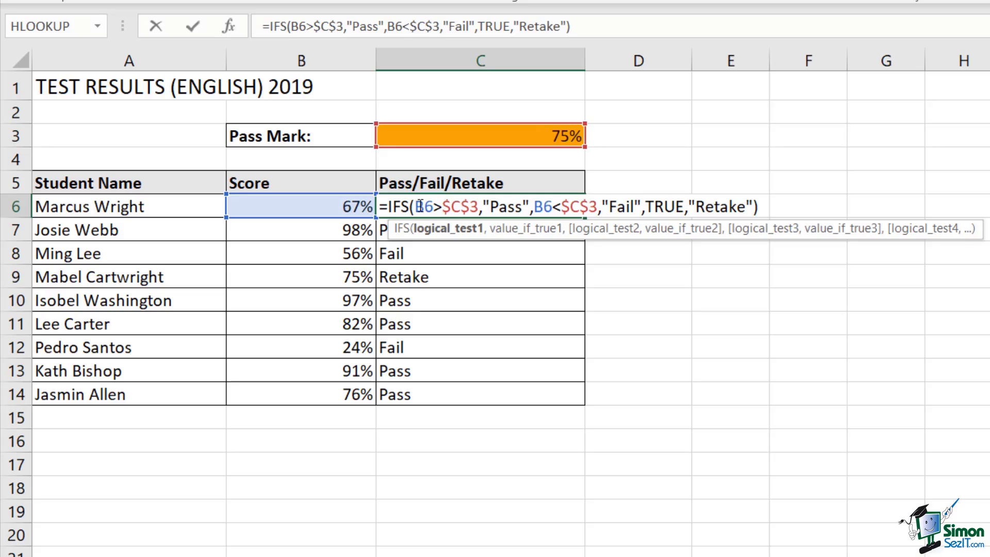
{"action": "left_click_drag", "start_coordinate": [417, 206], "coordinate": [479, 206]}
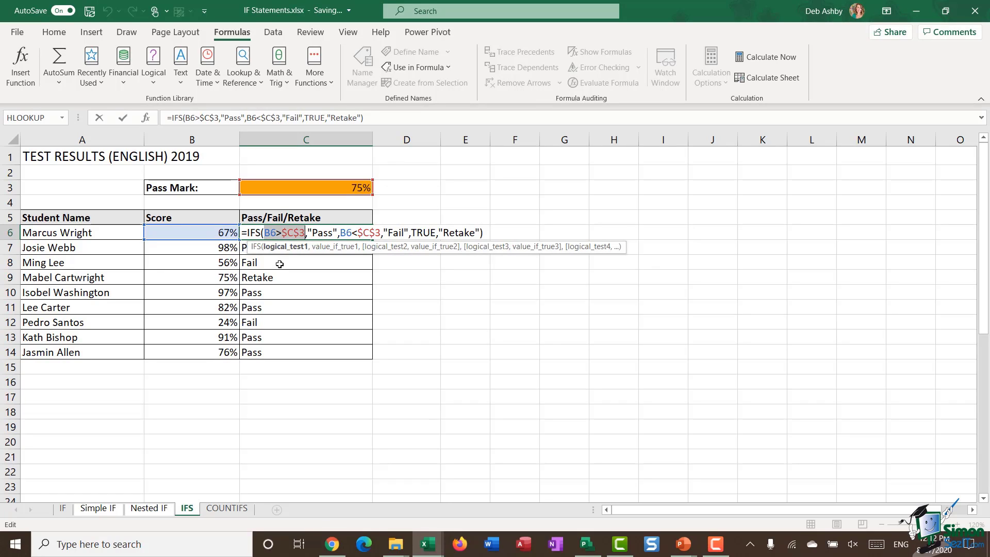
{"action": "key", "text": "F9"}
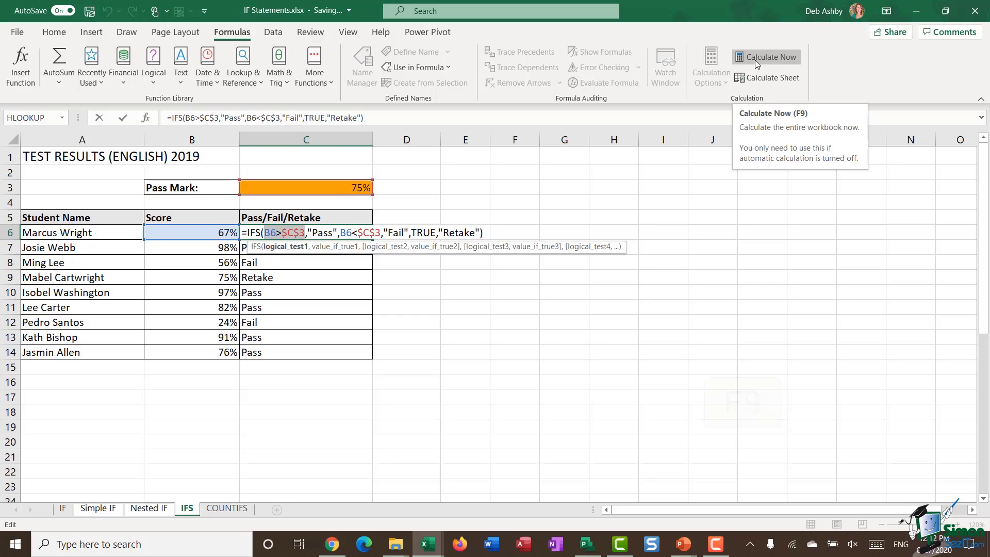
{"action": "key", "text": "F9"}
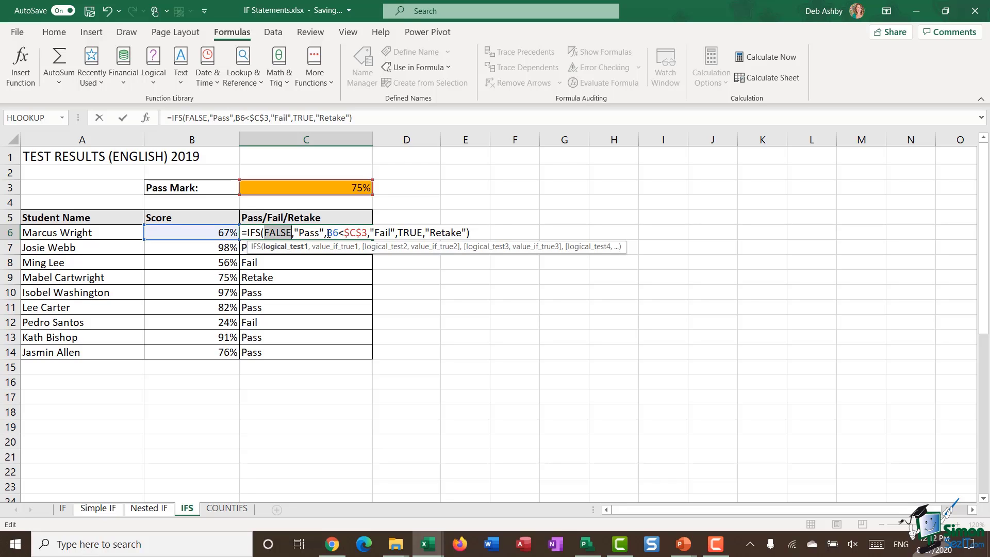
{"action": "left_click_drag", "start_coordinate": [328, 233], "coordinate": [368, 233]}
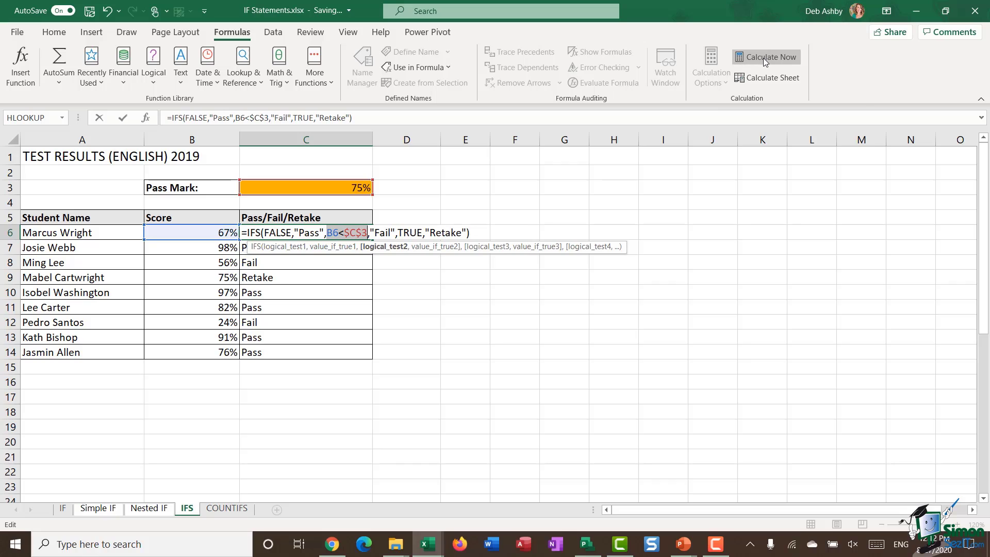
{"action": "key", "text": "F9"}
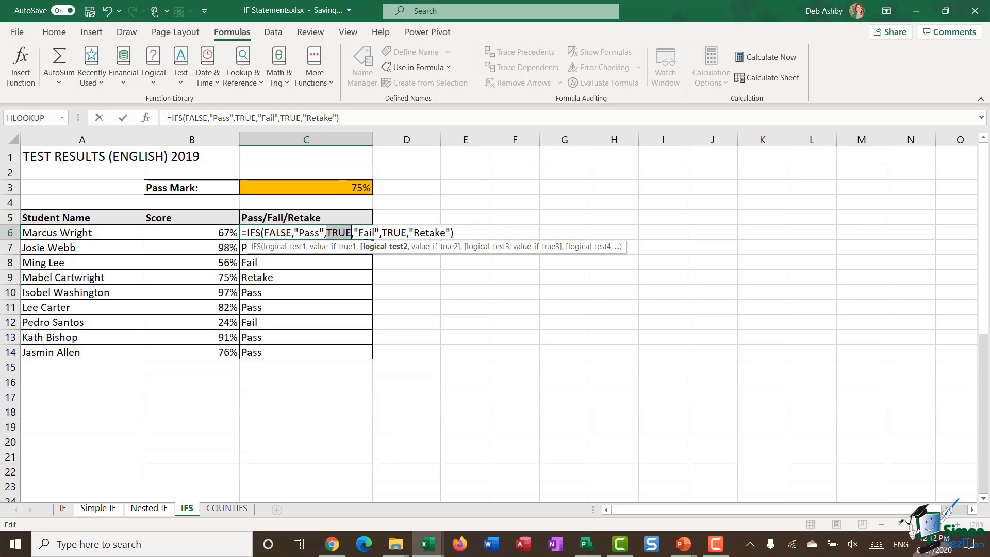
{"action": "key", "text": "Return"}
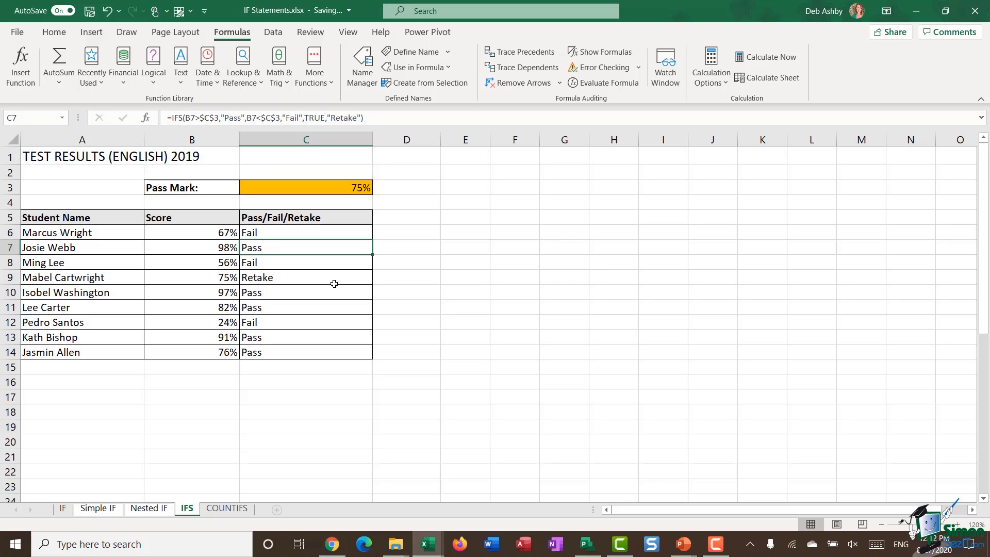
{"action": "left_click", "coordinate": [190, 280]}
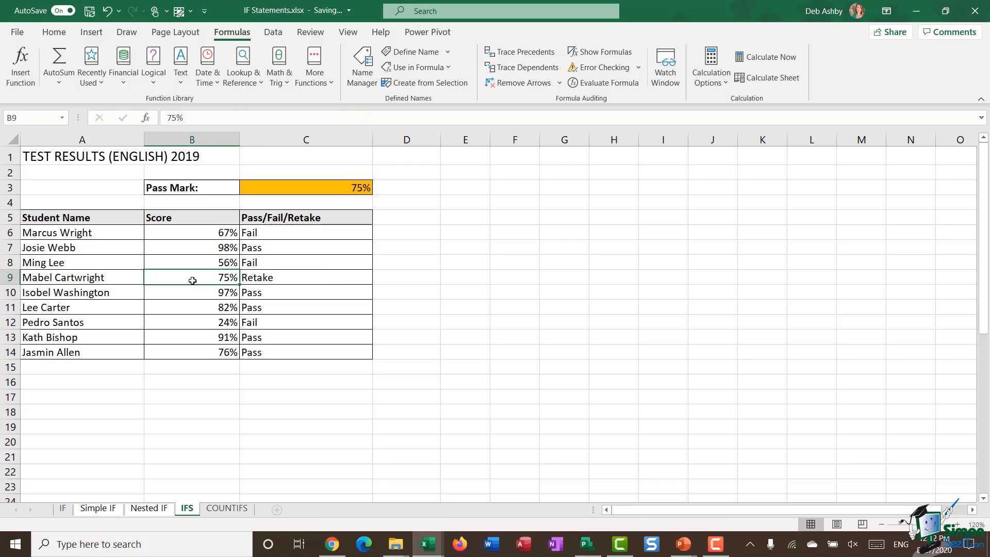
{"action": "double_click", "coordinate": [319, 278]}
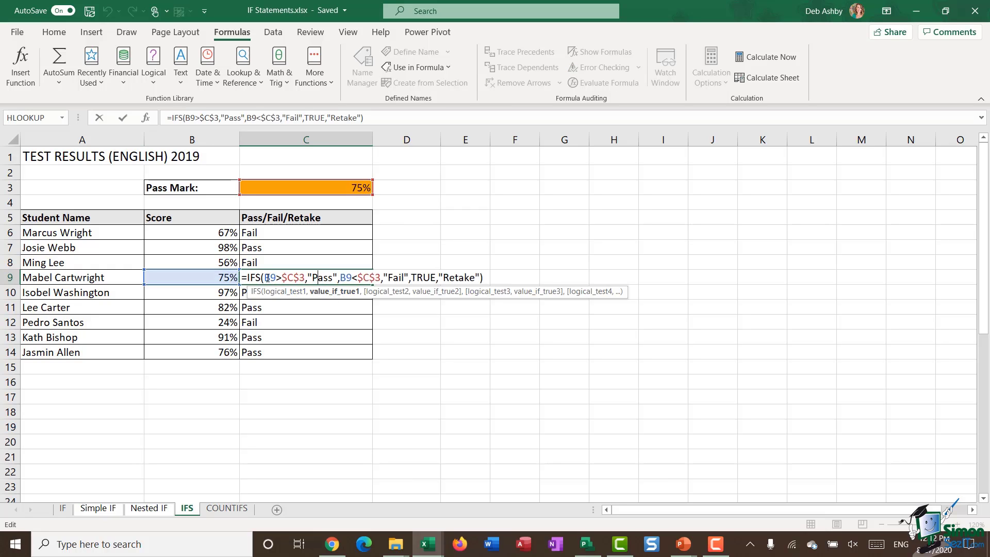
{"action": "left_click_drag", "start_coordinate": [264, 278], "coordinate": [306, 277]}
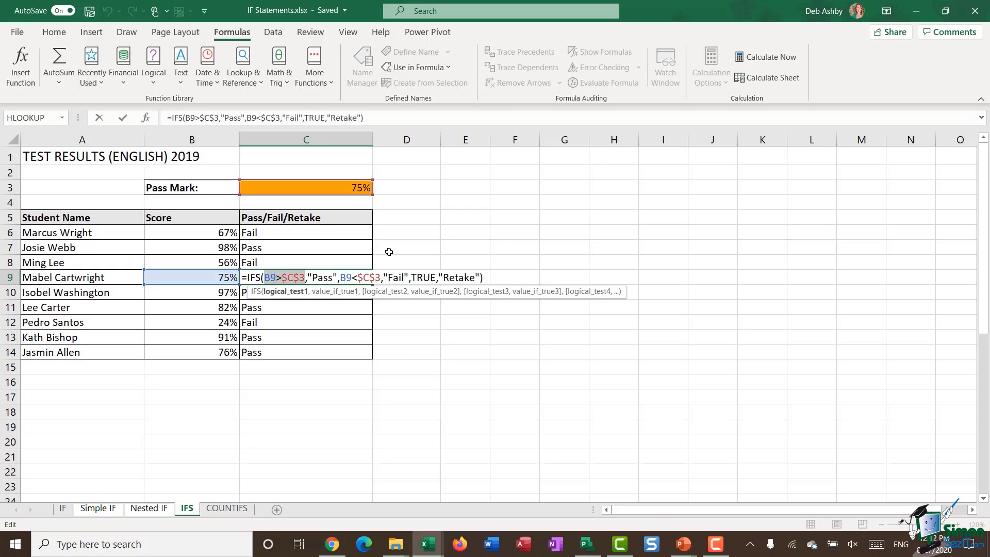
{"action": "left_click", "coordinate": [754, 56]}
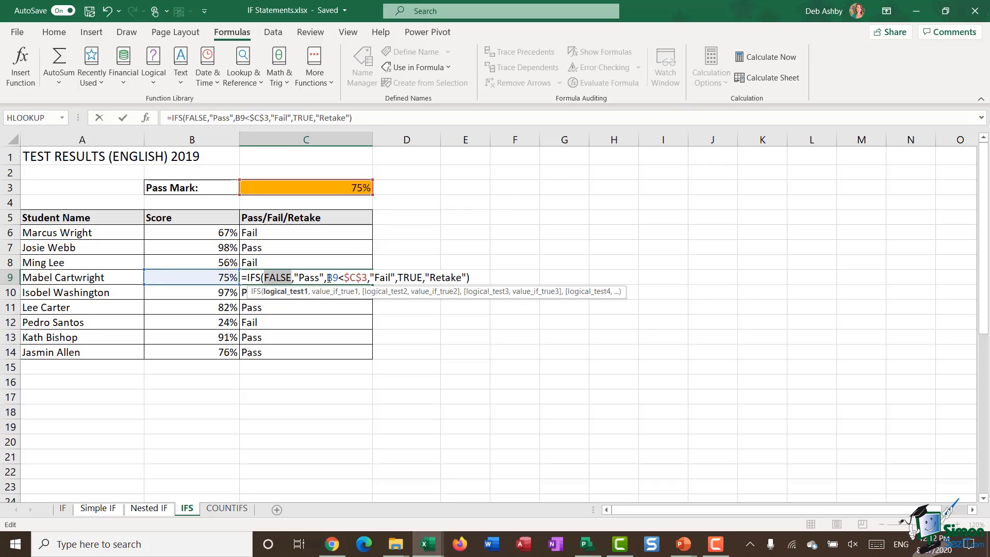
{"action": "left_click_drag", "start_coordinate": [326, 277], "coordinate": [367, 279]}
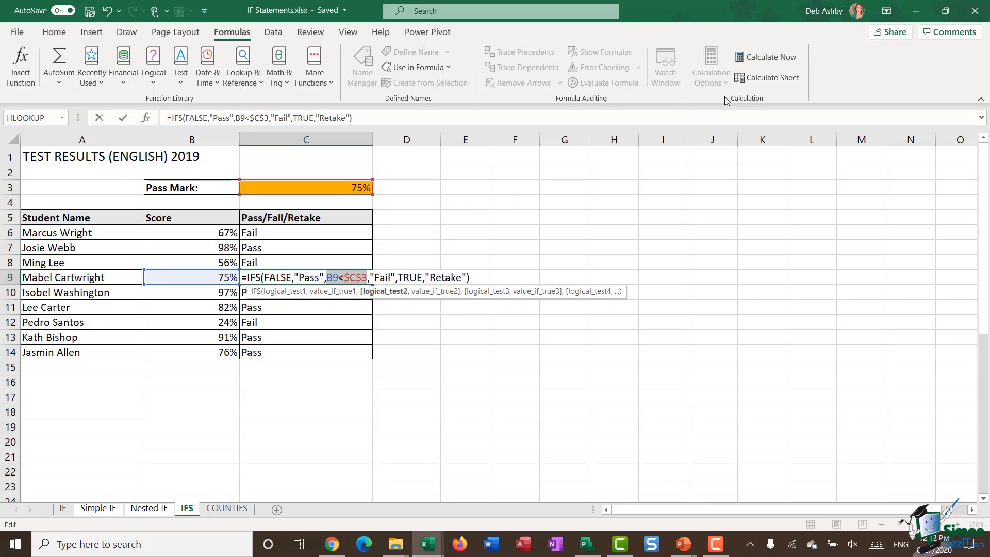
{"action": "left_click", "coordinate": [772, 54]}
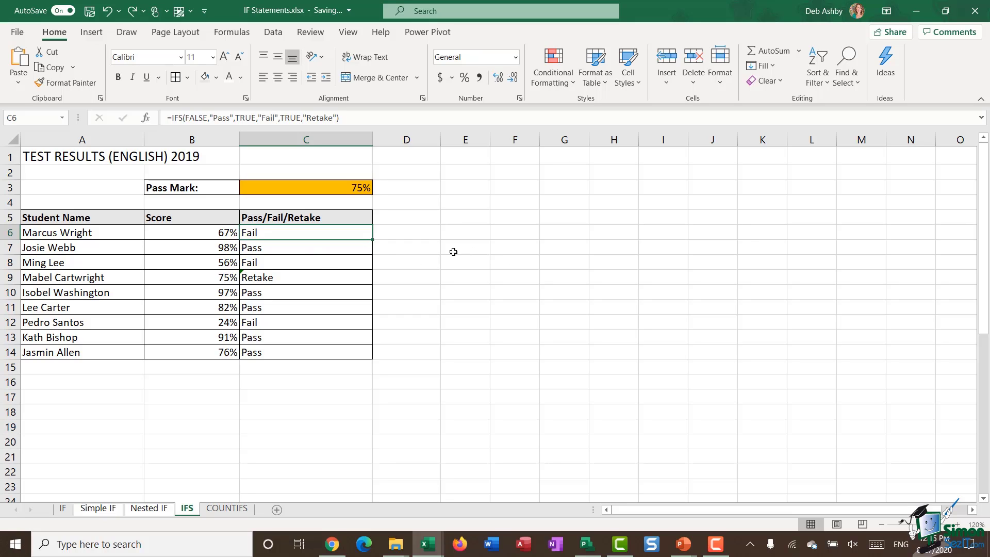
For results C6:C14, start a conditional formatting rule for cells containing 'Pass'
{"action": "left_click_drag", "start_coordinate": [336, 234], "coordinate": [338, 352]}
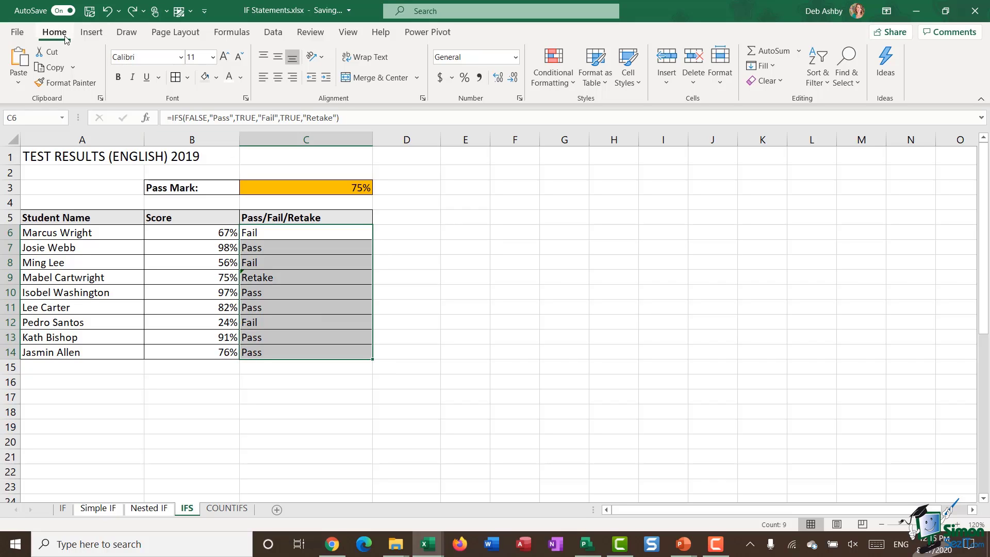
{"action": "left_click", "coordinate": [557, 81]}
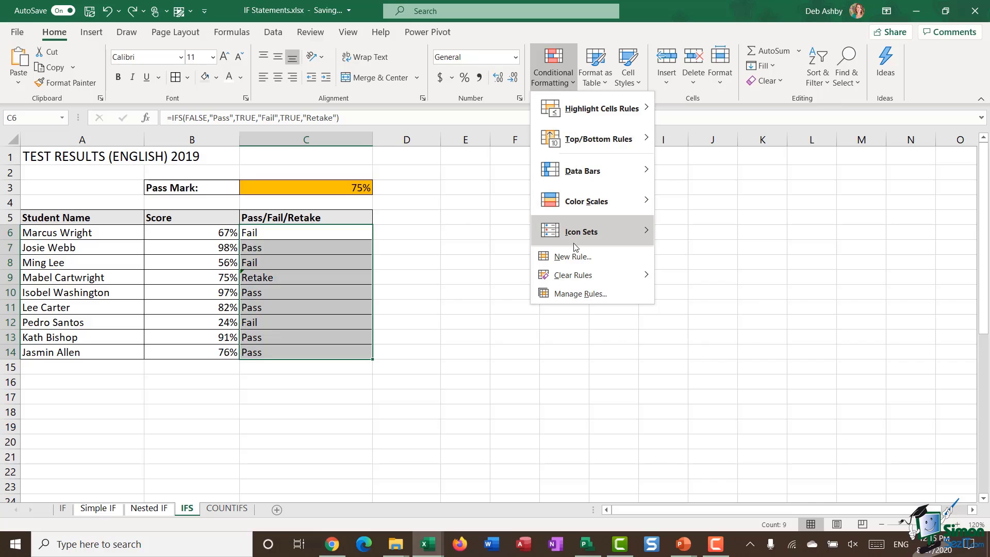
{"action": "left_click", "coordinate": [579, 262]}
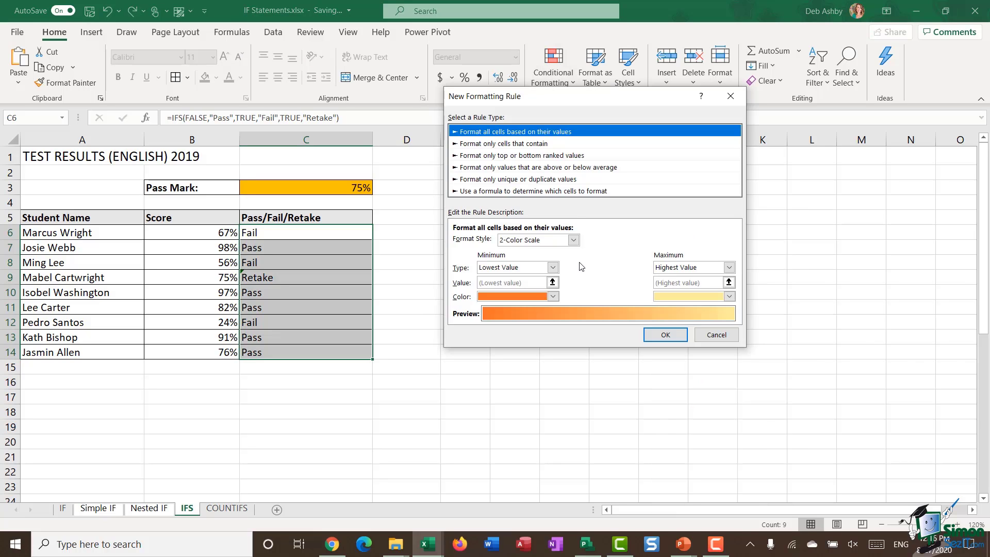
{"action": "left_click", "coordinate": [492, 144]}
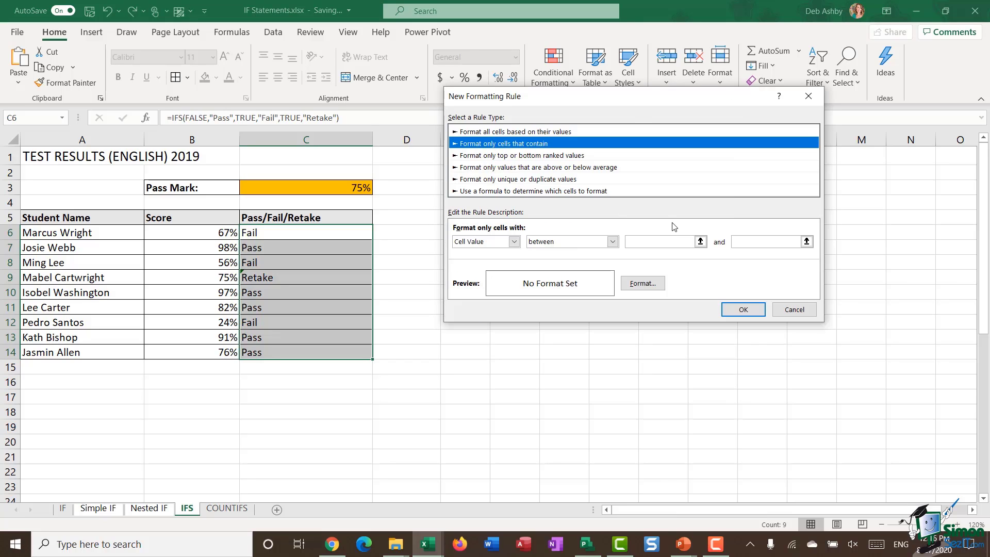
{"action": "left_click", "coordinate": [514, 242]}
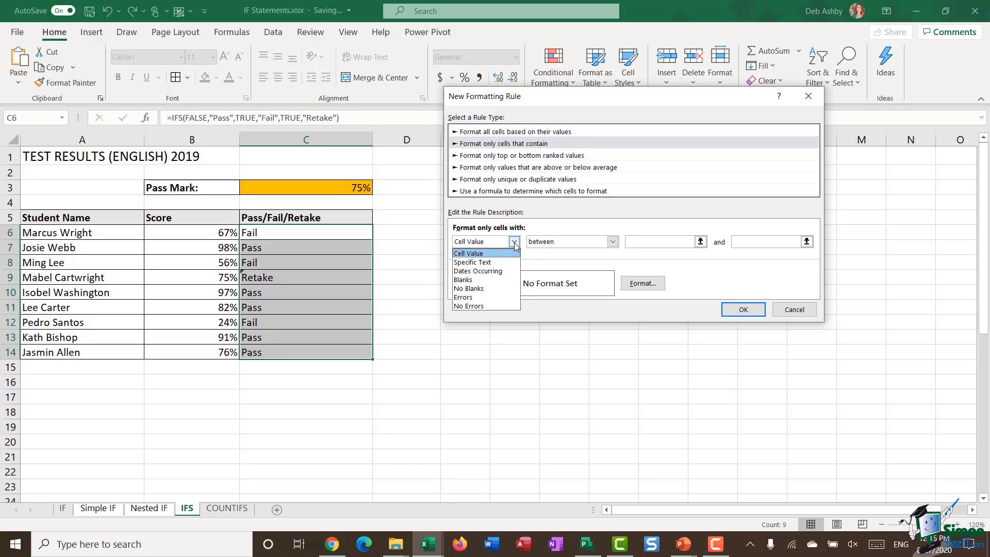
{"action": "left_click", "coordinate": [490, 262]}
{"action": "left_click", "coordinate": [583, 242]}
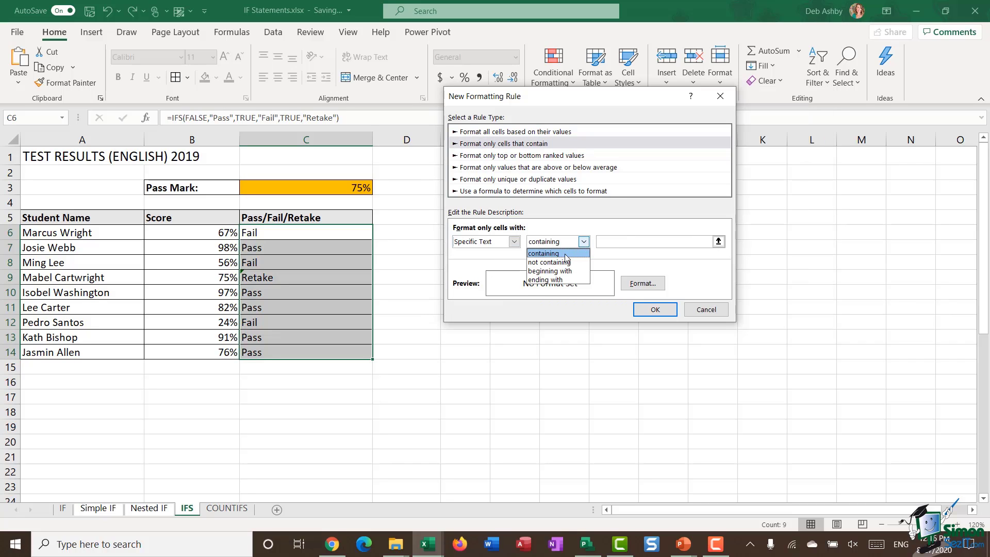
{"action": "left_click", "coordinate": [552, 253]}
{"action": "left_click", "coordinate": [610, 241]}
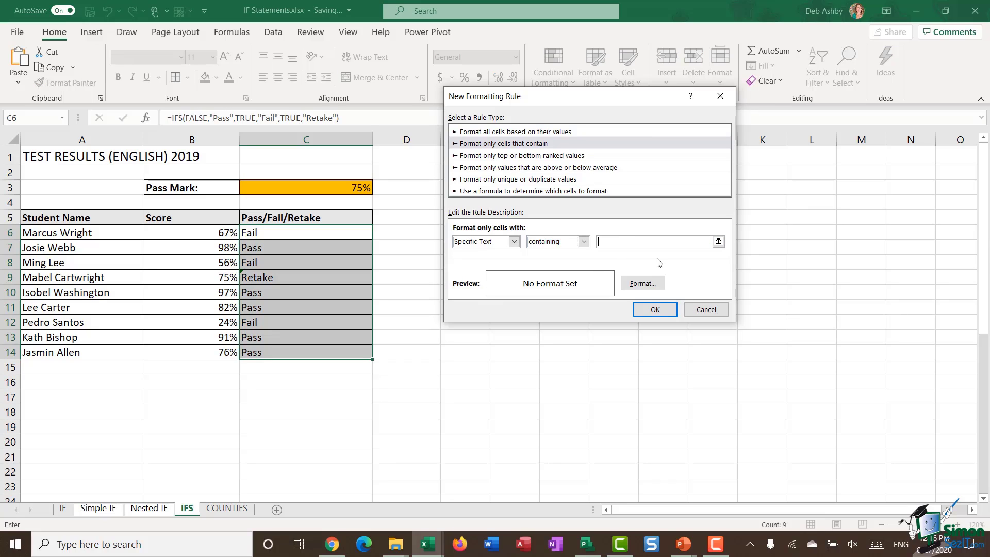
{"action": "type", "text": "Pass"}
Give the matching Pass cells a green fill and apply the rule
{"action": "left_click", "coordinate": [641, 286]}
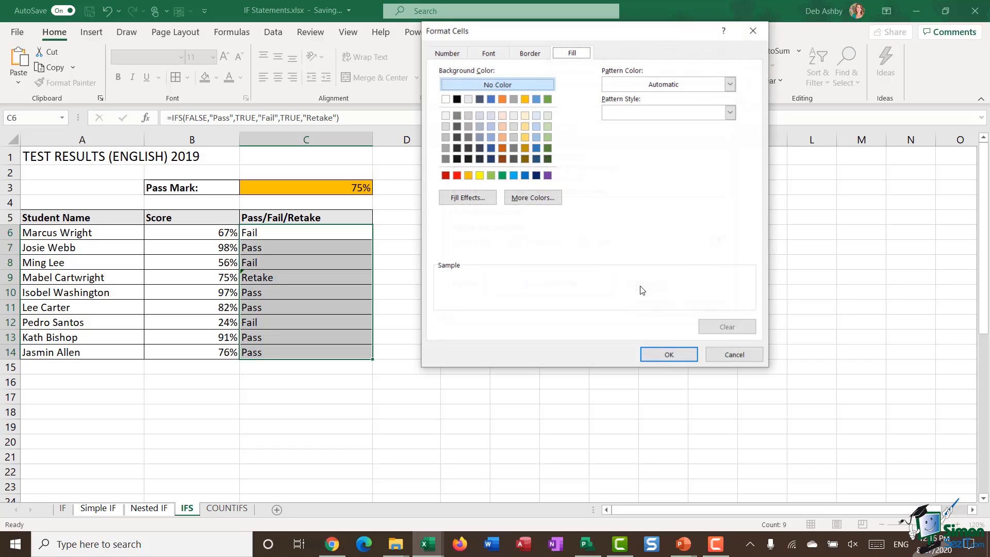
{"action": "left_click", "coordinate": [490, 175]}
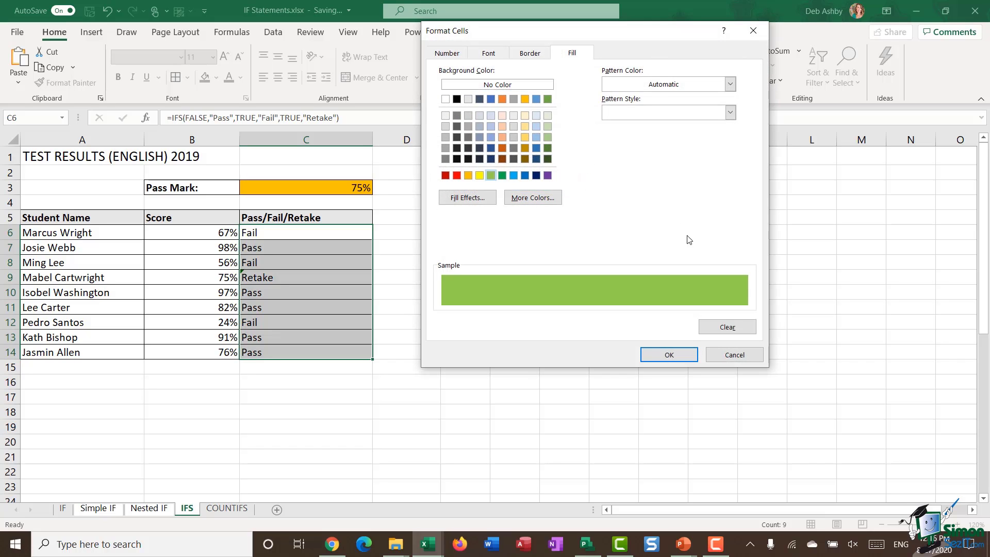
{"action": "left_click", "coordinate": [668, 354]}
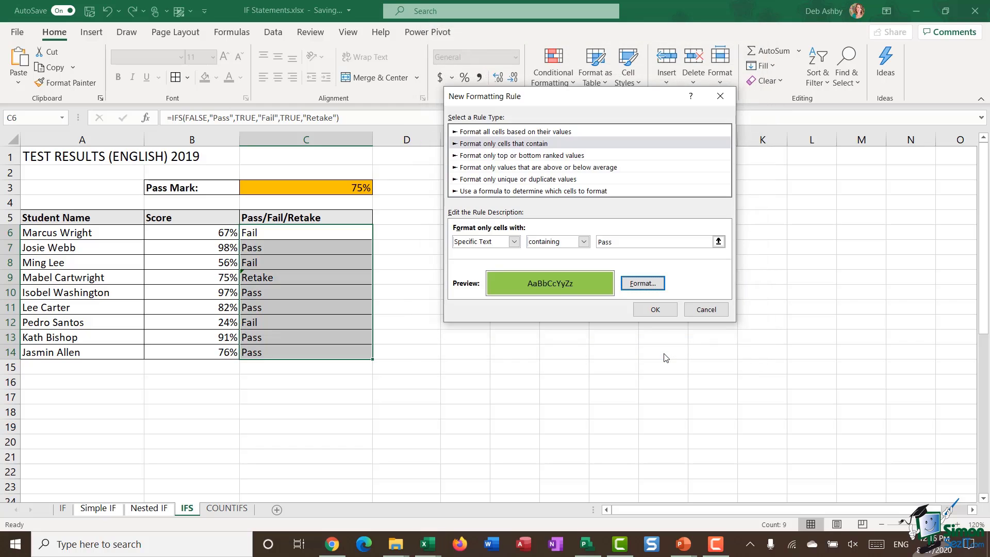
{"action": "left_click", "coordinate": [655, 309]}
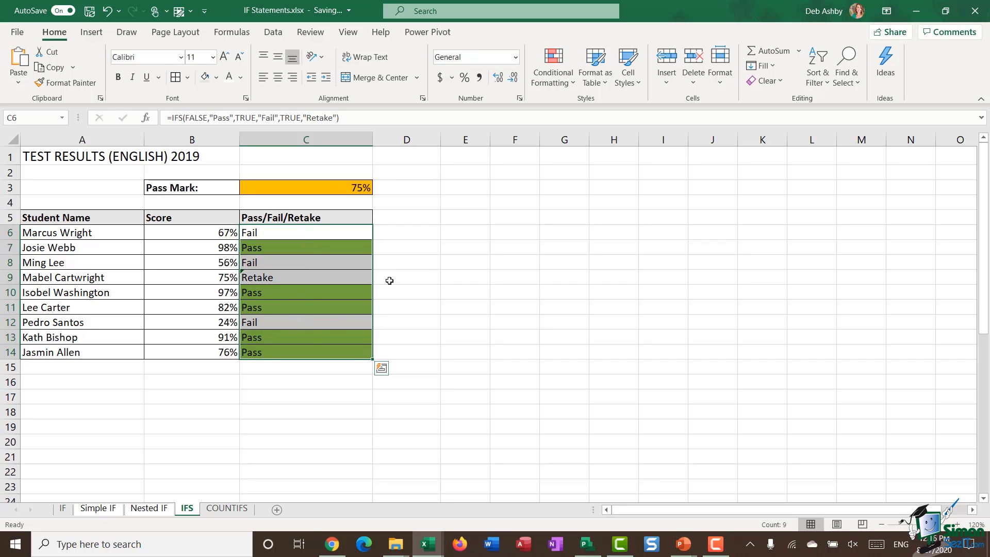
{"action": "left_click", "coordinate": [432, 270]}
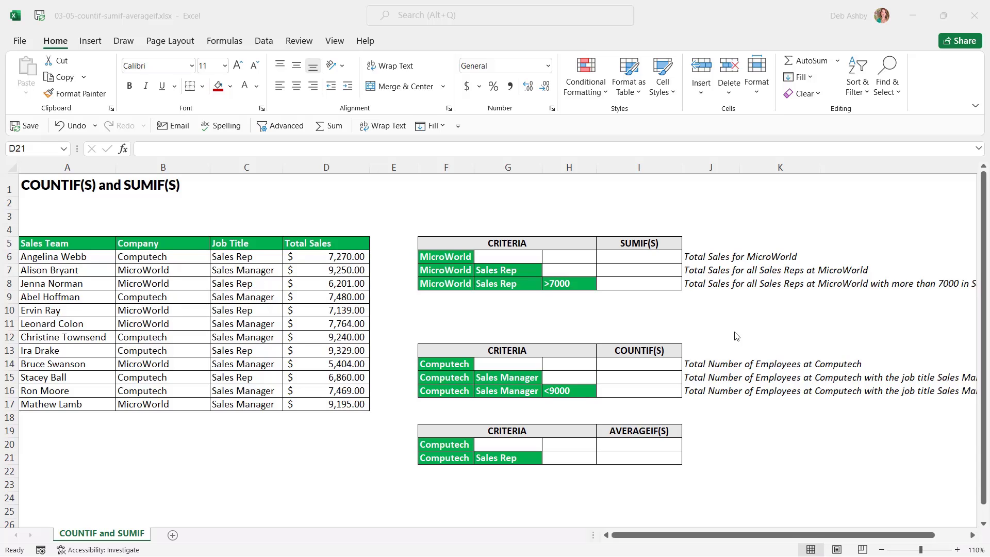
{"action": "left_click", "coordinate": [293, 27]}
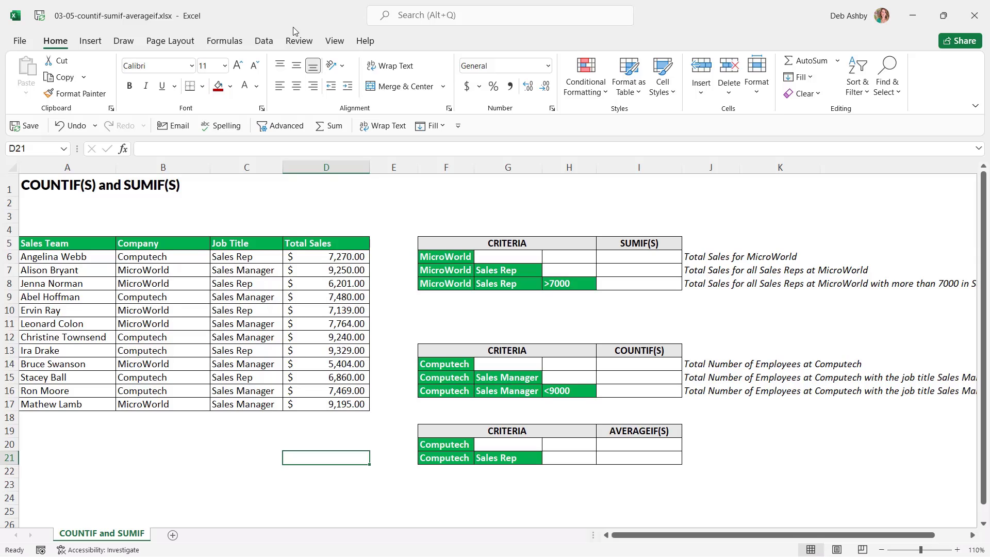
{"action": "left_click", "coordinate": [73, 259]}
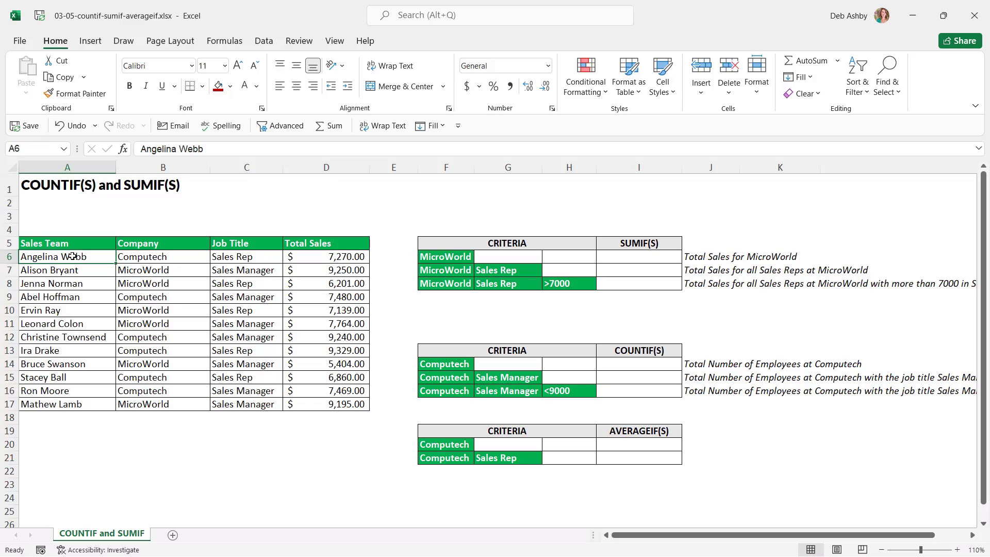
{"action": "left_click_drag", "start_coordinate": [67, 254], "coordinate": [65, 394]}
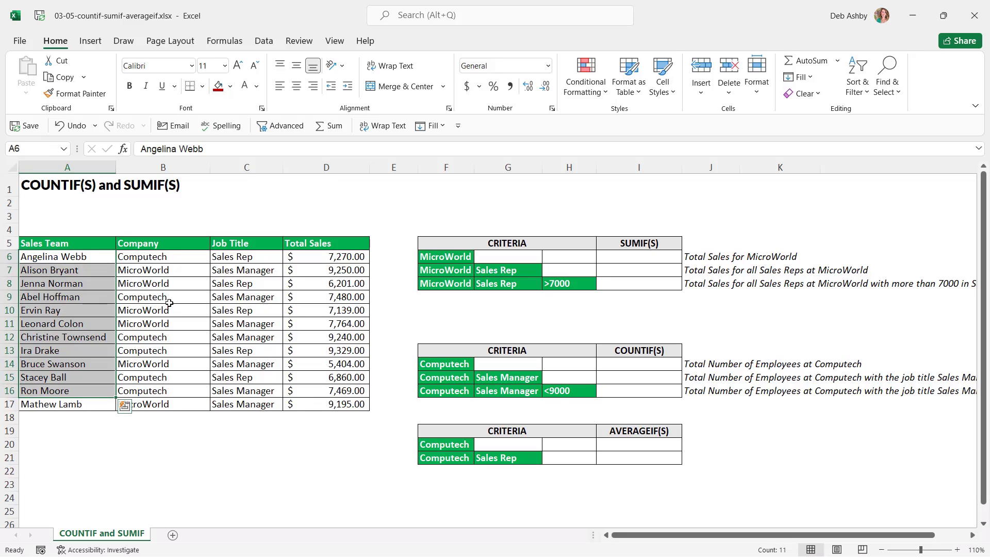
{"action": "left_click", "coordinate": [152, 256]}
{"action": "left_click", "coordinate": [161, 273]}
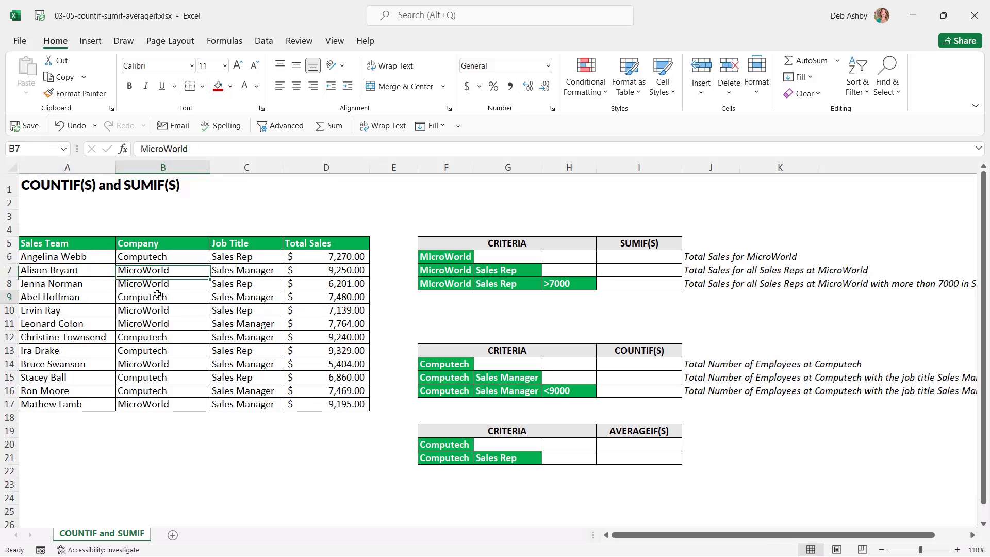
{"action": "left_click", "coordinate": [157, 295]}
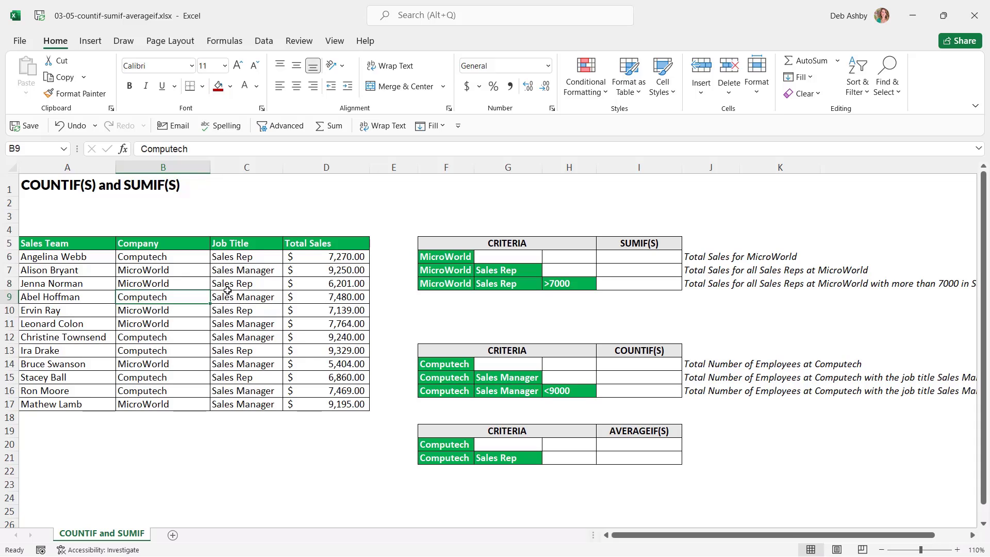
{"action": "left_click", "coordinate": [253, 258]}
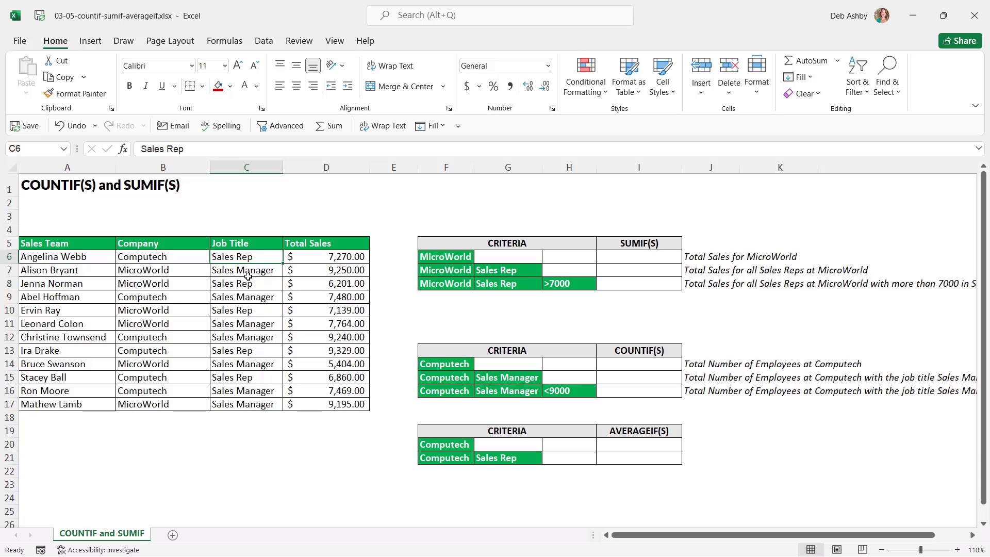
{"action": "left_click", "coordinate": [248, 272]}
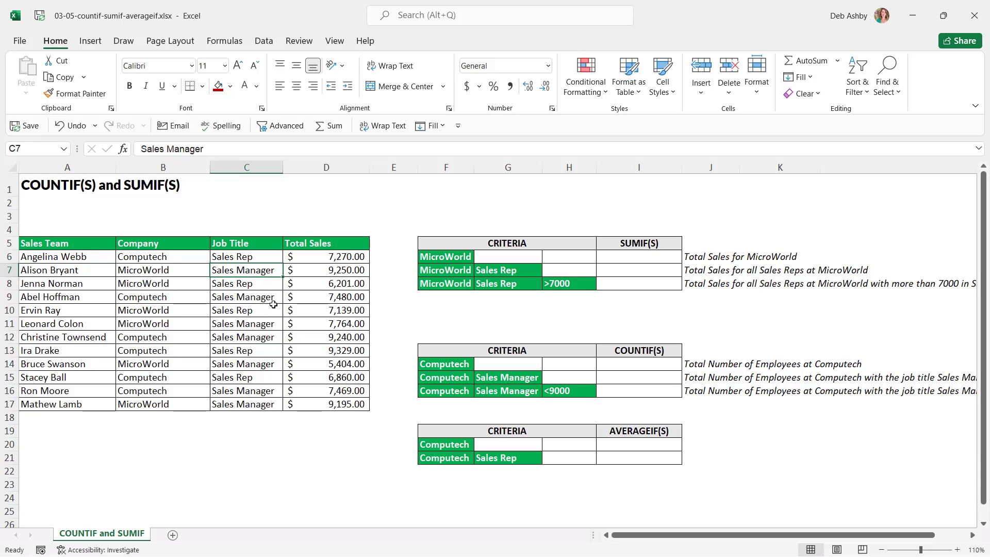
{"action": "left_click", "coordinate": [328, 257]}
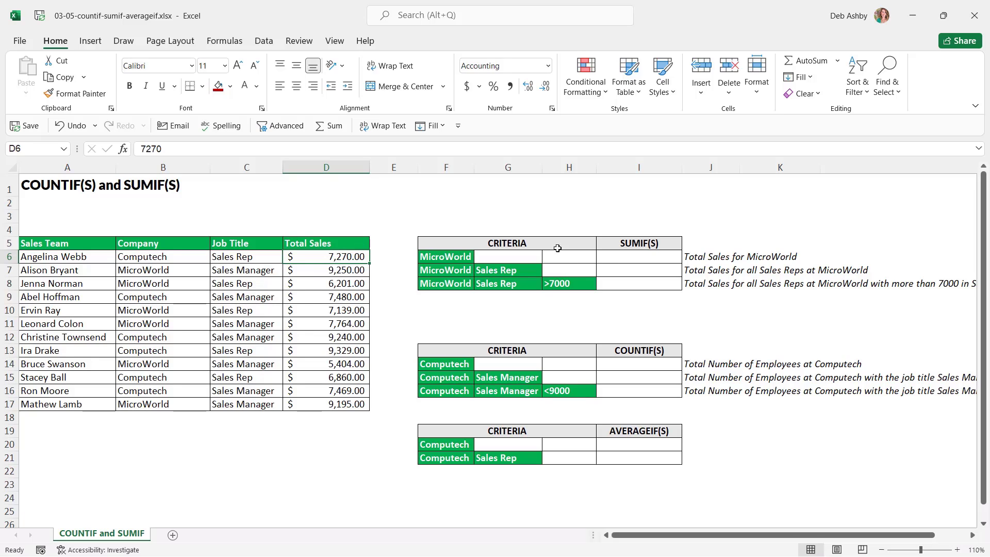
{"action": "left_click", "coordinate": [436, 256]}
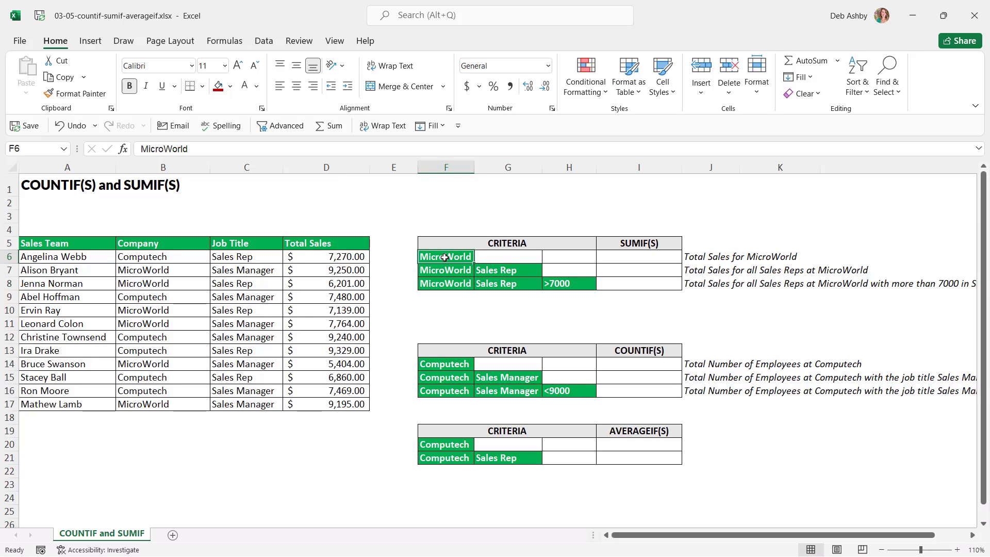
{"action": "left_click", "coordinate": [630, 258]}
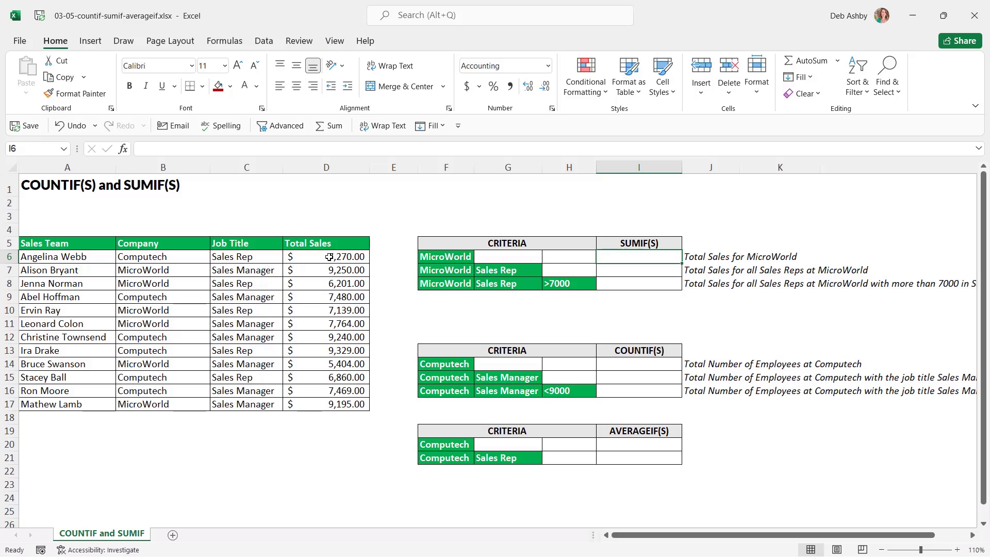
{"action": "left_click_drag", "start_coordinate": [329, 256], "coordinate": [319, 404]}
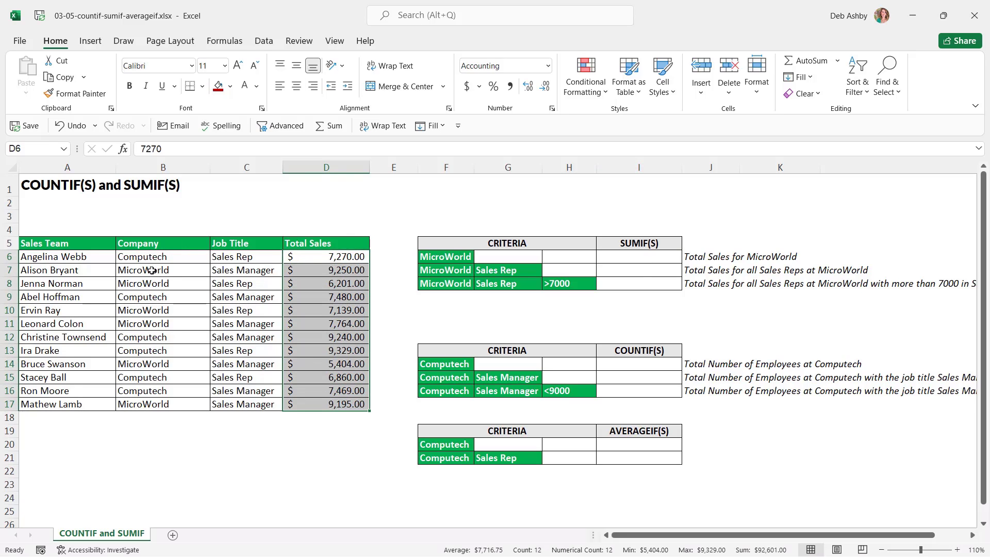
{"action": "left_click_drag", "start_coordinate": [151, 271], "coordinate": [158, 324]}
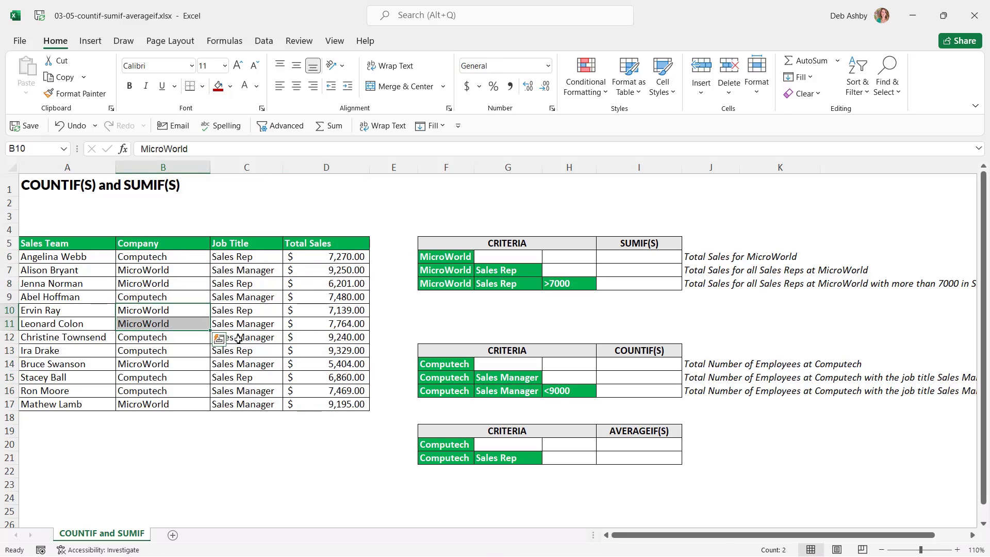
{"action": "left_click", "coordinate": [331, 283]}
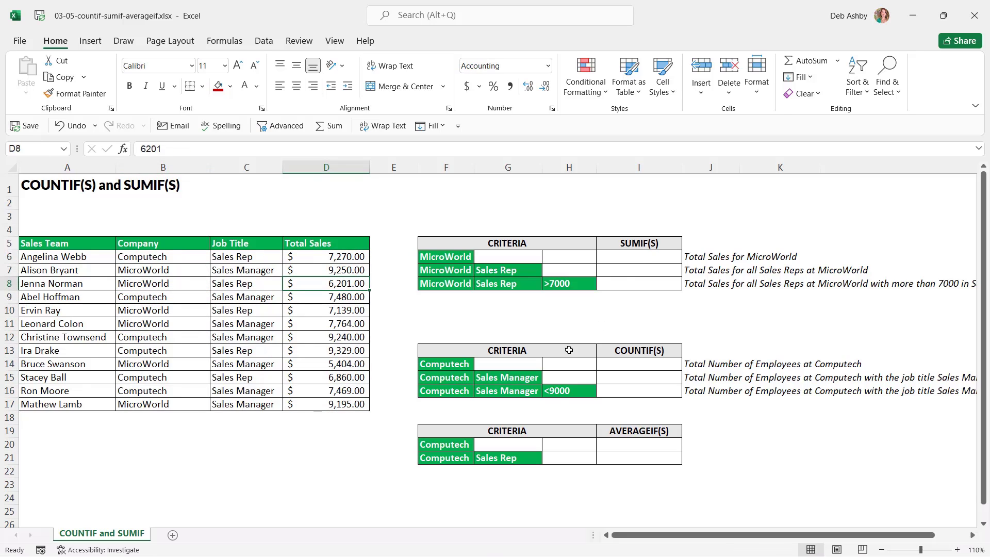
{"action": "left_click", "coordinate": [643, 256]}
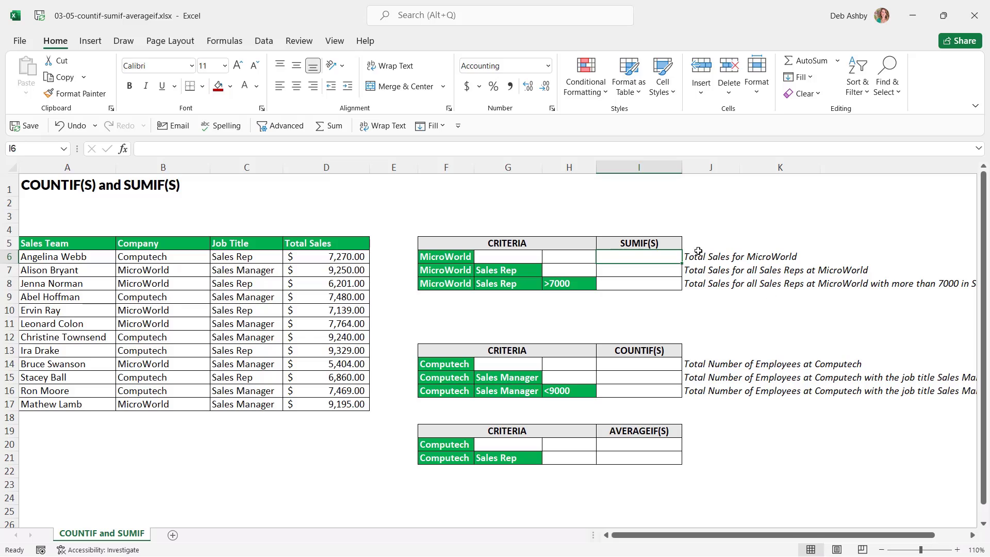
{"action": "left_click", "coordinate": [438, 257]}
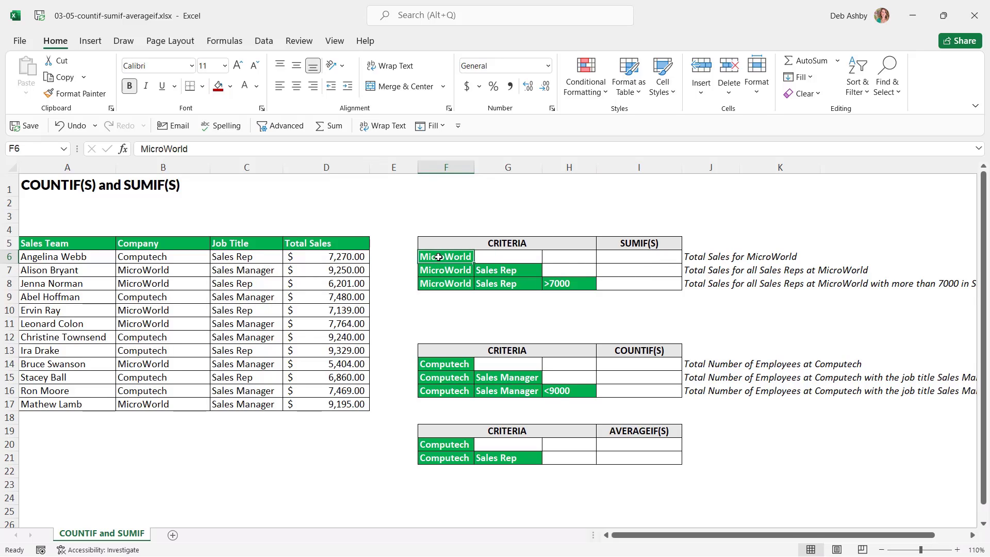
{"action": "left_click", "coordinate": [626, 257]}
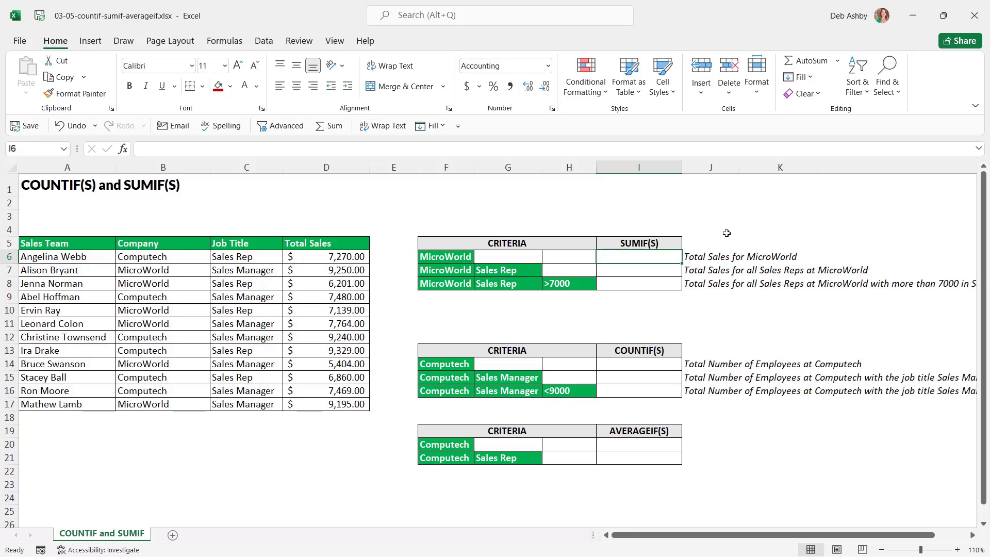
Begin the formula =SUMIF( in cell I6
{"action": "type", "text": "=SUMIF"}
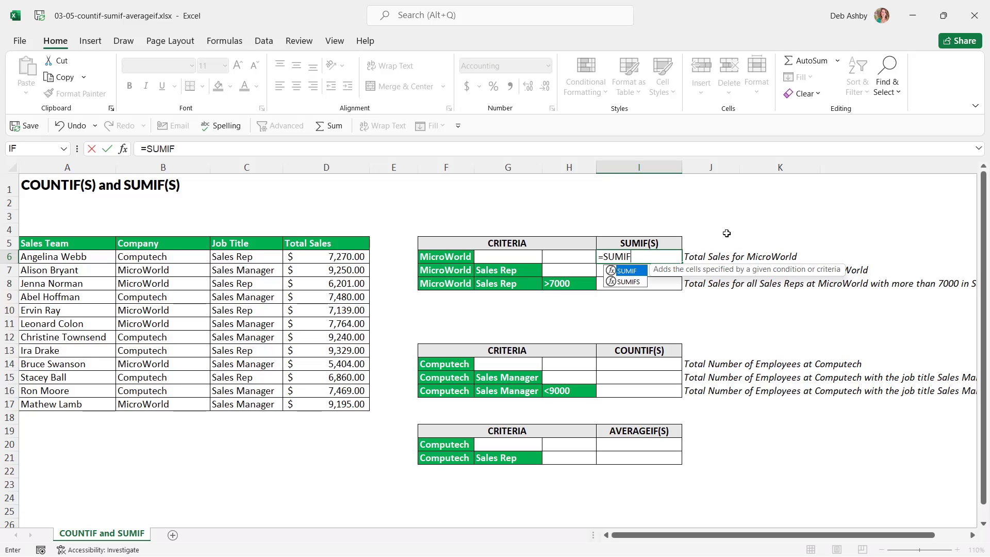
{"action": "type", "text": "("}
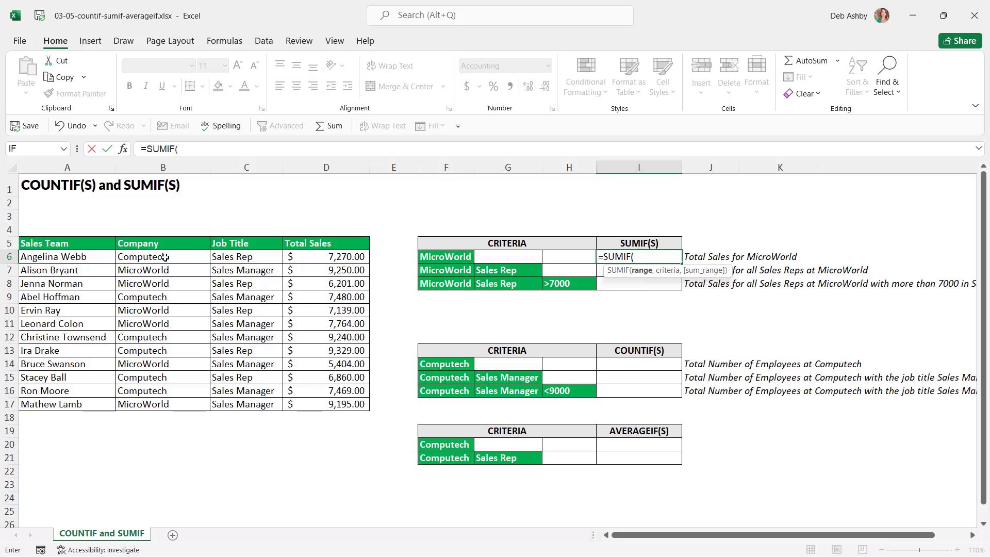
Complete I6 as =SUMIF(B6:B17,F6,D6:D17), returning $44,953.00 for MicroWorld
{"action": "left_click_drag", "start_coordinate": [164, 256], "coordinate": [190, 404]}
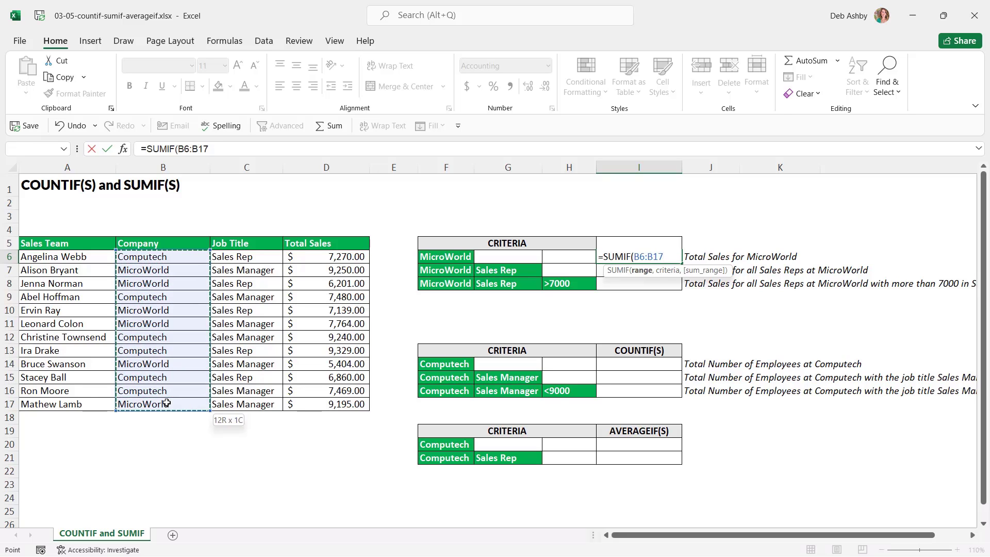
{"action": "type", "text": ","}
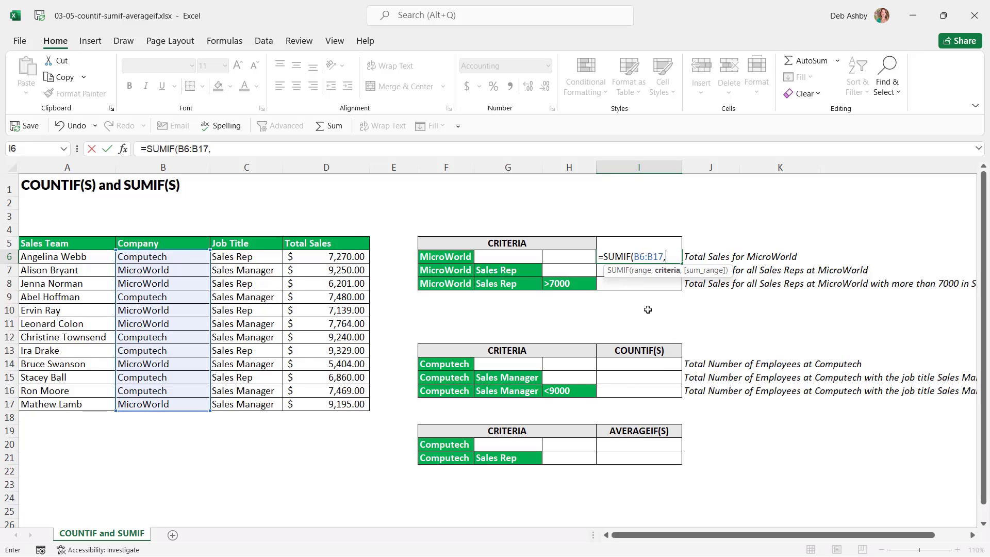
{"action": "left_click", "coordinate": [456, 258]}
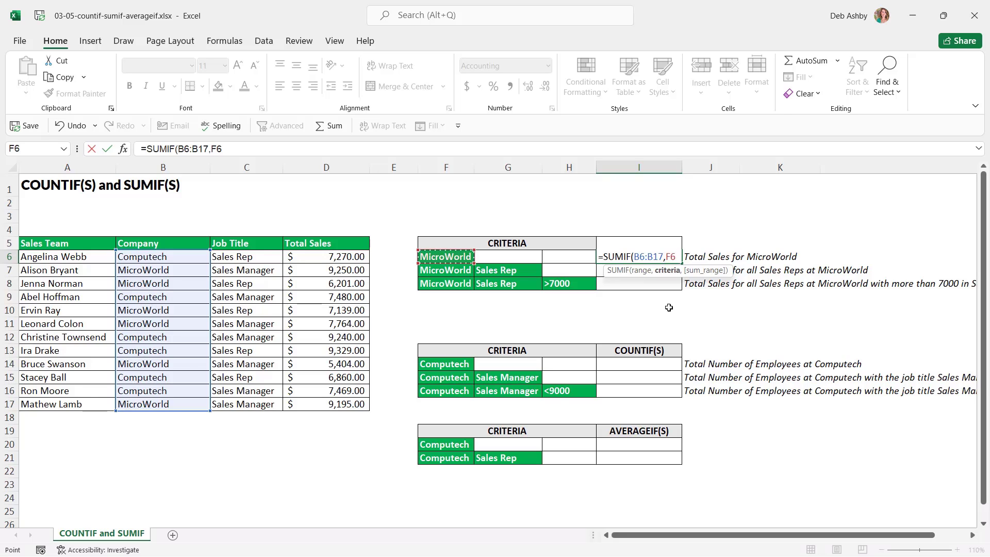
{"action": "key", "text": "BackSpace"}
{"action": "key", "text": "BackSpace"}
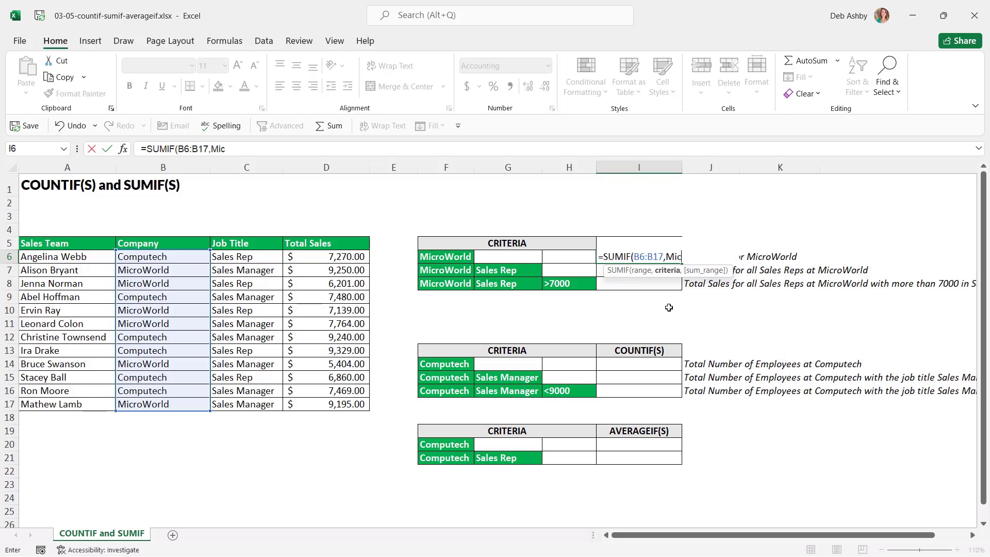
{"action": "type", "text": "\"MicorWorld"}
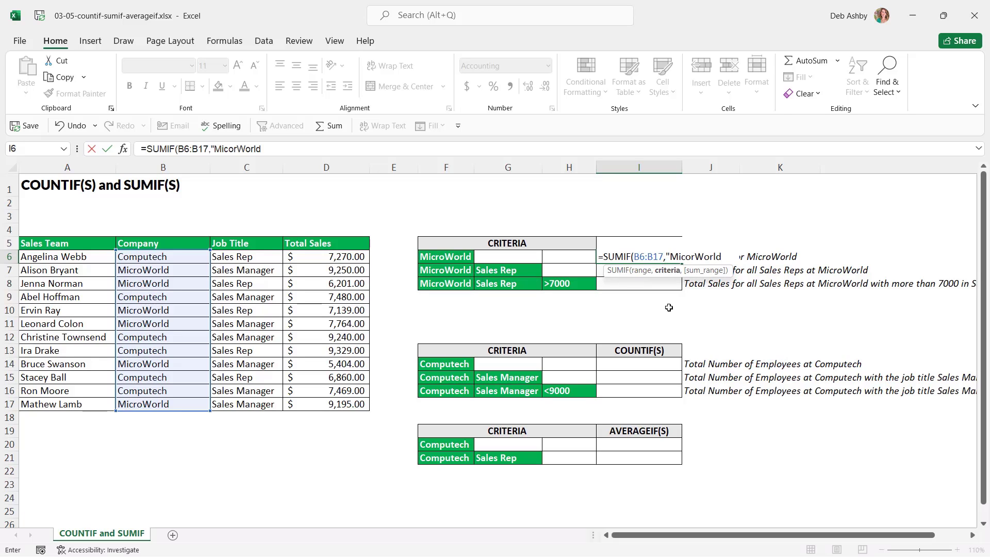
{"action": "key", "text": "BackSpace"}
{"action": "key", "text": "BackSpace"}
{"action": "key", "text": "BackSpace"}
{"action": "key", "text": "BackSpace"}
{"action": "key", "text": "BackSpace"}
{"action": "key", "text": "BackSpace"}
{"action": "key", "text": "BackSpace"}
{"action": "key", "text": "BackSpace"}
{"action": "key", "text": "BackSpace"}
{"action": "key", "text": "BackSpace"}
{"action": "key", "text": "BackSpace"}
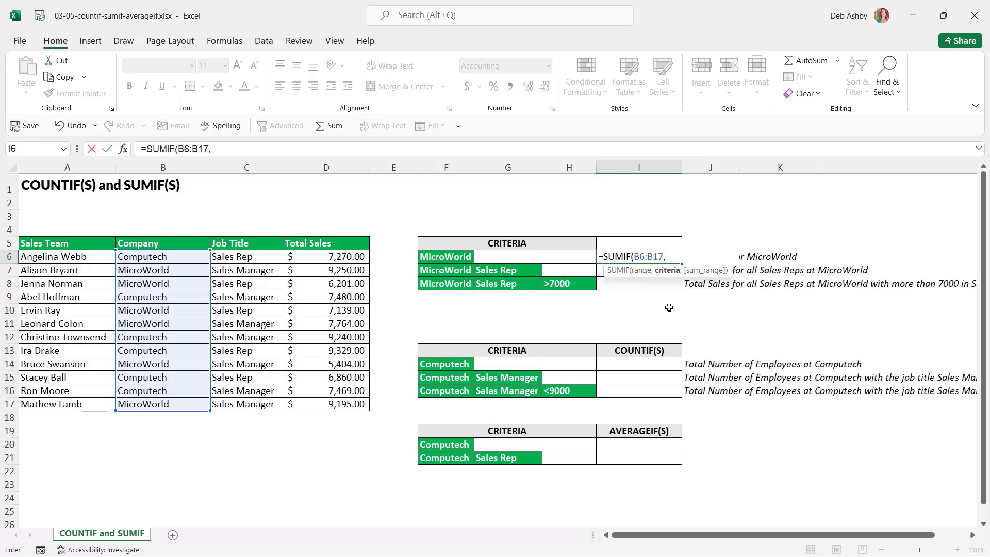
{"action": "left_click", "coordinate": [466, 259]}
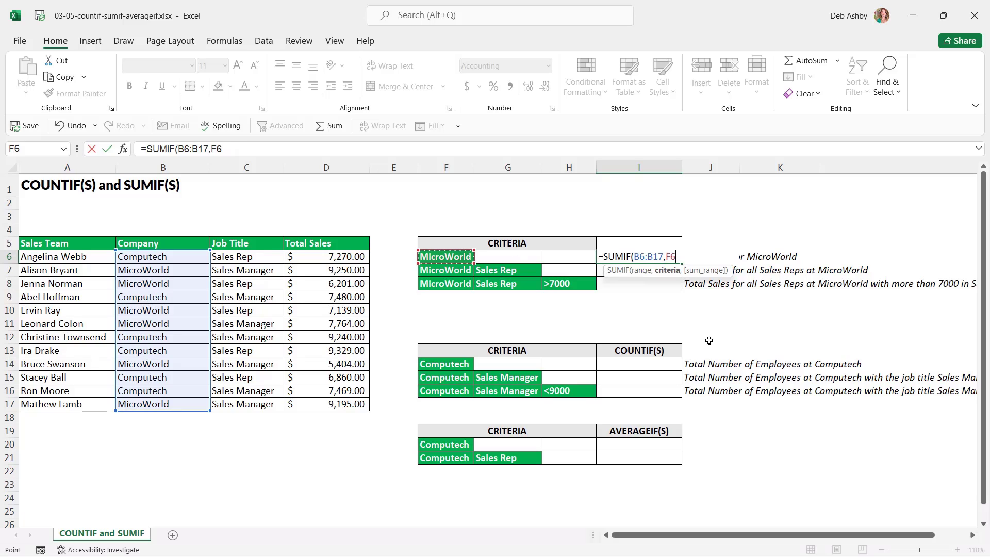
{"action": "type", "text": ","}
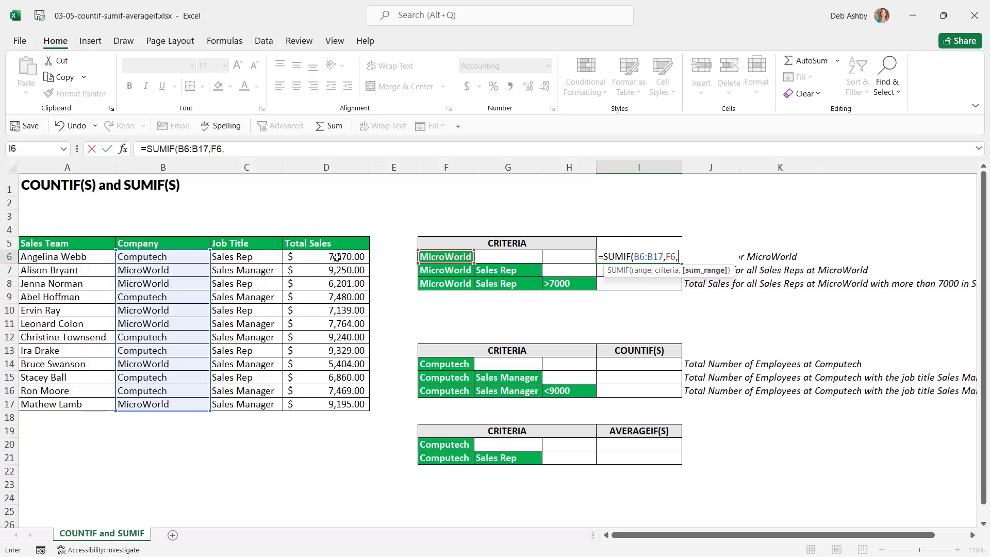
{"action": "left_click_drag", "start_coordinate": [337, 257], "coordinate": [327, 404]}
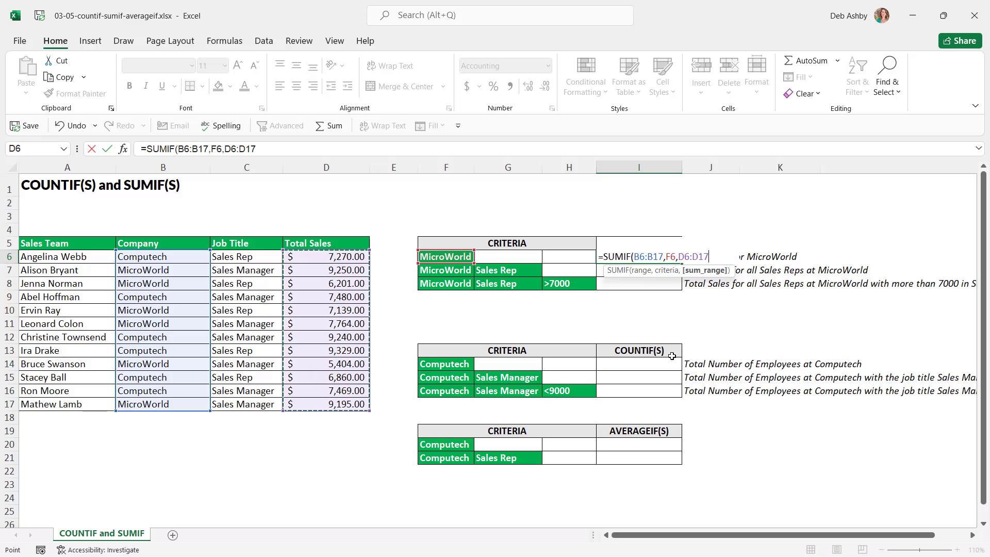
{"action": "type", "text": ")"}
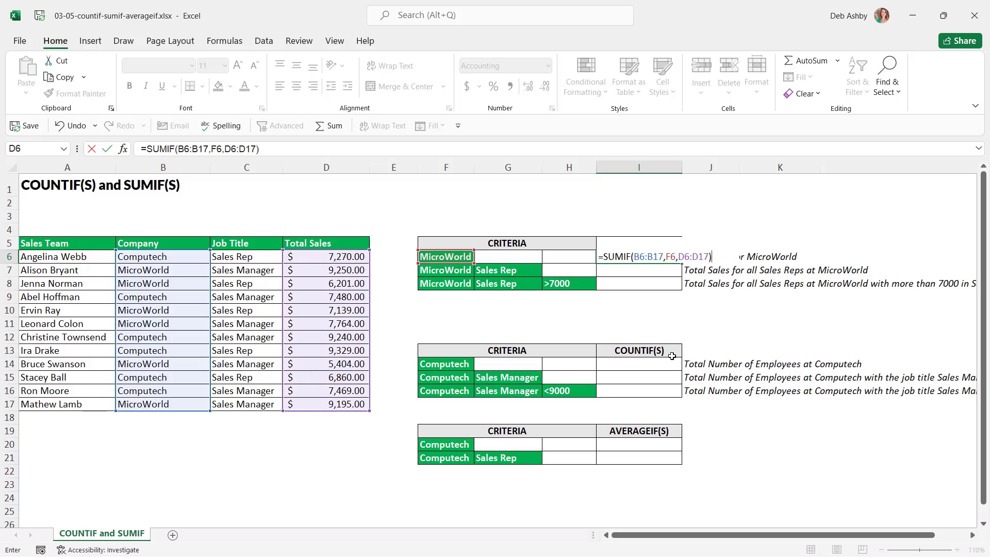
{"action": "key", "text": "Return"}
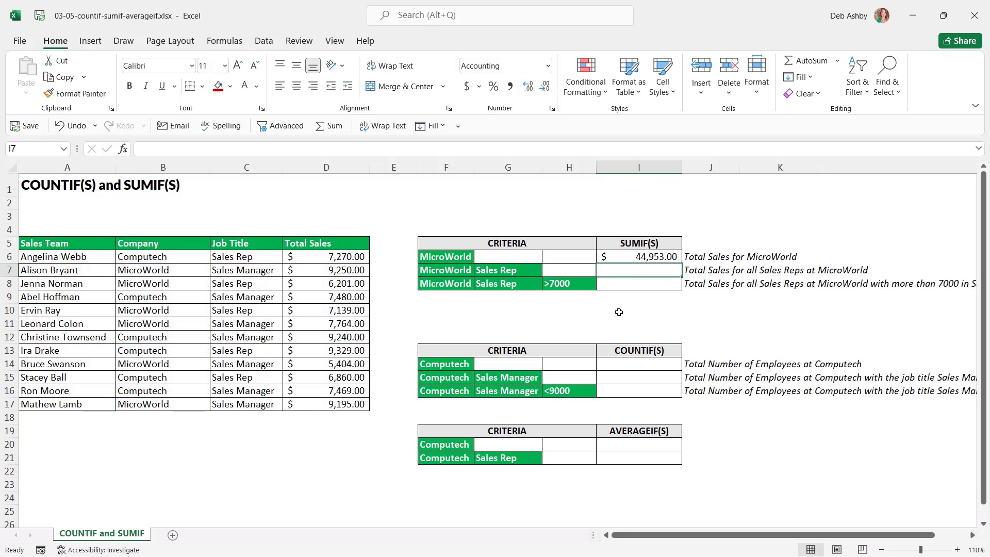
{"action": "key", "text": "Up"}
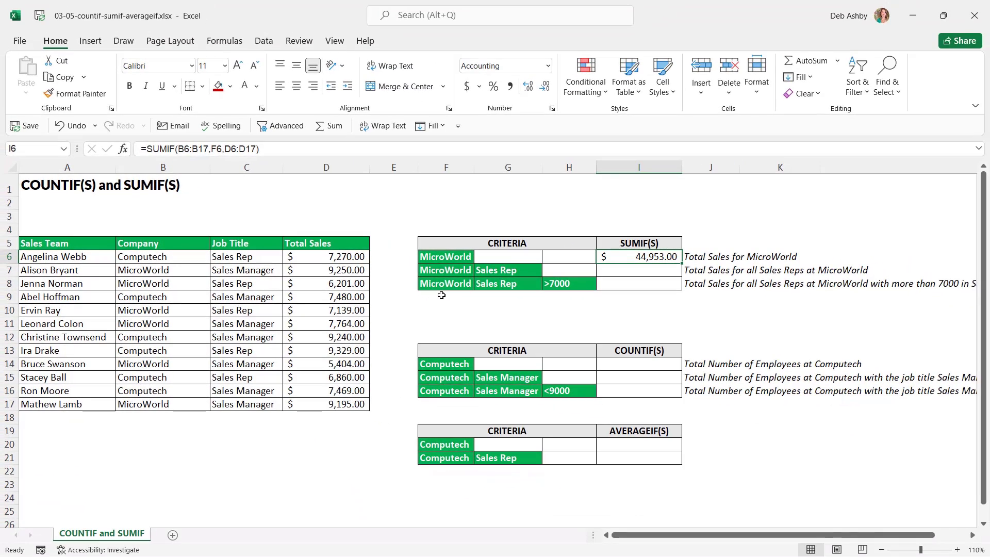
{"action": "left_click", "coordinate": [453, 256]}
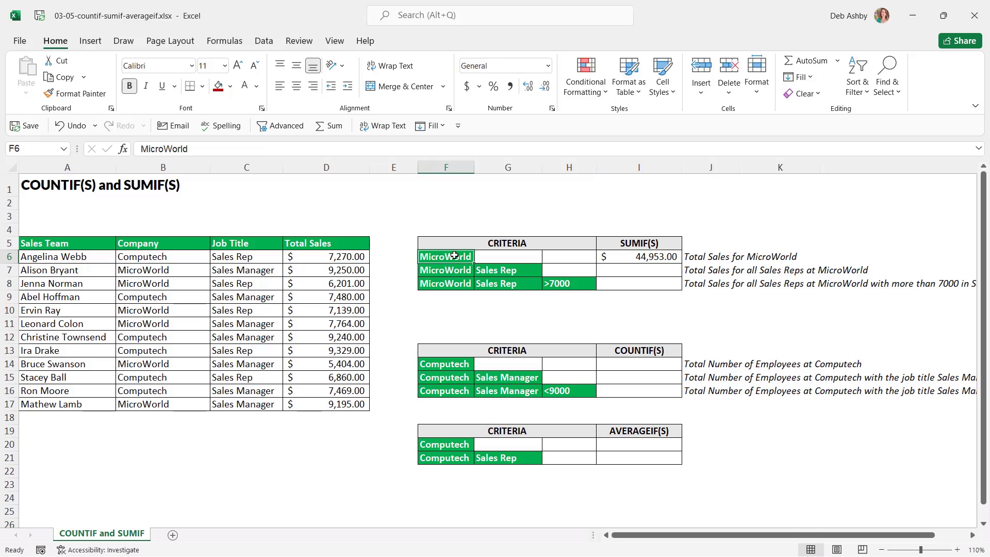
{"action": "left_click", "coordinate": [643, 365]}
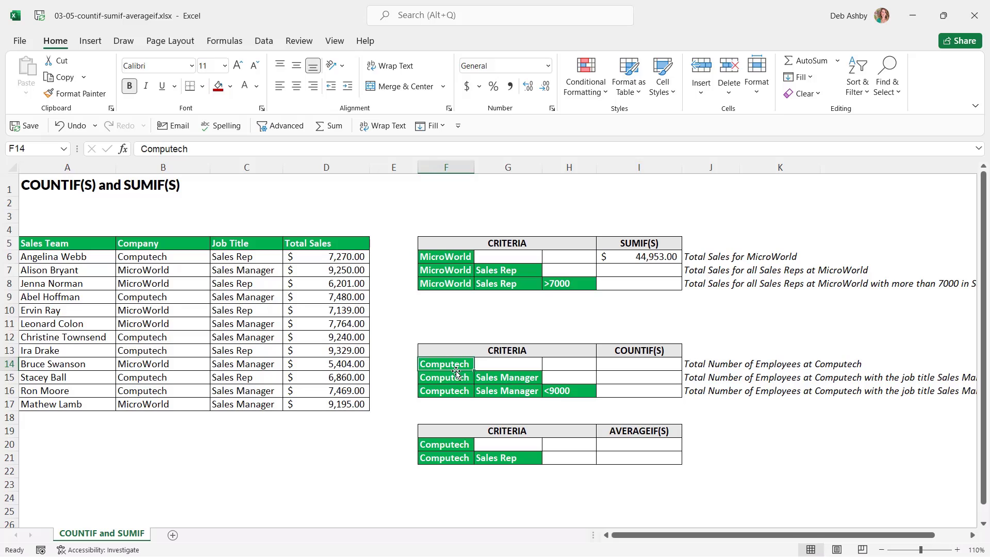
{"action": "left_click", "coordinate": [647, 367]}
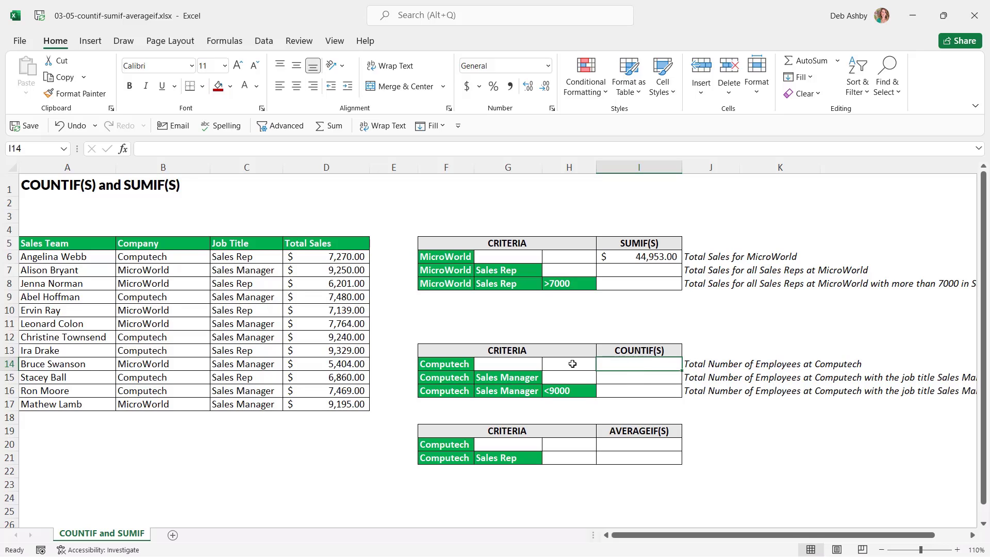
{"action": "left_click_drag", "start_coordinate": [169, 257], "coordinate": [170, 405]}
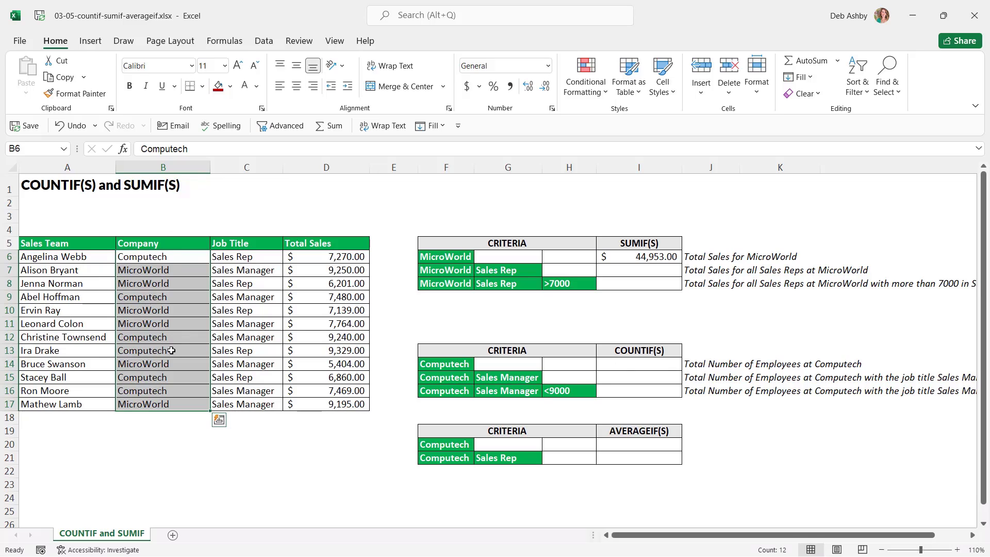
{"action": "left_click", "coordinate": [603, 364]}
Enter =COUNTIF(B6:B17,F14) in I14, counting 6 Computech employees
{"action": "type", "text": "=COUNTIF"}
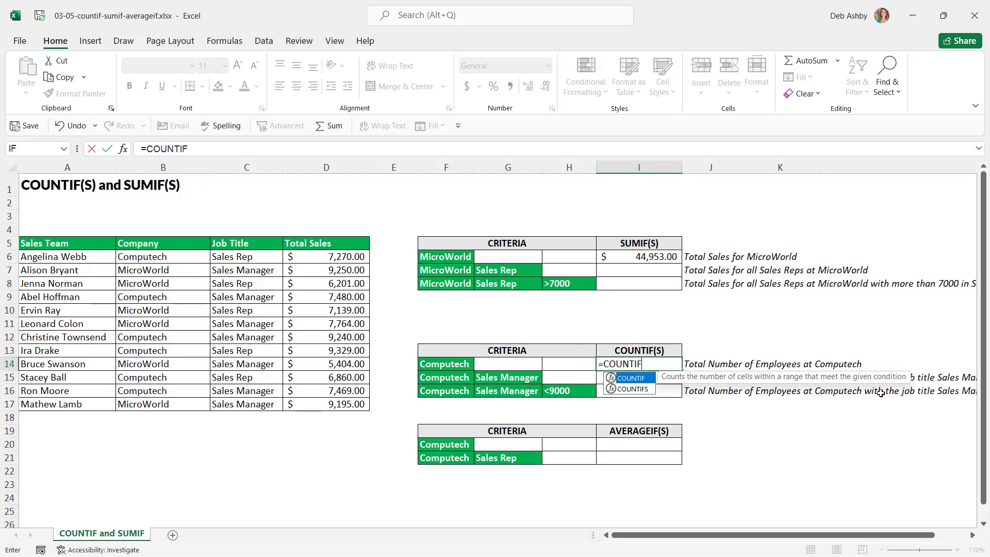
{"action": "type", "text": "("}
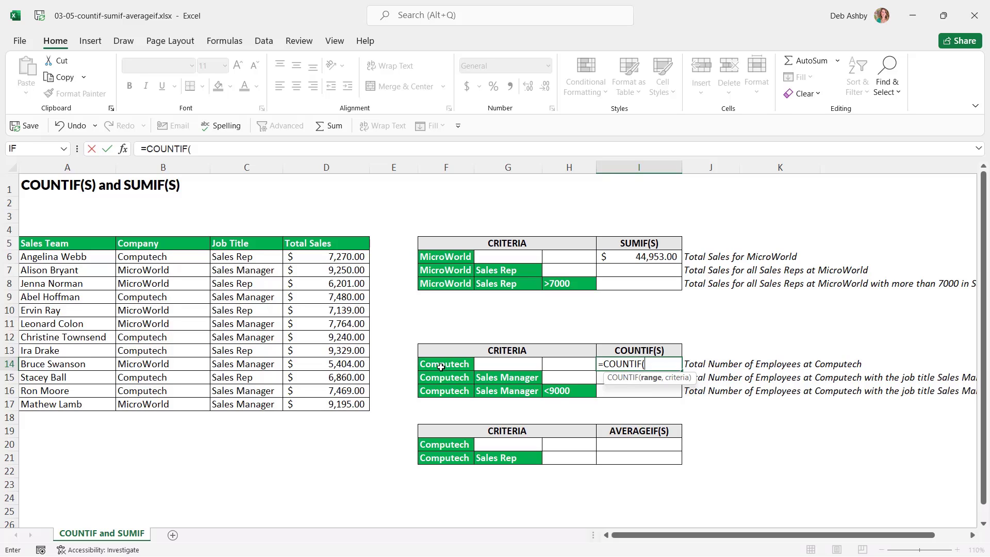
{"action": "left_click_drag", "start_coordinate": [176, 256], "coordinate": [190, 404]}
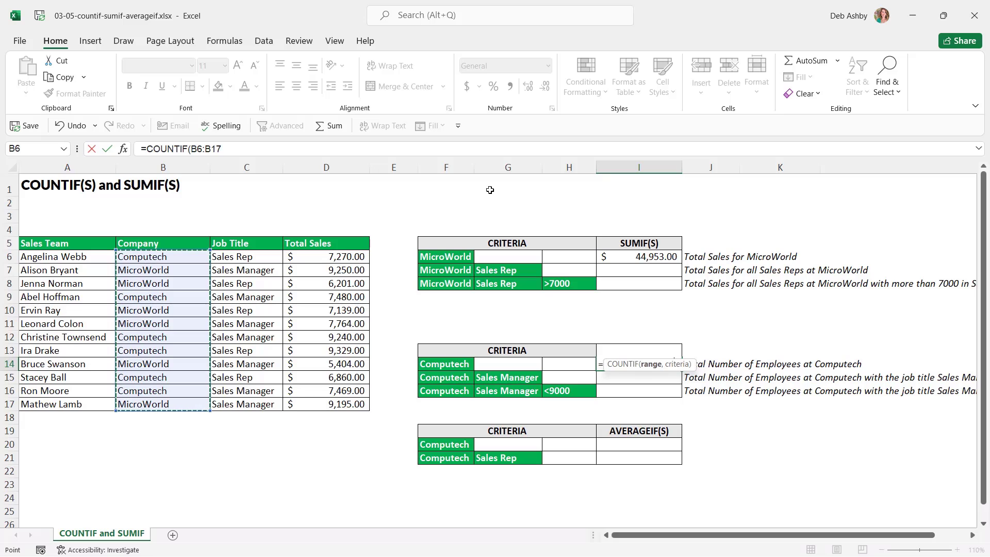
{"action": "type", "text": ","}
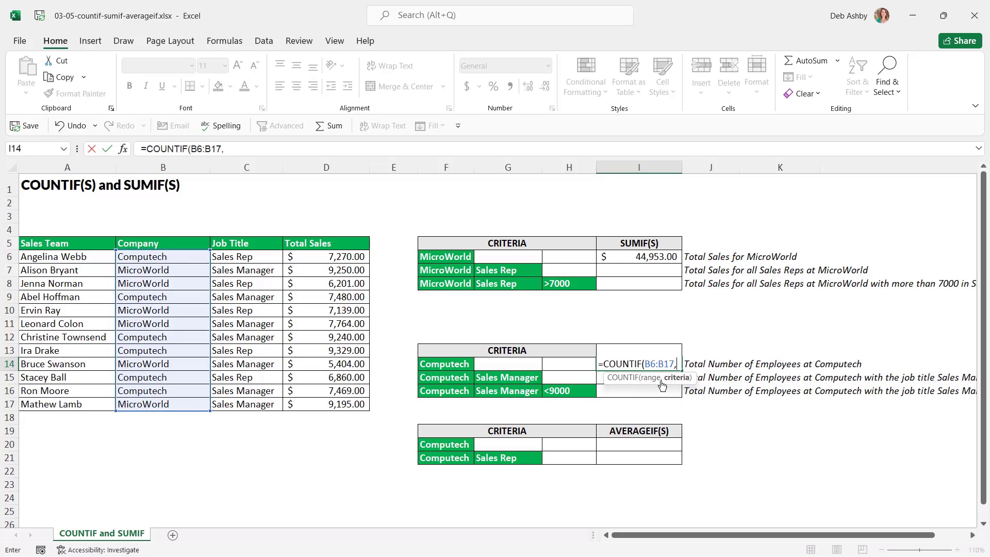
{"action": "left_click", "coordinate": [453, 365]}
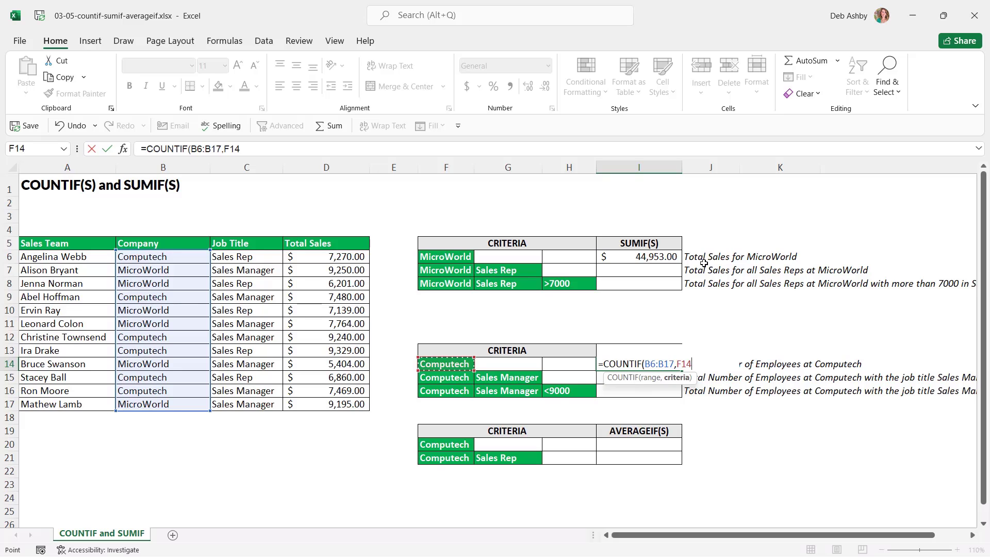
{"action": "type", "text": ")"}
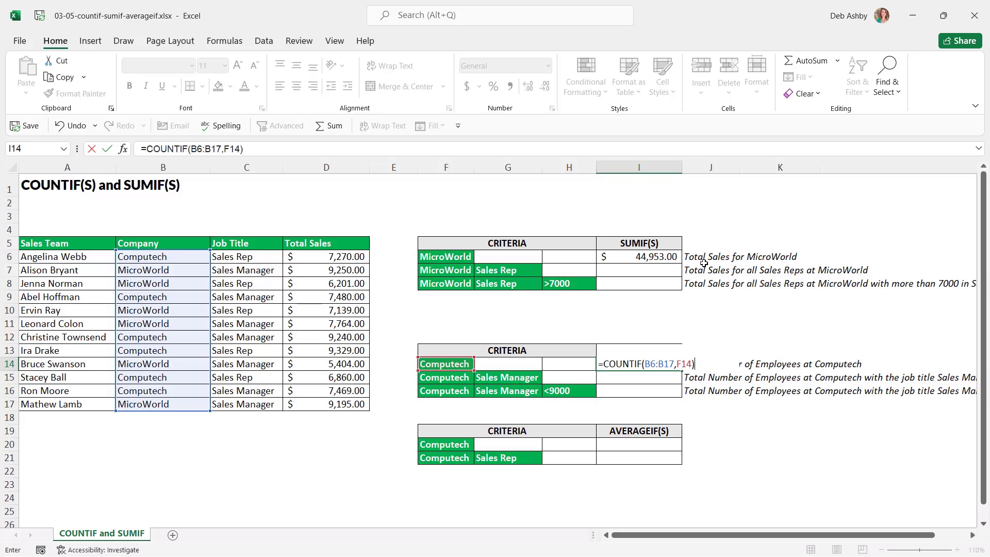
{"action": "key", "text": "Return"}
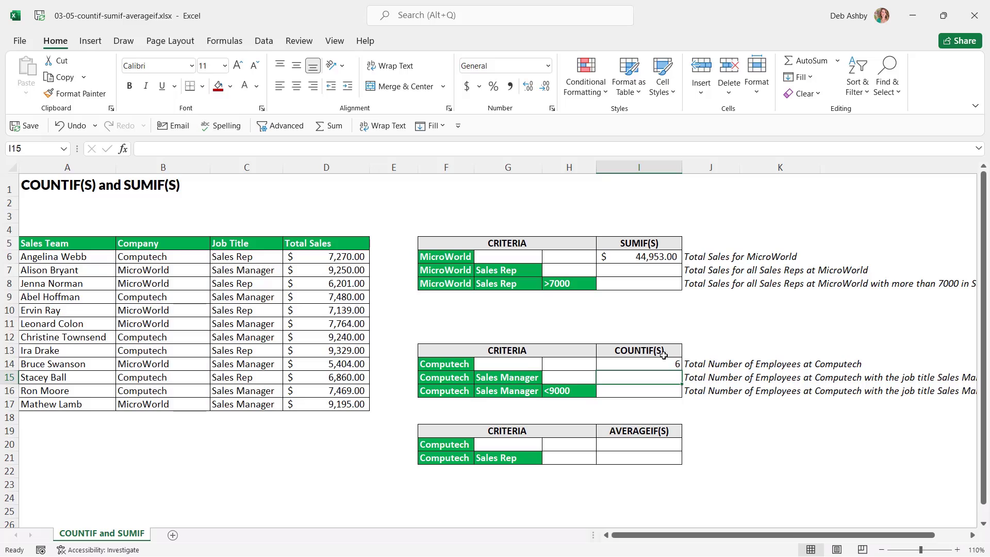
{"action": "left_click", "coordinate": [640, 364]}
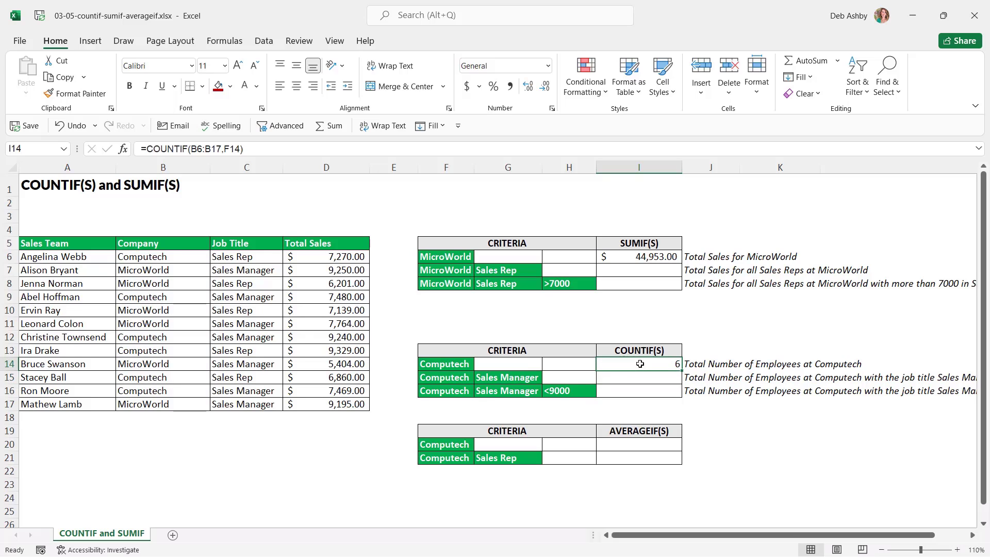
{"action": "left_click", "coordinate": [174, 257]}
{"action": "left_click", "coordinate": [176, 297], "text": "ctrl"}
{"action": "left_click", "coordinate": [171, 338], "text": "ctrl"}
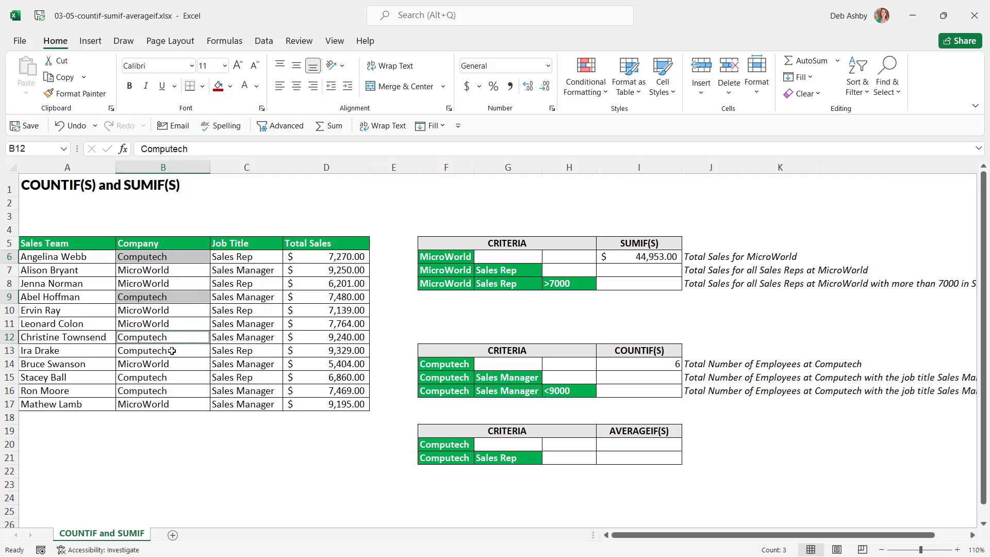
{"action": "left_click", "coordinate": [171, 350], "text": "ctrl"}
{"action": "left_click", "coordinate": [166, 383], "text": "ctrl"}
{"action": "left_click", "coordinate": [165, 390], "text": "ctrl"}
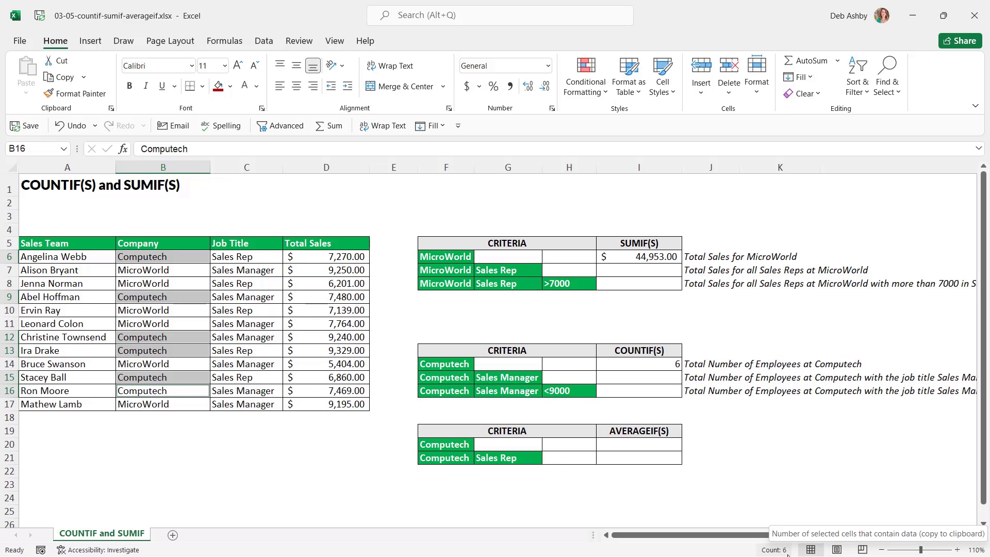
{"action": "right_click", "coordinate": [542, 552]}
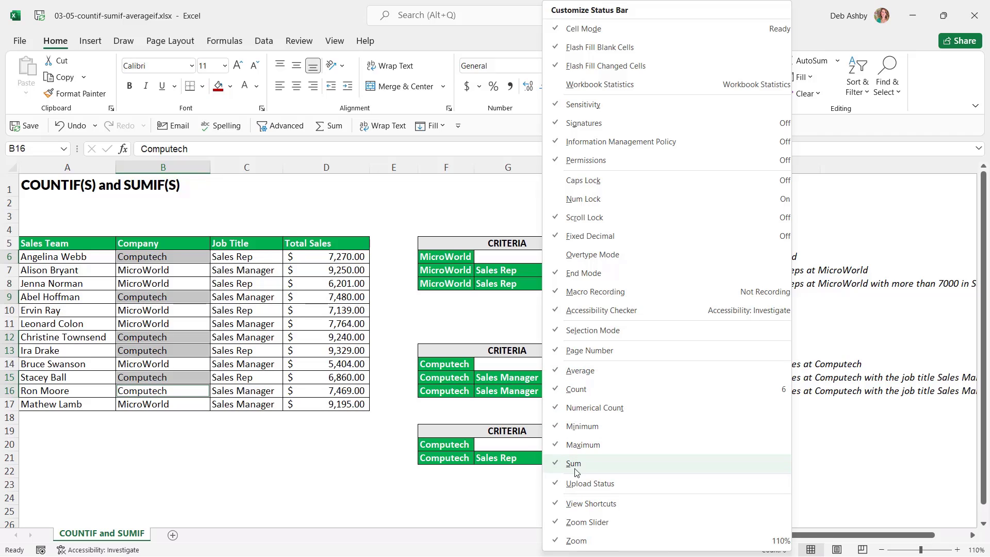
{"action": "left_click", "coordinate": [376, 470]}
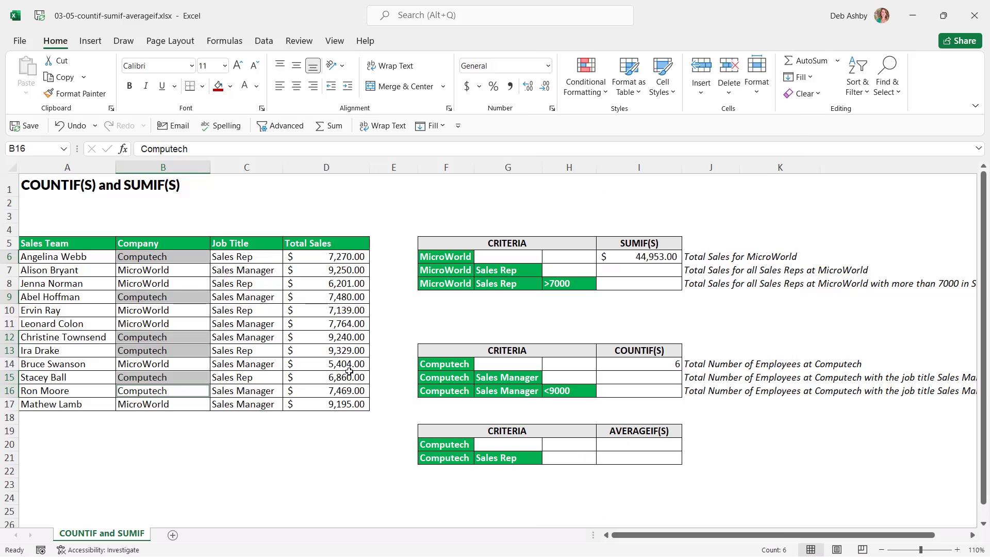
{"action": "left_click", "coordinate": [343, 336]}
{"action": "left_click_drag", "start_coordinate": [335, 254], "coordinate": [330, 405]}
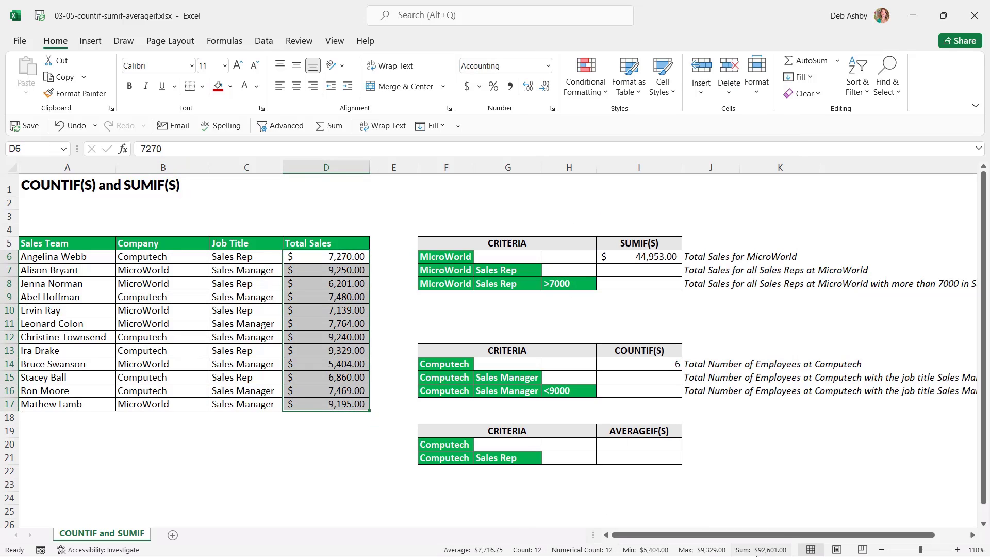
{"action": "left_click", "coordinate": [350, 474]}
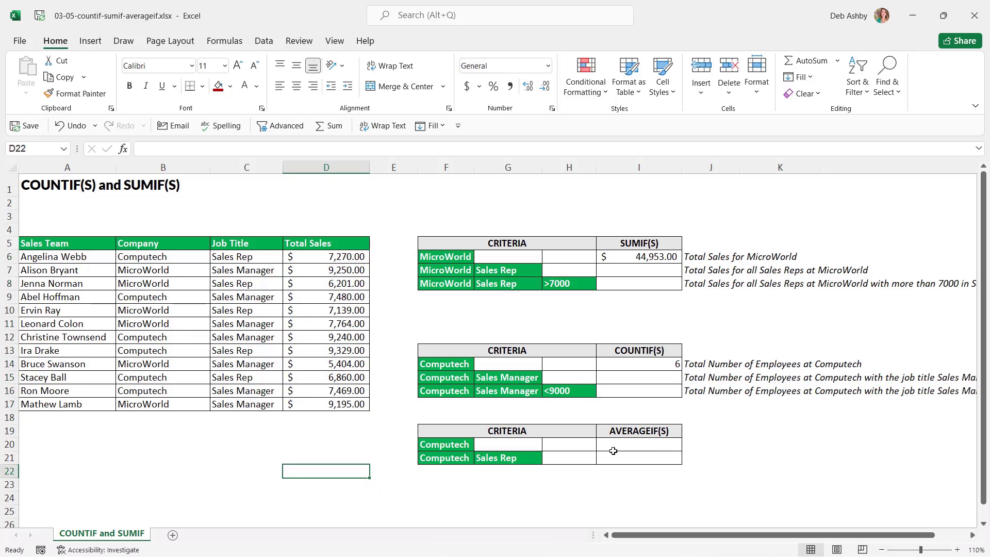
Enter =AVERAGEIF(B6:B17,F20,D6:D17) in I20, giving Computech's $7,941.33 average sales
{"action": "left_click", "coordinate": [638, 443]}
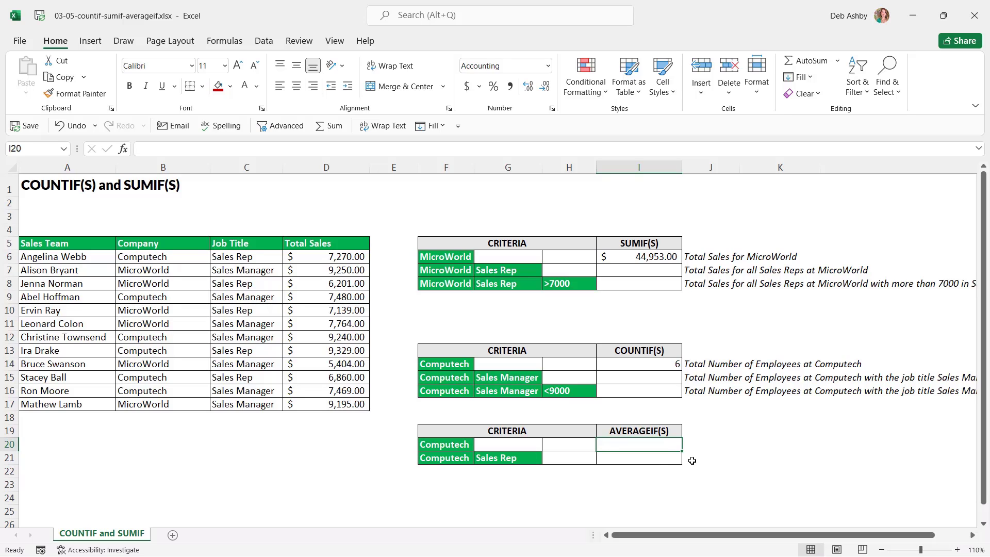
{"action": "type", "text": "="}
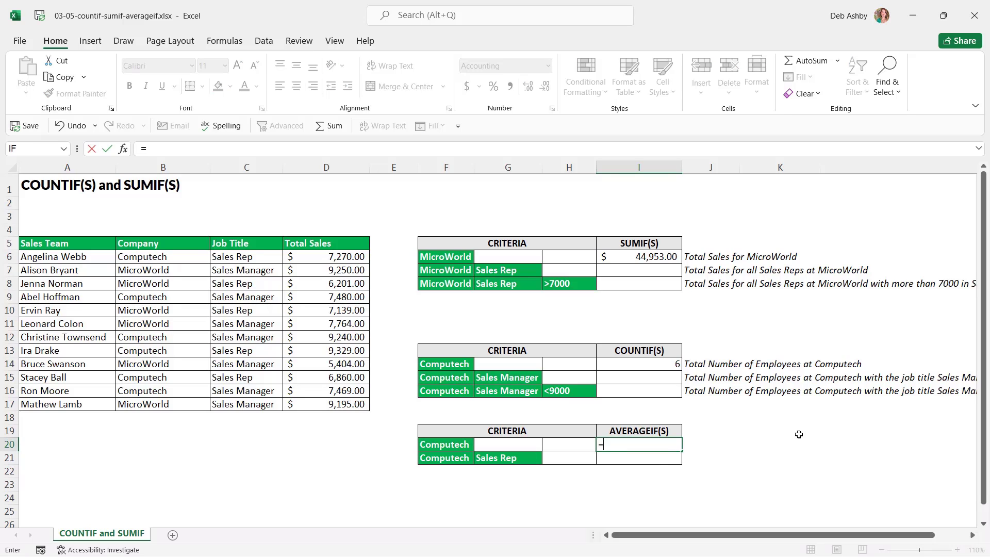
{"action": "type", "text": "AVERA"}
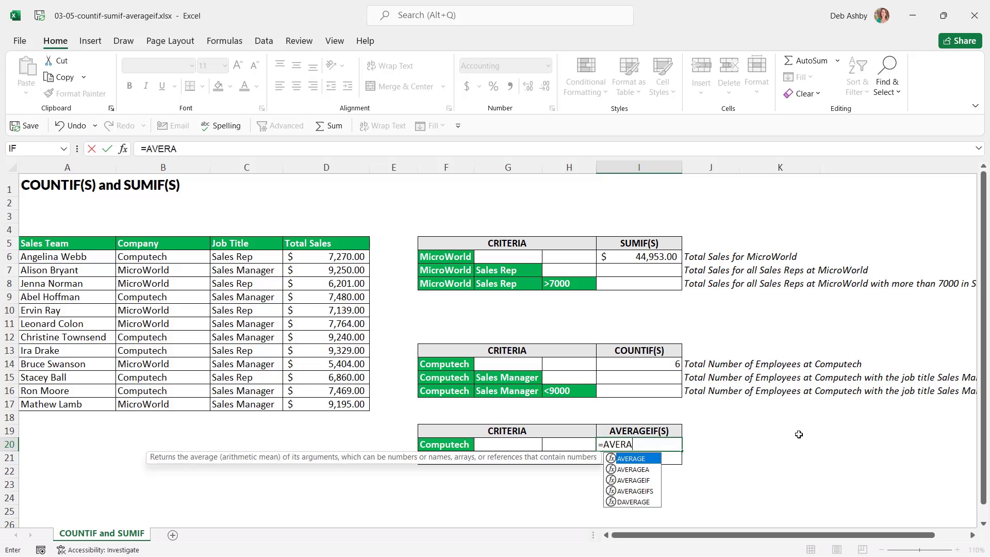
{"action": "type", "text": "GEIF("}
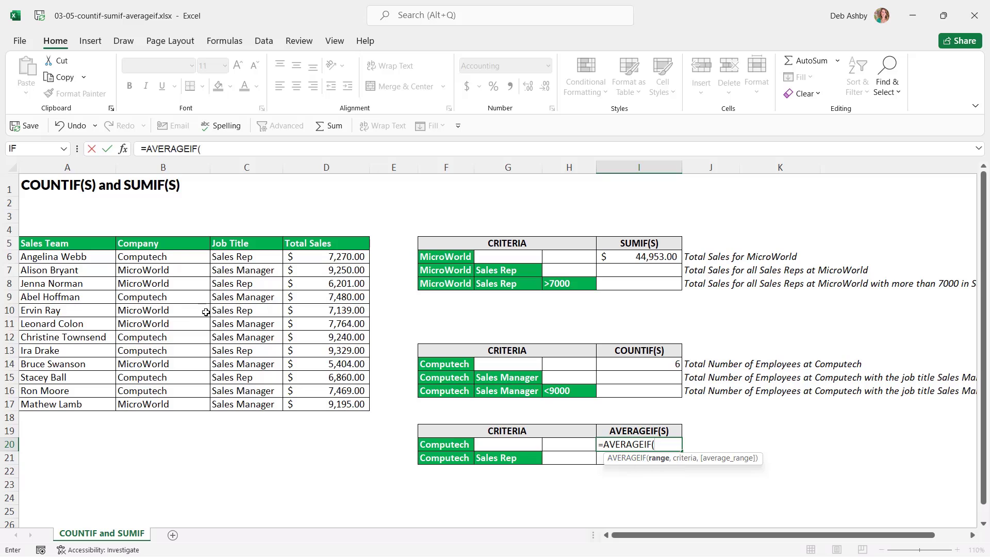
{"action": "left_click_drag", "start_coordinate": [190, 257], "coordinate": [194, 406]}
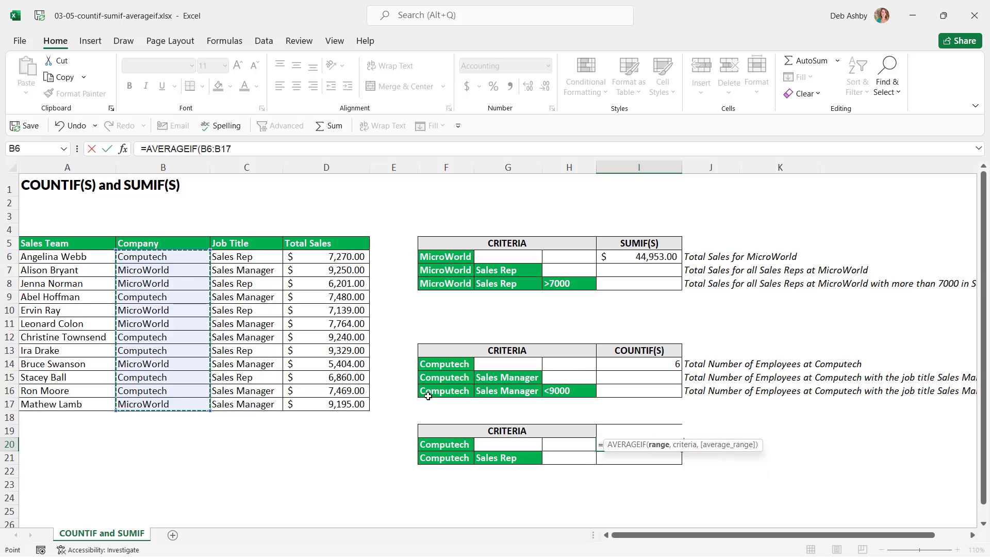
{"action": "type", "text": ","}
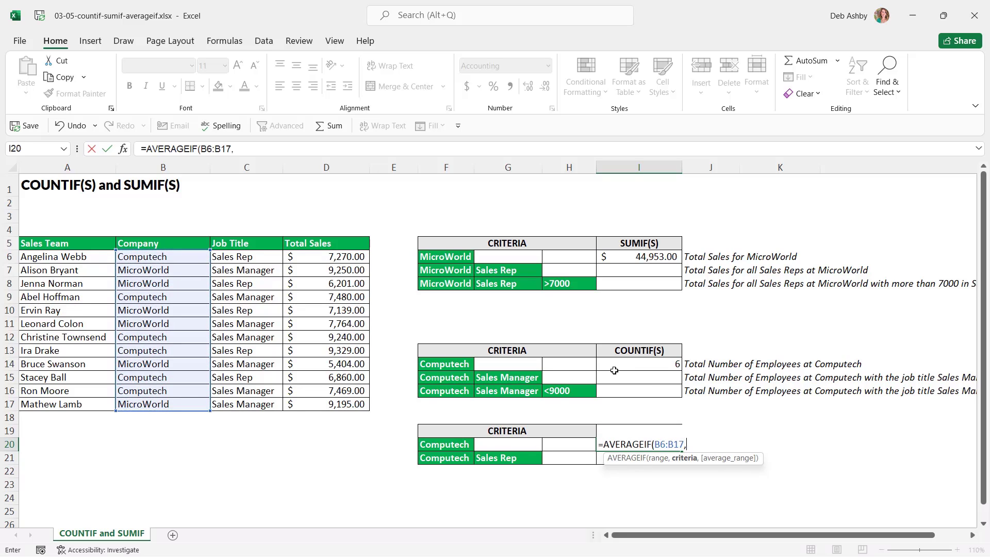
{"action": "left_click", "coordinate": [456, 444]}
{"action": "type", "text": ","}
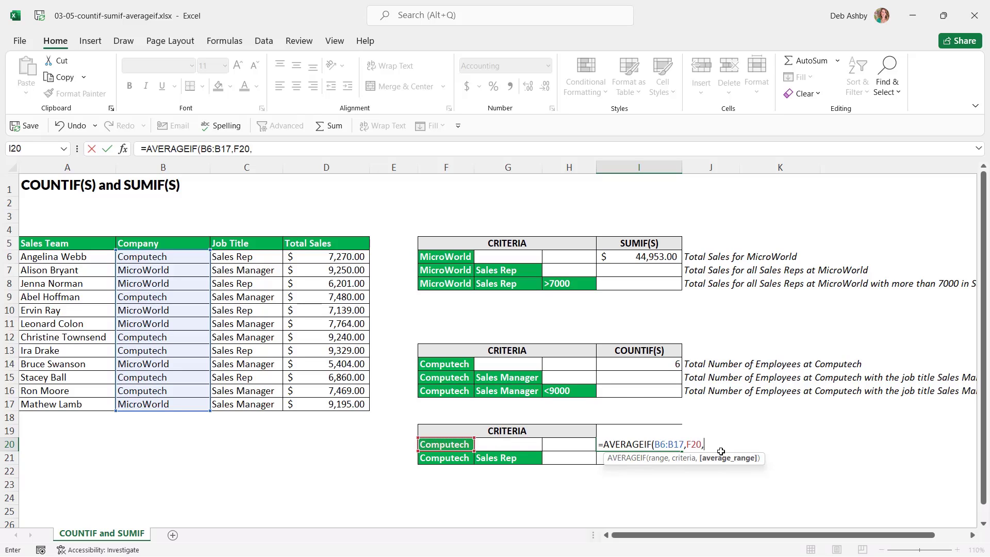
{"action": "left_click_drag", "start_coordinate": [327, 258], "coordinate": [328, 402]}
{"action": "type", "text": ")"}
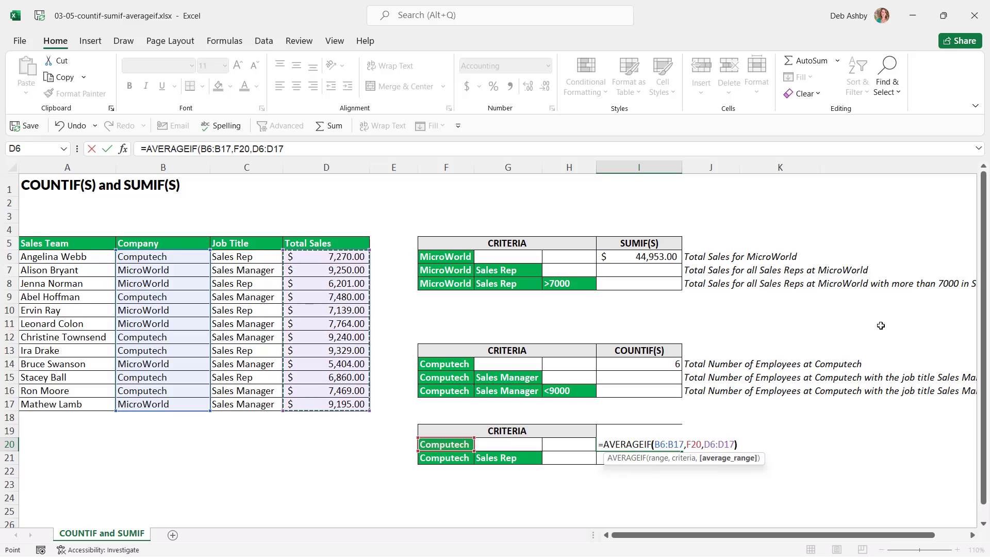
{"action": "key", "text": "Return"}
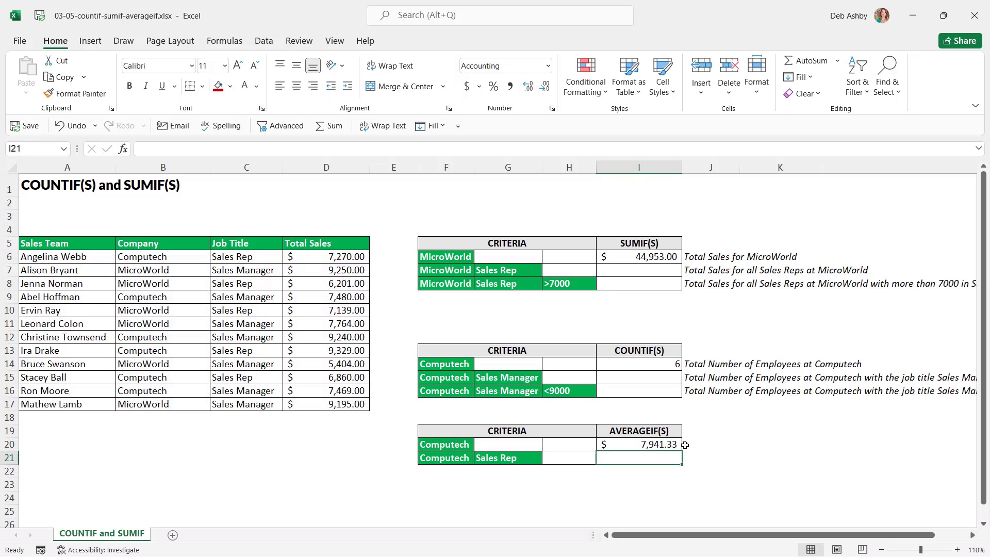
{"action": "left_click", "coordinate": [666, 444]}
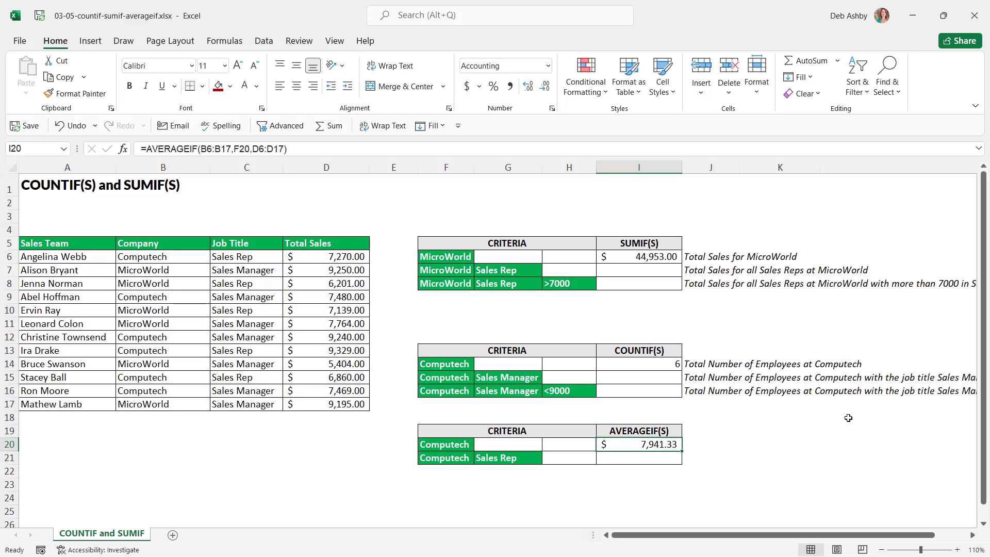
Switch to the 04-04-the-countblank-function workbook's COUNTBLANK sheet
{"action": "left_click", "coordinate": [781, 429]}
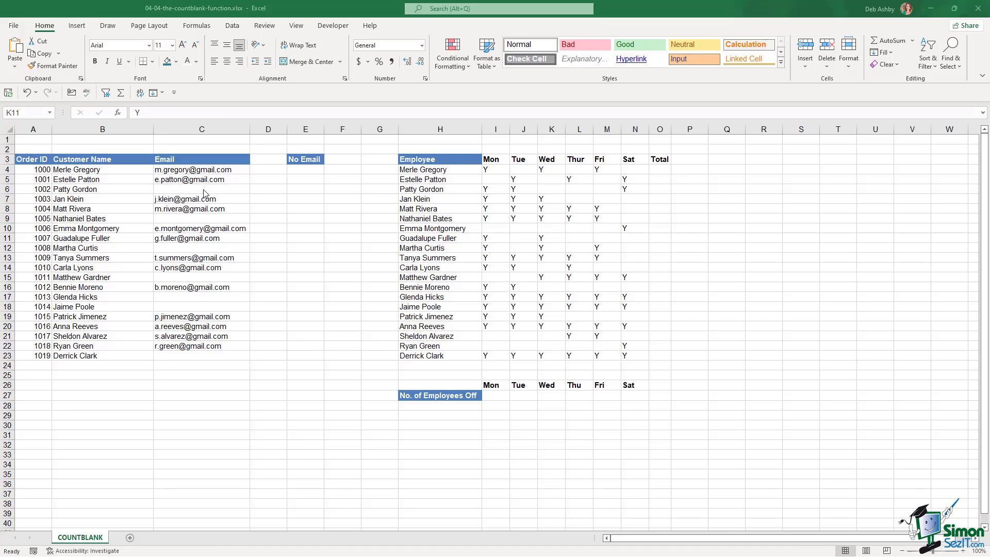
Enter =COUNTBLANK(C4:C23) in E4, returning 7 orders without an email
{"action": "left_click", "coordinate": [299, 171]}
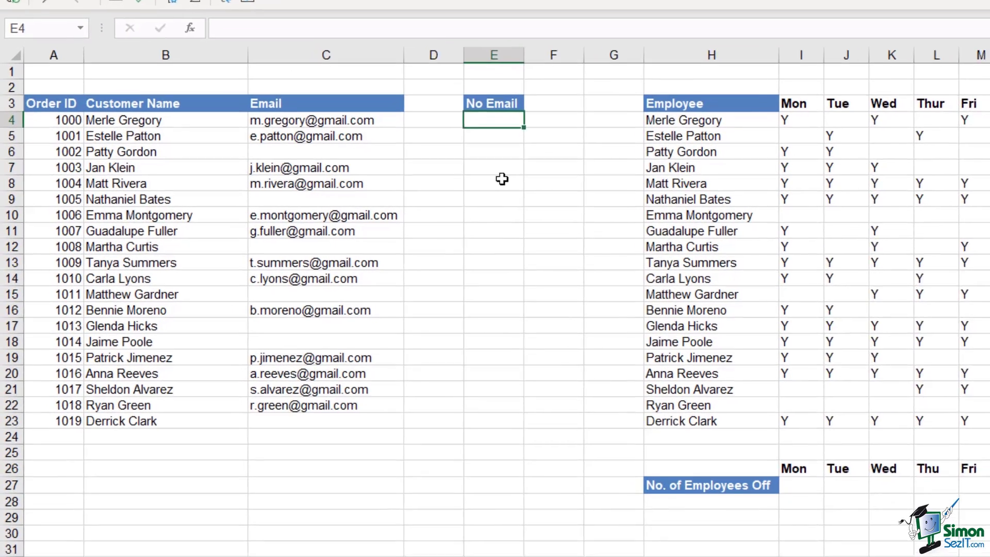
{"action": "type", "text": "="}
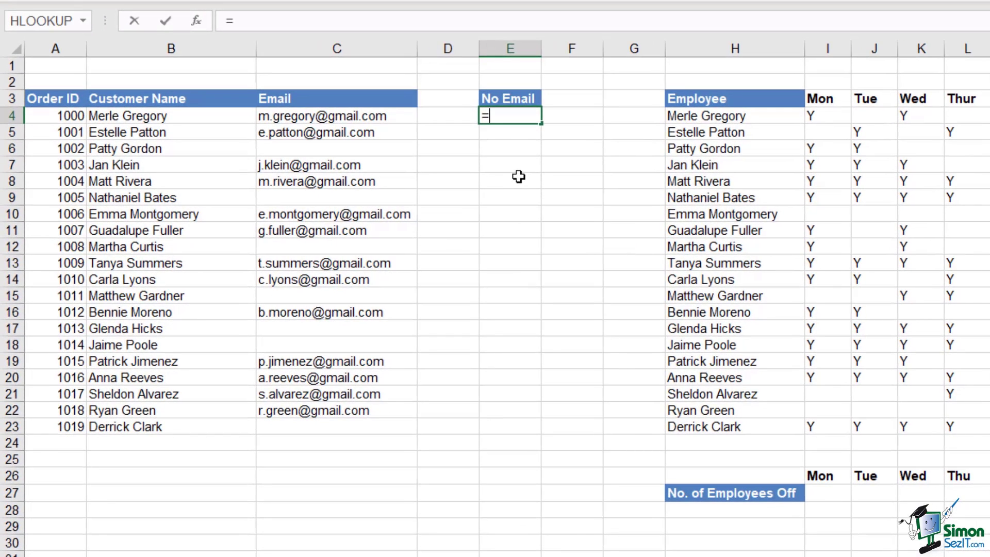
{"action": "type", "text": "coun"}
{"action": "key", "text": "Down"}
{"action": "key", "text": "Down"}
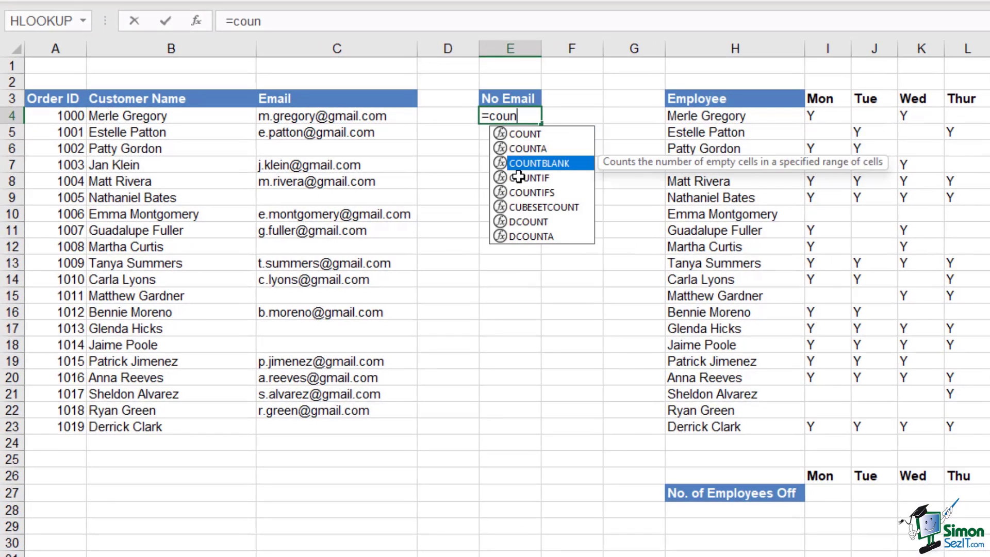
{"action": "key", "text": "Tab"}
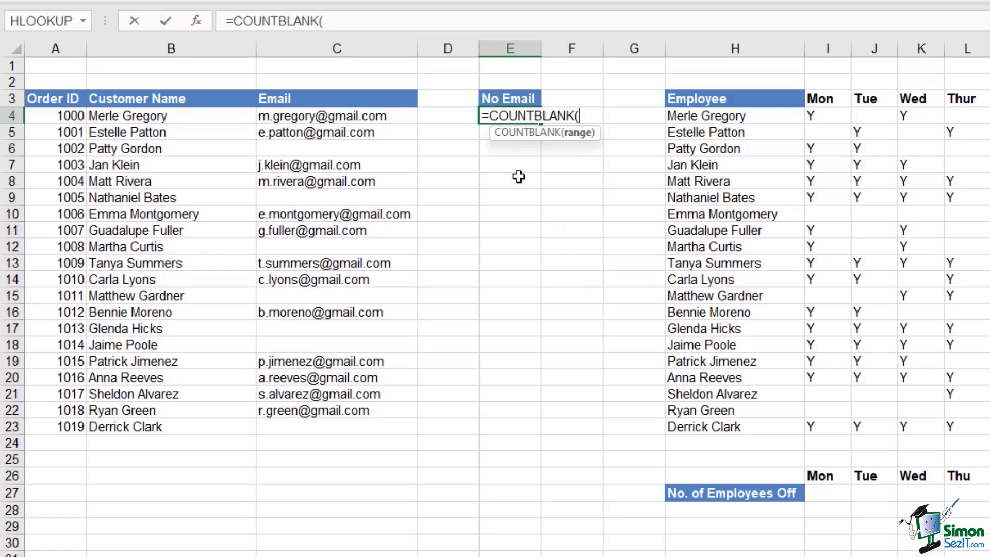
{"action": "left_click_drag", "start_coordinate": [394, 118], "coordinate": [397, 427]}
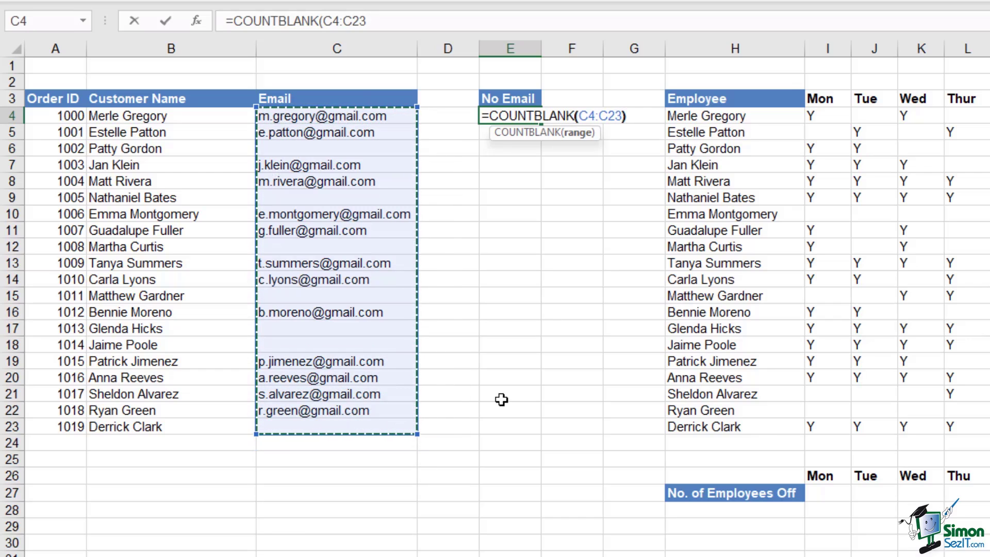
{"action": "type", "text": ")"}
{"action": "key", "text": "Return"}
{"action": "left_click_drag", "start_coordinate": [190, 116], "coordinate": [183, 421]}
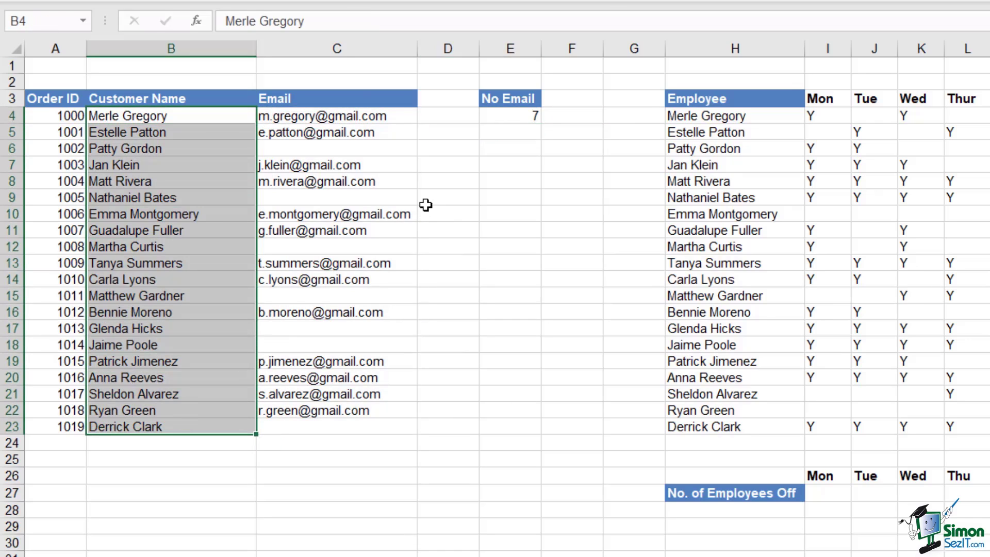
{"action": "left_click", "coordinate": [509, 116]}
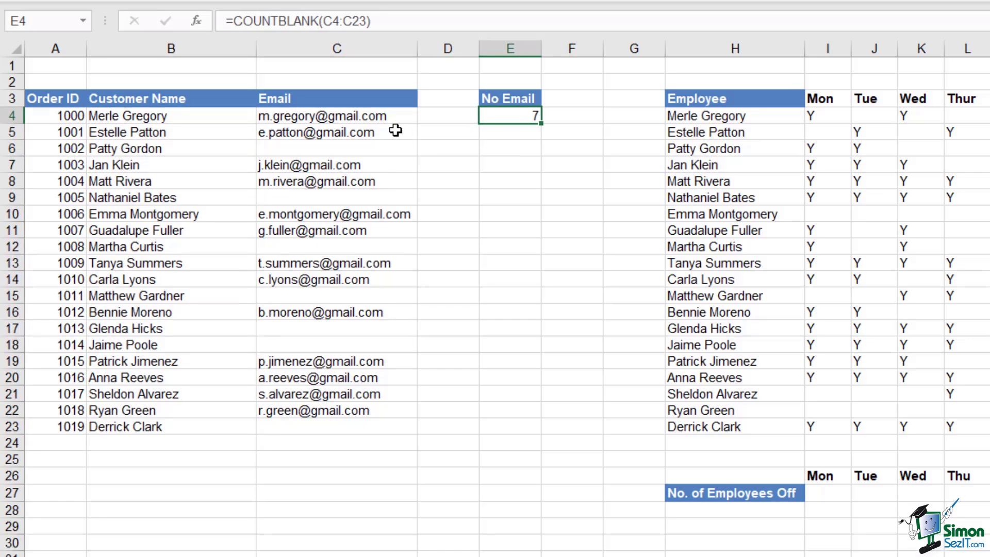
Convert the order list A3:C23 into a table with headers using Ctrl+T
{"action": "left_click", "coordinate": [170, 185]}
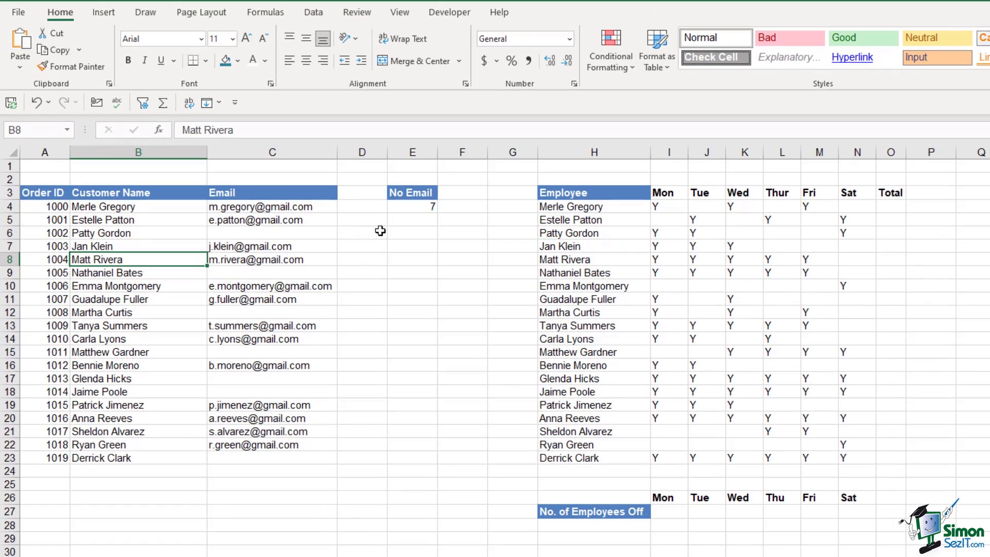
{"action": "left_click", "coordinate": [412, 207]}
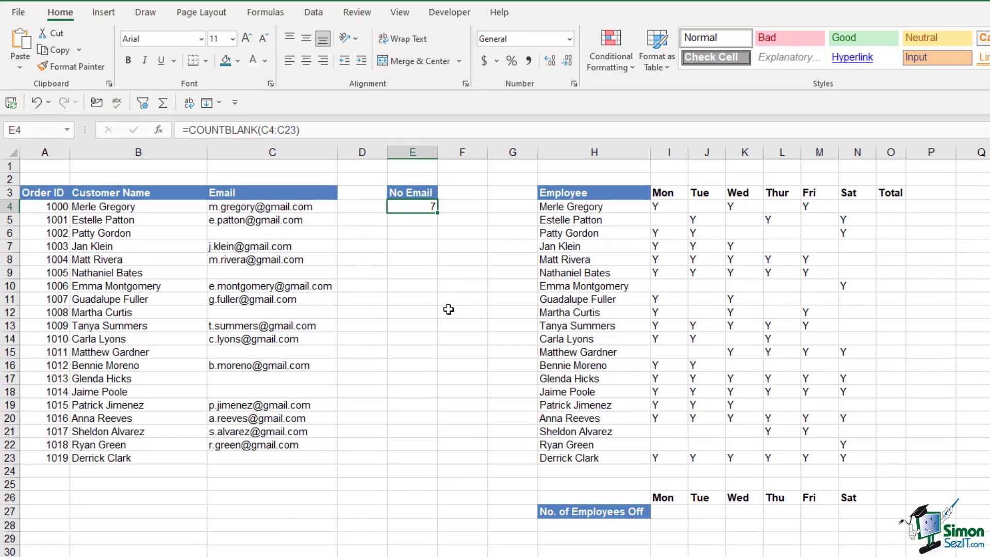
{"action": "left_click", "coordinate": [140, 286]}
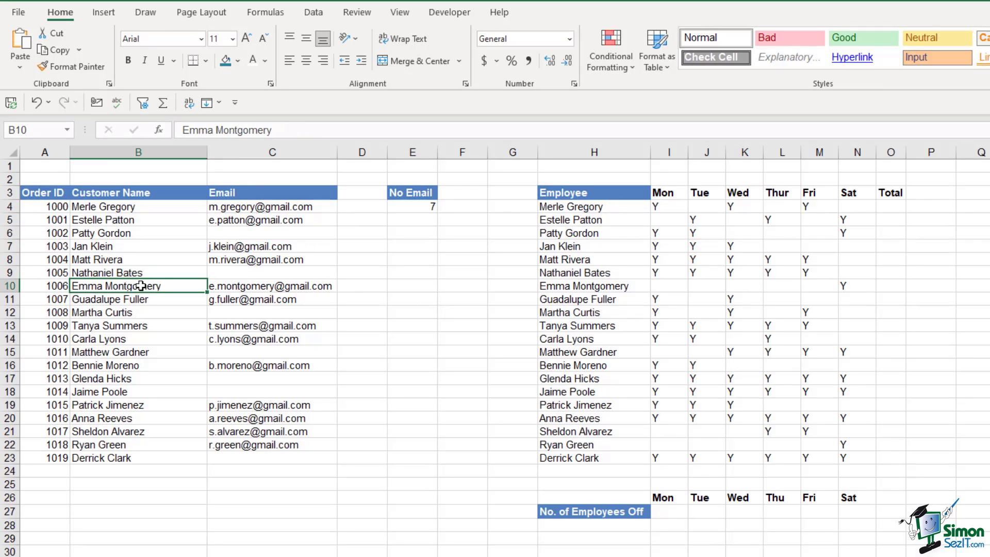
{"action": "key", "text": "ctrl+t"}
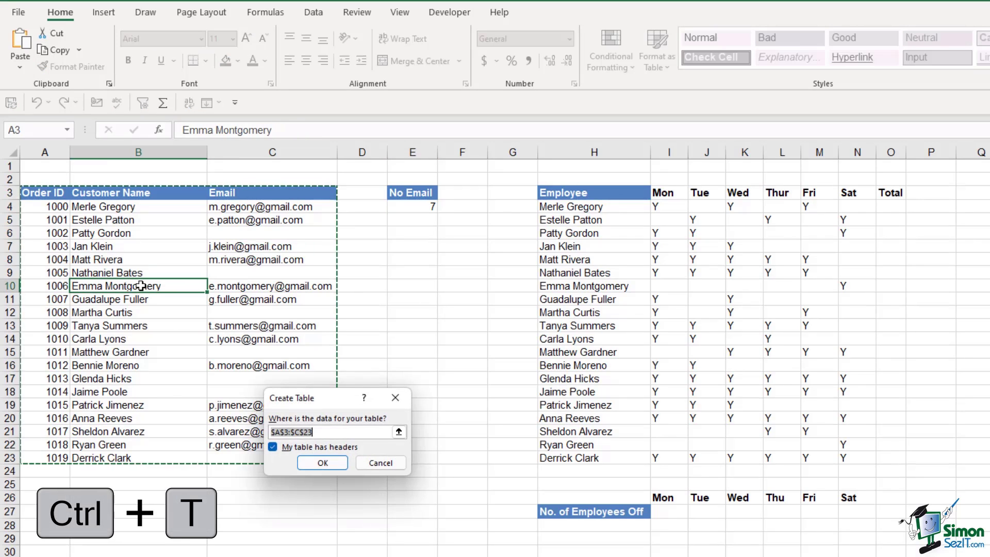
{"action": "left_click", "coordinate": [322, 462]}
Change E4's formula to =COUNTBLANK(Orders) so it counts blanks across the whole table
{"action": "left_click", "coordinate": [280, 273]}
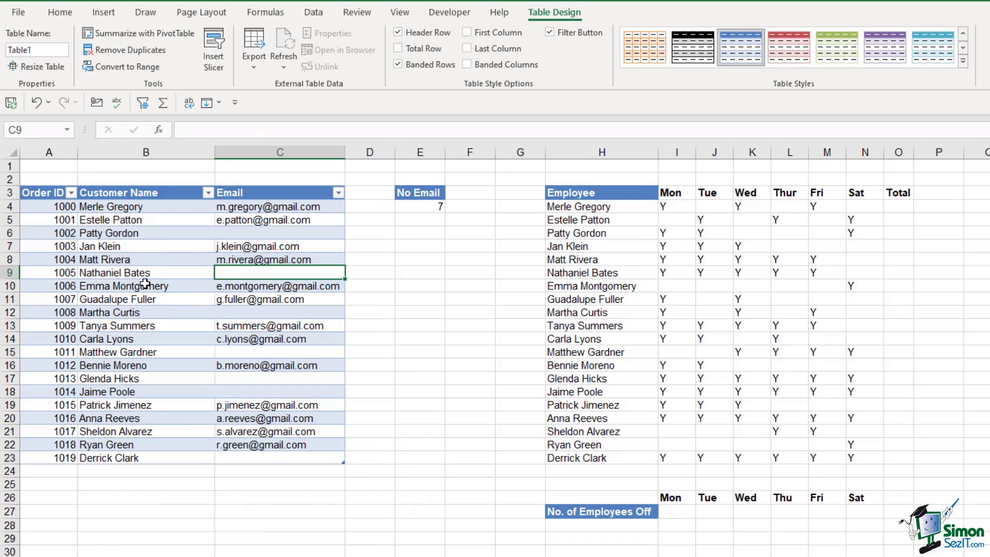
{"action": "left_click", "coordinate": [133, 257]}
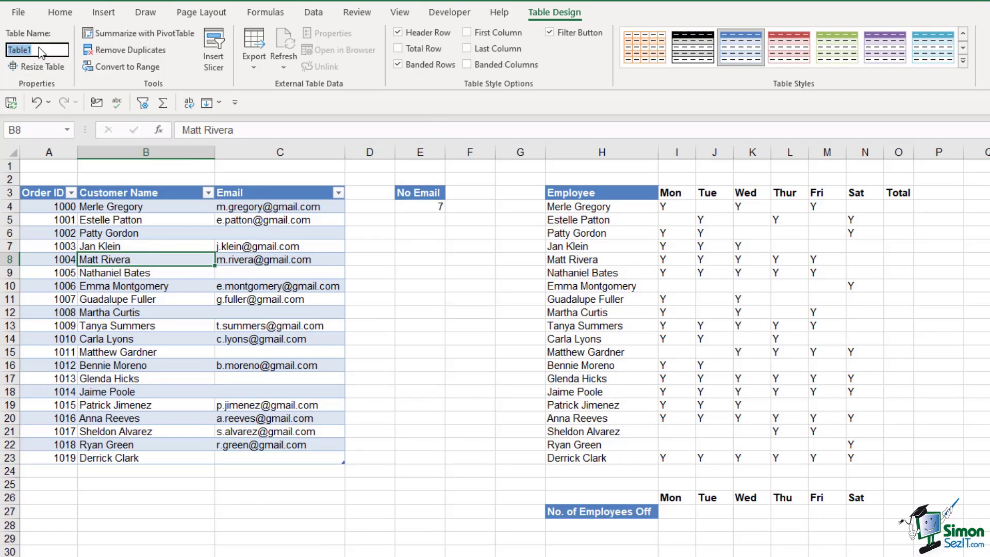
{"action": "left_click", "coordinate": [422, 206]}
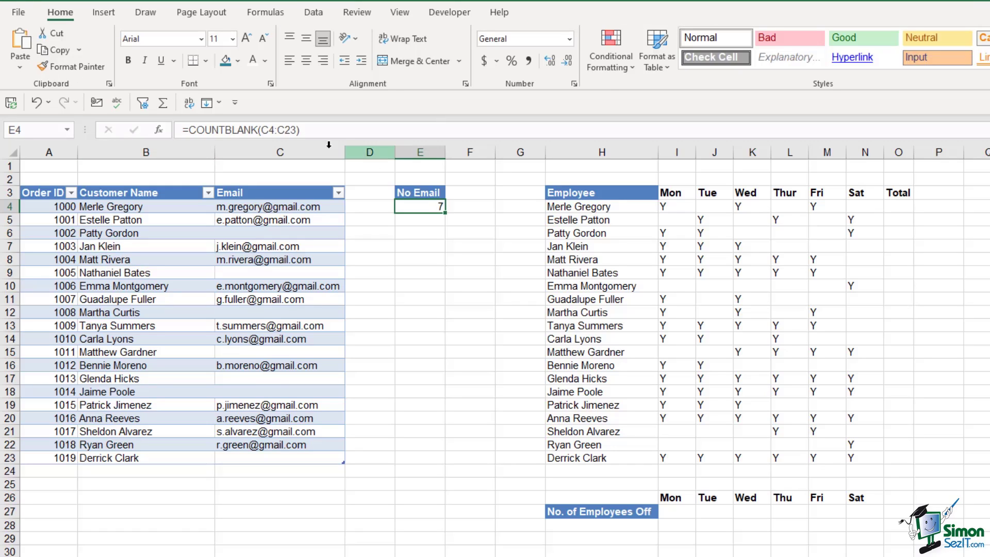
{"action": "double_click", "coordinate": [279, 132]}
{"action": "left_click_drag", "start_coordinate": [279, 132], "coordinate": [295, 133]}
{"action": "key", "text": "BackSpace"}
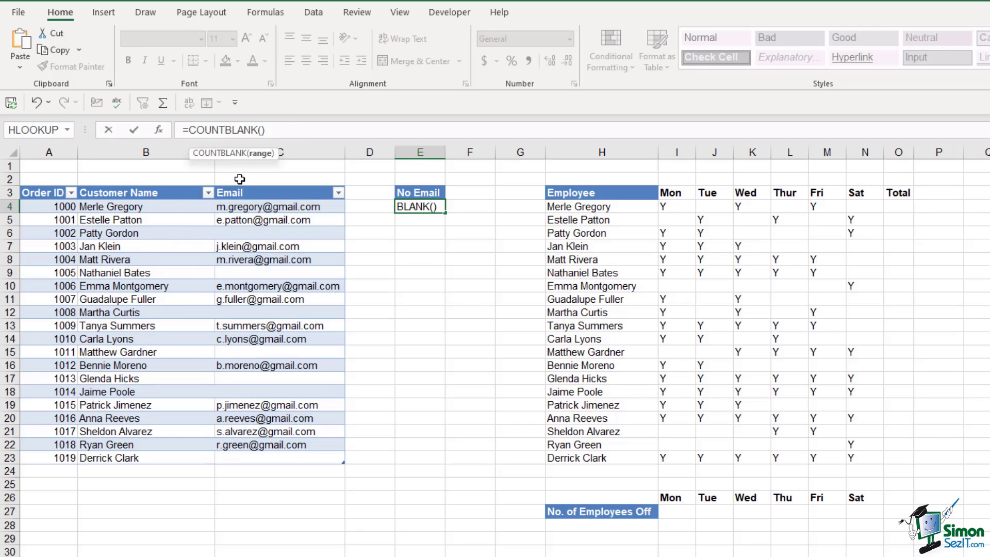
{"action": "left_click_drag", "start_coordinate": [34, 204], "coordinate": [316, 453]}
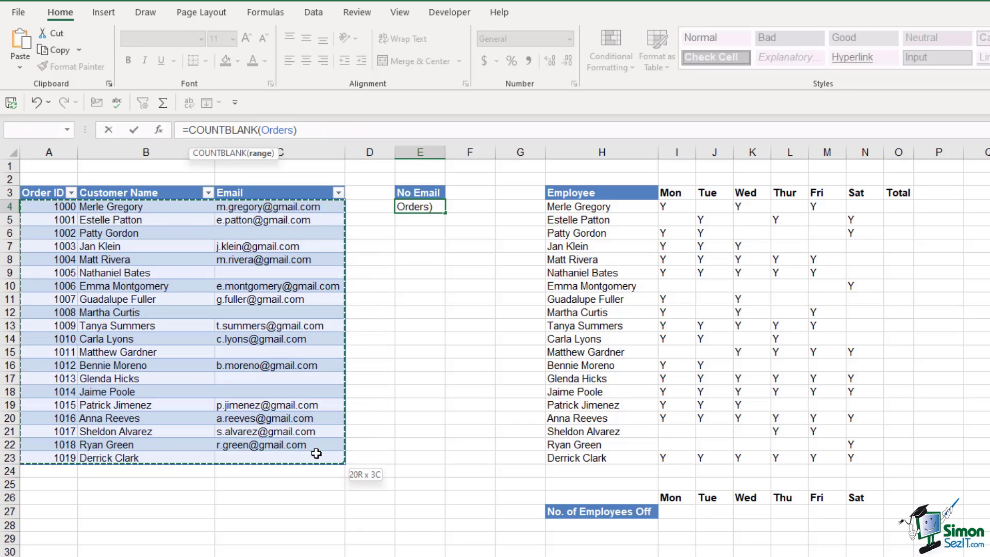
{"action": "key", "text": "Return"}
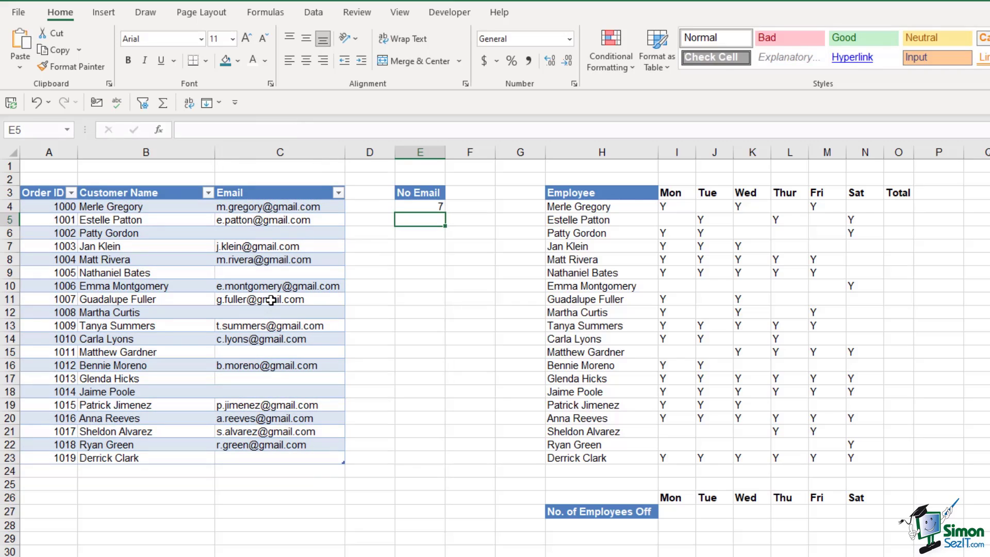
{"action": "left_click", "coordinate": [61, 474]}
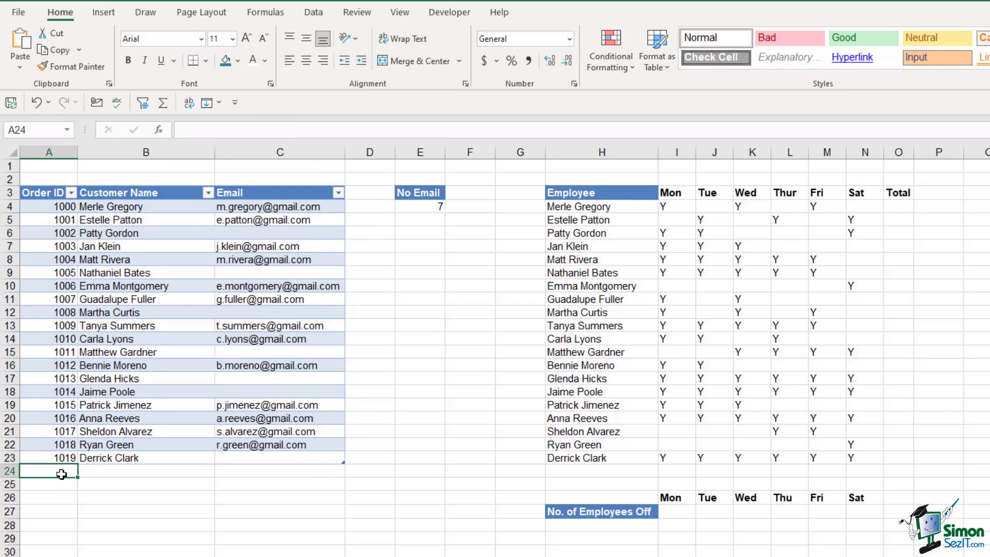
Add order 1020 with the customer's name and e-mail as a new Orders row
{"action": "type", "text": "1020"}
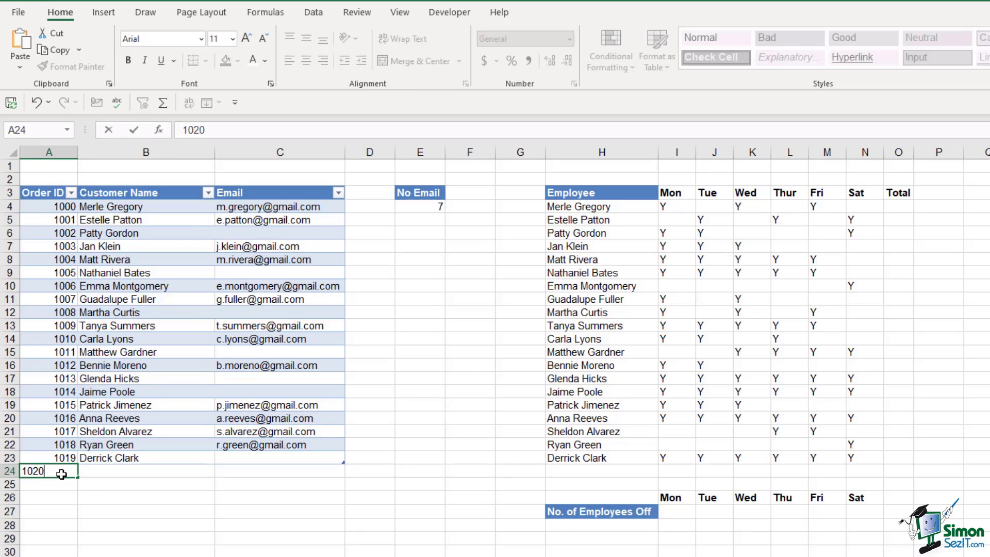
{"action": "key", "text": "Tab"}
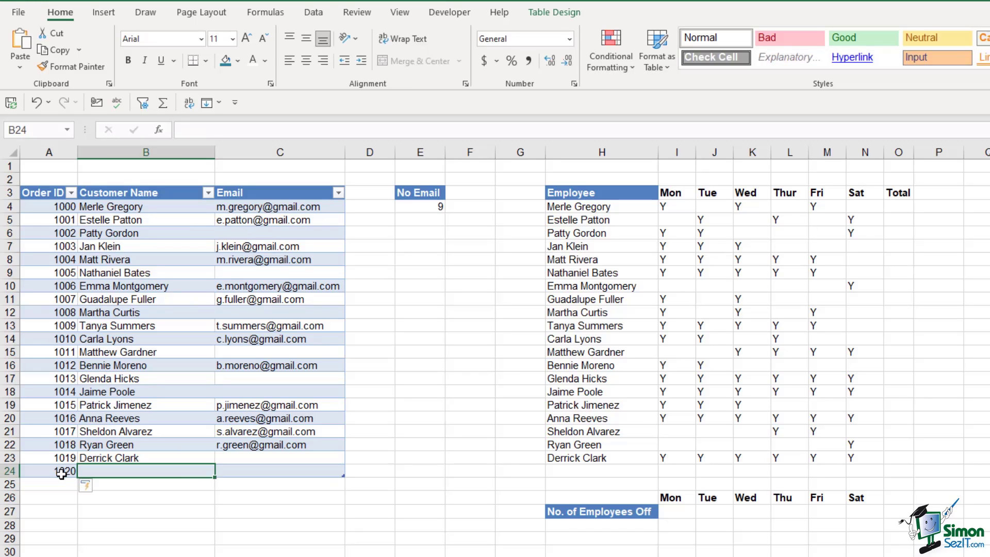
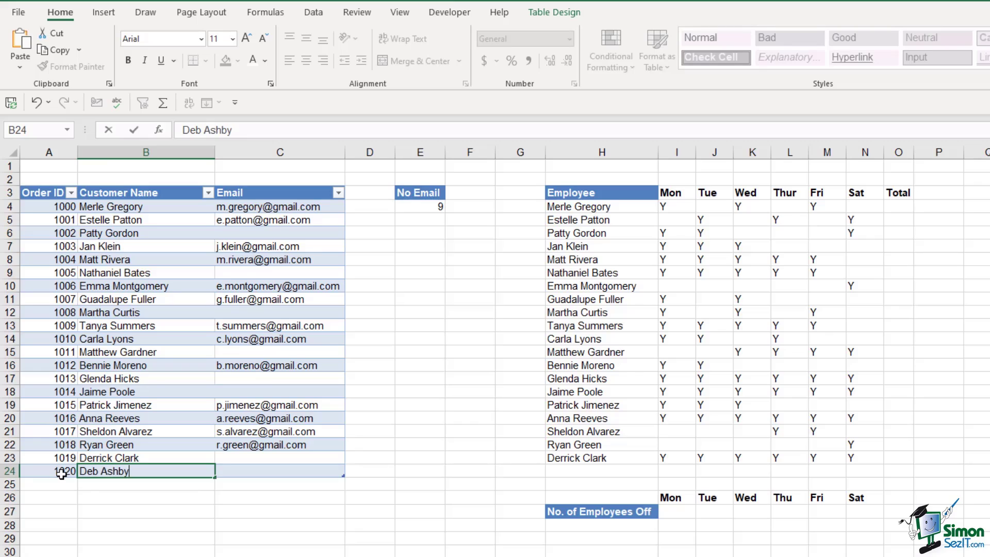
{"action": "key", "text": "Tab"}
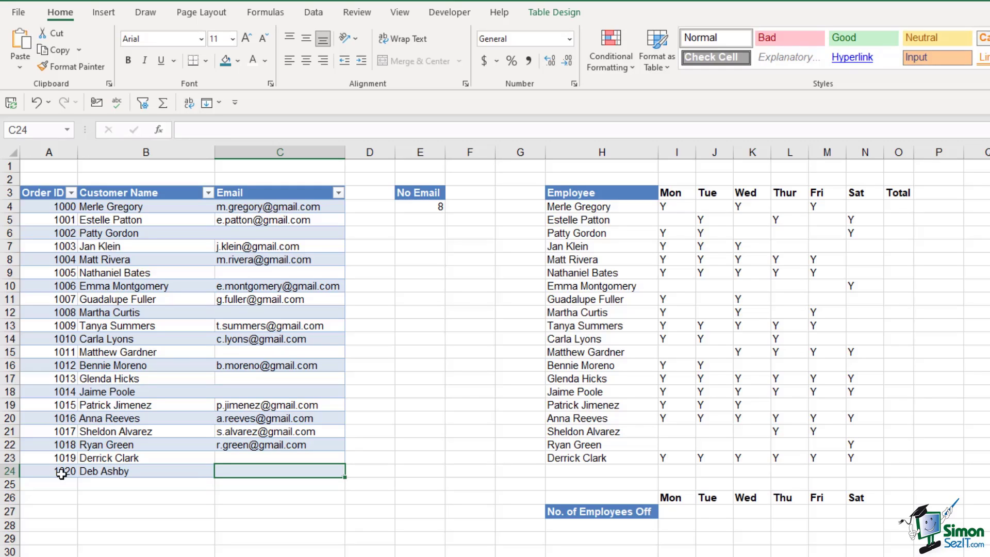
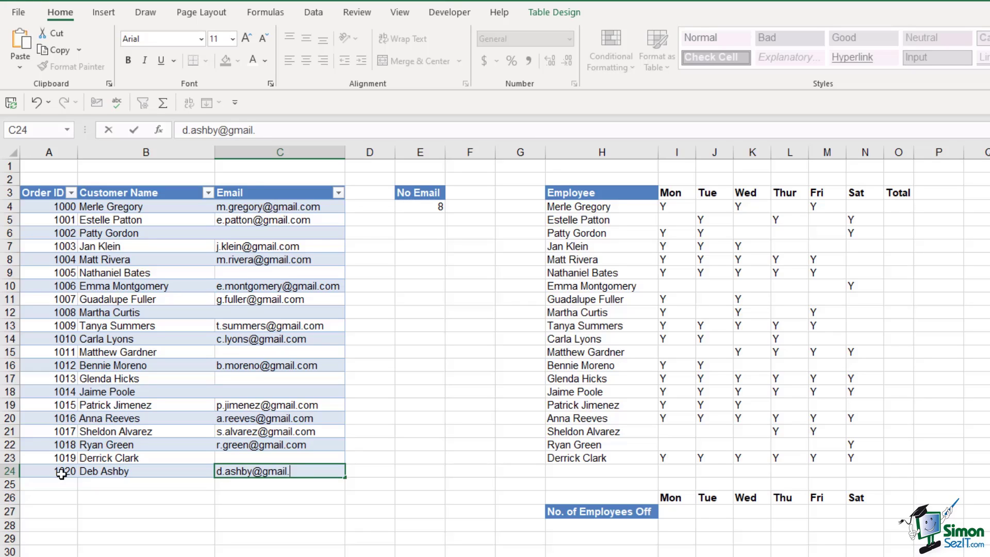
{"action": "key", "text": "Return"}
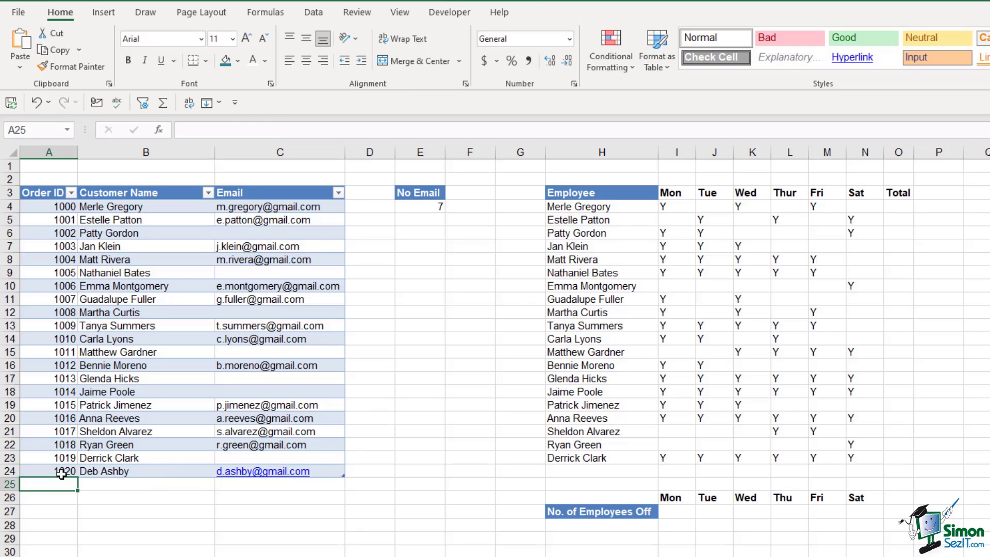
{"action": "left_click", "coordinate": [421, 208]}
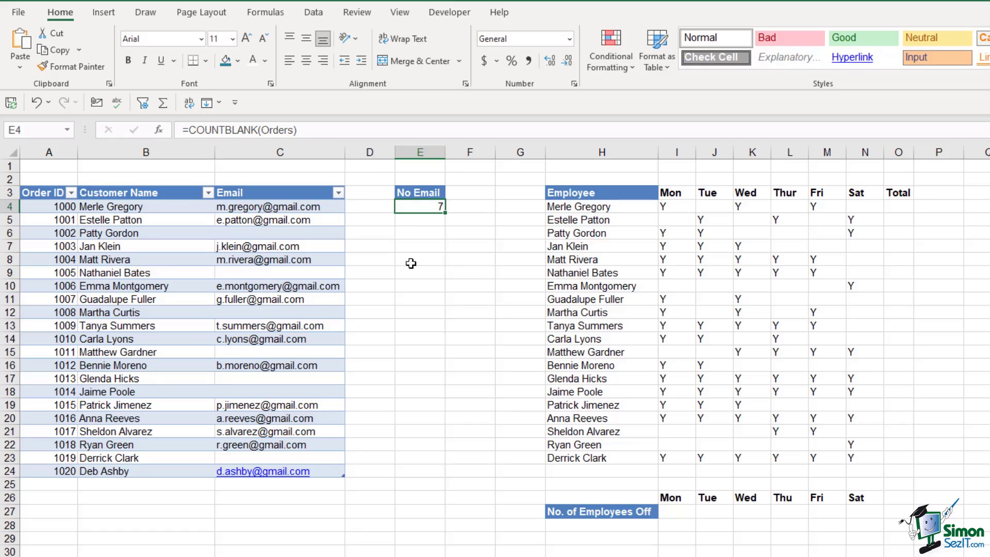
Remove the hyperlink from order 1020's e-mail in C24 so it becomes plain text
{"action": "mouse_move", "coordinate": [311, 470]}
{"action": "left_click_drag", "start_coordinate": [297, 213], "coordinate": [294, 380]}
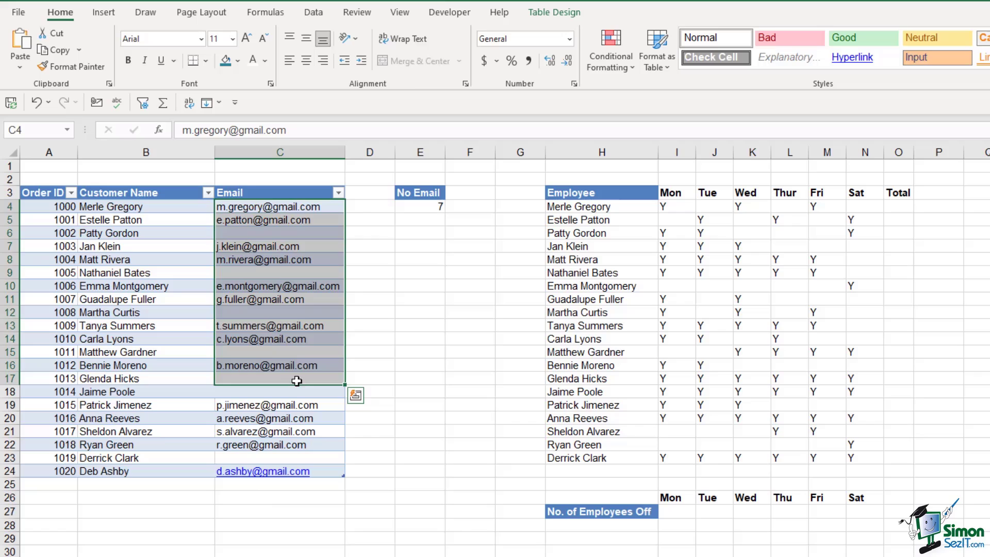
{"action": "left_click", "coordinate": [300, 326]}
{"action": "left_click", "coordinate": [323, 474]}
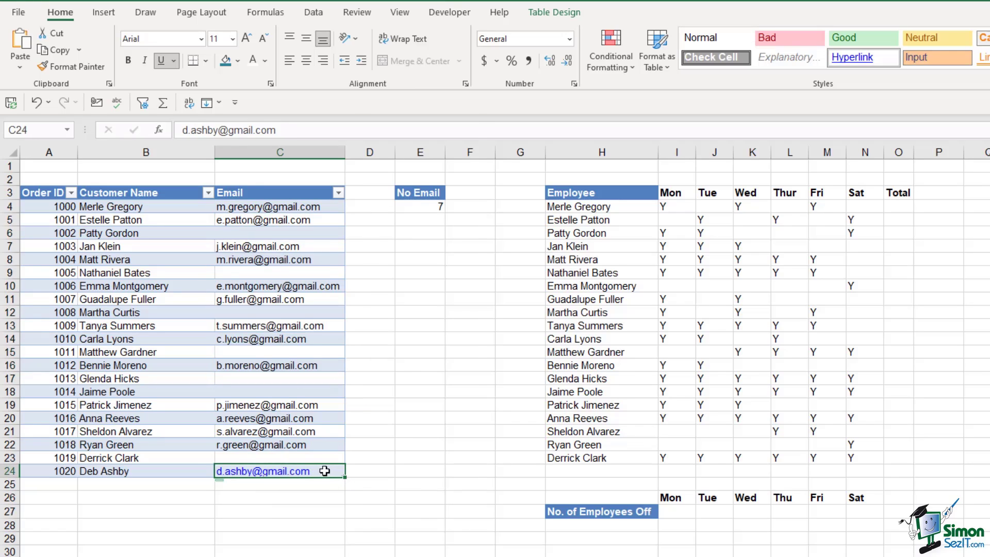
{"action": "right_click", "coordinate": [324, 471]}
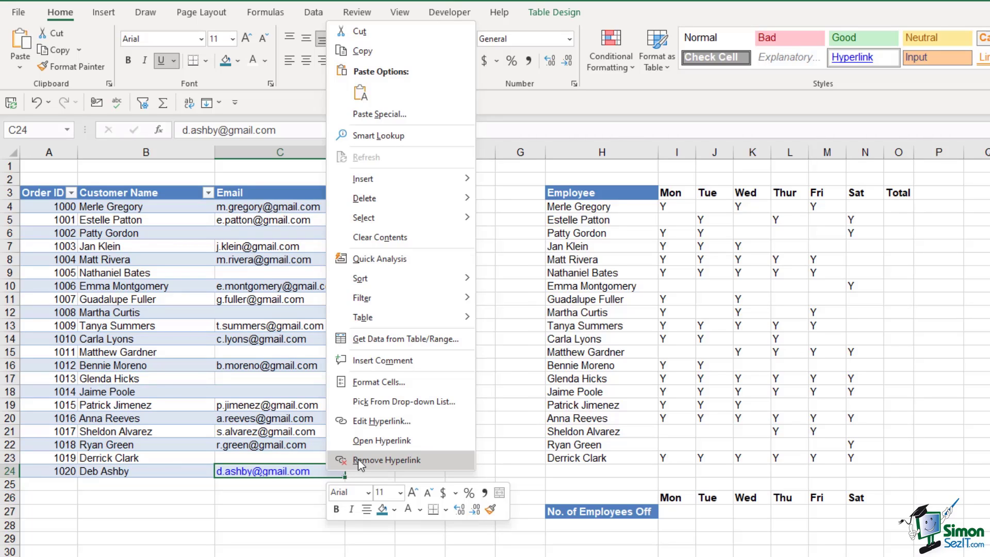
{"action": "left_click", "coordinate": [359, 460]}
{"action": "left_click", "coordinate": [405, 456]}
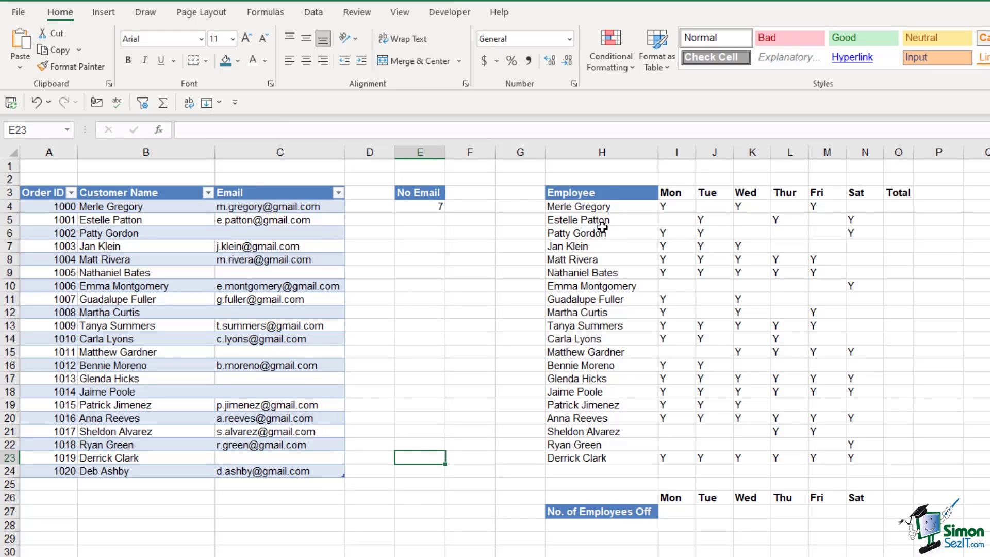
{"action": "left_click", "coordinate": [600, 206]}
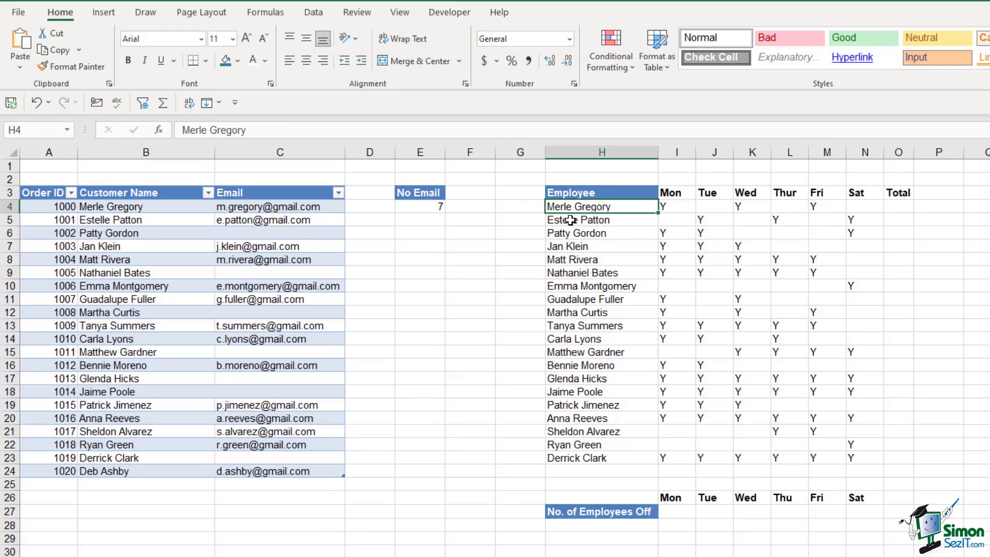
{"action": "left_click_drag", "start_coordinate": [572, 207], "coordinate": [580, 459]}
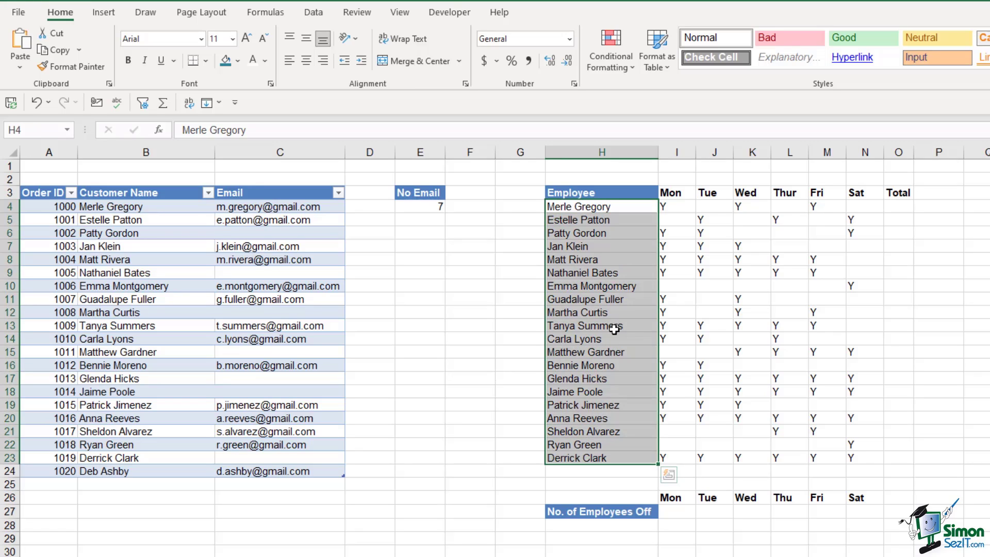
{"action": "left_click_drag", "start_coordinate": [669, 194], "coordinate": [871, 194]}
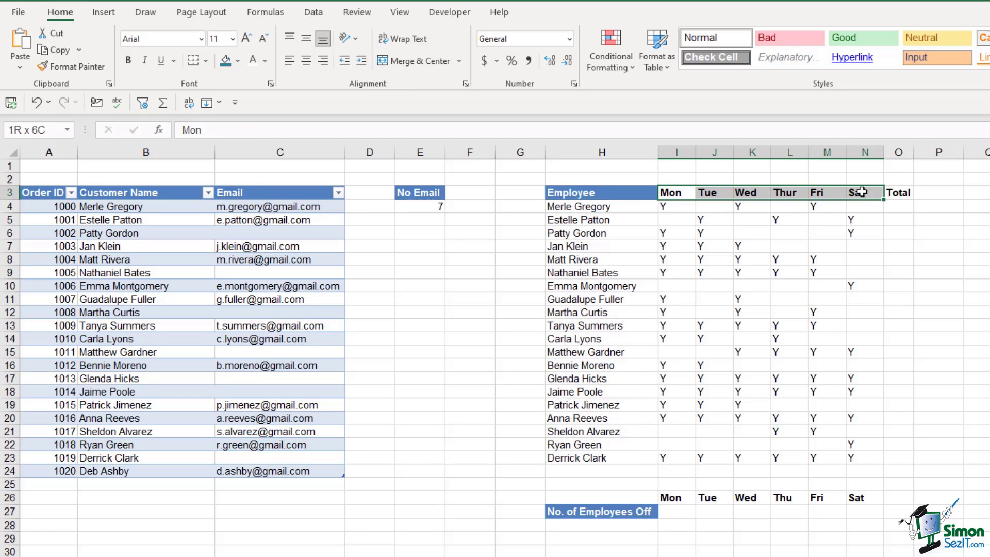
{"action": "left_click", "coordinate": [669, 207]}
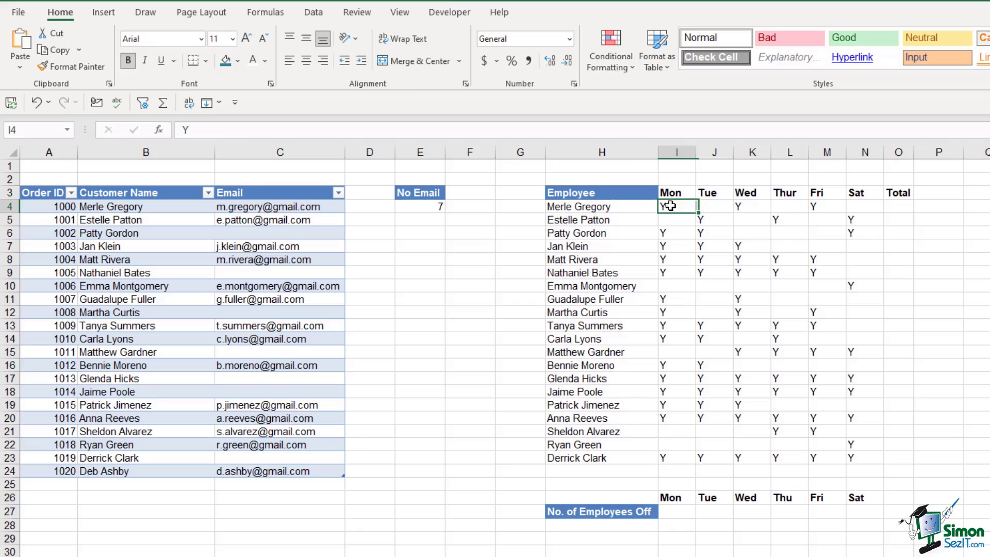
{"action": "left_click", "coordinate": [745, 207]}
{"action": "left_click", "coordinate": [818, 205]}
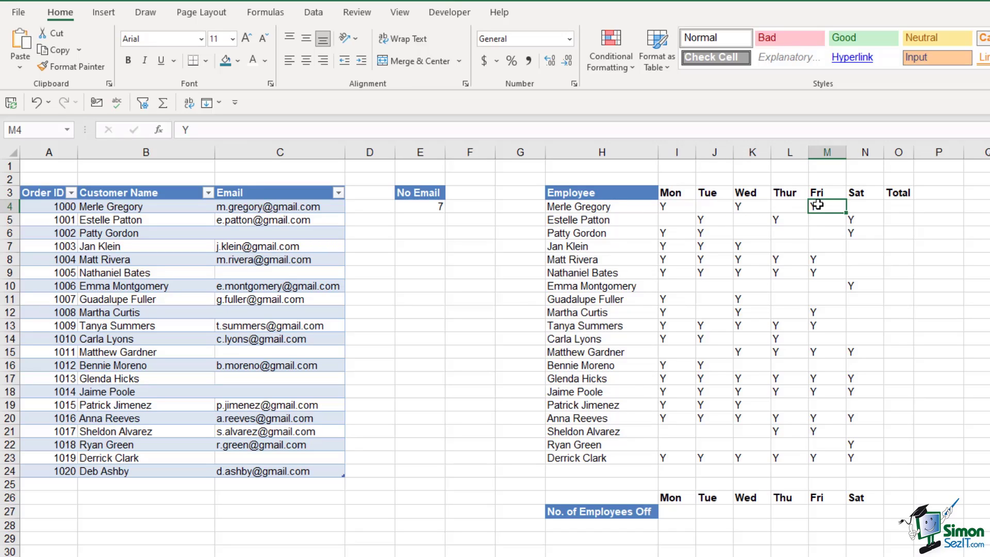
{"action": "left_click", "coordinate": [702, 219]}
{"action": "left_click", "coordinate": [780, 220]}
{"action": "left_click", "coordinate": [852, 219]}
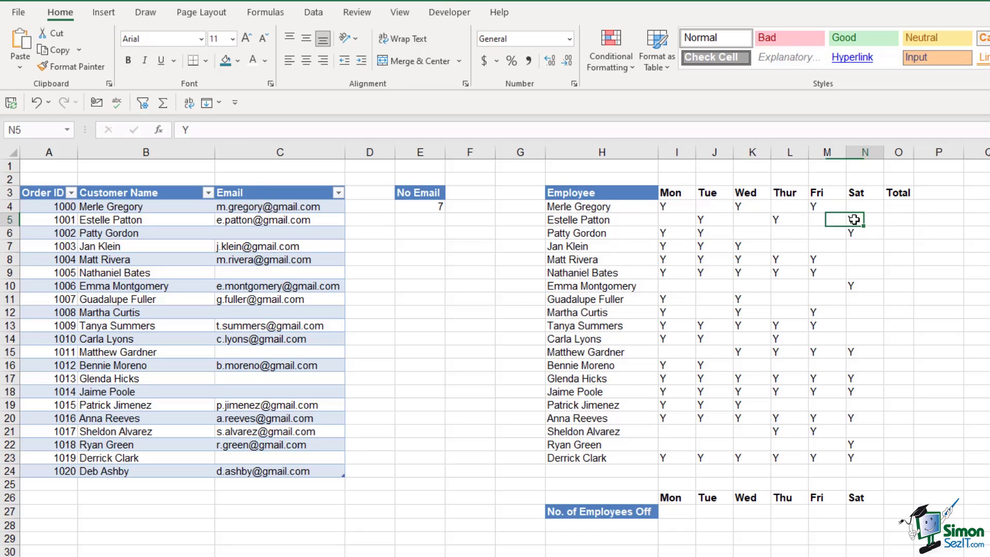
{"action": "left_click", "coordinate": [673, 233]}
{"action": "left_click", "coordinate": [703, 233]}
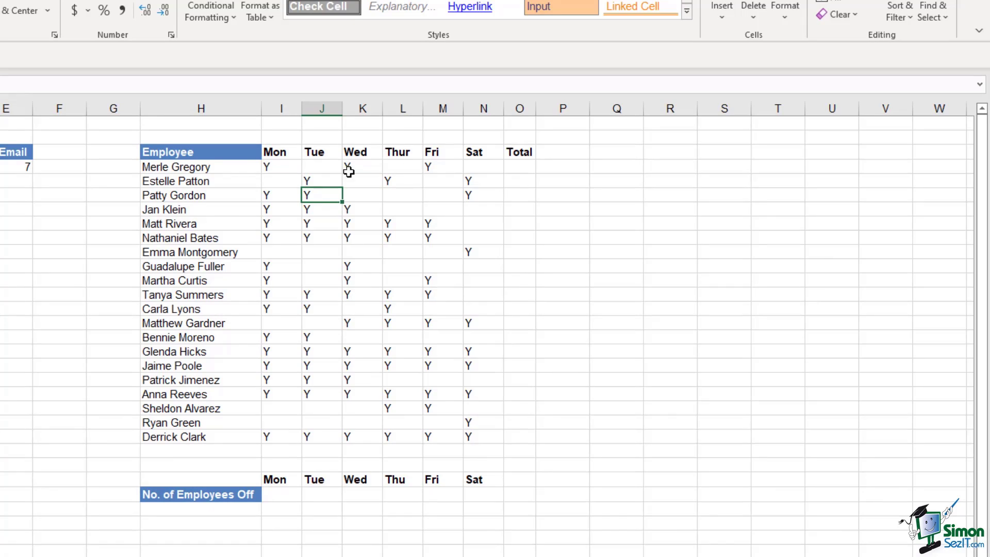
{"action": "left_click", "coordinate": [518, 171]}
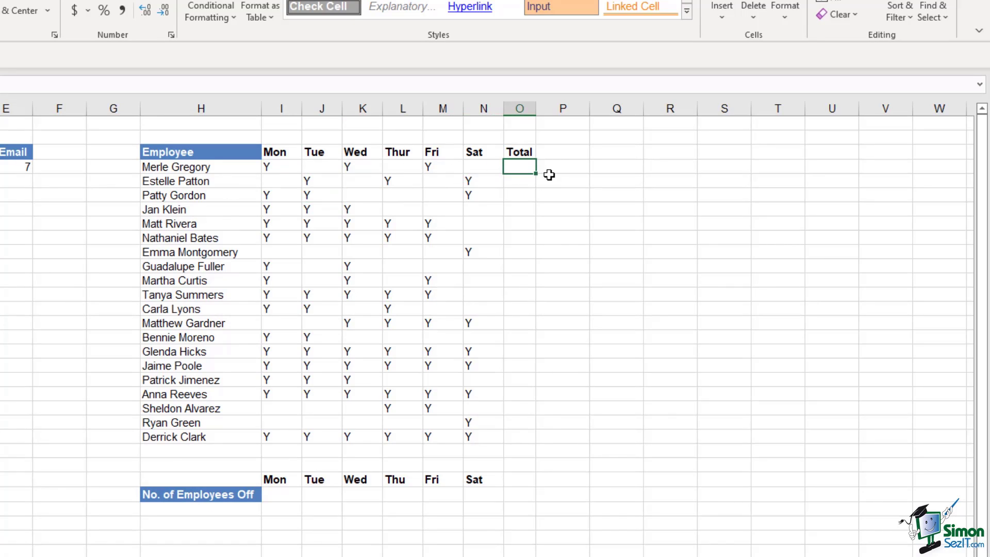
{"action": "type", "text": "=COUNTA("}
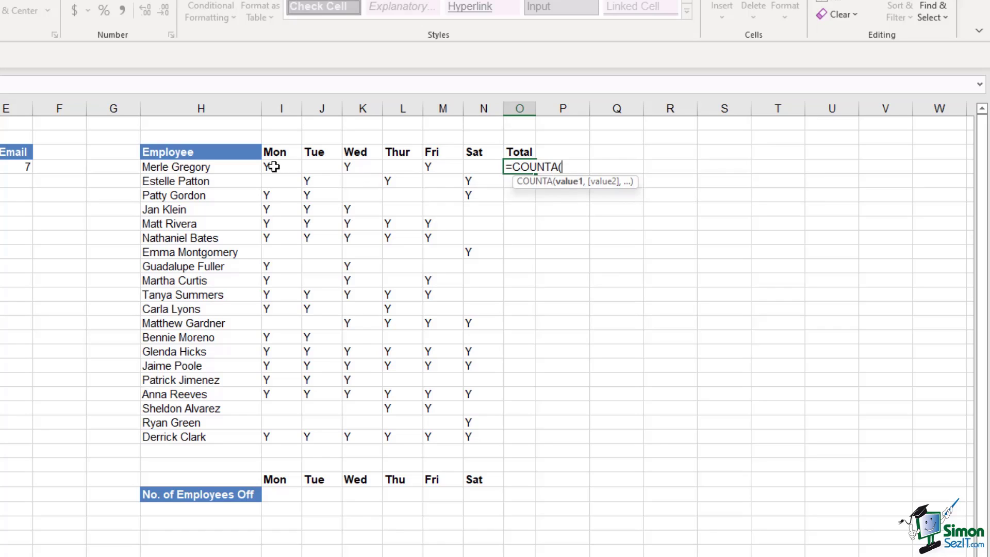
{"action": "left_click_drag", "start_coordinate": [268, 166], "coordinate": [471, 168]}
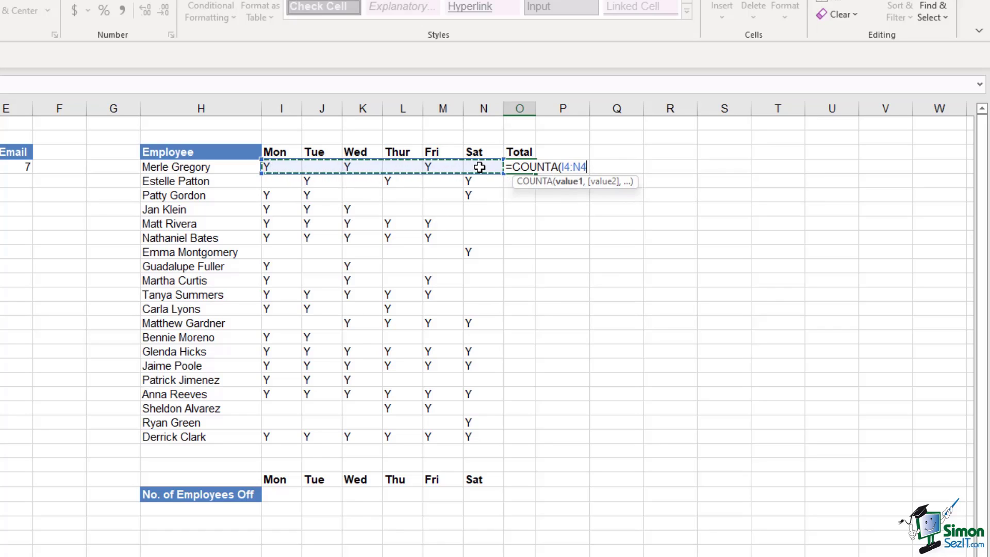
{"action": "type", "text": ")"}
{"action": "key", "text": "Return"}
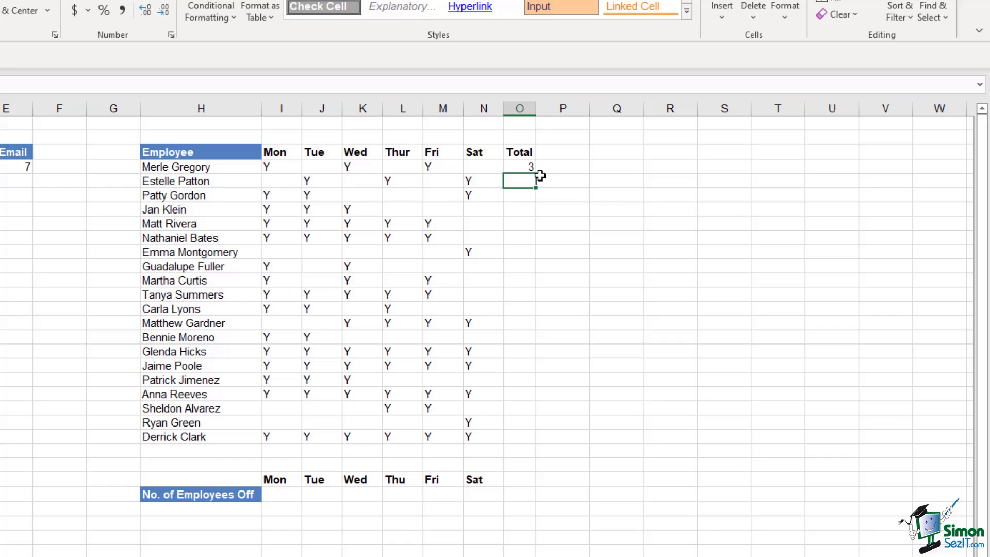
Fill the O4 total formula down to O23 for every employee
{"action": "left_click", "coordinate": [523, 164]}
{"action": "left_click_drag", "start_coordinate": [536, 174], "coordinate": [548, 444]}
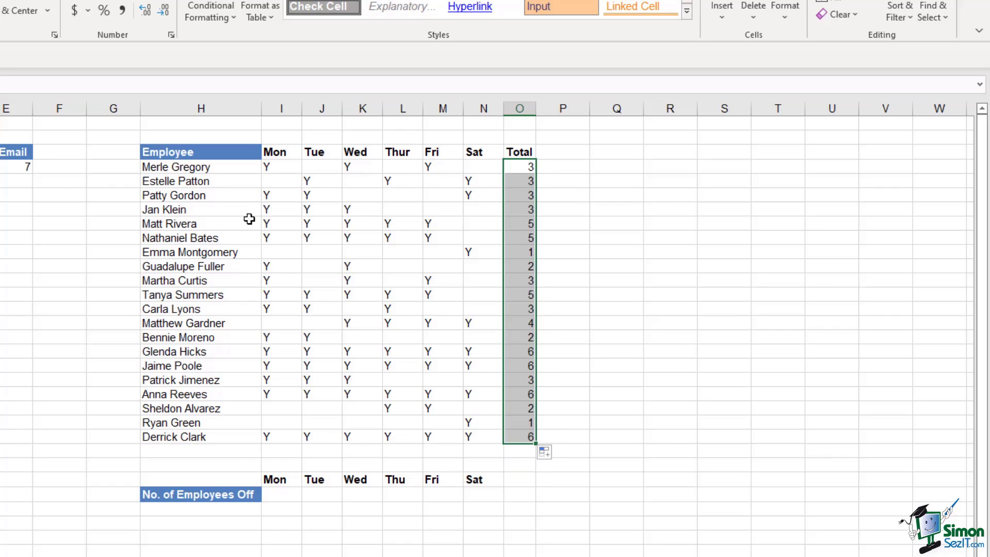
{"action": "left_click", "coordinate": [515, 180]}
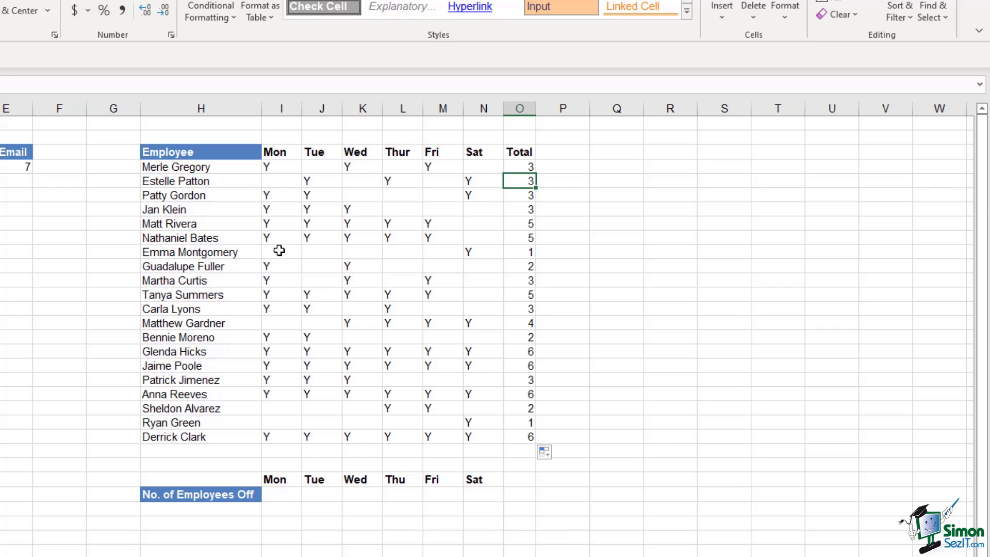
{"action": "left_click_drag", "start_coordinate": [279, 167], "coordinate": [302, 438]}
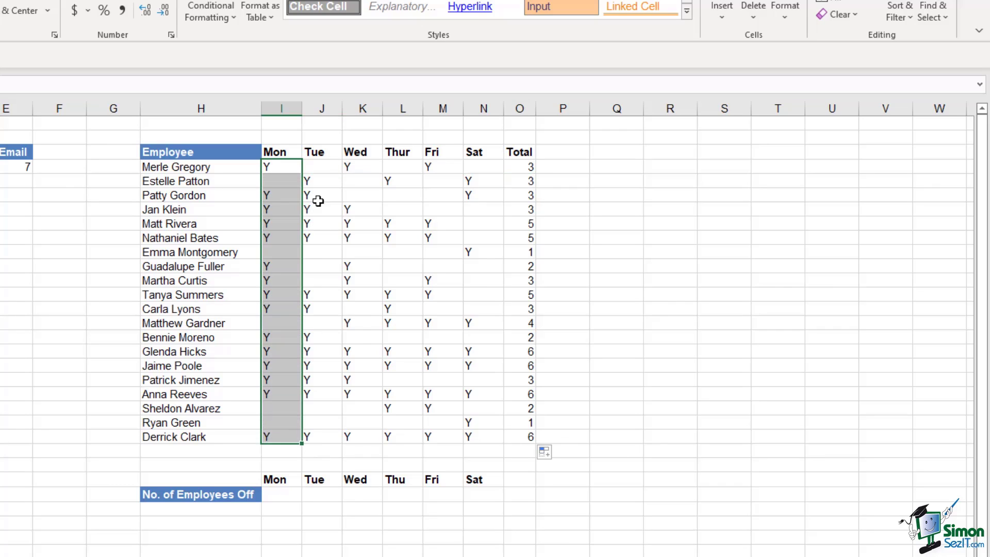
{"action": "left_click_drag", "start_coordinate": [320, 167], "coordinate": [321, 438]}
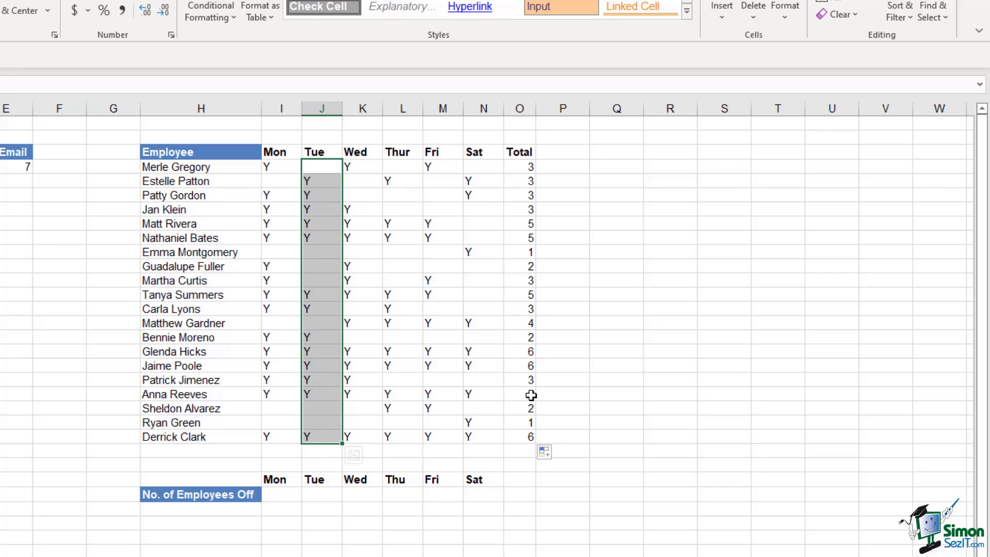
{"action": "left_click", "coordinate": [281, 494]}
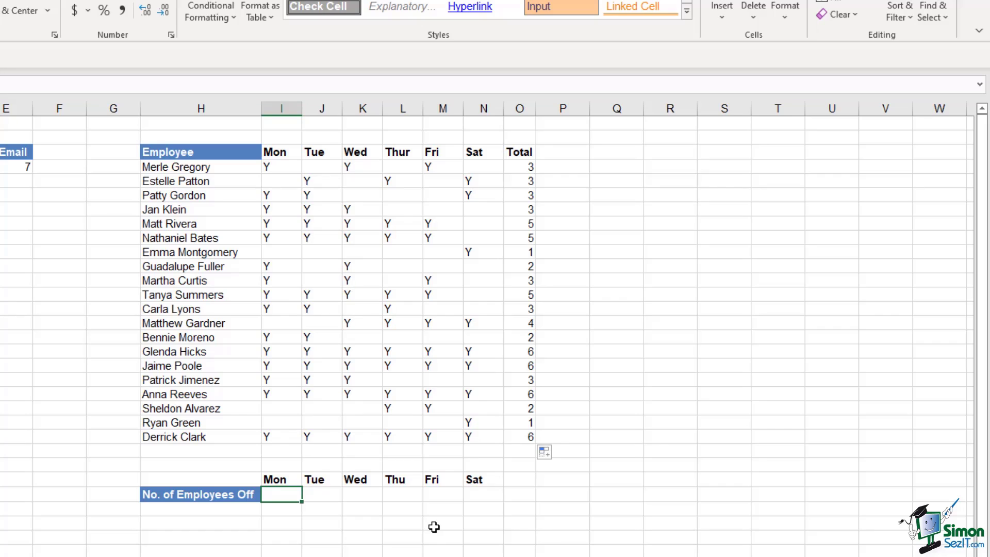
Enter =COUNTBLANK(I4:I23) in I27 to count Monday's employees off
{"action": "type", "text": "=cou"}
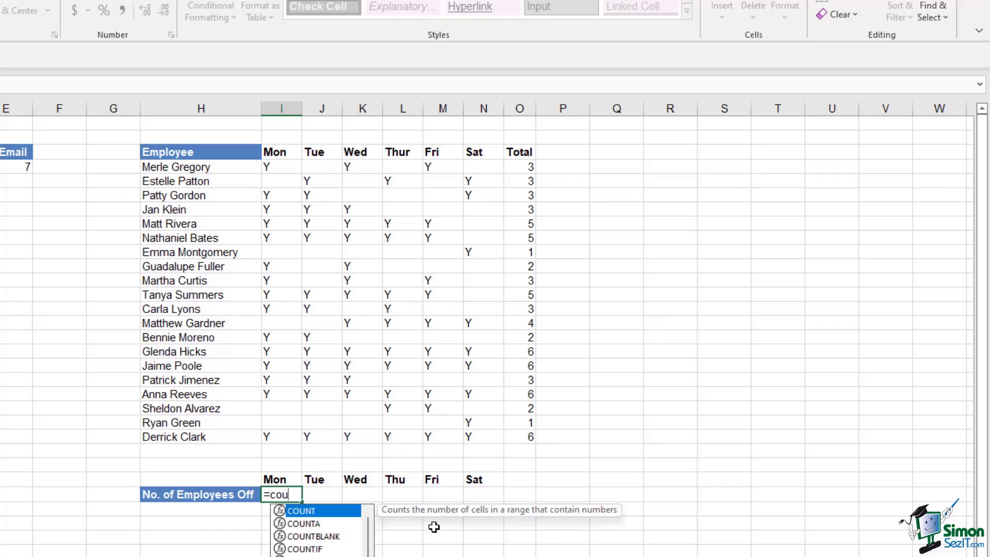
{"action": "key", "text": "Down"}
{"action": "key", "text": "Down"}
{"action": "key", "text": "Tab"}
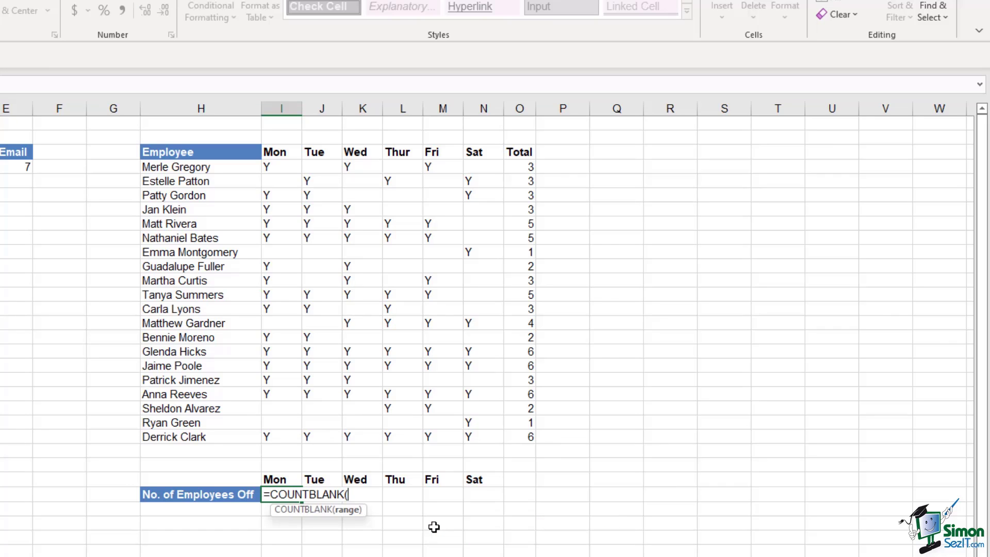
{"action": "left_click_drag", "start_coordinate": [282, 166], "coordinate": [276, 438]}
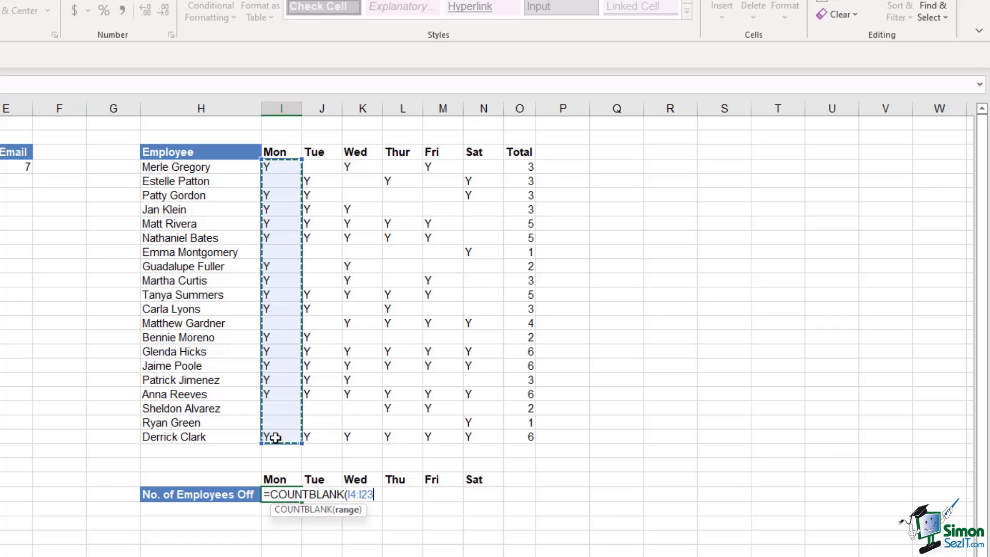
{"action": "key", "text": "Return"}
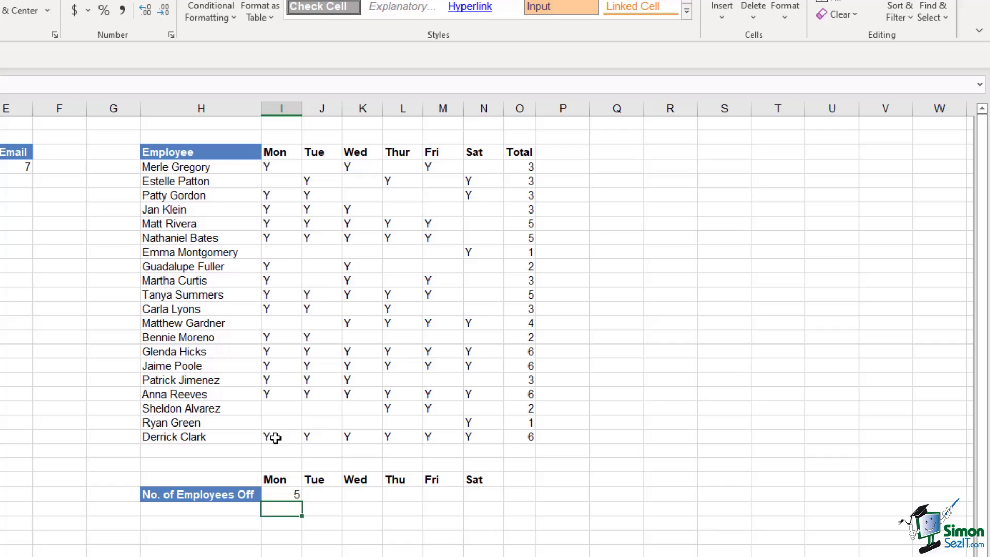
Fill the I27 COUNTBLANK formula across to N27 for Tue through Sat
{"action": "left_click", "coordinate": [287, 495]}
{"action": "left_click_drag", "start_coordinate": [302, 502], "coordinate": [501, 507]}
{"action": "left_click", "coordinate": [628, 480]}
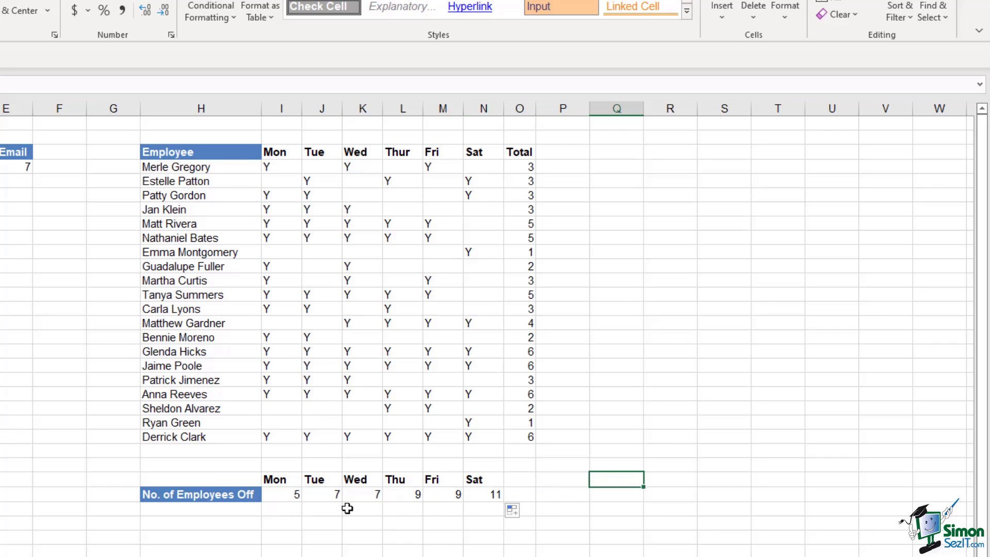
Review the Mon–Sat employees-off counts: 5, 7, 7, 9, 9 and 11
{"action": "left_click", "coordinate": [281, 495]}
{"action": "left_click", "coordinate": [330, 494]}
{"action": "left_click", "coordinate": [368, 495]}
{"action": "left_click", "coordinate": [408, 496]}
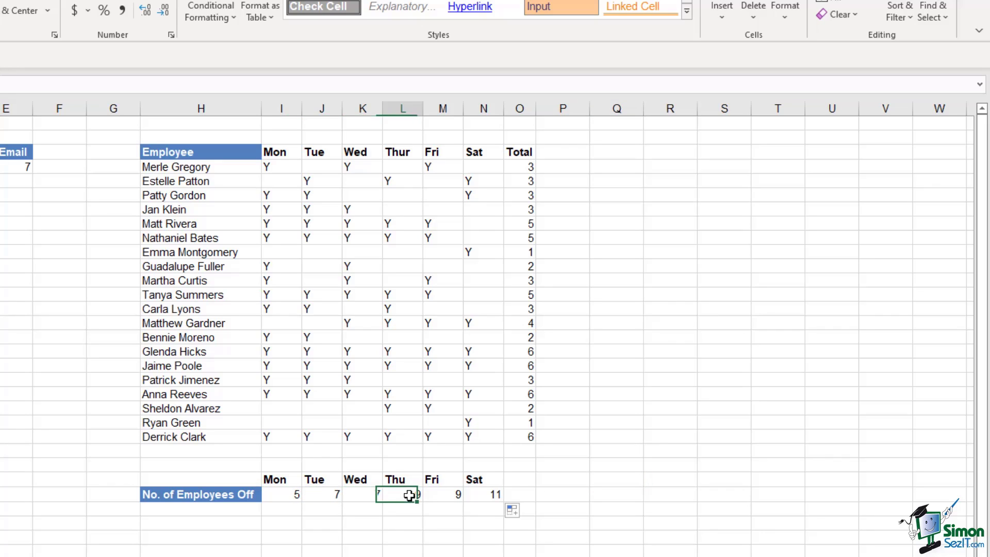
{"action": "left_click", "coordinate": [446, 495]}
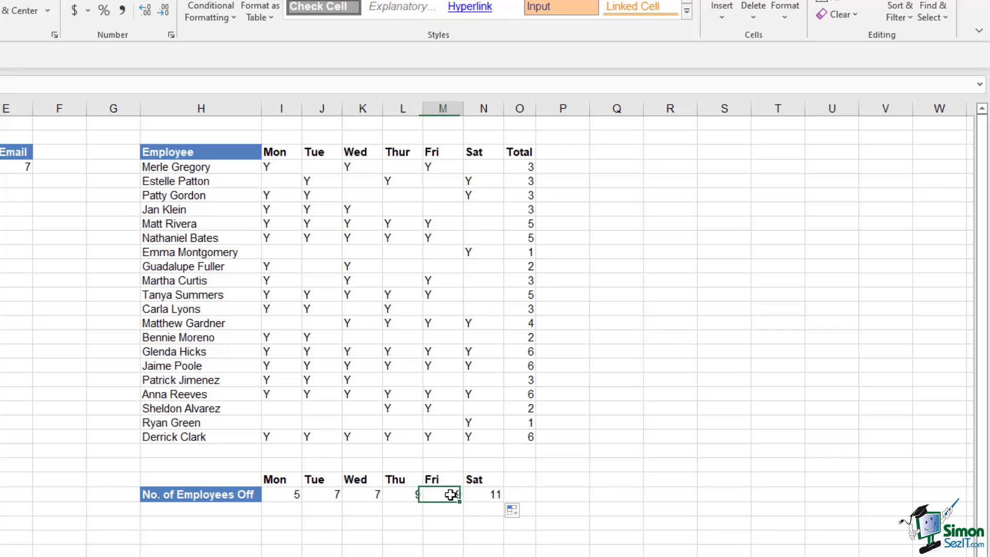
{"action": "left_click", "coordinate": [489, 494]}
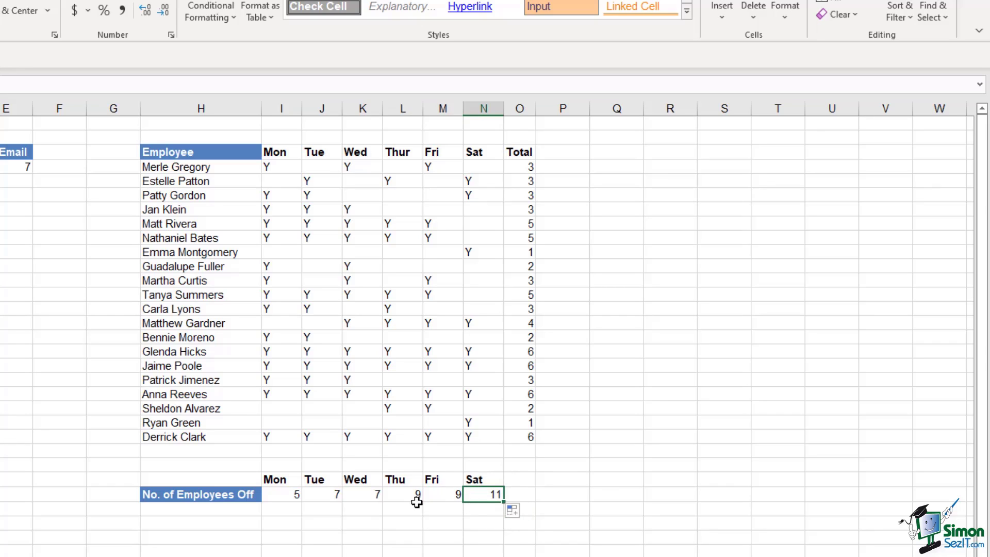
{"action": "left_click_drag", "start_coordinate": [438, 494], "coordinate": [477, 495]}
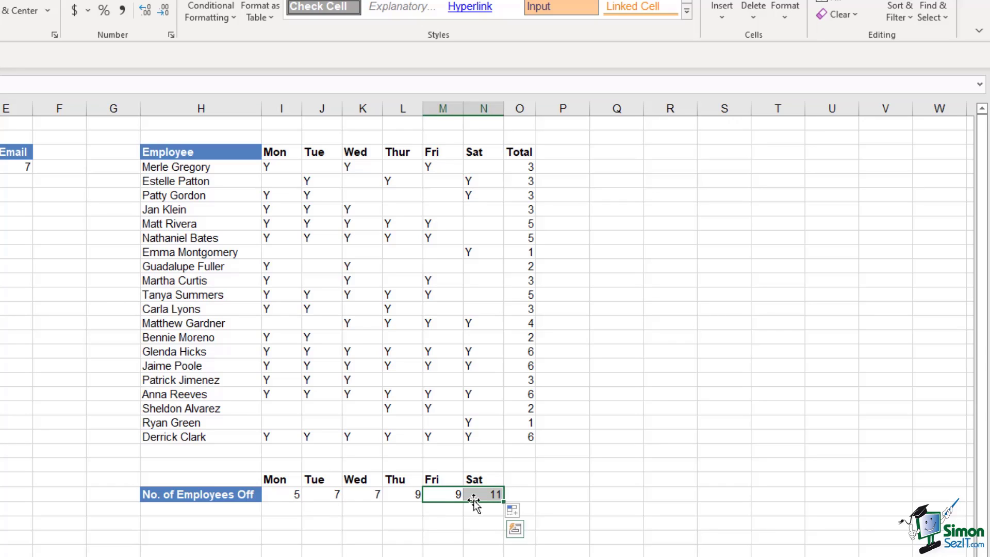
{"action": "left_click", "coordinate": [290, 493]}
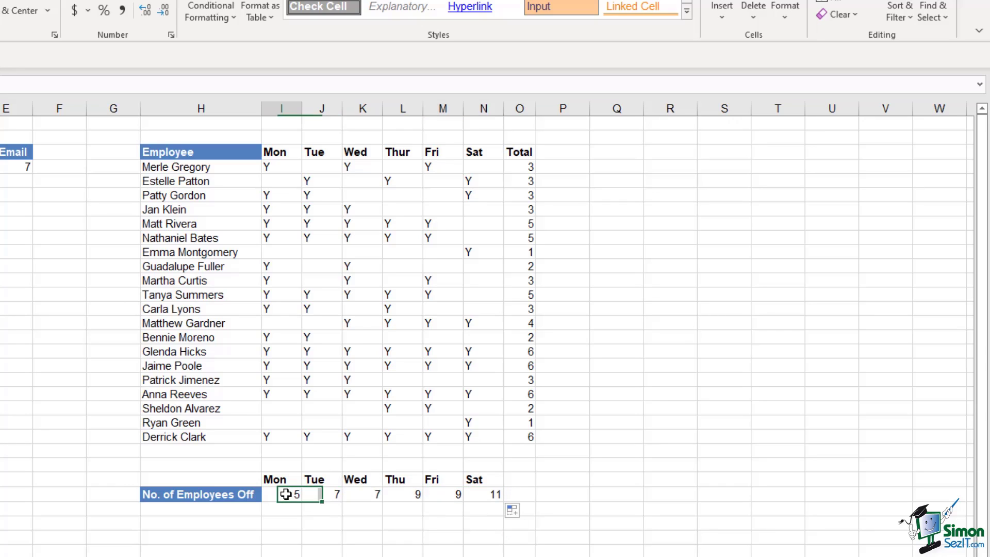
{"action": "left_click", "coordinate": [488, 496]}
{"action": "left_click", "coordinate": [636, 465]}
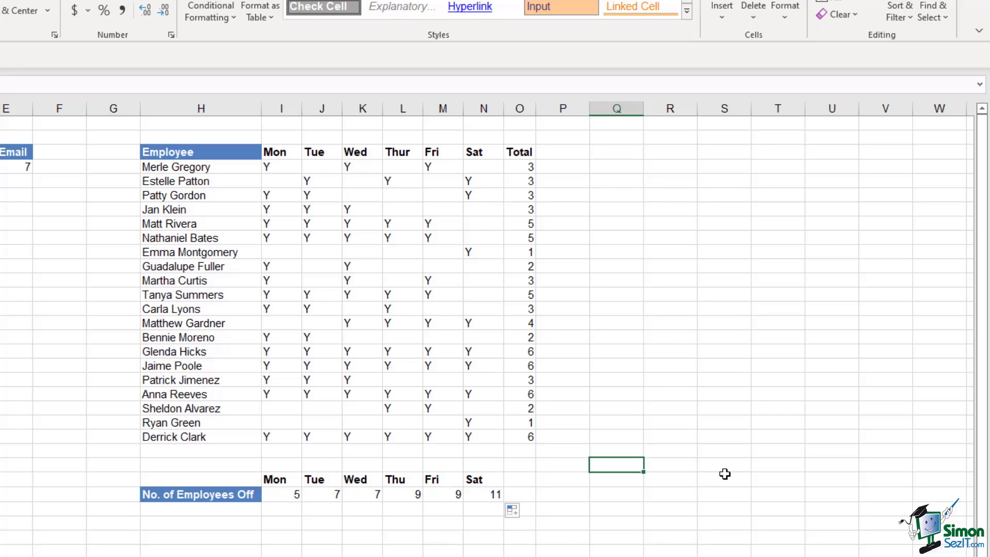
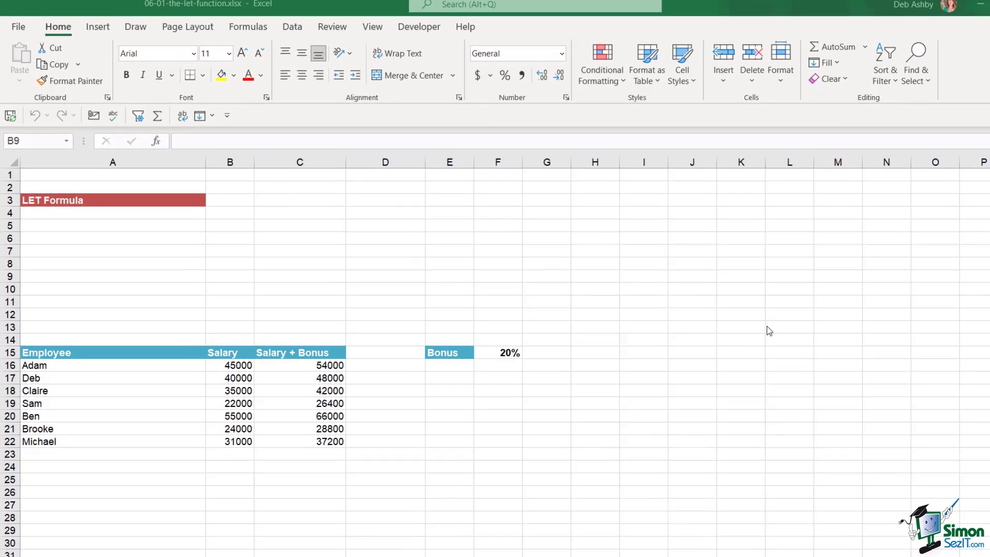
Select A4 and begin typing =LET( from the autocomplete list
{"action": "left_click", "coordinate": [113, 207]}
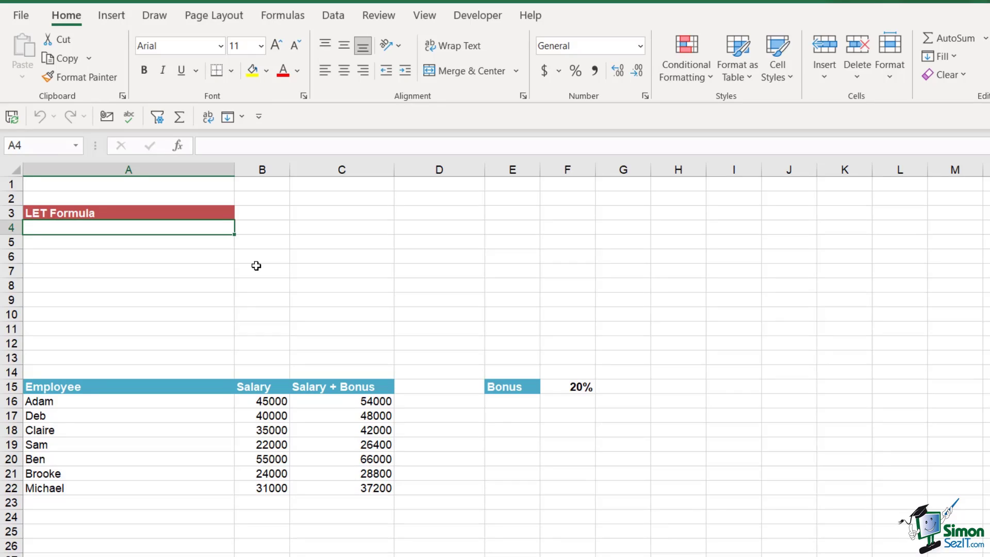
{"action": "type", "text": "=L"}
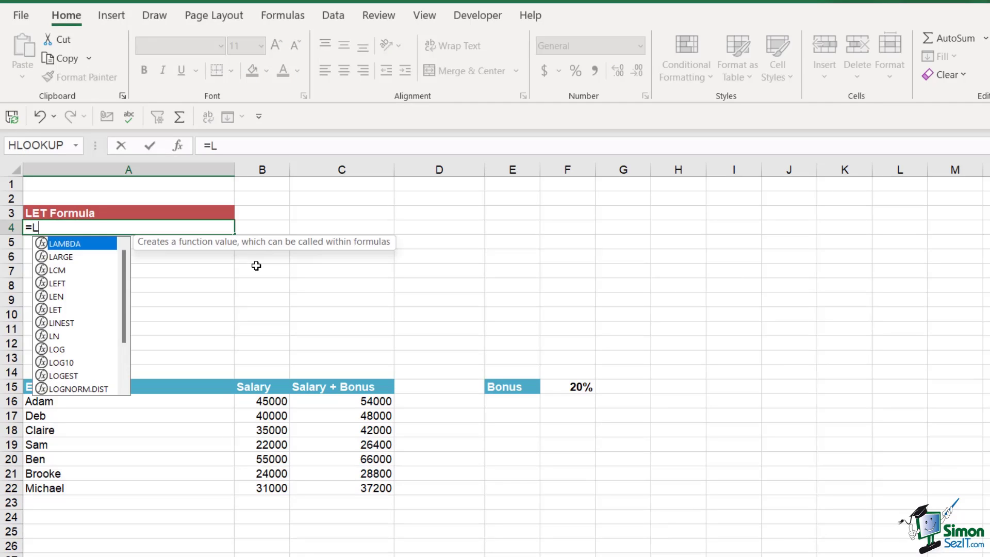
{"action": "type", "text": "ET"}
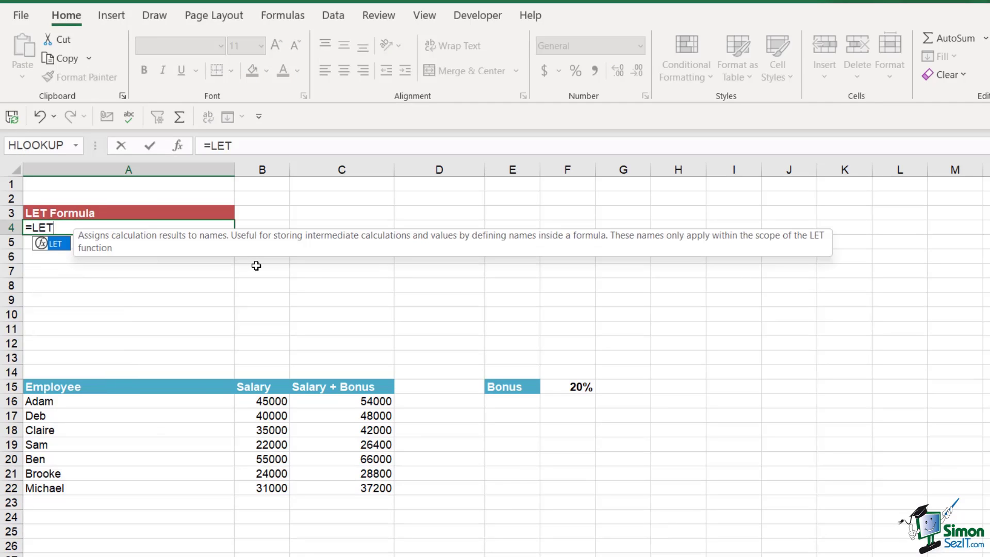
{"action": "type", "text": "("}
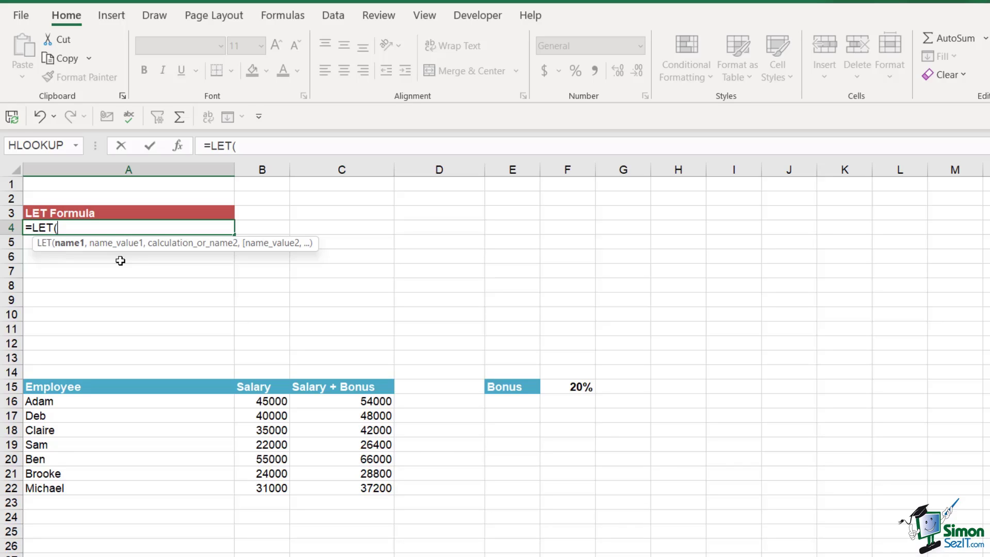
Complete A4 as =LET(var,20,var+5), returning 25, and reselect A4
{"action": "type", "text": "var,"}
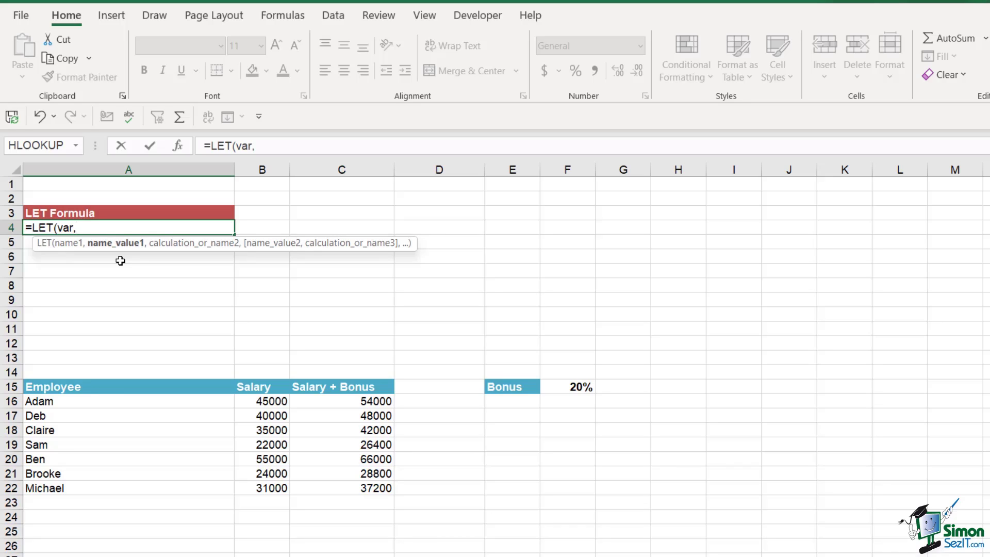
{"action": "type", "text": "20"}
{"action": "type", "text": ","}
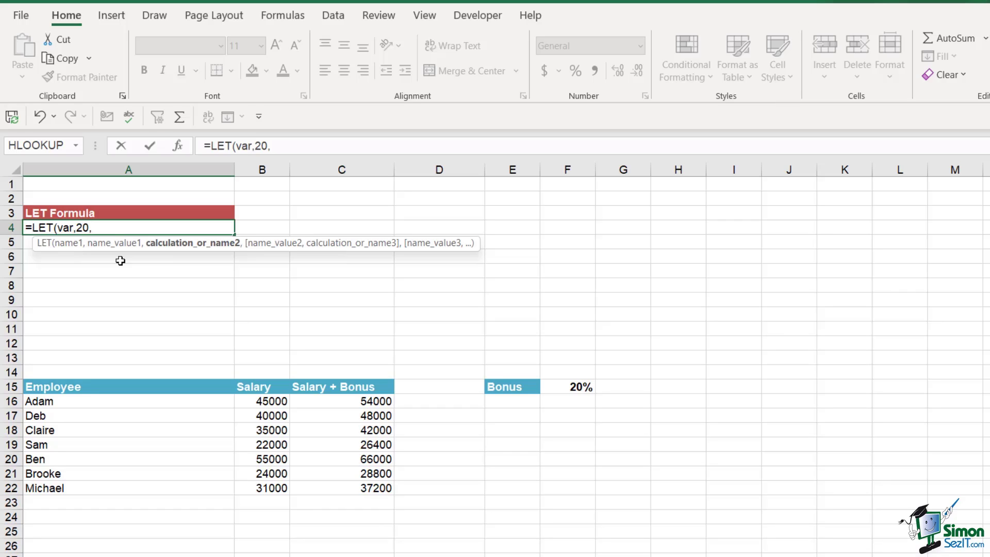
{"action": "type", "text": "var"}
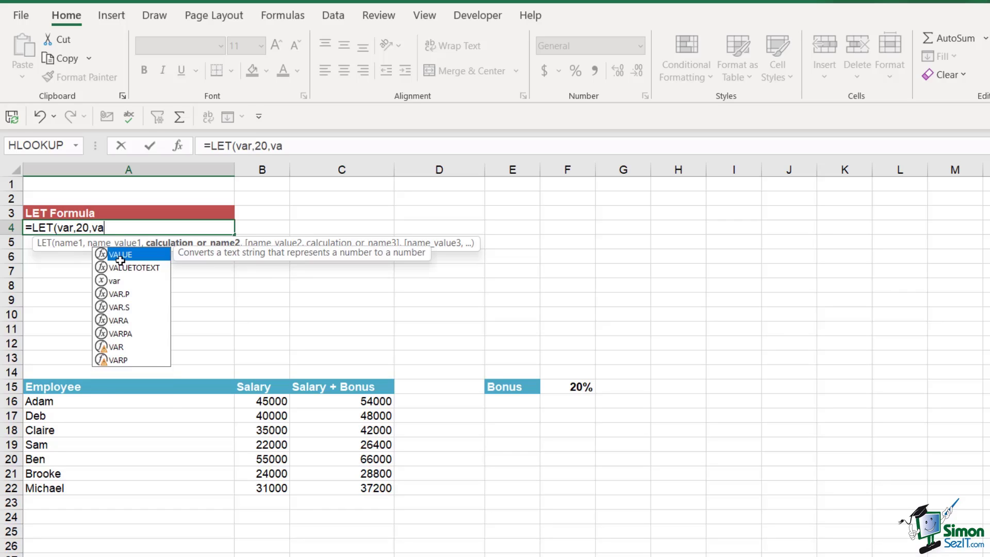
{"action": "type", "text": "+"}
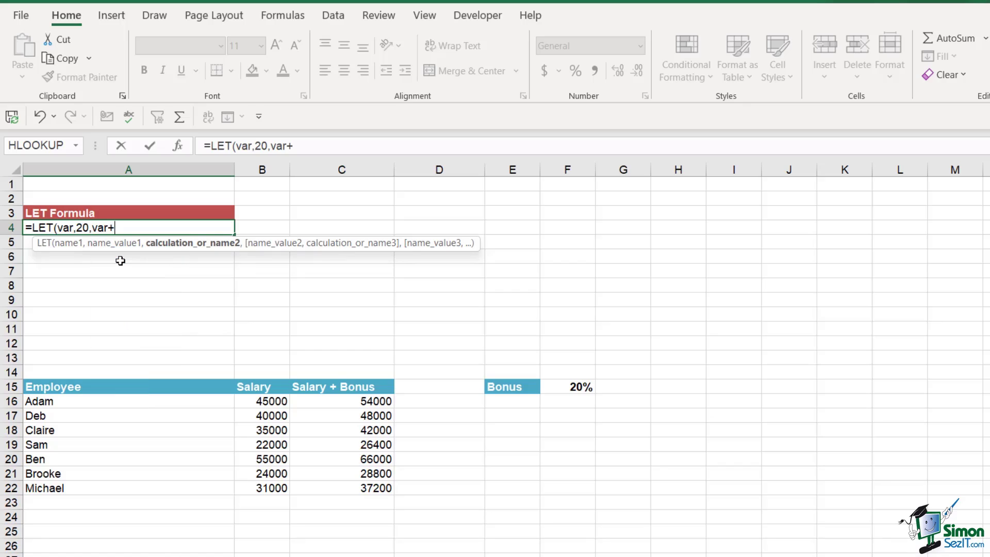
{"action": "type", "text": "5)"}
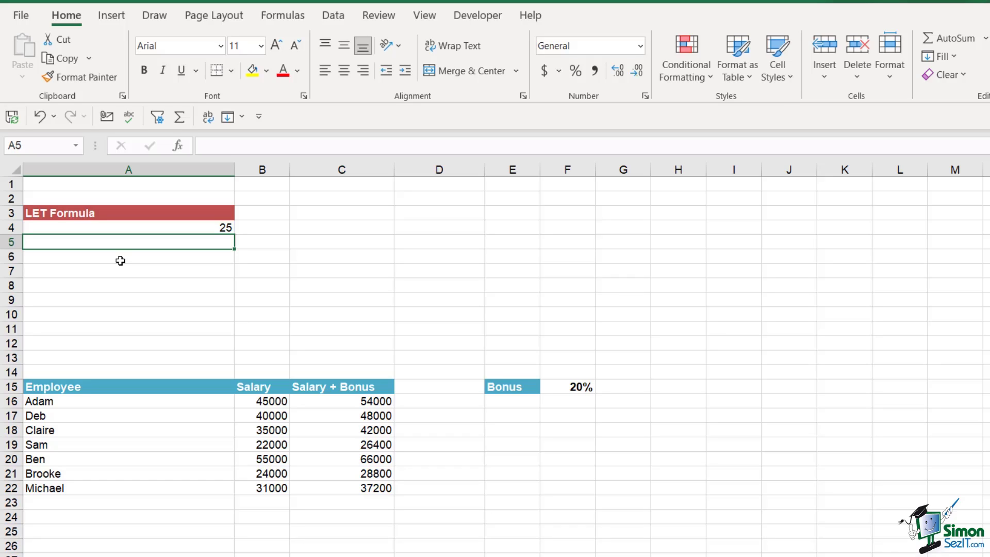
{"action": "key", "text": "Up"}
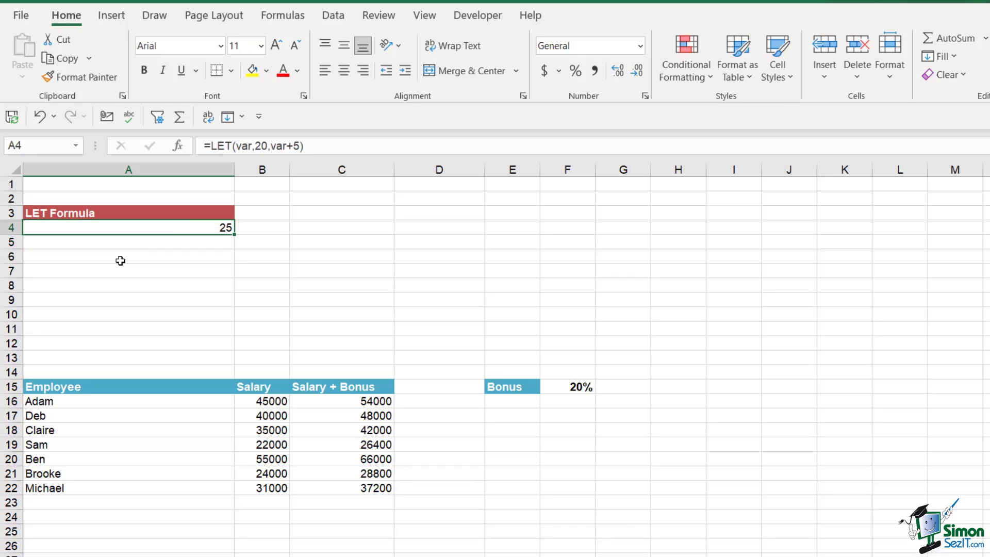
Edit A4 to =LET(var,20,x,10,var/x) so it returns 2
{"action": "double_click", "coordinate": [166, 230]}
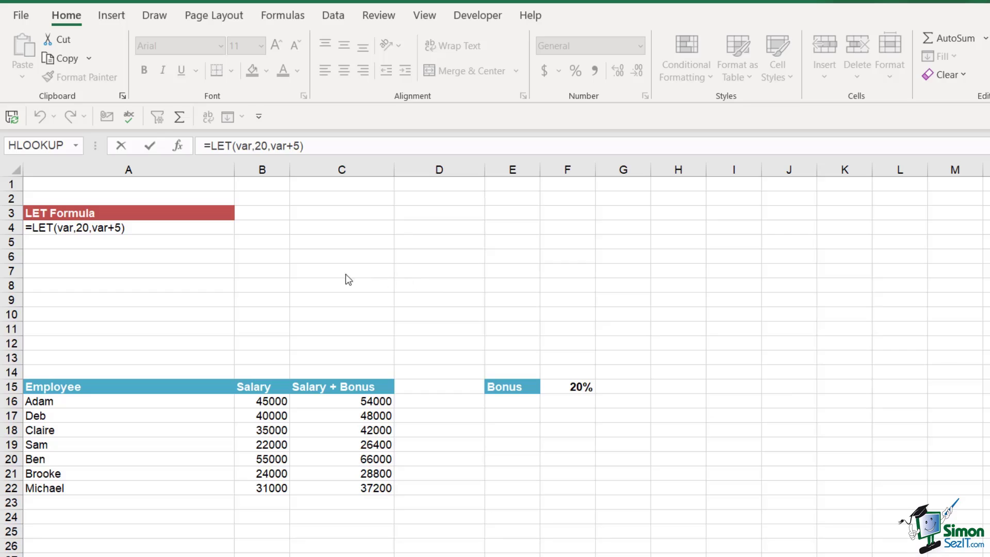
{"action": "left_click", "coordinate": [89, 227]}
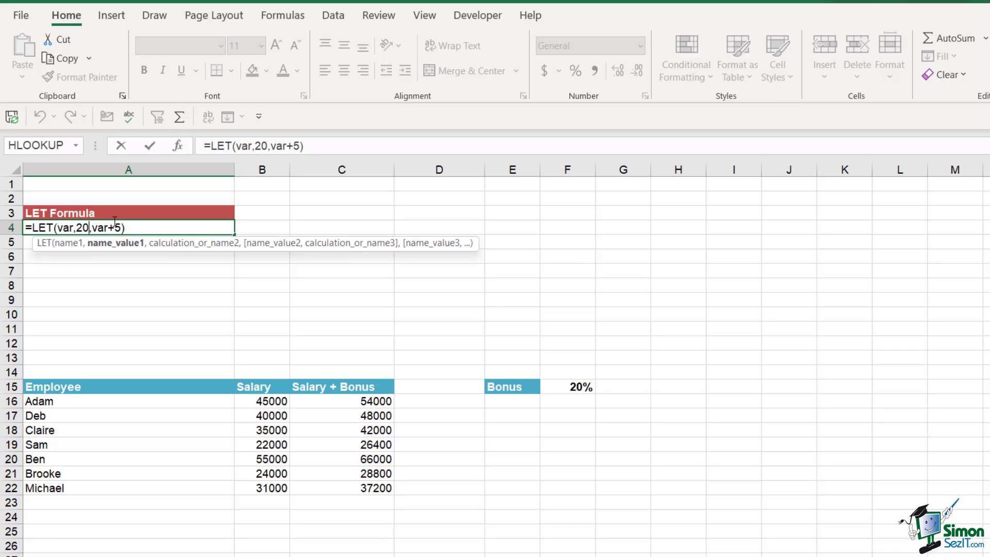
{"action": "type", "text": ","}
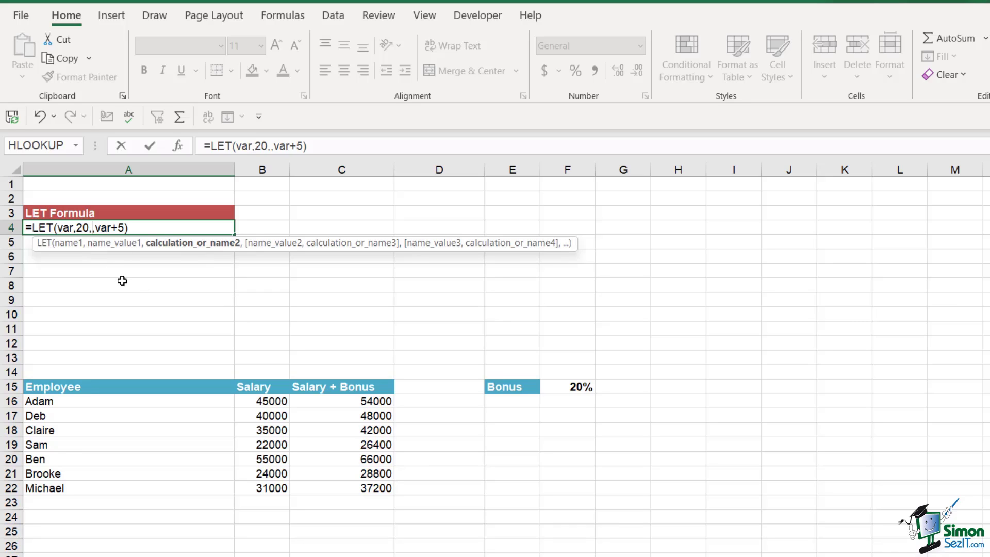
{"action": "type", "text": "x"}
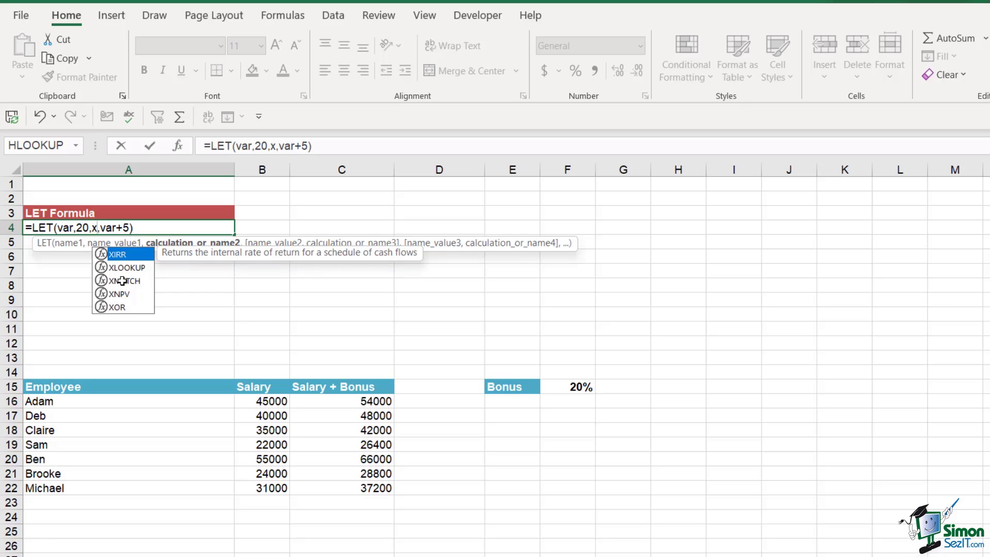
{"action": "type", "text": ",10,"}
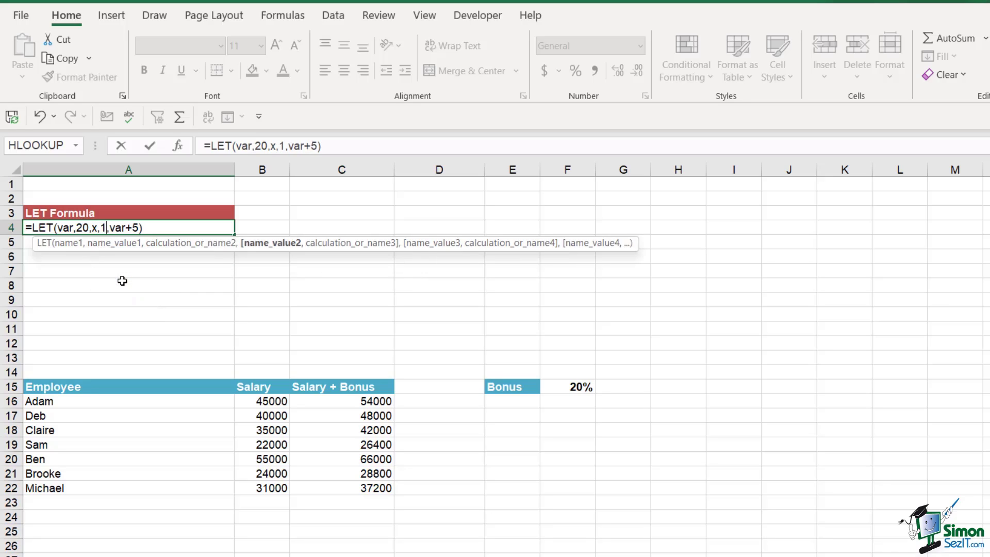
{"action": "left_click", "coordinate": [147, 228]}
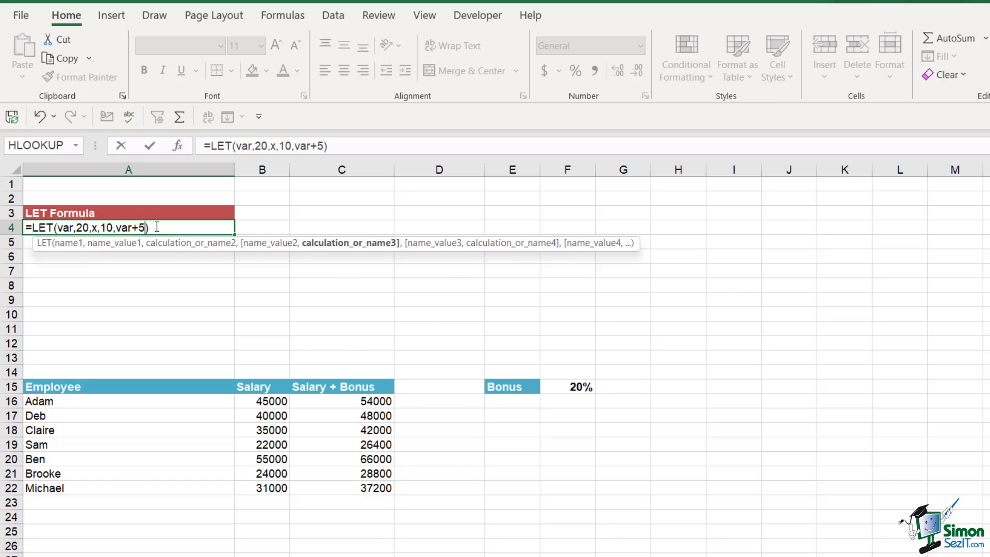
{"action": "key", "text": "BackSpace"}
{"action": "key", "text": "BackSpace"}
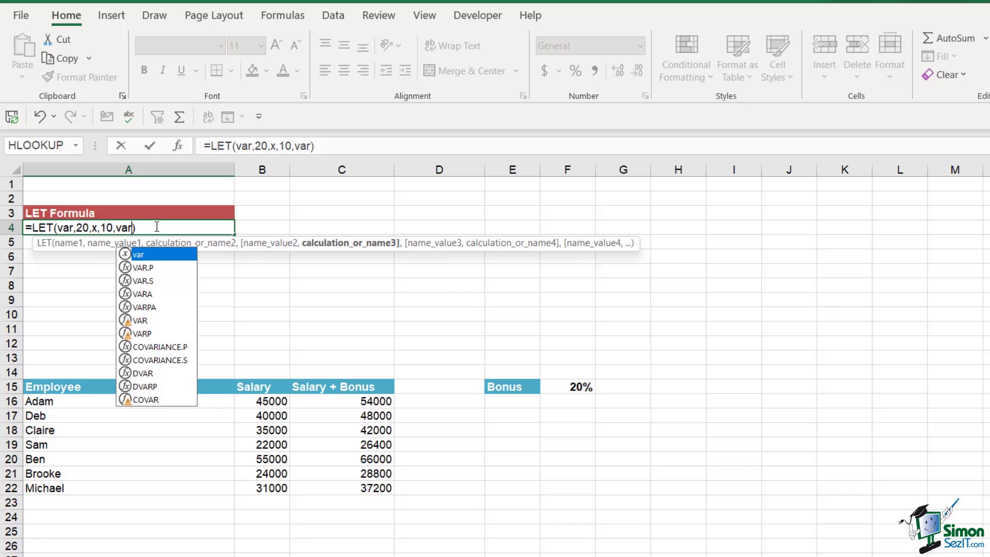
{"action": "type", "text": "/x"}
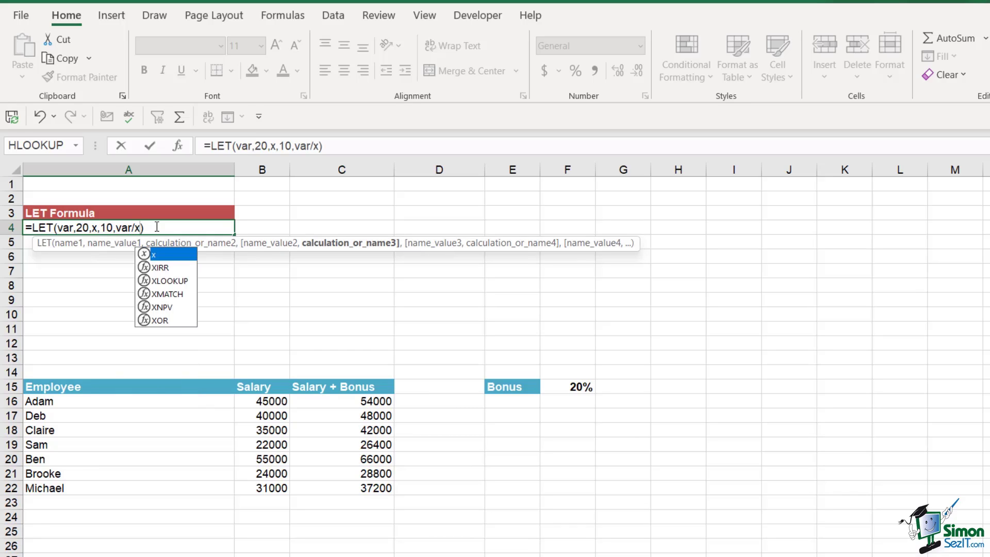
{"action": "key", "text": "Return"}
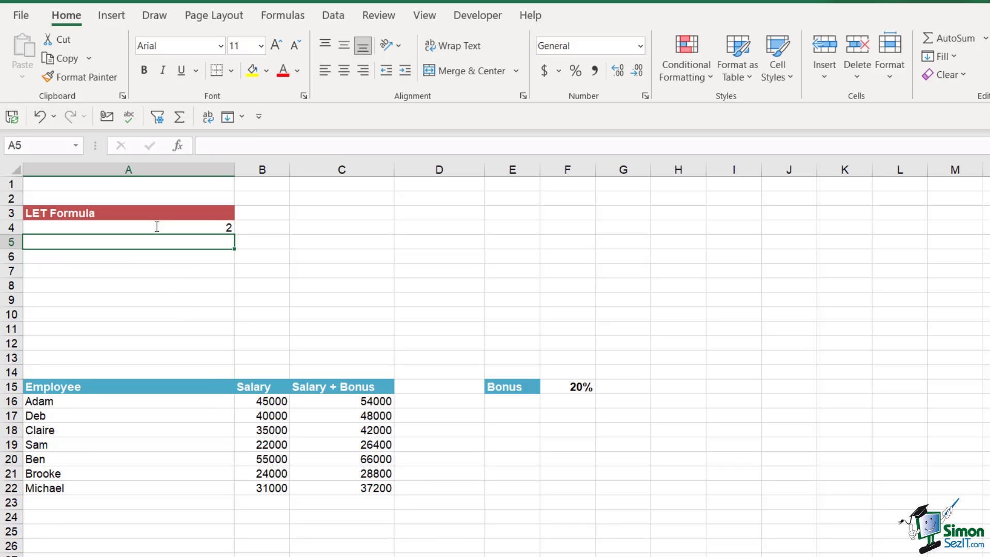
Open A4's LET formula and highlight its var/x calculation
{"action": "left_click", "coordinate": [154, 224]}
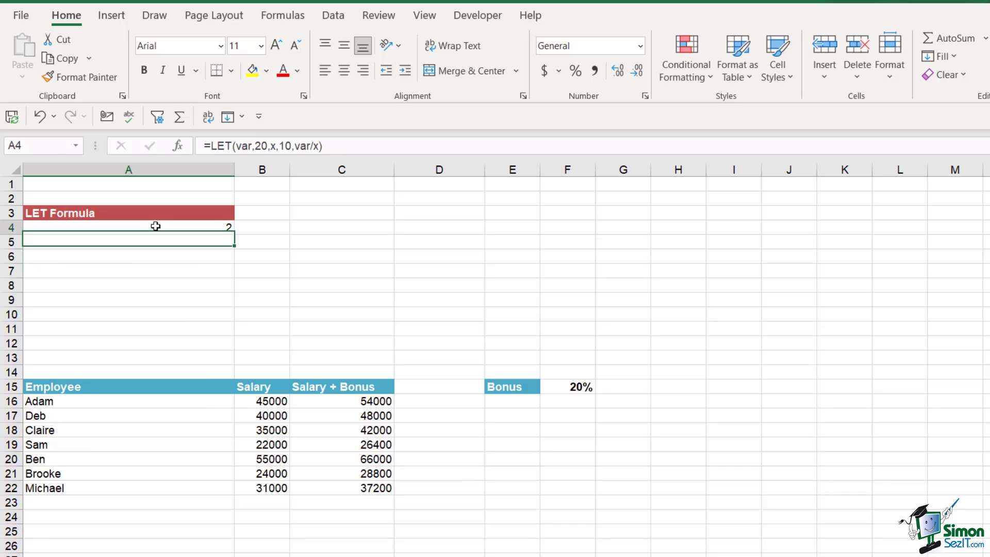
{"action": "double_click", "coordinate": [154, 224]}
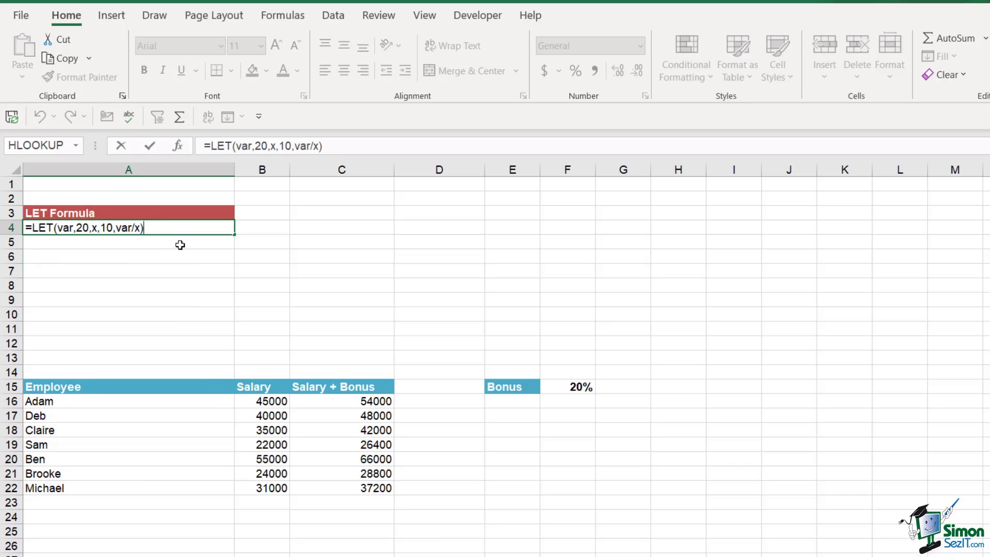
{"action": "left_click", "coordinate": [60, 228]}
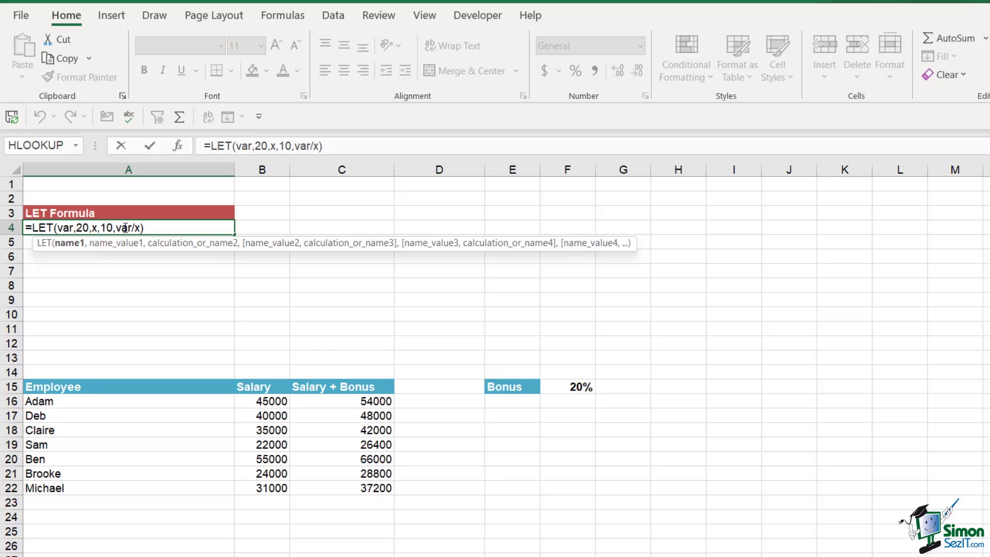
{"action": "left_click_drag", "start_coordinate": [124, 228], "coordinate": [141, 228]}
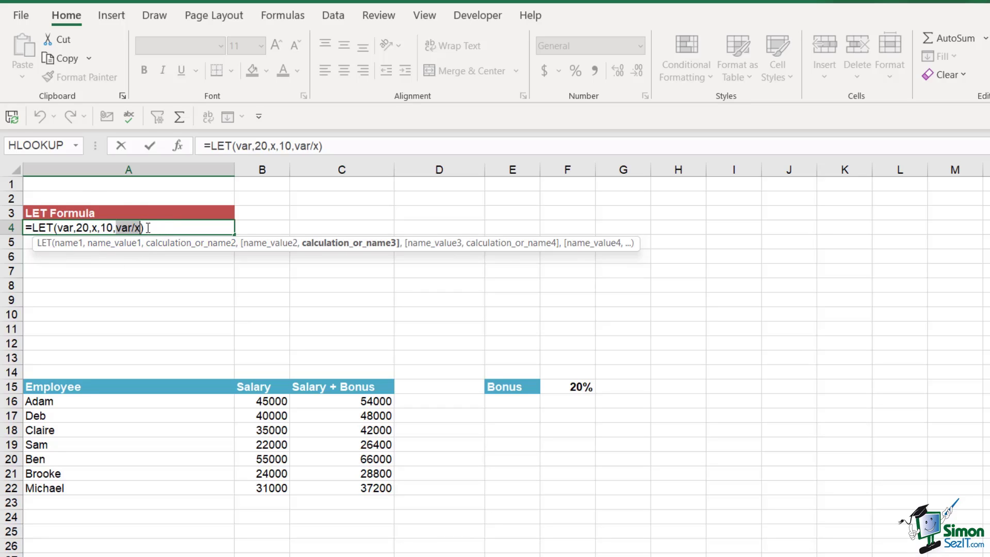
{"action": "left_click", "coordinate": [156, 227]}
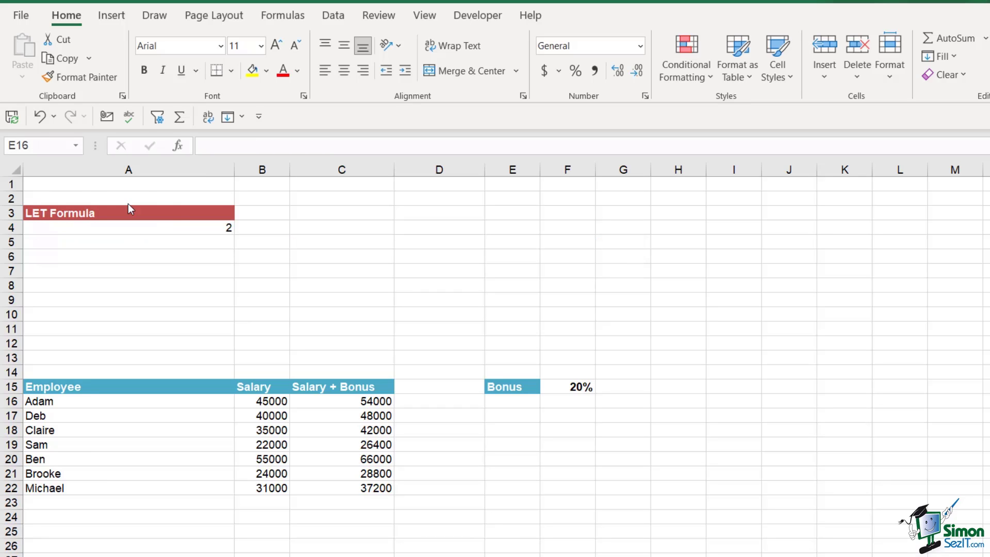
Add y as 5 and change the calculation to (var/x)+y, giving 7
{"action": "double_click", "coordinate": [175, 230]}
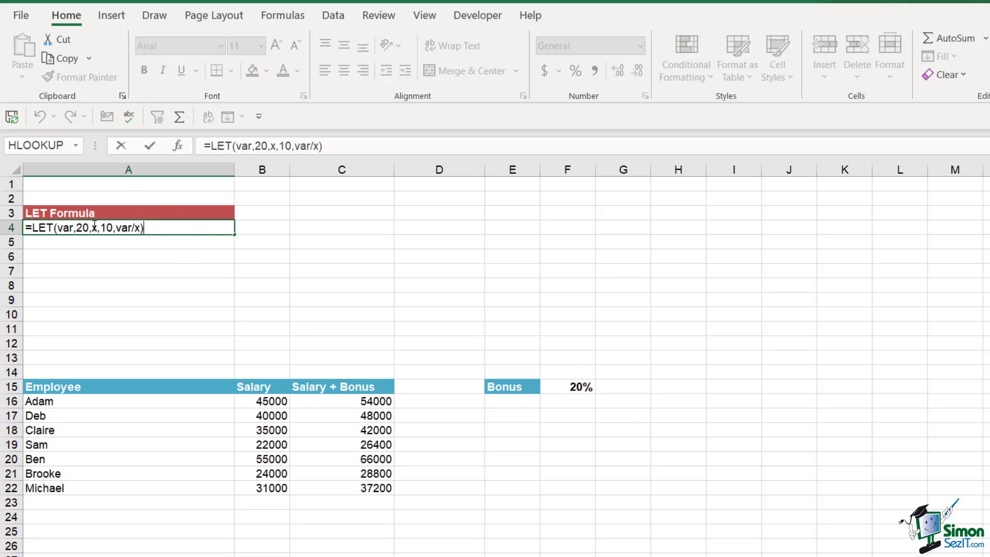
{"action": "left_click", "coordinate": [113, 227]}
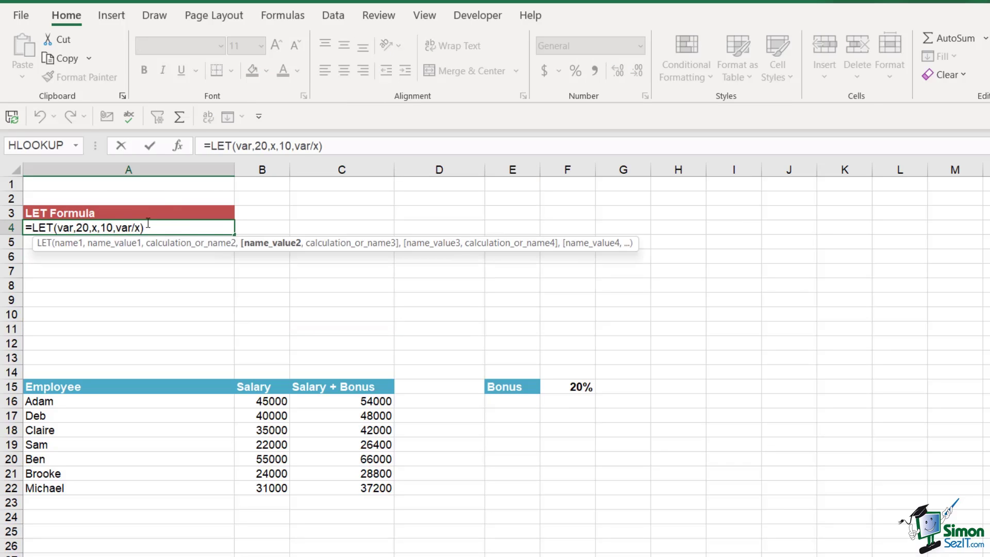
{"action": "type", "text": ","}
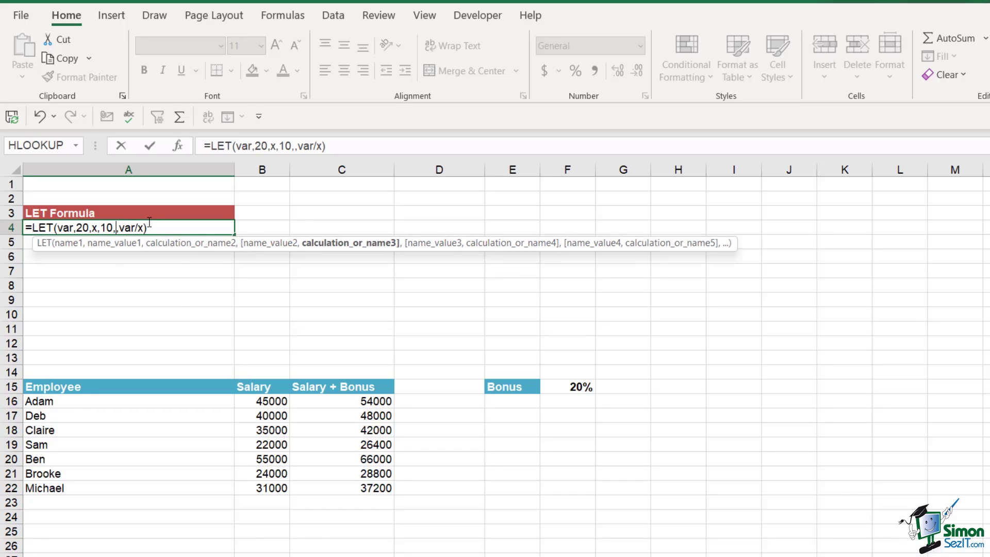
{"action": "type", "text": "y,"}
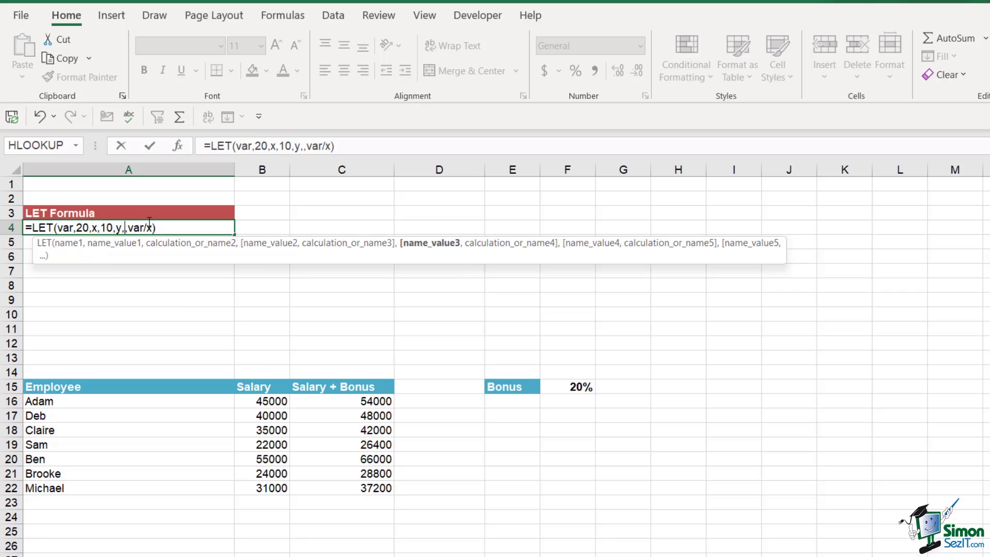
{"action": "type", "text": "5"}
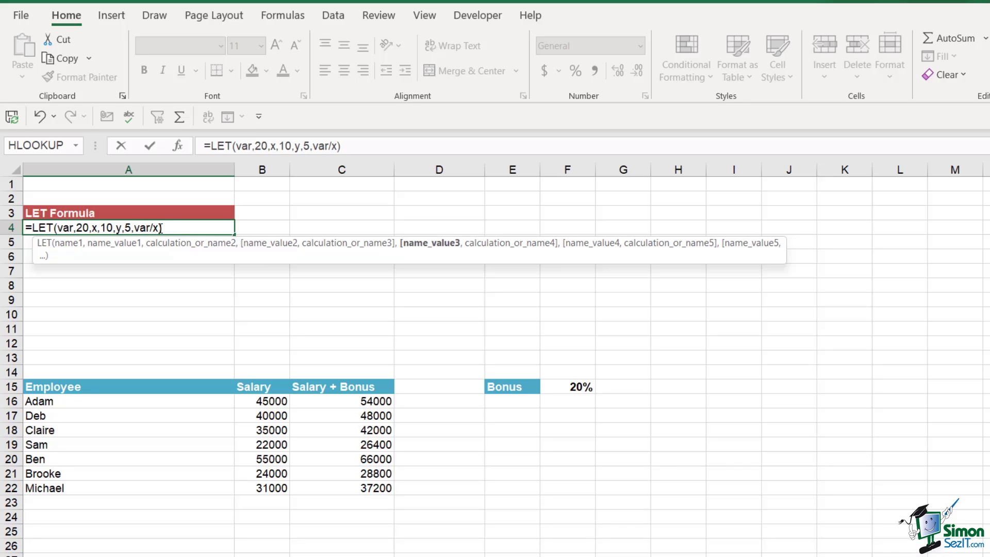
{"action": "key", "text": "Right"}
{"action": "key", "text": "Right"}
{"action": "key", "text": "Right"}
{"action": "key", "text": "Right"}
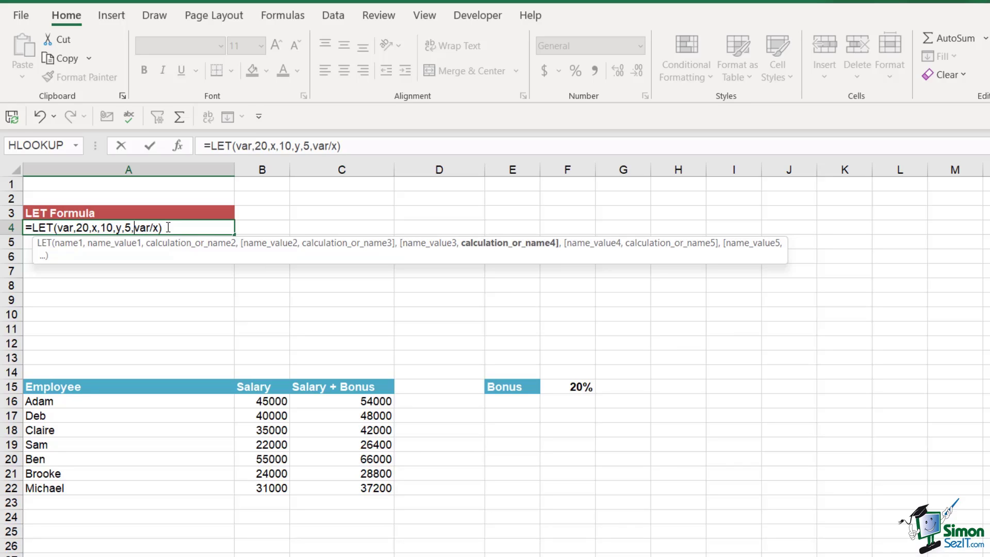
{"action": "type", "text": "("}
{"action": "key", "text": "Right"}
{"action": "key", "text": "Right"}
{"action": "key", "text": "Right"}
{"action": "key", "text": "Right"}
{"action": "type", "text": ")+"}
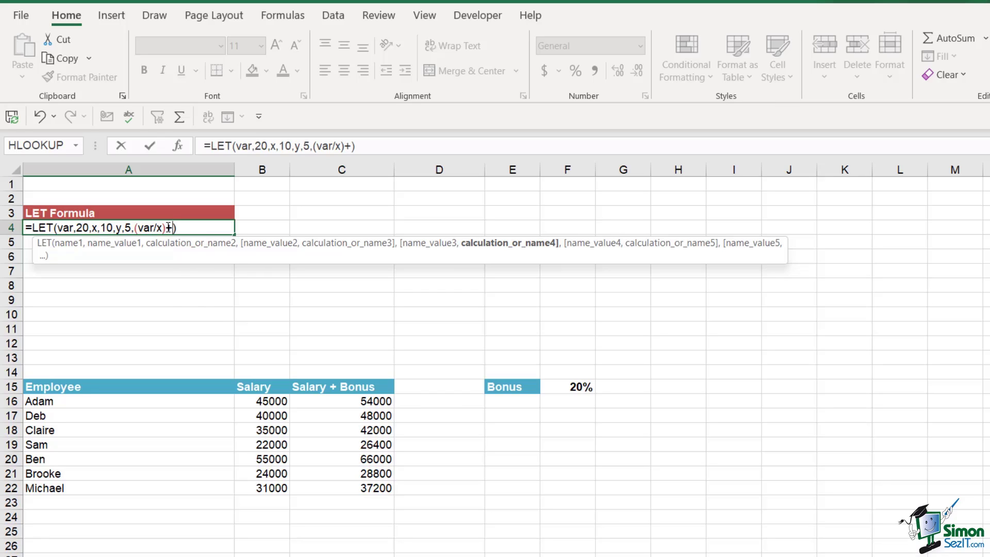
{"action": "type", "text": "y"}
{"action": "key", "text": "Return"}
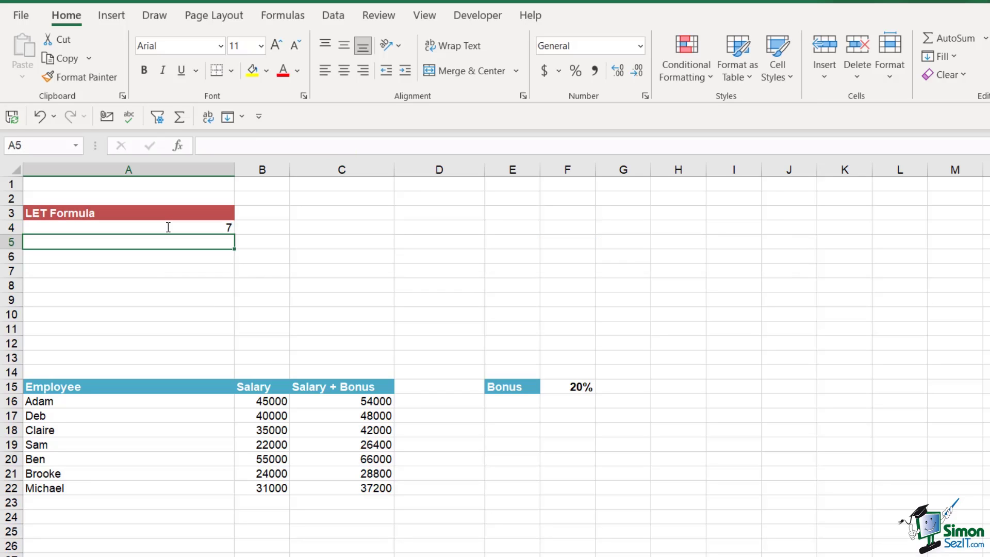
{"action": "double_click", "coordinate": [180, 228]}
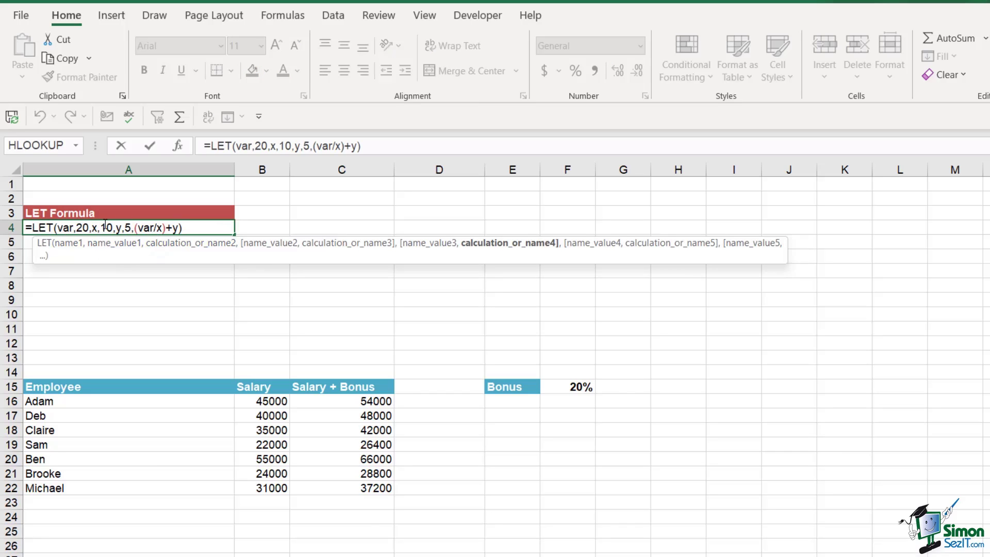
{"action": "left_click", "coordinate": [192, 228]}
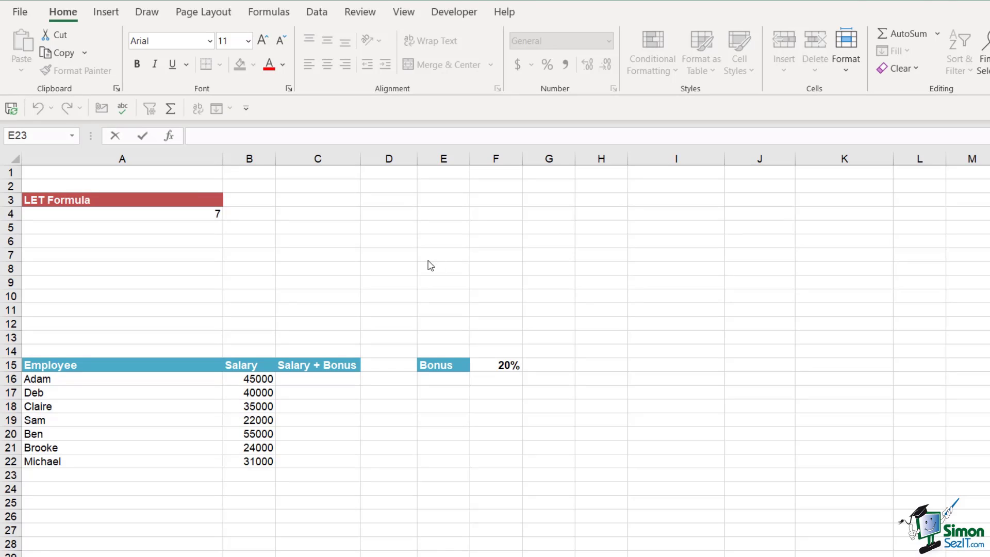
Check Adam's salary in B16 and the 20% bonus rate in F15
{"action": "scroll", "coordinate": [433, 272], "scroll_direction": "down", "scroll_amount": 2}
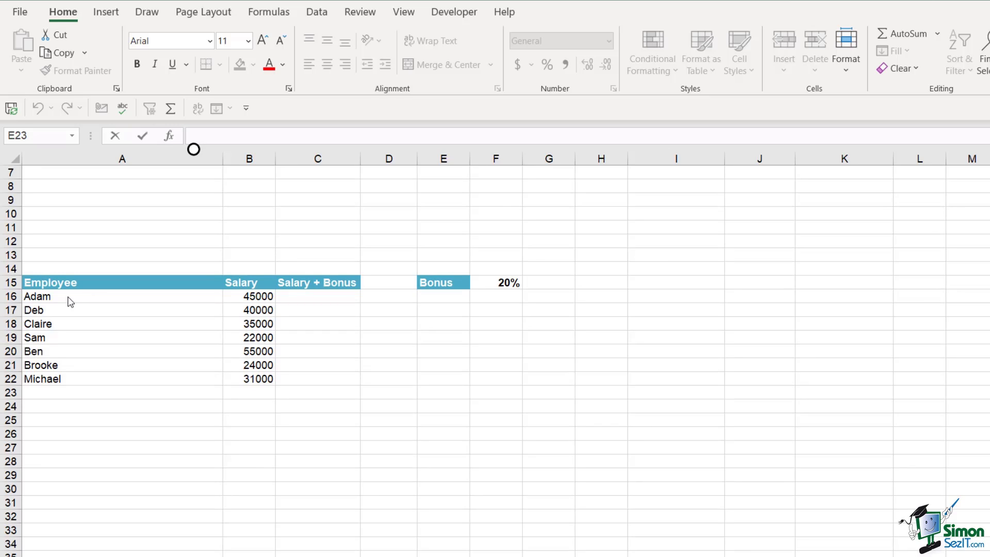
{"action": "left_click", "coordinate": [240, 297]}
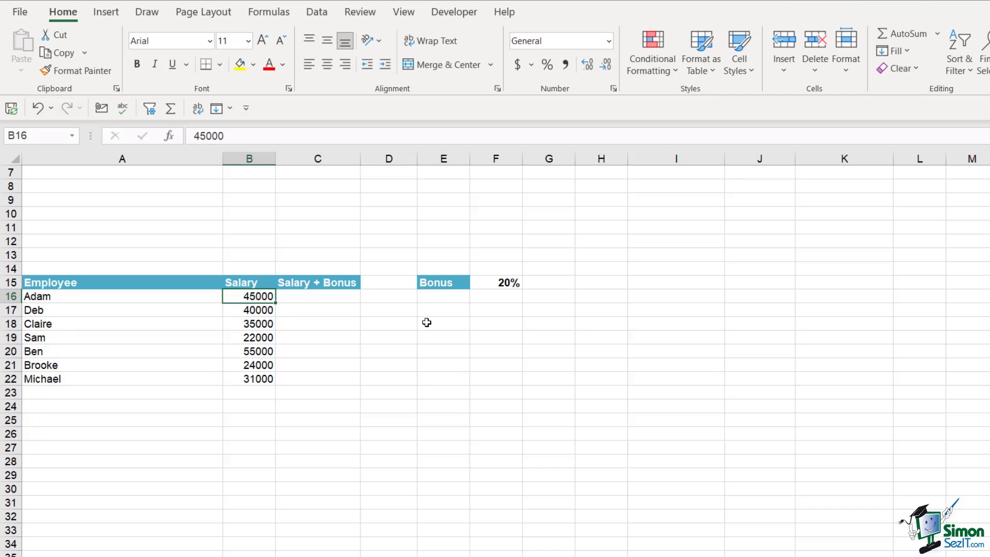
{"action": "left_click", "coordinate": [498, 284]}
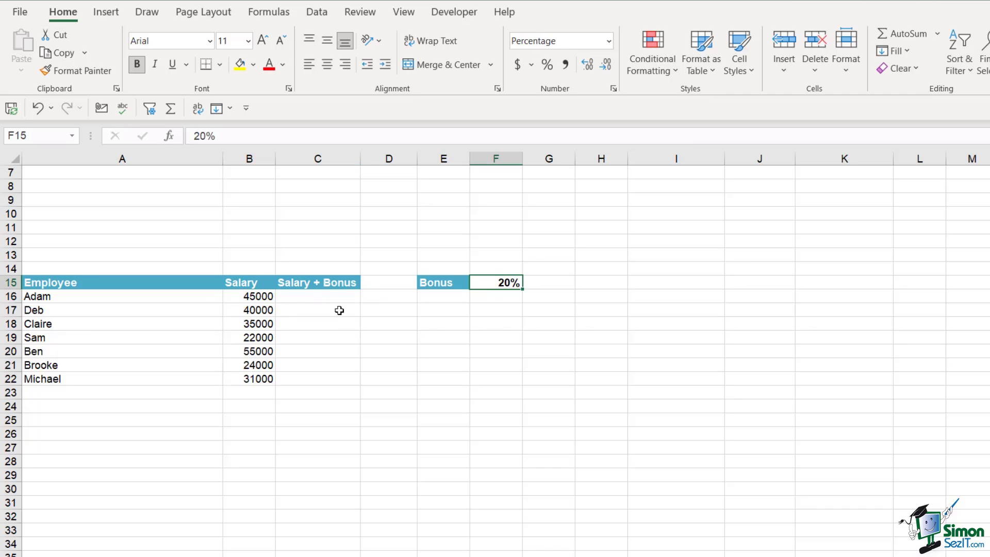
Enter =SUM(B16*$F$15+B16) in C16, giving 54000
{"action": "left_click", "coordinate": [307, 296]}
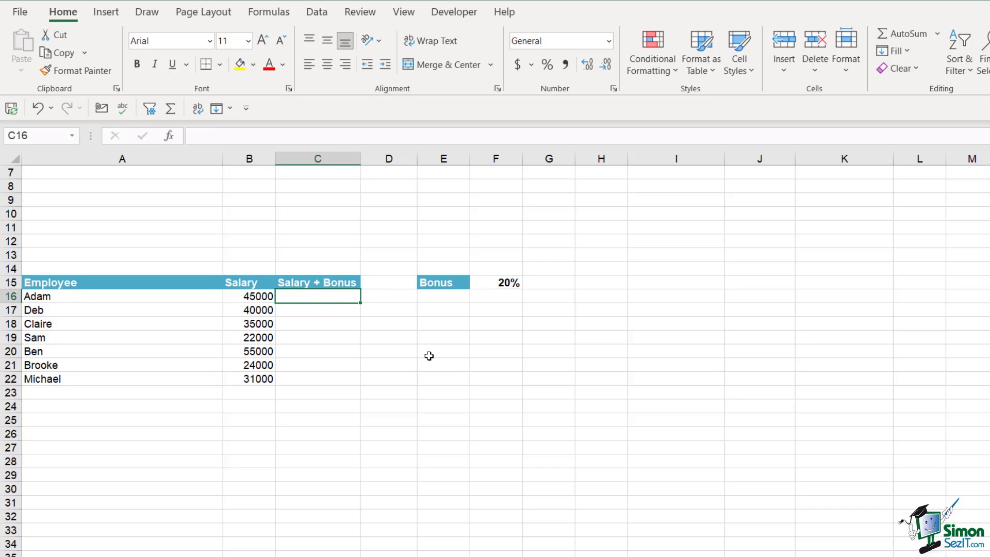
{"action": "type", "text": "="}
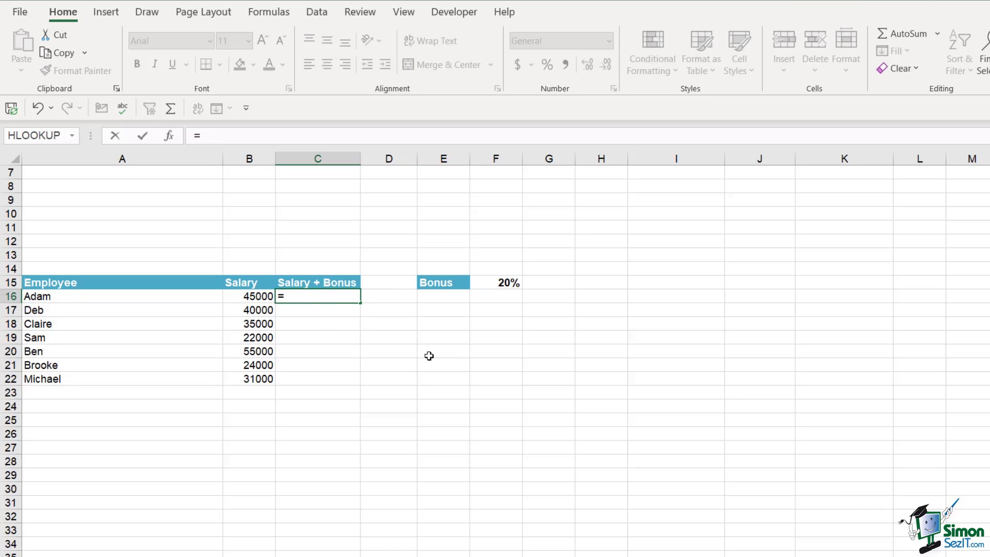
{"action": "type", "text": "SUM("}
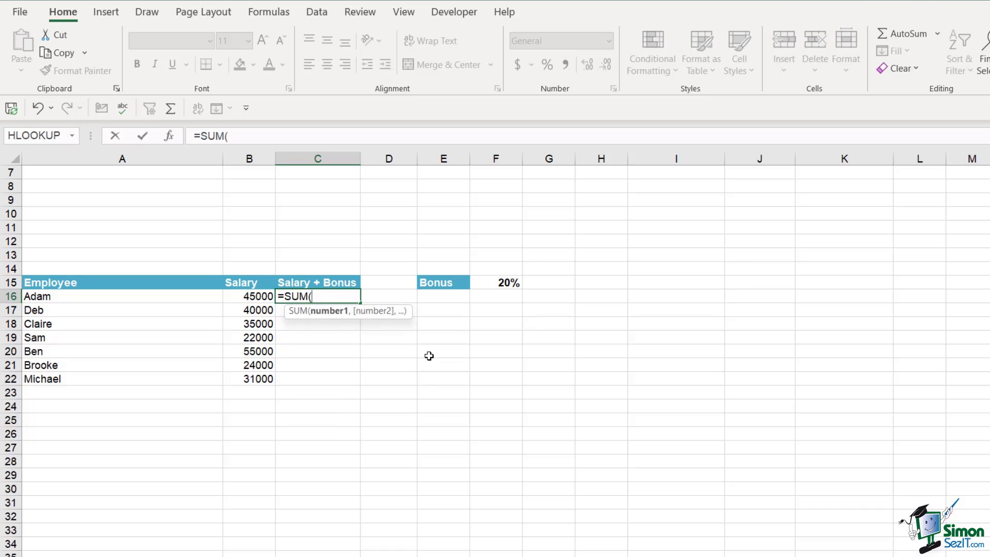
{"action": "left_click", "coordinate": [246, 298]}
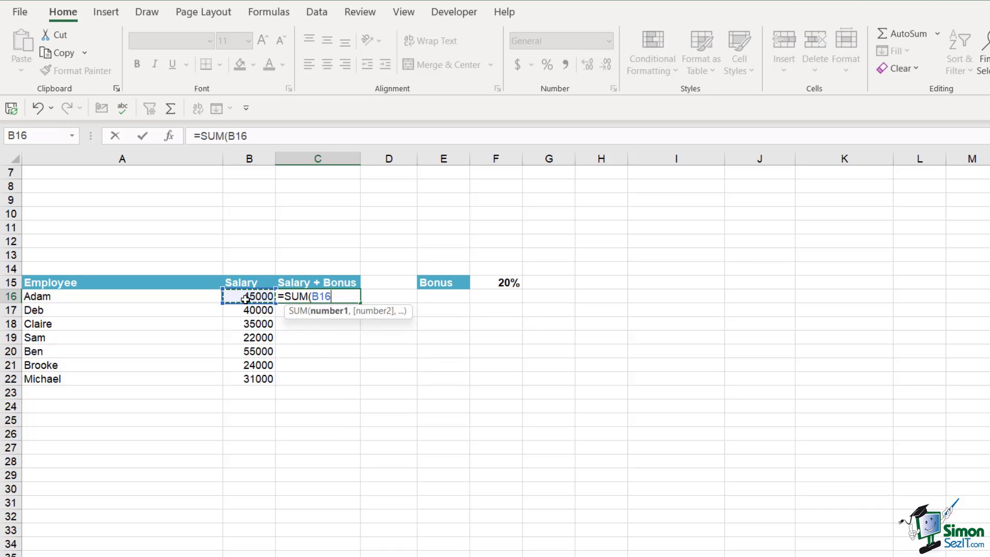
{"action": "type", "text": "*"}
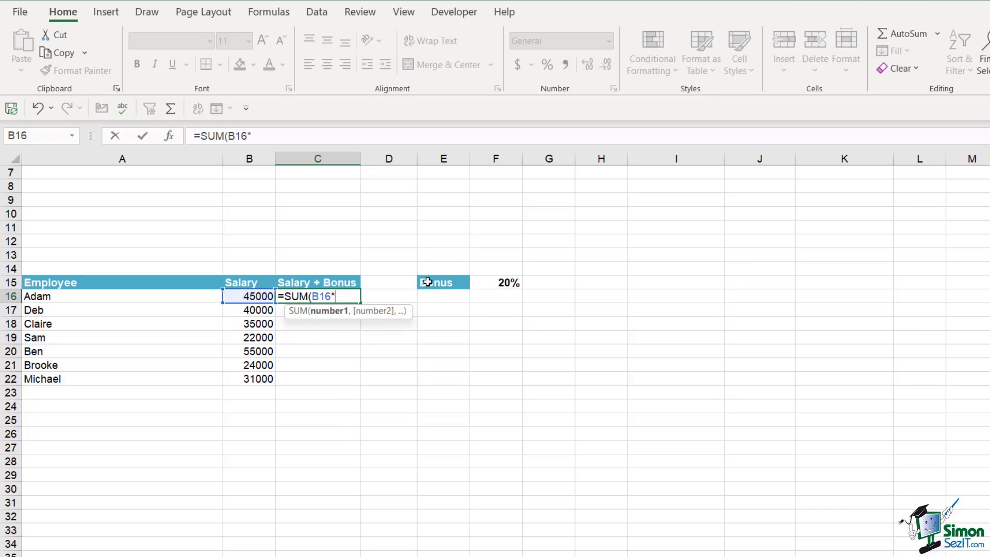
{"action": "left_click", "coordinate": [502, 284]}
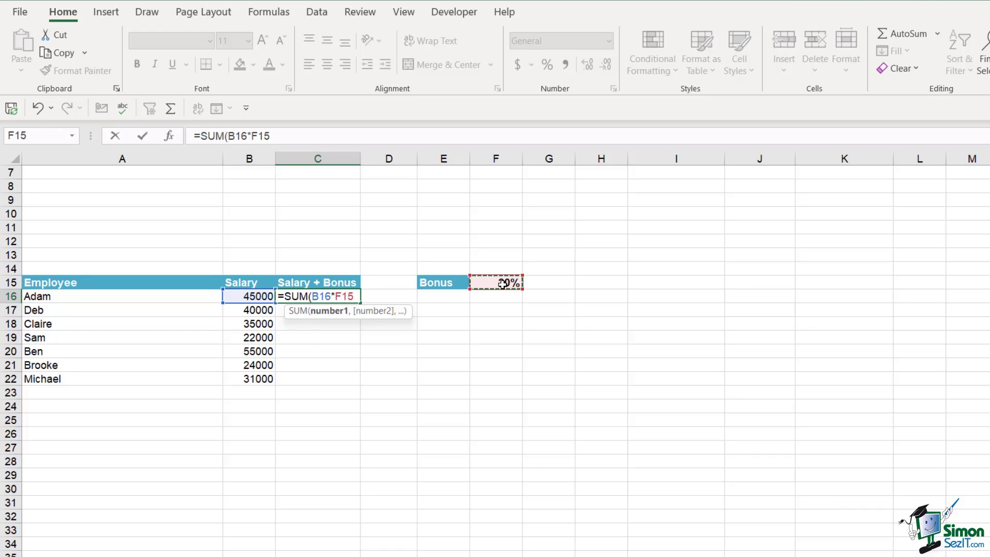
{"action": "key", "text": "F4"}
{"action": "type", "text": "+"}
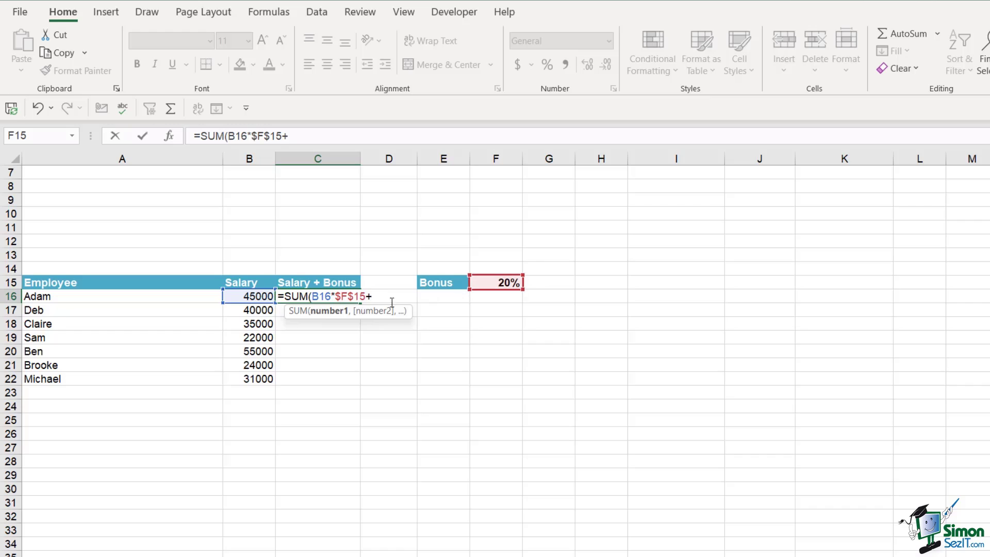
{"action": "left_click", "coordinate": [246, 298]}
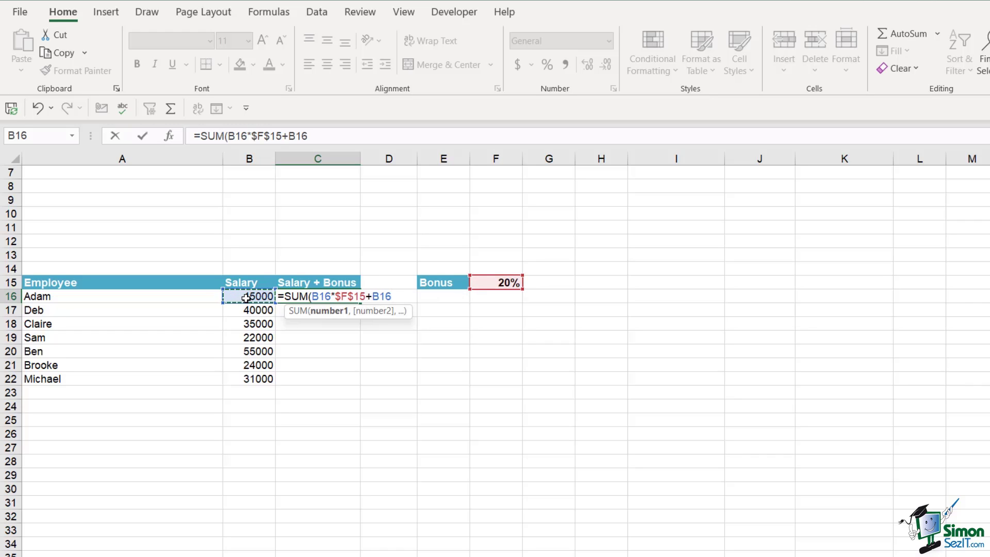
{"action": "type", "text": ")"}
{"action": "key", "text": "Return"}
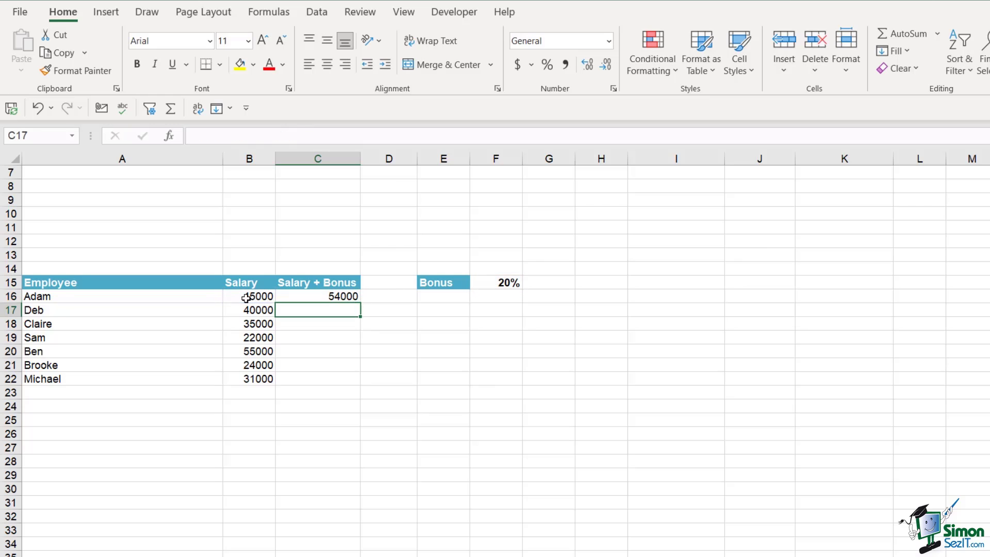
{"action": "left_click", "coordinate": [331, 295]}
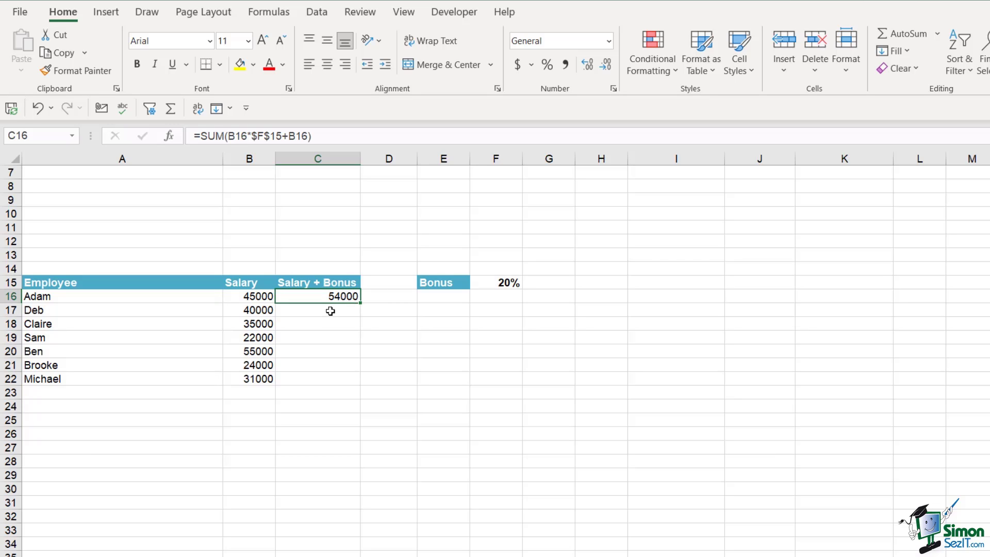
Select C17, enlarge the formula bar for multi-line editing, and type =LET(
{"action": "left_click", "coordinate": [331, 311]}
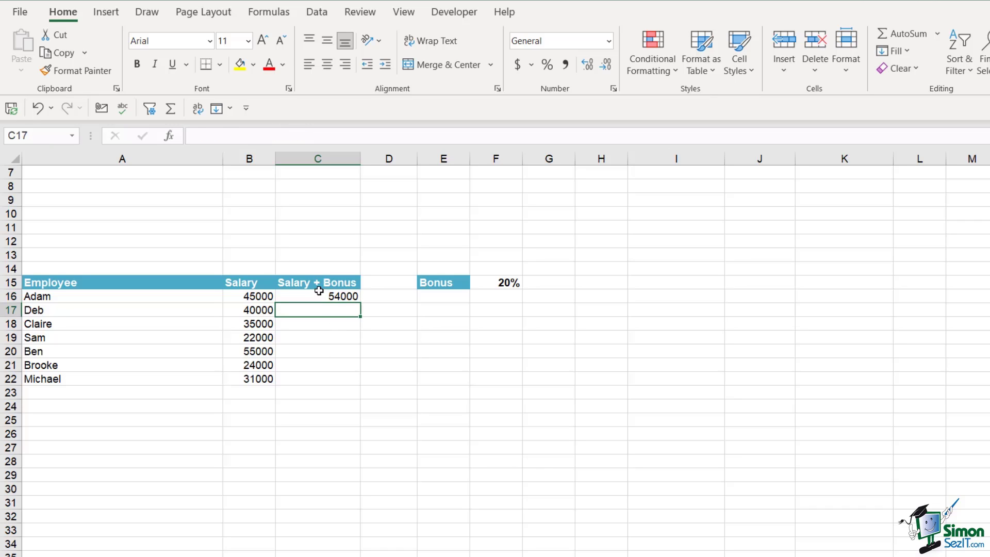
{"action": "left_click", "coordinate": [204, 134]}
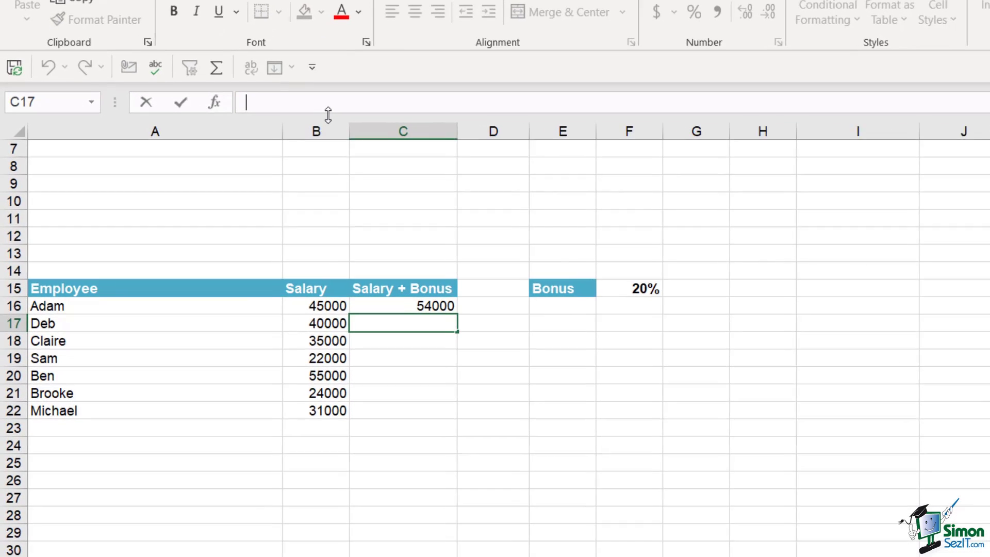
{"action": "left_click_drag", "start_coordinate": [332, 113], "coordinate": [328, 168]}
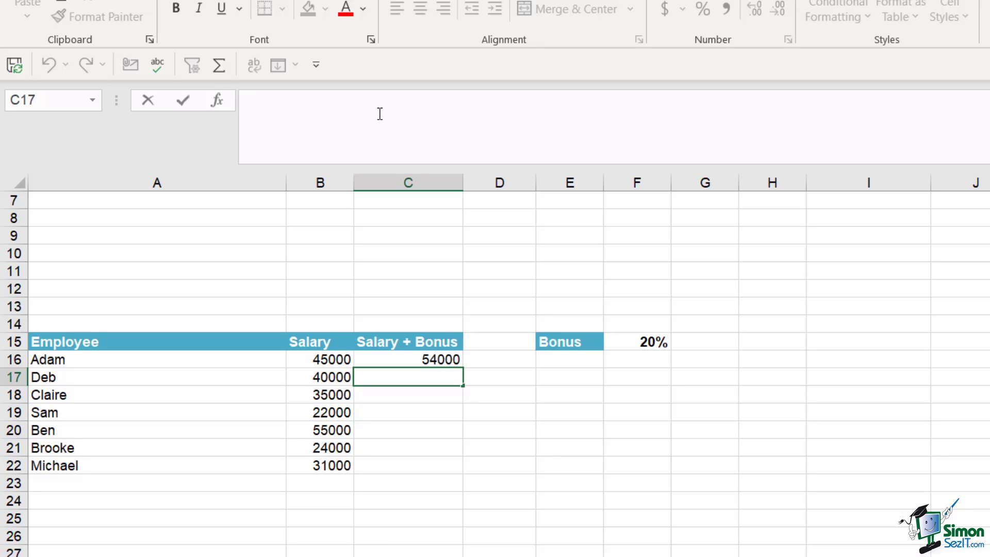
{"action": "type", "text": "=LET("}
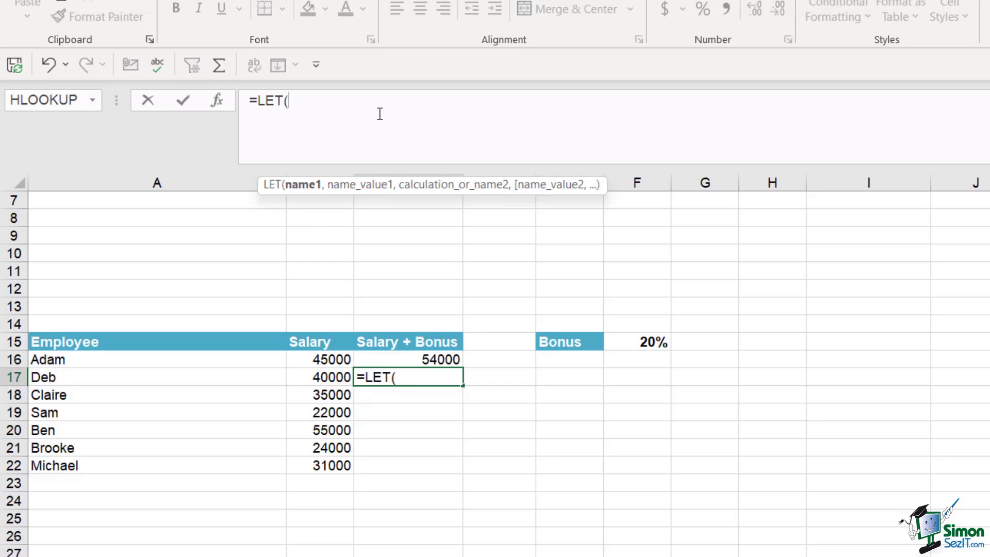
Define salary as B17 on a new line of C17's LET formula
{"action": "left_click", "coordinate": [296, 102]}
{"action": "key", "text": "alt+Return"}
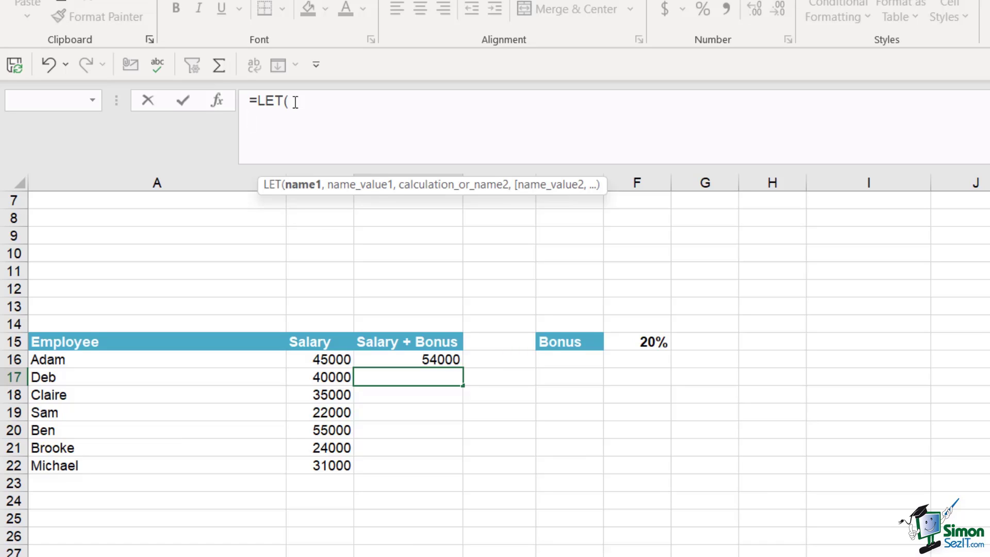
{"action": "type", "text": "salary,"}
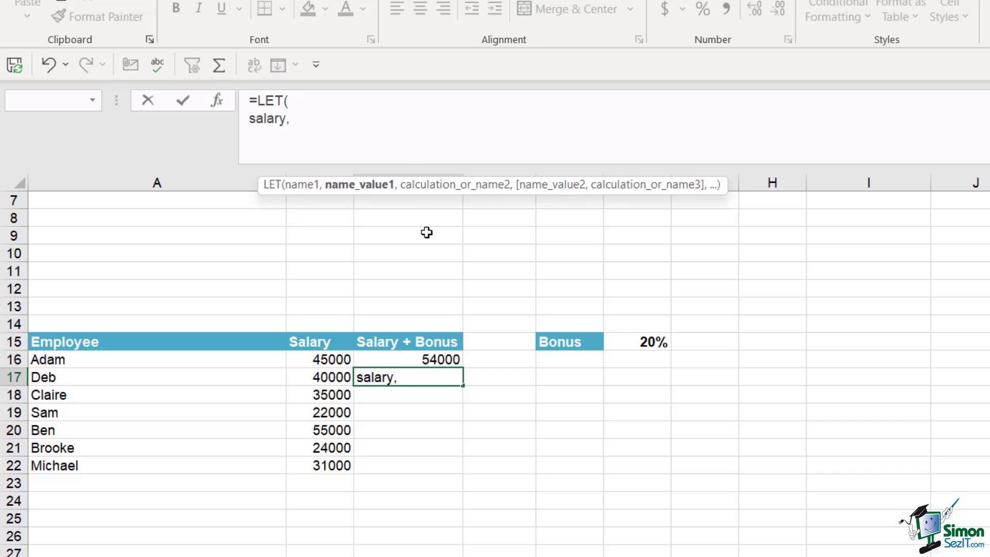
{"action": "left_click", "coordinate": [319, 377]}
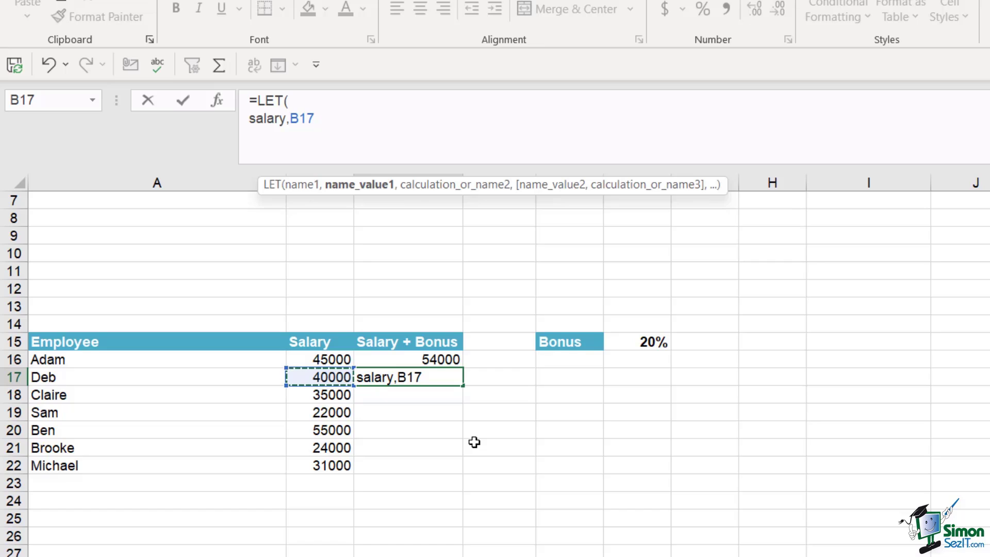
{"action": "type", "text": ","}
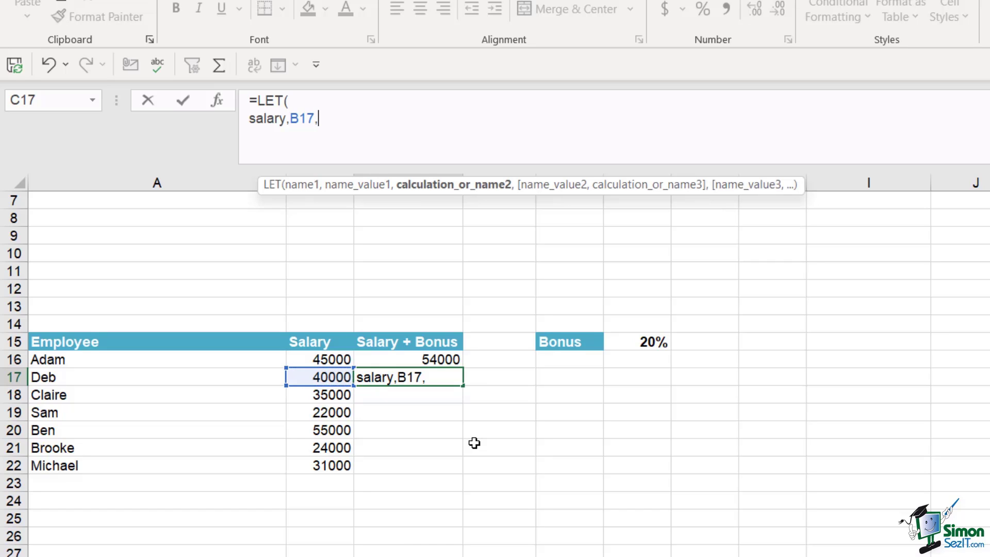
Define bonus as the absolute $F$15 on its own line, leaving a line for the calculation
{"action": "key", "text": "alt+Return"}
{"action": "type", "text": "bo"}
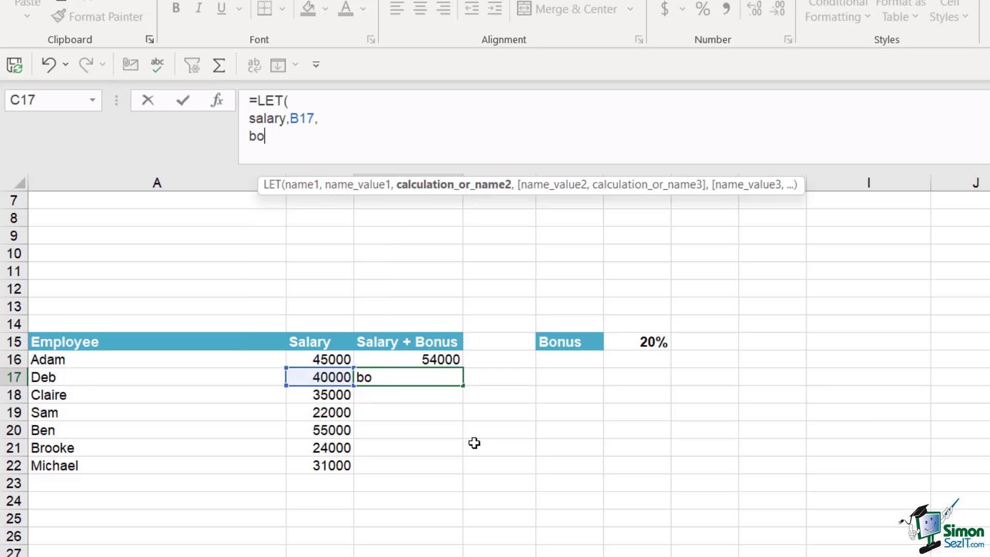
{"action": "type", "text": "nus,"}
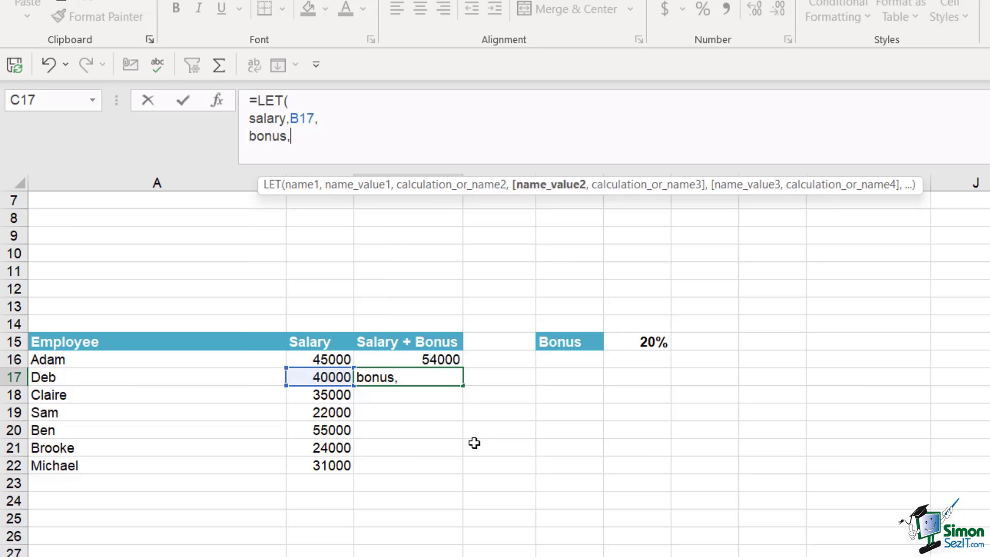
{"action": "left_click", "coordinate": [640, 345]}
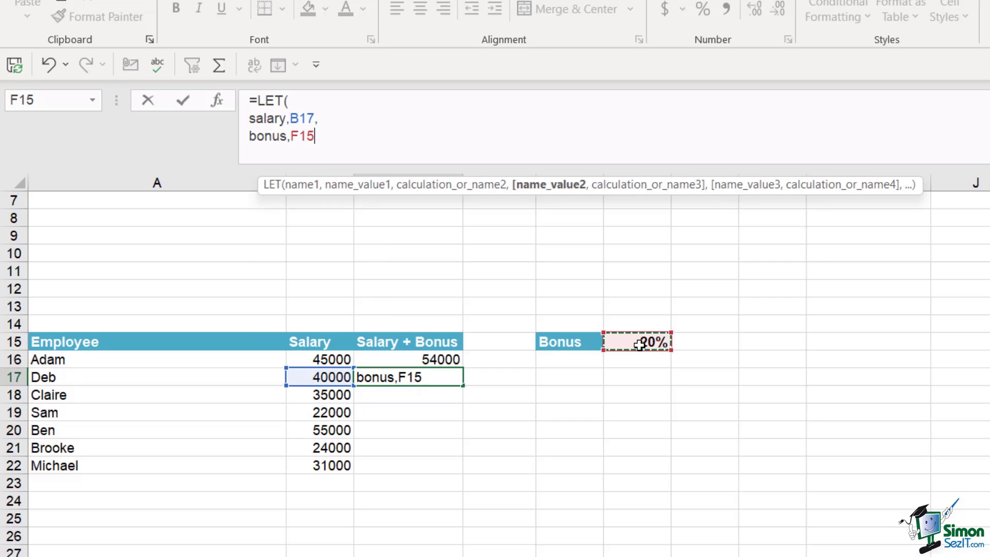
{"action": "key", "text": "F4"}
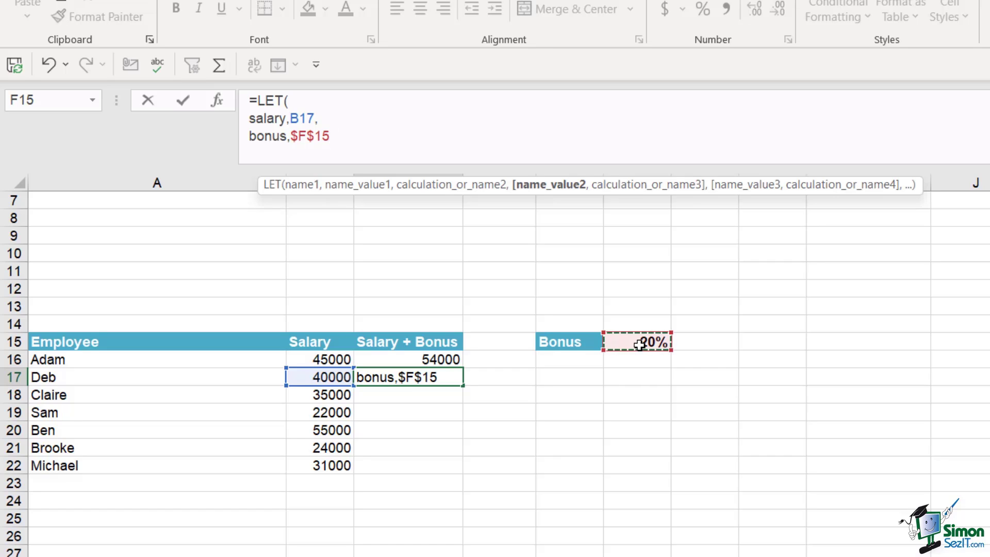
{"action": "type", "text": ","}
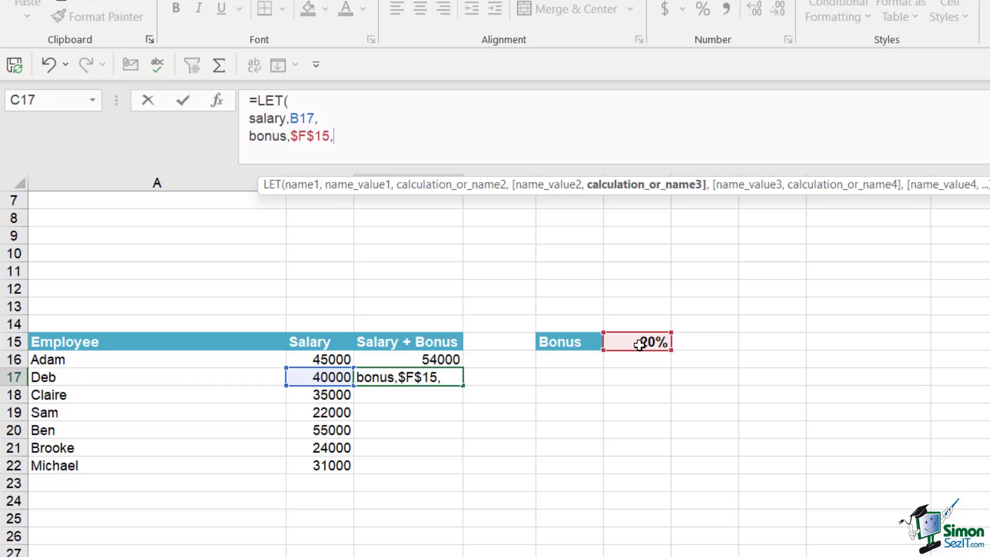
{"action": "key", "text": "alt+Return"}
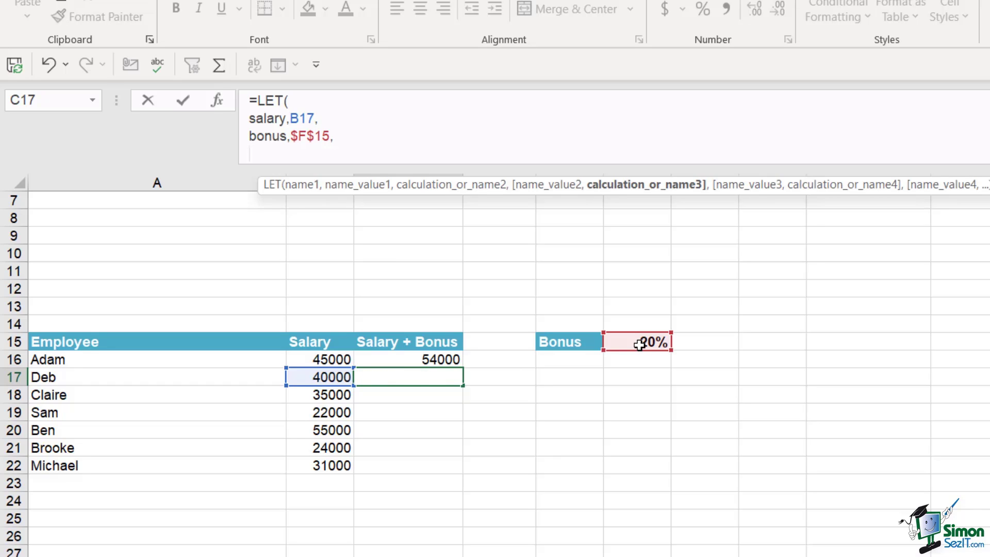
Finish C17's LET formula with SUM(salary*bonus+salary), returning 48000
{"action": "type", "text": "SUM"}
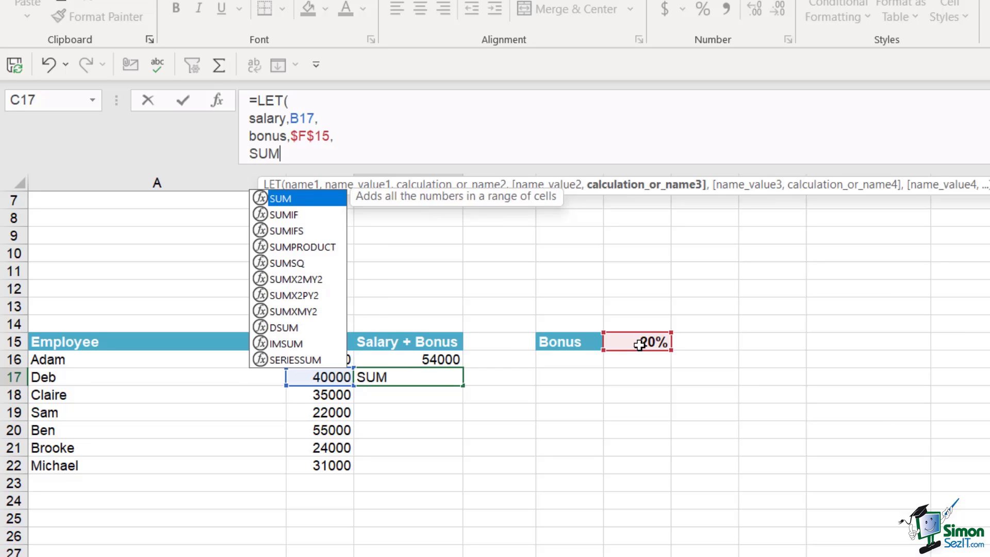
{"action": "type", "text": "("}
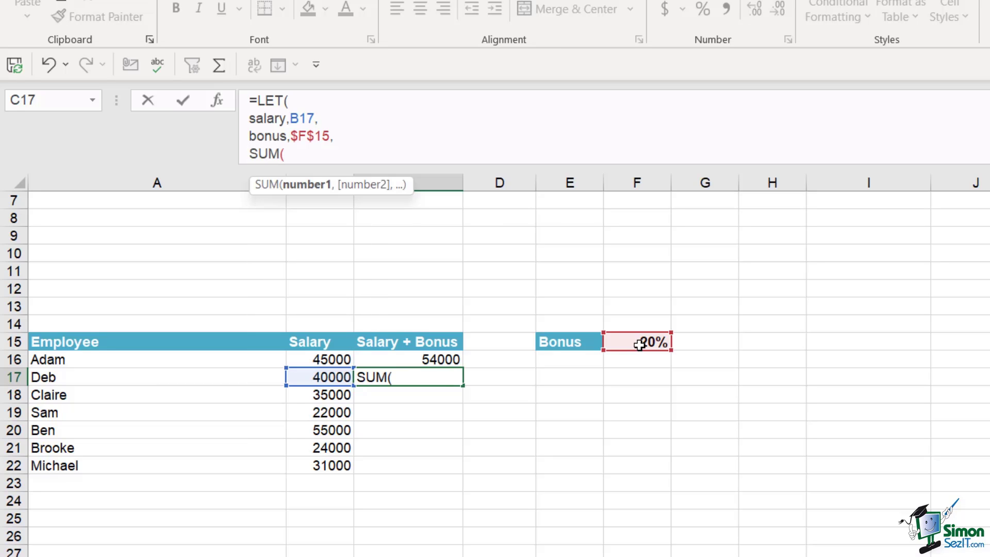
{"action": "type", "text": "sa"}
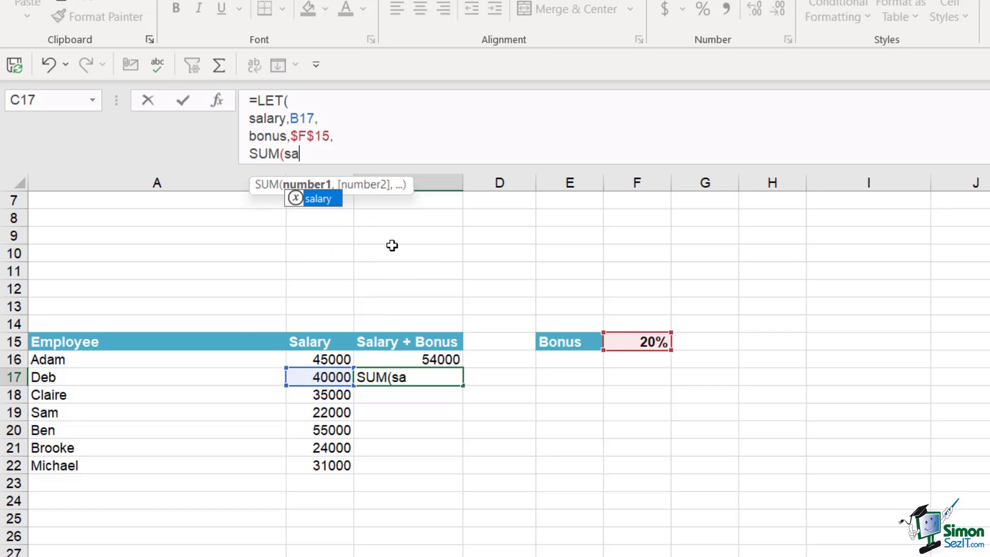
{"action": "key", "text": "Tab"}
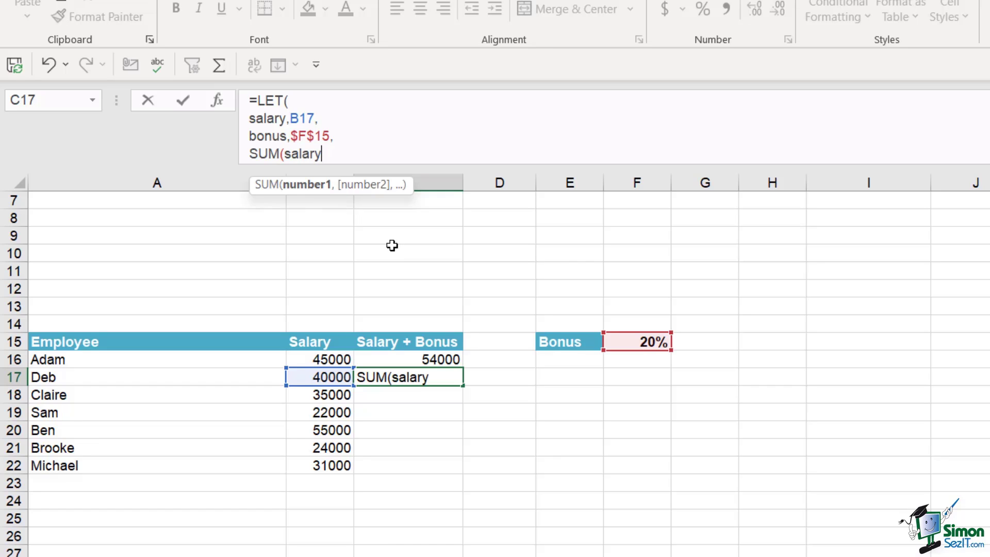
{"action": "type", "text": "*b"}
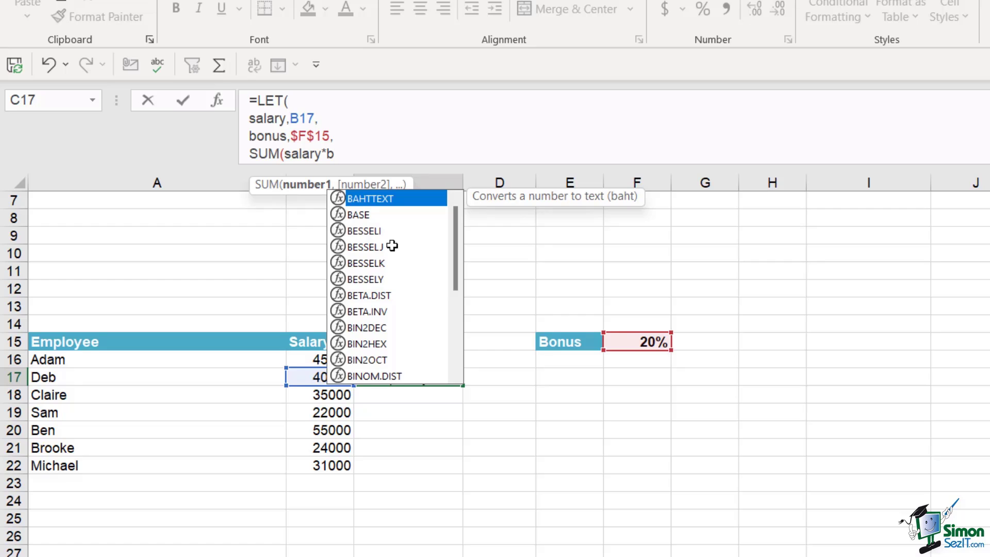
{"action": "type", "text": "o"}
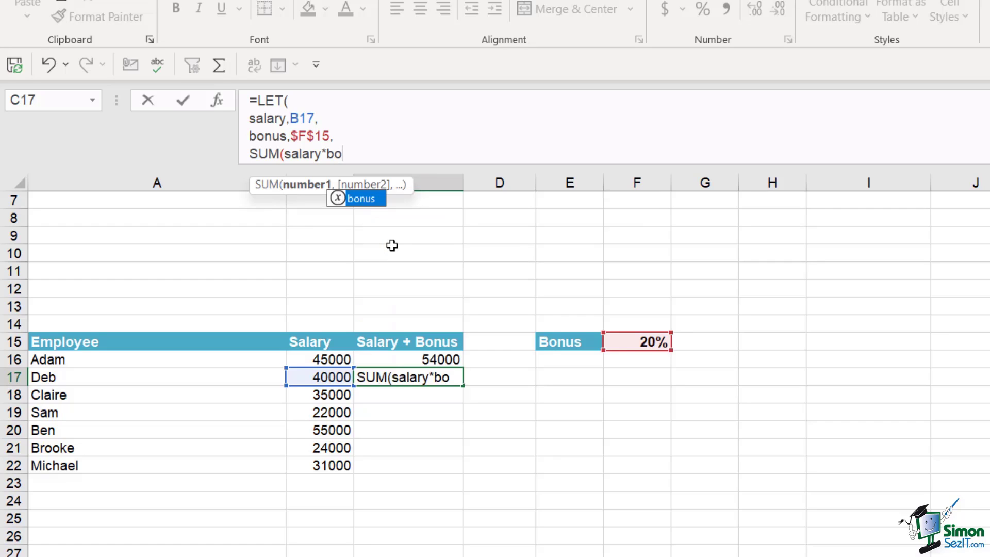
{"action": "key", "text": "Tab"}
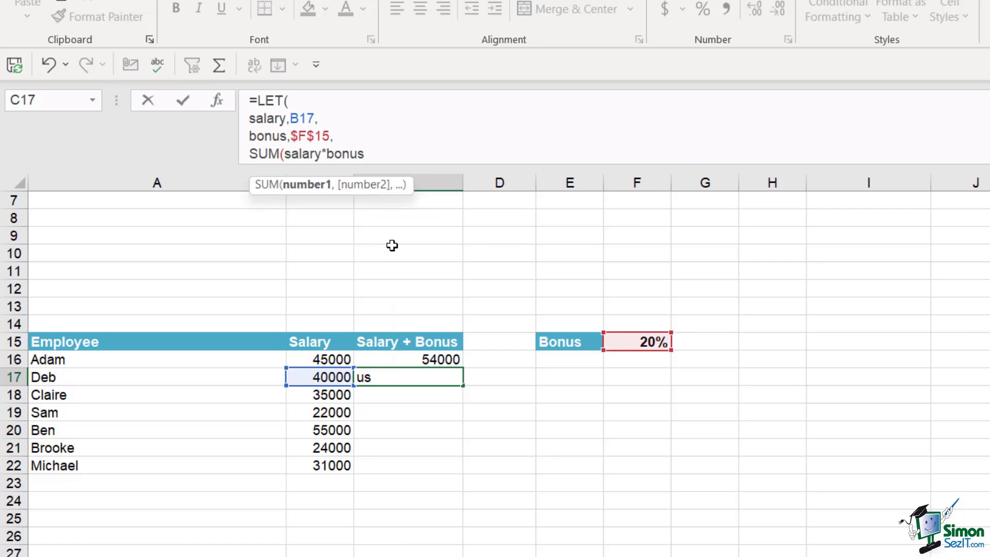
{"action": "type", "text": "+sa"}
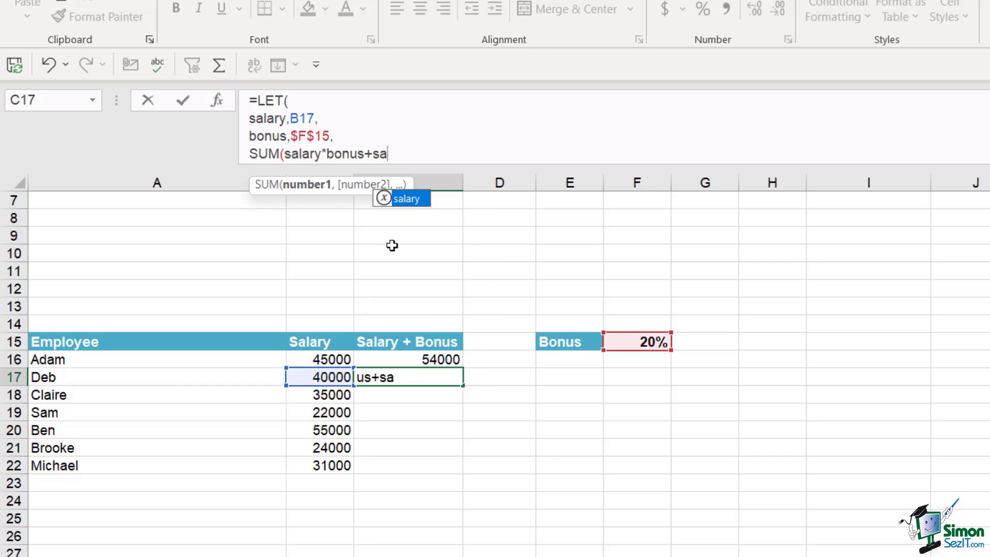
{"action": "key", "text": "Tab"}
{"action": "type", "text": ")"}
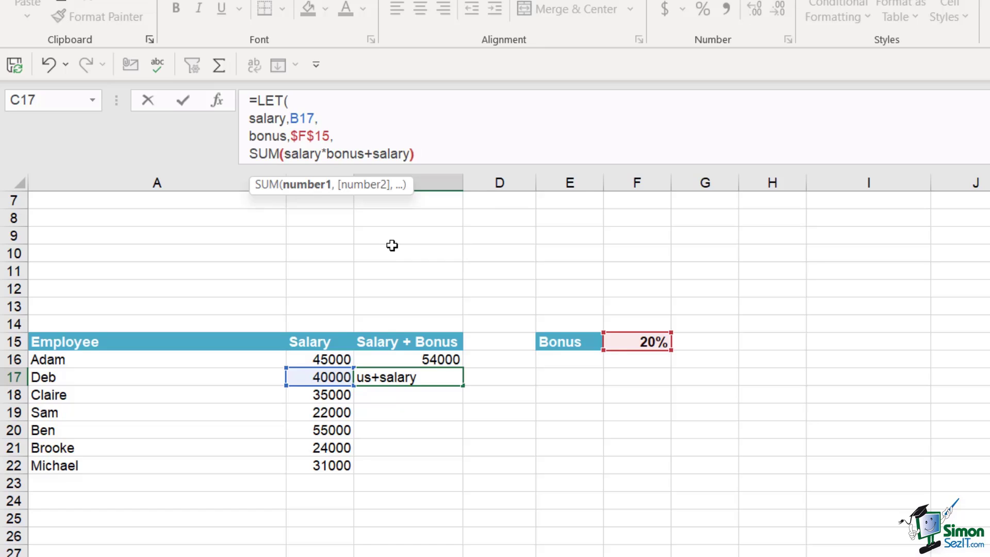
{"action": "type", "text": ")"}
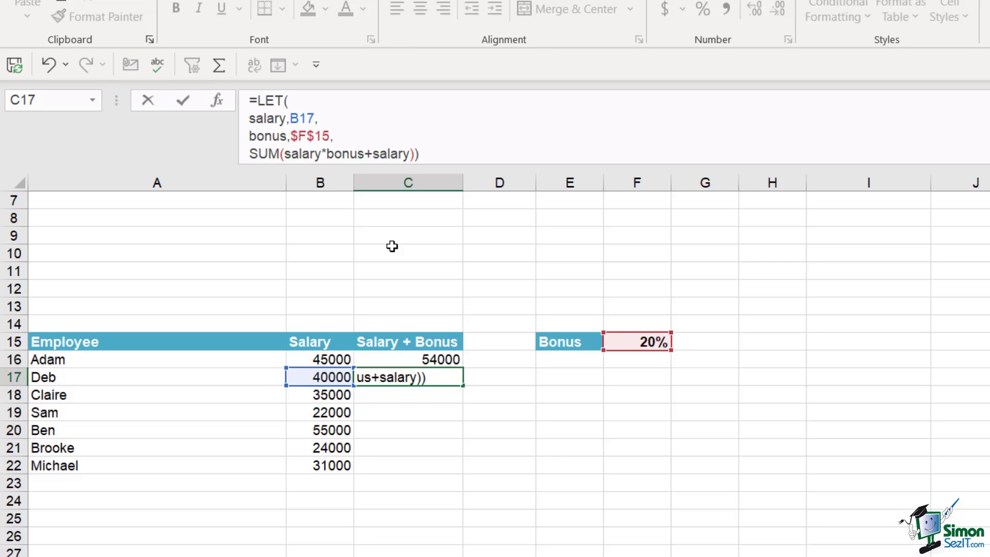
{"action": "key", "text": "Return"}
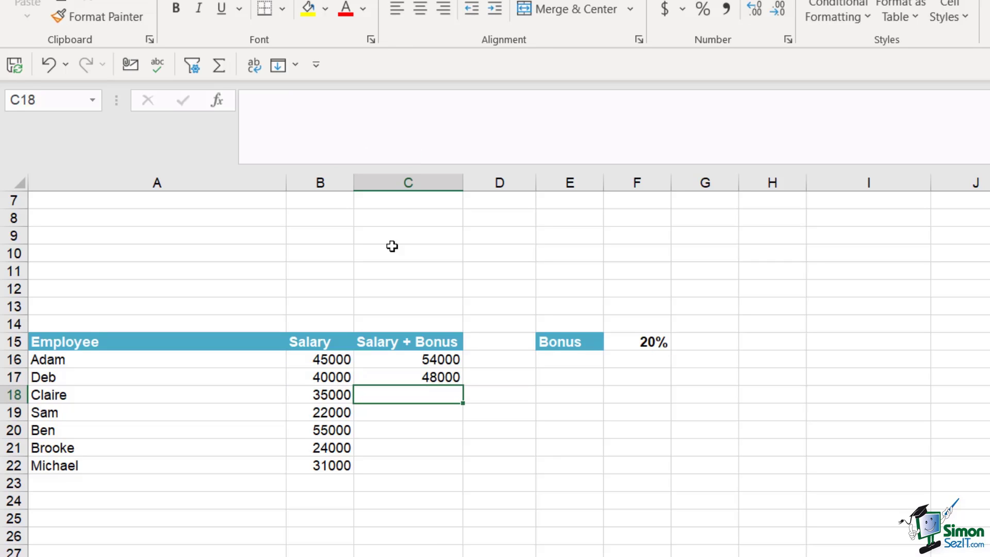
Fill C17's LET formula down to C22 and check the copy in C19
{"action": "left_click", "coordinate": [441, 376]}
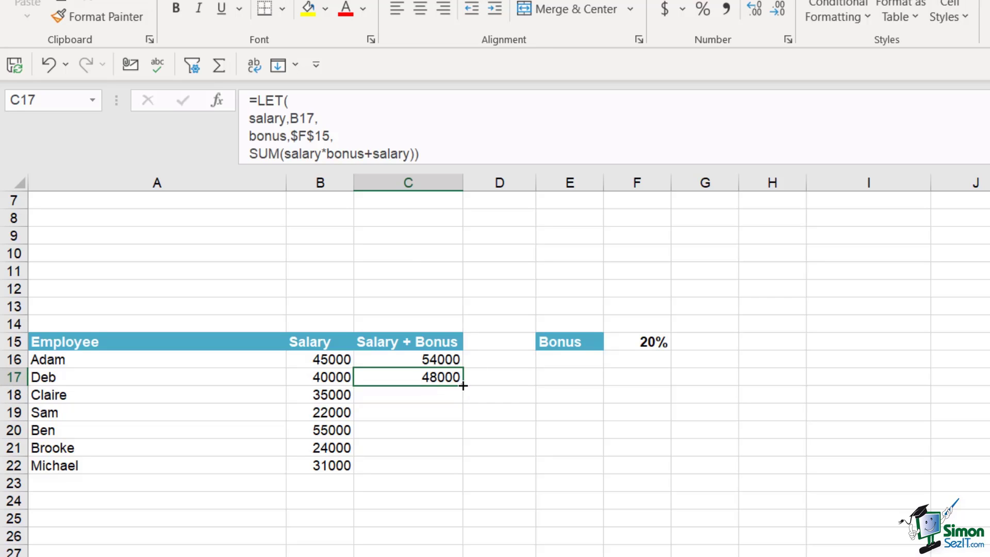
{"action": "double_click", "coordinate": [461, 386]}
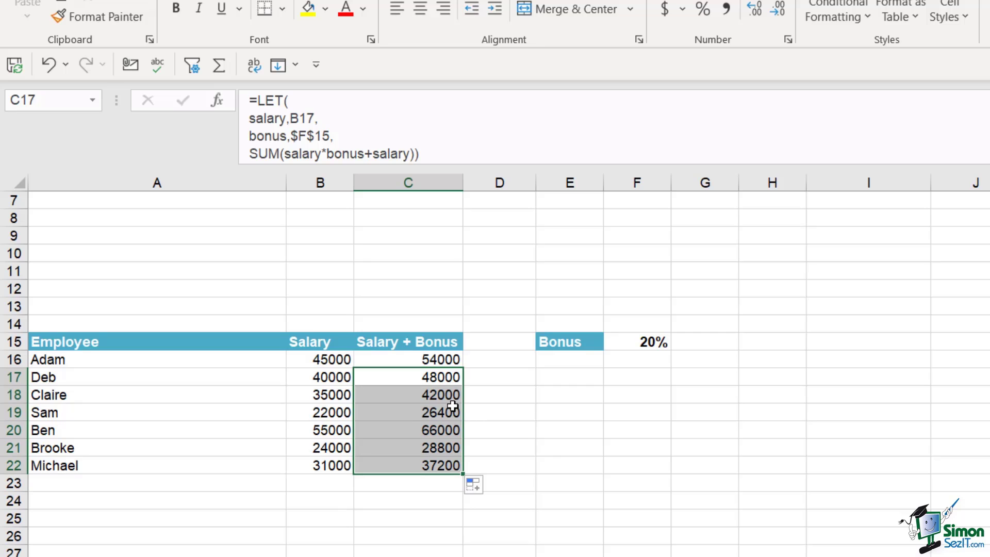
{"action": "left_click", "coordinate": [455, 411]}
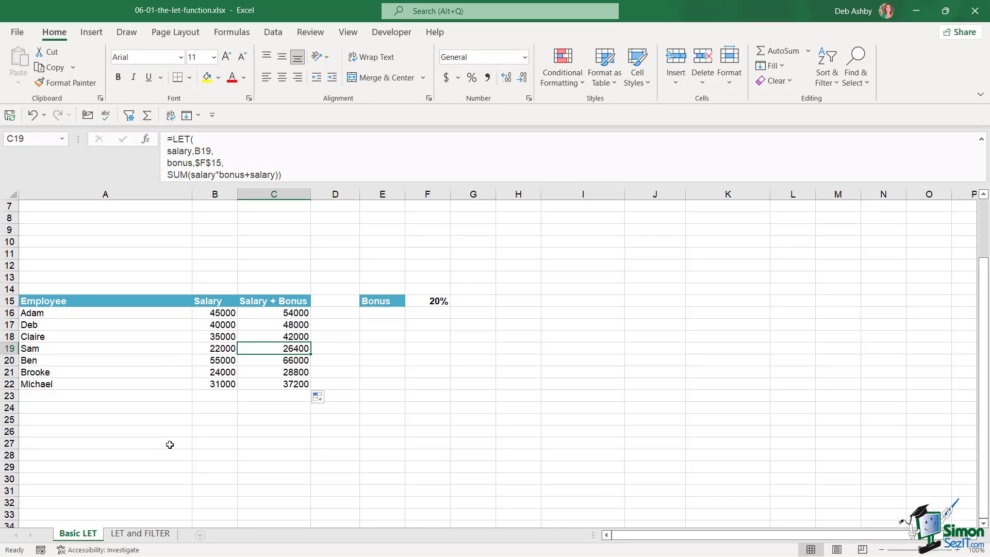
Open the LET and FILTER sheet and review result cells G3:I3 and the West/English criteria in E3 and E7
{"action": "left_click", "coordinate": [142, 534]}
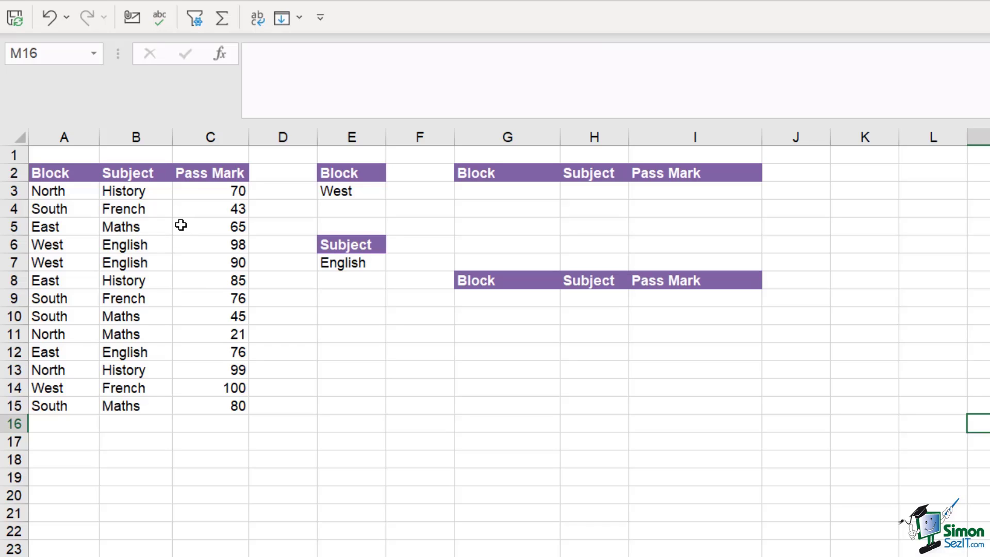
{"action": "left_click", "coordinate": [481, 191]}
{"action": "left_click", "coordinate": [567, 192]}
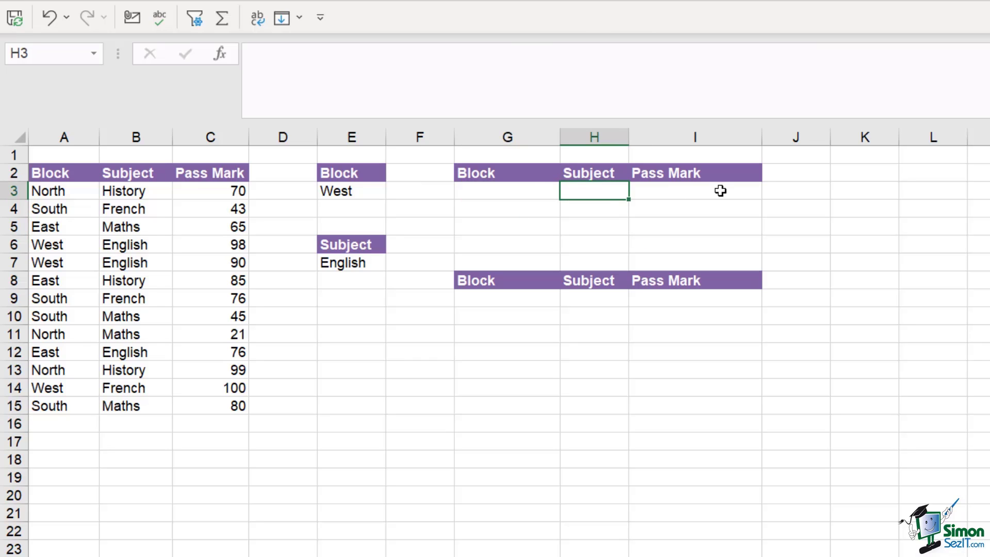
{"action": "left_click", "coordinate": [720, 190]}
{"action": "left_click", "coordinate": [343, 190]}
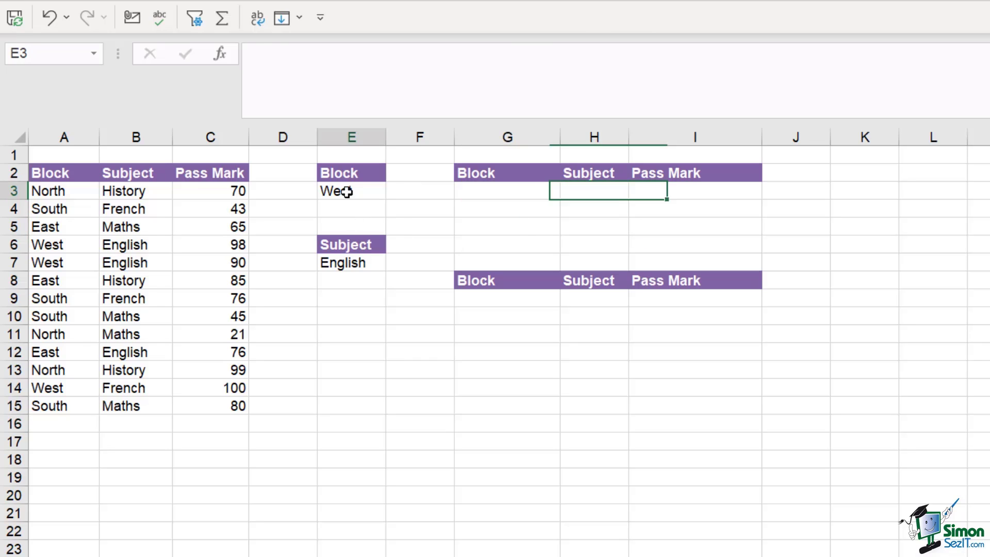
{"action": "left_click", "coordinate": [347, 262]}
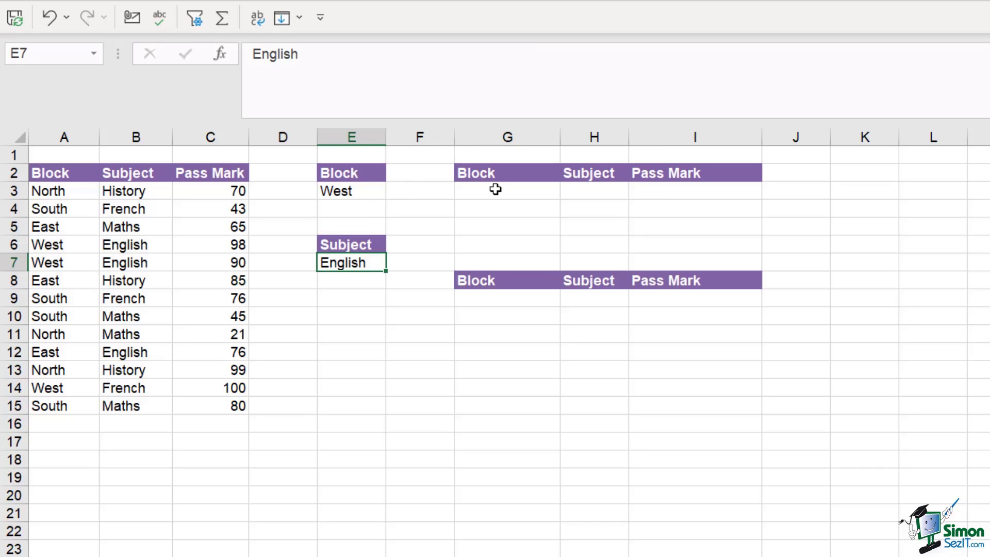
{"action": "left_click", "coordinate": [344, 192]}
{"action": "left_click", "coordinate": [351, 263]}
{"action": "left_click", "coordinate": [481, 191]}
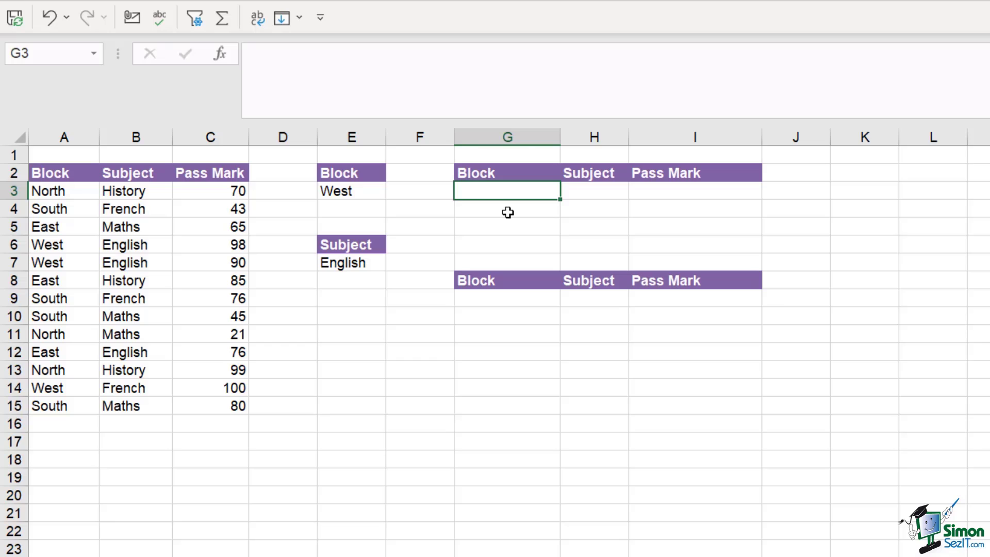
Start a FILTER in G3 over A3:C15 with the condition A3:A15=$E$3
{"action": "type", "text": "=F"}
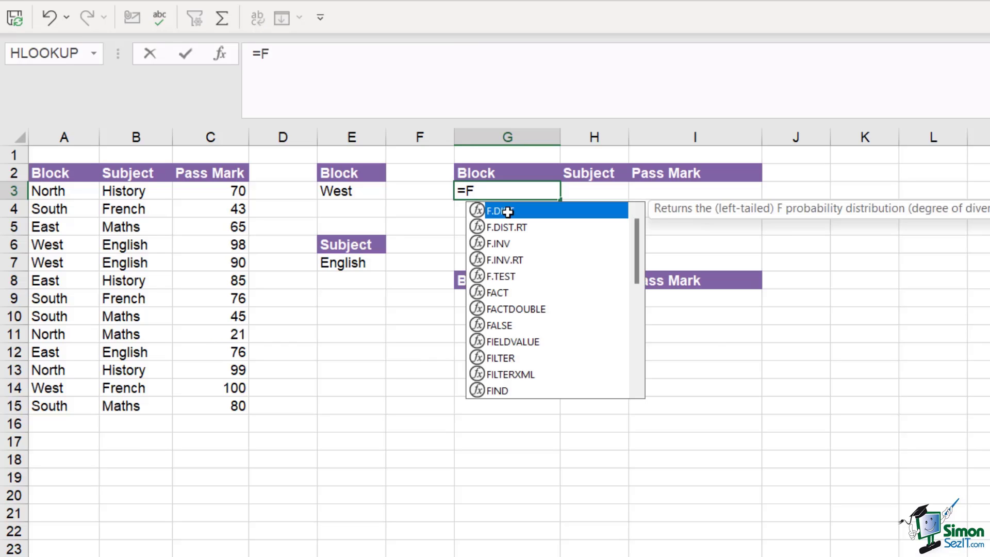
{"action": "type", "text": "IL"}
{"action": "key", "text": "Tab"}
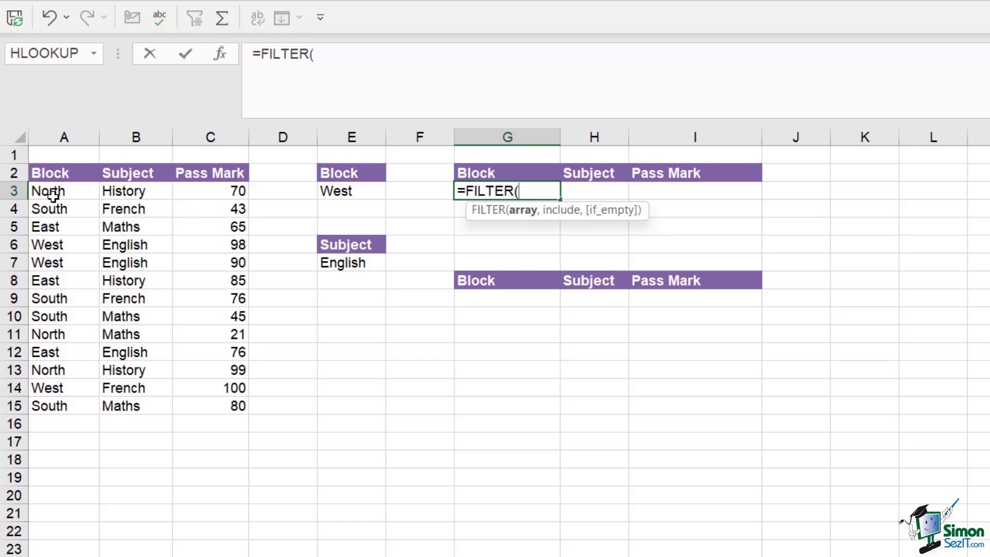
{"action": "mouse_move", "coordinate": [51, 194]}
{"action": "left_mouse_down"}
{"action": "mouse_move", "coordinate": [203, 192]}
{"action": "mouse_move", "coordinate": [218, 414]}
{"action": "left_mouse_up"}
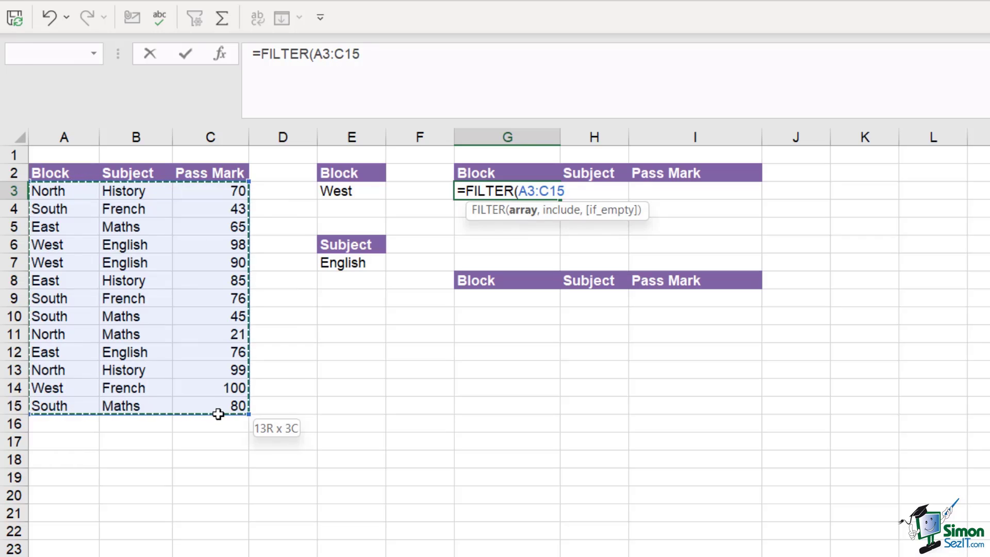
{"action": "type", "text": ","}
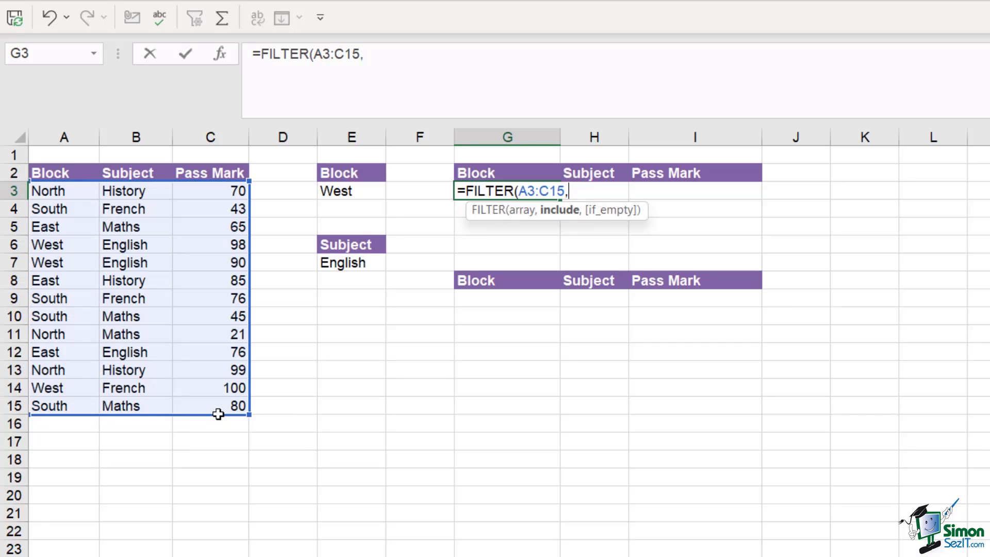
{"action": "type", "text": "("}
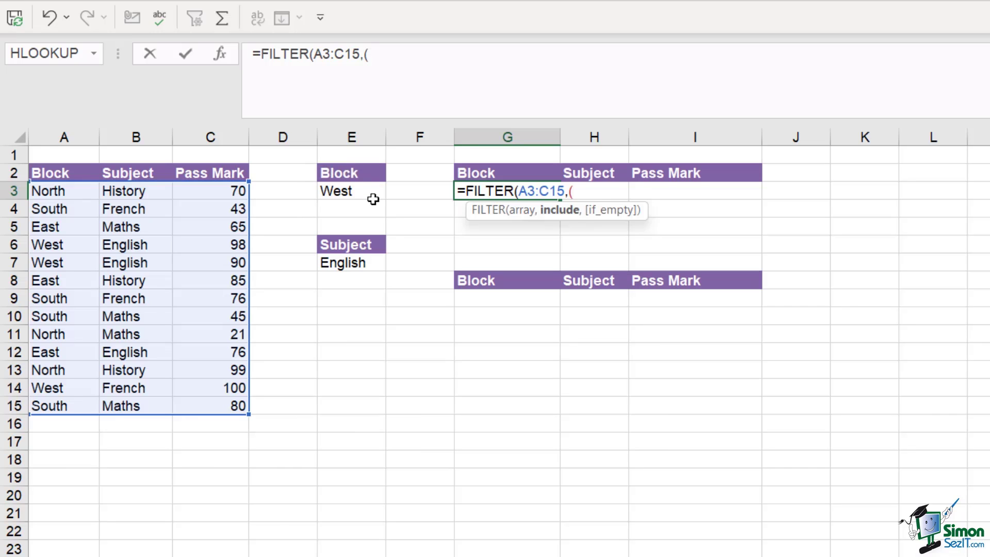
{"action": "left_click_drag", "start_coordinate": [64, 191], "coordinate": [61, 408]}
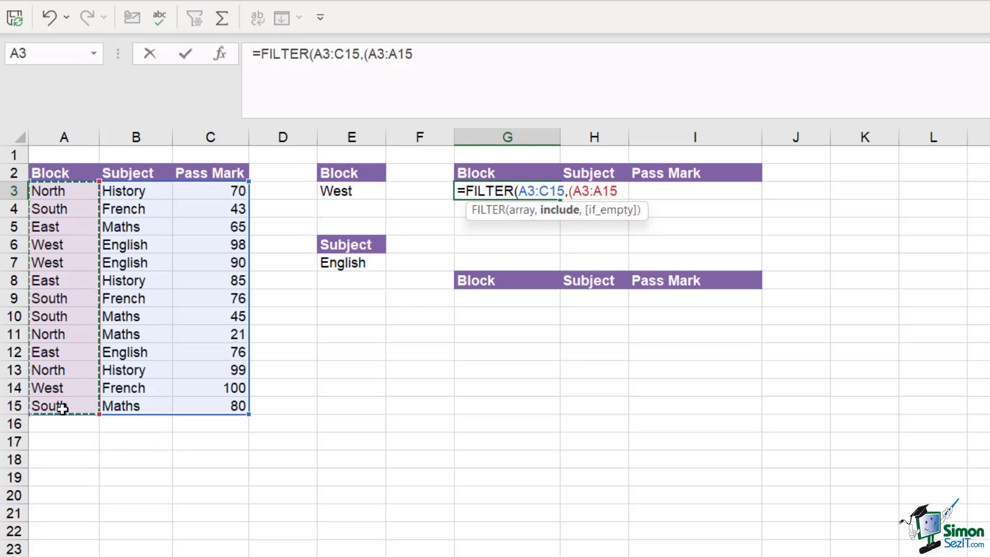
{"action": "type", "text": "="}
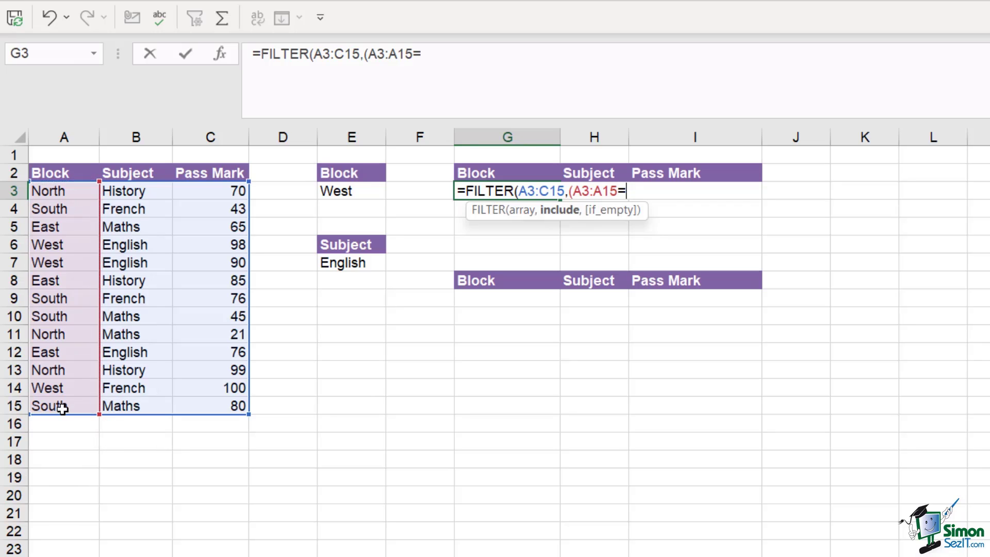
{"action": "left_click", "coordinate": [361, 190]}
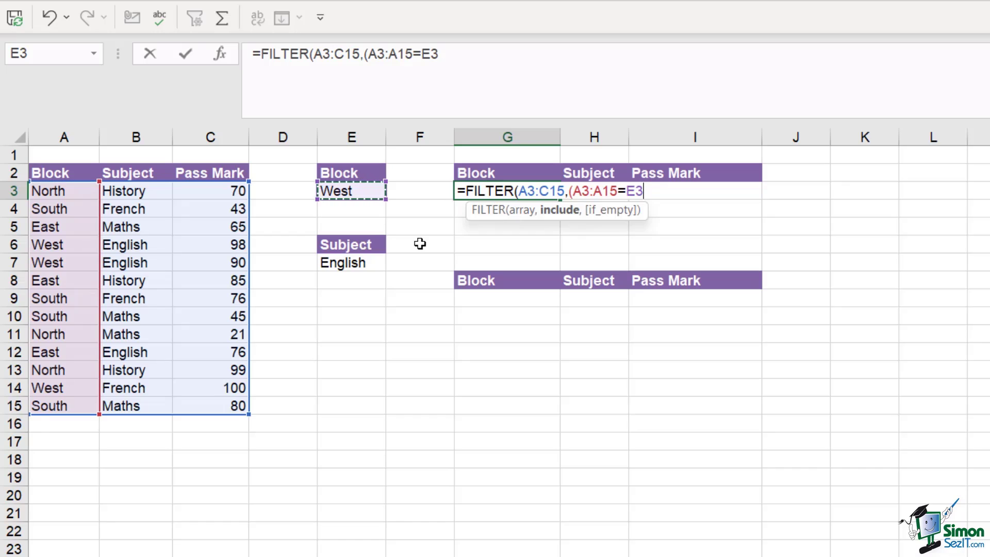
{"action": "key", "text": "F4"}
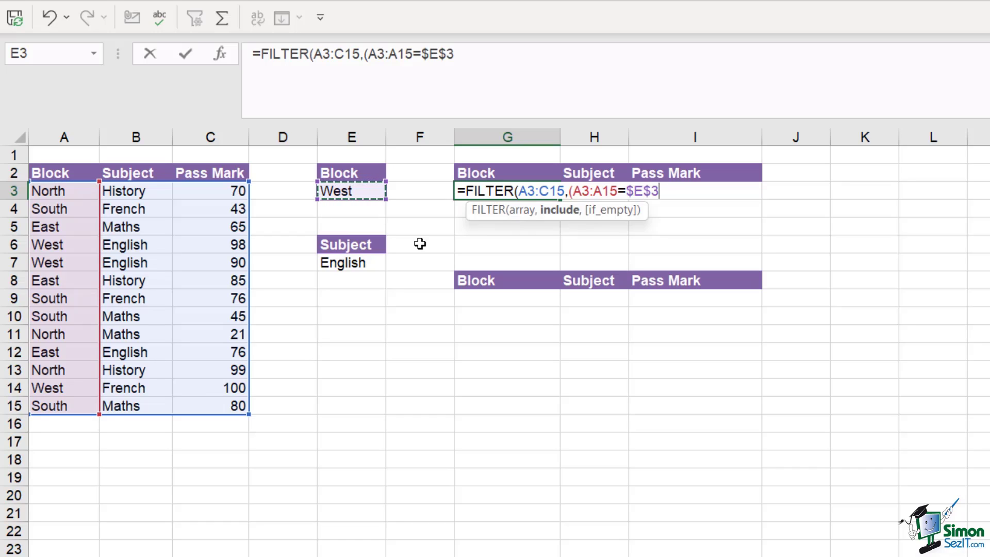
{"action": "type", "text": ")*"}
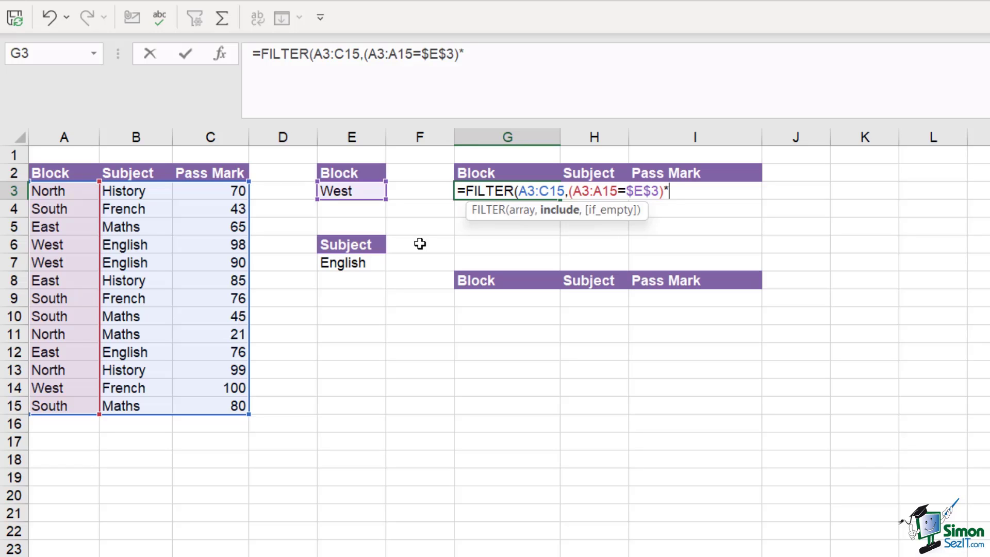
Add the condition B3:B15=$E$7 and commit, listing West English rows with marks 98 and 90
{"action": "type", "text": "("}
{"action": "left_click_drag", "start_coordinate": [130, 191], "coordinate": [129, 407]}
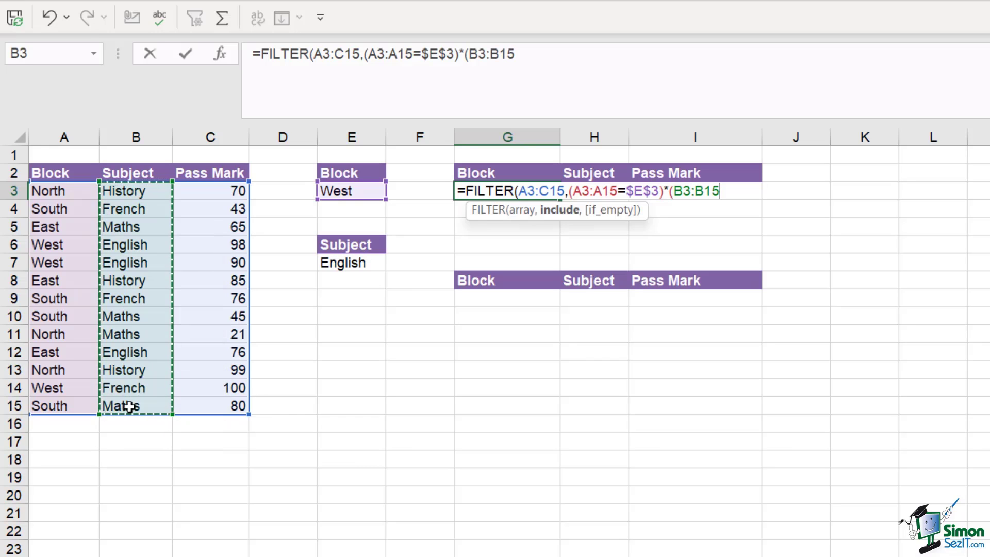
{"action": "type", "text": "="}
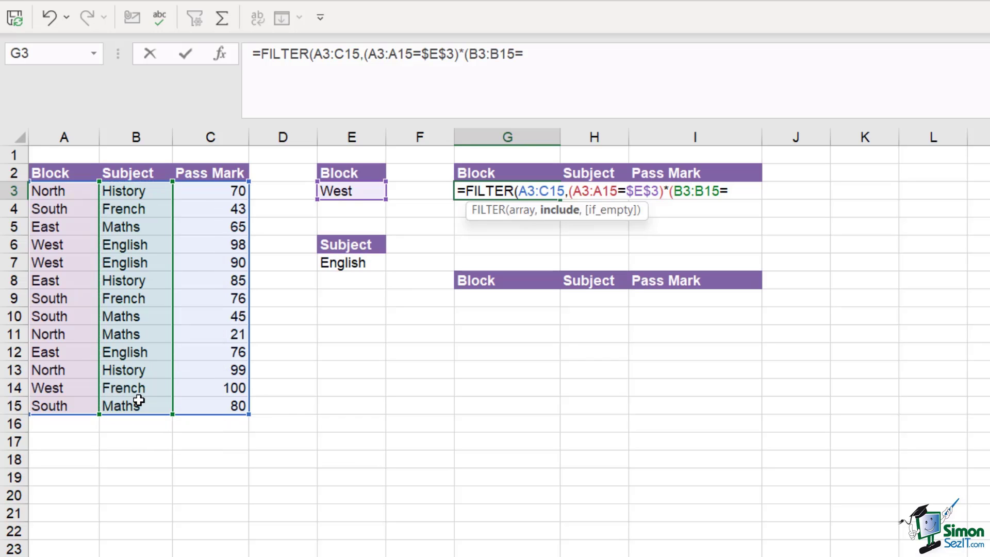
{"action": "left_click", "coordinate": [359, 263]}
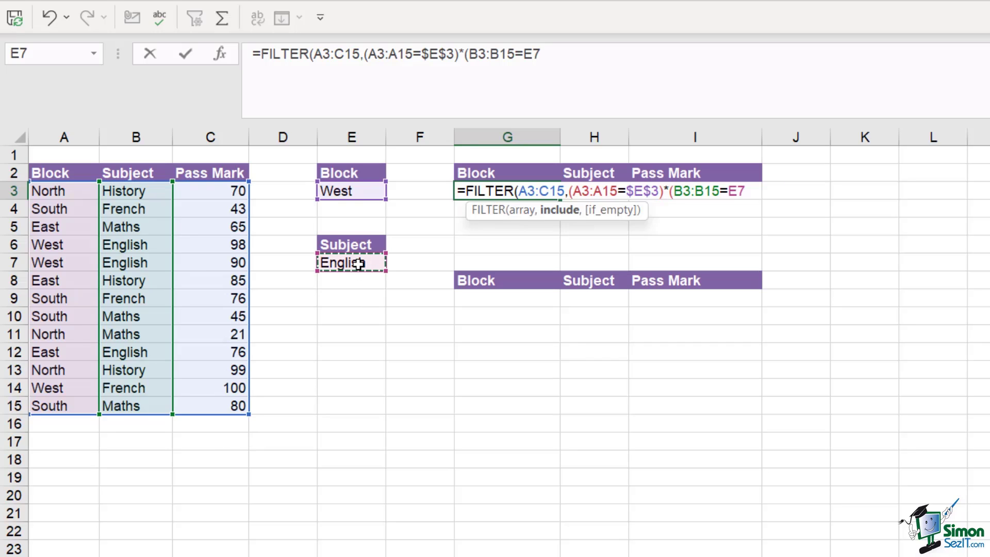
{"action": "key", "text": "F4"}
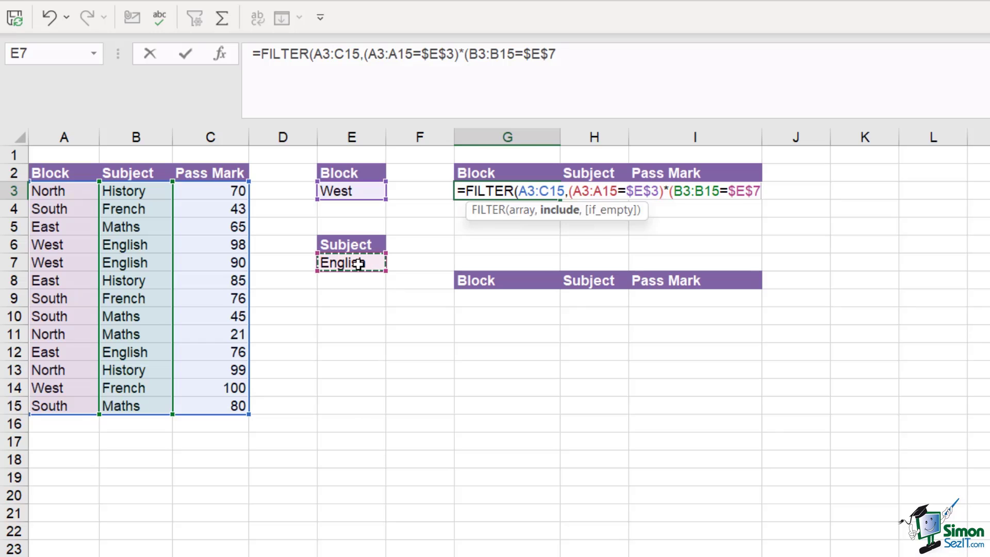
{"action": "type", "text": "))"}
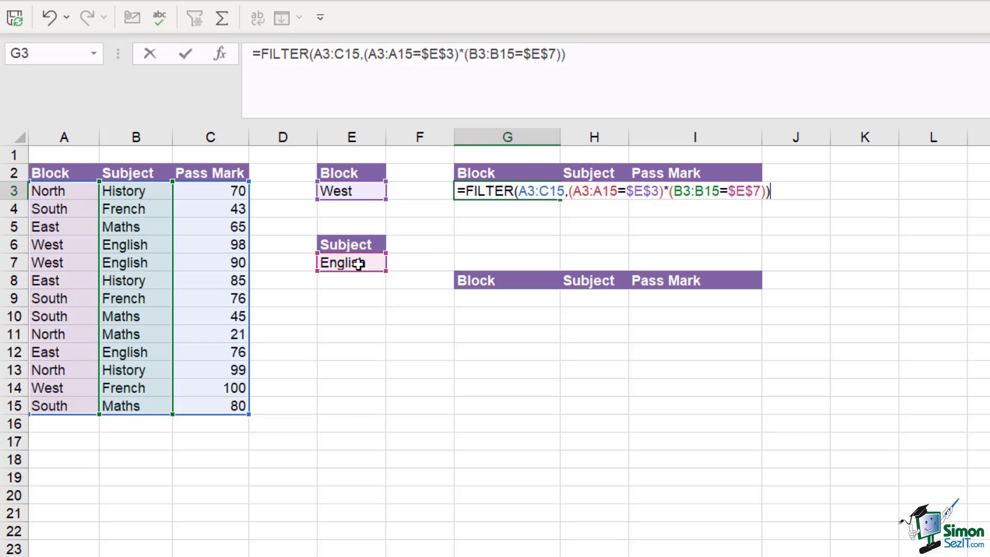
{"action": "key", "text": "Return"}
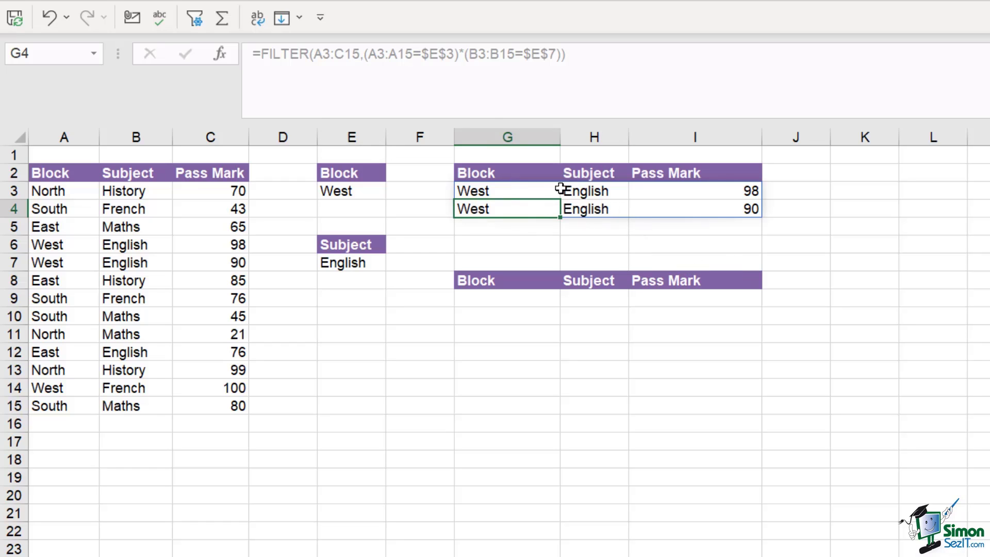
Inspect G3's A3:C15 array argument, leave the formula unchanged, and select G9
{"action": "left_click", "coordinate": [500, 191]}
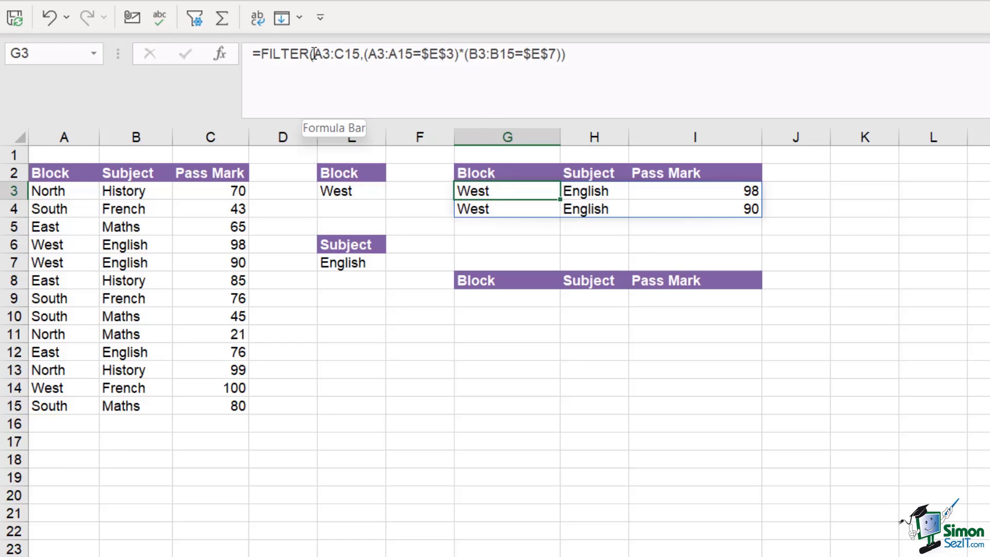
{"action": "left_click_drag", "start_coordinate": [313, 53], "coordinate": [369, 54]}
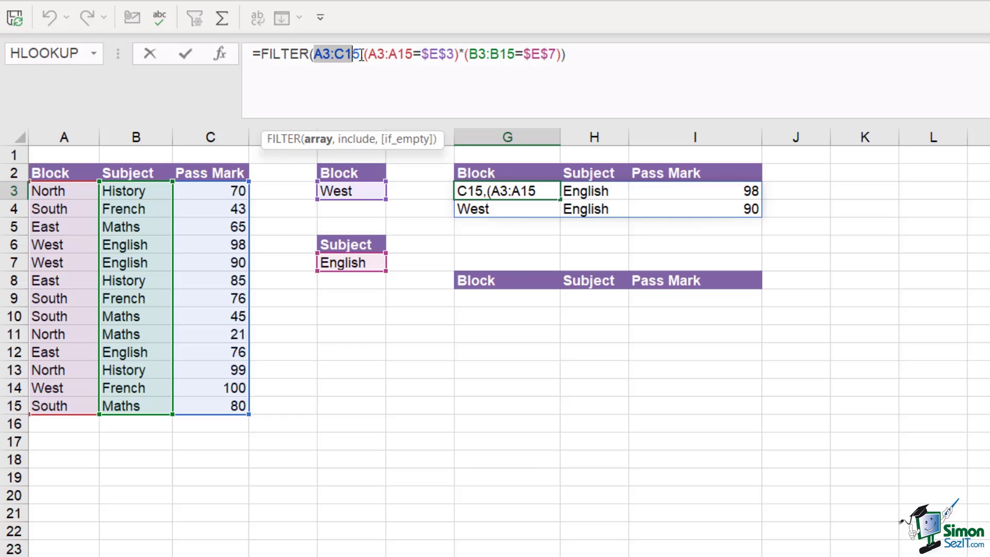
{"action": "key", "text": "Escape"}
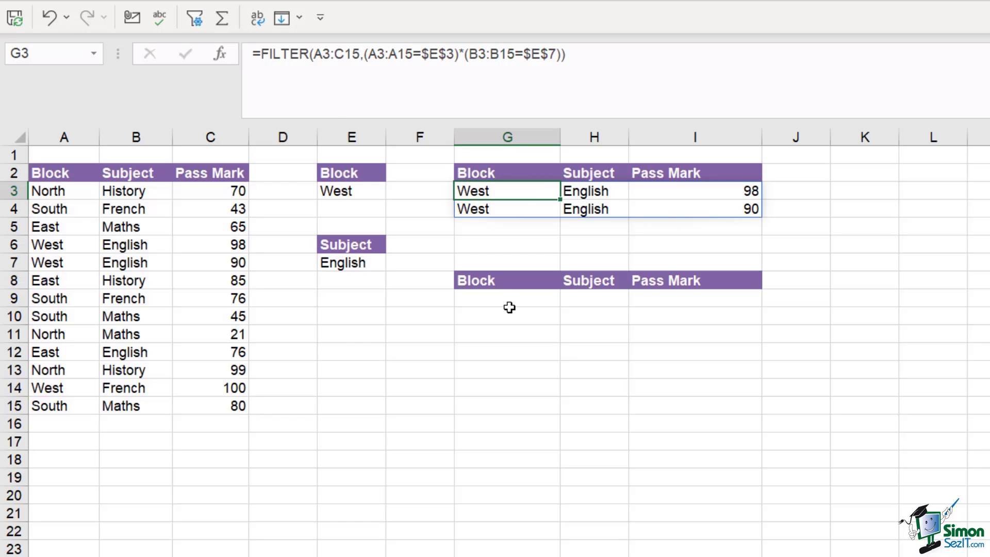
{"action": "left_click", "coordinate": [510, 299]}
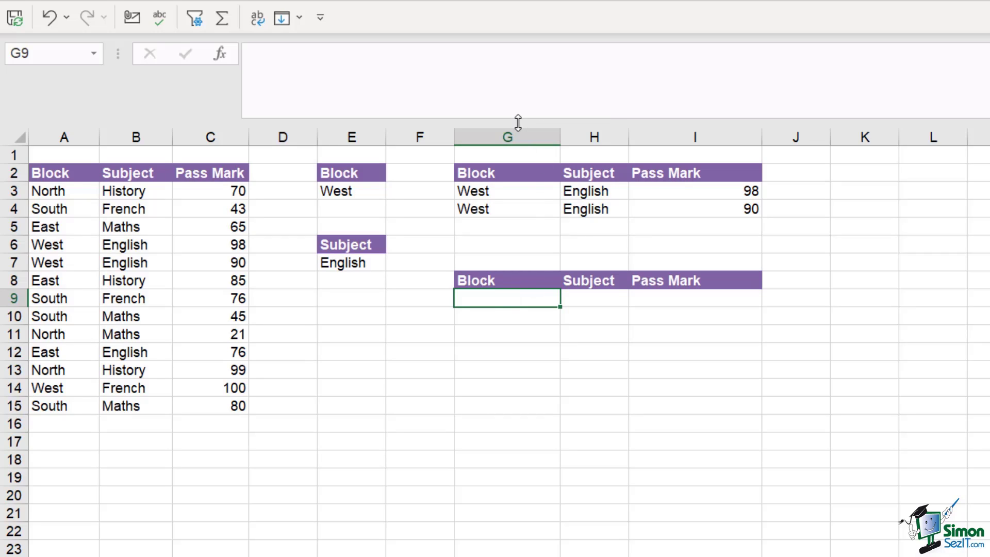
Begin a multi-line =LET formula in G9, defining data as the table A3:C15
{"action": "left_click_drag", "start_coordinate": [518, 123], "coordinate": [516, 140]}
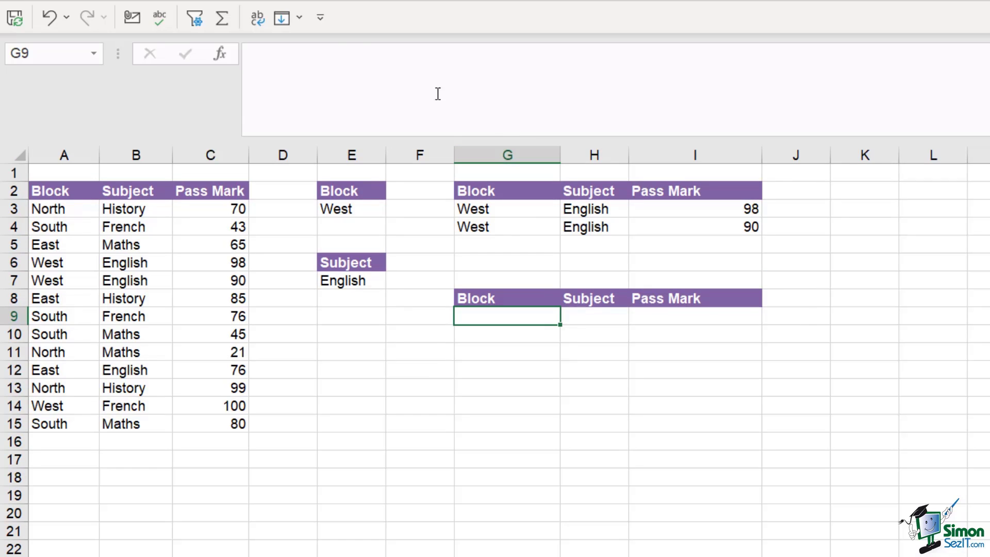
{"action": "left_click", "coordinate": [315, 53]}
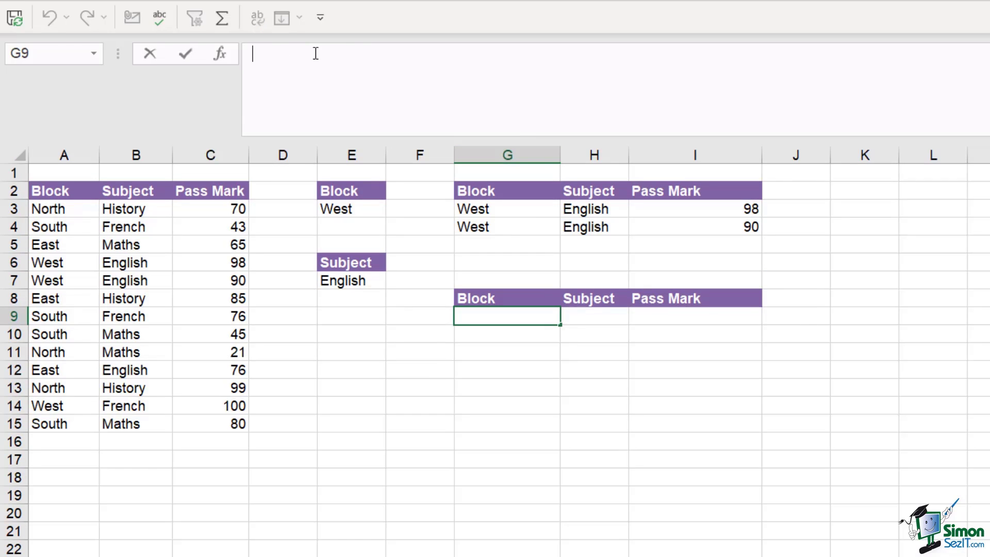
{"action": "type", "text": "=LET"}
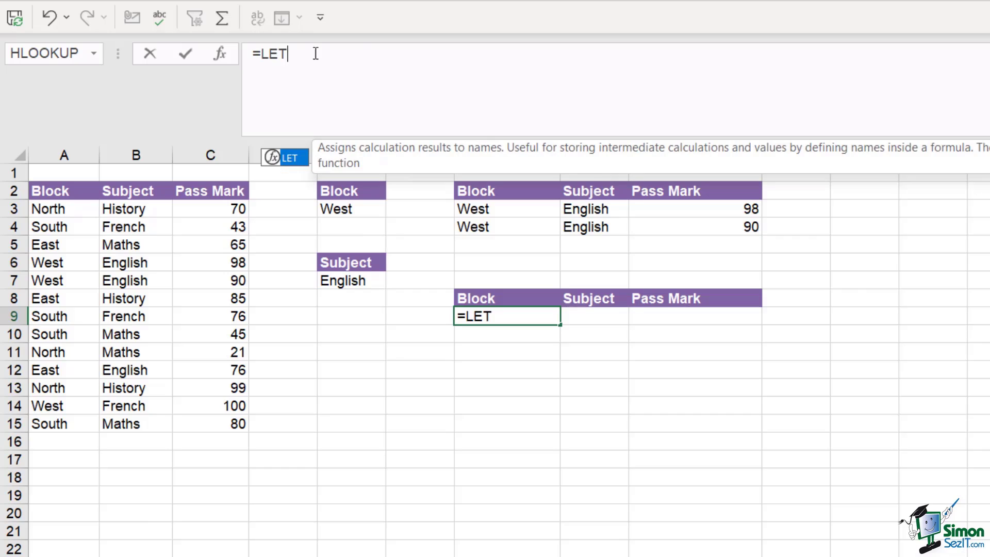
{"action": "type", "text": "("}
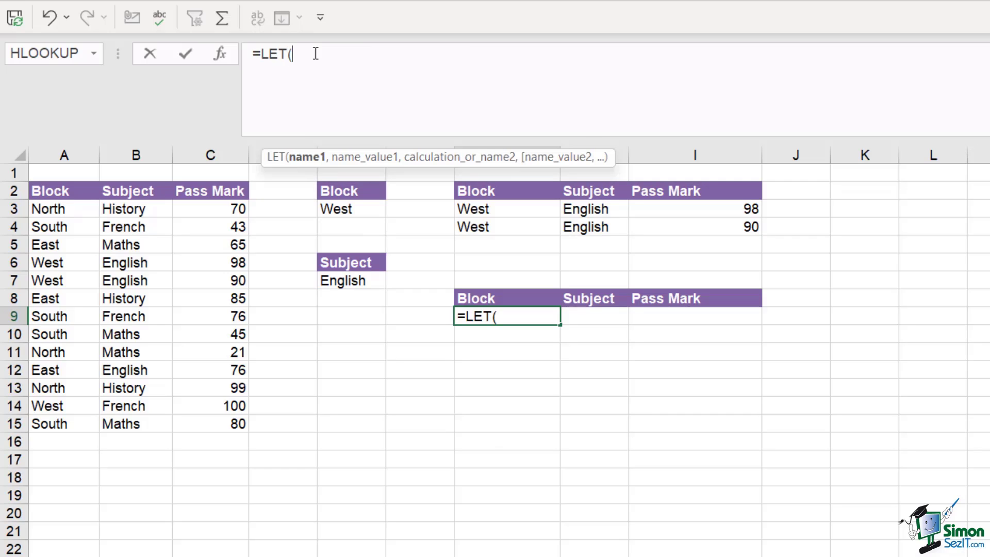
{"action": "key", "text": "alt+Return"}
{"action": "type", "text": "data,"}
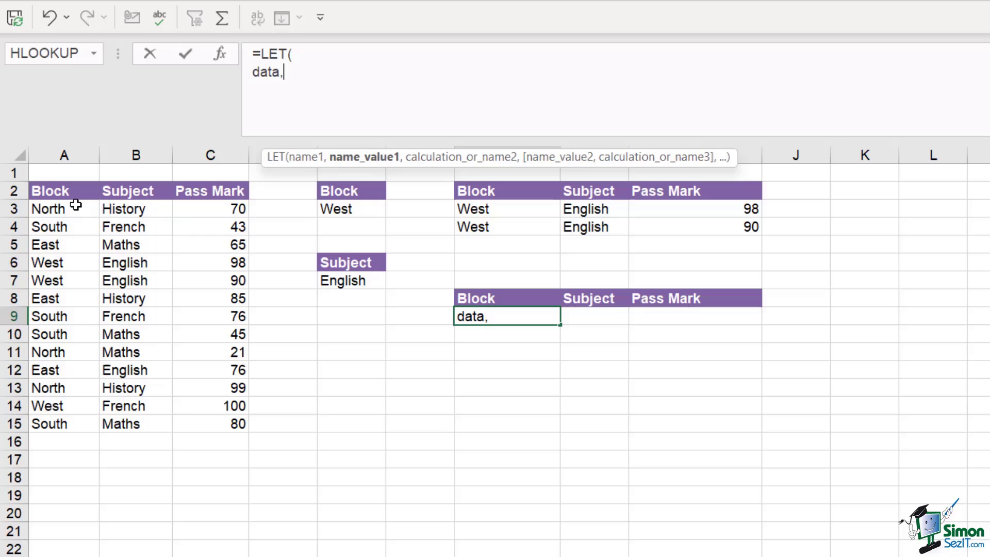
{"action": "left_click_drag", "start_coordinate": [76, 206], "coordinate": [219, 425]}
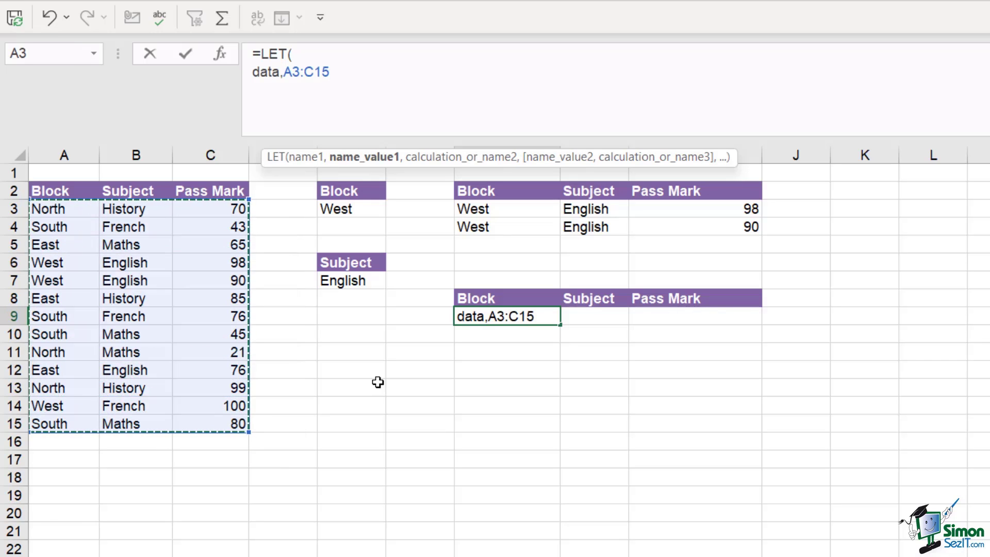
{"action": "type", "text": ","}
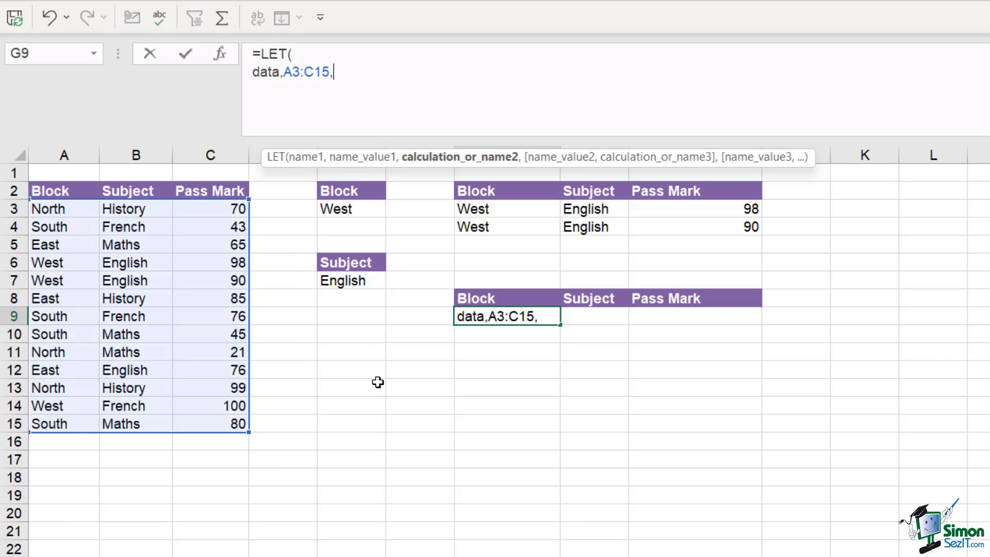
{"action": "key", "text": "alt+Return"}
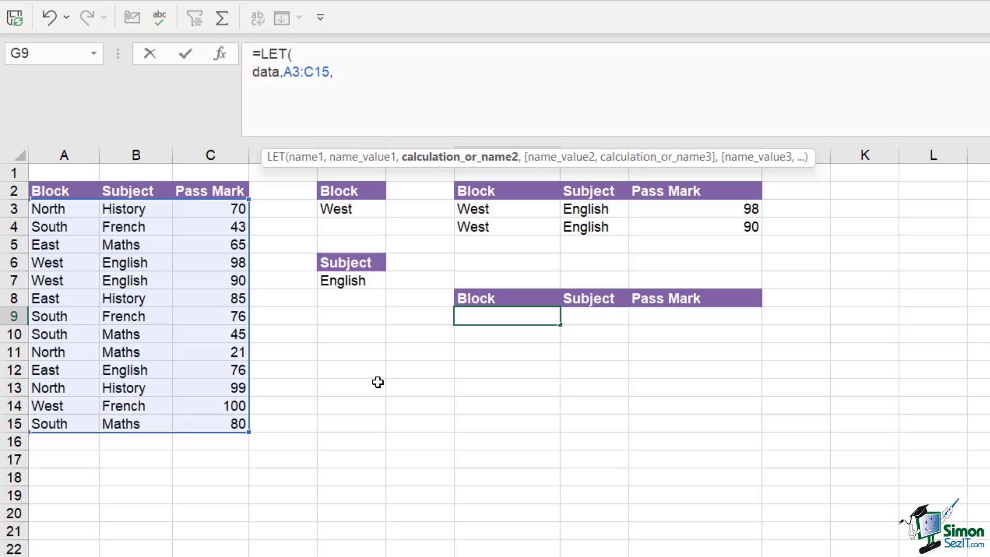
Add the name blockrng to the LET formula, set to A3:A15
{"action": "type", "text": "block"}
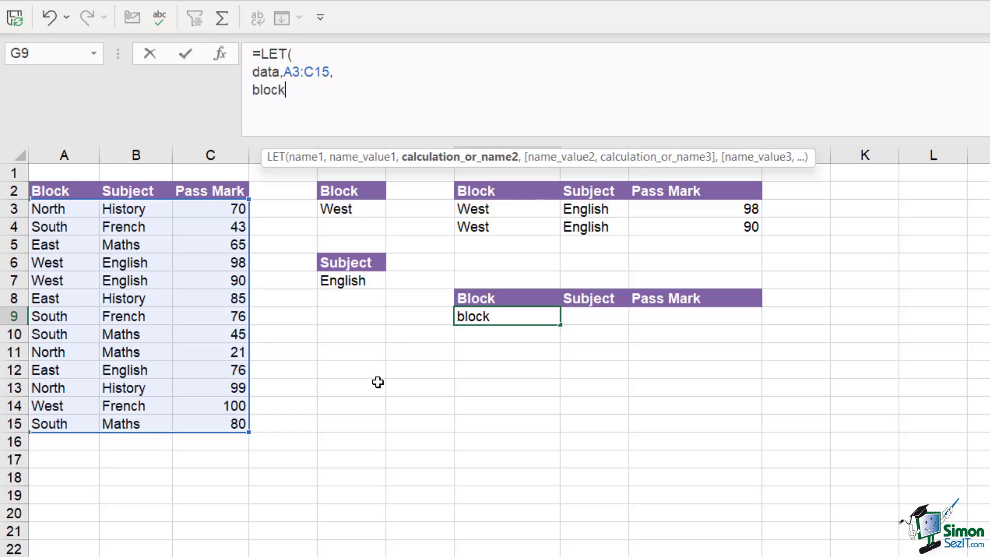
{"action": "type", "text": ","}
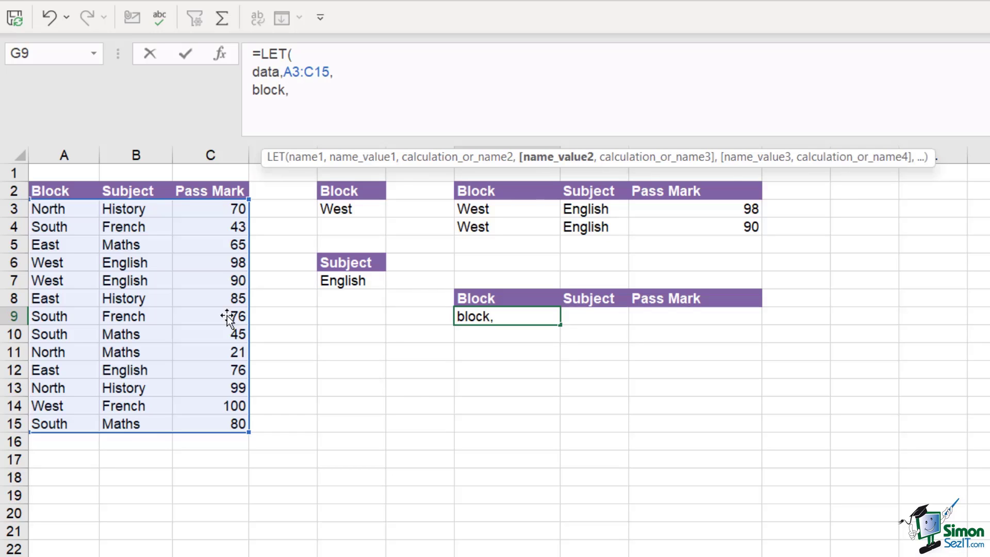
{"action": "left_click_drag", "start_coordinate": [66, 206], "coordinate": [54, 425]}
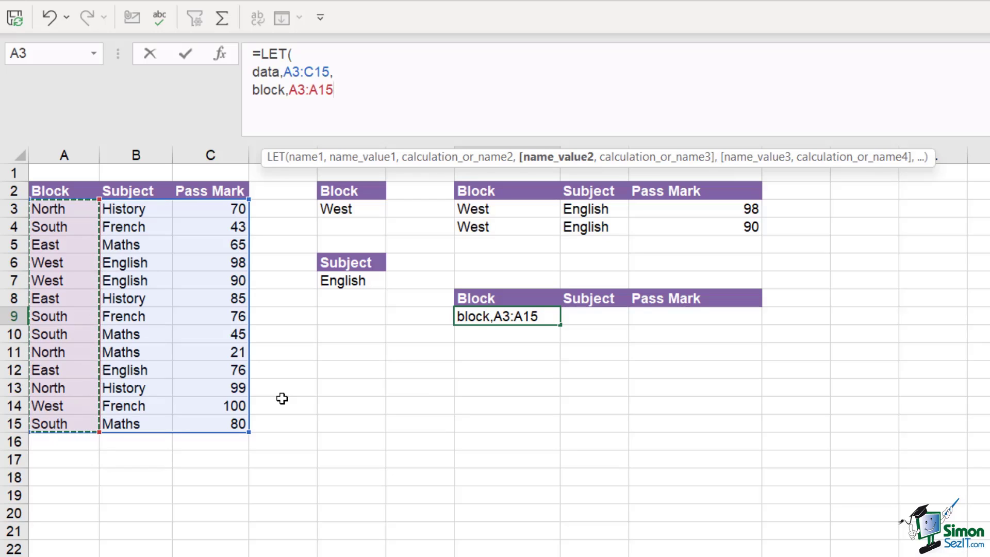
{"action": "type", "text": ","}
{"action": "key", "text": "alt+Return"}
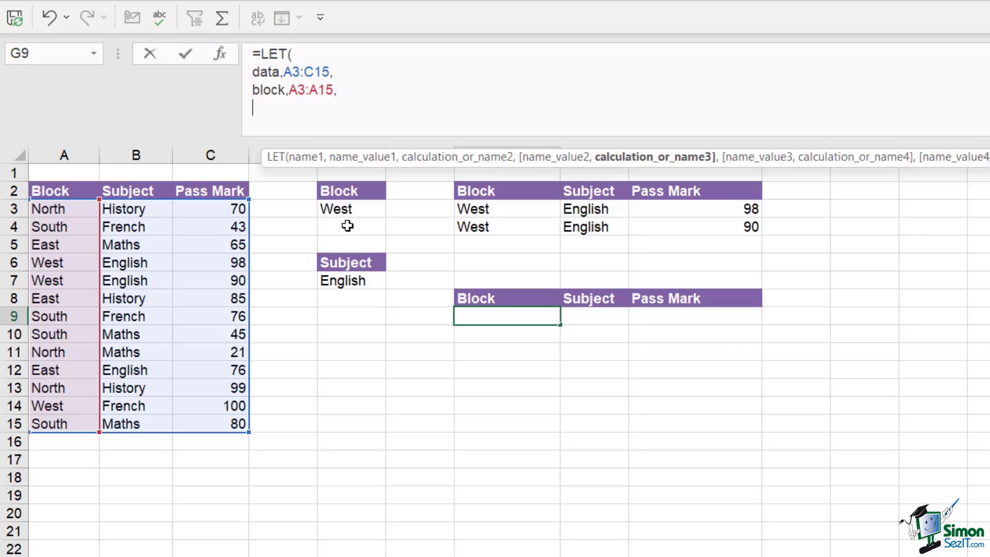
{"action": "left_click", "coordinate": [285, 92]}
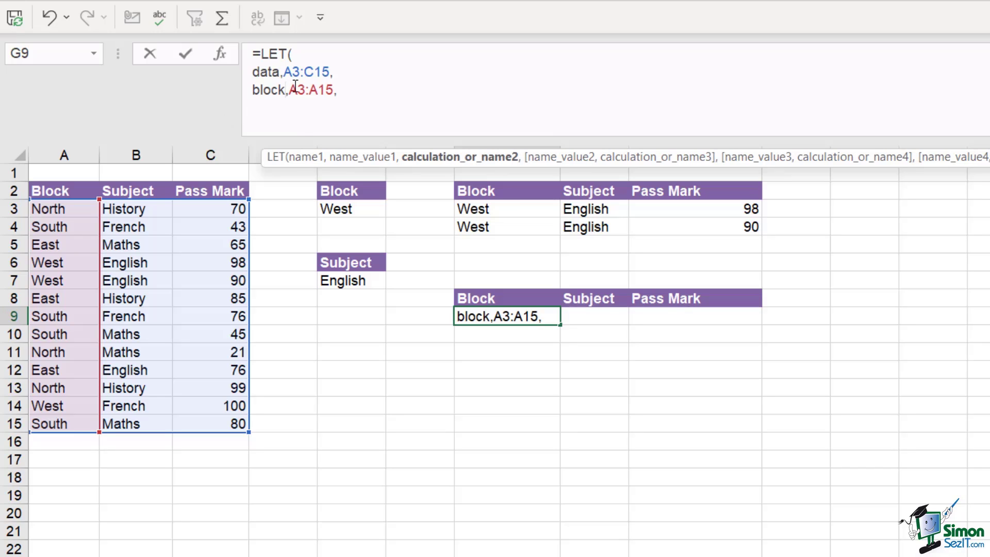
{"action": "type", "text": "rng"}
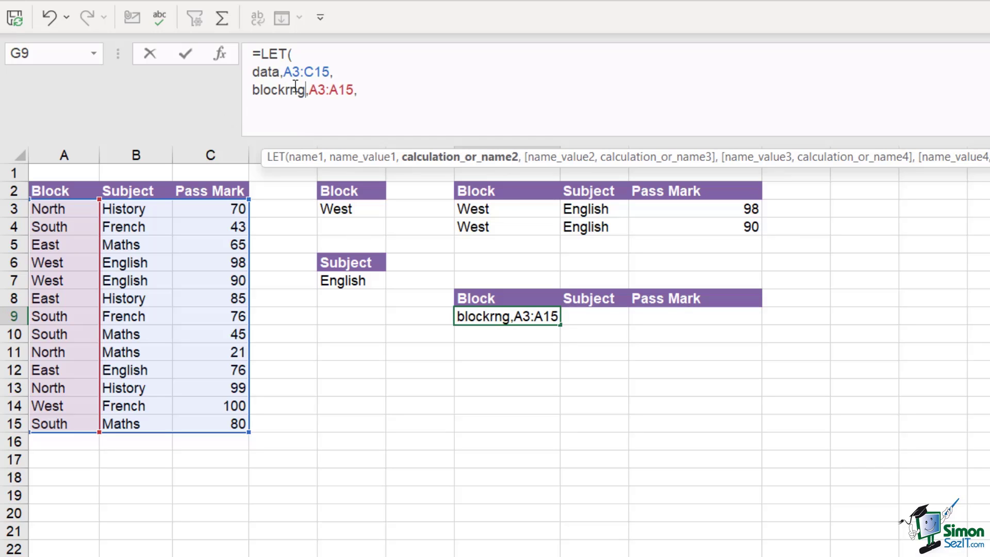
Add block on the next line as the absolute reference $E$3
{"action": "left_click", "coordinate": [256, 106]}
{"action": "type", "text": "bl"}
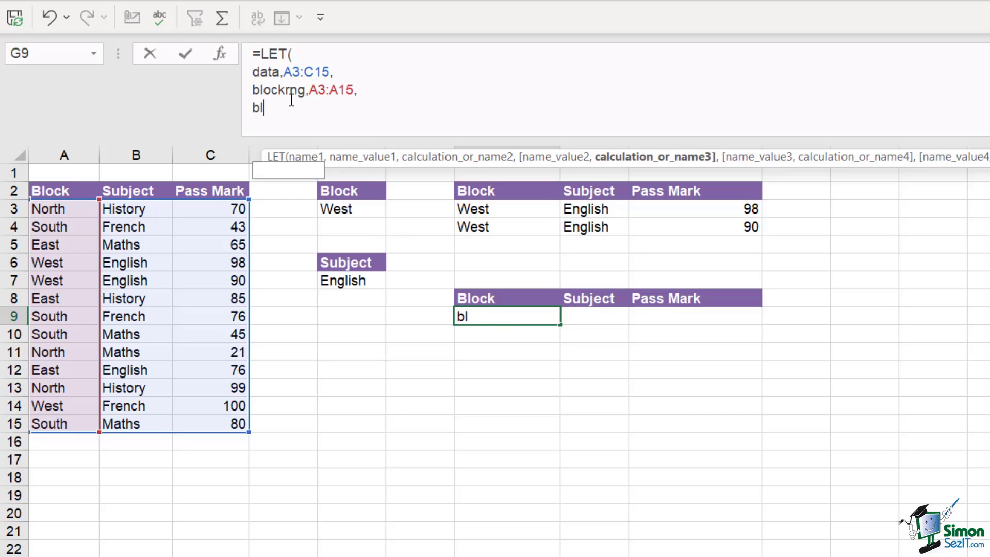
{"action": "type", "text": "ock,"}
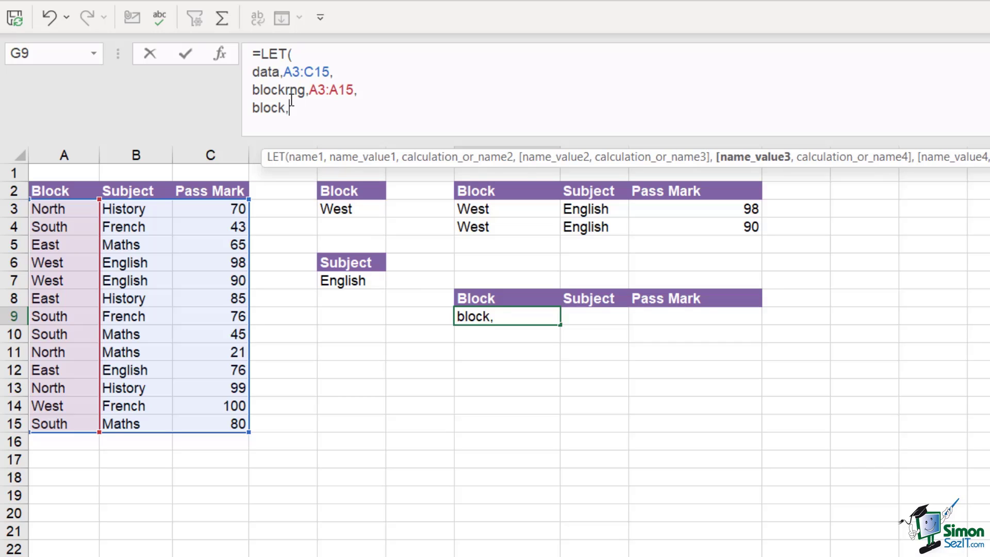
{"action": "left_click", "coordinate": [344, 211]}
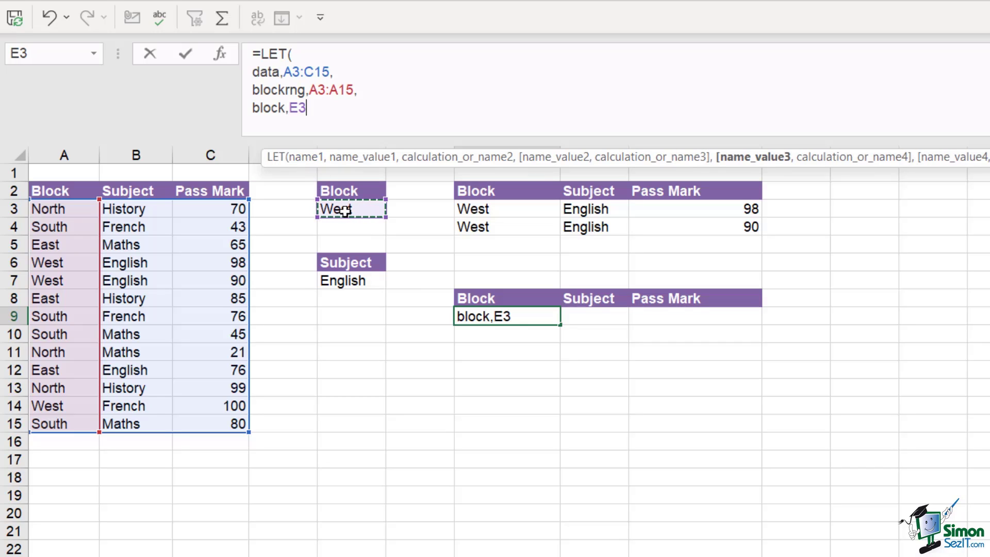
{"action": "key", "text": "F4"}
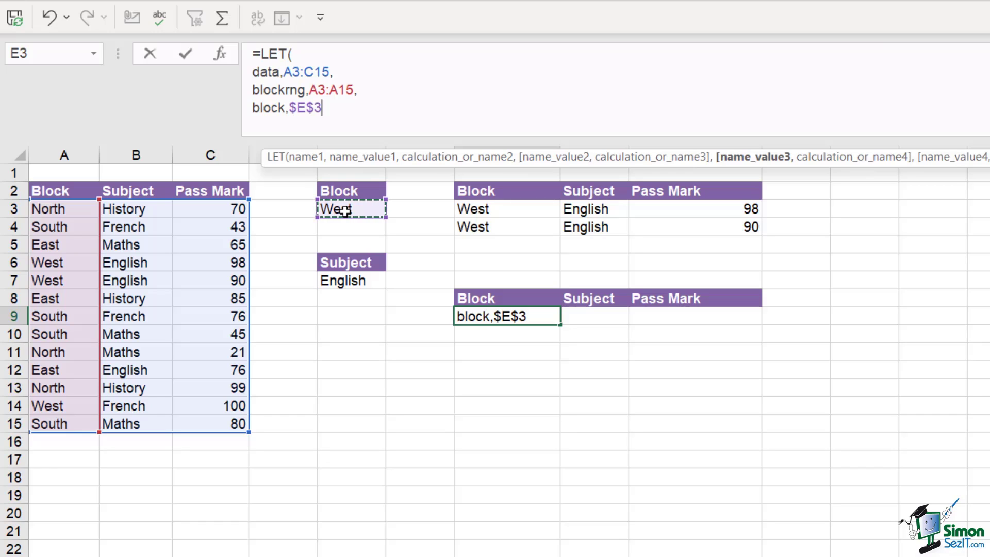
{"action": "type", "text": ","}
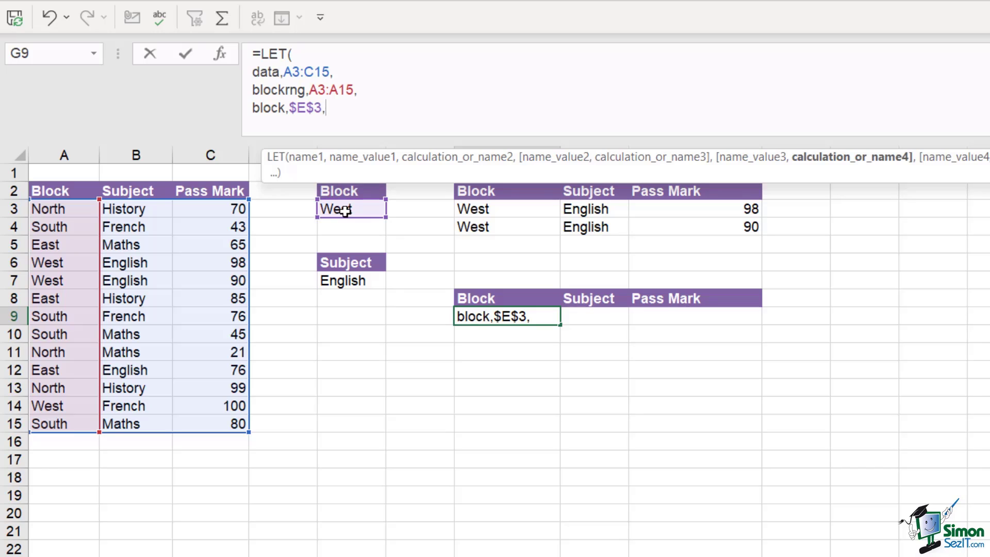
{"action": "key", "text": "alt+Return"}
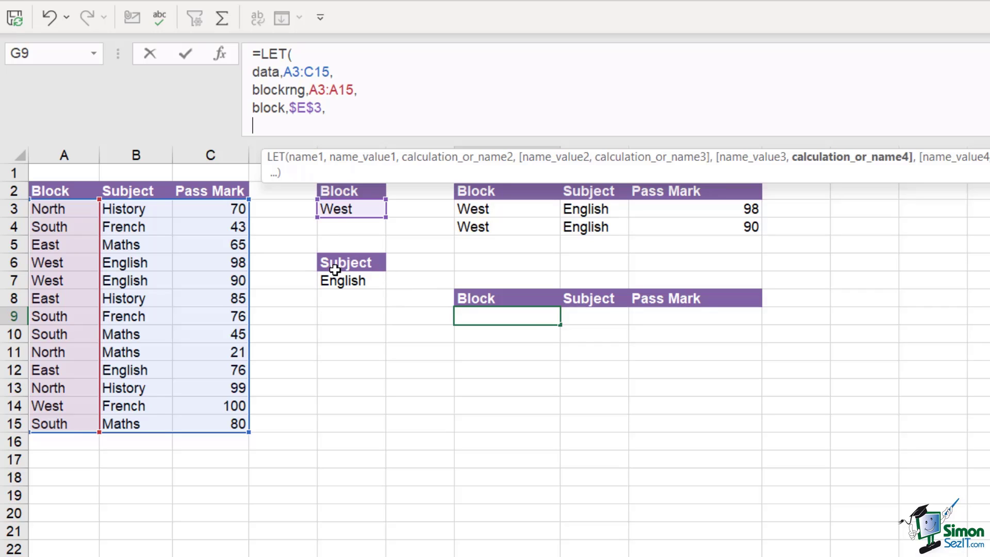
Add subjectrng to the LET formula as B3:B15
{"action": "type", "text": "sub"}
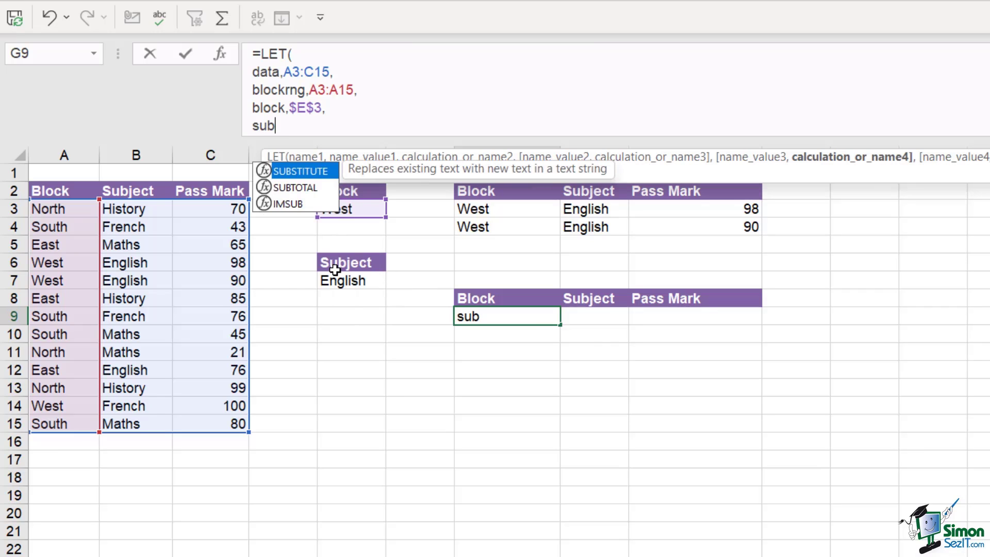
{"action": "type", "text": "jectrng"}
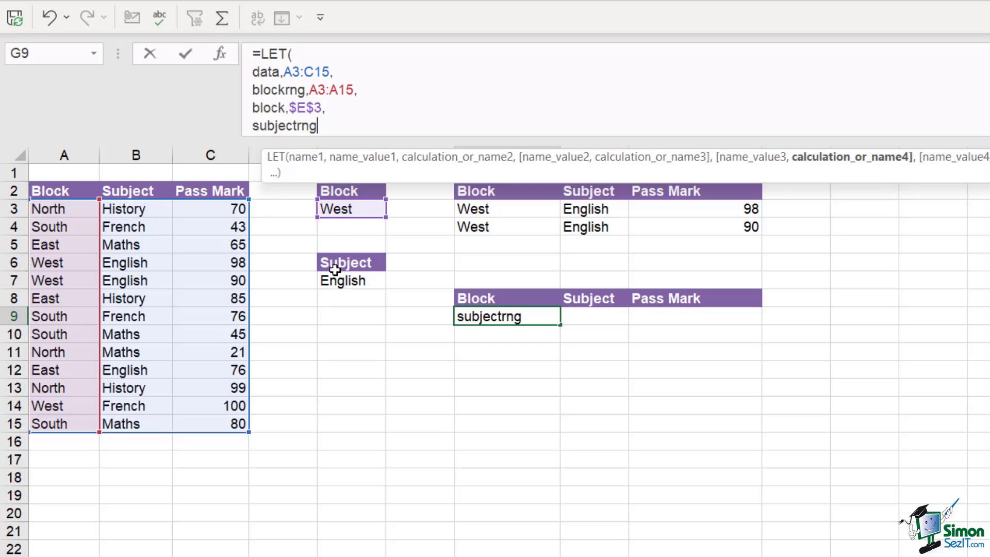
{"action": "type", "text": ","}
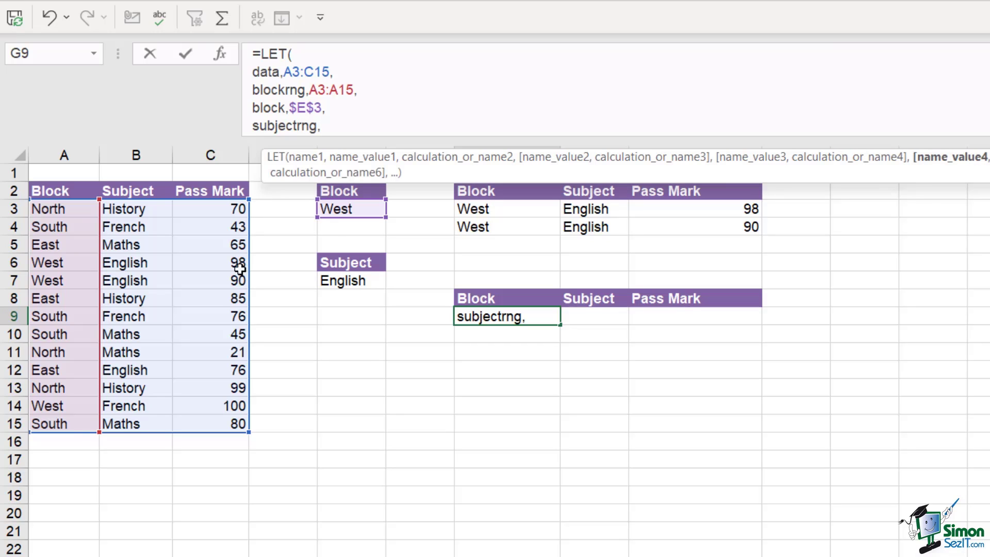
{"action": "left_click", "coordinate": [134, 209]}
{"action": "left_click_drag", "start_coordinate": [132, 262], "coordinate": [135, 422]}
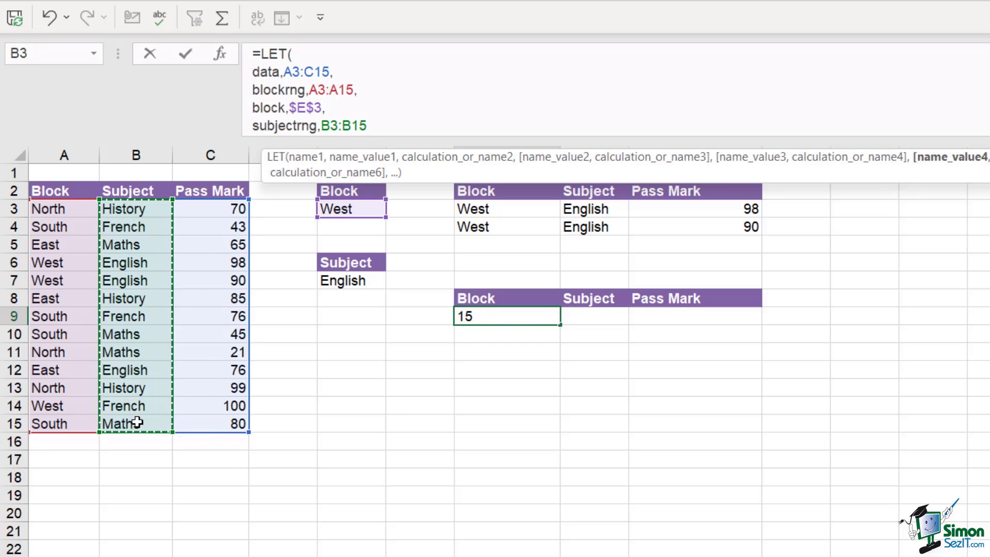
{"action": "type", "text": ","}
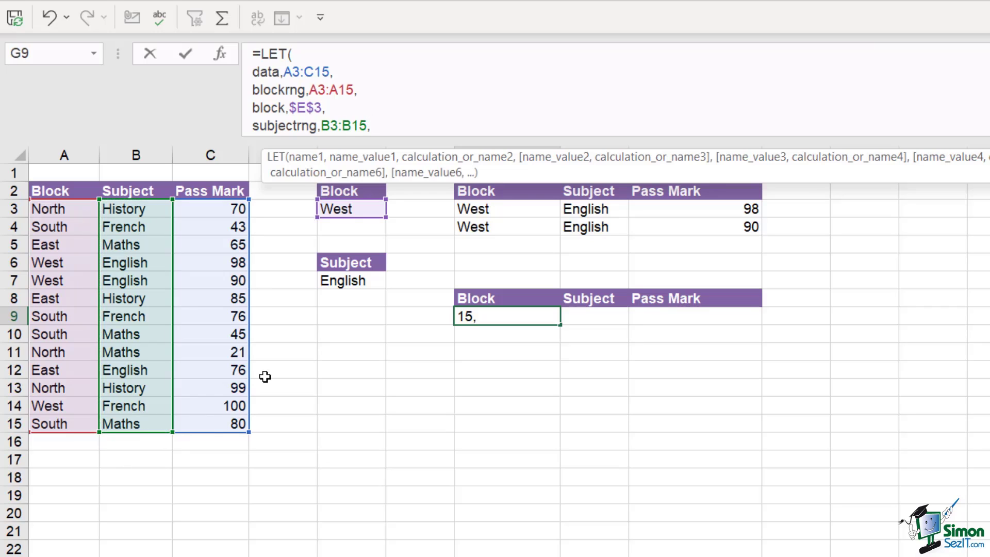
{"action": "key", "text": "alt+Return"}
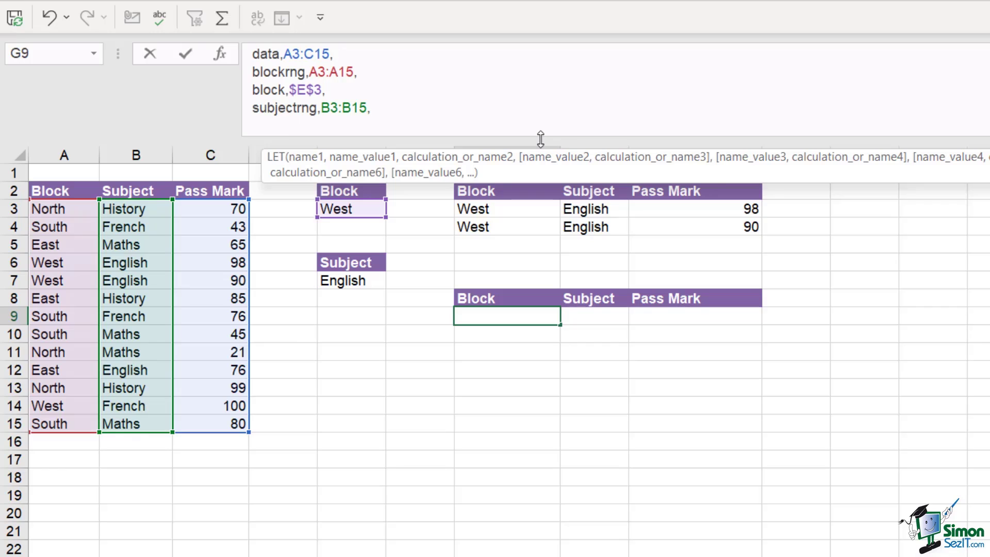
Add subject as the absolute reference $E$7 on a new line
{"action": "left_click_drag", "start_coordinate": [540, 138], "coordinate": [543, 173]}
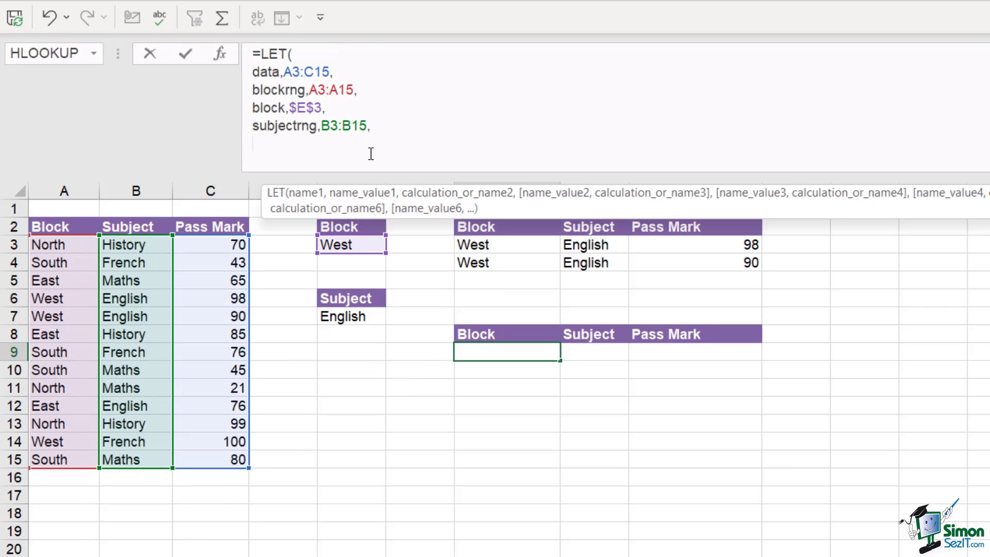
{"action": "type", "text": "sub"}
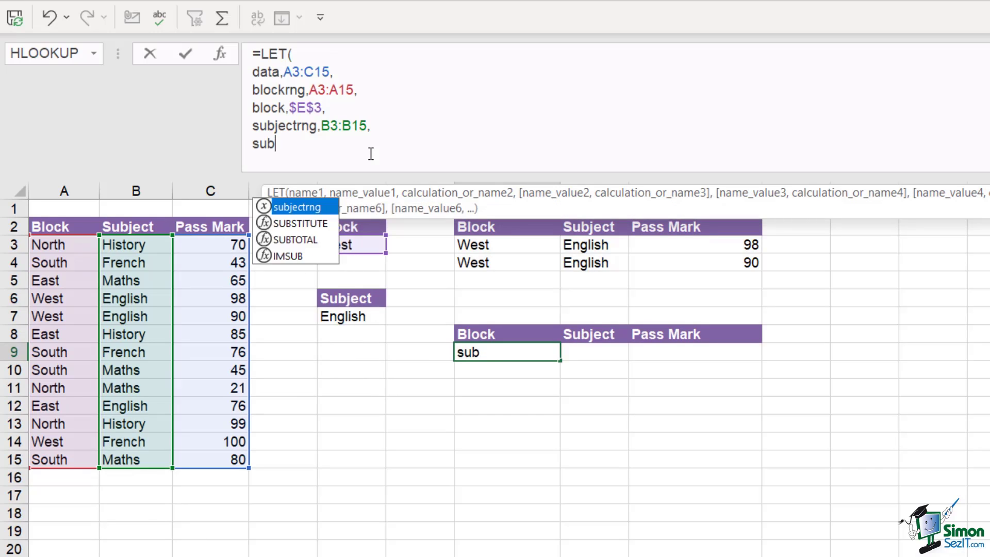
{"action": "type", "text": "ject,"}
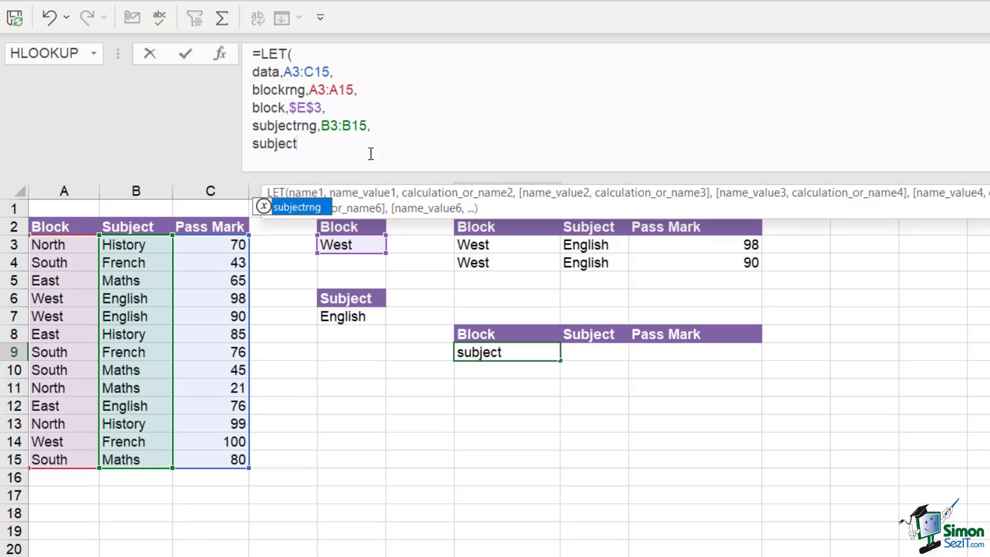
{"action": "left_click", "coordinate": [360, 317]}
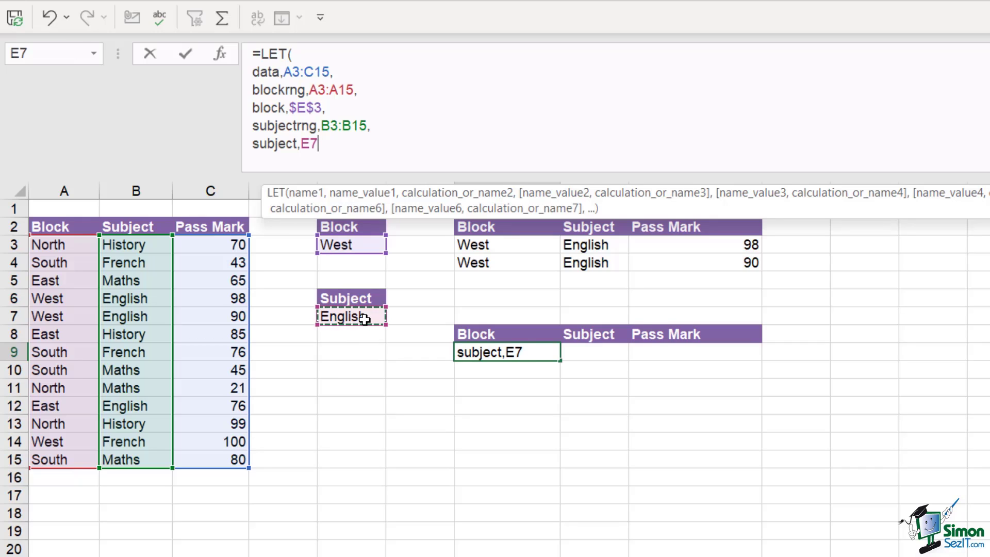
{"action": "key", "text": "F4"}
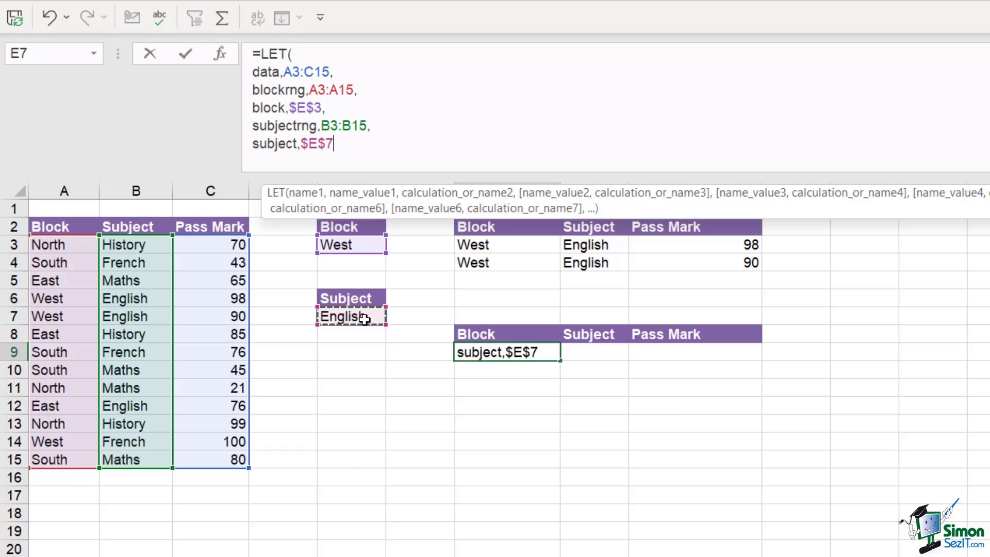
{"action": "type", "text": ","}
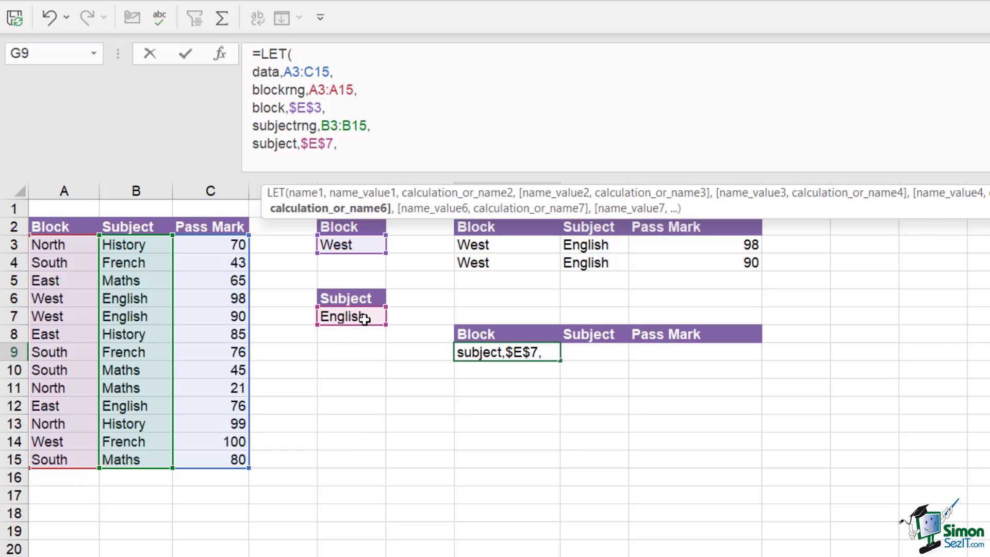
{"action": "key", "text": "alt+Return"}
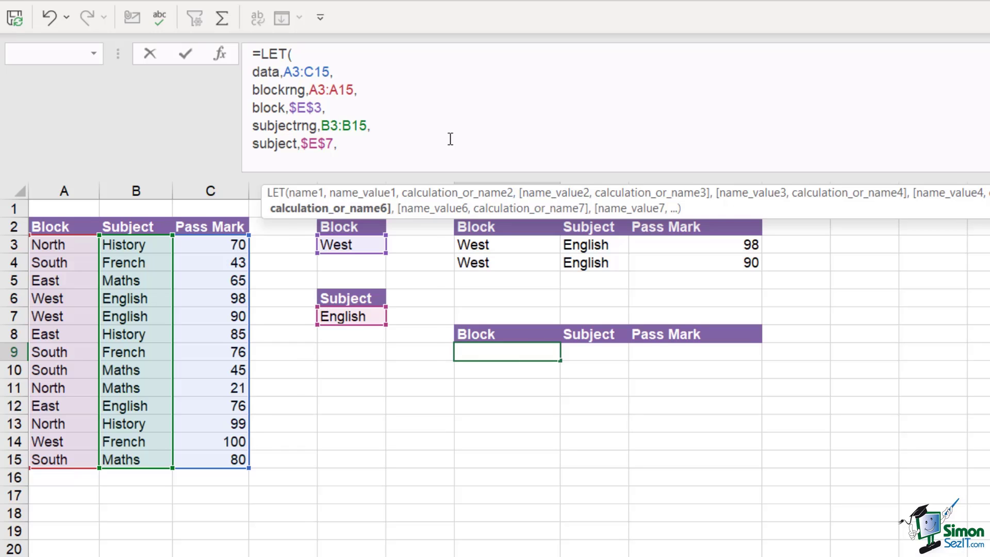
End the LET with FILTER(data,(blockrng=block)*(subjectrng=subject)) and enter it
{"action": "type", "text": "FILTER"}
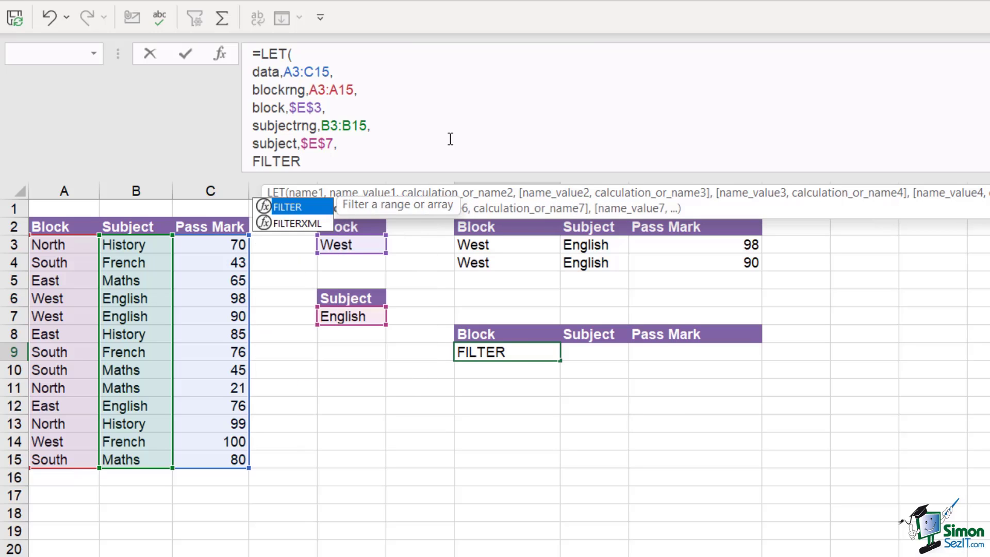
{"action": "type", "text": "("}
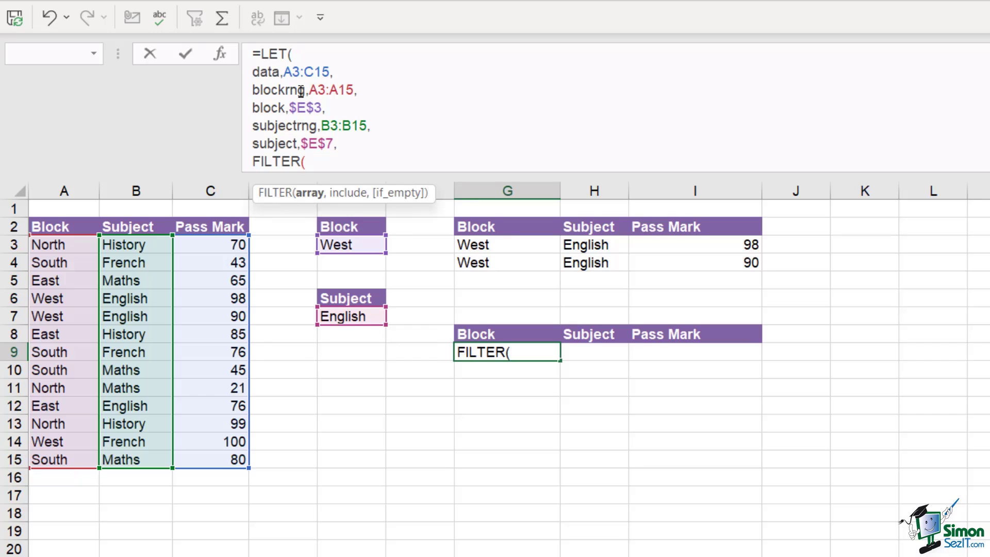
{"action": "type", "text": "data"}
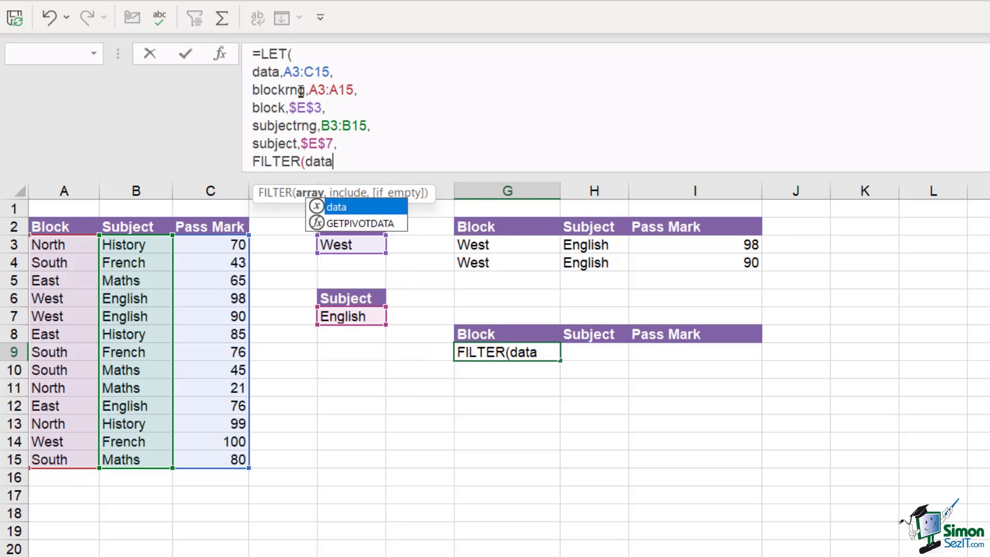
{"action": "type", "text": ","}
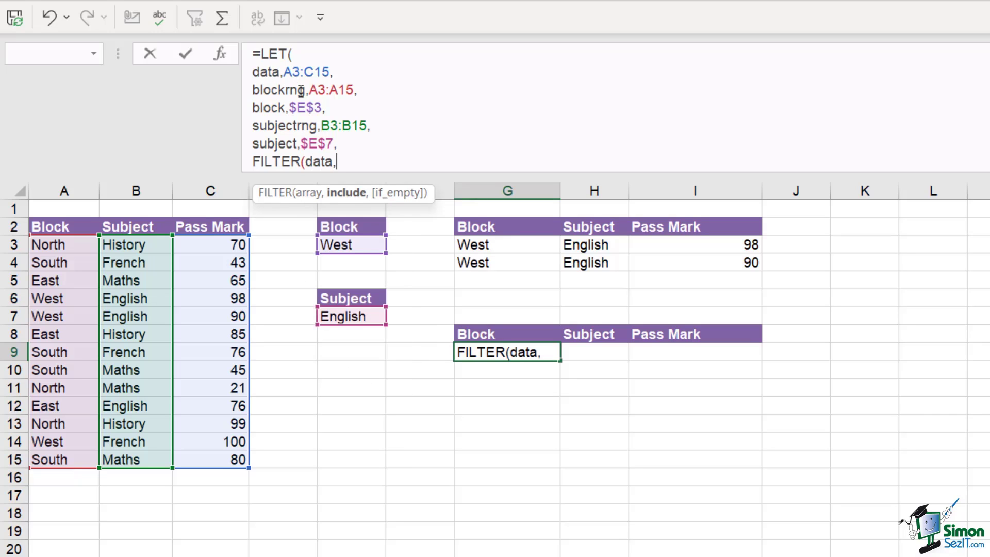
{"action": "type", "text": "(blo"}
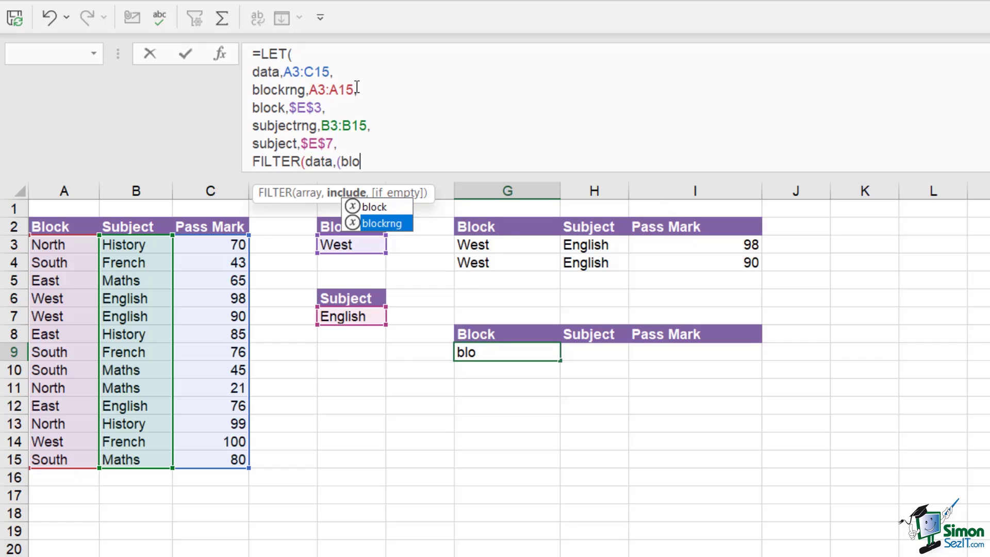
{"action": "key", "text": "Tab"}
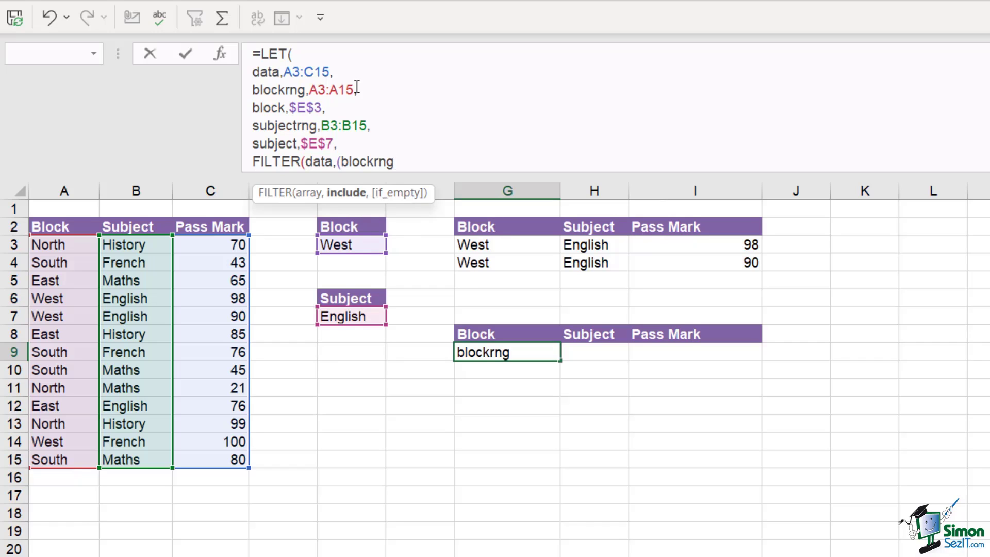
{"action": "type", "text": "=block"}
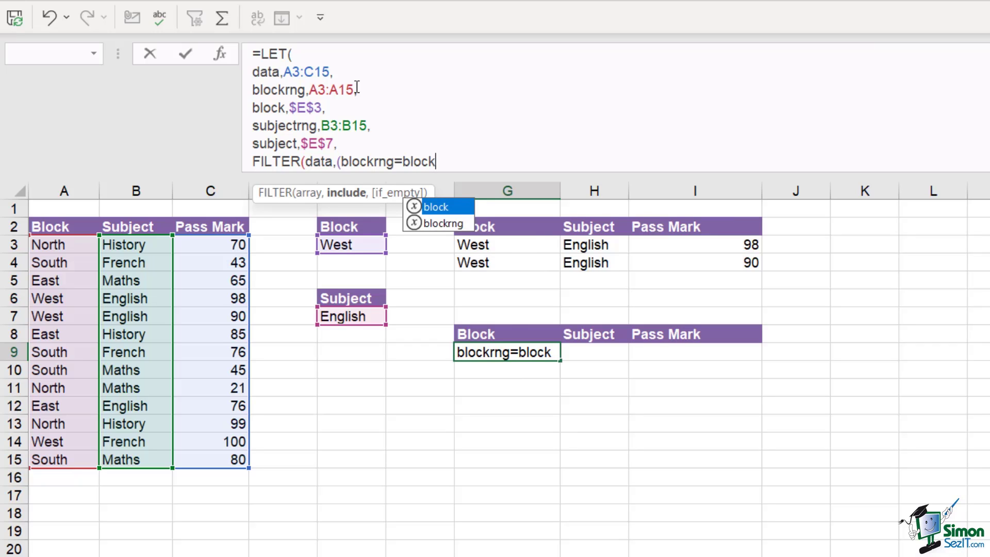
{"action": "key", "text": "Tab"}
{"action": "type", "text": ")"}
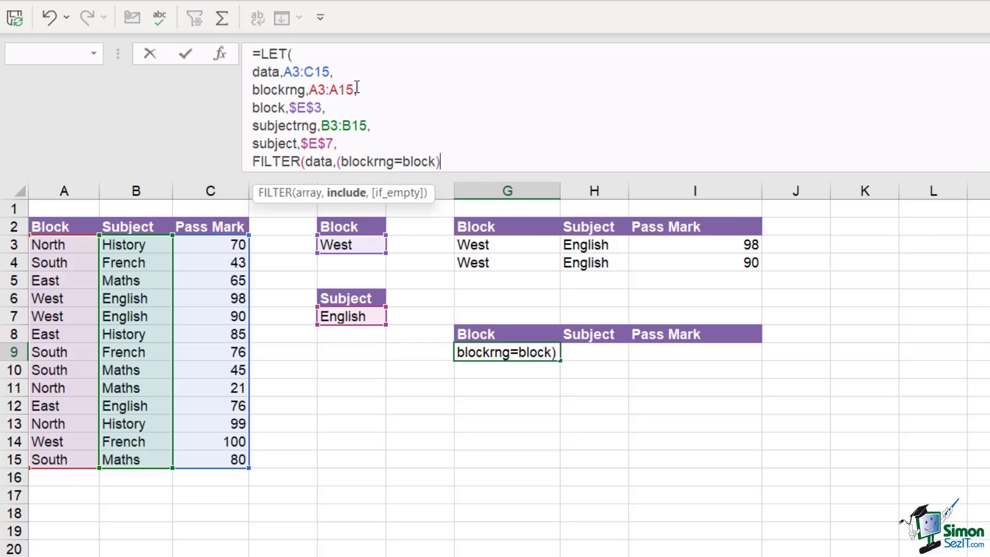
{"action": "type", "text": "*("}
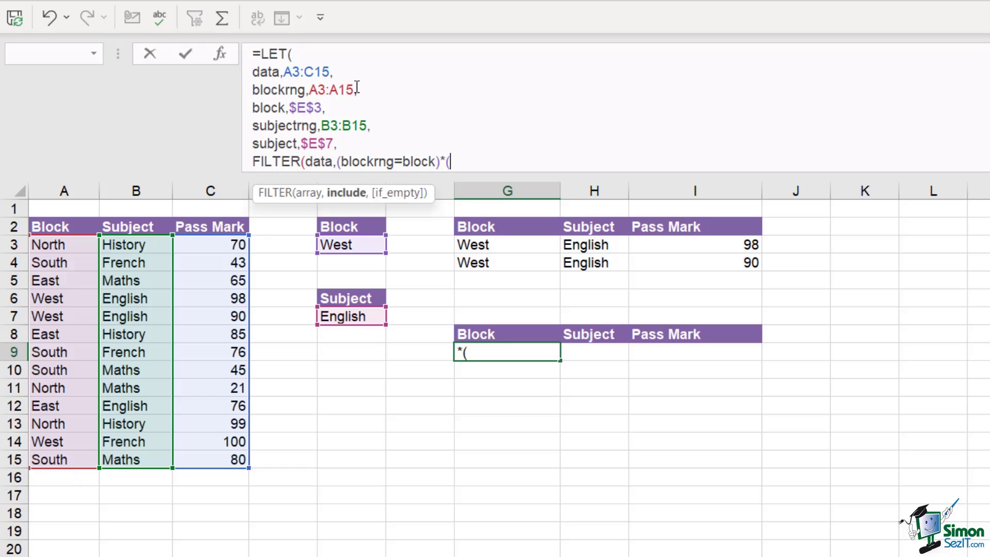
{"action": "type", "text": "subj"}
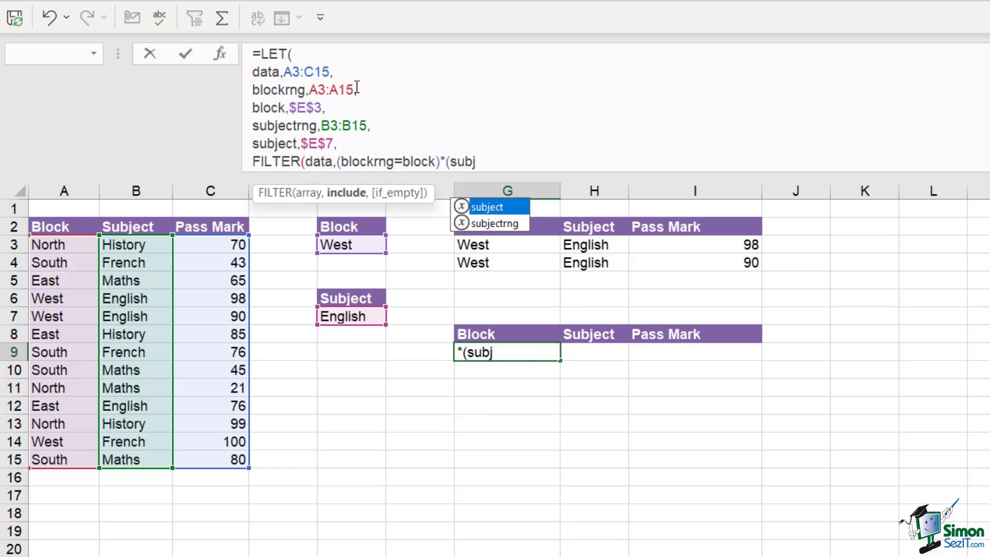
{"action": "key", "text": "Down"}
{"action": "key", "text": "Tab"}
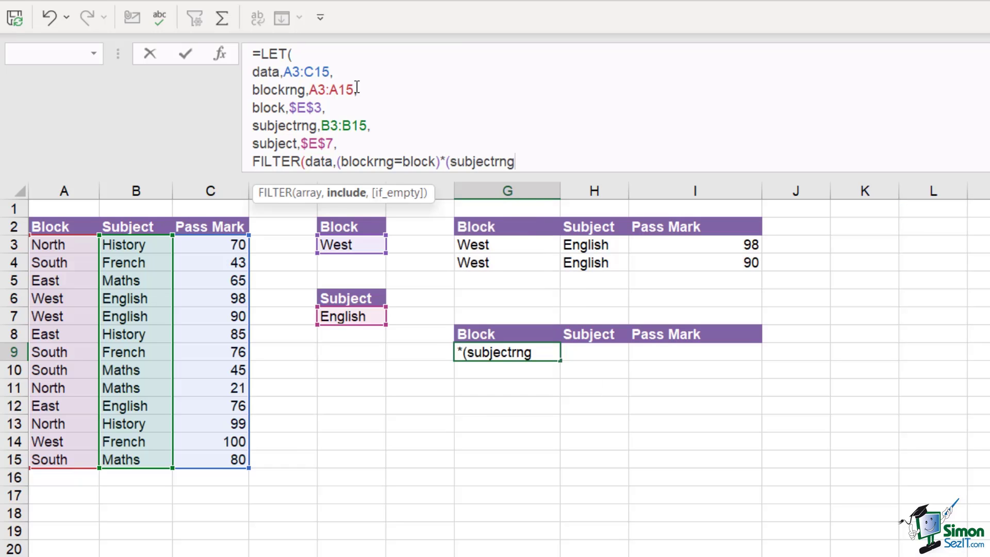
{"action": "type", "text": "=subj"}
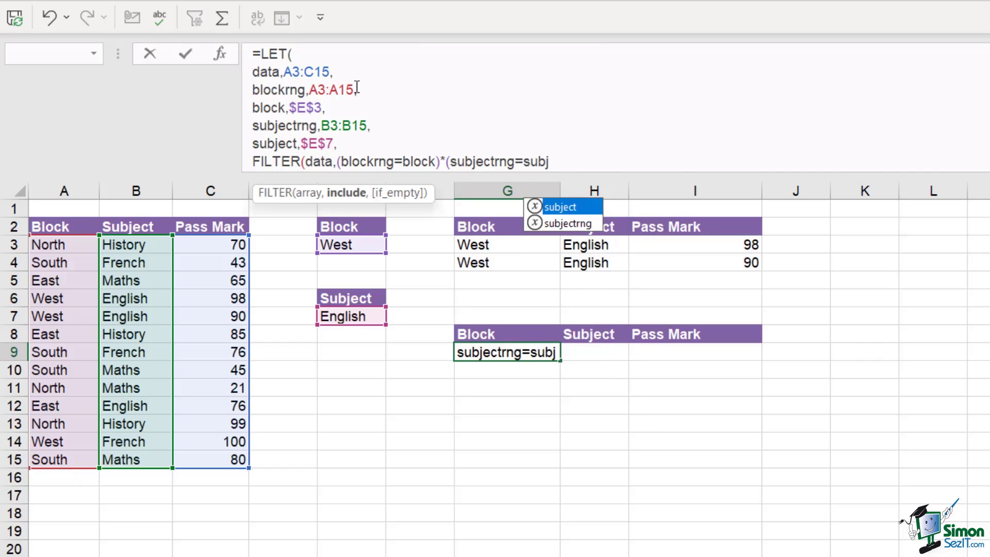
{"action": "key", "text": "Tab"}
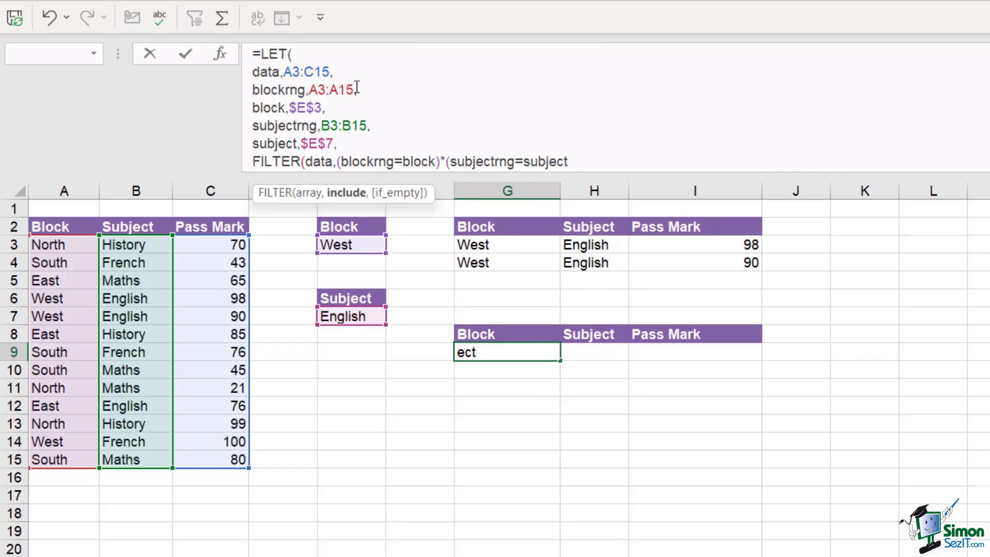
{"action": "type", "text": "))"}
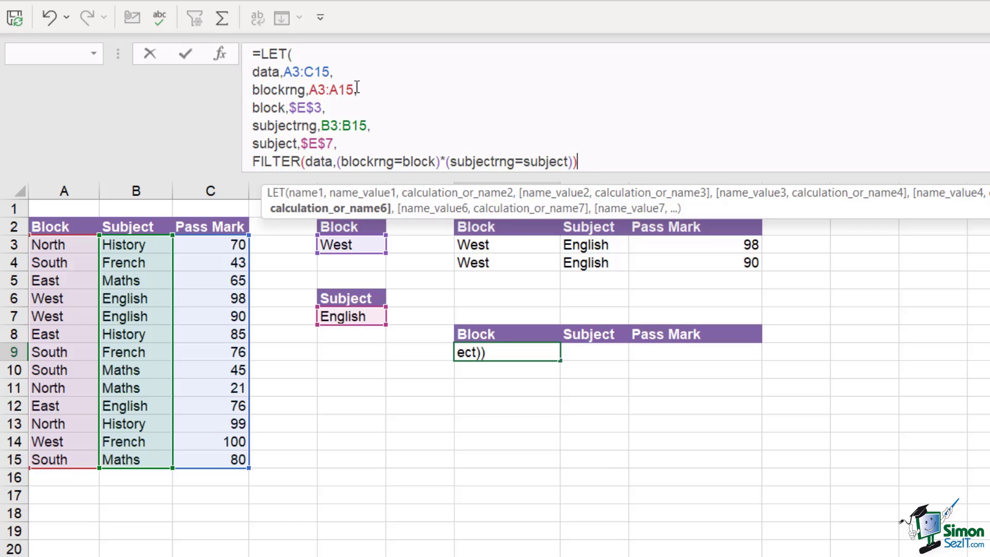
{"action": "key", "text": "Return"}
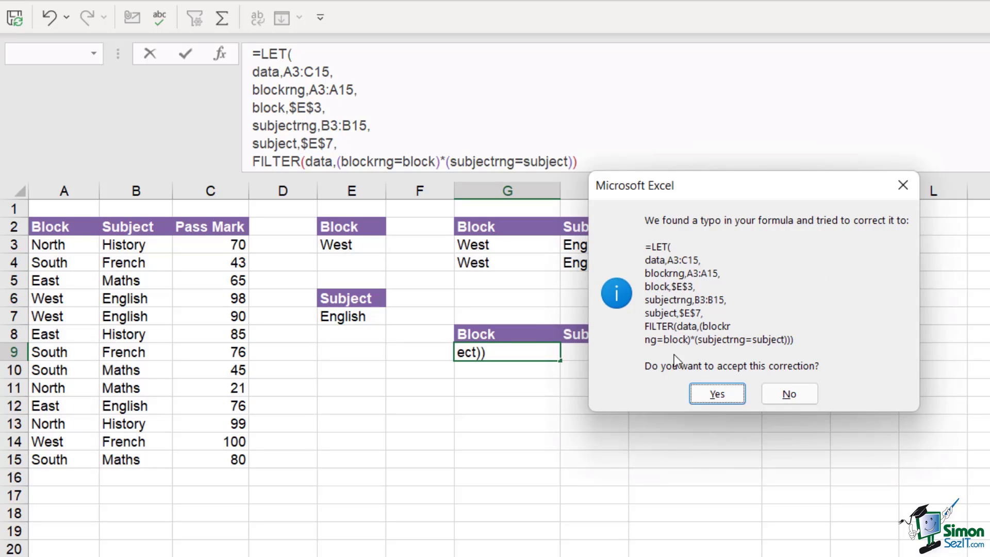
Accept the corrected formula, change the block in E3 to East, and check G9's formula
{"action": "left_click", "coordinate": [719, 394]}
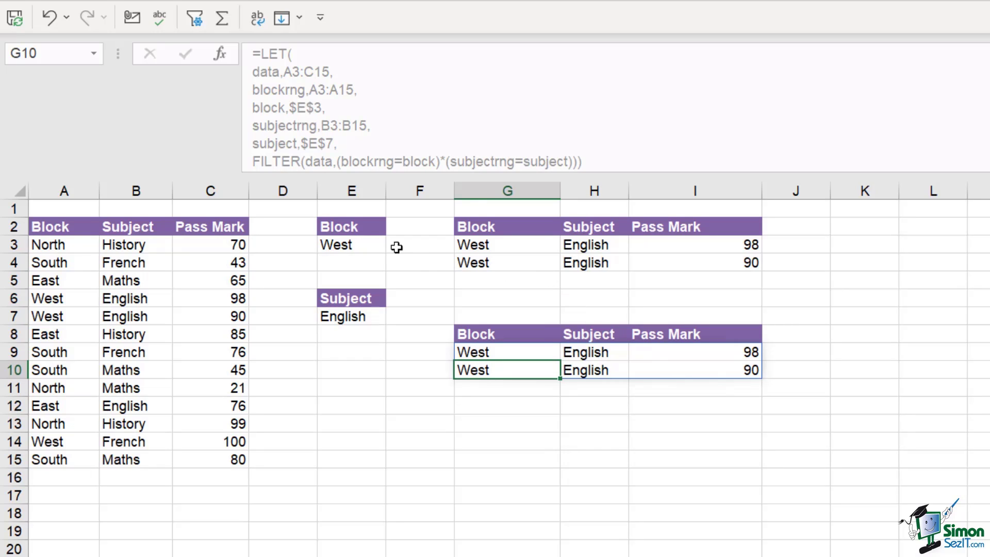
{"action": "left_click", "coordinate": [360, 246]}
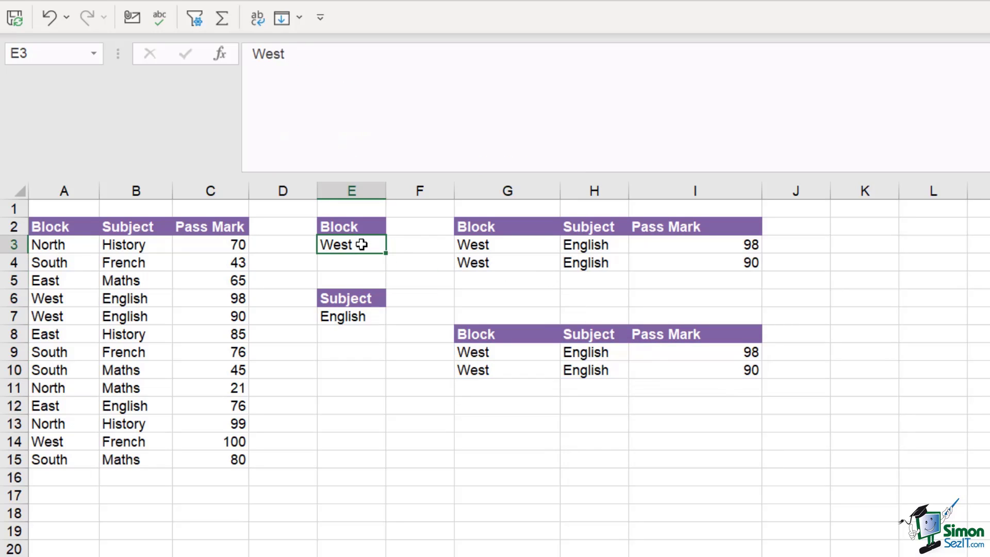
{"action": "type", "text": "East"}
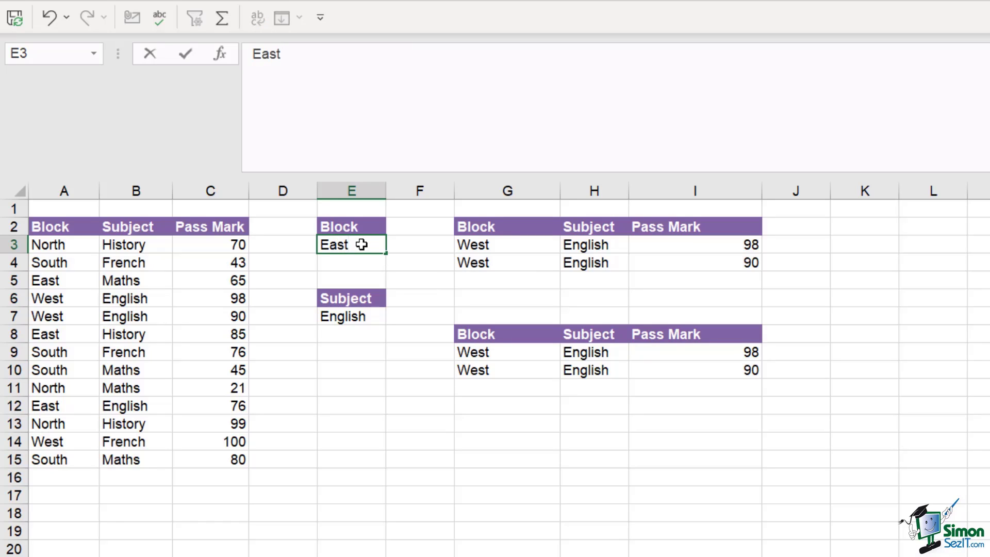
{"action": "key", "text": "Return"}
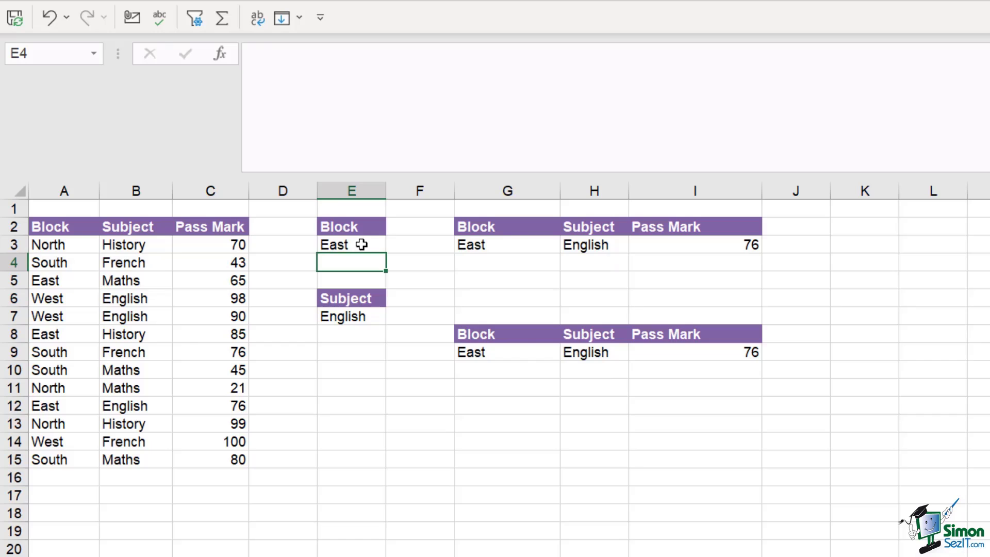
{"action": "left_click", "coordinate": [525, 352]}
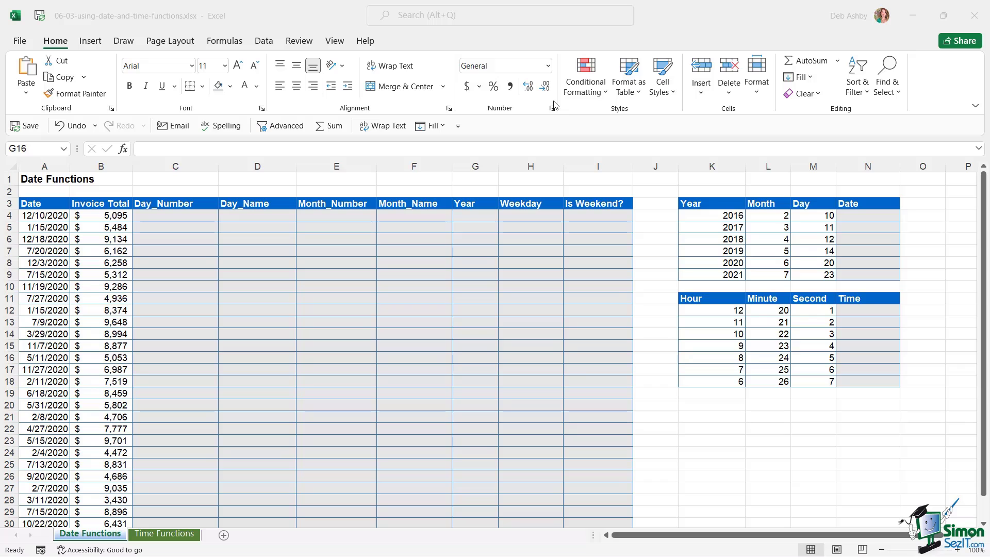
{"action": "left_click", "coordinate": [51, 219]}
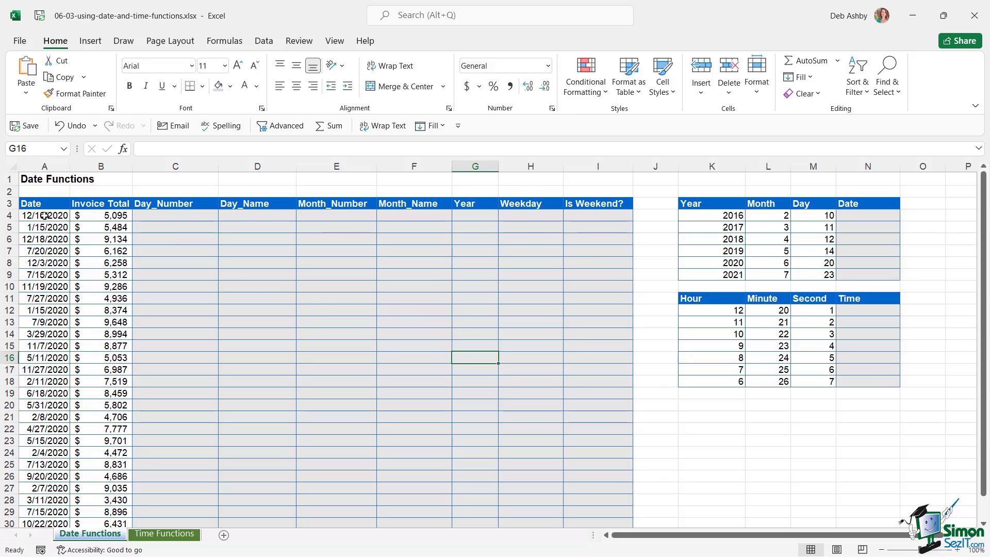
{"action": "left_click_drag", "start_coordinate": [45, 215], "coordinate": [47, 309]}
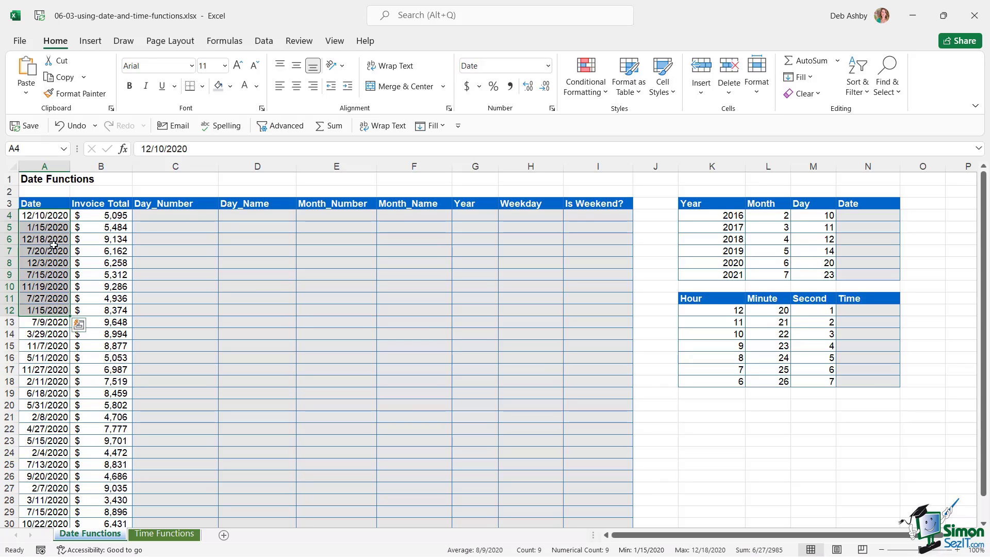
{"action": "left_click_drag", "start_coordinate": [101, 216], "coordinate": [101, 309]}
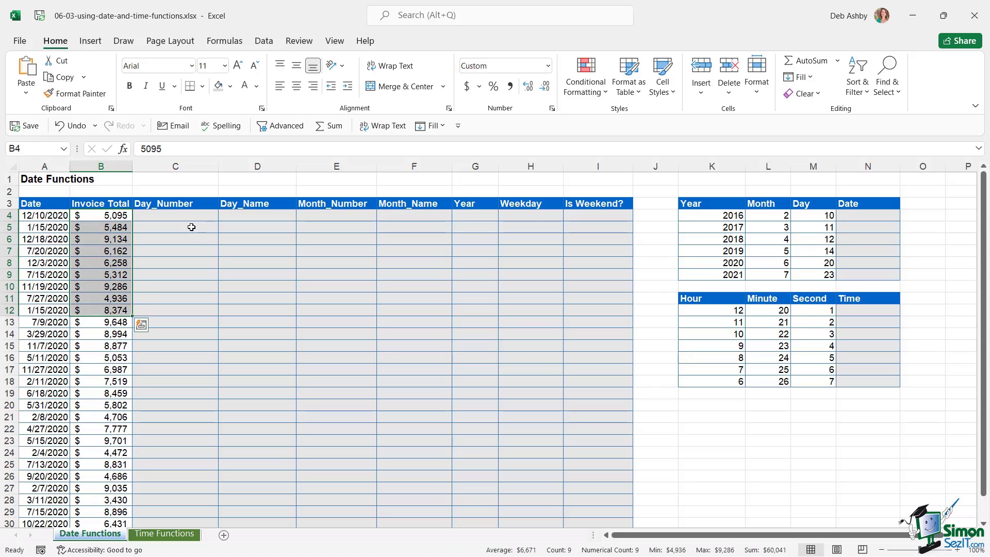
{"action": "left_click", "coordinate": [238, 215]}
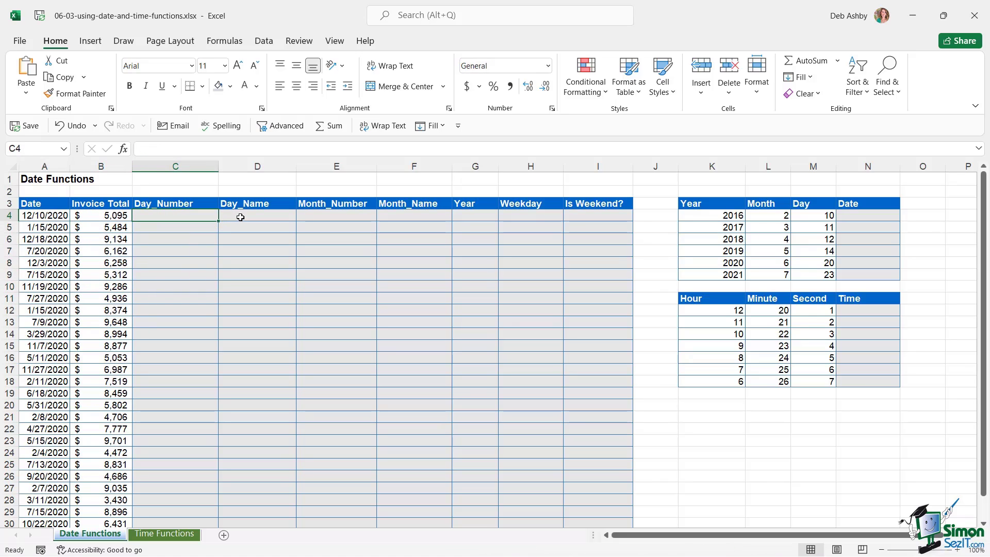
{"action": "left_click", "coordinate": [172, 216]}
{"action": "left_click", "coordinate": [34, 217]}
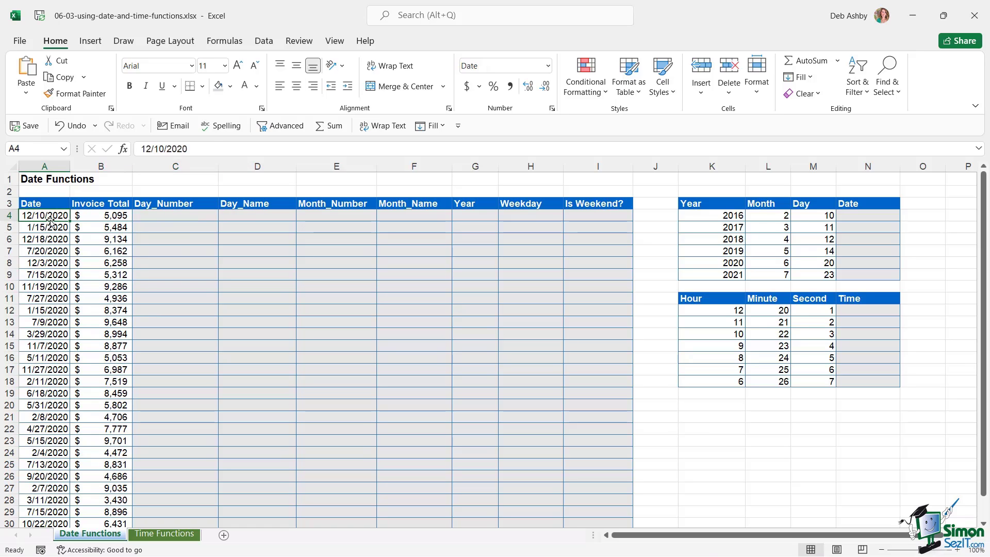
{"action": "left_click", "coordinate": [159, 216]}
{"action": "left_click", "coordinate": [253, 215]}
{"action": "left_click", "coordinate": [323, 223]}
{"action": "left_click", "coordinate": [412, 220]}
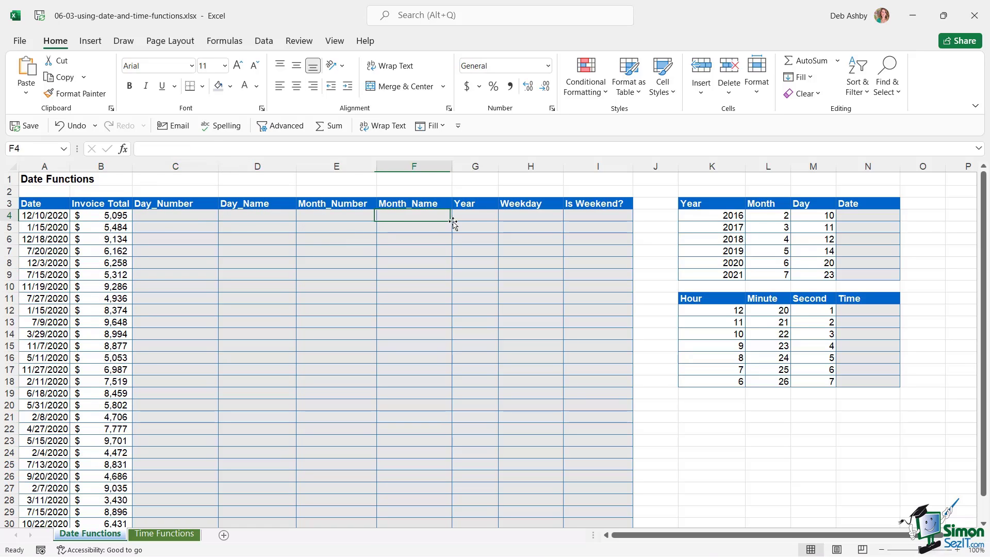
{"action": "left_click", "coordinate": [474, 221]}
{"action": "left_click", "coordinate": [519, 219]}
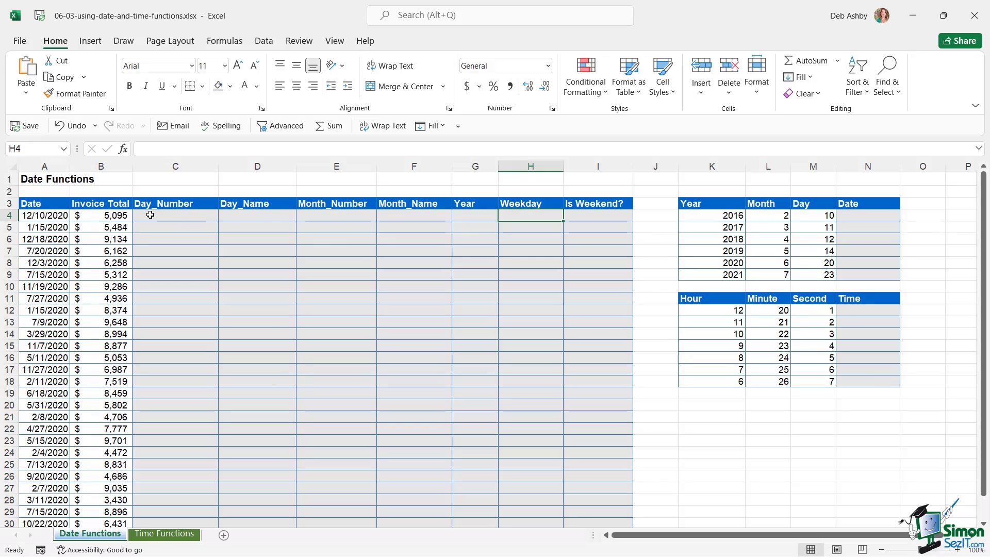
{"action": "left_click", "coordinate": [43, 216]}
{"action": "left_click", "coordinate": [41, 227]}
{"action": "left_click", "coordinate": [41, 239]}
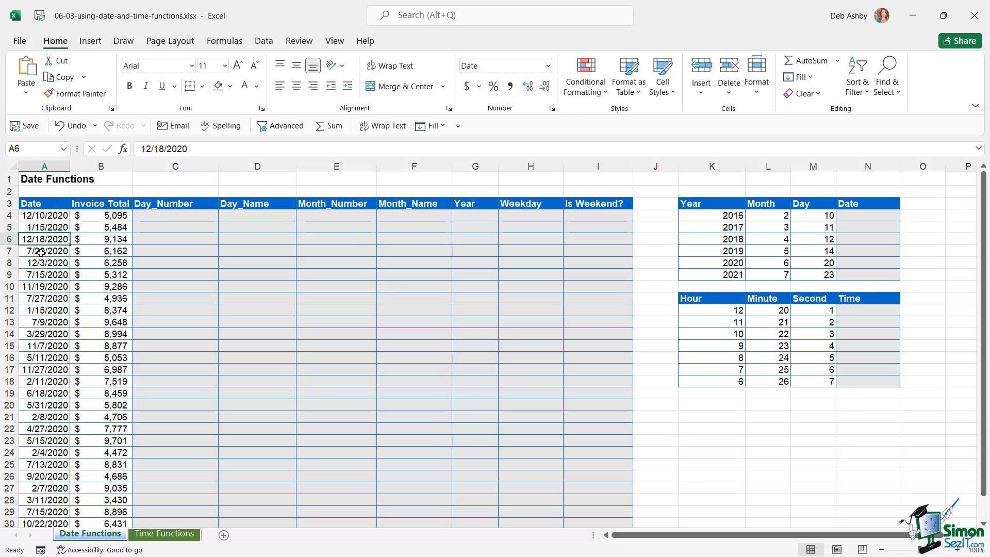
{"action": "left_click", "coordinate": [39, 263]}
{"action": "left_click", "coordinate": [38, 287]}
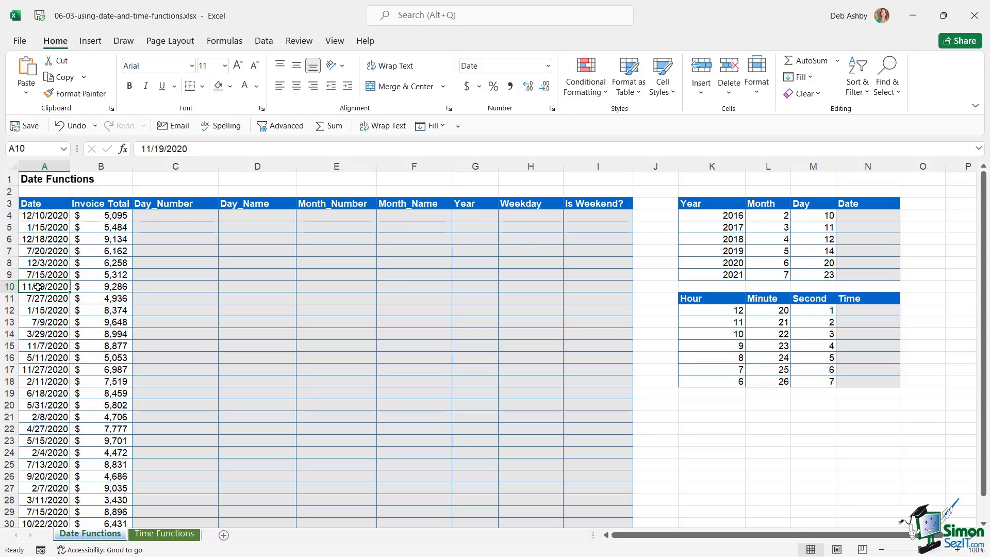
{"action": "left_click", "coordinate": [40, 215]}
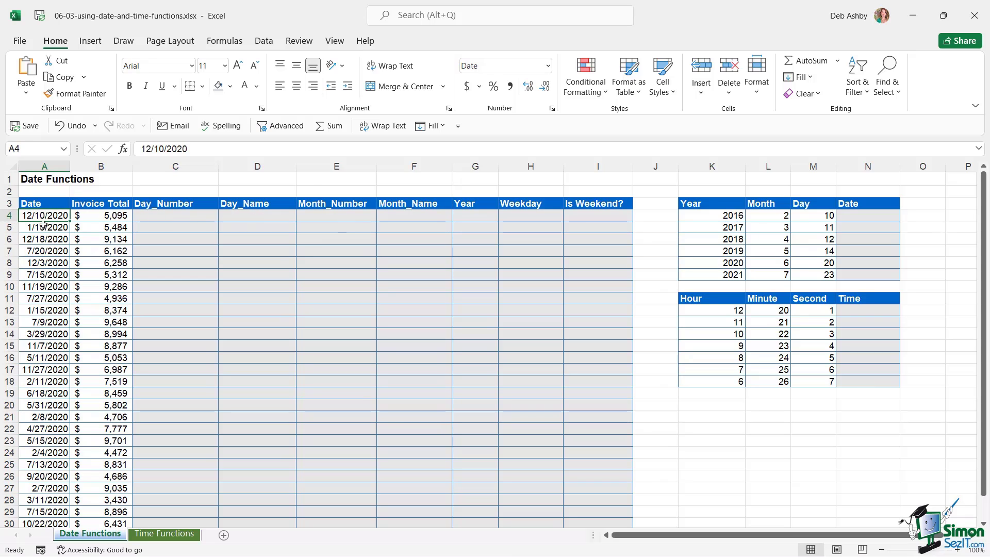
{"action": "key", "text": "Right"}
{"action": "key", "text": "Right"}
{"action": "left_click", "coordinate": [160, 214]}
{"action": "left_click", "coordinate": [243, 218]}
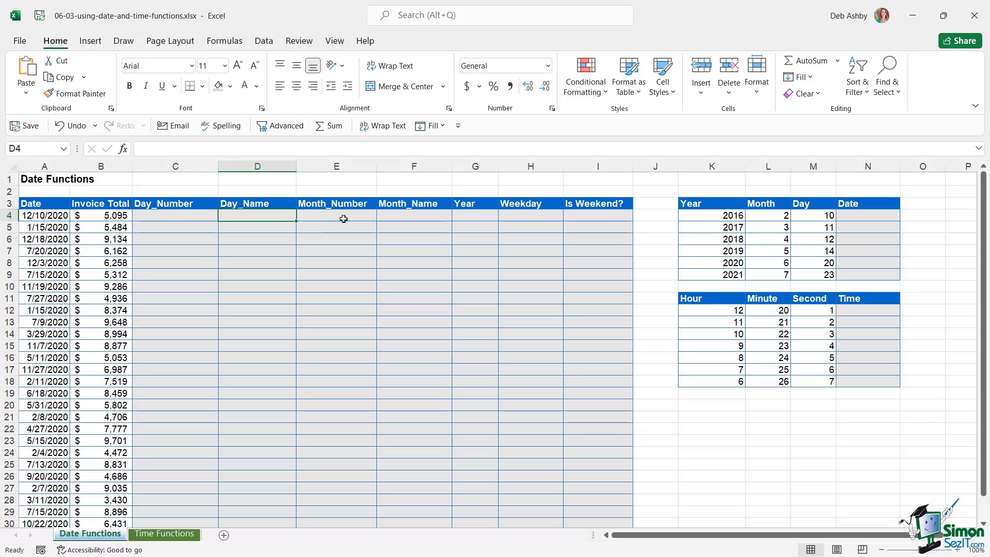
{"action": "left_click", "coordinate": [344, 219]}
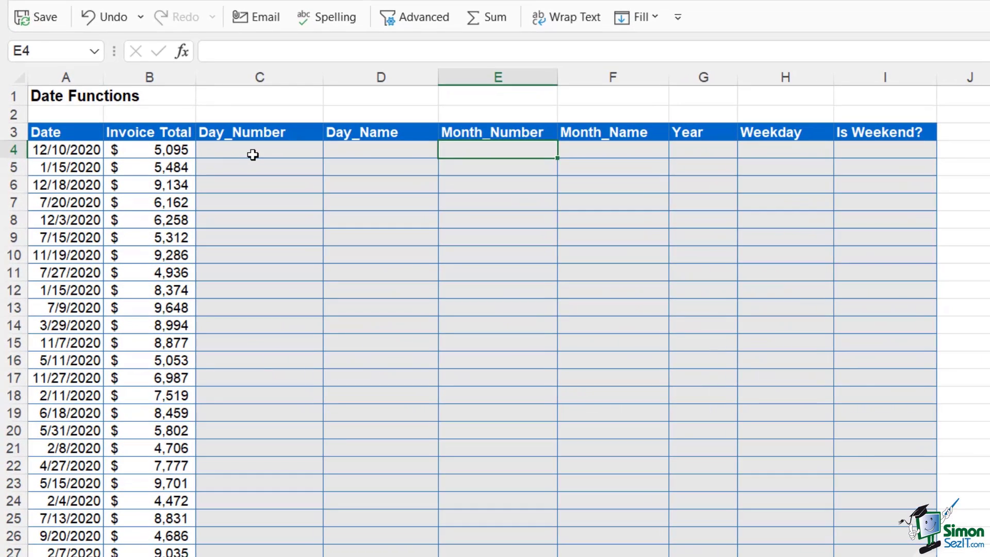
Enter =DAY(A4) in C4 and fill it down the Day_Number column
{"action": "left_click", "coordinate": [253, 154]}
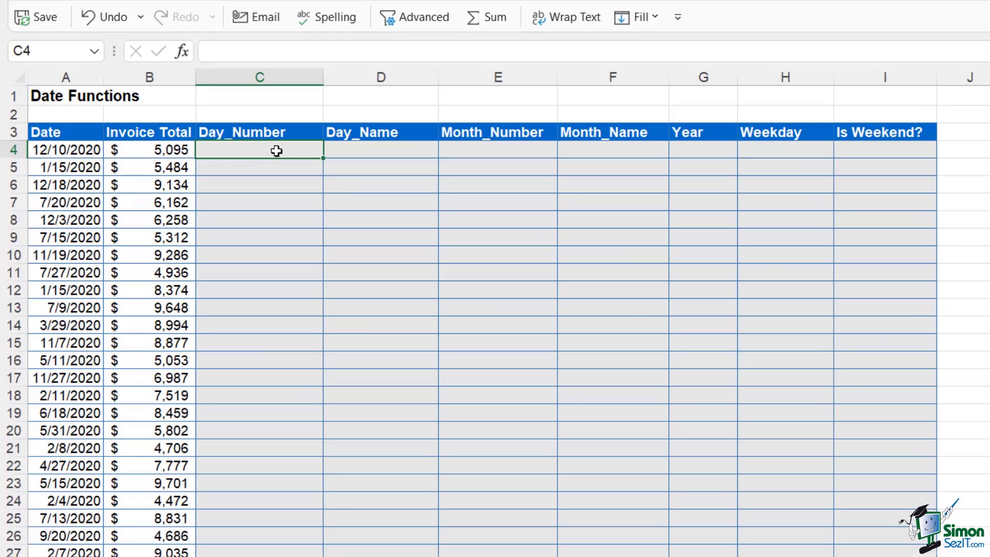
{"action": "left_click", "coordinate": [64, 152]}
{"action": "left_click", "coordinate": [267, 154]}
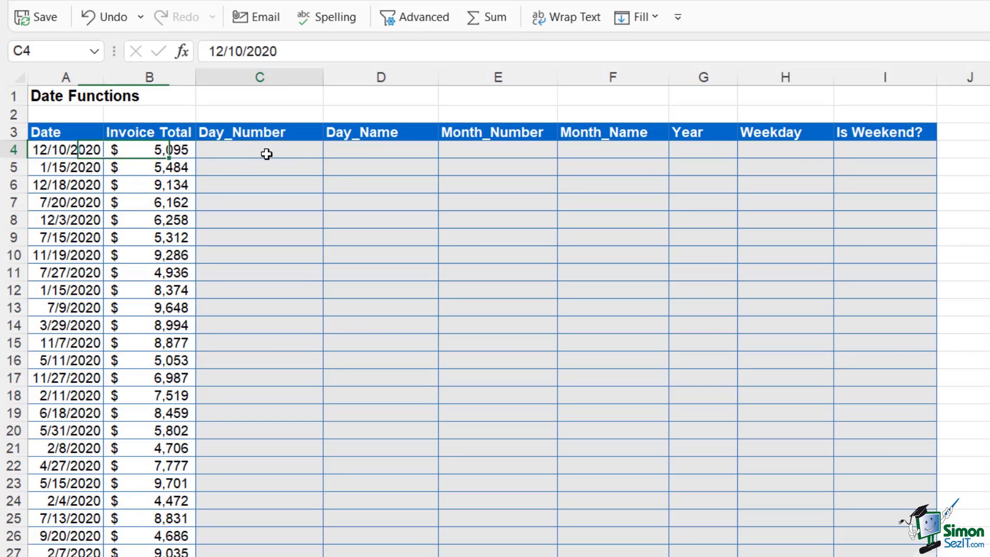
{"action": "type", "text": "=day"}
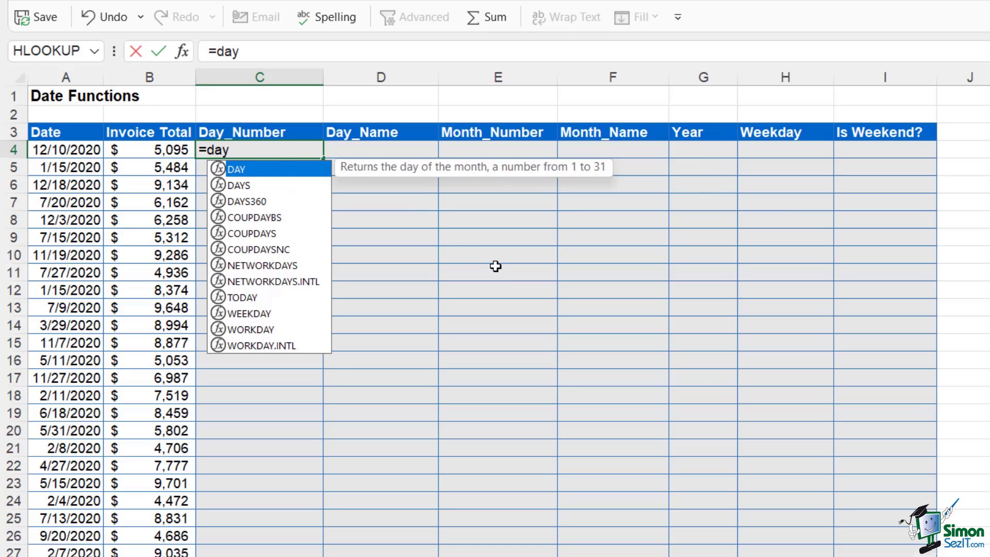
{"action": "key", "text": "Tab"}
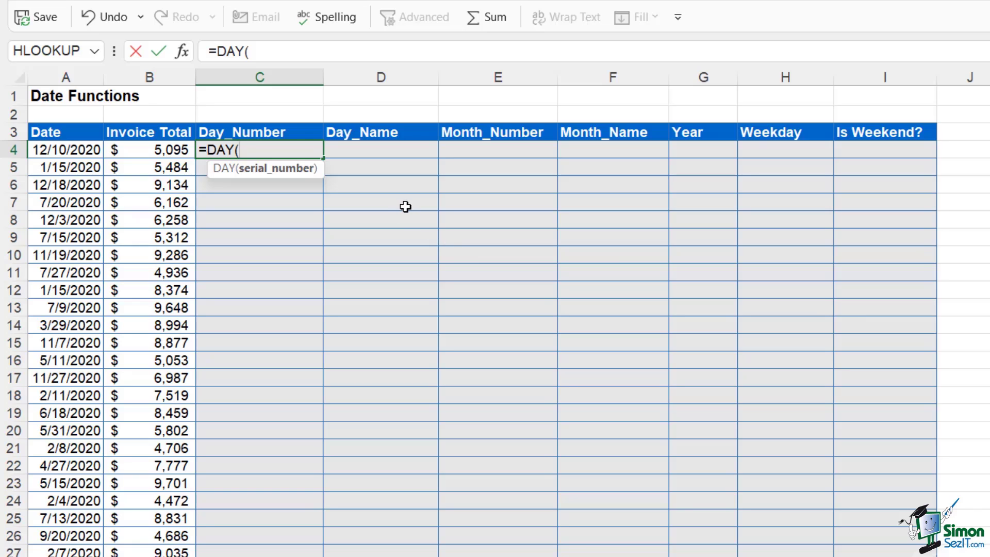
{"action": "left_click", "coordinate": [61, 151]}
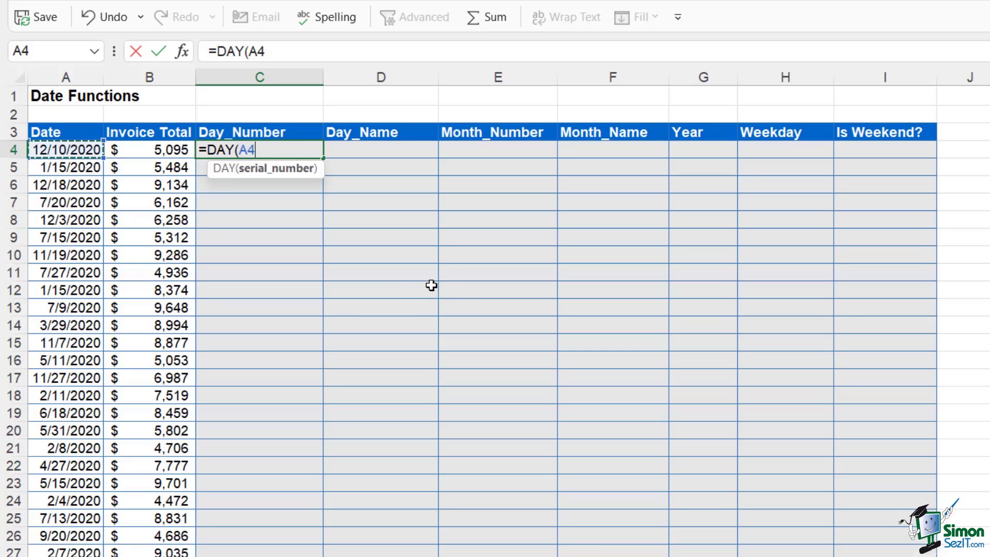
{"action": "type", "text": ")"}
{"action": "key", "text": "Return"}
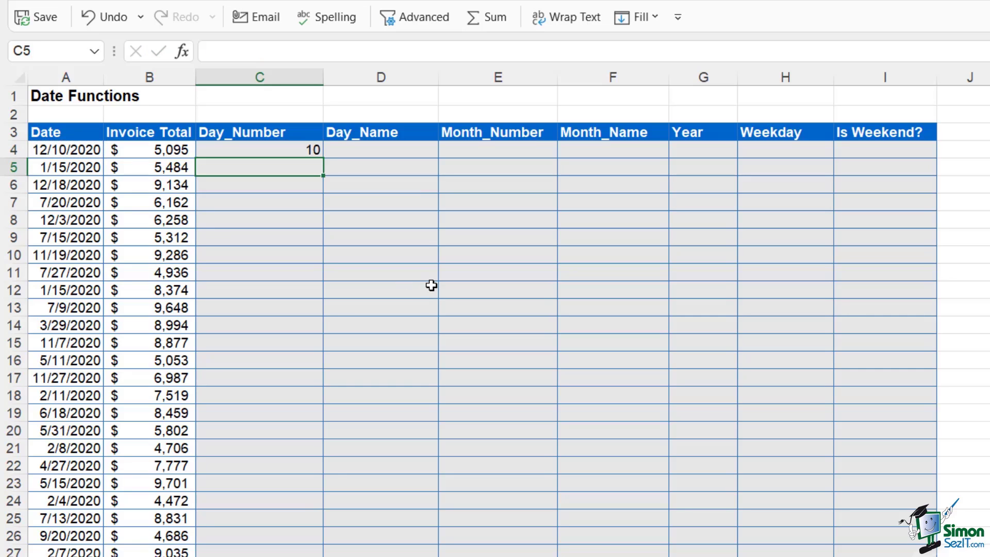
{"action": "left_click", "coordinate": [302, 150]}
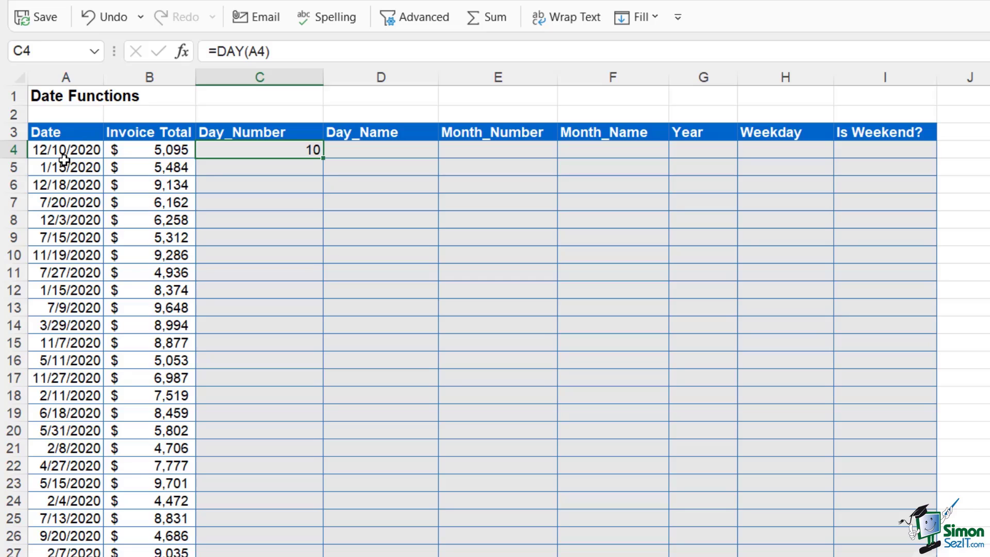
{"action": "double_click", "coordinate": [323, 157]}
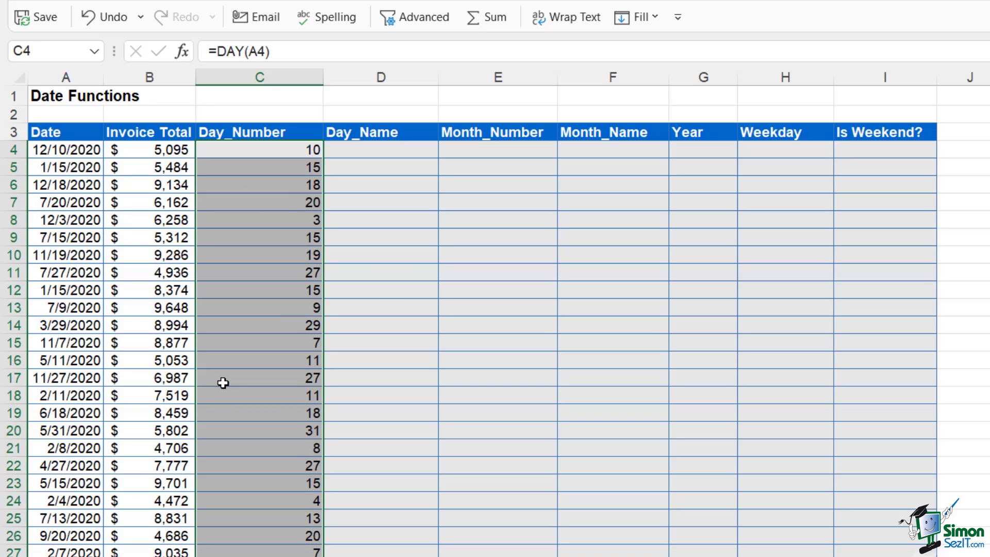
{"action": "left_click", "coordinate": [357, 151]}
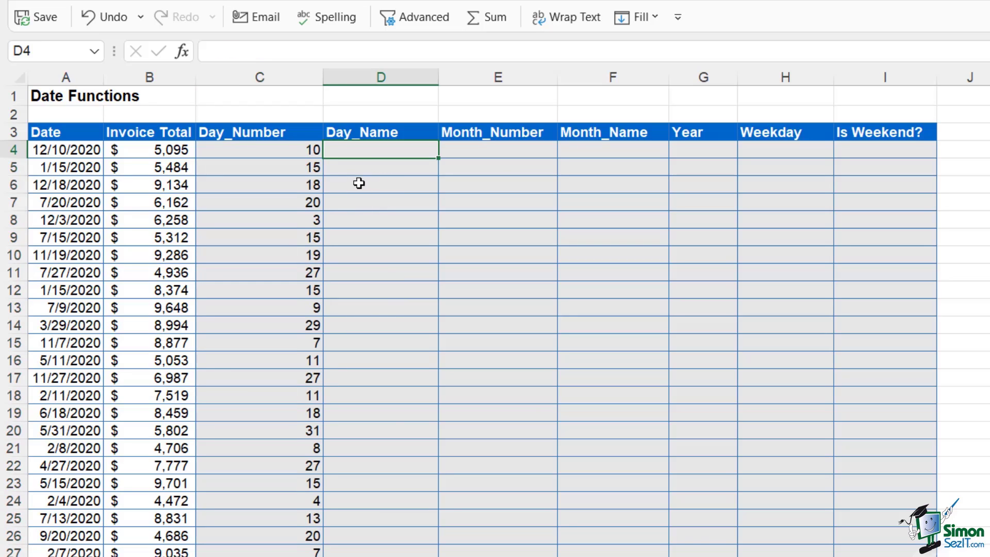
Enter =TEXT(A4,"ddd") in D4 for the short weekday name
{"action": "left_click", "coordinate": [58, 153]}
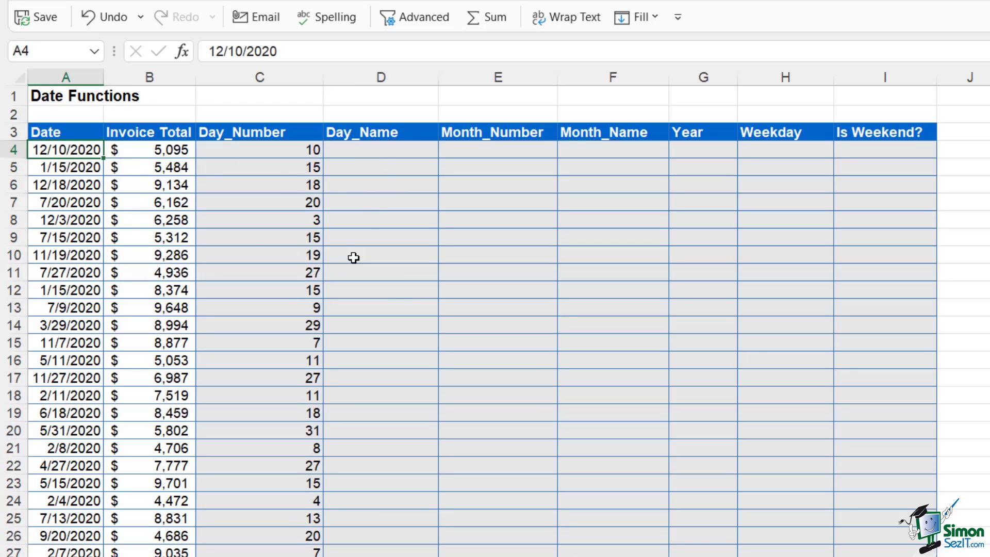
{"action": "left_click", "coordinate": [381, 154]}
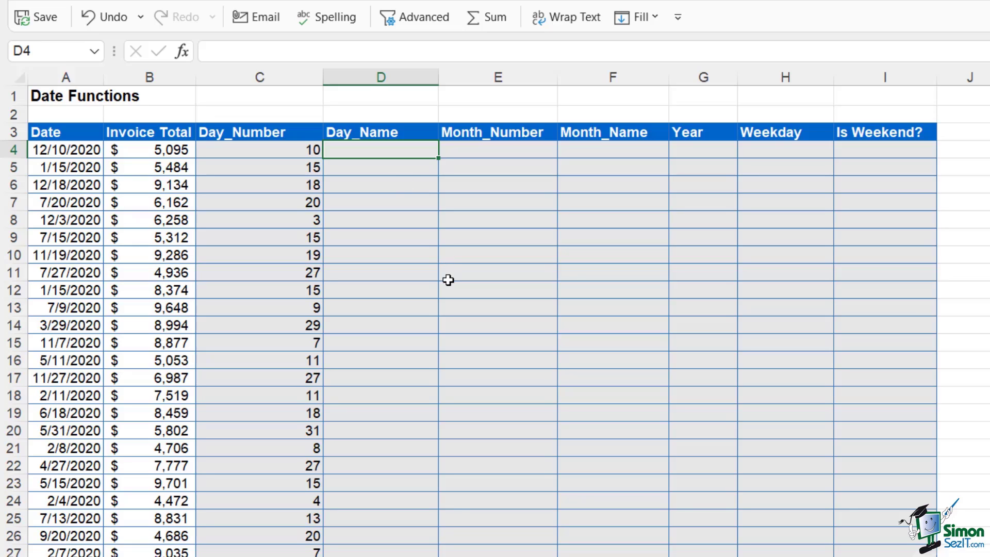
{"action": "type", "text": "="}
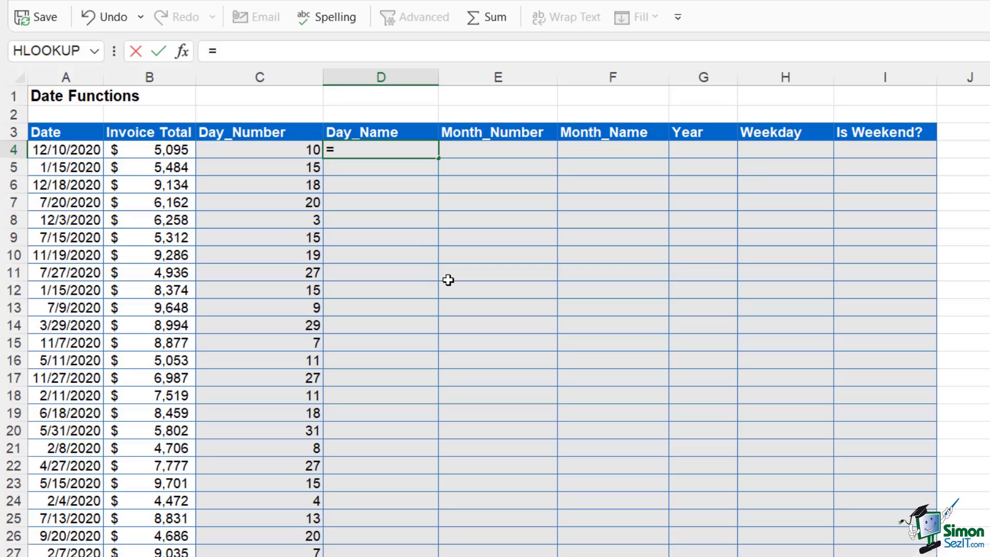
{"action": "type", "text": "text"}
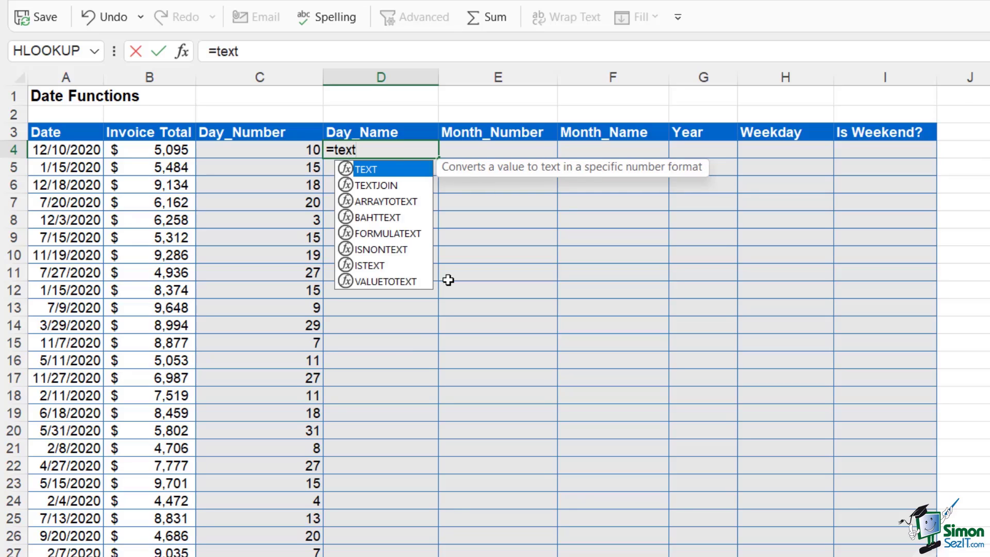
{"action": "key", "text": "Tab"}
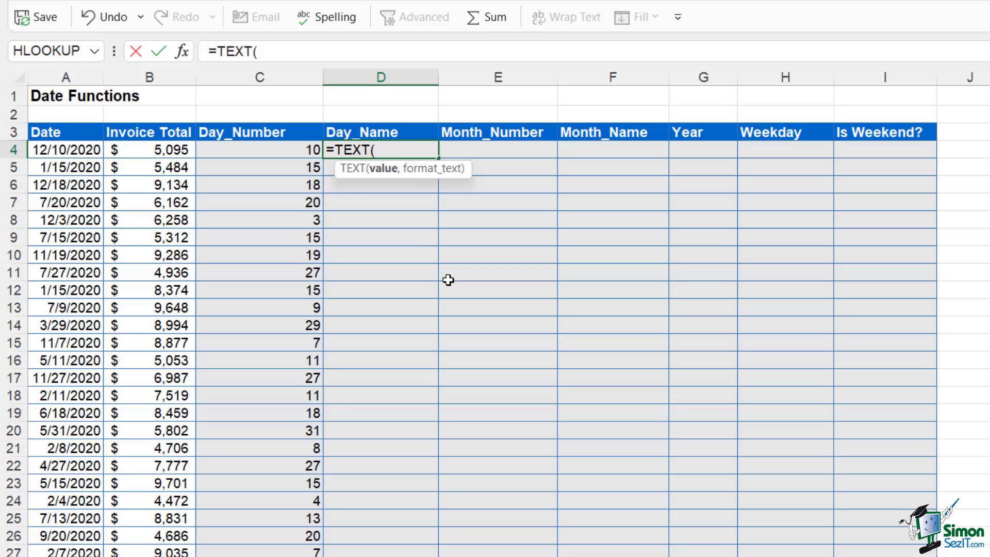
{"action": "left_click", "coordinate": [68, 151]}
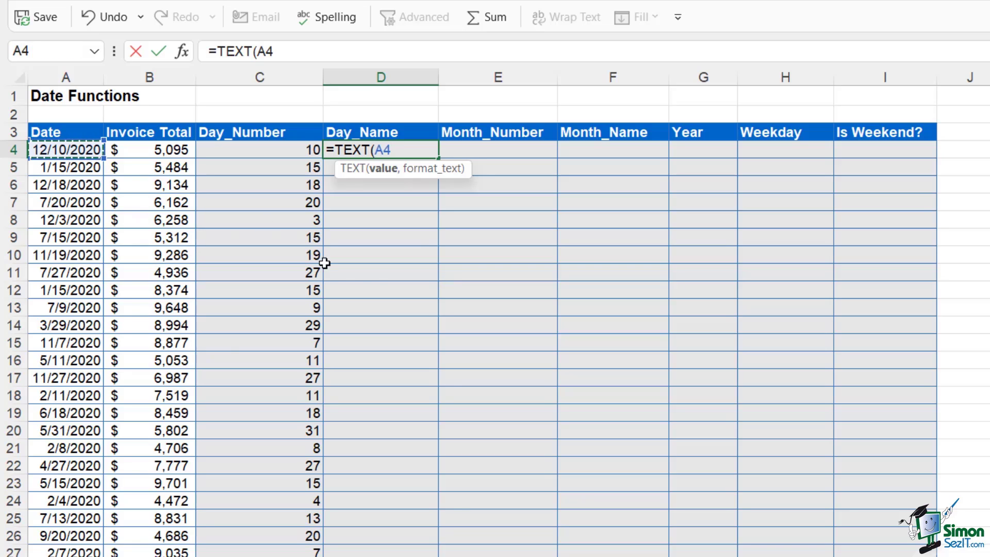
{"action": "type", "text": ","}
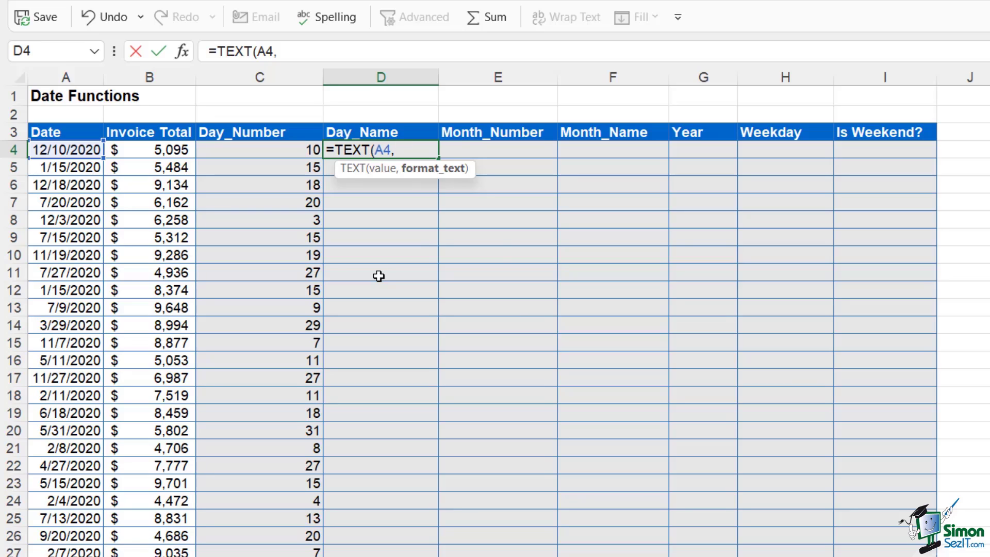
{"action": "type", "text": "\"ddd\""}
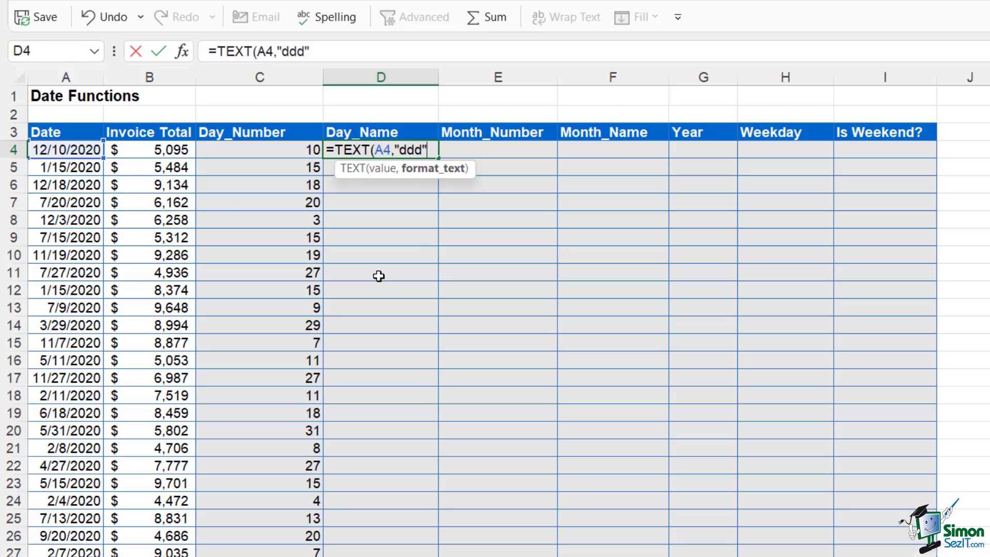
{"action": "type", "text": ")"}
{"action": "key", "text": "Return"}
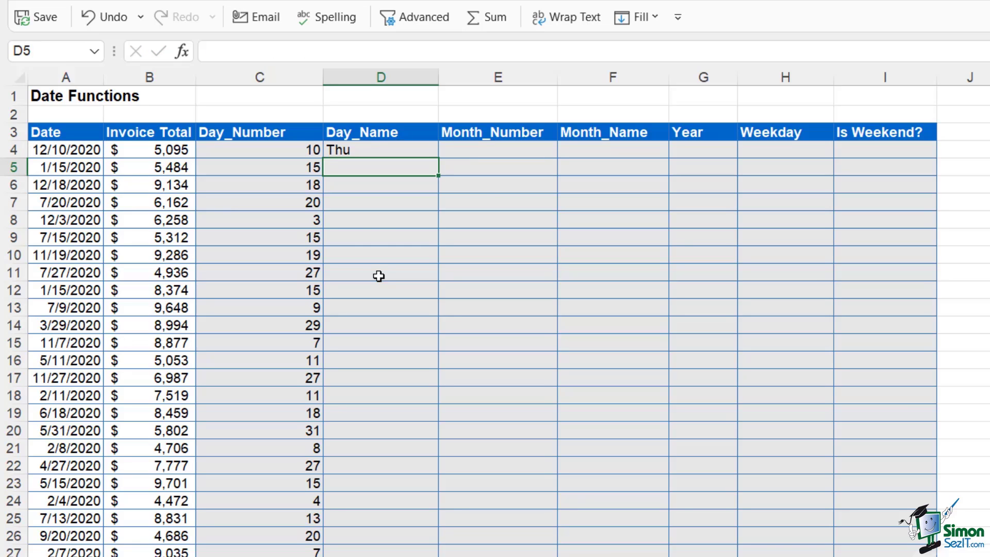
Change D4 to =TEXT(A4,"dddd") and fill it down the Day_Name column
{"action": "left_click", "coordinate": [377, 150]}
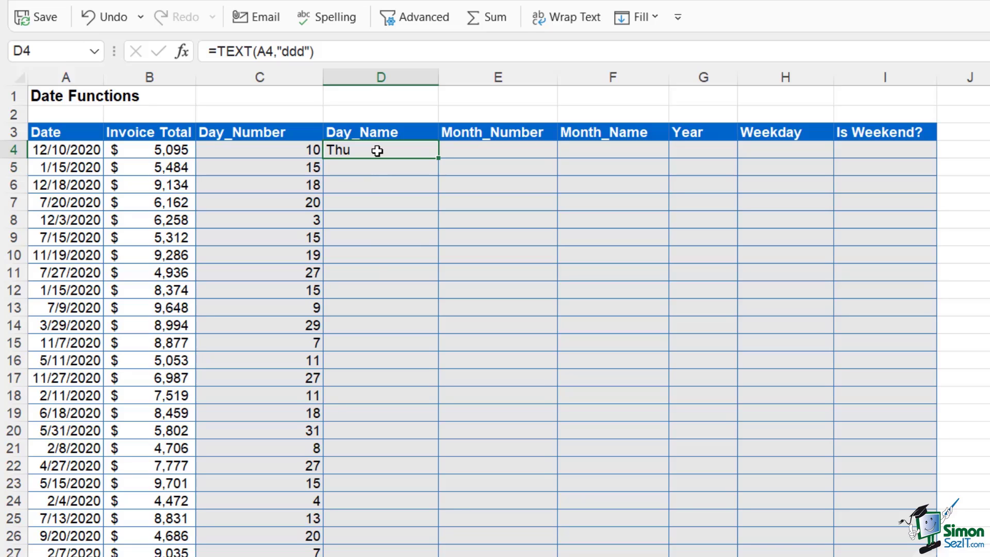
{"action": "double_click", "coordinate": [377, 150]}
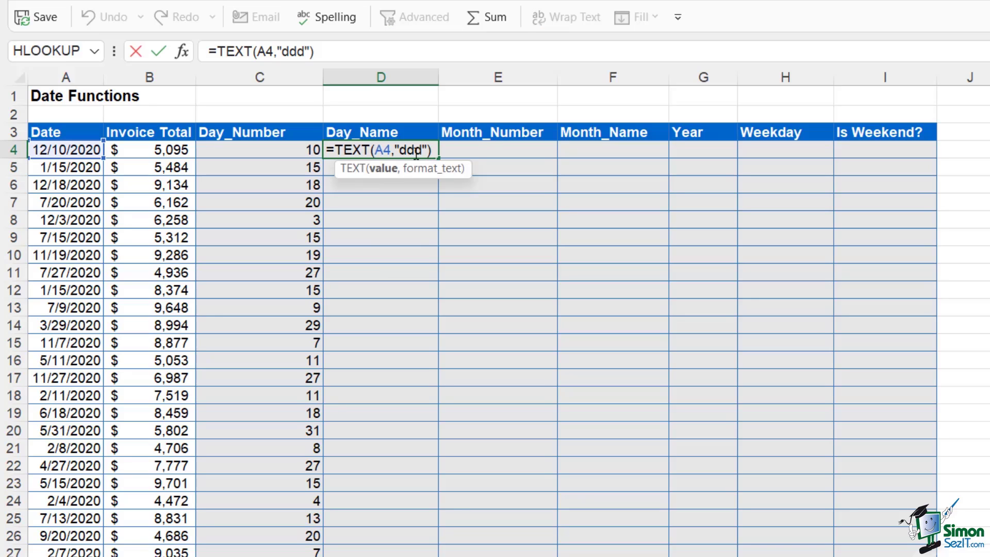
{"action": "type", "text": "d"}
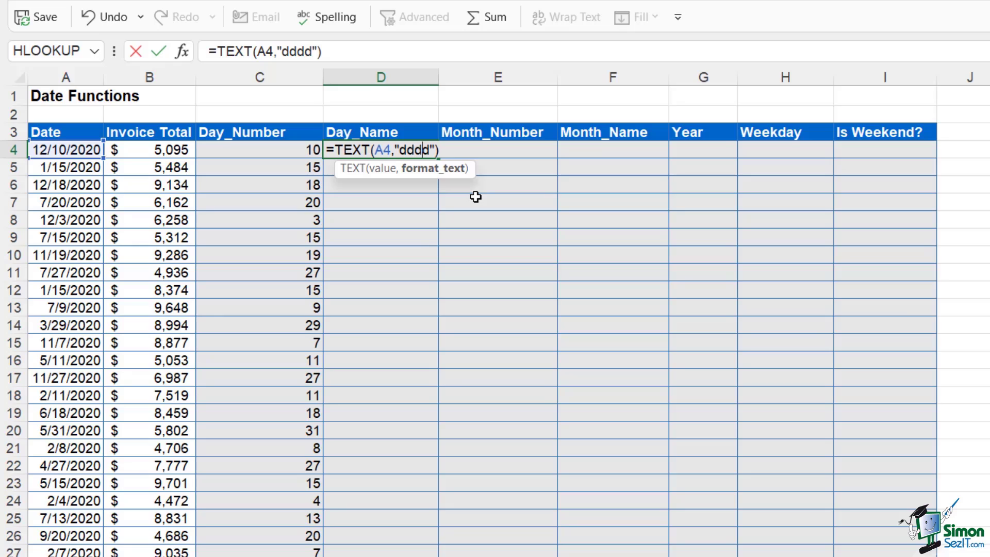
{"action": "key", "text": "Return"}
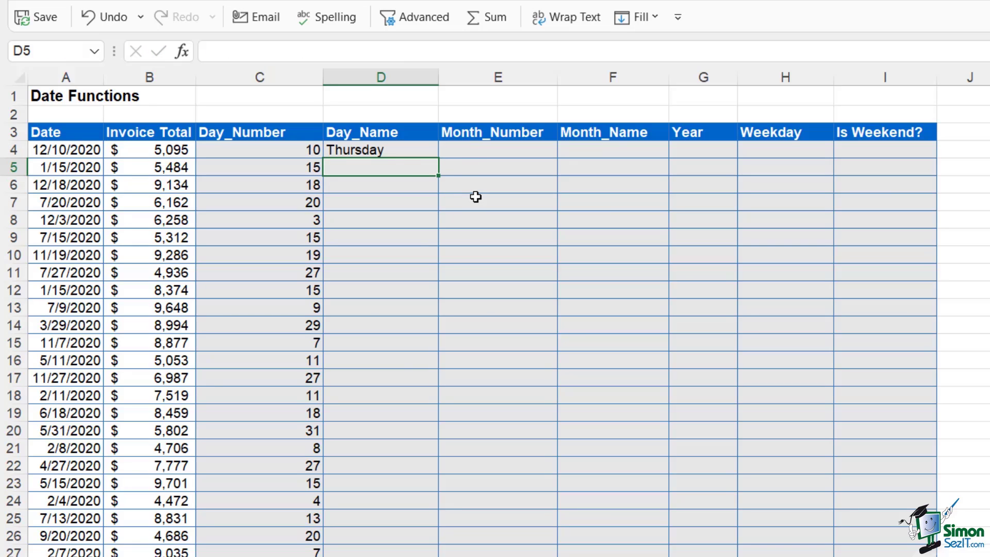
{"action": "left_click", "coordinate": [427, 150]}
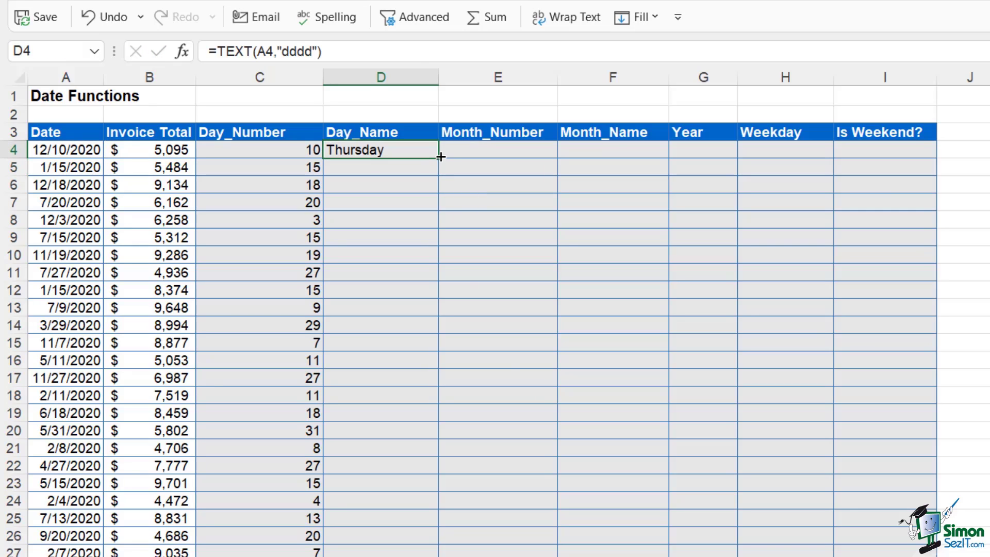
{"action": "double_click", "coordinate": [437, 160]}
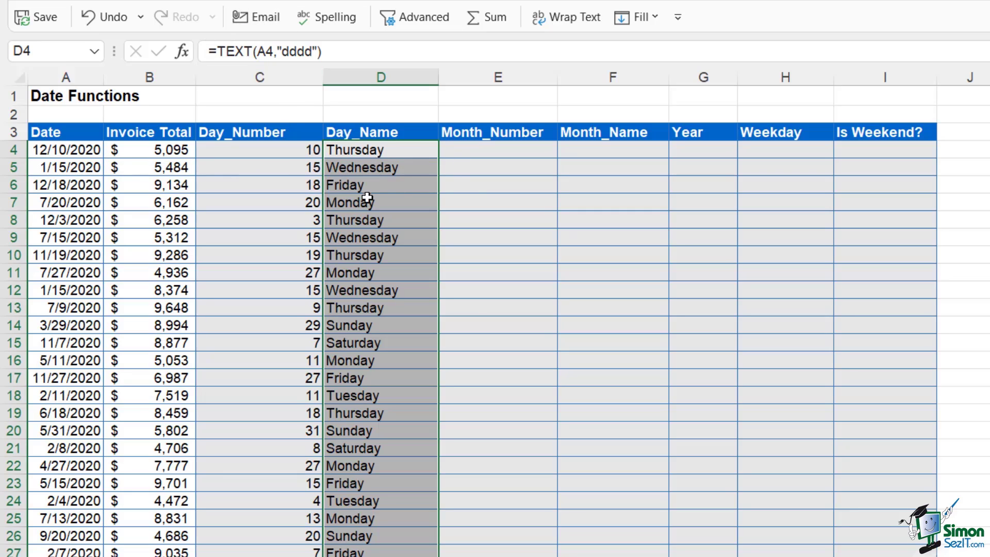
{"action": "left_click", "coordinate": [494, 151]}
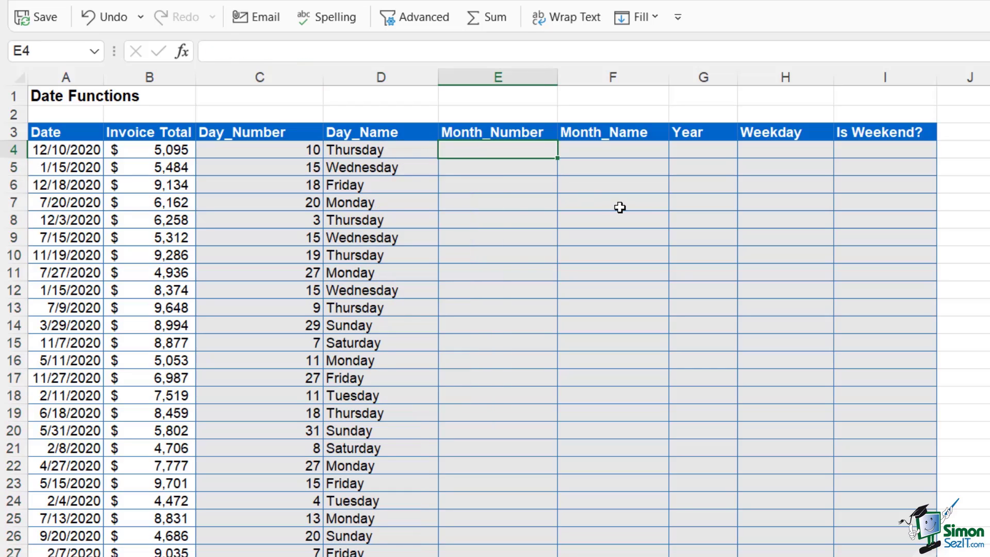
{"action": "type", "text": "="}
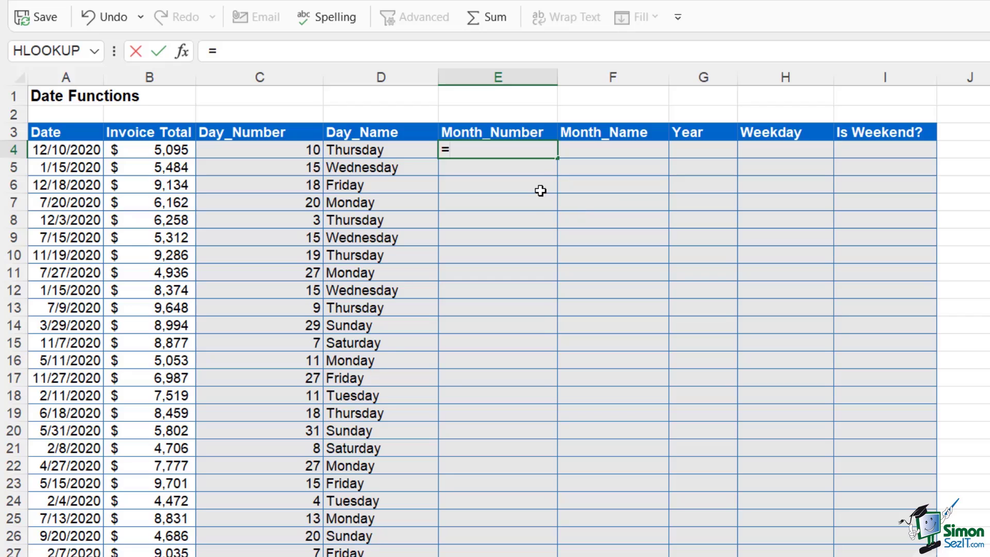
{"action": "type", "text": "month"}
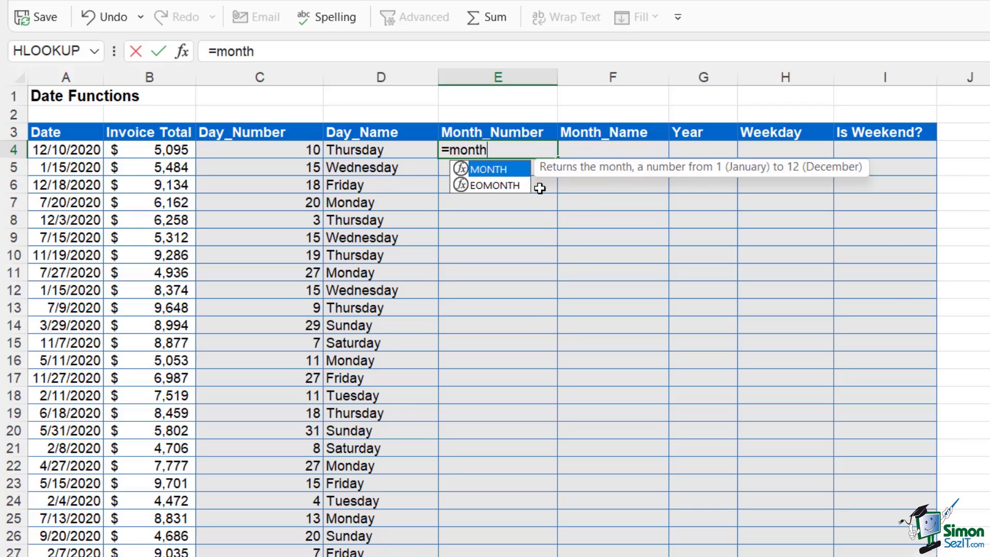
Complete =MONTH(A4) in E4 and fill it down the Month_Number column
{"action": "key", "text": "Tab"}
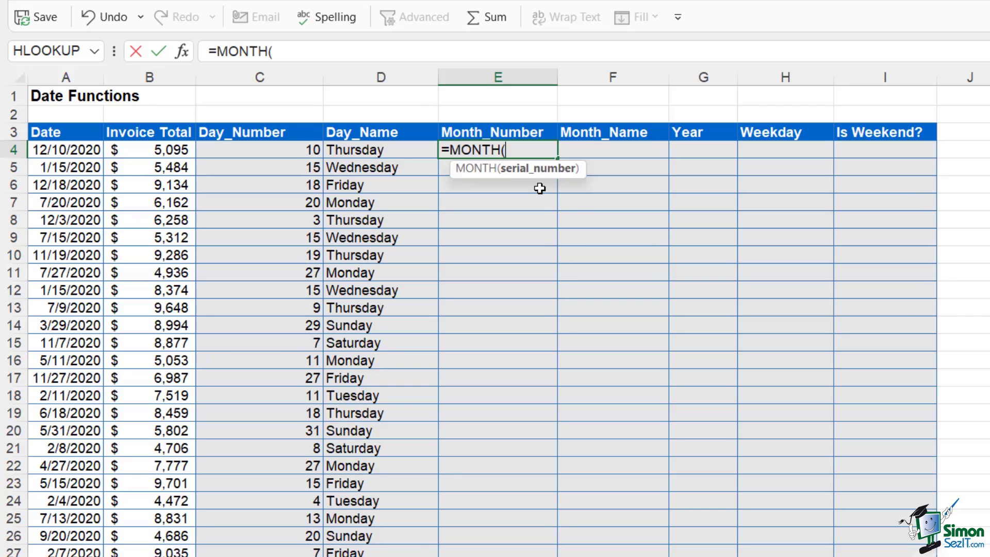
{"action": "left_click", "coordinate": [57, 153]}
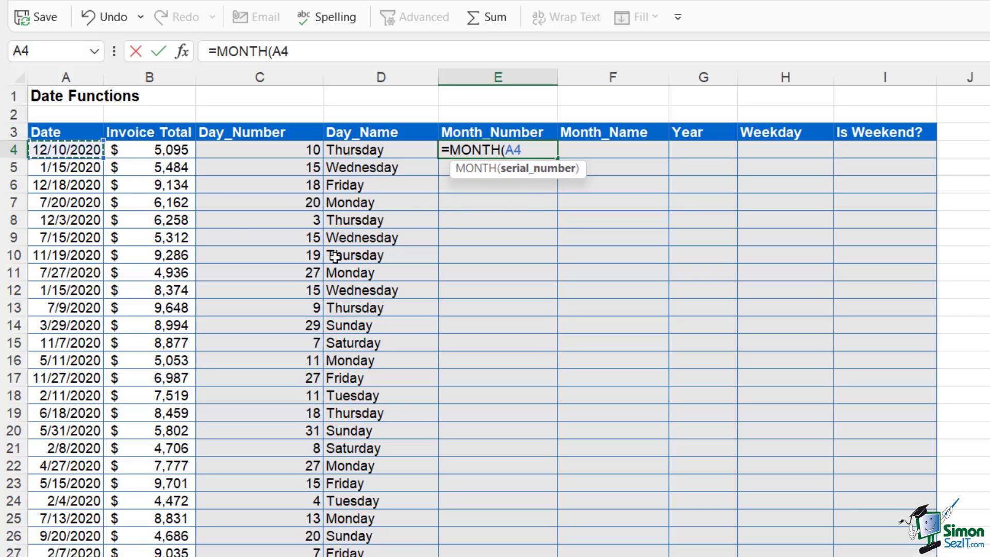
{"action": "type", "text": ")"}
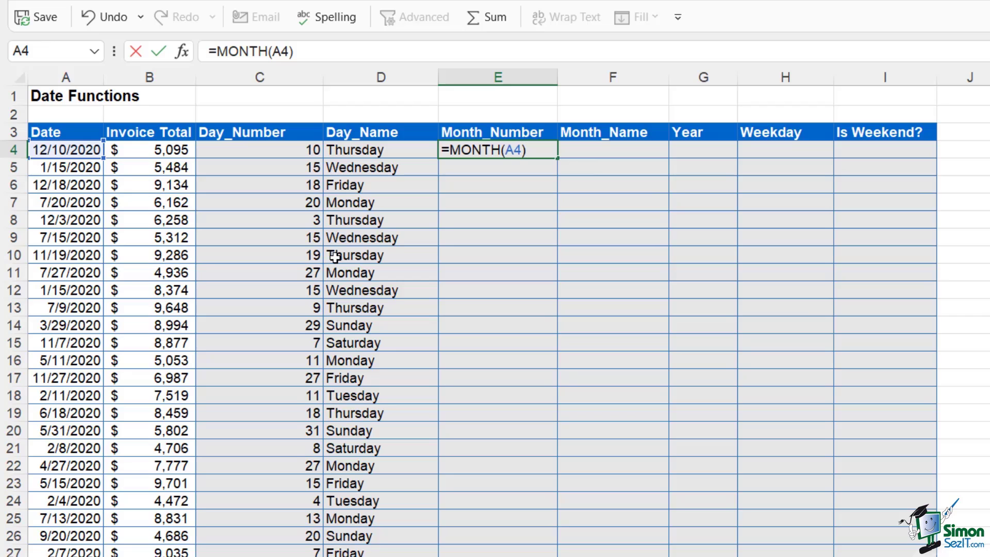
{"action": "key", "text": "Return"}
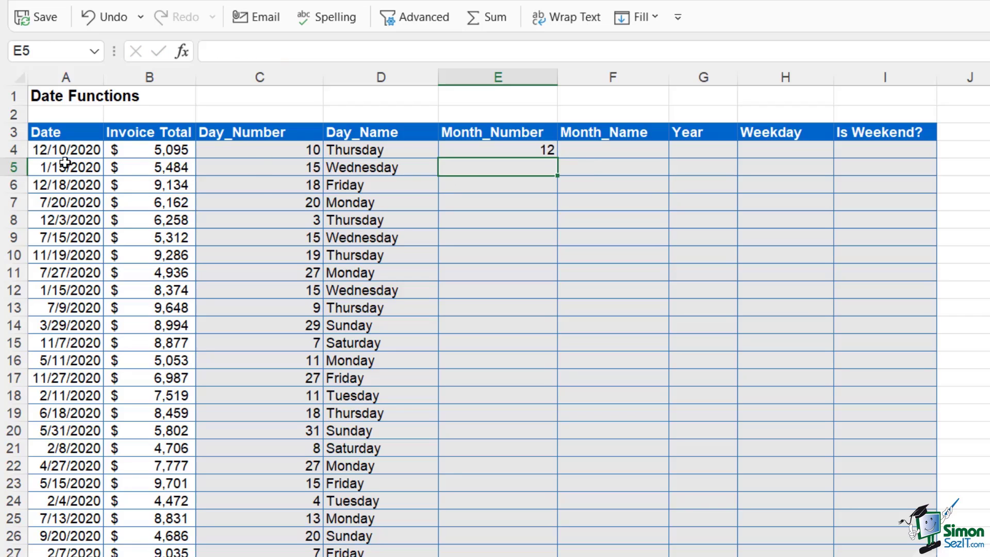
{"action": "left_click", "coordinate": [546, 154]}
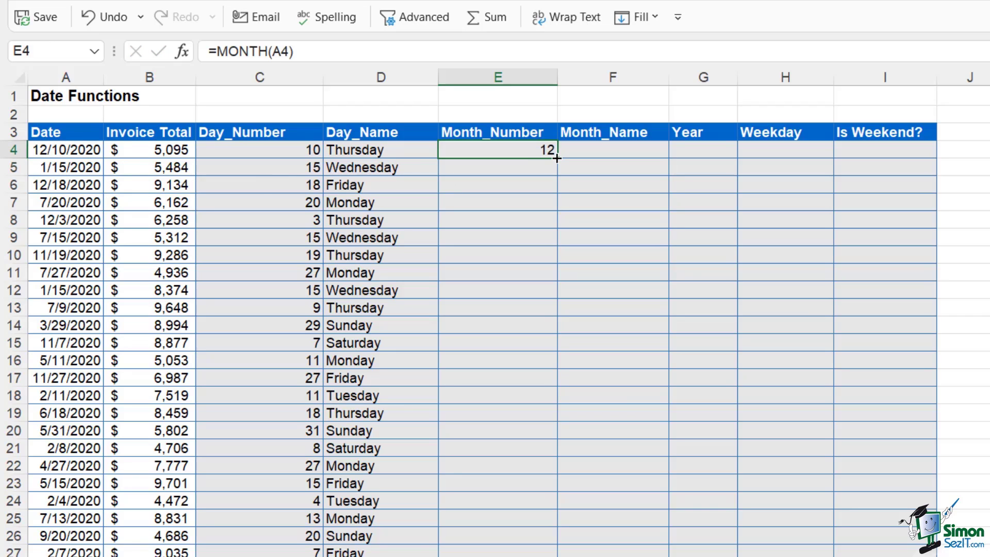
{"action": "double_click", "coordinate": [557, 158]}
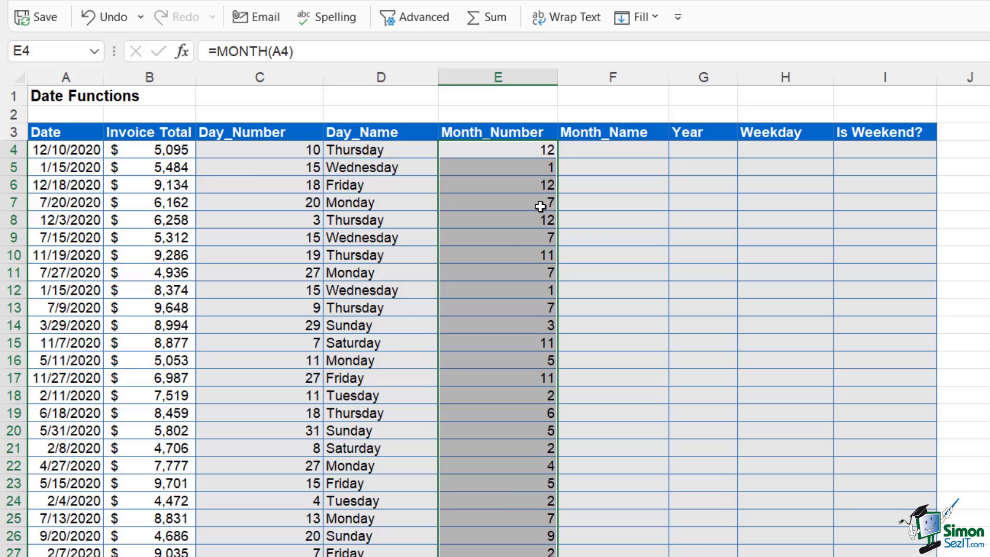
{"action": "left_click", "coordinate": [601, 153]}
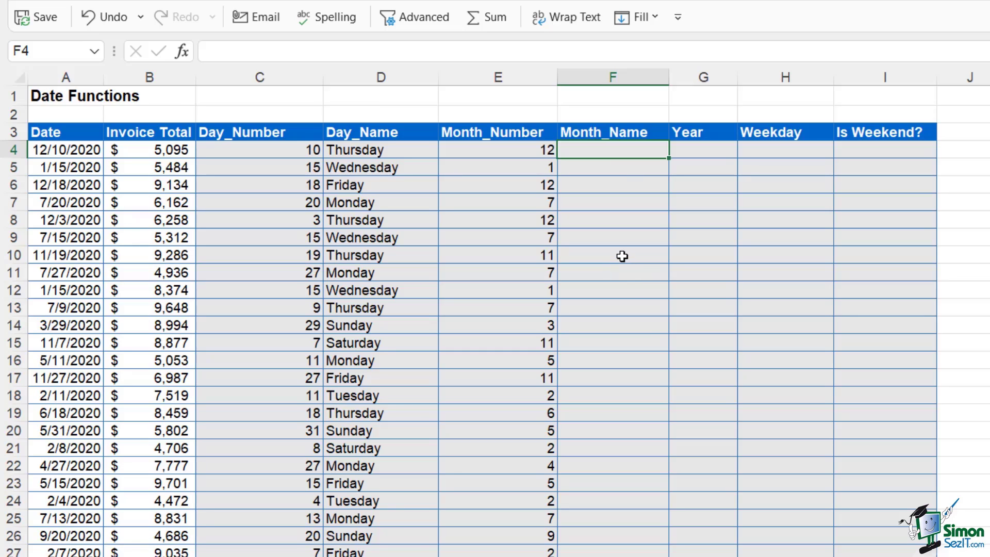
Enter =TEXT(A4,"mmmm") in F4 and fill it down the Month_Name column
{"action": "type", "text": "=text"}
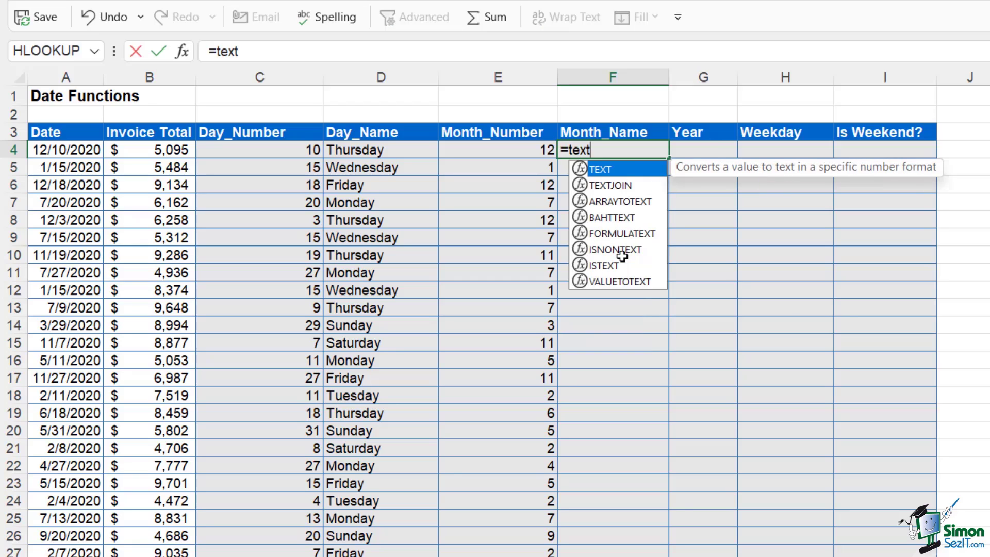
{"action": "key", "text": "Tab"}
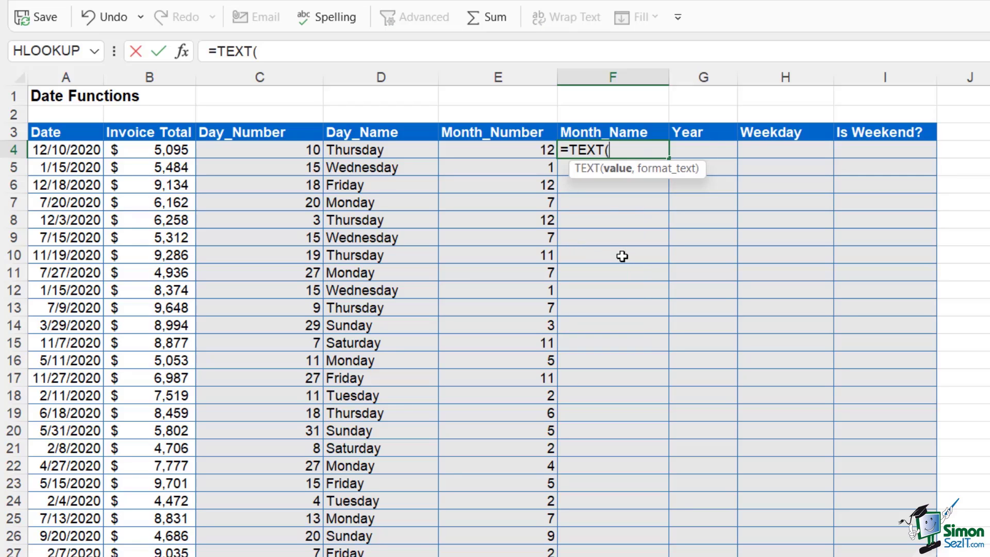
{"action": "left_click", "coordinate": [86, 153]}
{"action": "type", "text": ","}
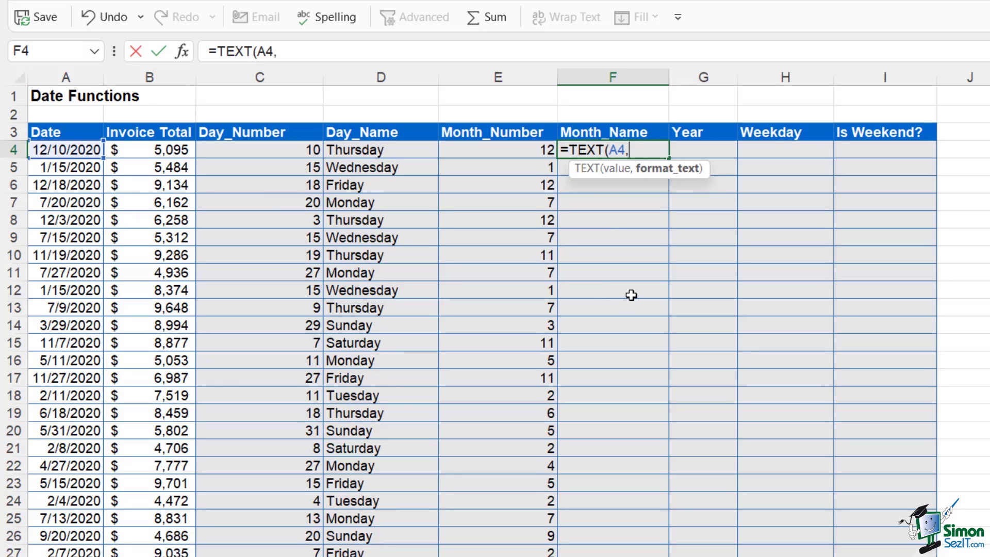
{"action": "type", "text": "\""}
{"action": "type", "text": "mmm"}
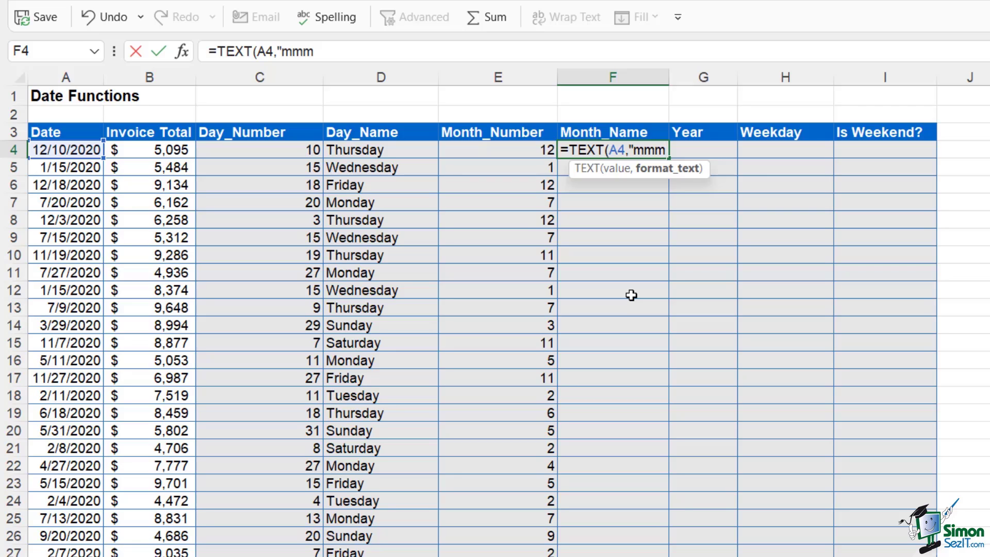
{"action": "type", "text": "m\")"}
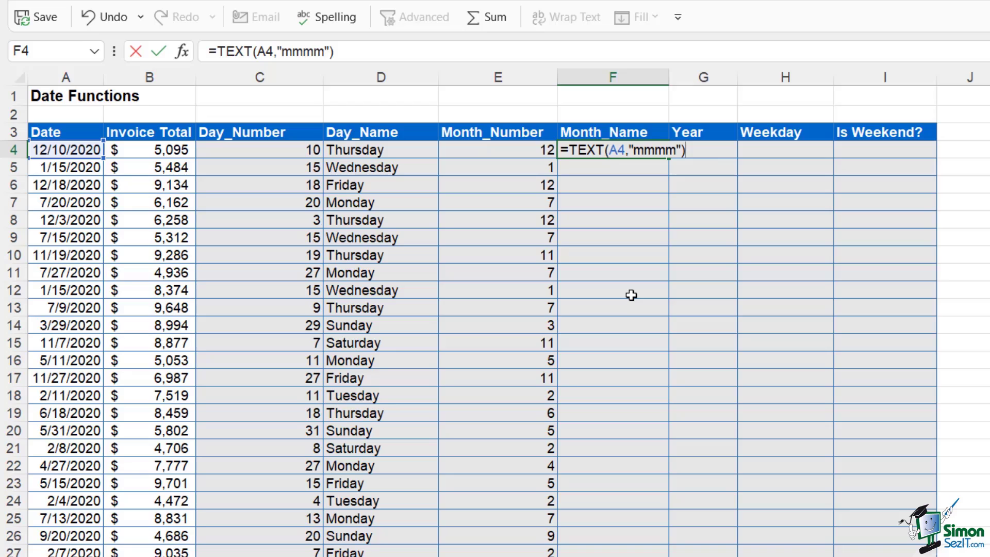
{"action": "key", "text": "Return"}
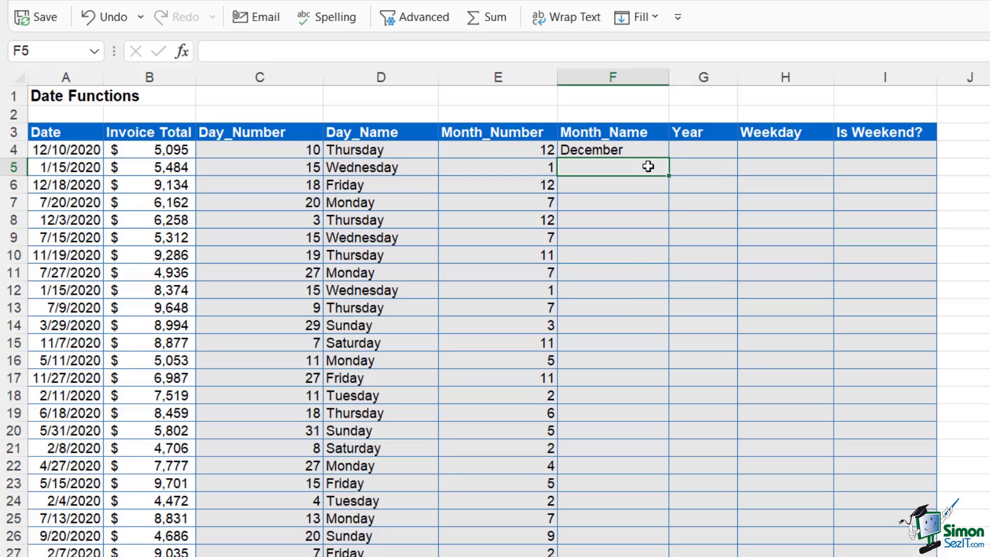
{"action": "left_click", "coordinate": [653, 158]}
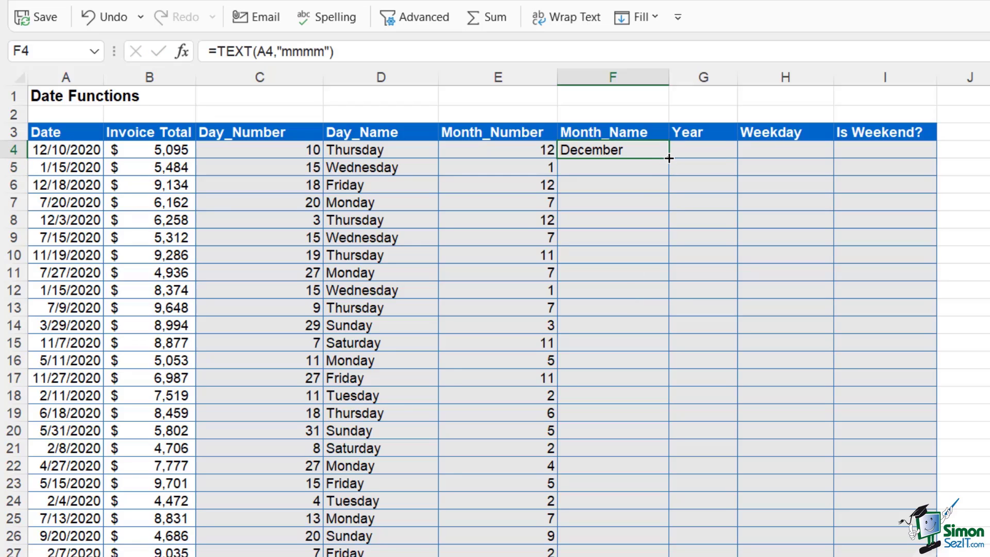
{"action": "double_click", "coordinate": [668, 157]}
{"action": "left_click", "coordinate": [698, 267]}
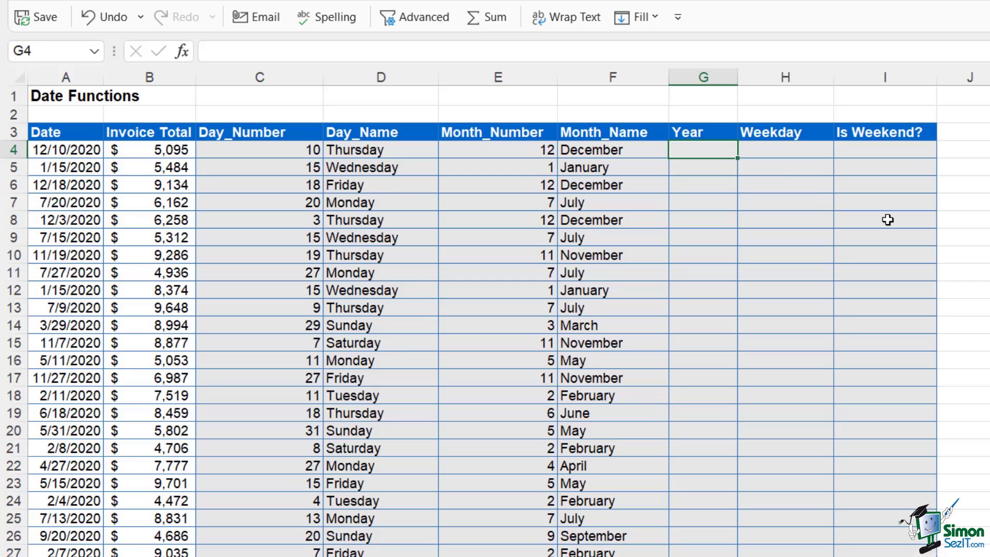
Enter =YEAR(A4) in G4 and fill it down the Year column, showing 2020
{"action": "type", "text": "=year"}
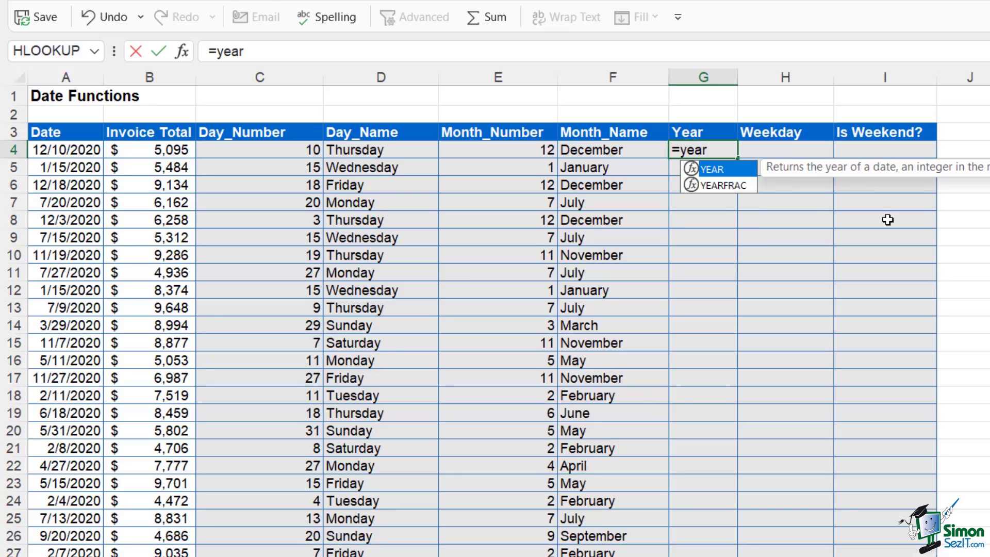
{"action": "key", "text": "Tab"}
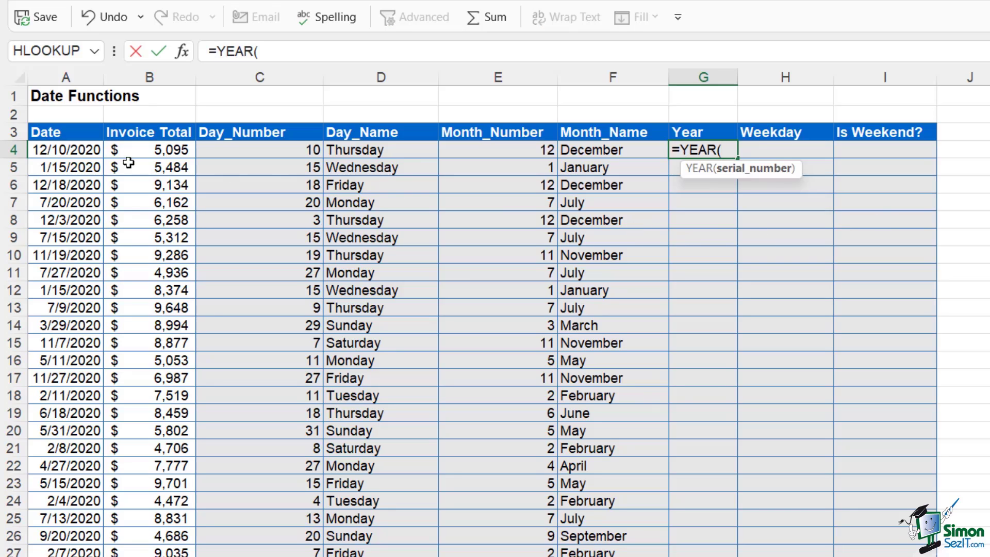
{"action": "left_click", "coordinate": [85, 152]}
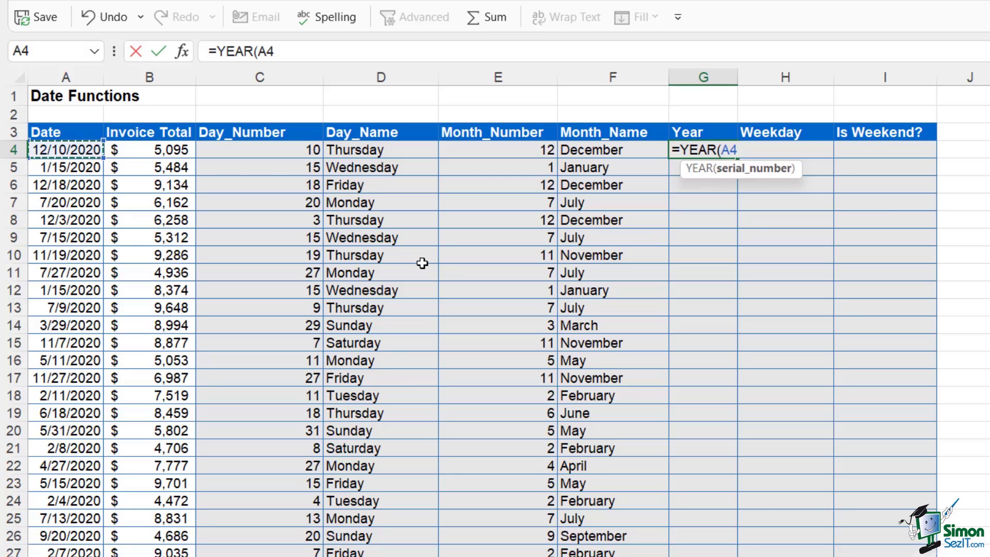
{"action": "type", "text": ")"}
{"action": "key", "text": "Return"}
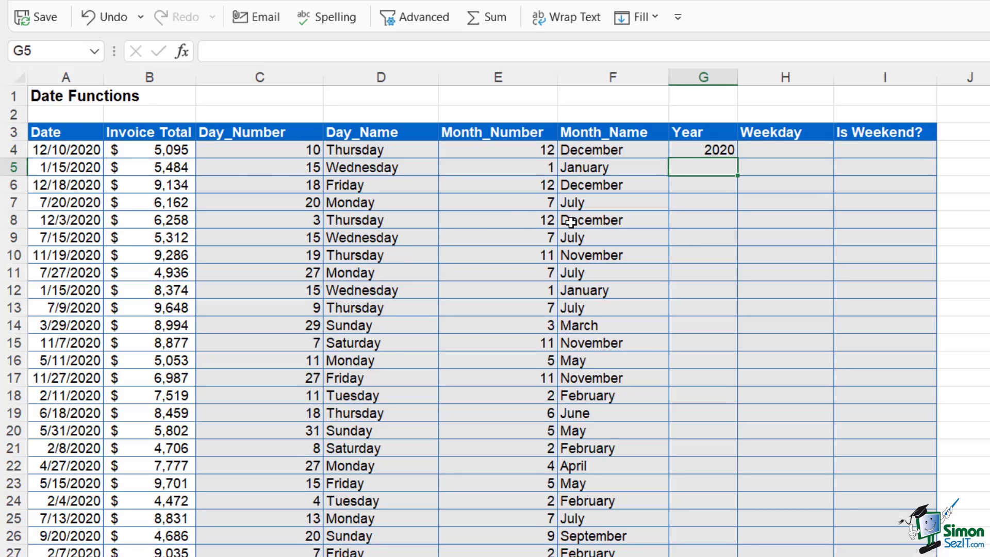
{"action": "left_click", "coordinate": [698, 147]}
{"action": "double_click", "coordinate": [743, 159]}
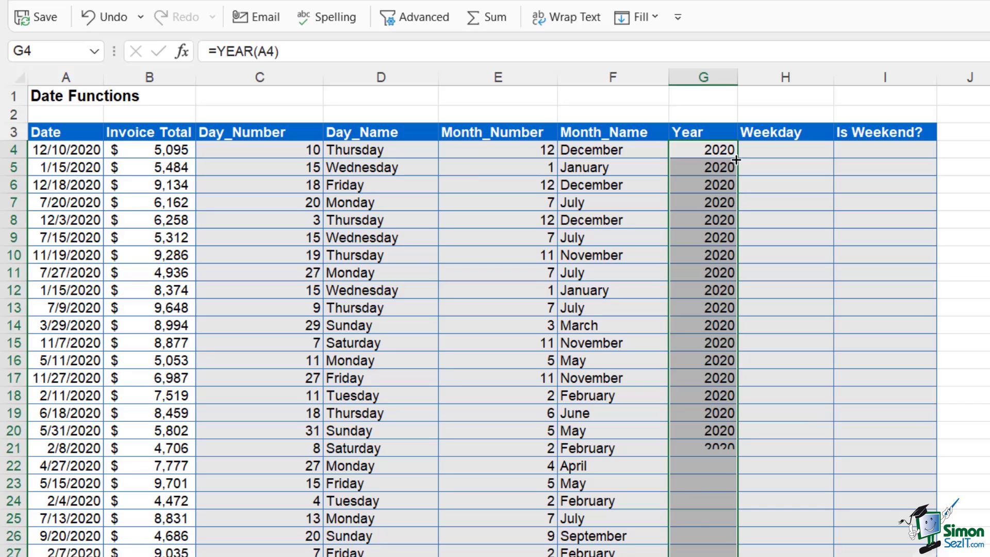
{"action": "left_click", "coordinate": [792, 150]}
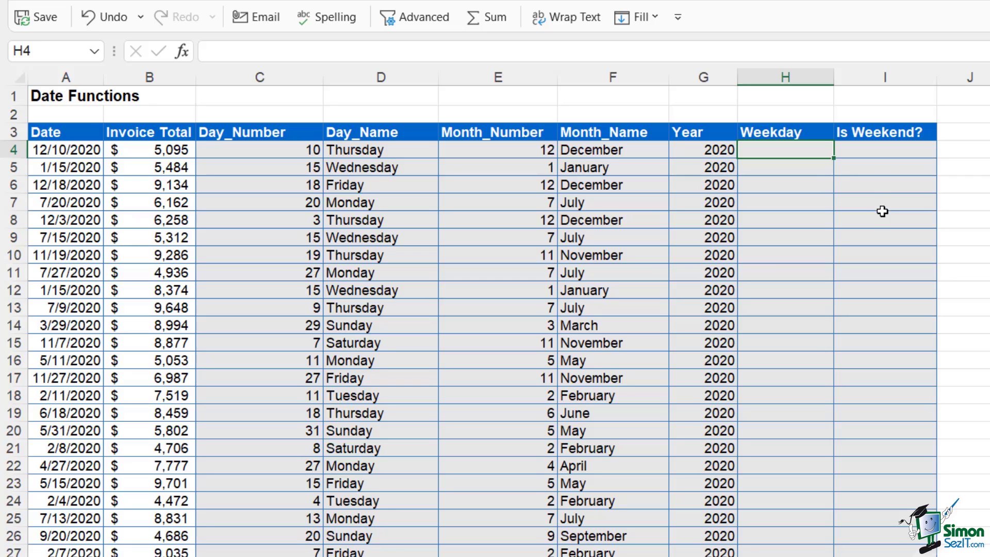
Enter =WEEKDAY(A4,2) in H4 (Monday = 1) and fill it down the Weekday column
{"action": "type", "text": "=week"}
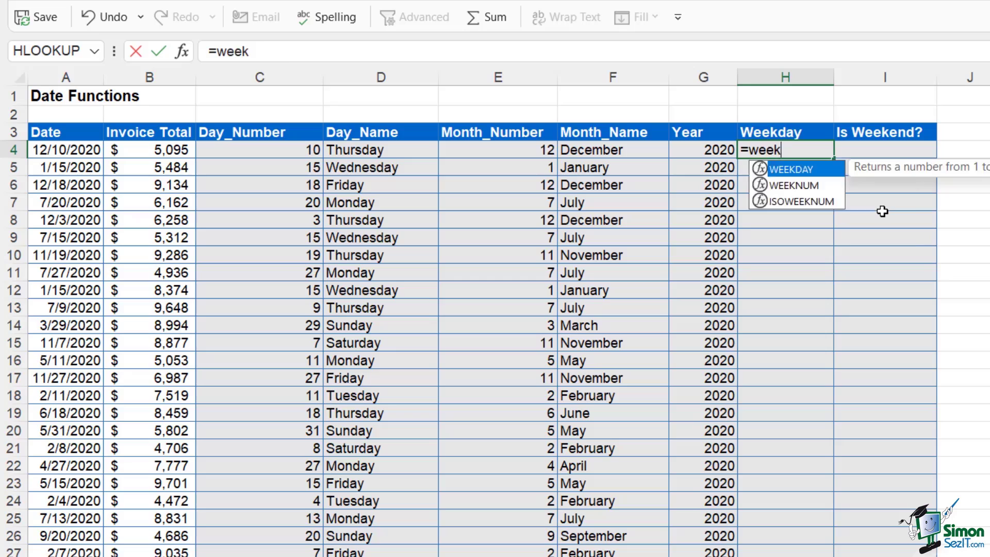
{"action": "key", "text": "Tab"}
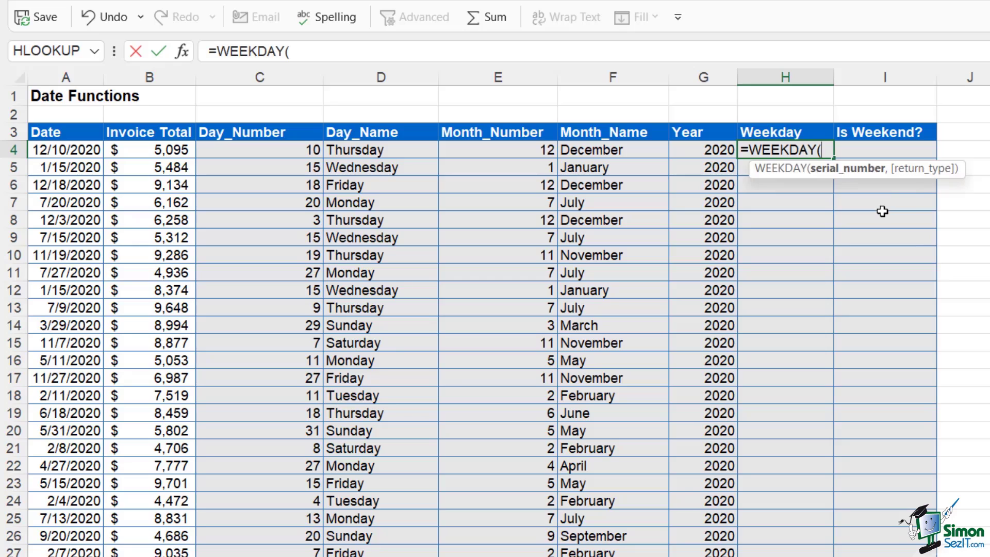
{"action": "left_click", "coordinate": [72, 152]}
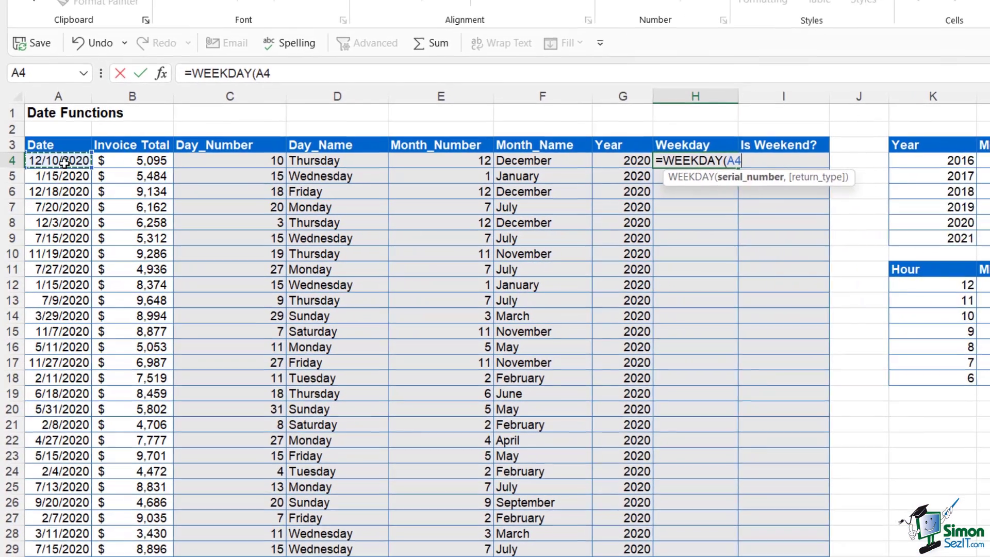
{"action": "type", "text": ","}
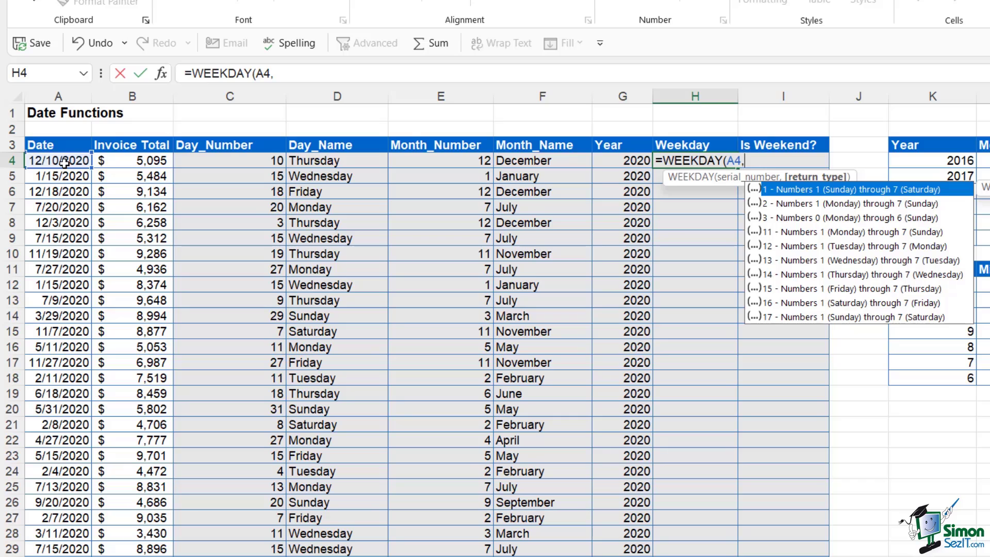
{"action": "key", "text": "Down"}
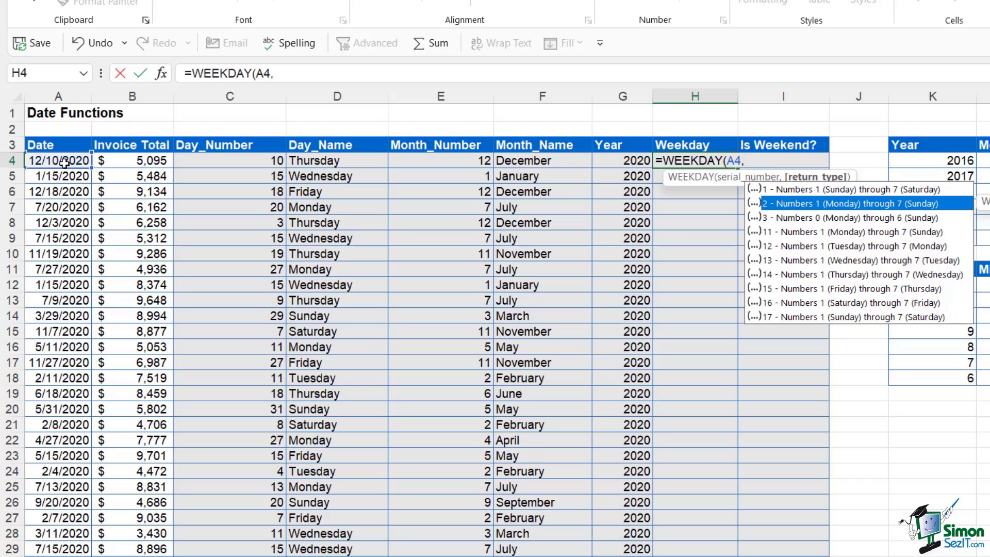
{"action": "type", "text": "2)"}
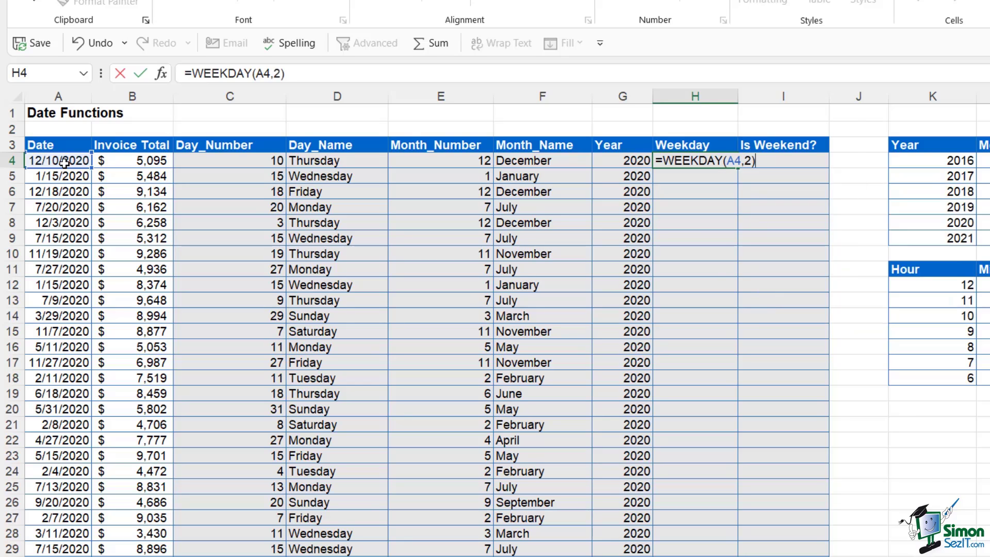
{"action": "key", "text": "Return"}
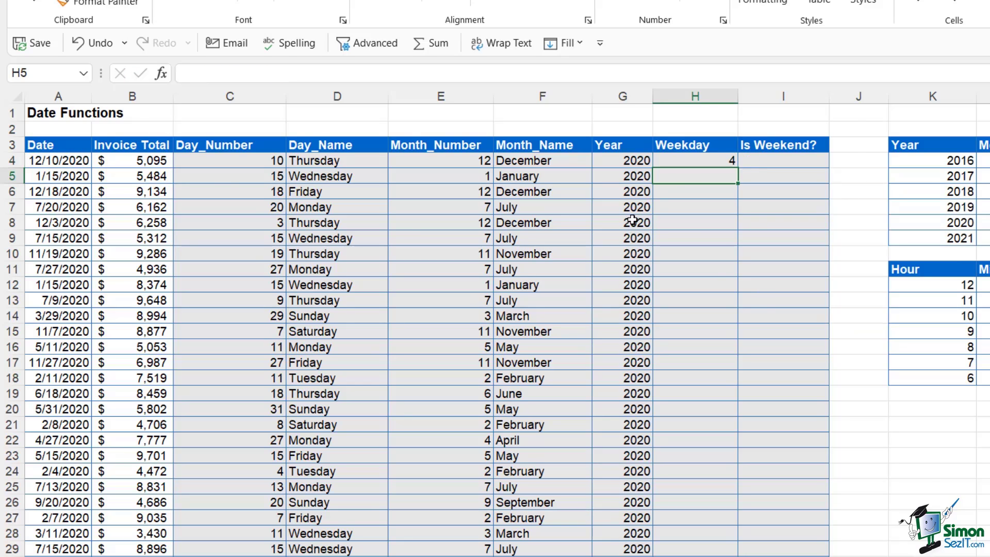
{"action": "left_click", "coordinate": [712, 161]}
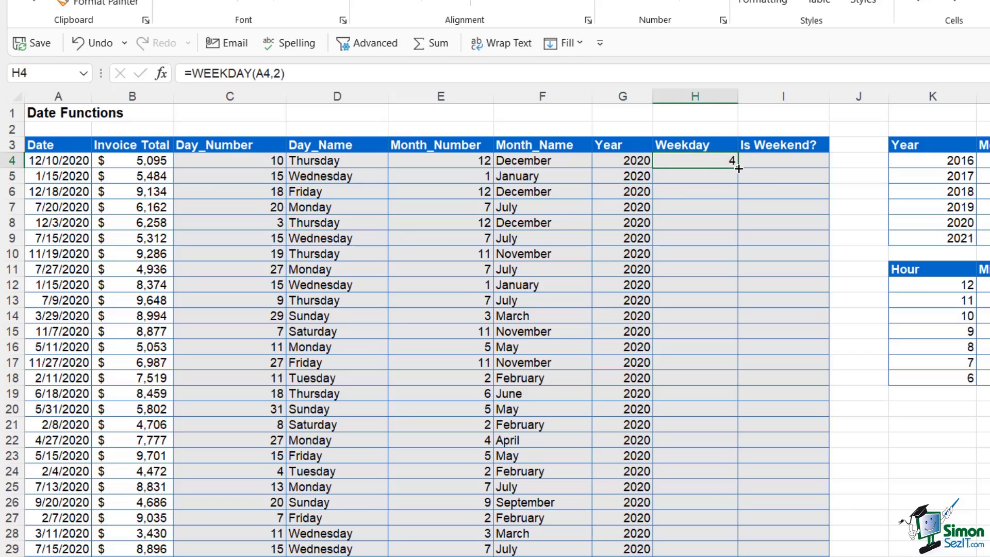
{"action": "double_click", "coordinate": [739, 169]}
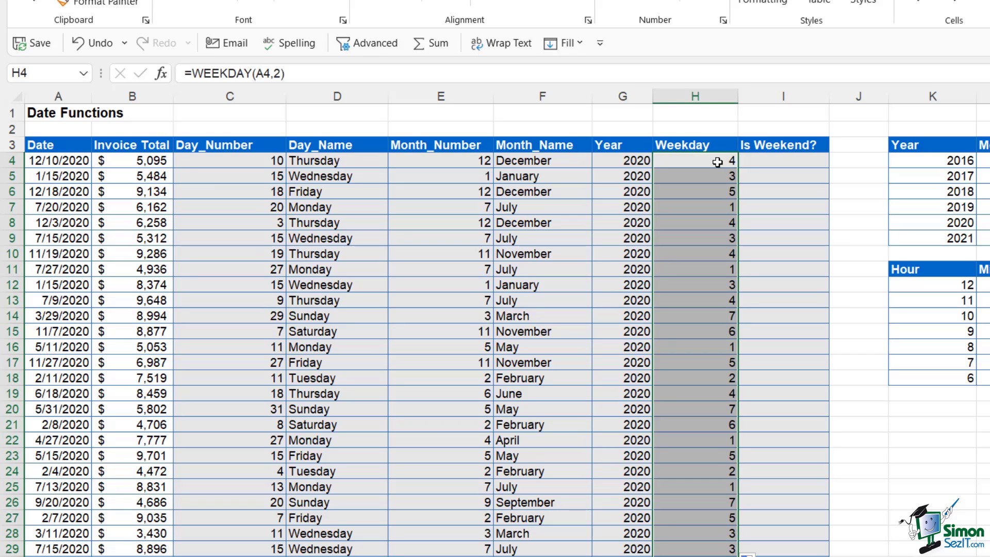
{"action": "left_click", "coordinate": [717, 162]}
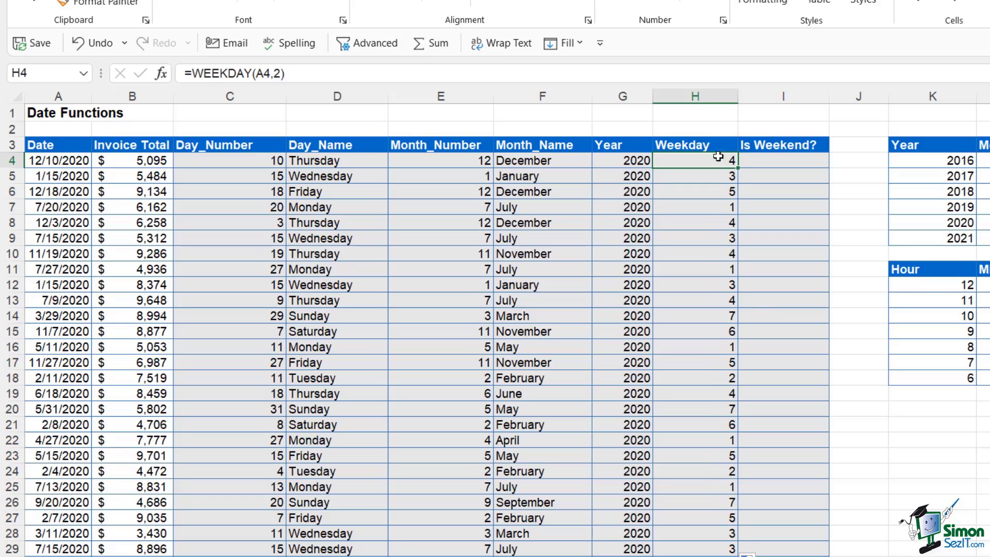
{"action": "left_click", "coordinate": [350, 160]}
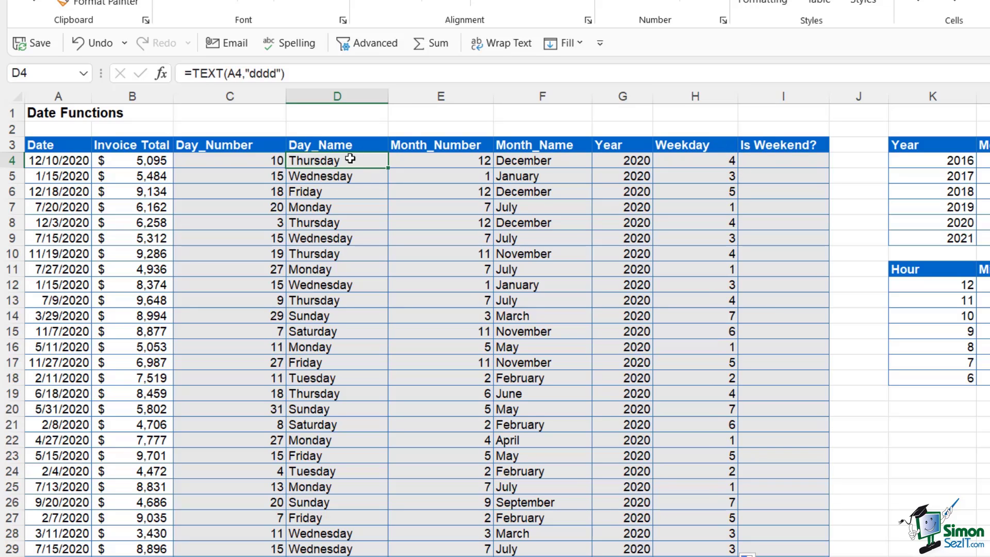
{"action": "left_click", "coordinate": [759, 163]}
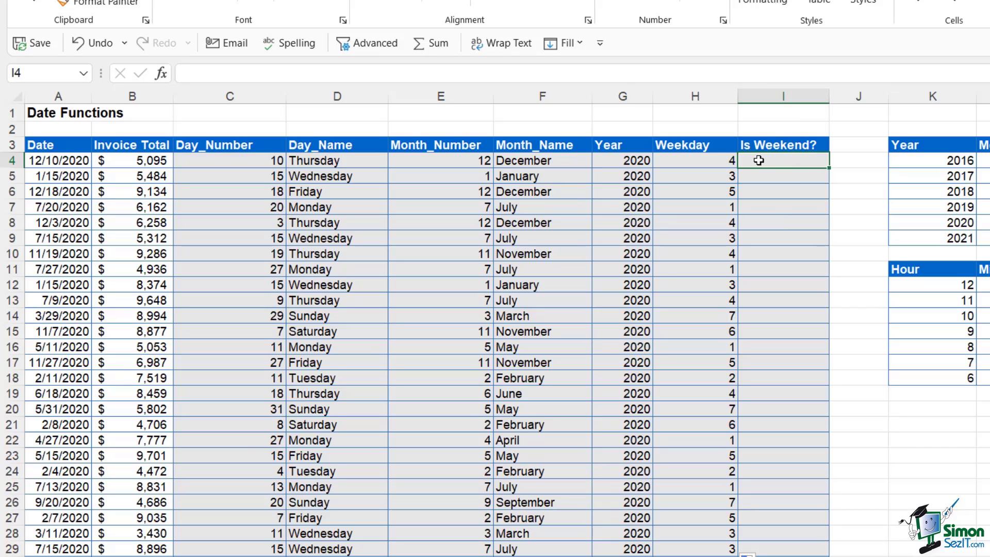
{"action": "left_click", "coordinate": [72, 163]}
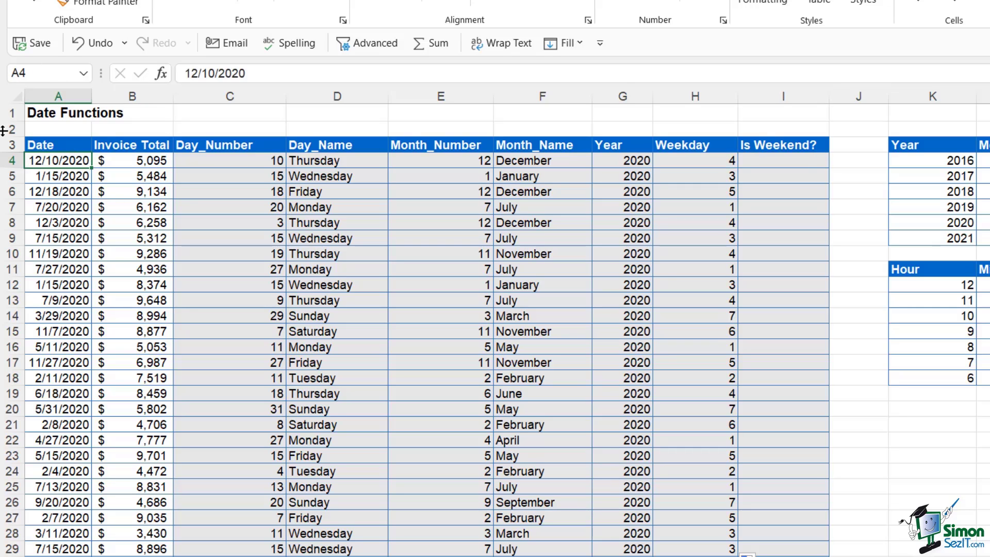
{"action": "left_click", "coordinate": [772, 162]}
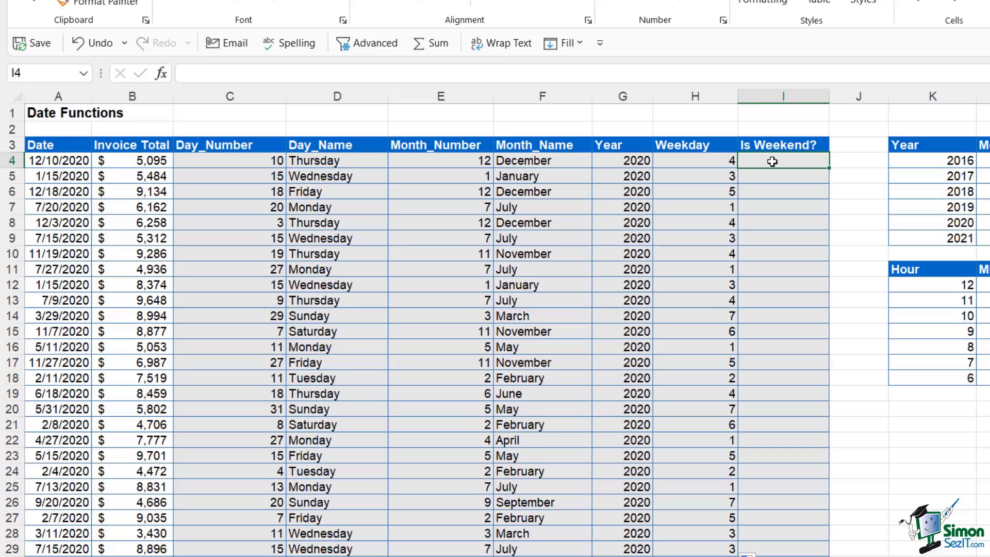
Enter =IF(H4>5,"Yes","No") in I4 and fill it down the Is Weekend? column
{"action": "type", "text": "=IF("}
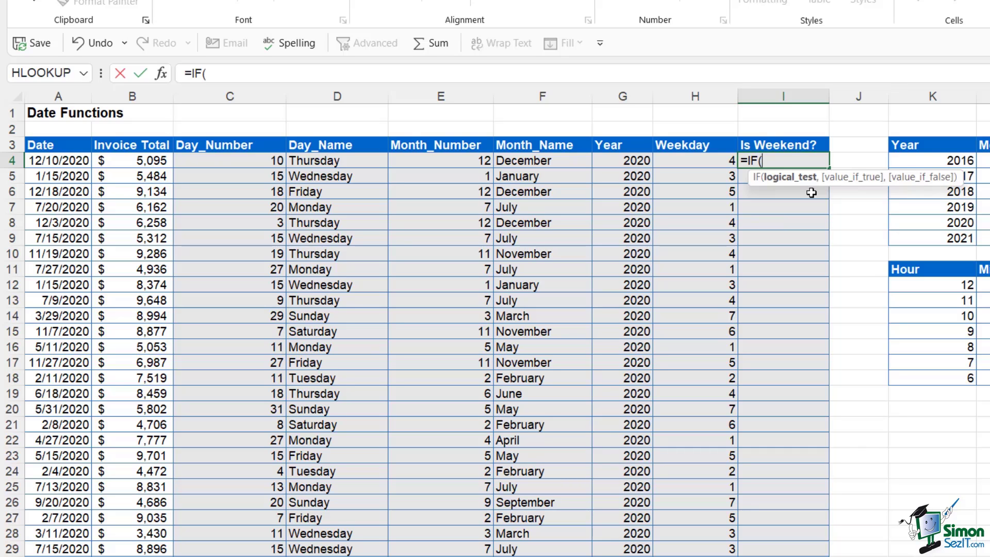
{"action": "left_click", "coordinate": [694, 163]}
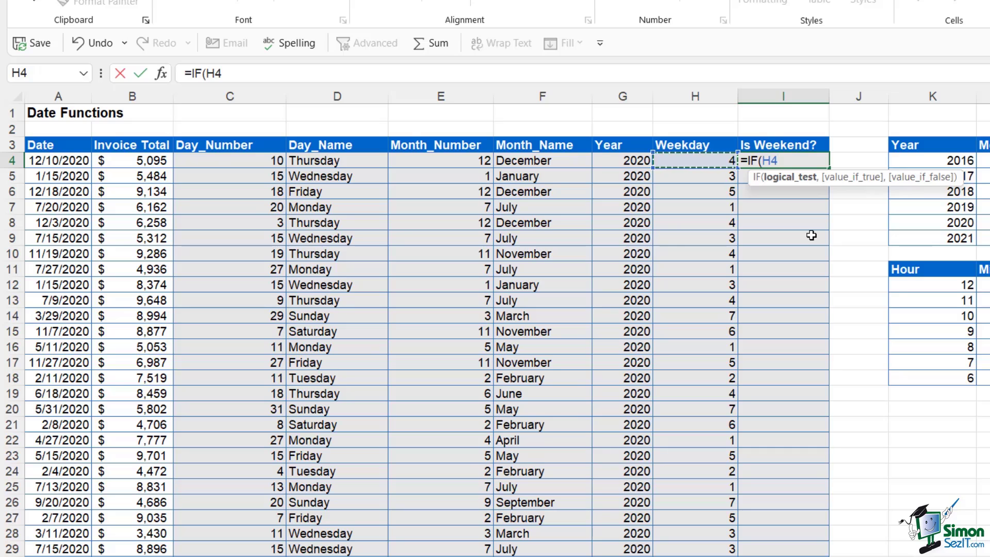
{"action": "type", "text": ">5"}
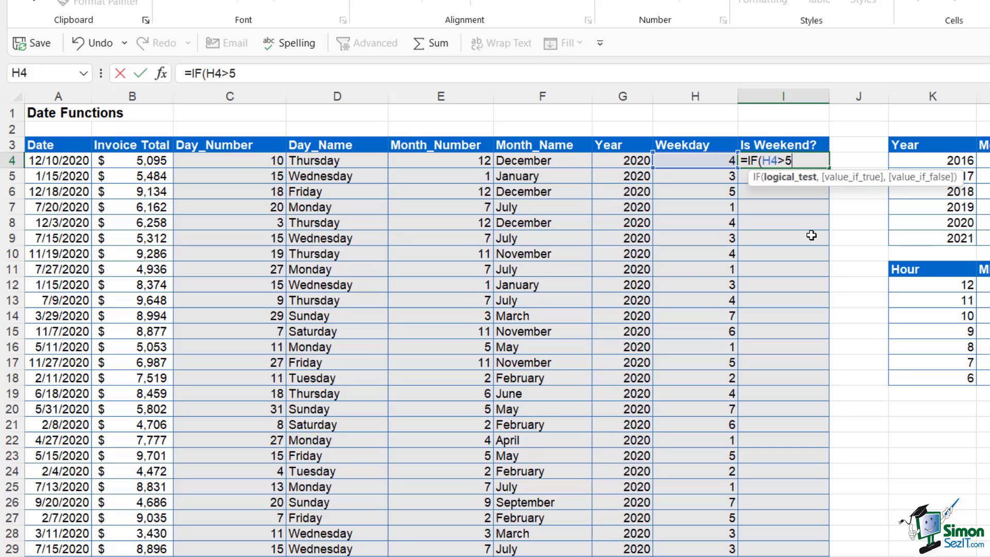
{"action": "type", "text": ","}
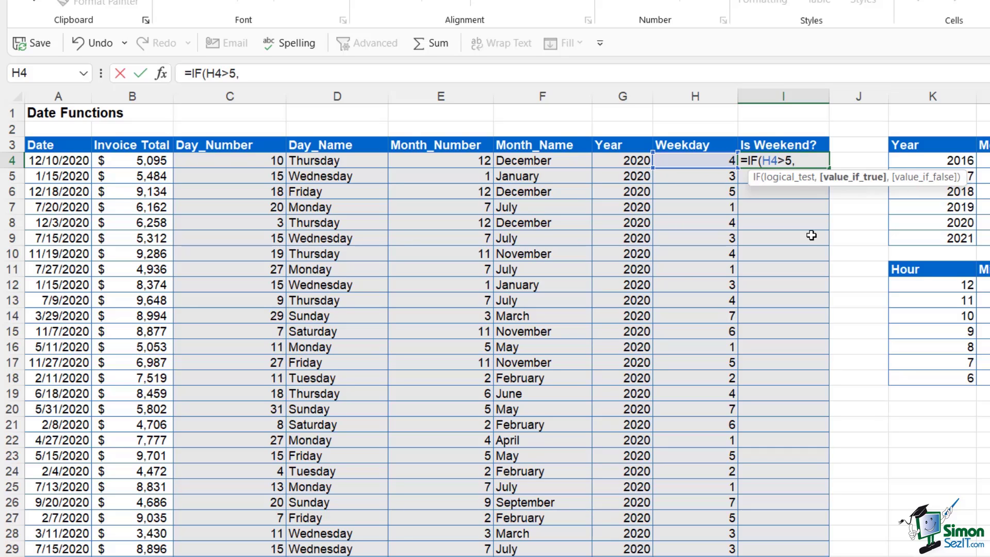
{"action": "type", "text": "\"Yes\",\""}
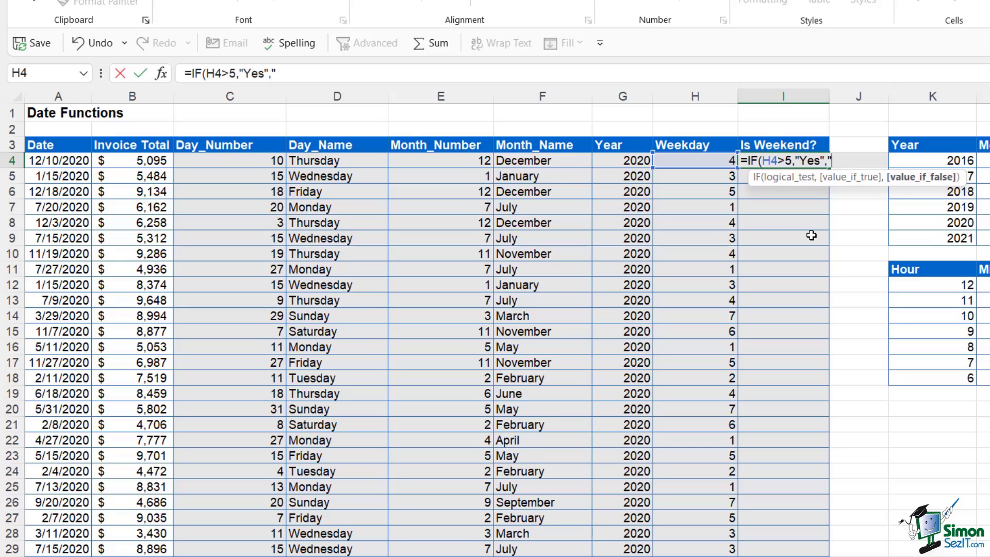
{"action": "type", "text": "No\")"}
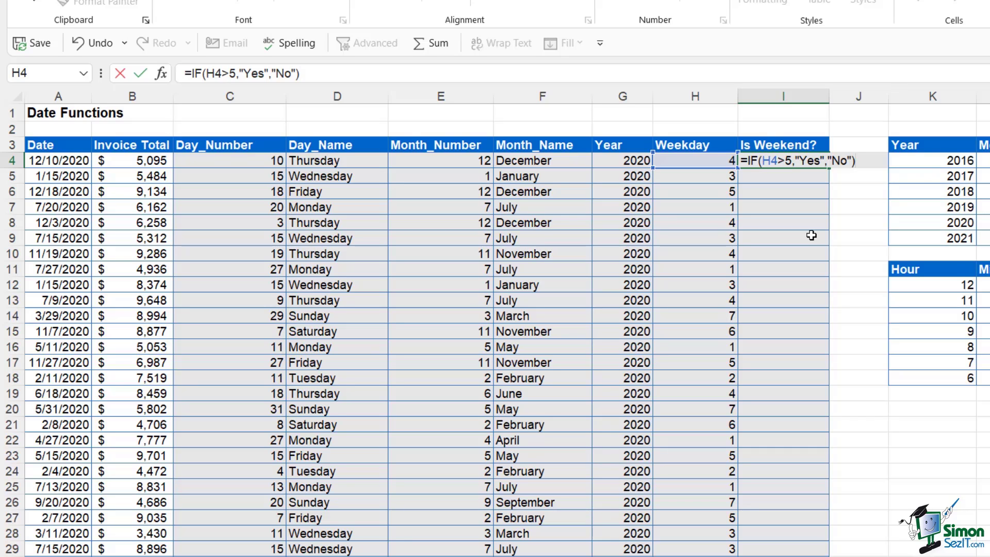
{"action": "key", "text": "Return"}
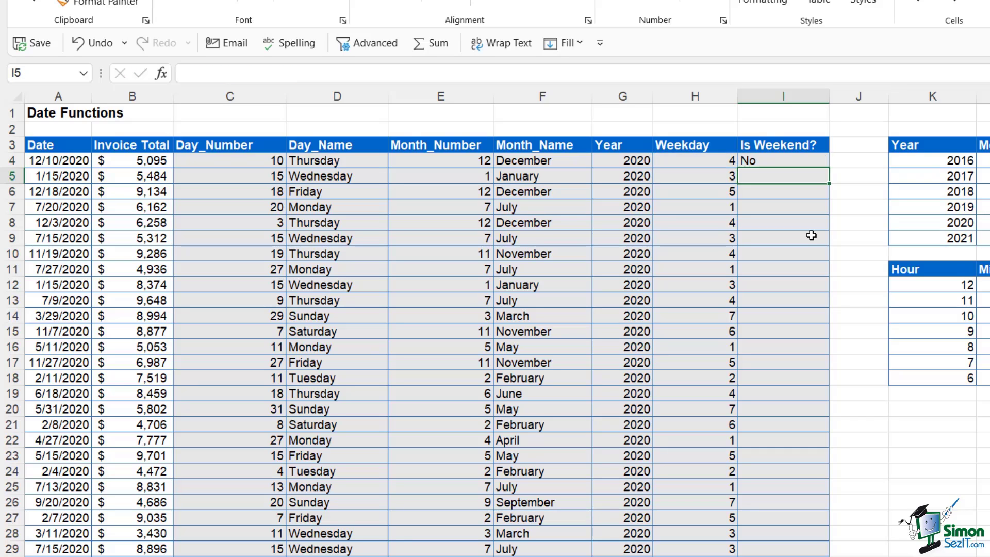
{"action": "left_click", "coordinate": [819, 163]}
{"action": "double_click", "coordinate": [828, 169]}
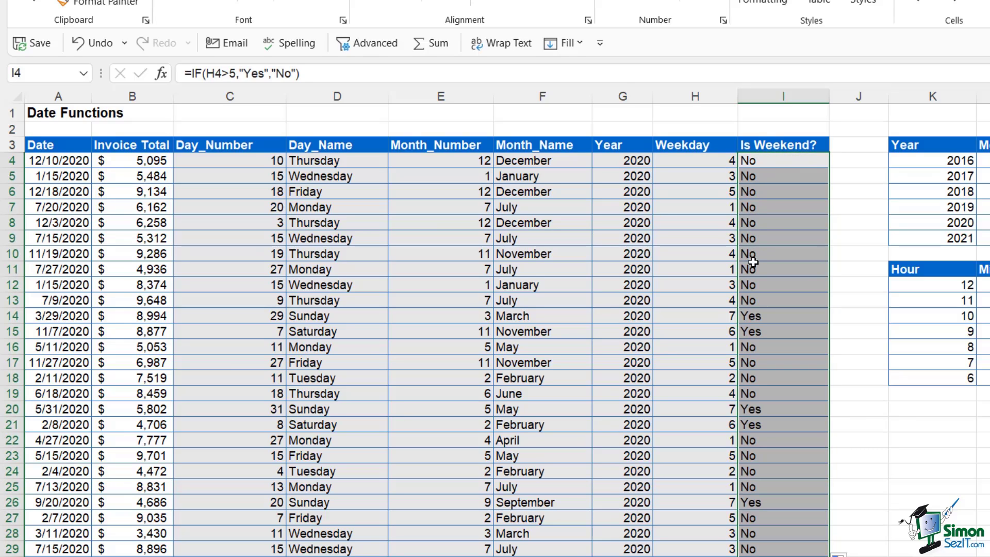
Inspect the weekday numbers 7 and 6 and weekend flags in rows 14 and 15, then clear the selection
{"action": "left_click", "coordinate": [712, 319]}
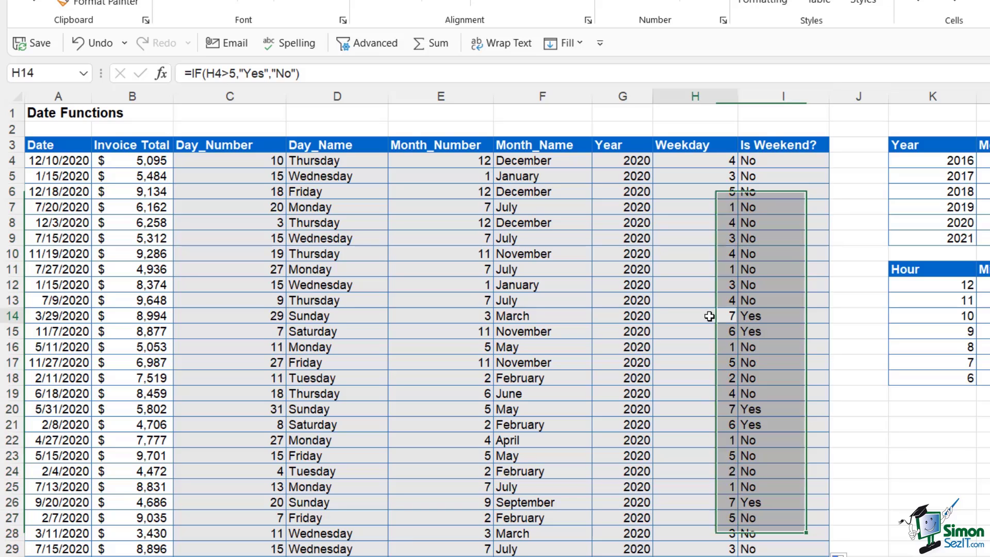
{"action": "left_click", "coordinate": [710, 330]}
{"action": "left_click", "coordinate": [756, 316]}
{"action": "left_click", "coordinate": [761, 331]}
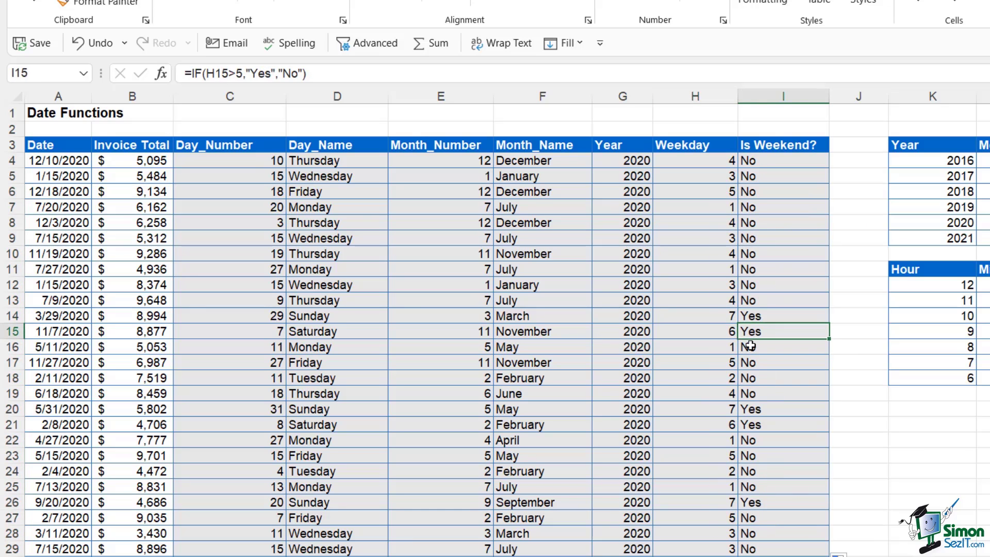
{"action": "left_click_drag", "start_coordinate": [714, 319], "coordinate": [713, 331]}
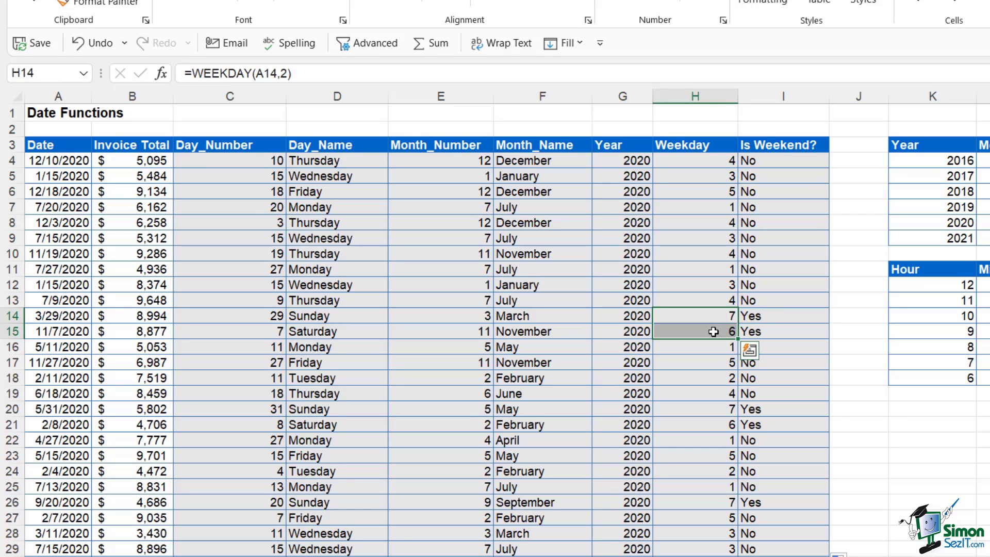
{"action": "left_click", "coordinate": [645, 178]}
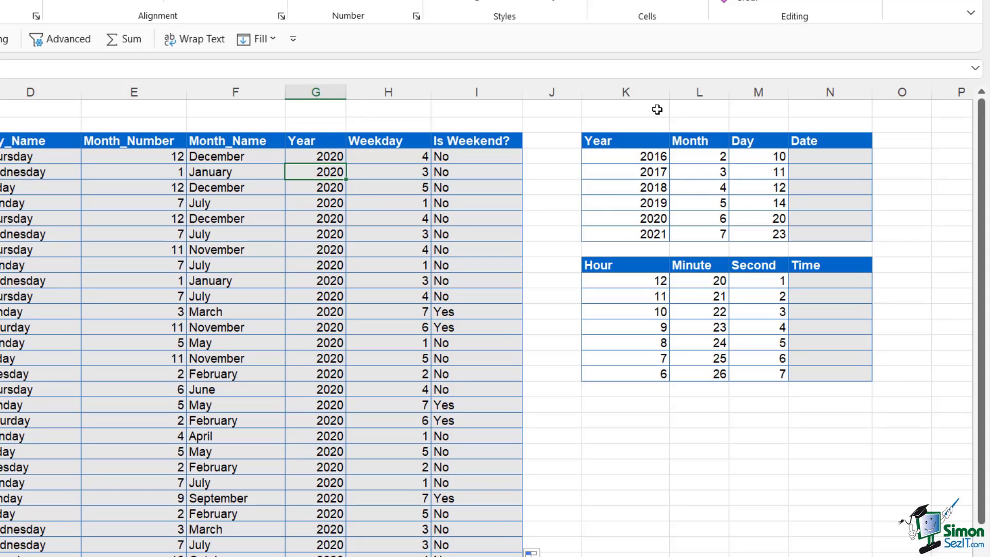
Review row 4's Year 2016, Month 2 and Day 10, then select the first empty Date cell N4
{"action": "left_click", "coordinate": [627, 158]}
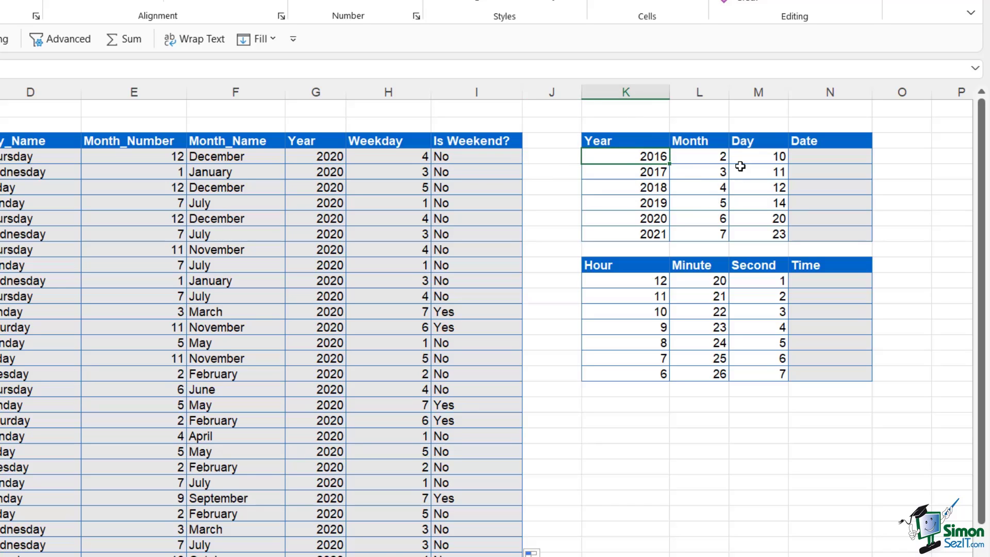
{"action": "left_click", "coordinate": [705, 155]}
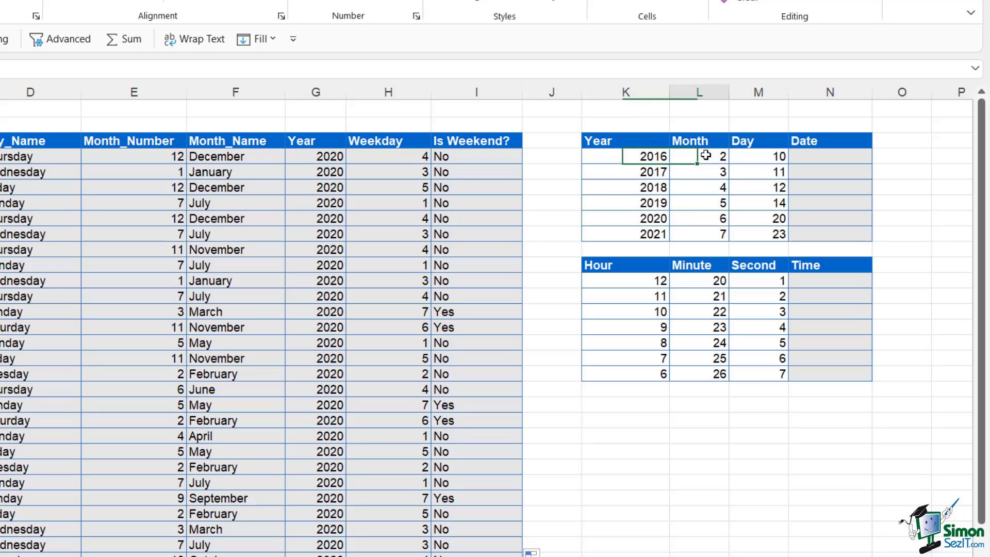
{"action": "left_click", "coordinate": [757, 158]}
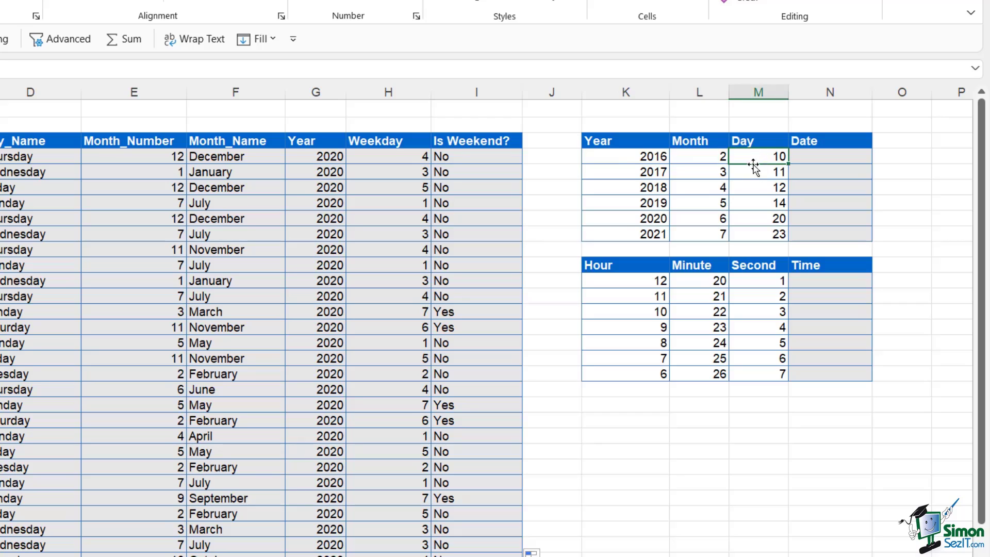
{"action": "left_click", "coordinate": [816, 159]}
Enter =DATE(K4,L4,M4) in N4 and fill it down to N9, giving 2/10/2016 through 7/23/2021
{"action": "type", "text": "=date"}
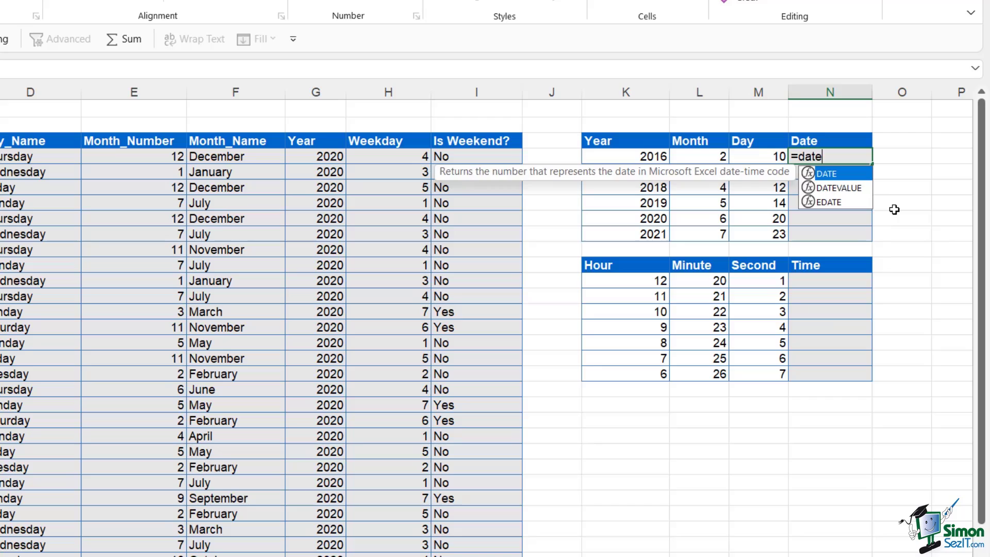
{"action": "key", "text": "Tab"}
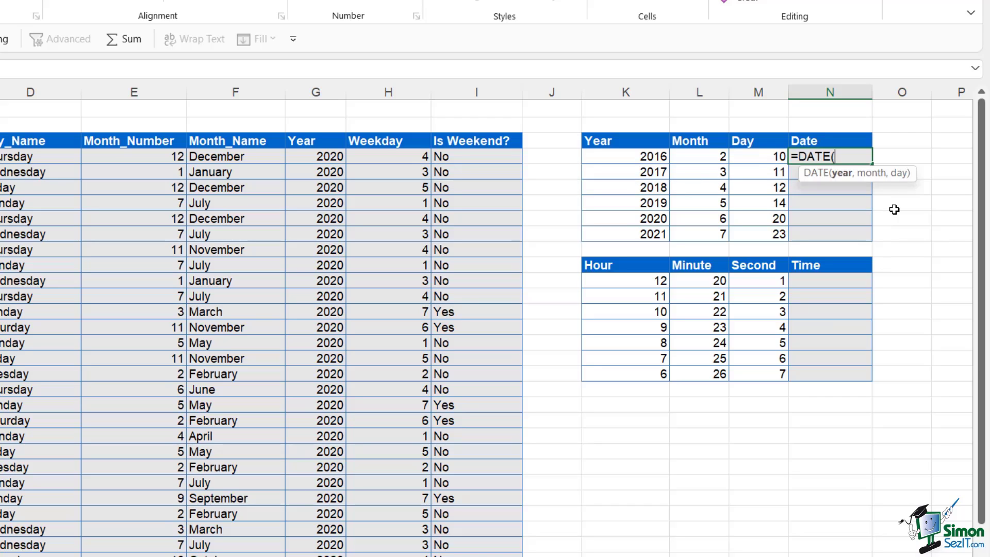
{"action": "left_click", "coordinate": [643, 157]}
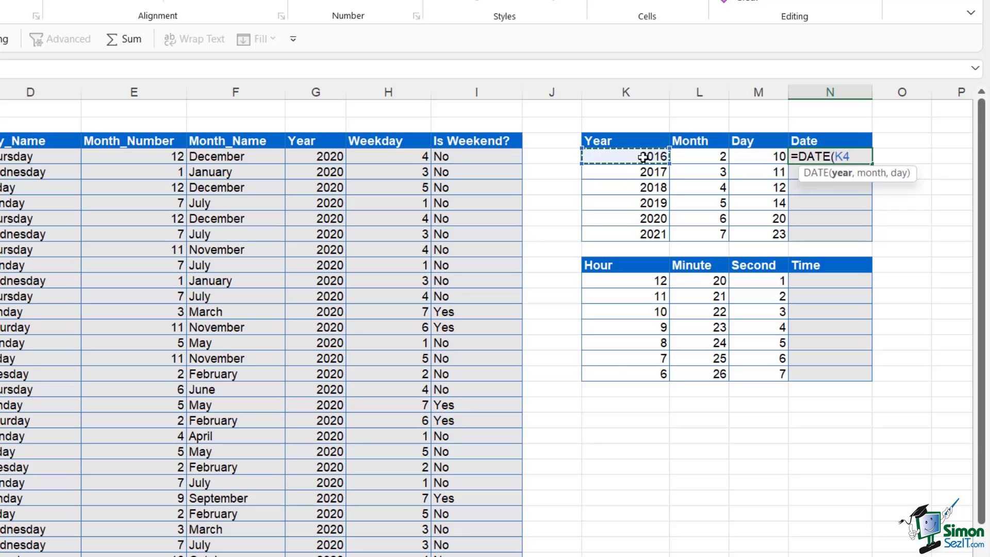
{"action": "type", "text": ","}
{"action": "left_click", "coordinate": [709, 158]}
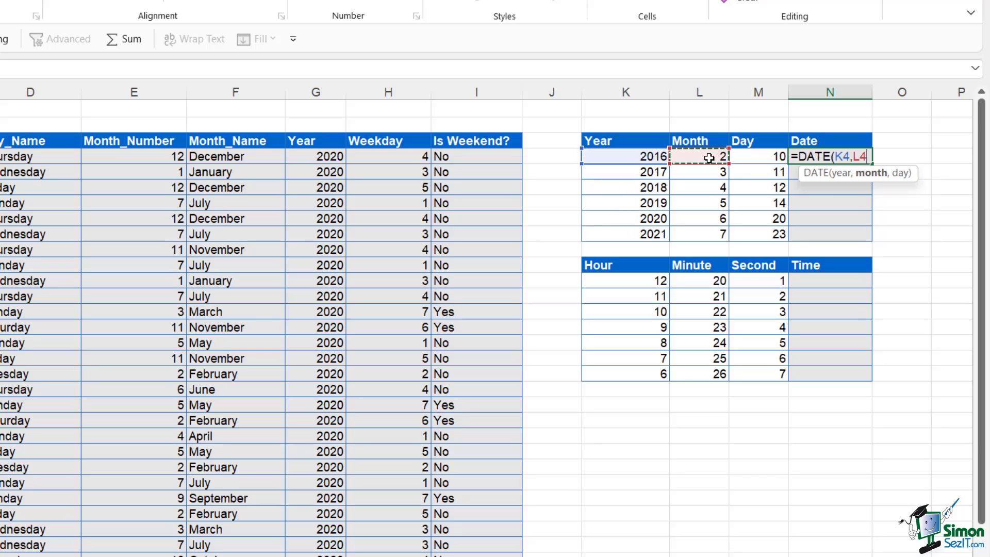
{"action": "type", "text": ","}
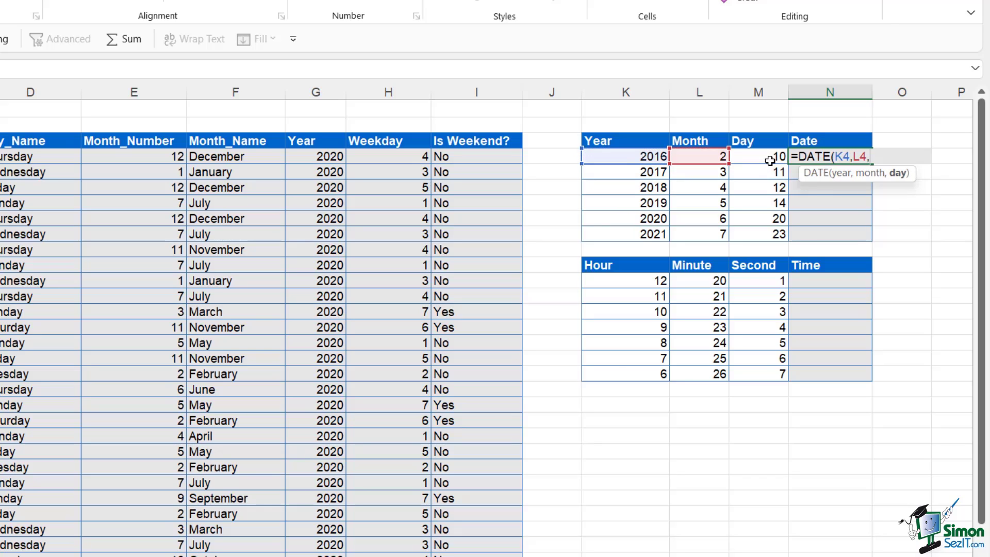
{"action": "left_click", "coordinate": [769, 160]}
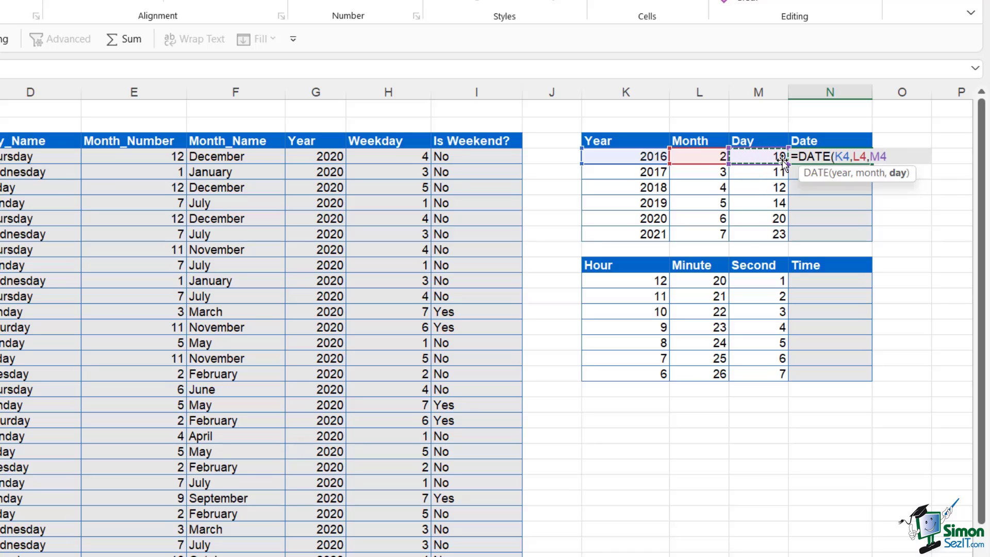
{"action": "type", "text": ")"}
{"action": "key", "text": "Return"}
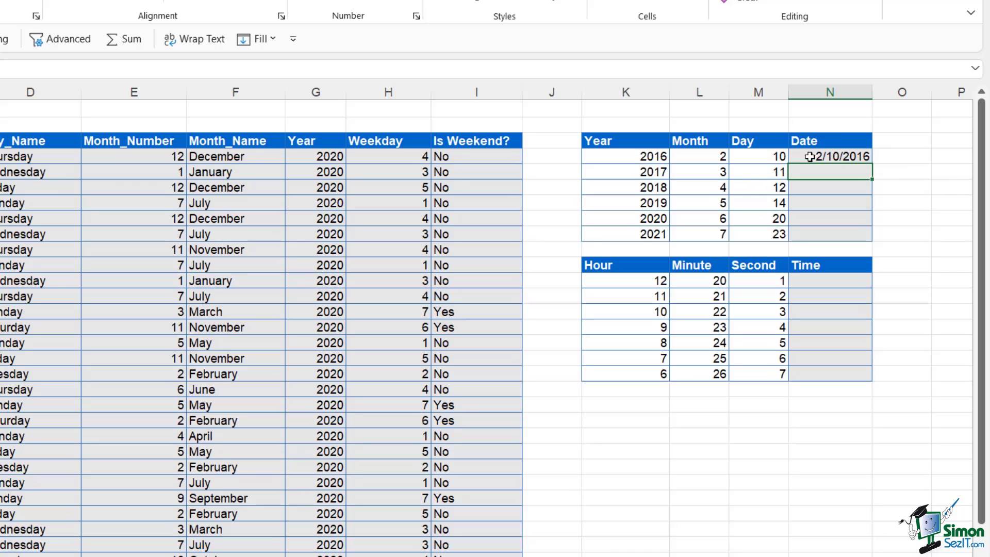
{"action": "left_click", "coordinate": [829, 156]}
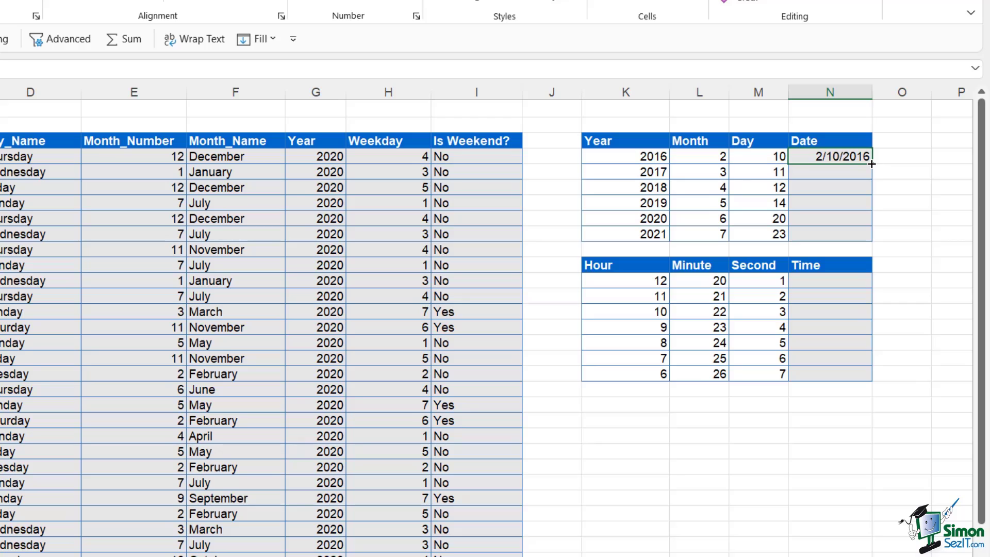
{"action": "double_click", "coordinate": [871, 163]}
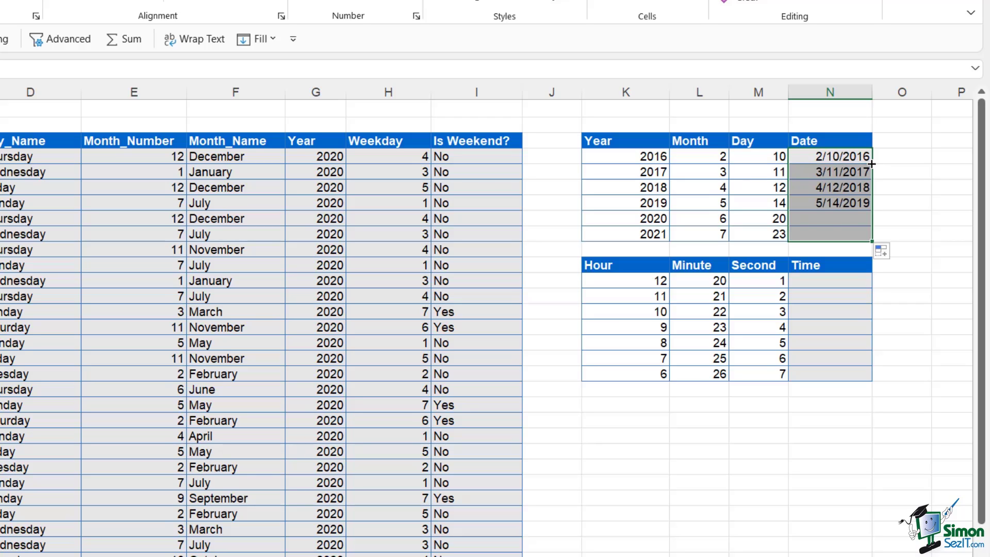
{"action": "left_click", "coordinate": [902, 223]}
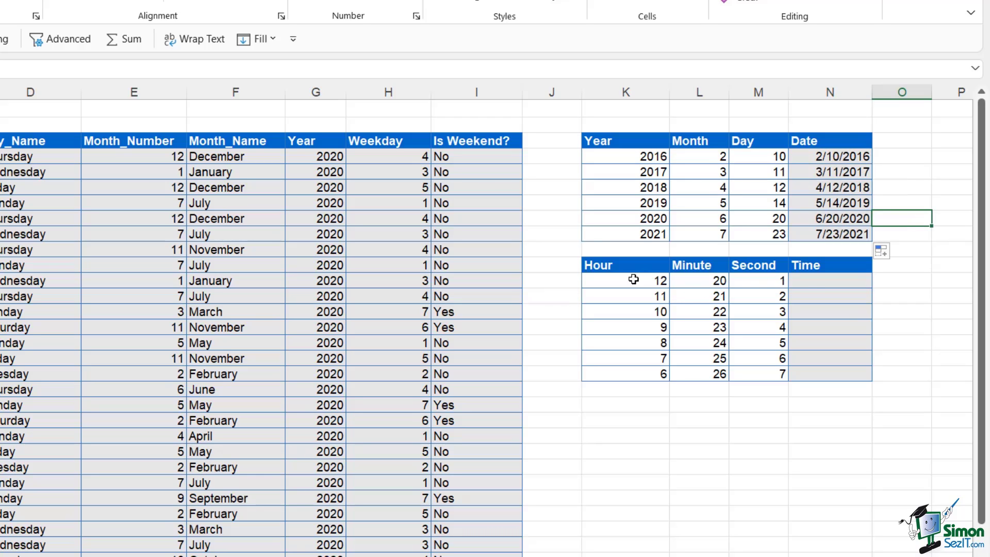
Enter =TIME(K12,L12,M12) in N12 and fill it down to N18, showing 12:20 PM through 6:26 AM
{"action": "left_click", "coordinate": [819, 284]}
{"action": "type", "text": "=tim"}
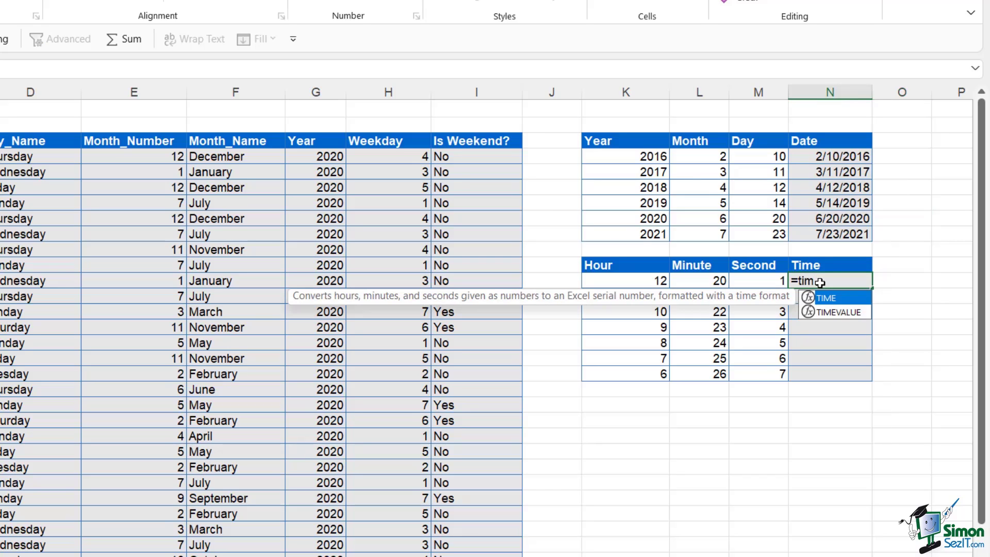
{"action": "key", "text": "Tab"}
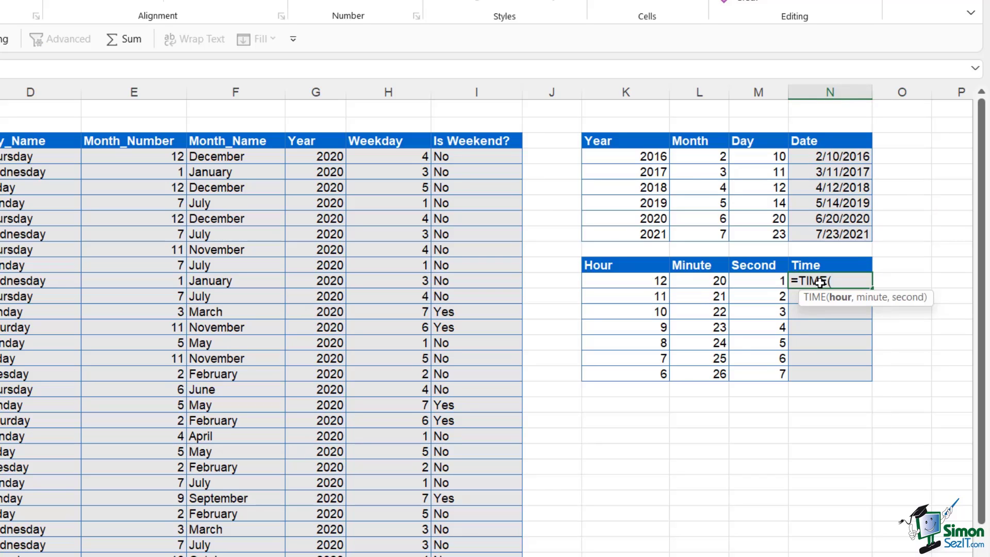
{"action": "left_click", "coordinate": [646, 283]}
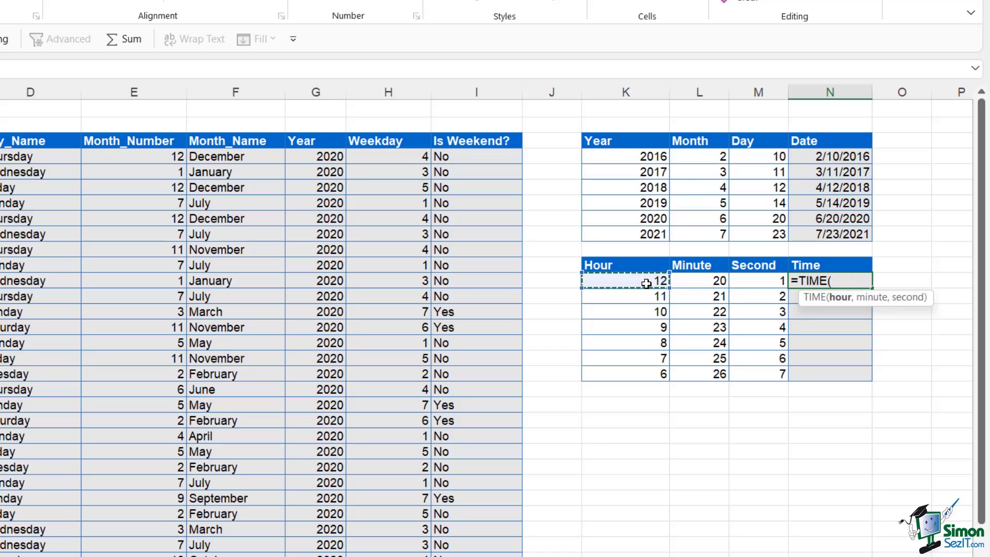
{"action": "type", "text": ","}
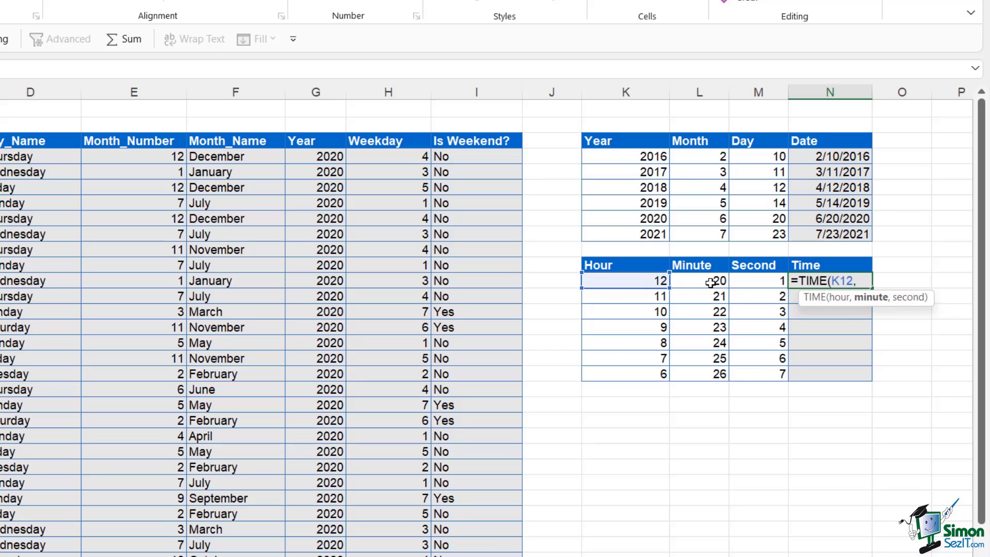
{"action": "left_click", "coordinate": [711, 283]}
{"action": "type", "text": ","}
{"action": "left_click", "coordinate": [748, 283]}
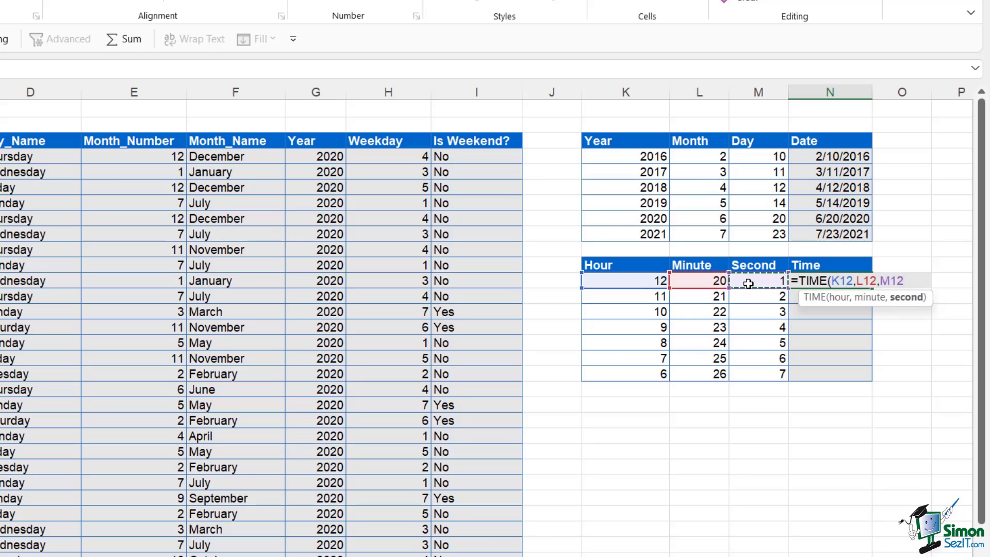
{"action": "type", "text": ")"}
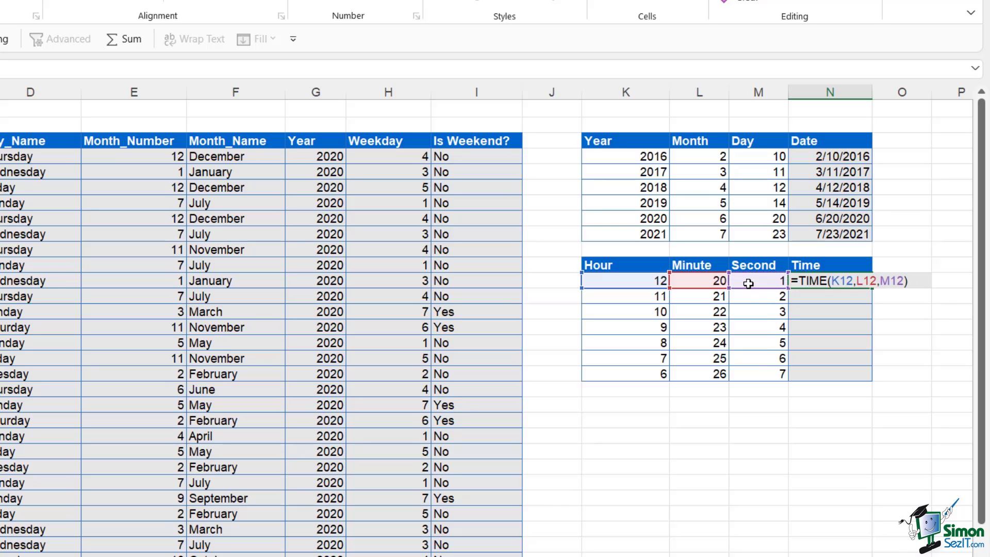
{"action": "key", "text": "ctrl+Return"}
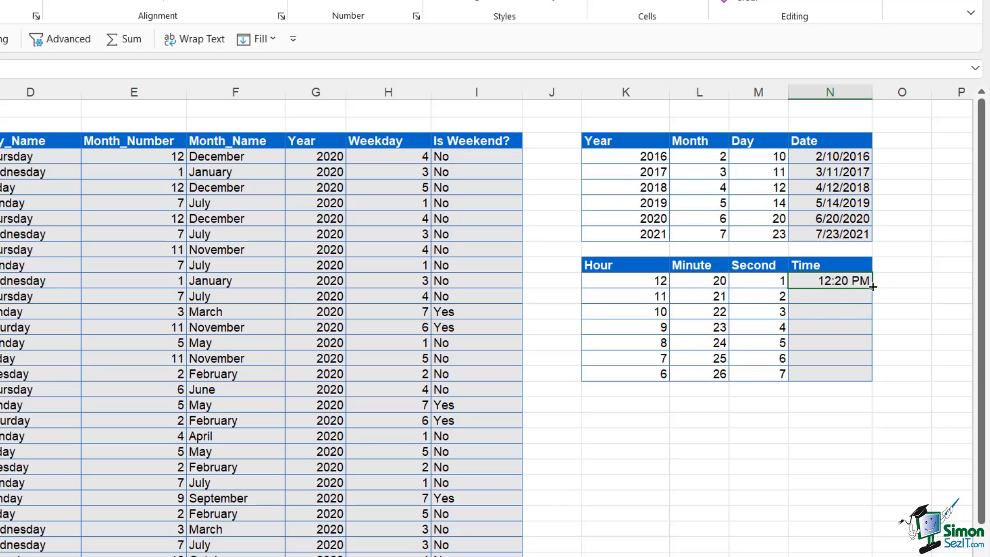
{"action": "double_click", "coordinate": [872, 286]}
{"action": "left_click", "coordinate": [938, 311]}
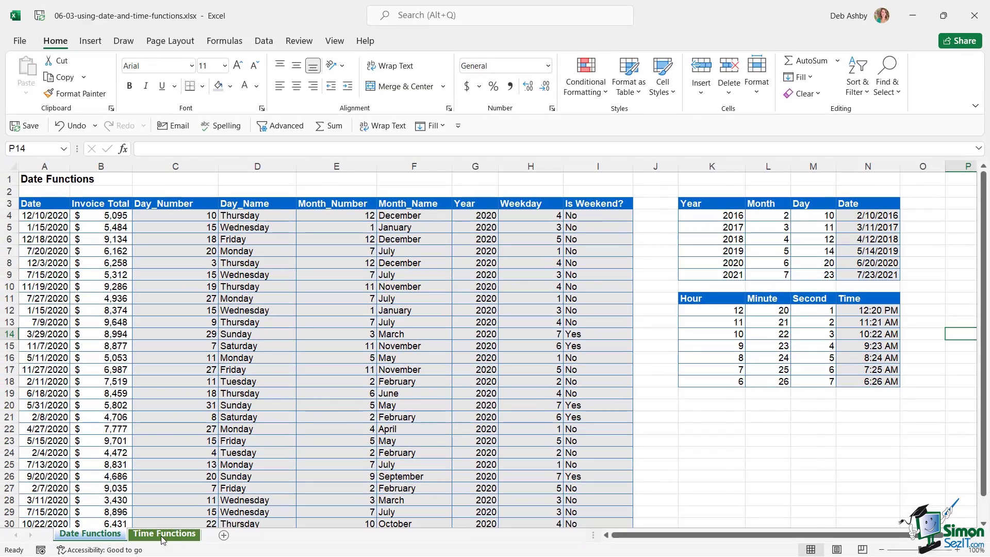
Switch to the Time Functions sheet and select the times in column A to review them
{"action": "left_click", "coordinate": [154, 534]}
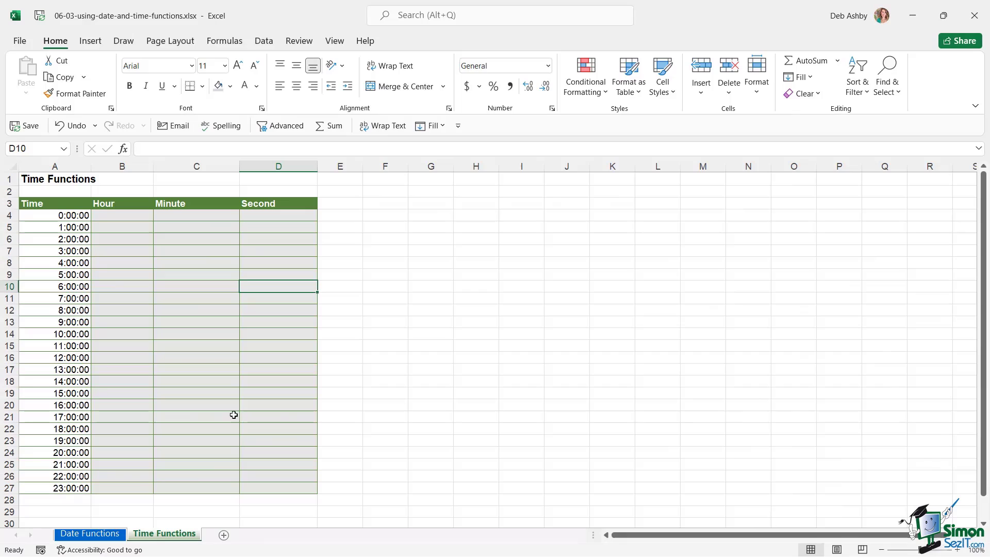
{"action": "left_click", "coordinate": [179, 251]}
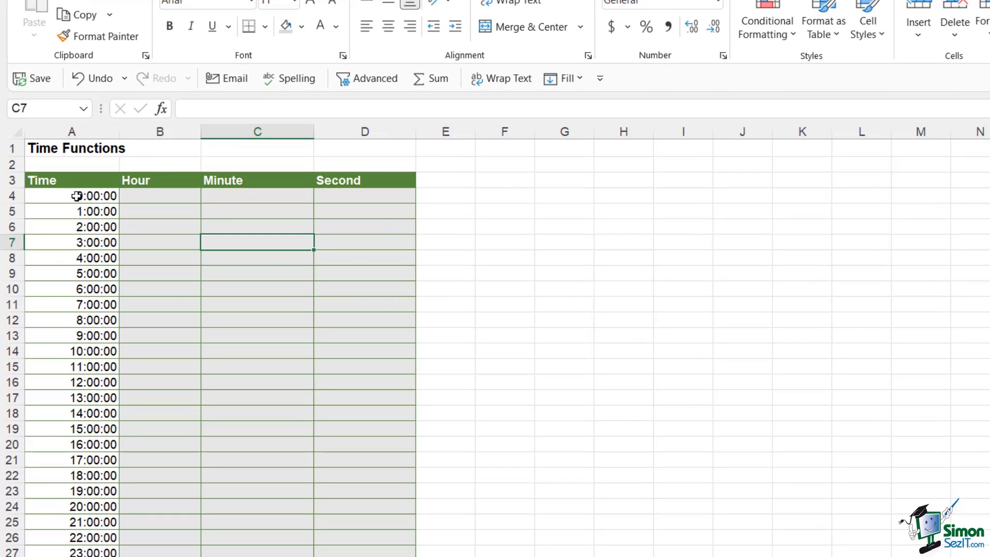
{"action": "left_click_drag", "start_coordinate": [76, 196], "coordinate": [129, 551]}
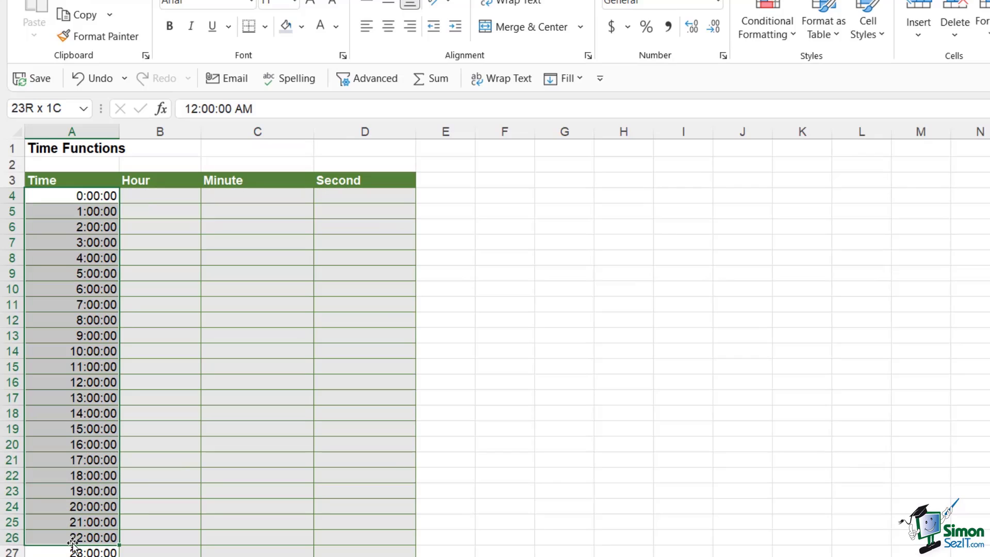
Enter =HOUR(A4) in B4 and fill it down to row 27, returning 0 through 23
{"action": "left_click", "coordinate": [143, 196]}
{"action": "type", "text": "=hour"}
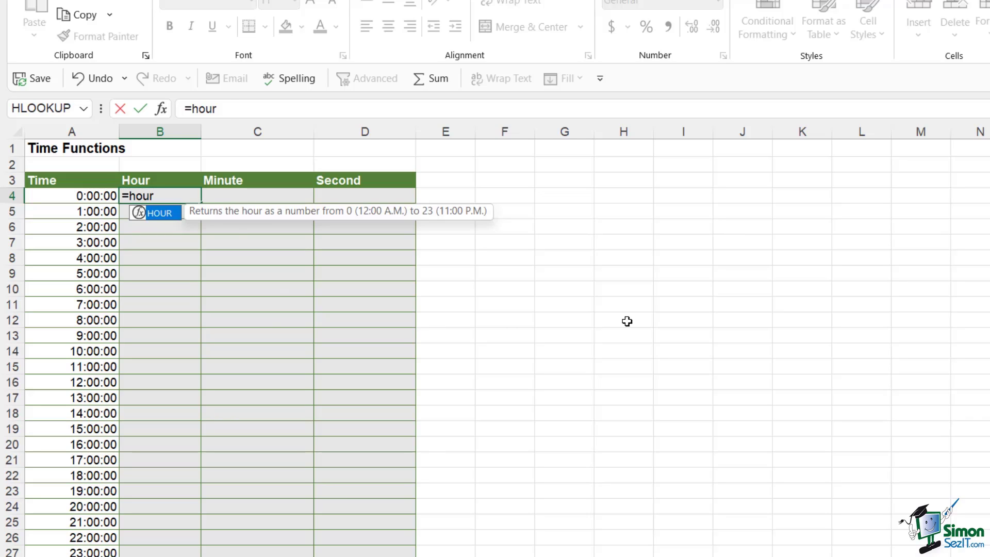
{"action": "key", "text": "Tab"}
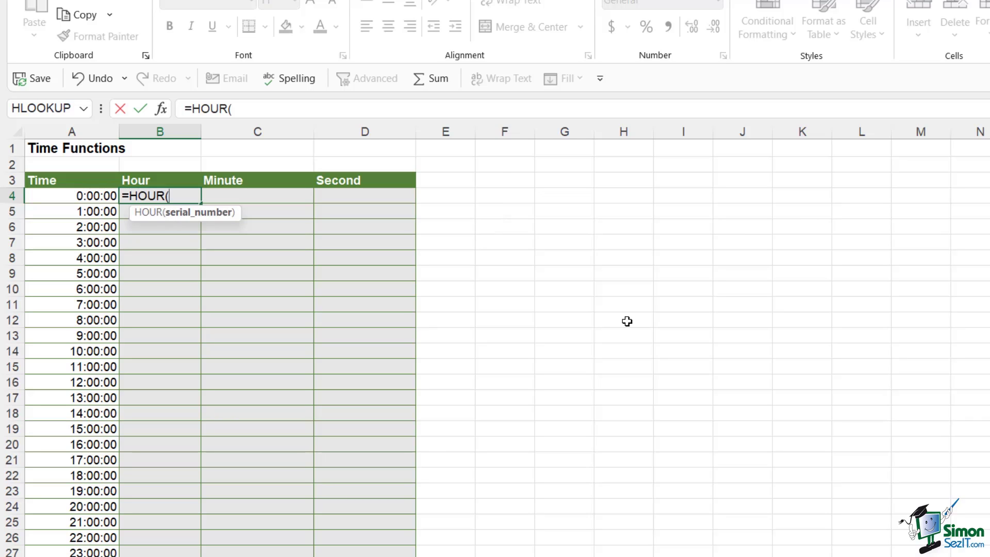
{"action": "left_click", "coordinate": [86, 197]}
{"action": "type", "text": ")"}
{"action": "key", "text": "Return"}
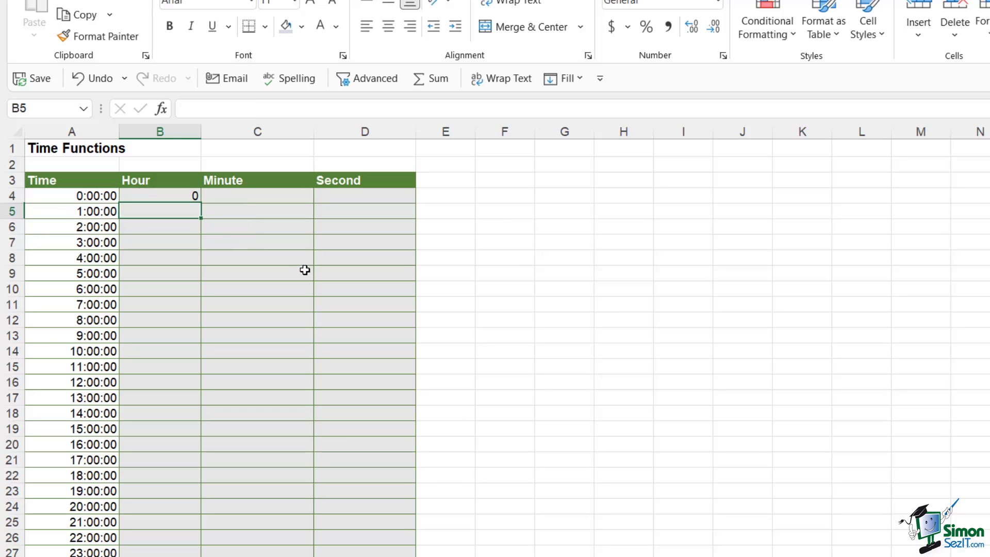
{"action": "left_click", "coordinate": [181, 196]}
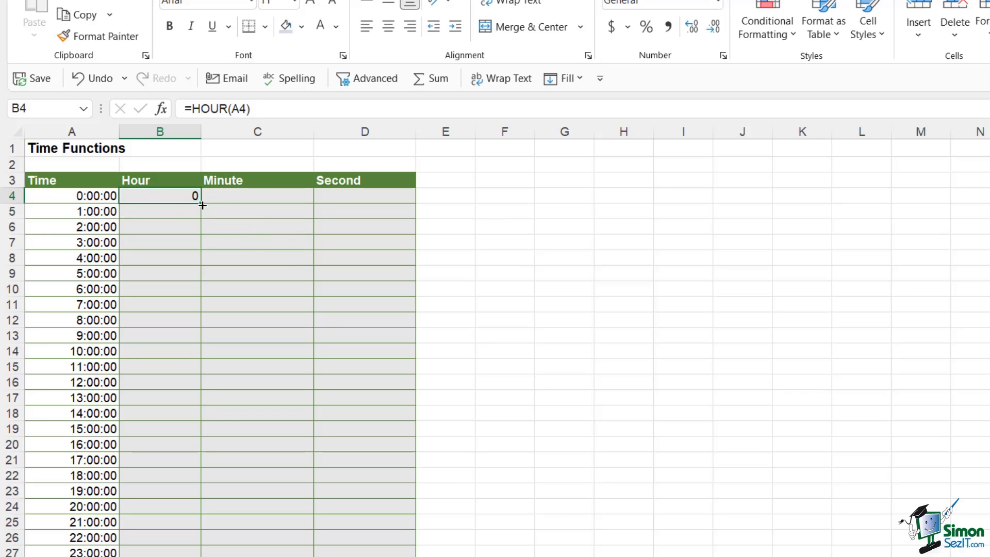
{"action": "double_click", "coordinate": [202, 205]}
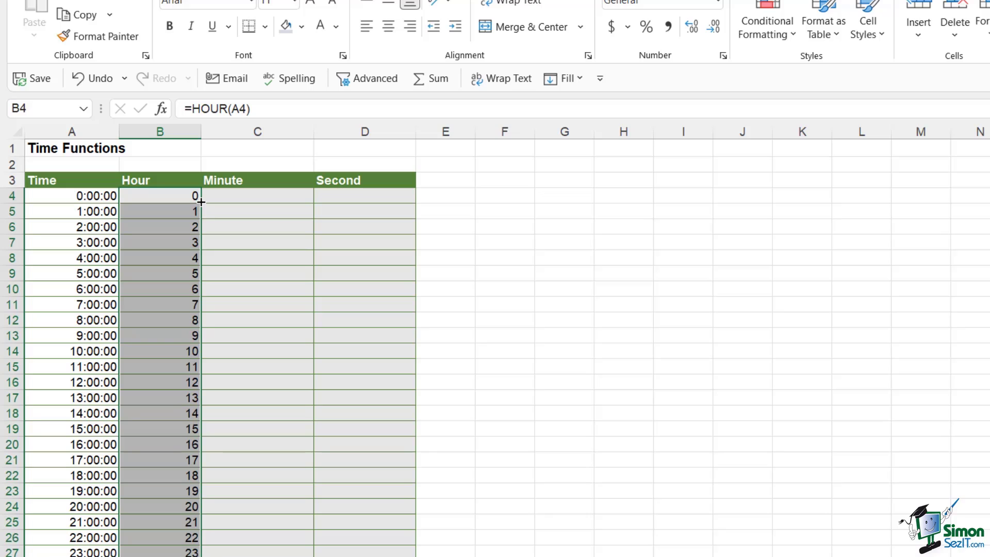
Enter =MINUTE(A4) in C4 and fill it down to row 27
{"action": "left_click", "coordinate": [243, 194]}
{"action": "type", "text": "="}
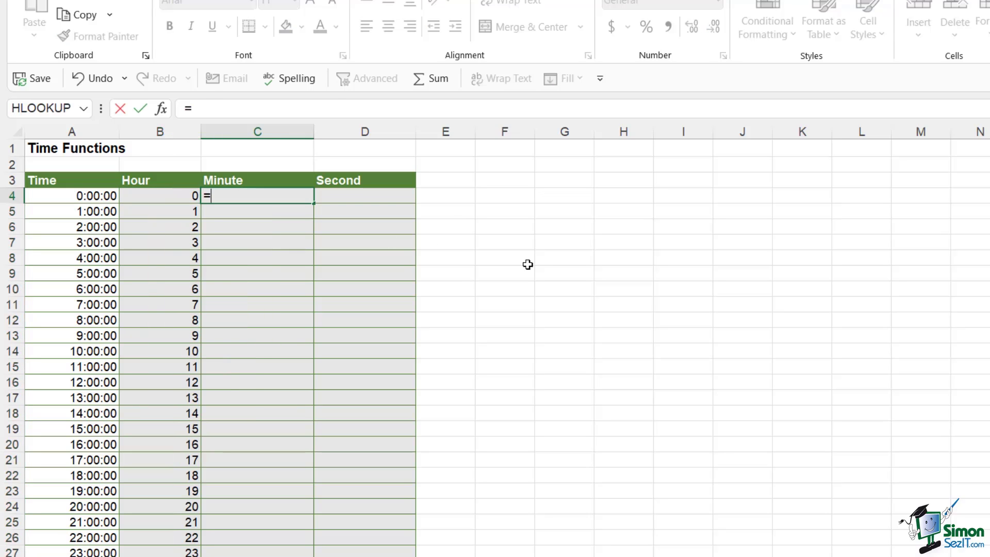
{"action": "type", "text": "min"}
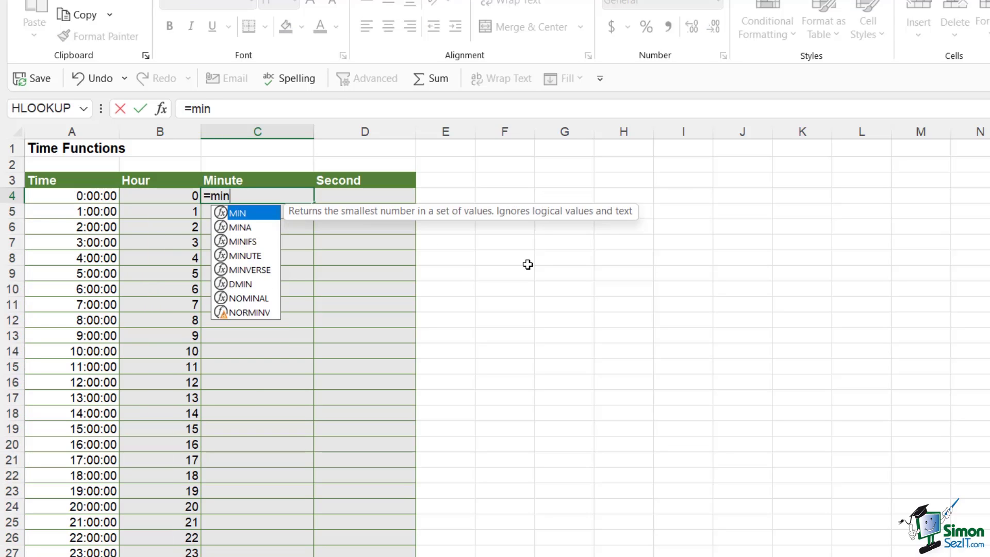
{"action": "type", "text": "u"}
{"action": "key", "text": "Tab"}
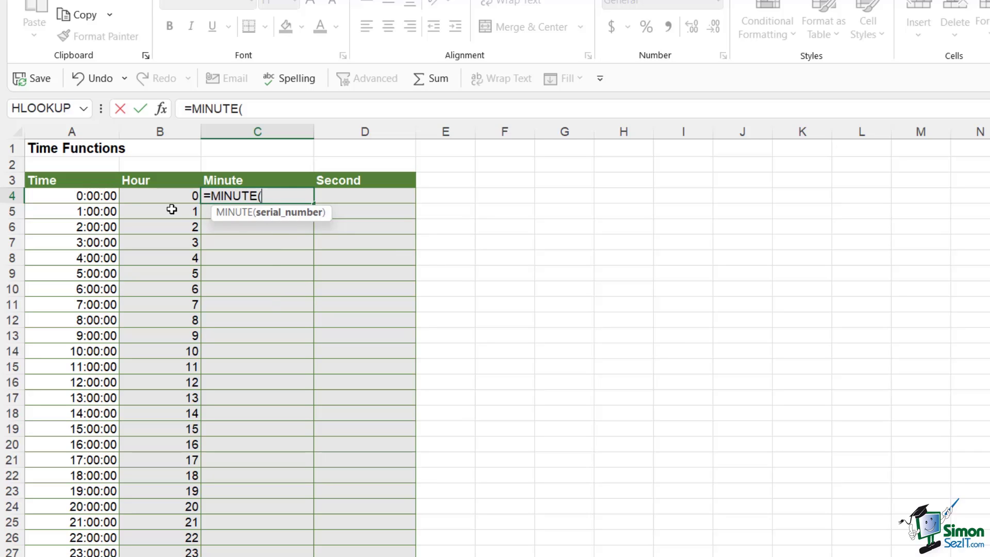
{"action": "left_click", "coordinate": [105, 196]}
{"action": "key", "text": "ctrl+Return"}
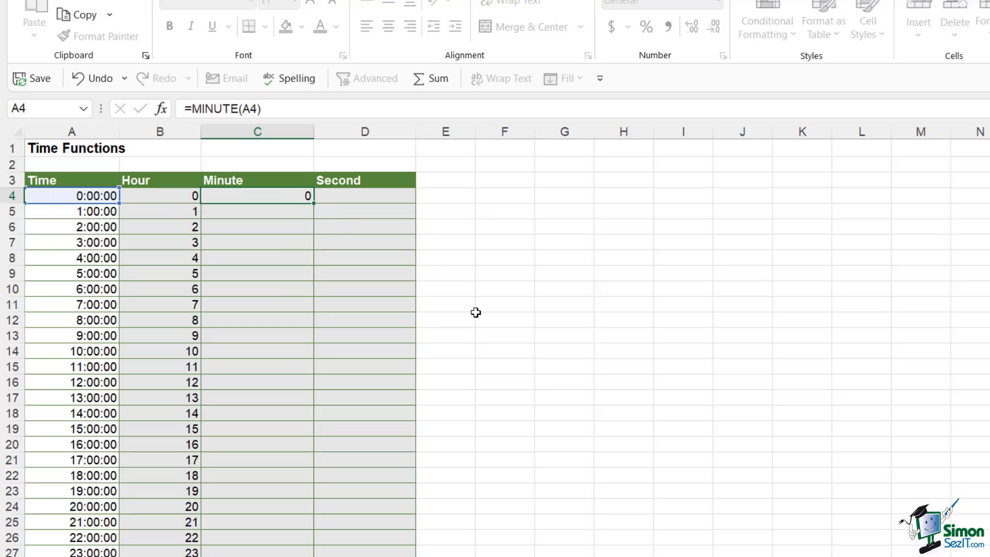
{"action": "left_click", "coordinate": [294, 195]}
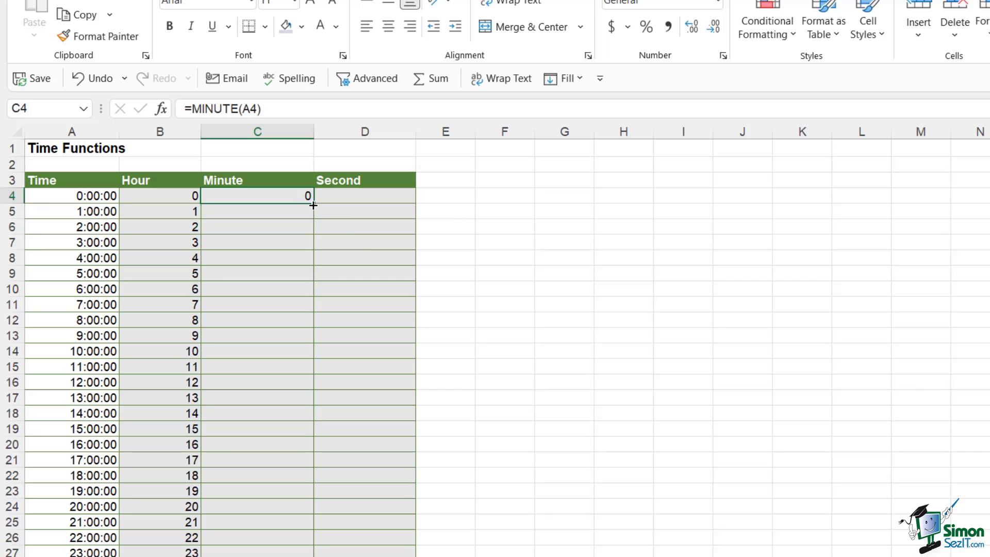
{"action": "double_click", "coordinate": [313, 206]}
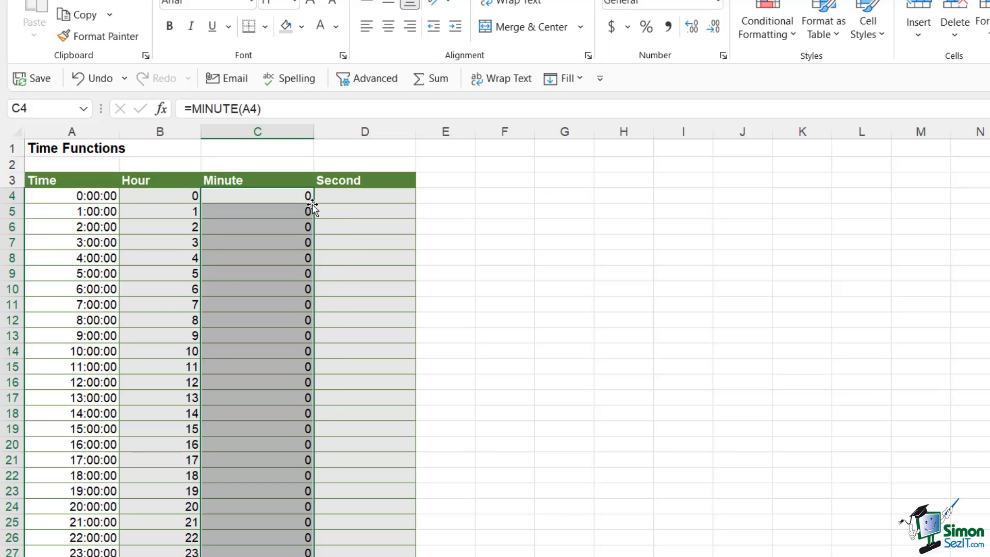
Enter =SECOND(A4) in D4 and fill it down to row 27
{"action": "left_click", "coordinate": [319, 197]}
{"action": "type", "text": "="}
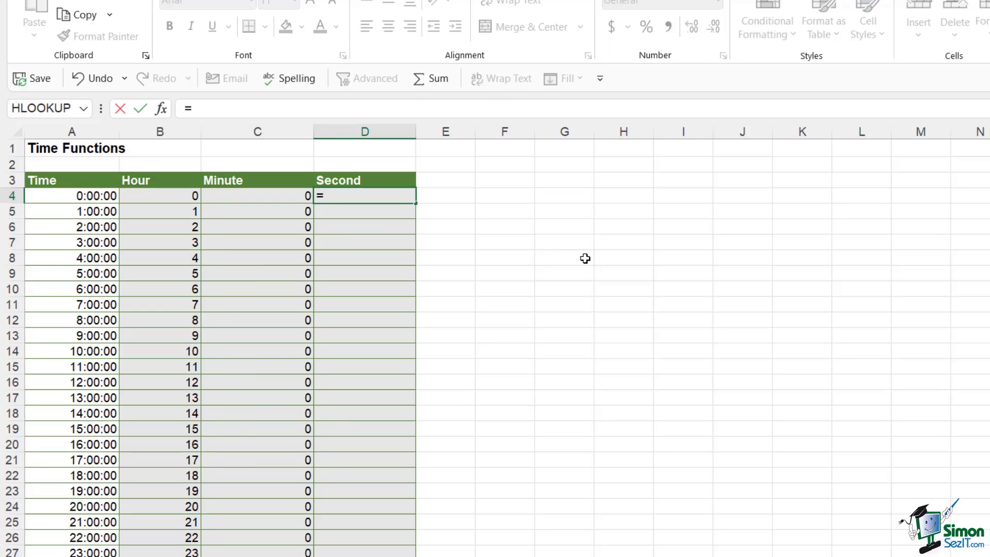
{"action": "type", "text": "sec"}
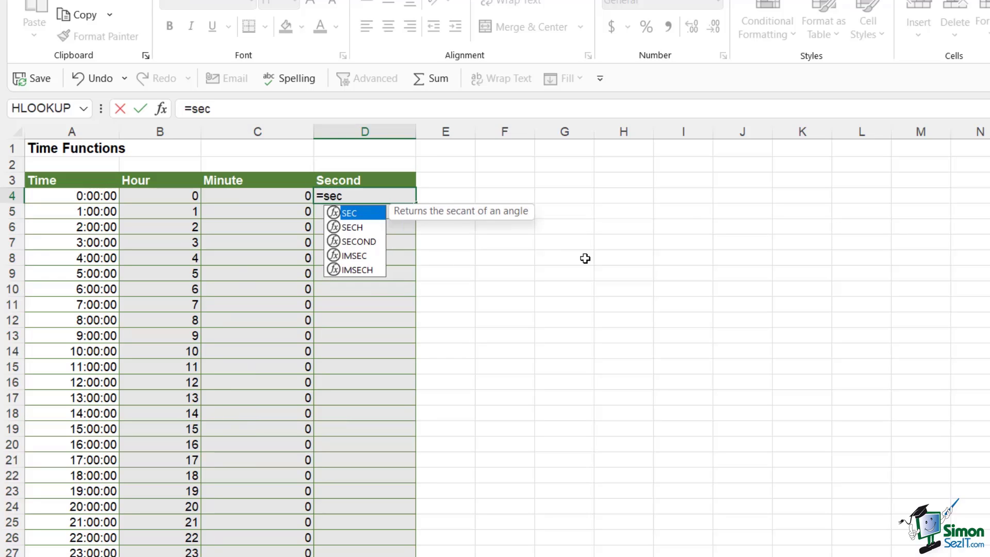
{"action": "type", "text": "on"}
{"action": "key", "text": "Tab"}
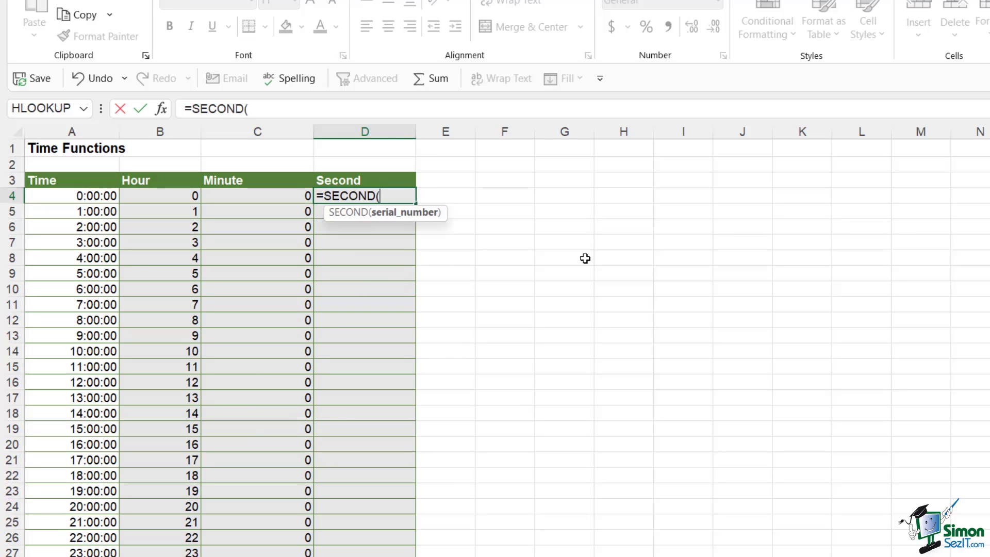
{"action": "left_click", "coordinate": [97, 196]}
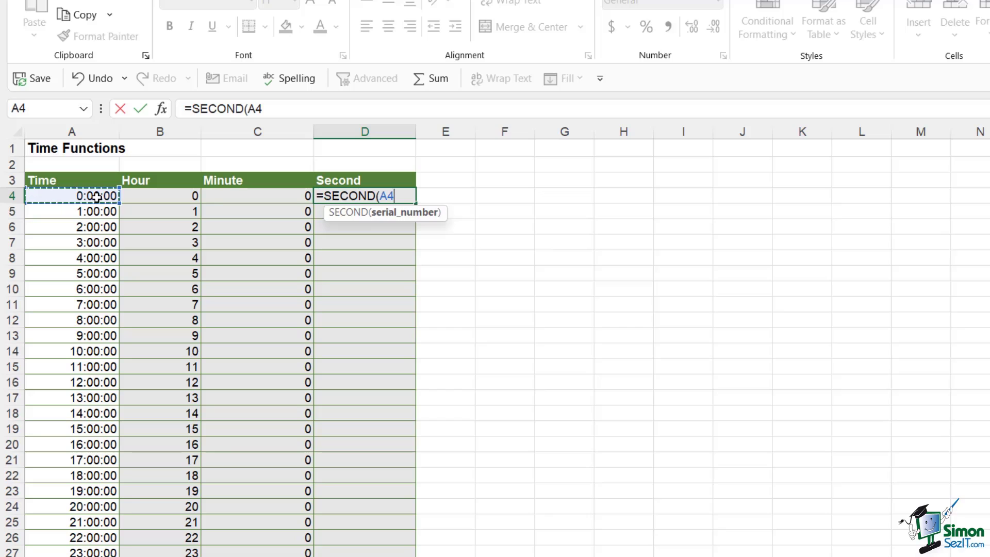
{"action": "type", "text": ")"}
{"action": "key", "text": "Return"}
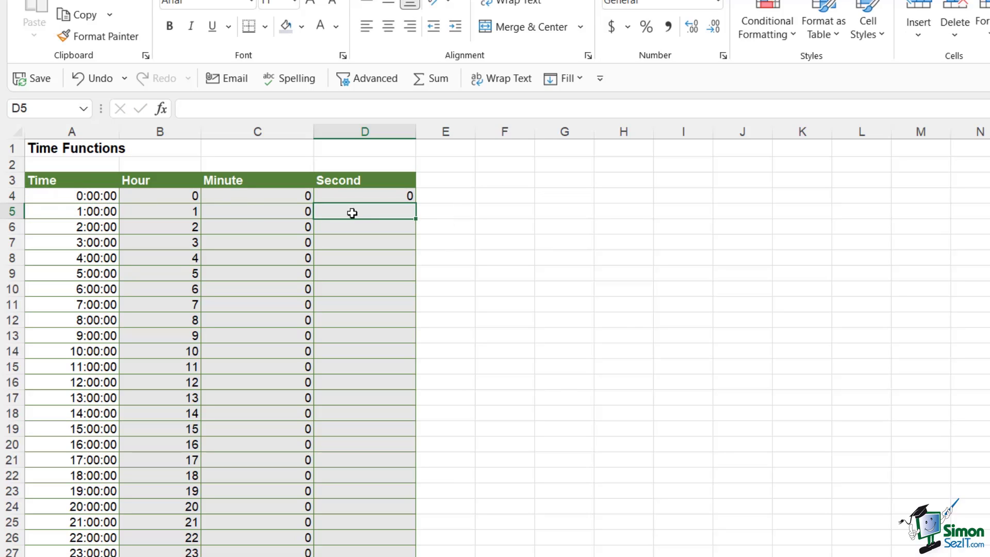
{"action": "left_click", "coordinate": [377, 197]}
{"action": "double_click", "coordinate": [415, 203]}
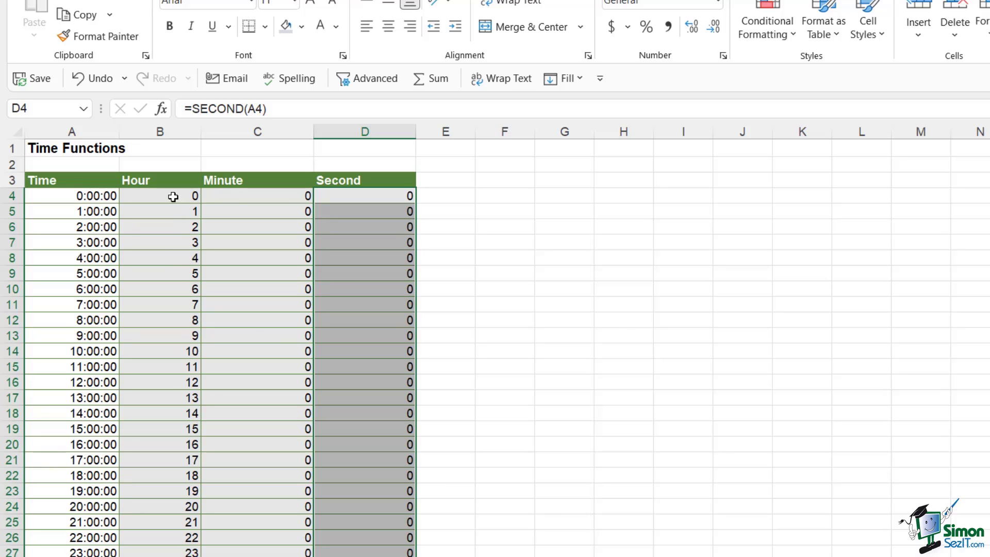
Review the Hour results in B4:B27 and the MINUTE formula in C8, then clear the selection
{"action": "left_click_drag", "start_coordinate": [172, 196], "coordinate": [173, 552]}
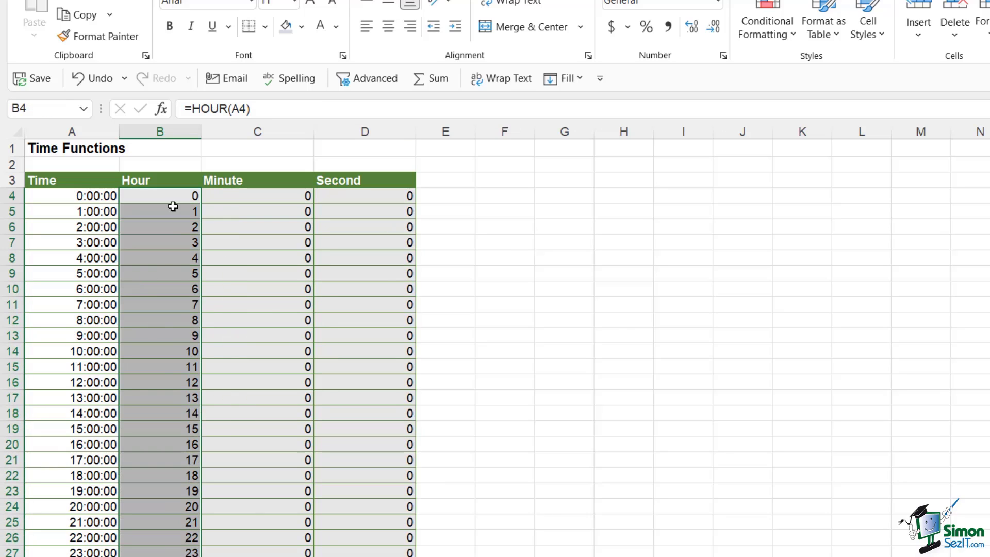
{"action": "left_click", "coordinate": [256, 254]}
{"action": "left_click", "coordinate": [504, 287]}
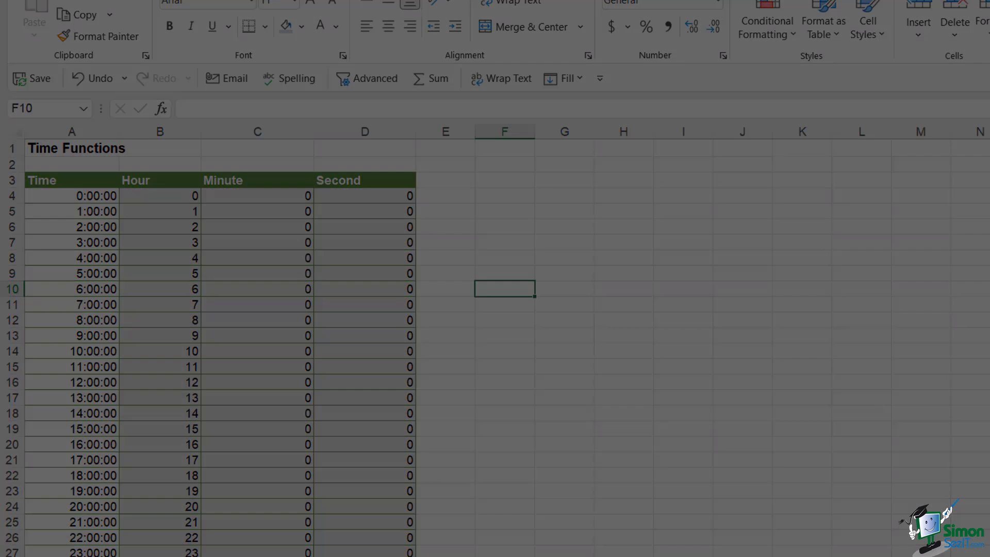
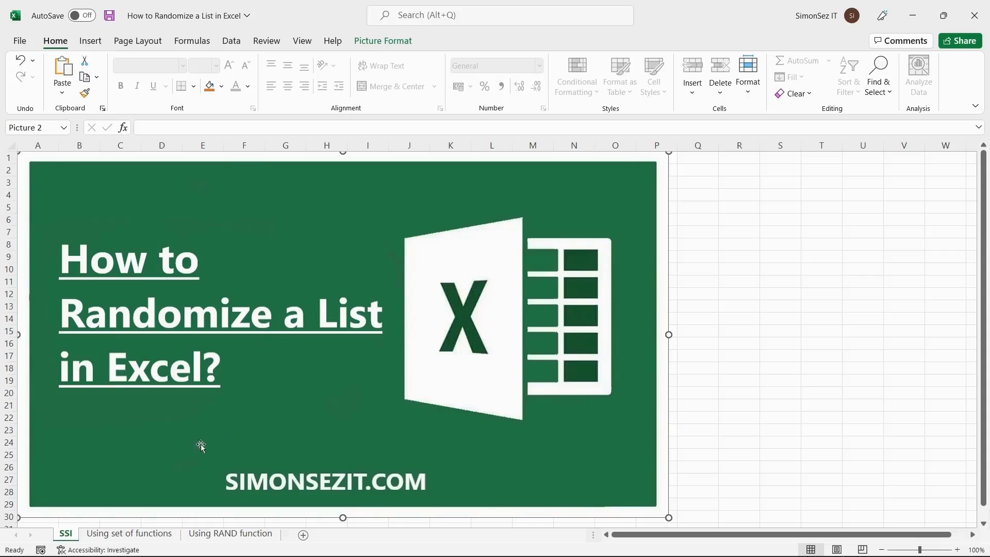
Go to the Using set of functions sheet and select the SORTBY formula template in E1
{"action": "left_click", "coordinate": [126, 536]}
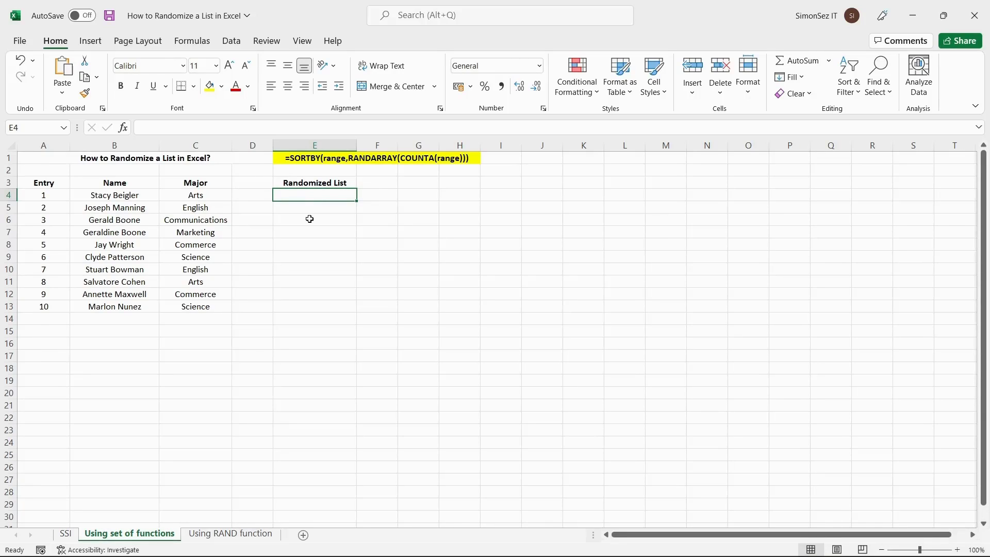
{"action": "left_click", "coordinate": [288, 160]}
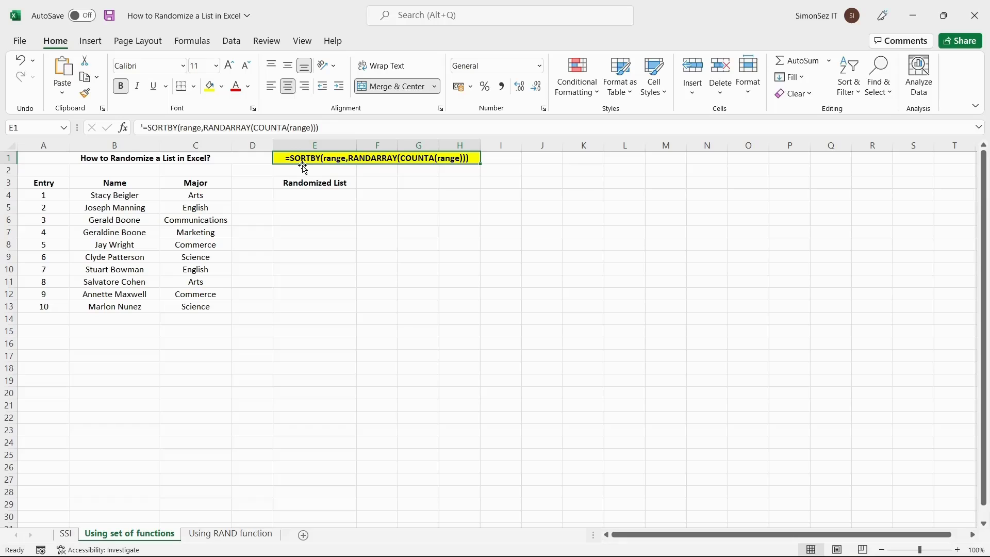
Paste =SORTBY(B4:B13,RANDARRAY(COUNTA(B4:B13))) into E4 to spill the shuffled names
{"action": "left_click", "coordinate": [312, 195]}
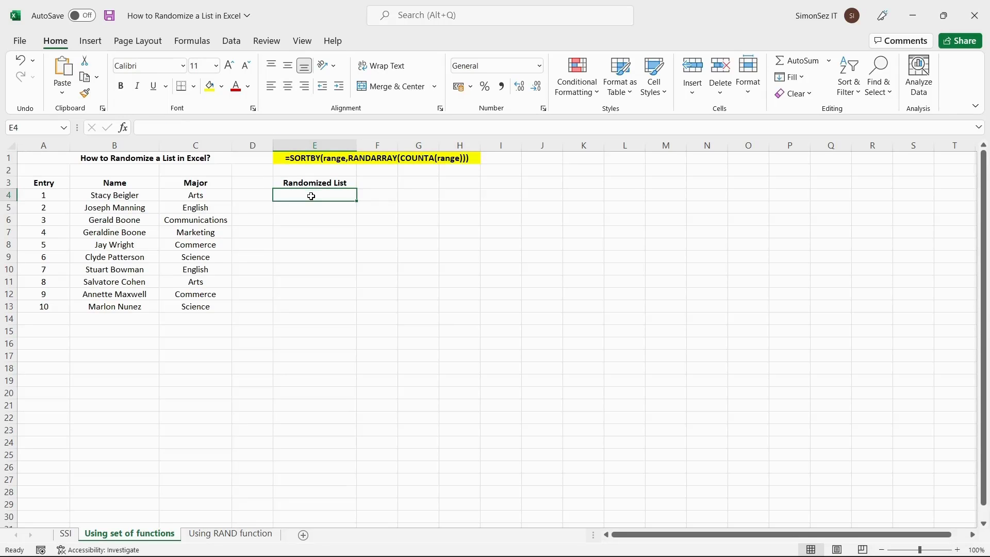
{"action": "type", "text": "=SORTBY(B4:B13,RANDARRAY(COUNTA(B4:B13)))"}
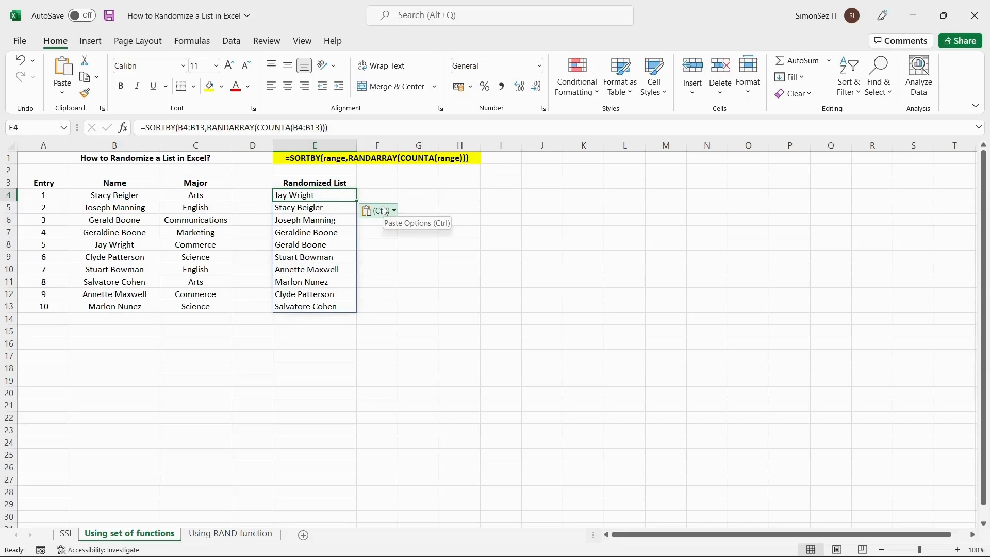
{"action": "left_click", "coordinate": [234, 538]}
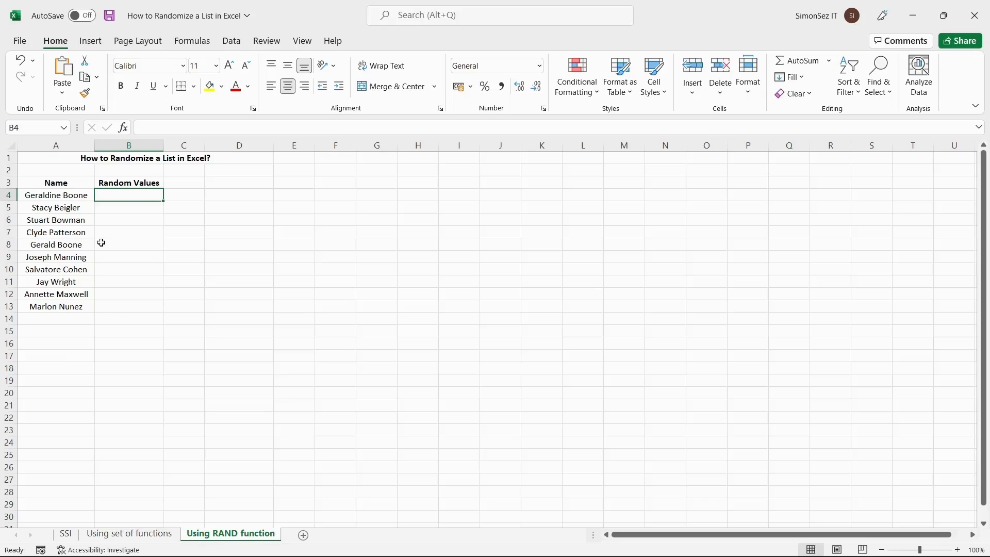
Enter =RAND() in B4 and fill it down to B13
{"action": "double_click", "coordinate": [135, 195]}
{"action": "type", "text": "=RADN("}
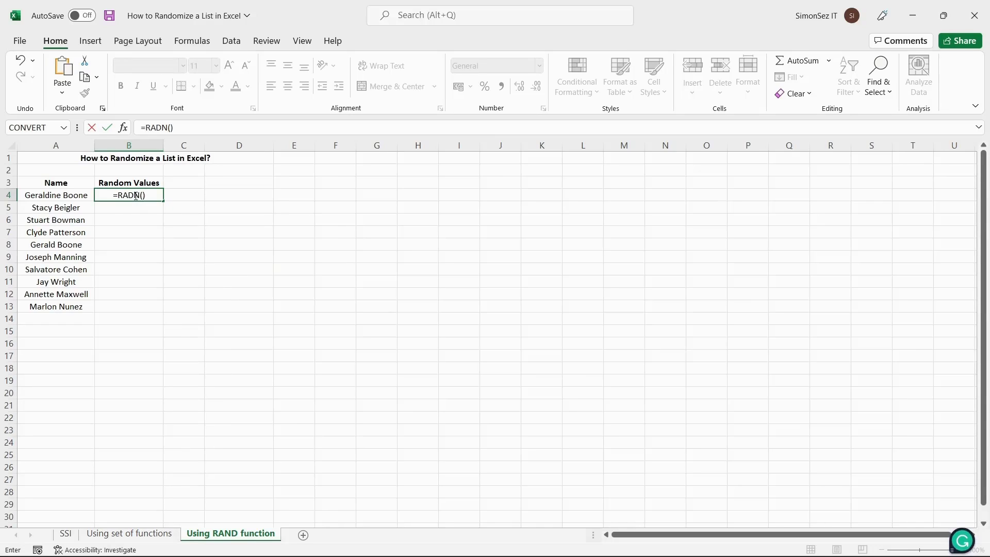
{"action": "key", "text": "BackSpace"}
{"action": "key", "text": "BackSpace"}
{"action": "type", "text": "ND()"}
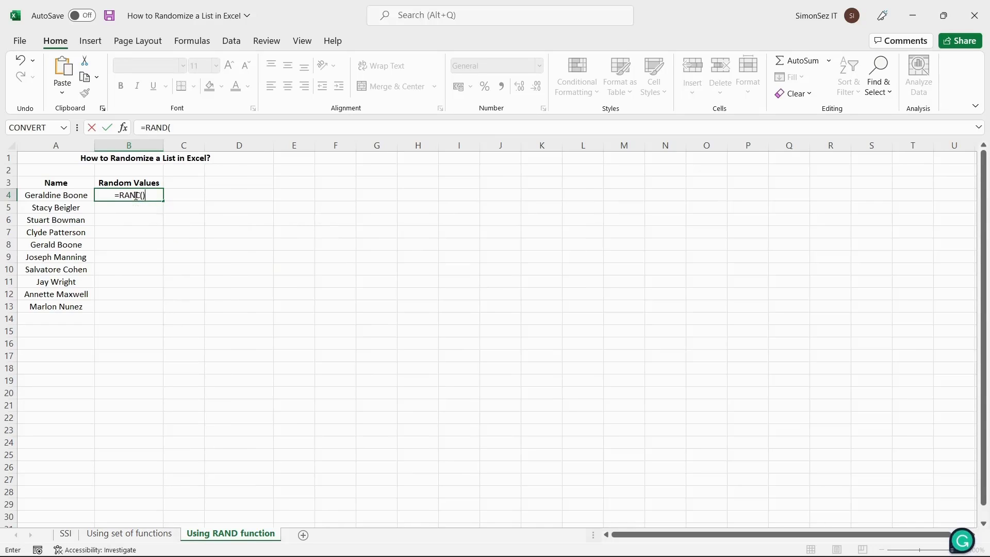
{"action": "key", "text": "Return"}
{"action": "left_click", "coordinate": [134, 195]}
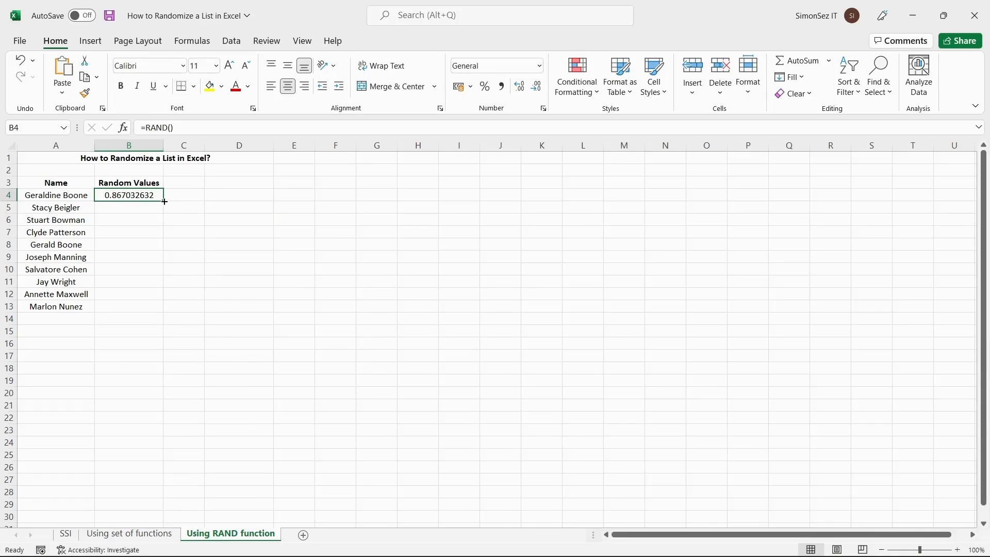
{"action": "left_click_drag", "start_coordinate": [163, 202], "coordinate": [159, 312]}
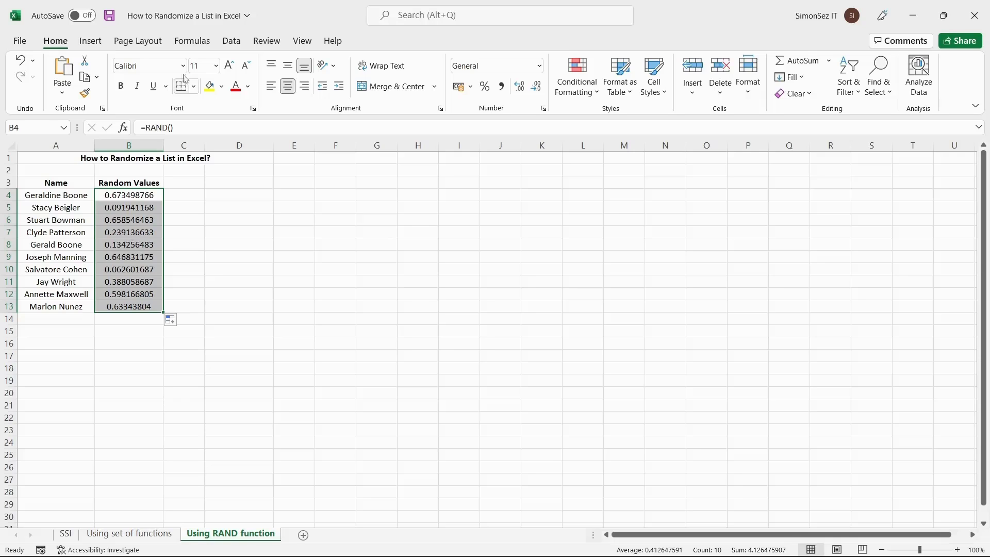
Sort the names A to Z by their random values, then clear B4:B13 and select A4:A13
{"action": "left_click", "coordinate": [233, 43]}
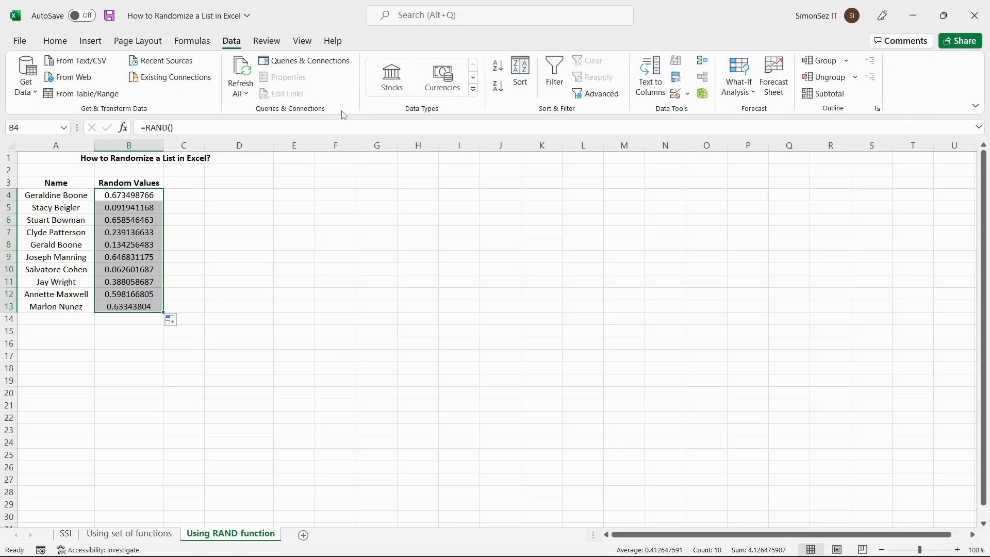
{"action": "left_click", "coordinate": [499, 69]}
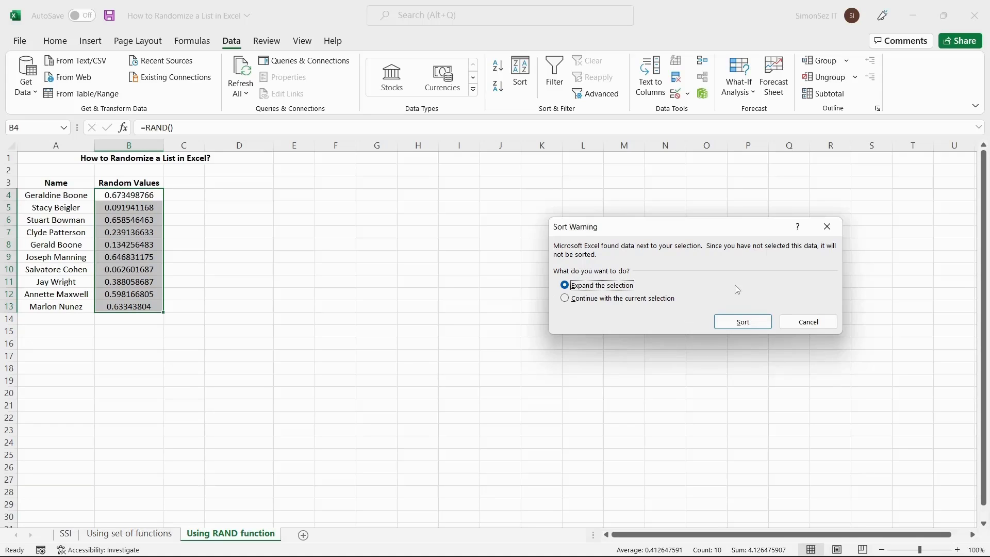
{"action": "left_click", "coordinate": [743, 322]}
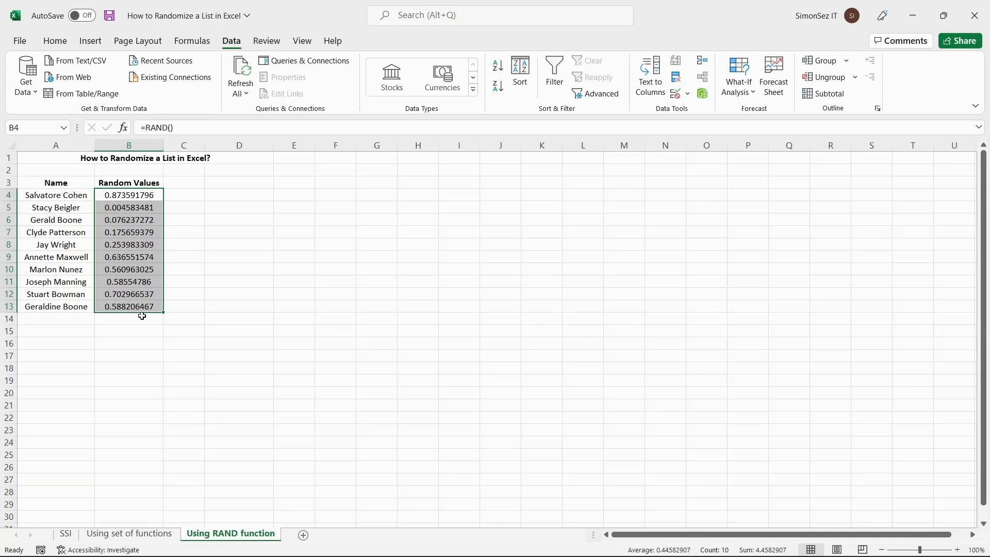
{"action": "key", "text": "Delete"}
{"action": "left_click_drag", "start_coordinate": [61, 196], "coordinate": [55, 304]}
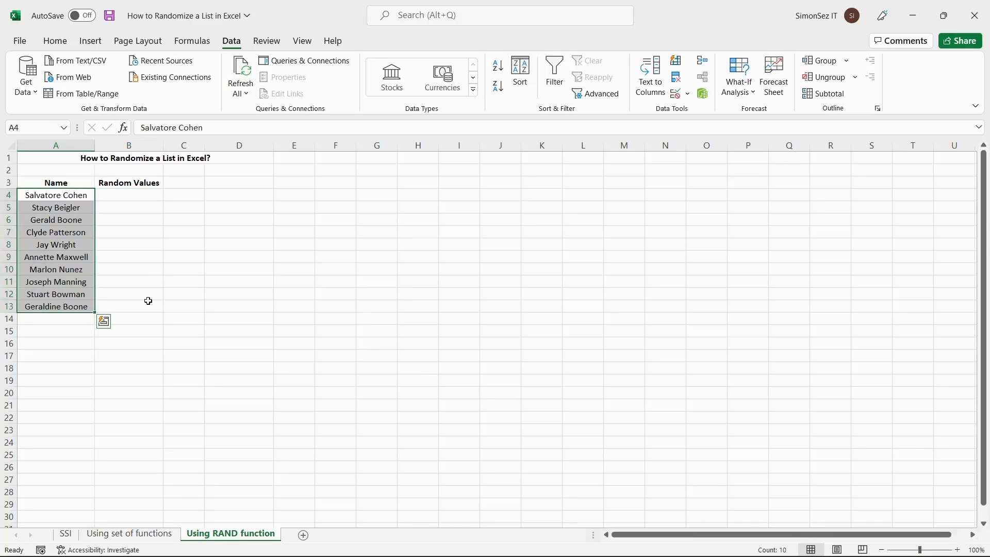